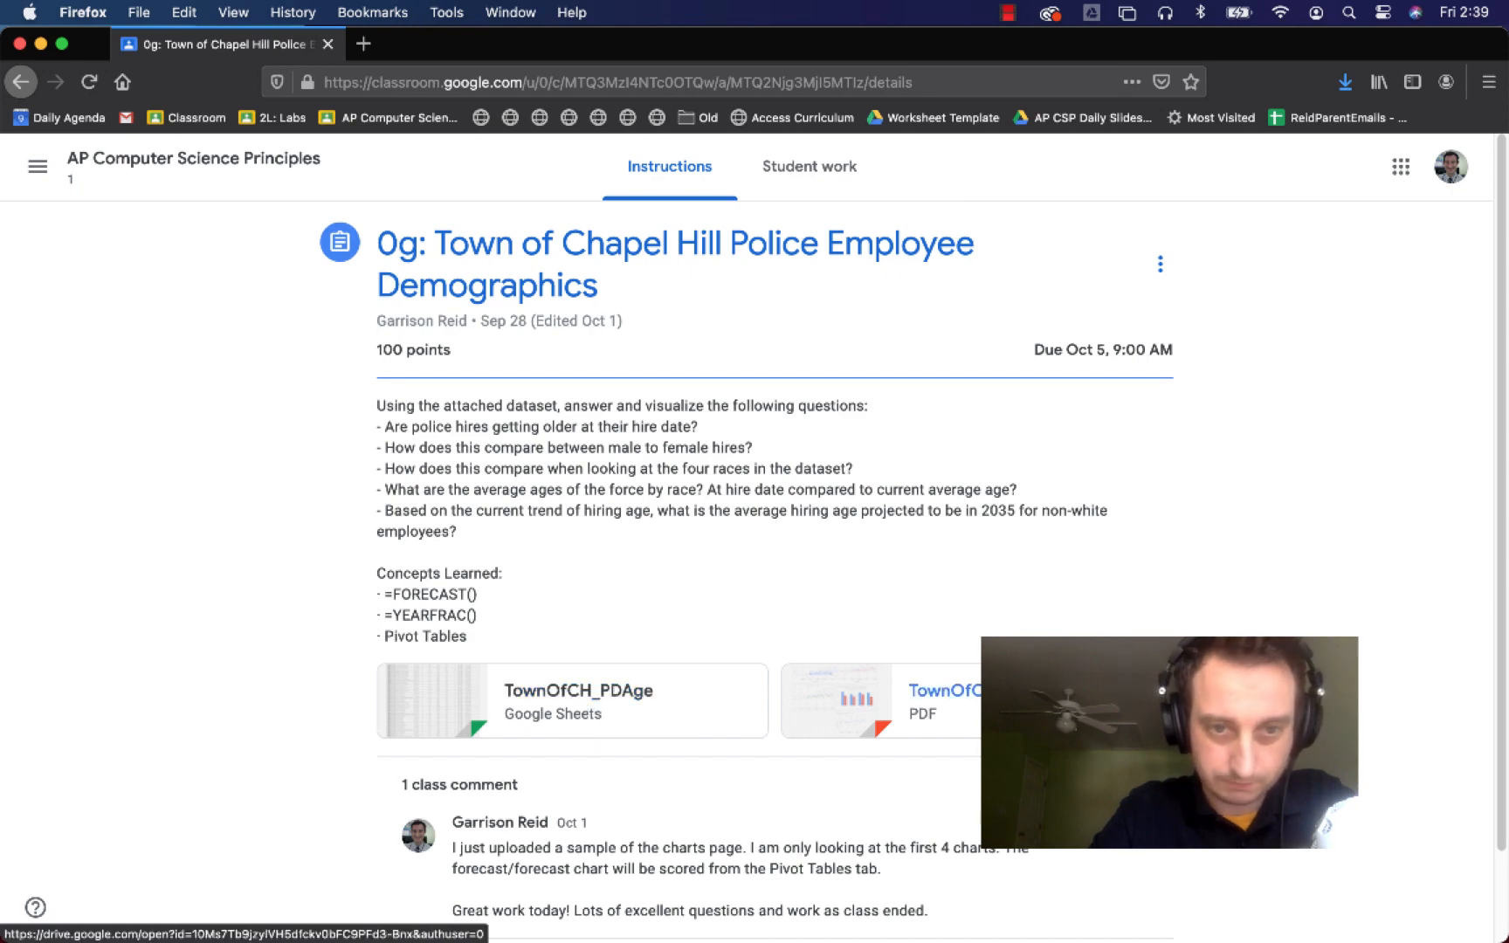
- Open the TownOfCH_PDAge - Charts PDF attachment, examine the sample charts enlarged, and return to the assignment
{"action": "left_click", "coordinate": [836, 701]}
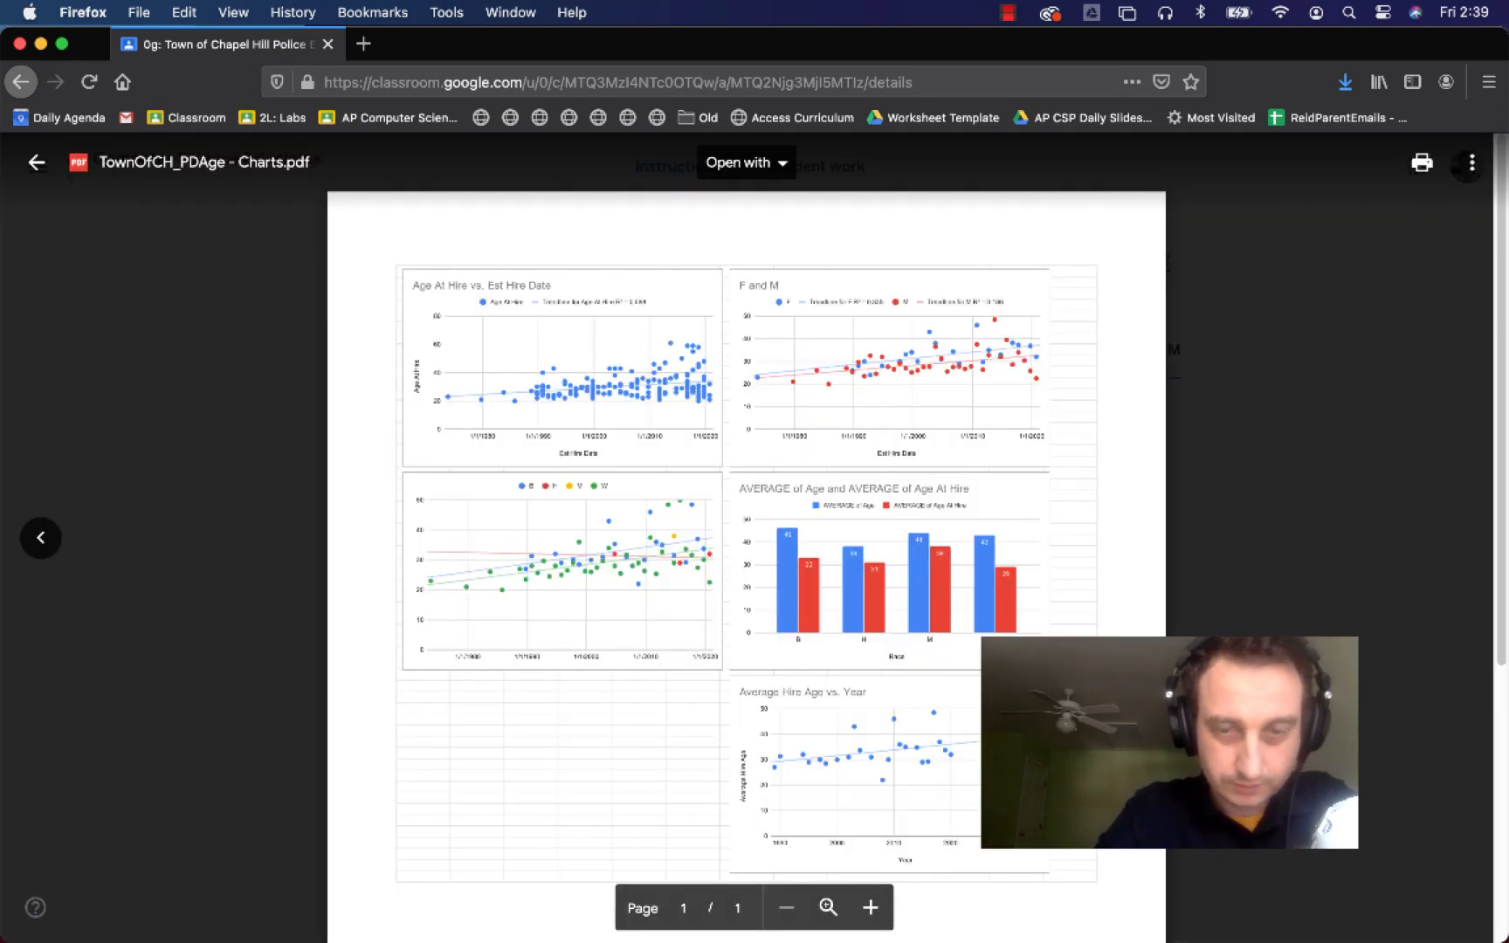
{"action": "left_click", "coordinate": [871, 907]}
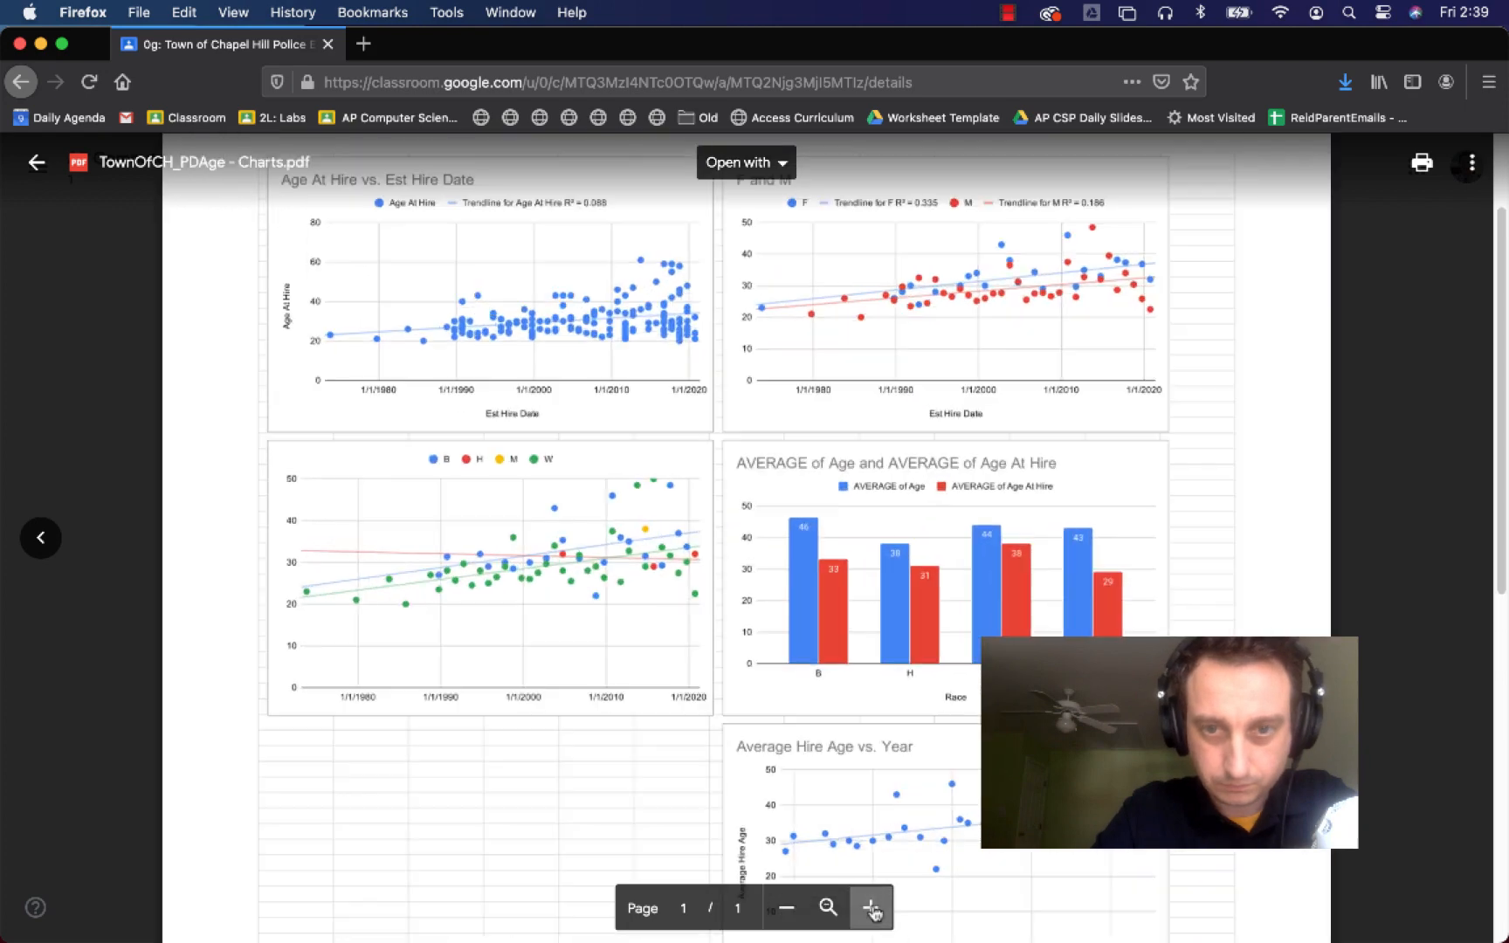
{"action": "left_click", "coordinate": [872, 906]}
{"action": "scroll", "coordinate": [677, 635], "scroll_direction": "up", "scroll_amount": 3}
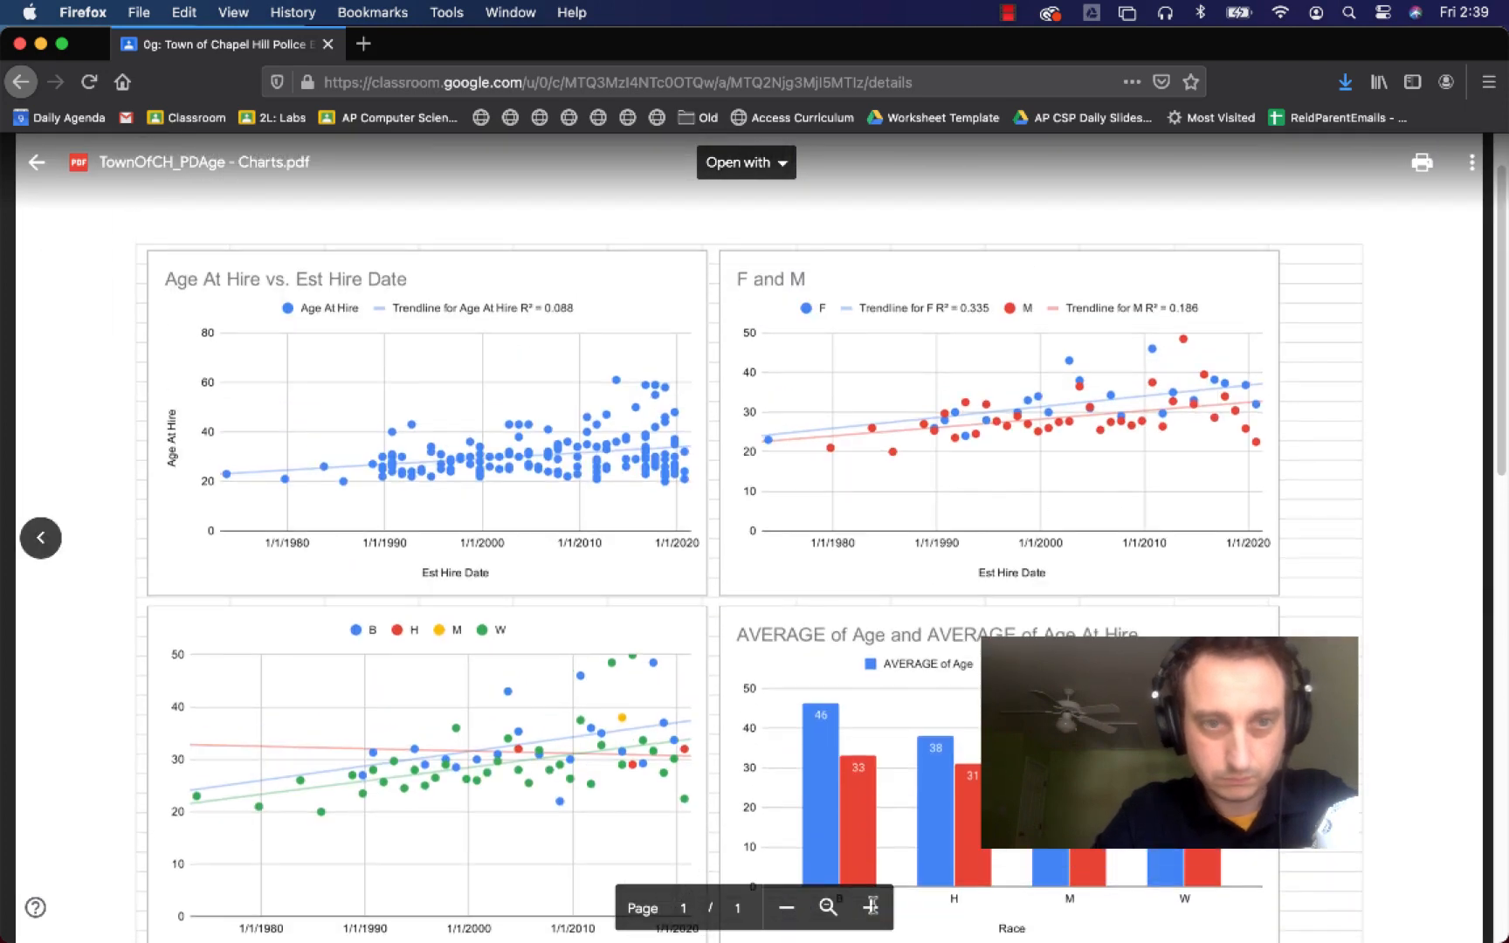
{"action": "scroll", "coordinate": [679, 635], "scroll_direction": "down", "scroll_amount": 2}
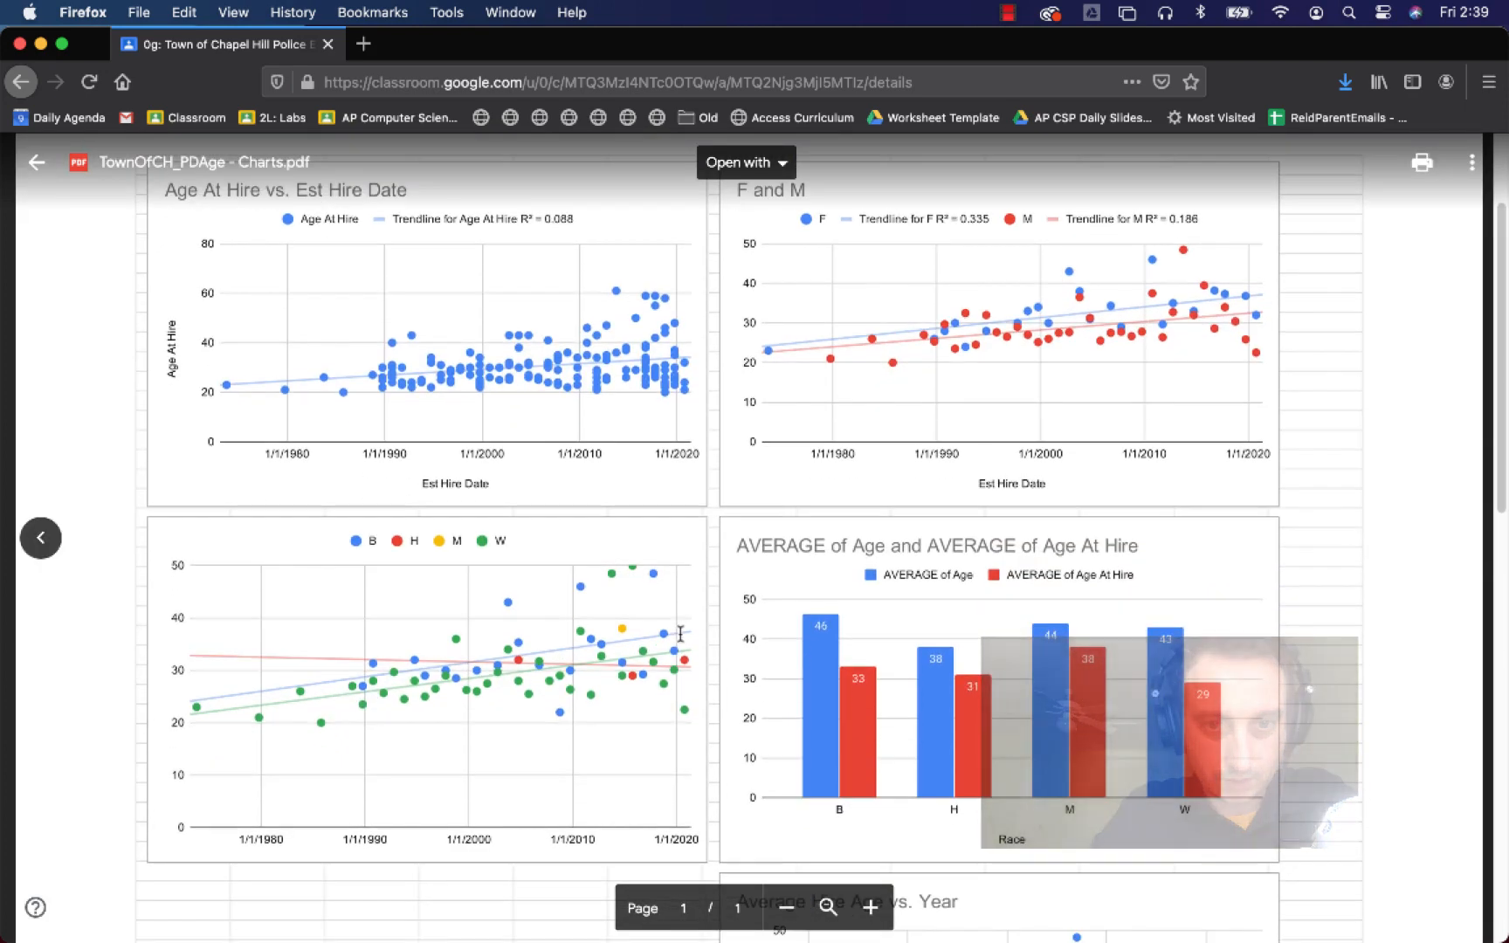
{"action": "scroll", "coordinate": [680, 634], "scroll_direction": "up", "scroll_amount": 3}
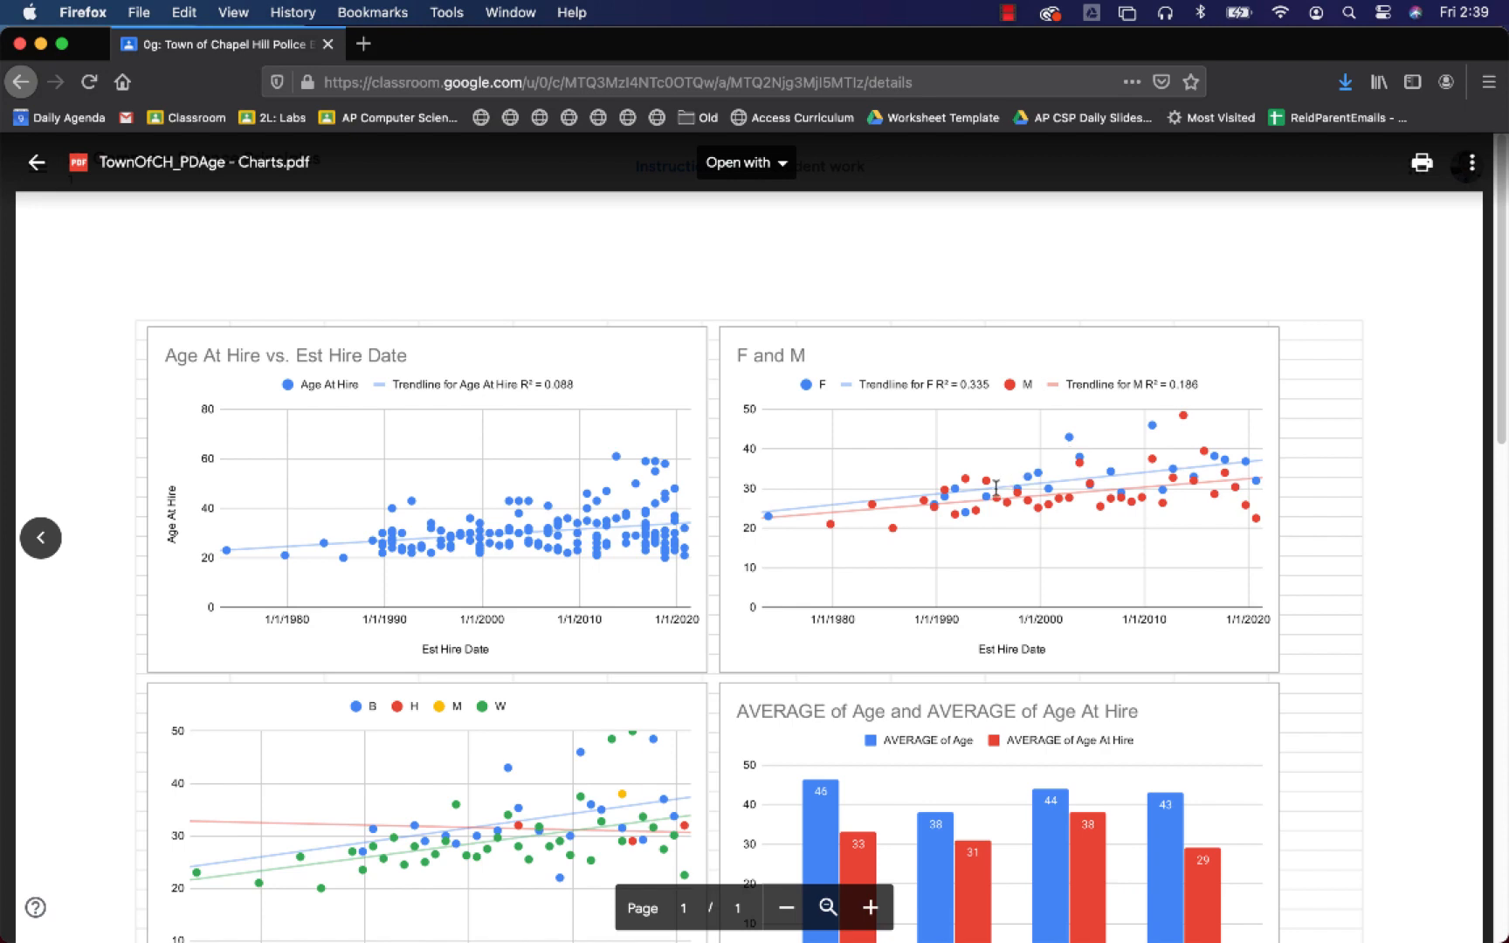
{"action": "scroll", "coordinate": [995, 487], "scroll_direction": "down", "scroll_amount": 3}
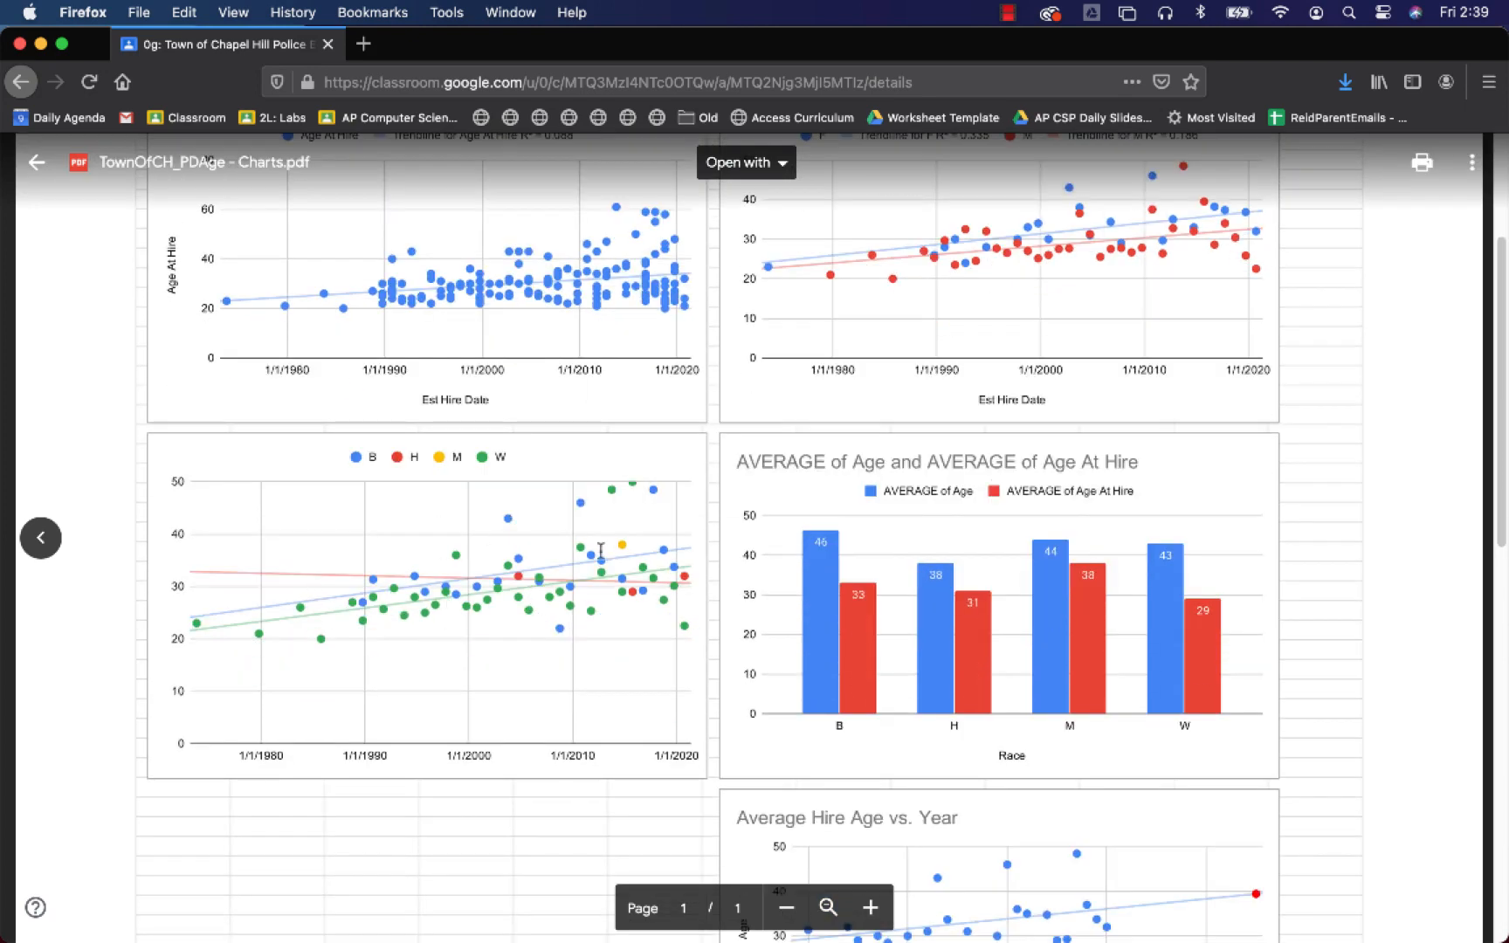
{"action": "scroll", "coordinate": [838, 524], "scroll_direction": "down", "scroll_amount": 1}
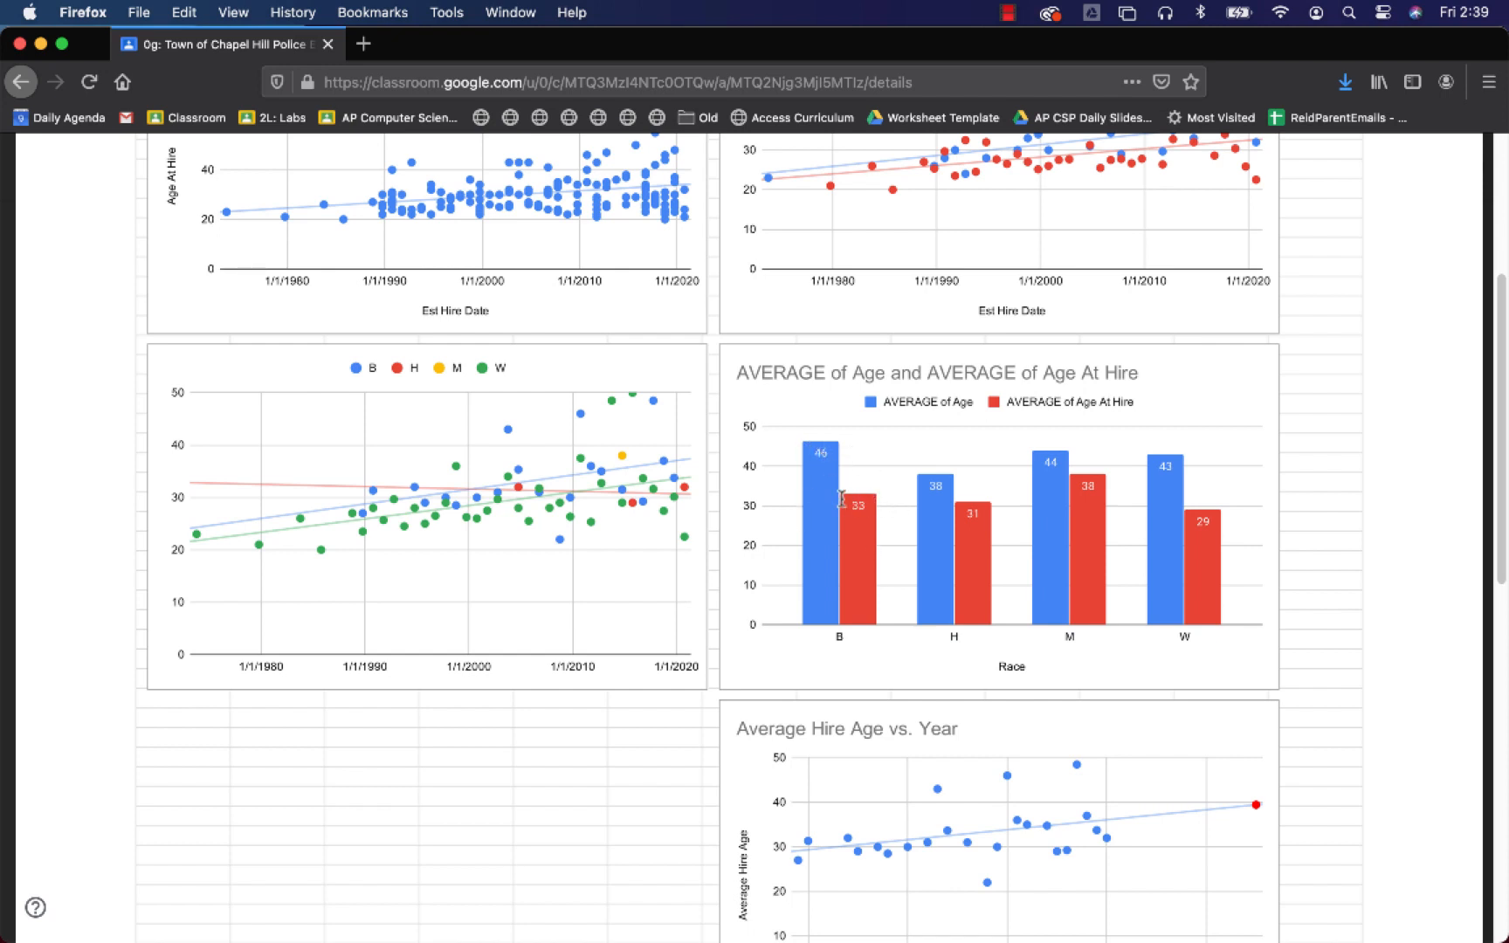
{"action": "scroll", "coordinate": [926, 541], "scroll_direction": "down", "scroll_amount": 3}
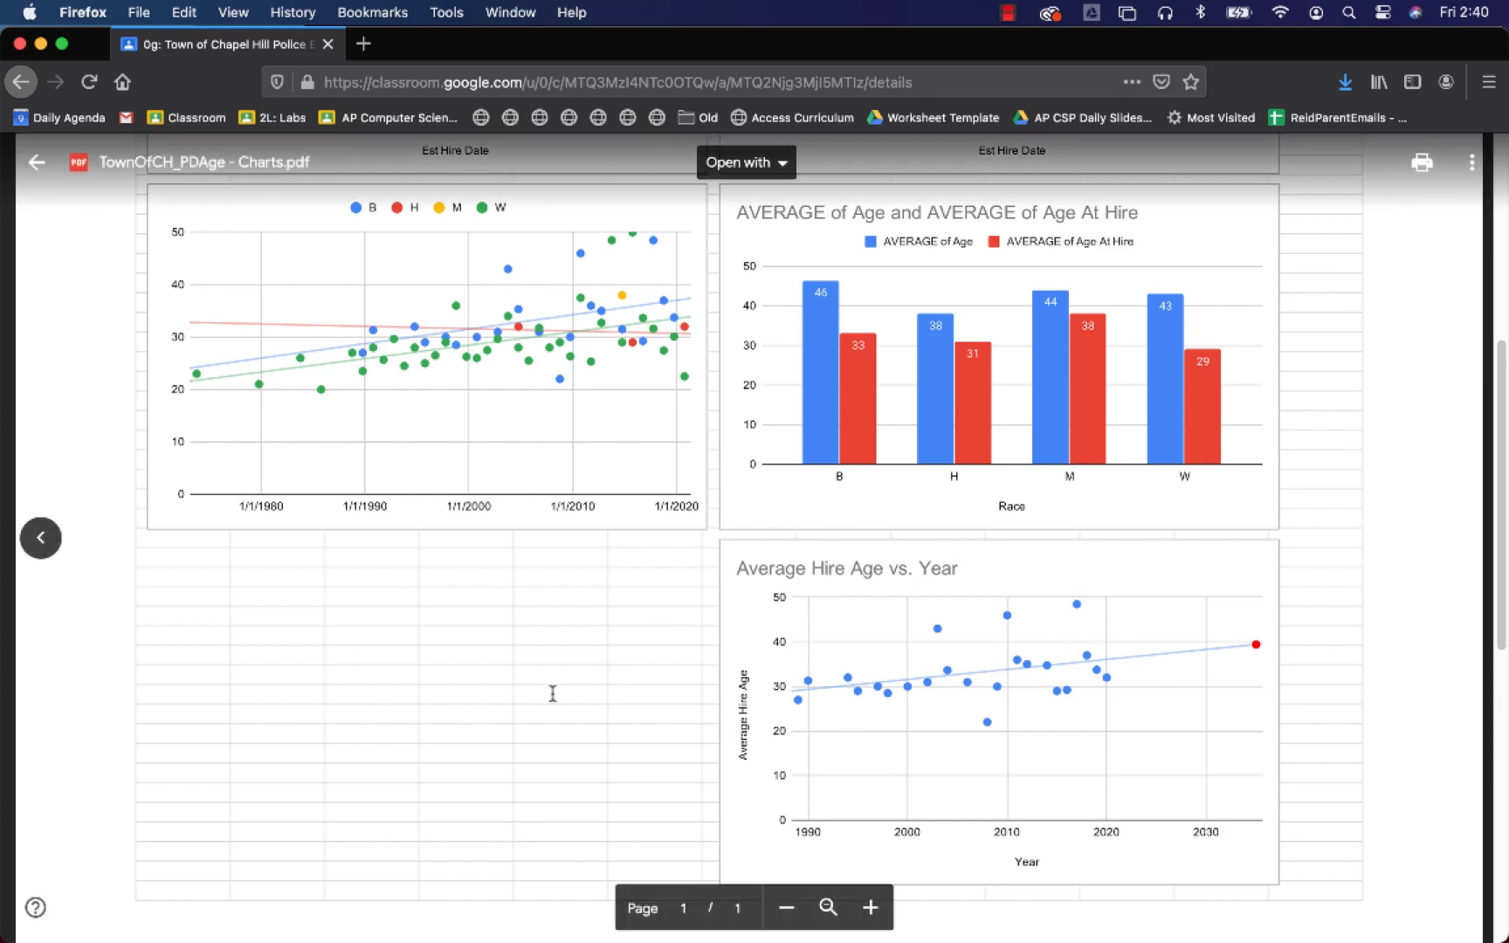
{"action": "key", "text": "Escape"}
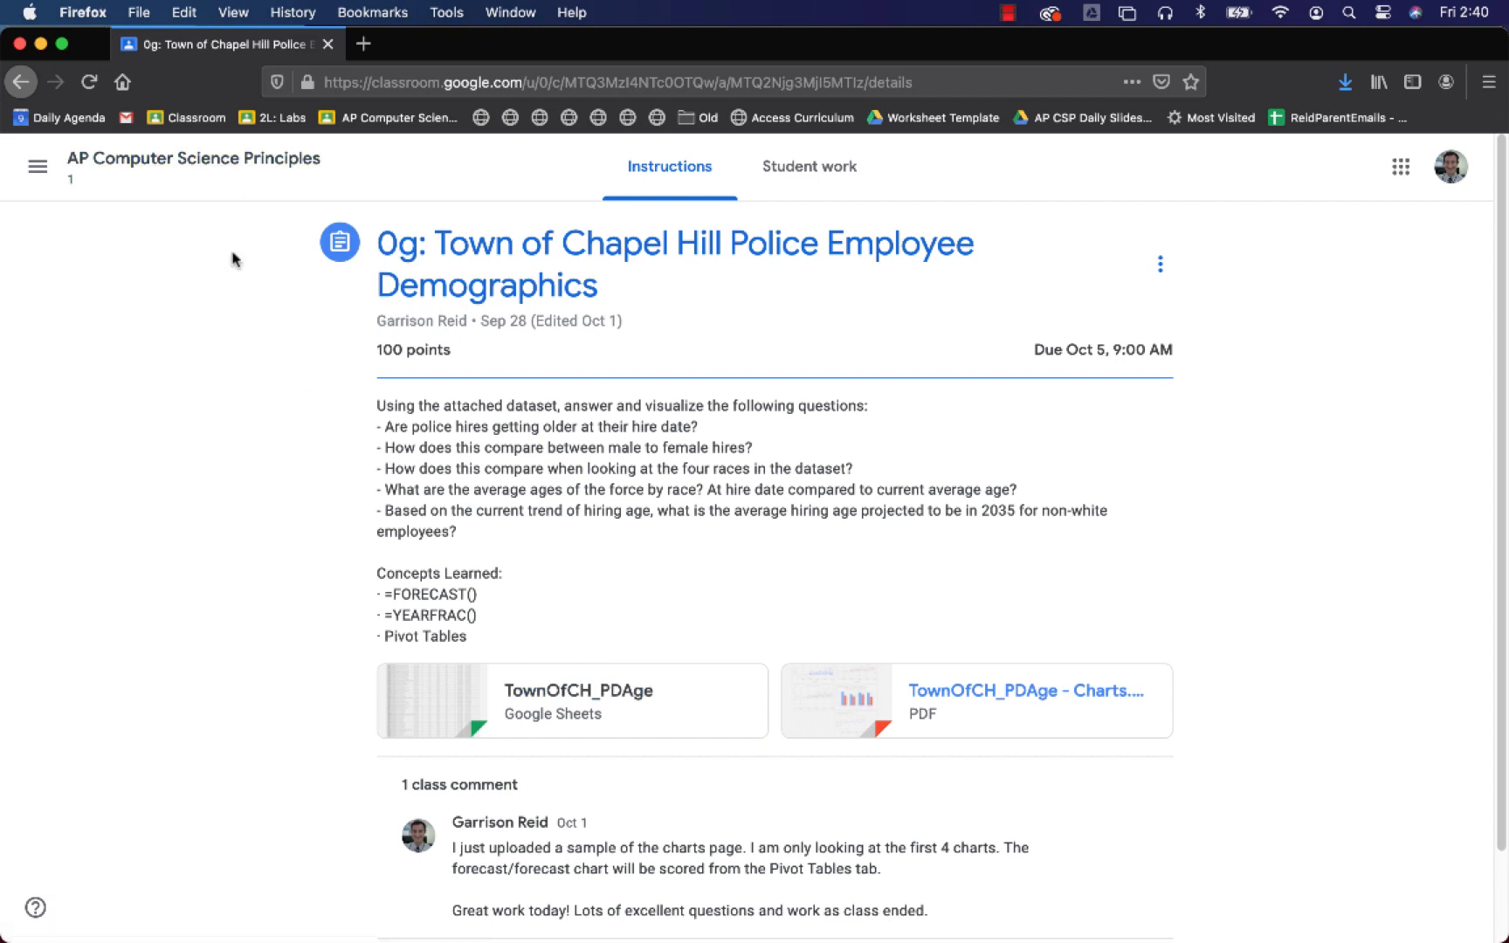
- Review the assignment's five questions one by one, from hire-age trends to the 2035 projection, and the concepts learned
{"action": "triple_click", "coordinate": [486, 425]}
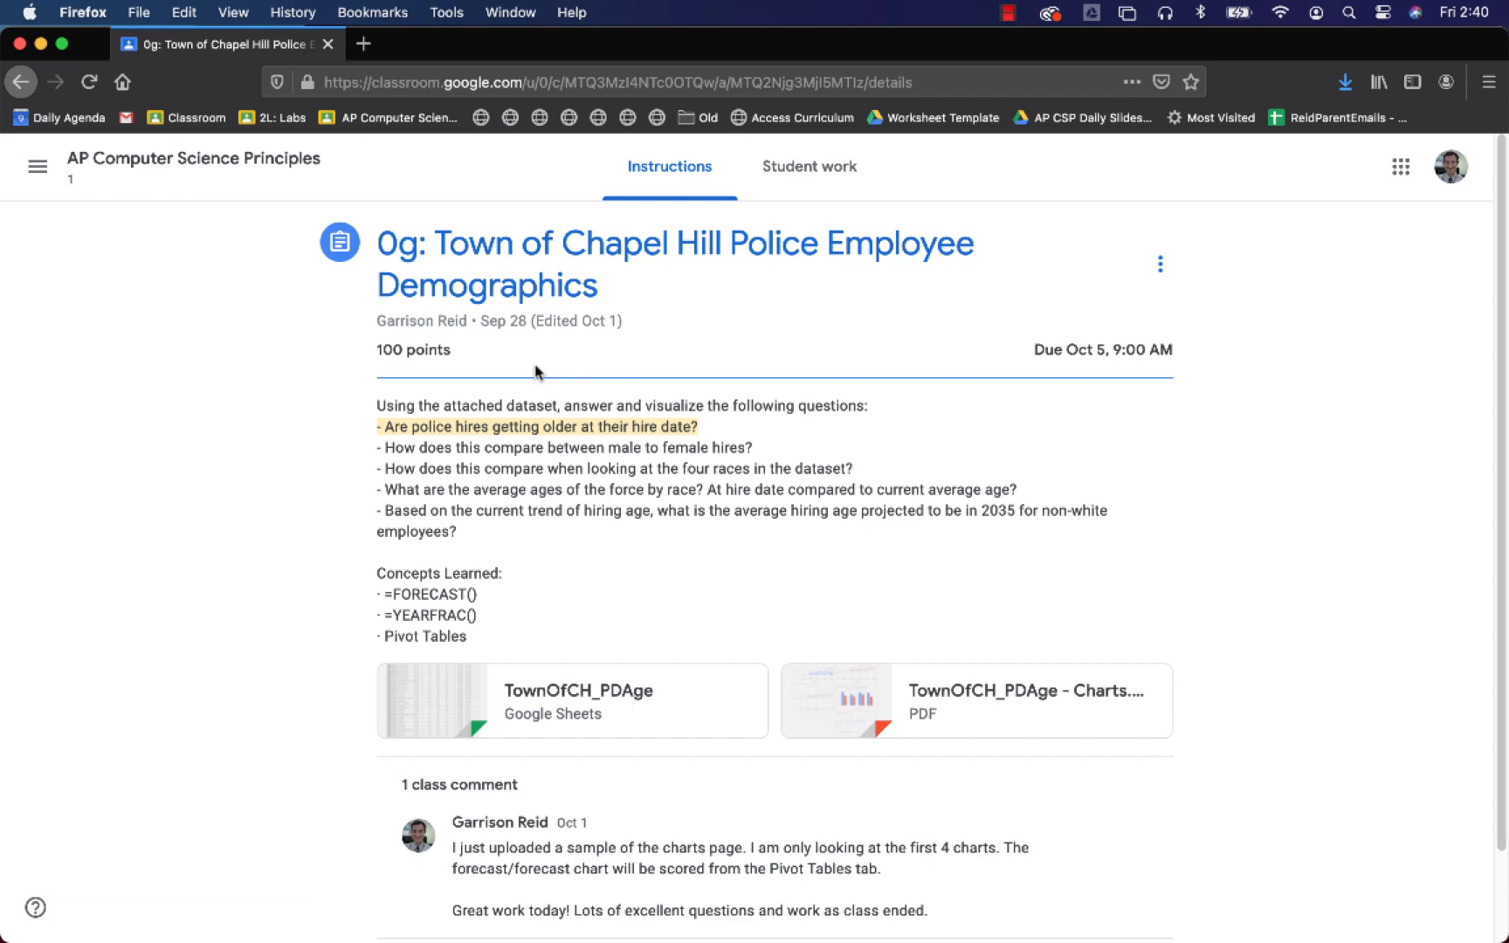
{"action": "left_click", "coordinate": [548, 450]}
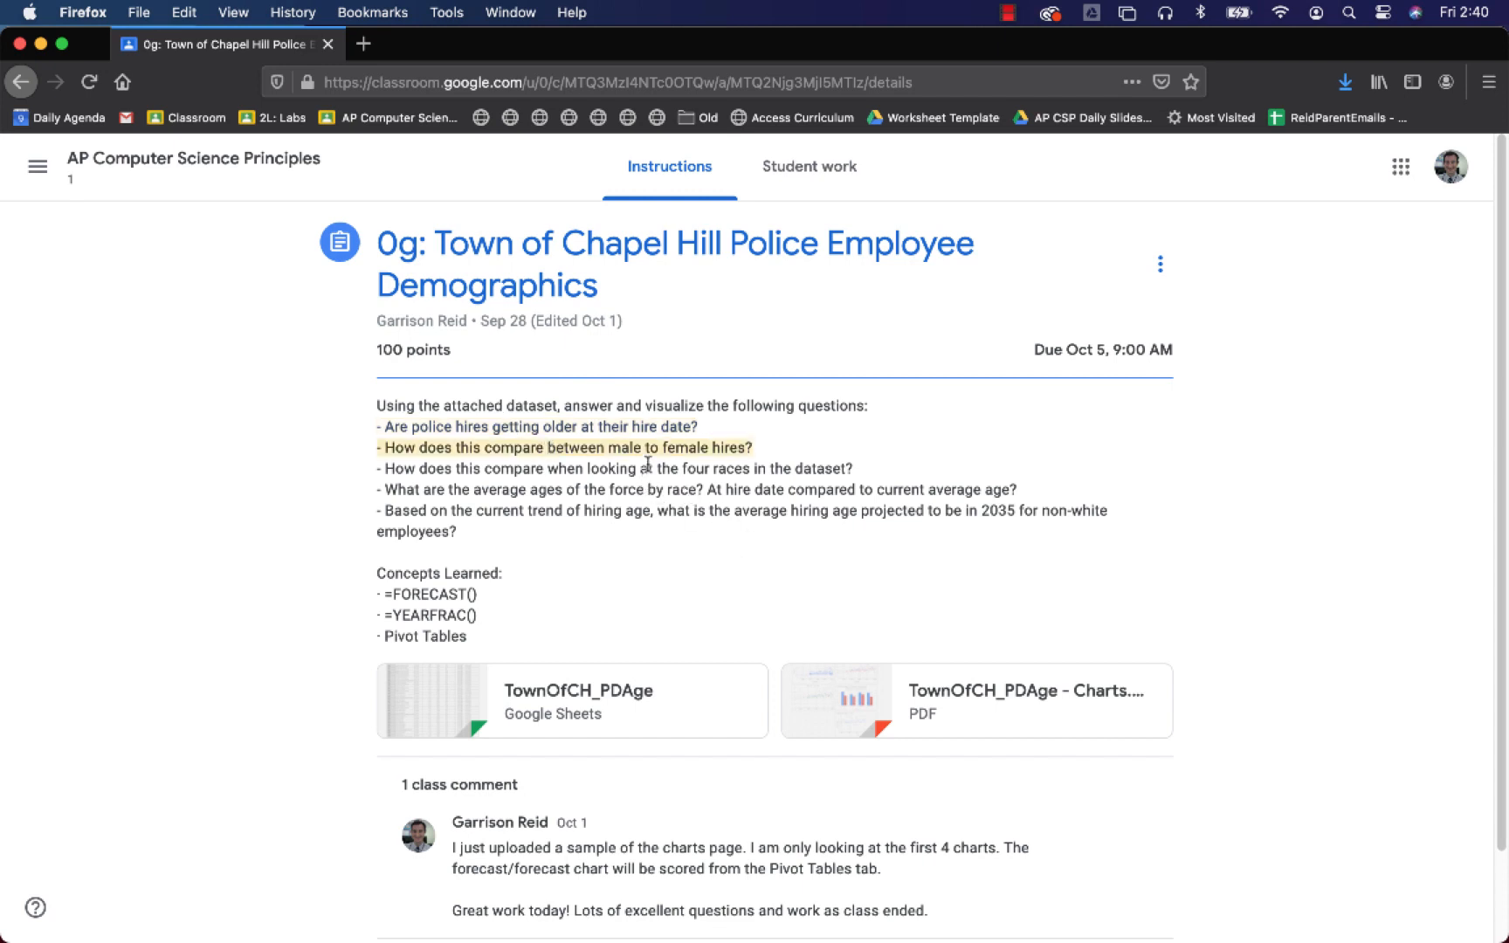
{"action": "left_click", "coordinate": [647, 464]}
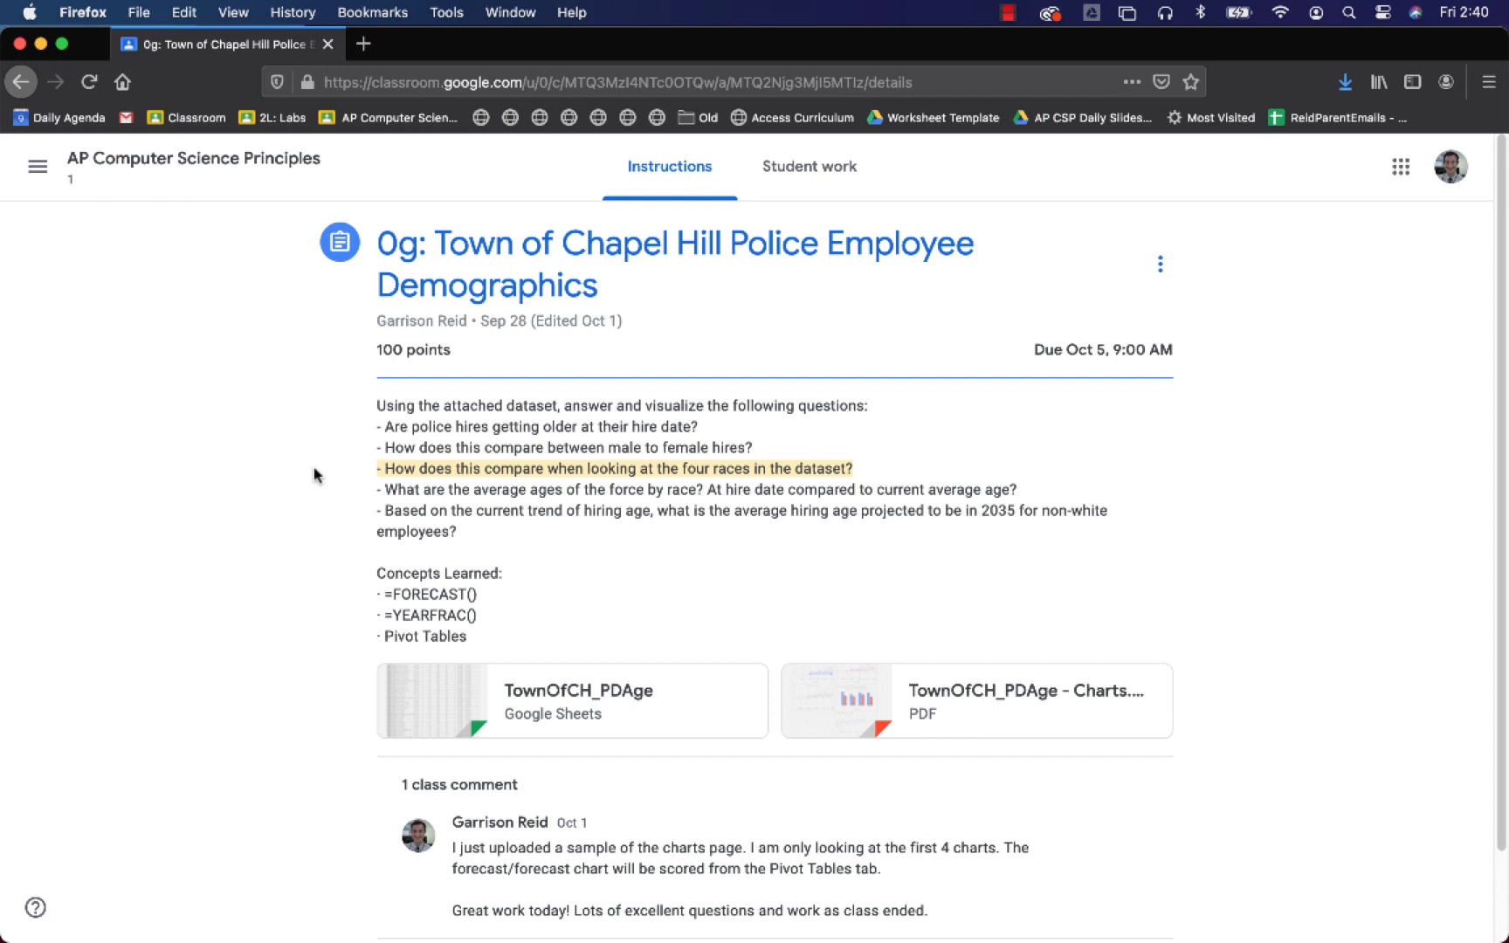
{"action": "left_click", "coordinate": [578, 492]}
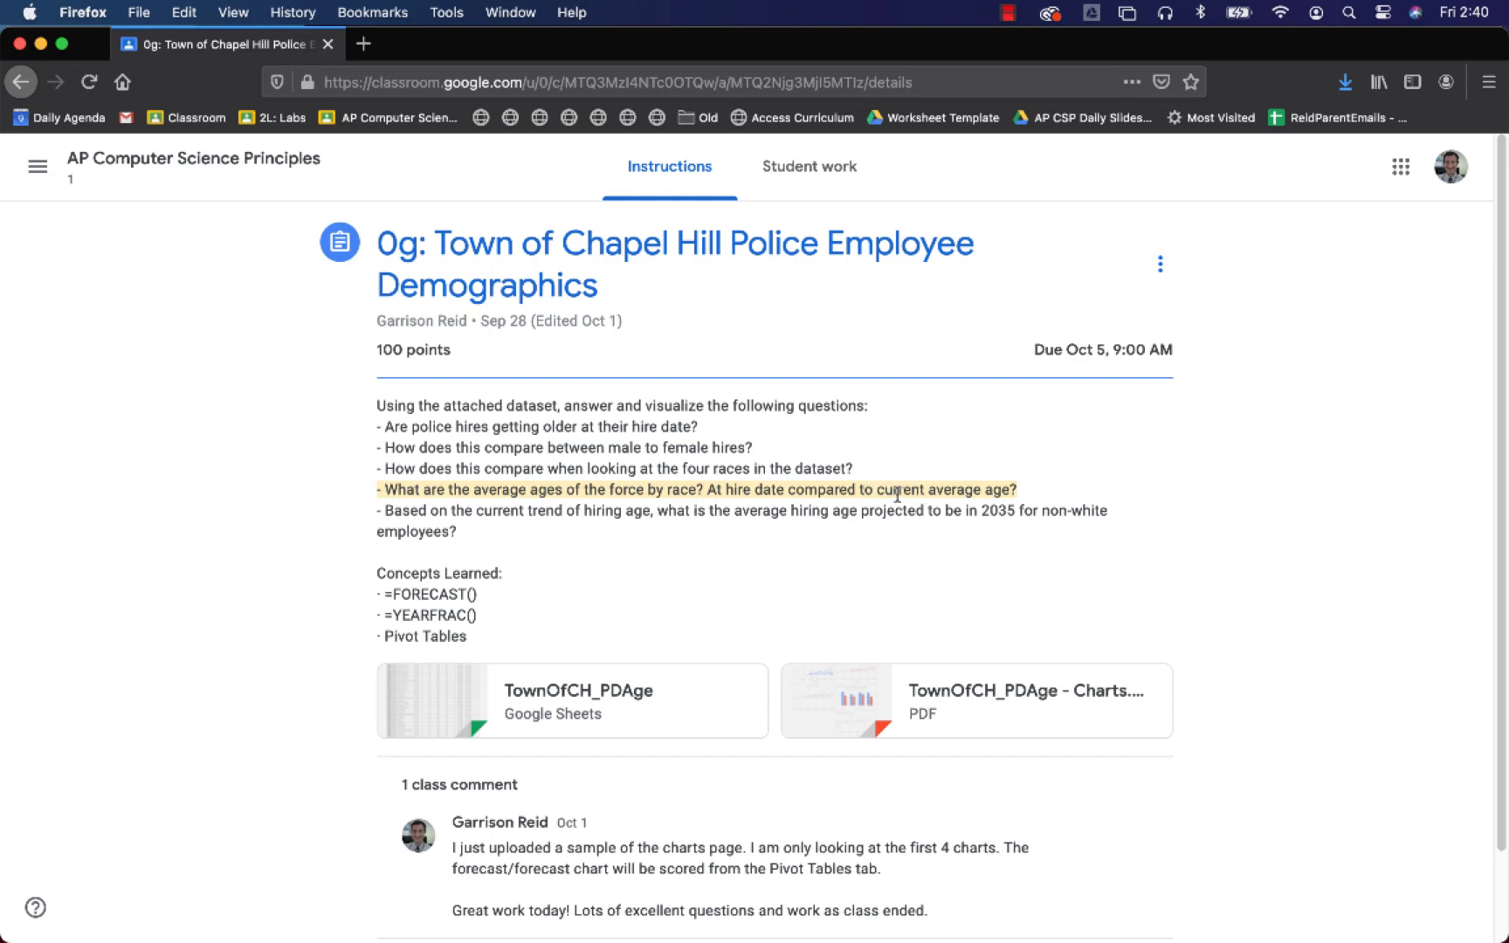
{"action": "left_click", "coordinate": [540, 509]}
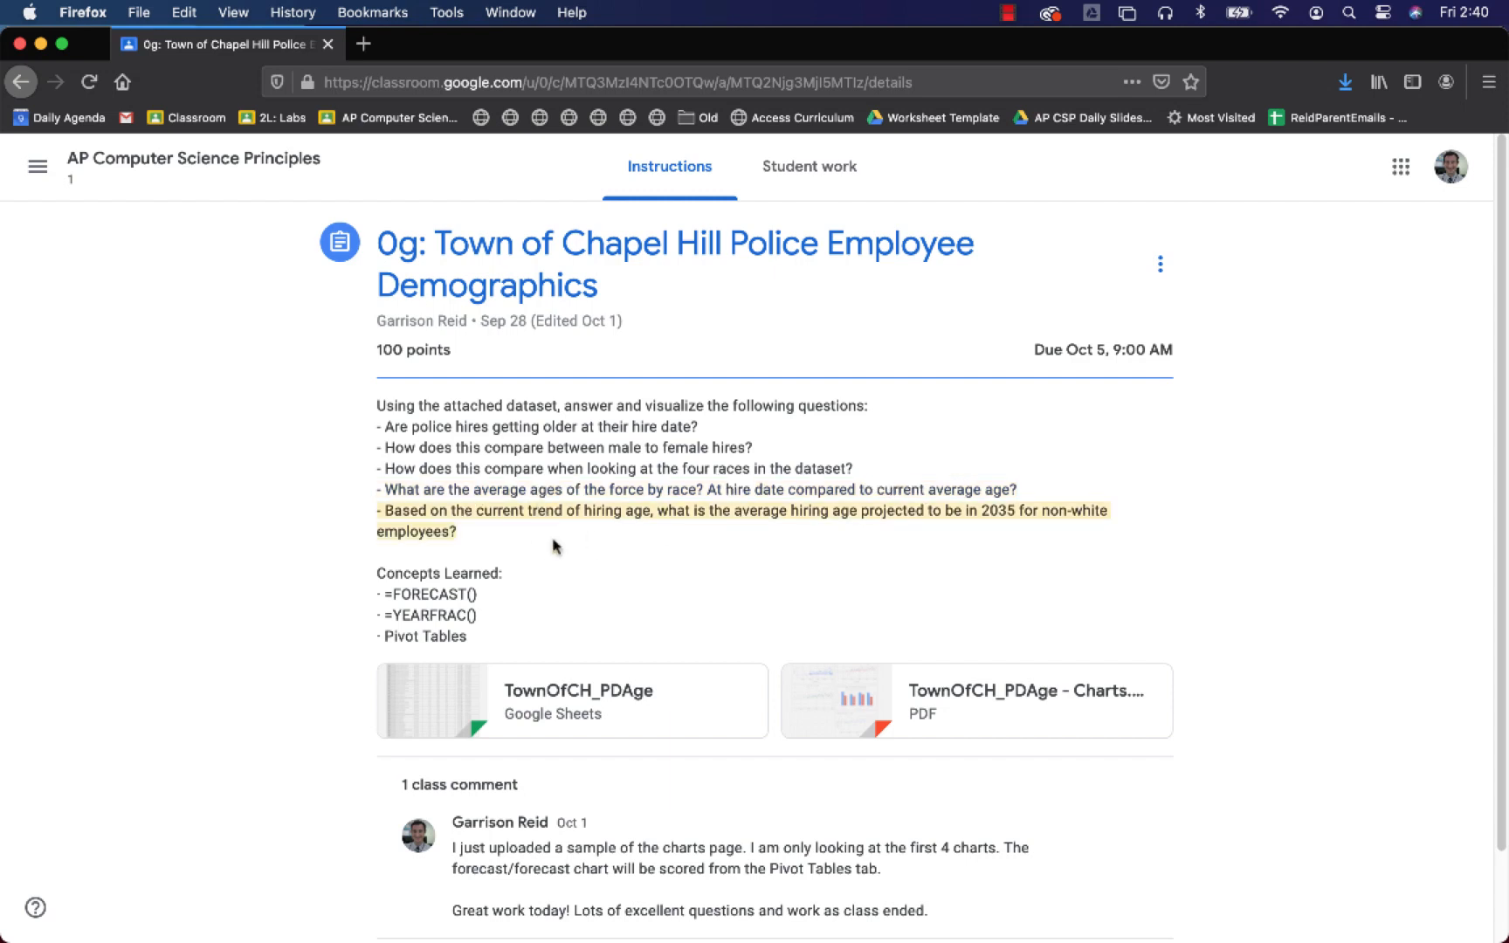
{"action": "scroll", "coordinate": [552, 546], "scroll_direction": "down", "scroll_amount": 1}
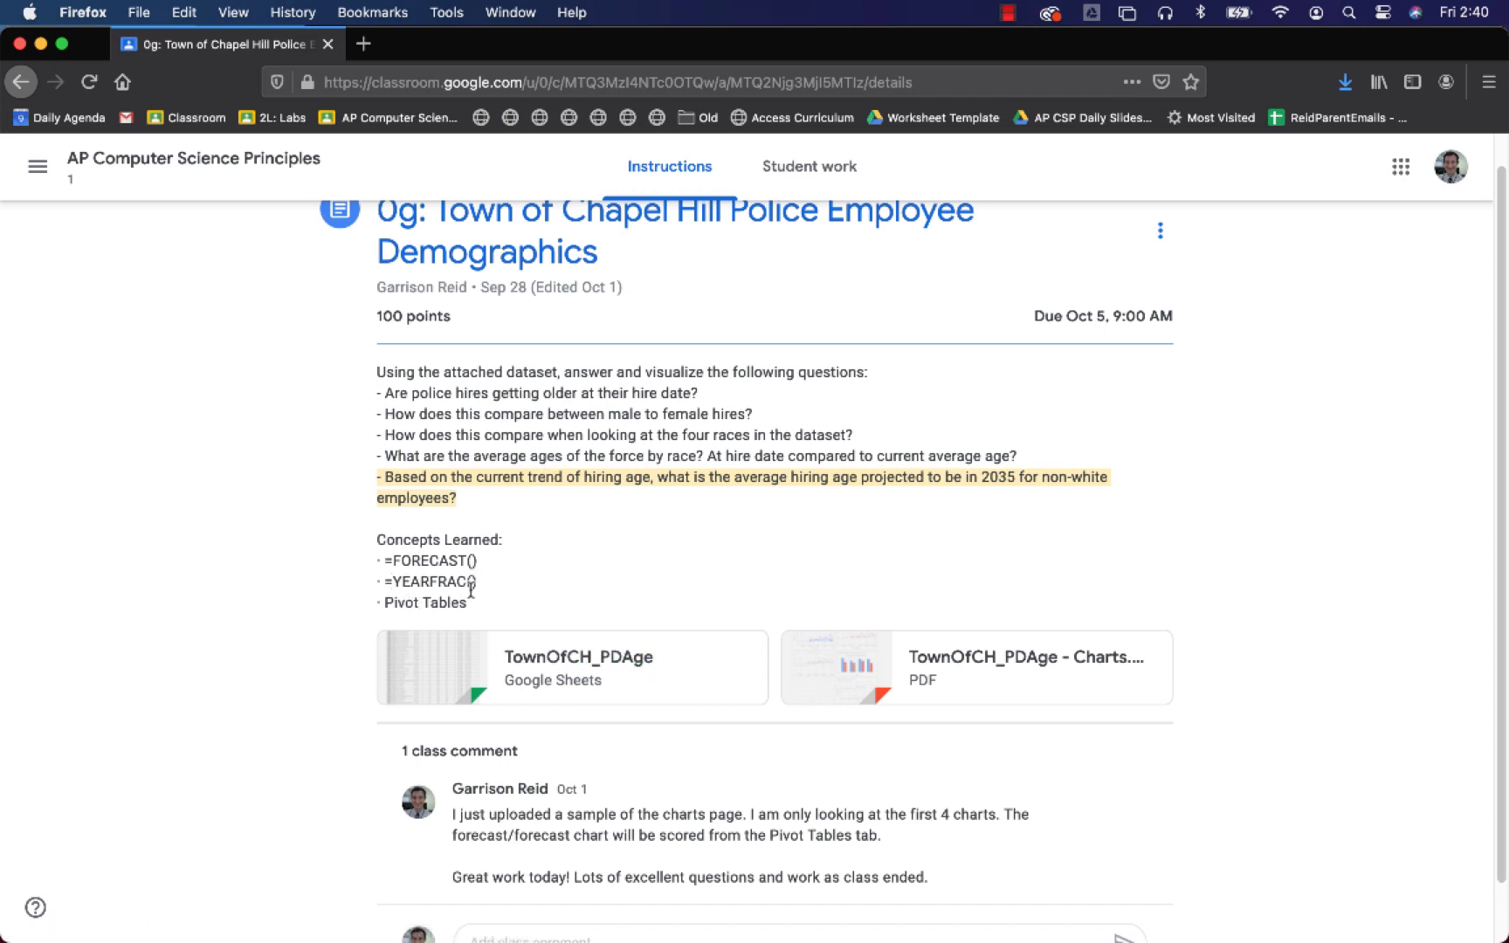
- Open the attached TownOfCH_PDAge spreadsheet, copy it as TownOfCH_PDAge_RecapVideo, and close the original
{"action": "left_click", "coordinate": [522, 660]}
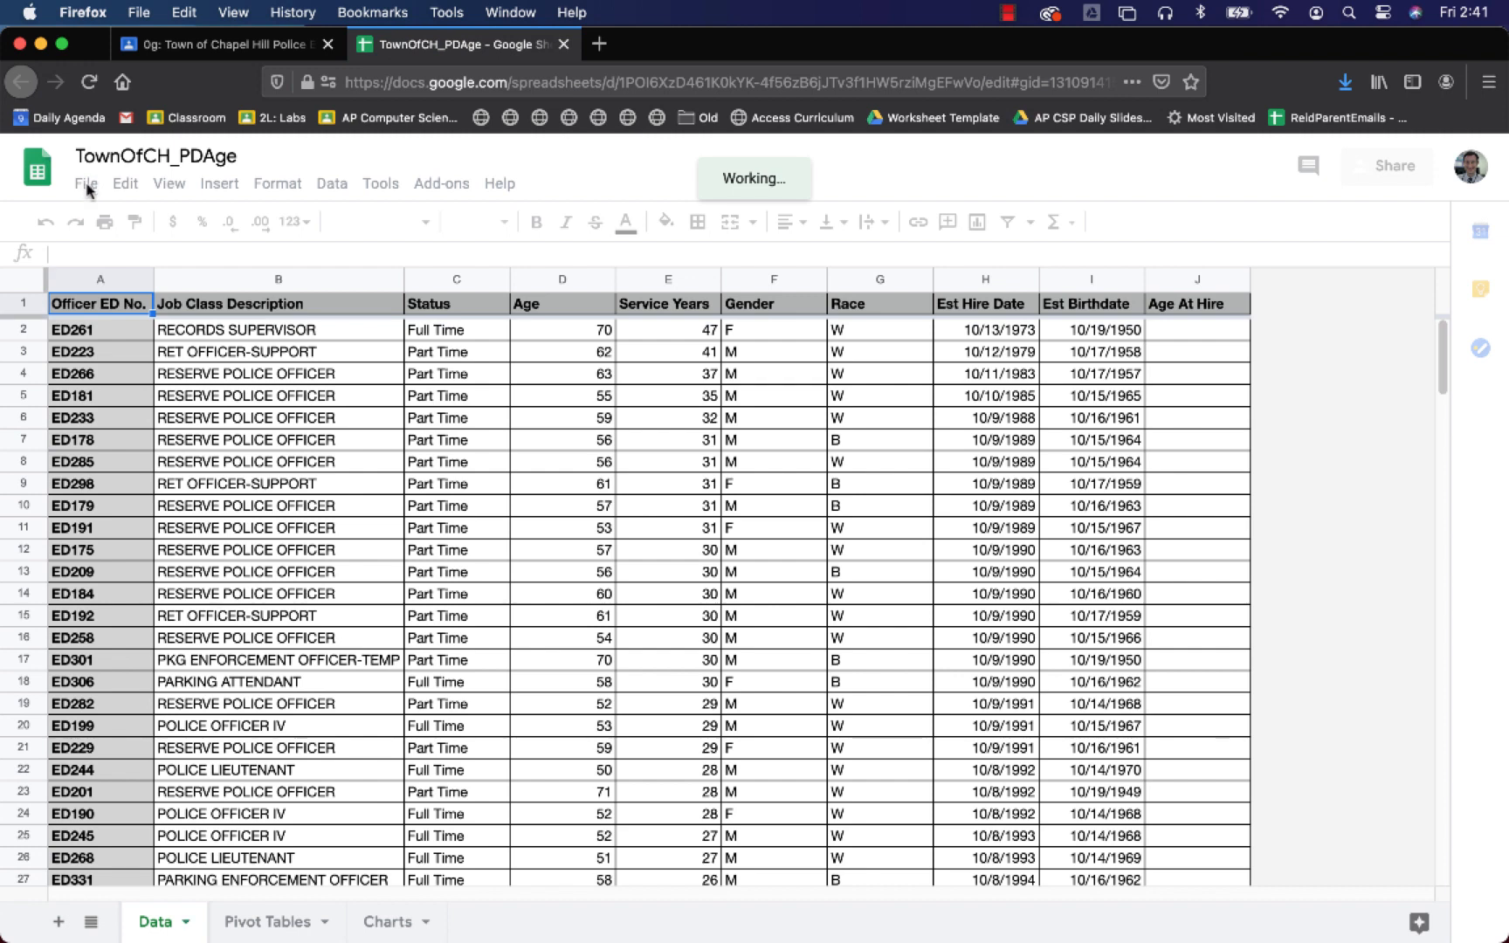
{"action": "left_click", "coordinate": [87, 185]}
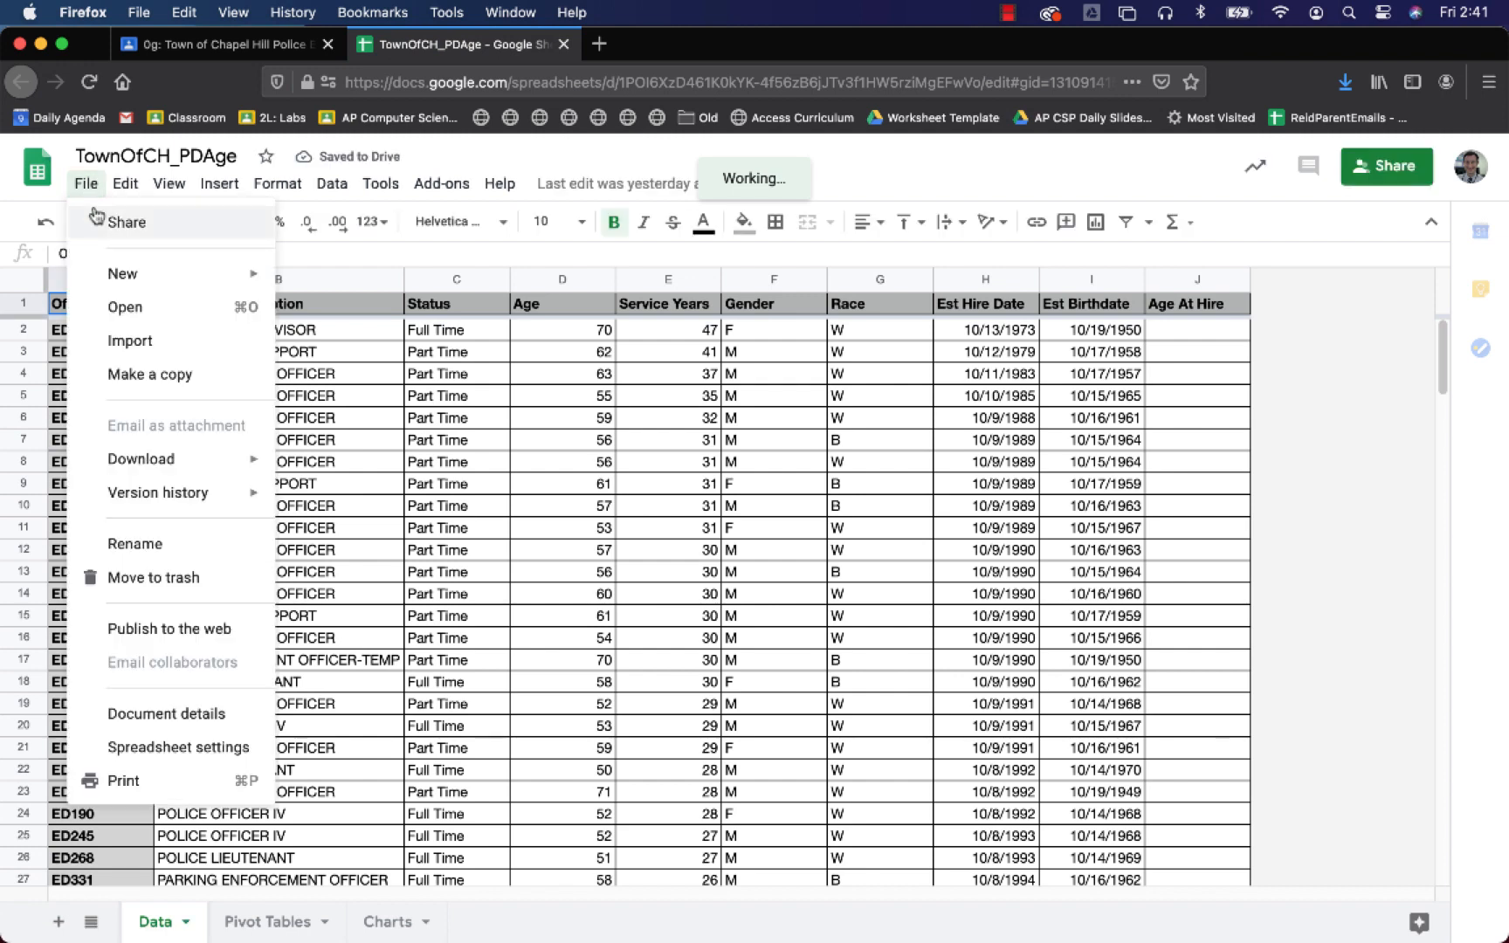
{"action": "left_click", "coordinate": [190, 377]}
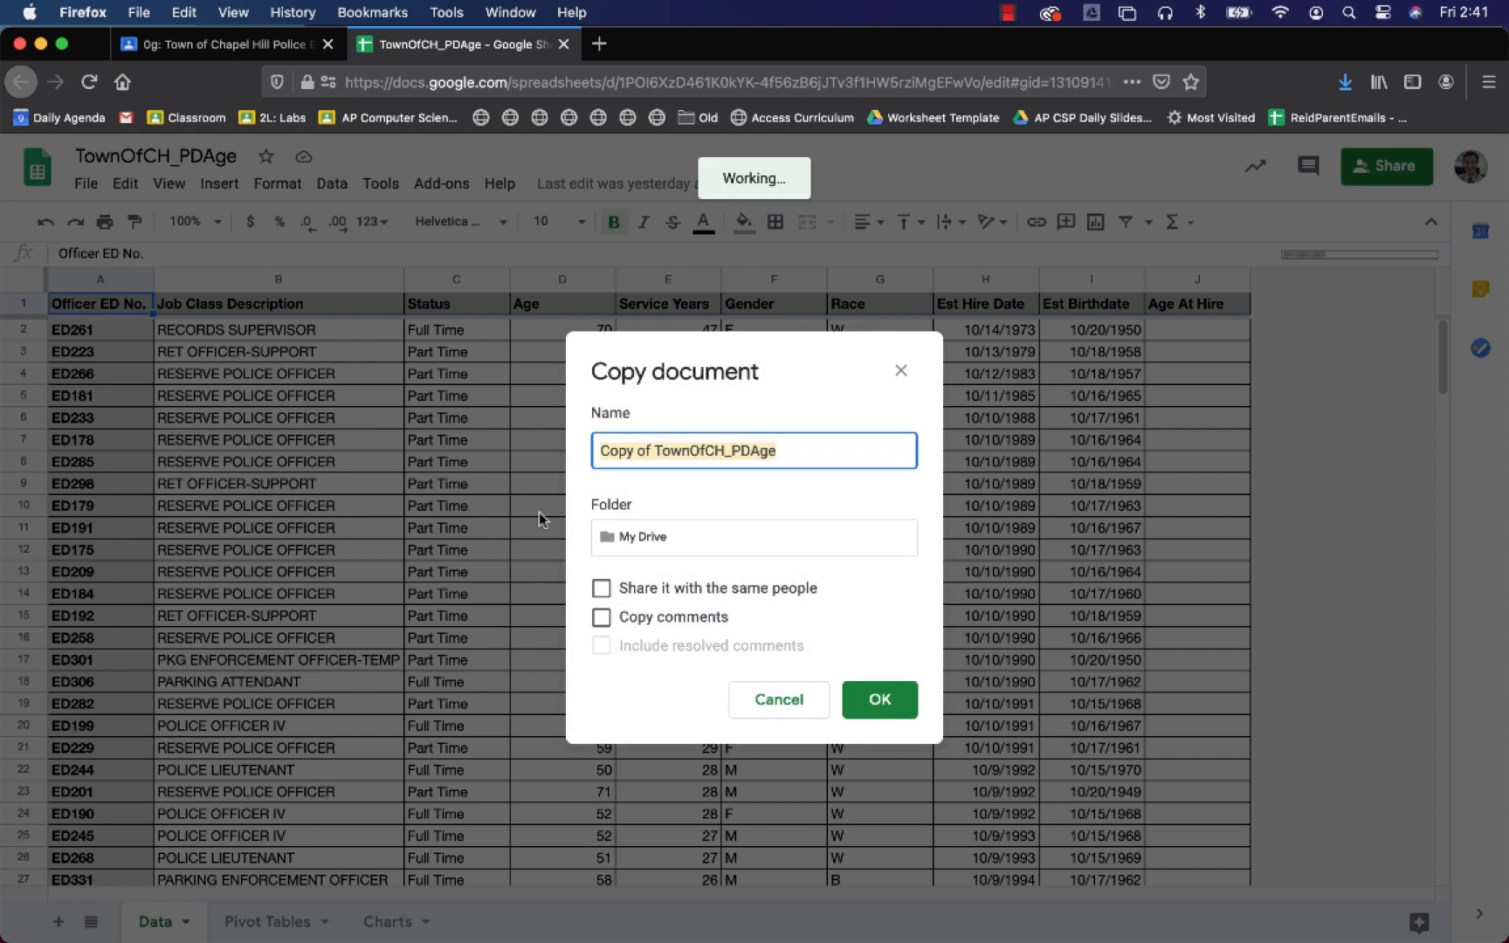
{"action": "left_click", "coordinate": [653, 451]}
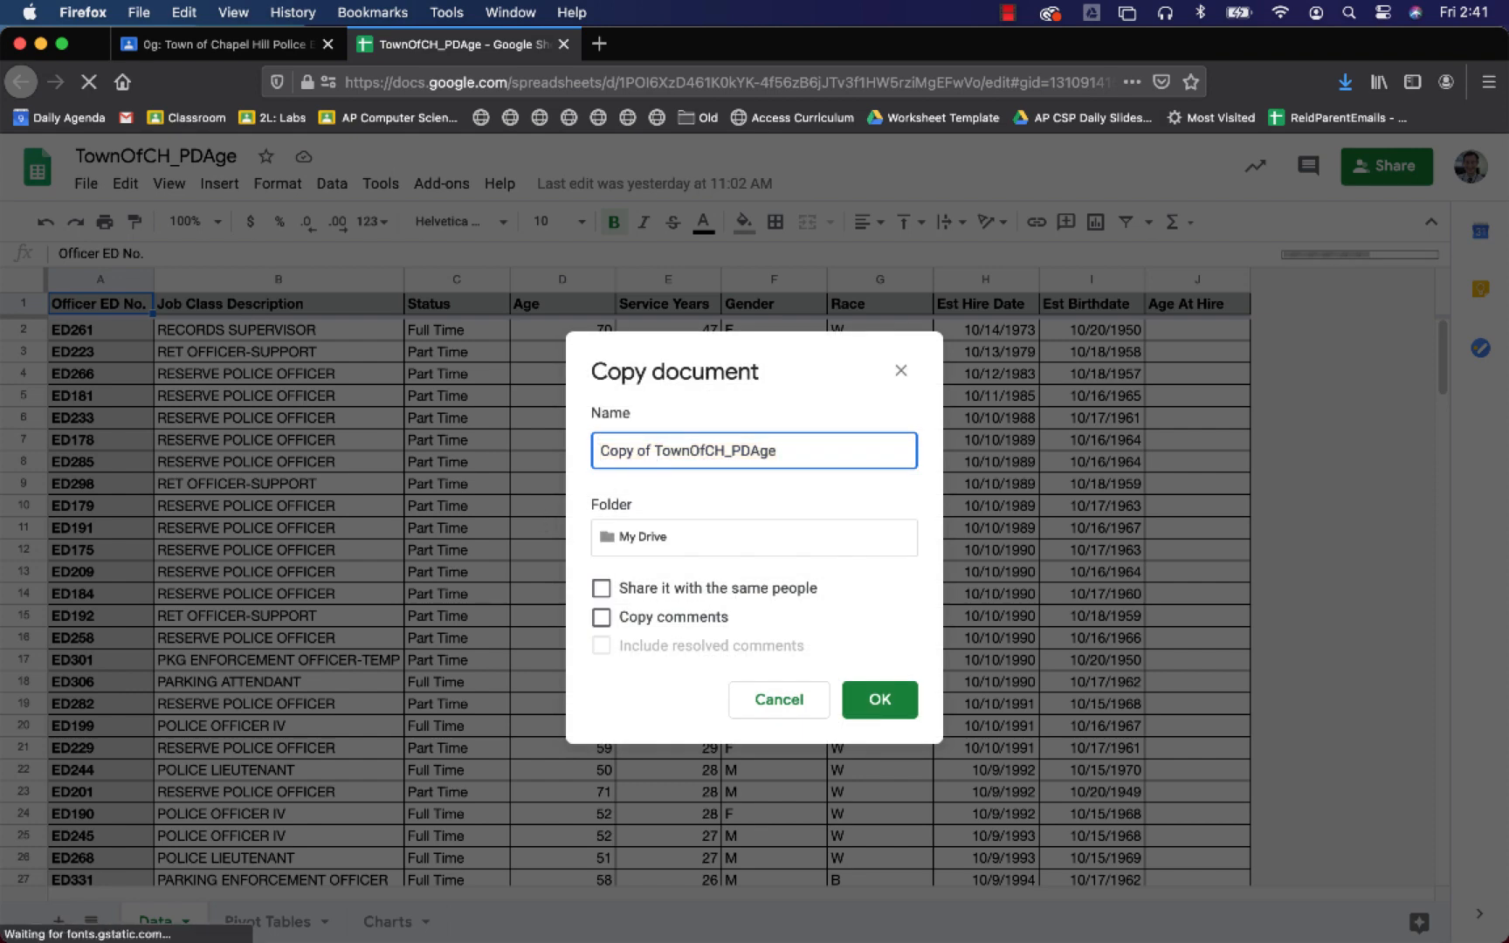
{"action": "key", "text": "shift+super+Left"}
{"action": "key", "text": "XF86AudioRaiseVolume"}
{"action": "key", "text": "BackSpace"}
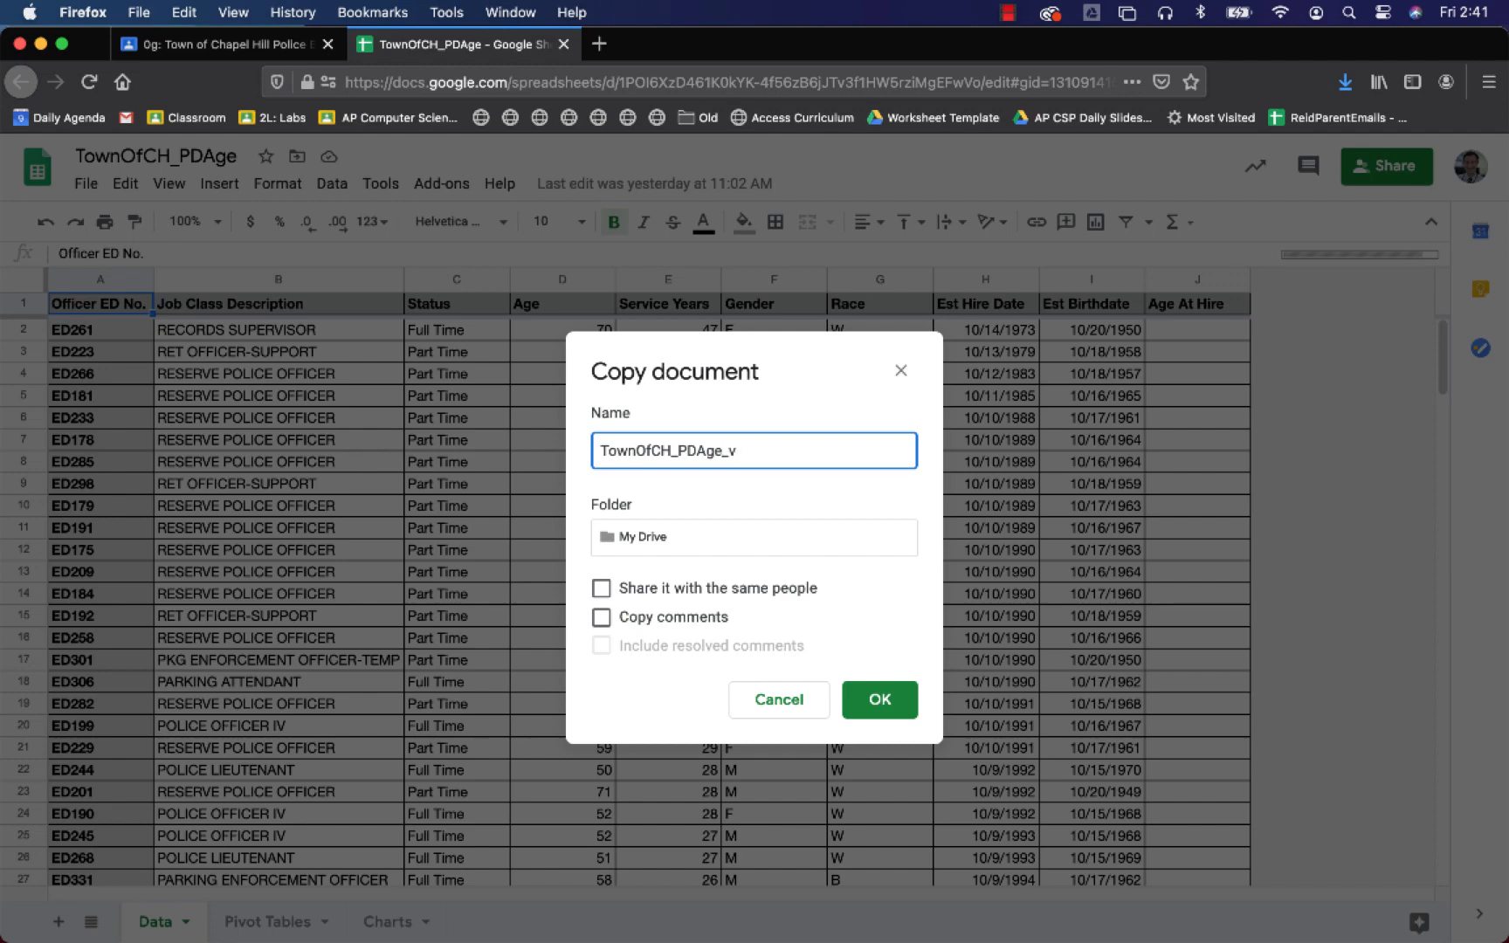
{"action": "key", "text": "BackSpace"}
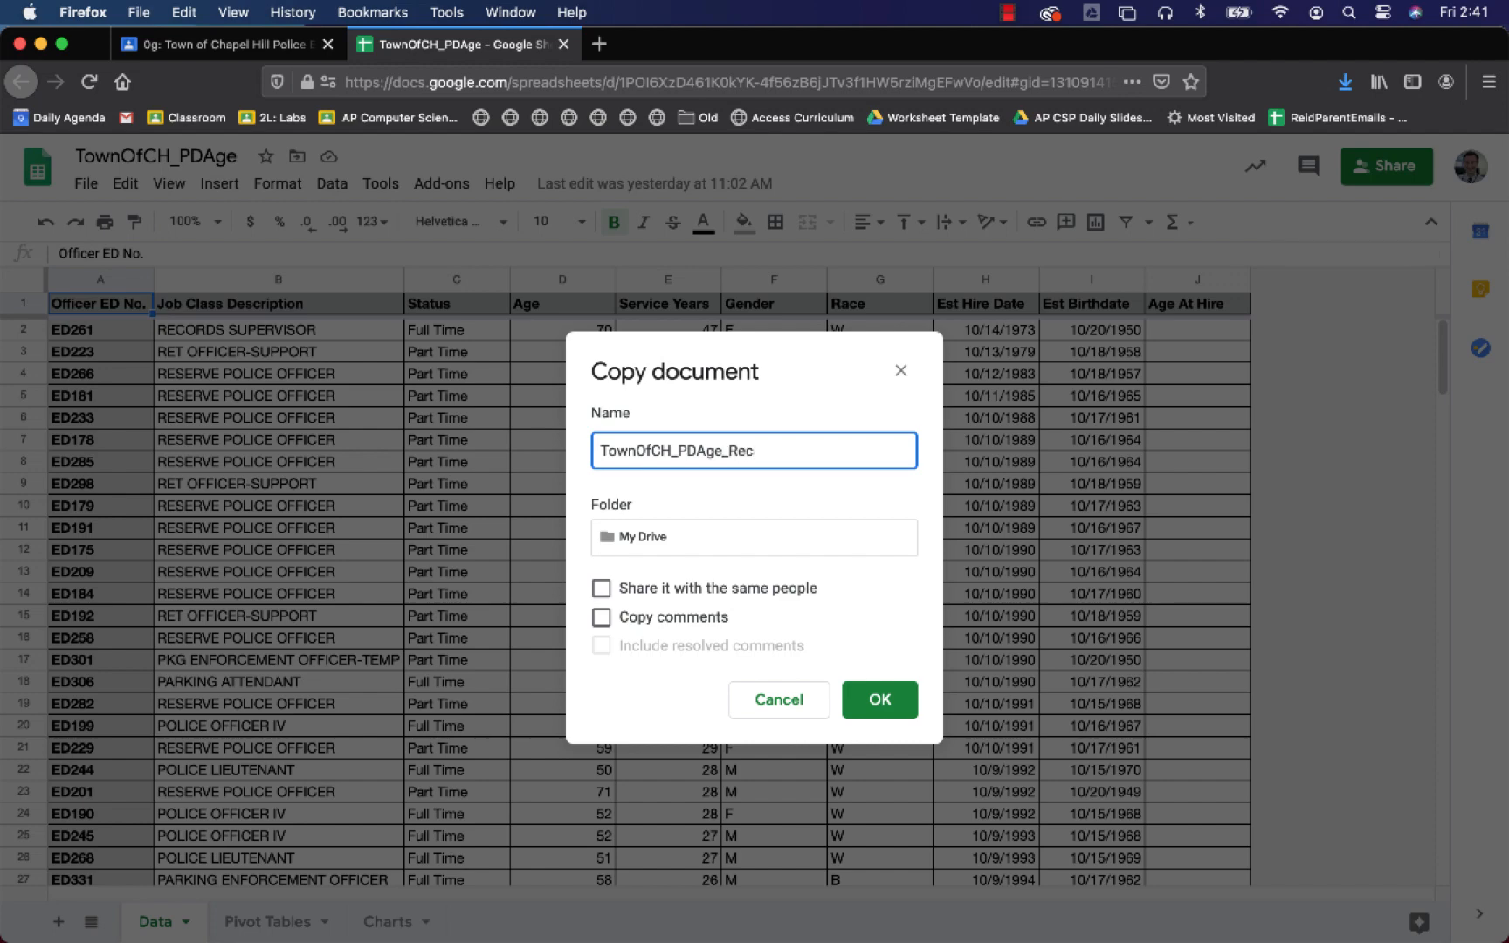
{"action": "type", "text": "RecapVideo"}
{"action": "key", "text": "Return"}
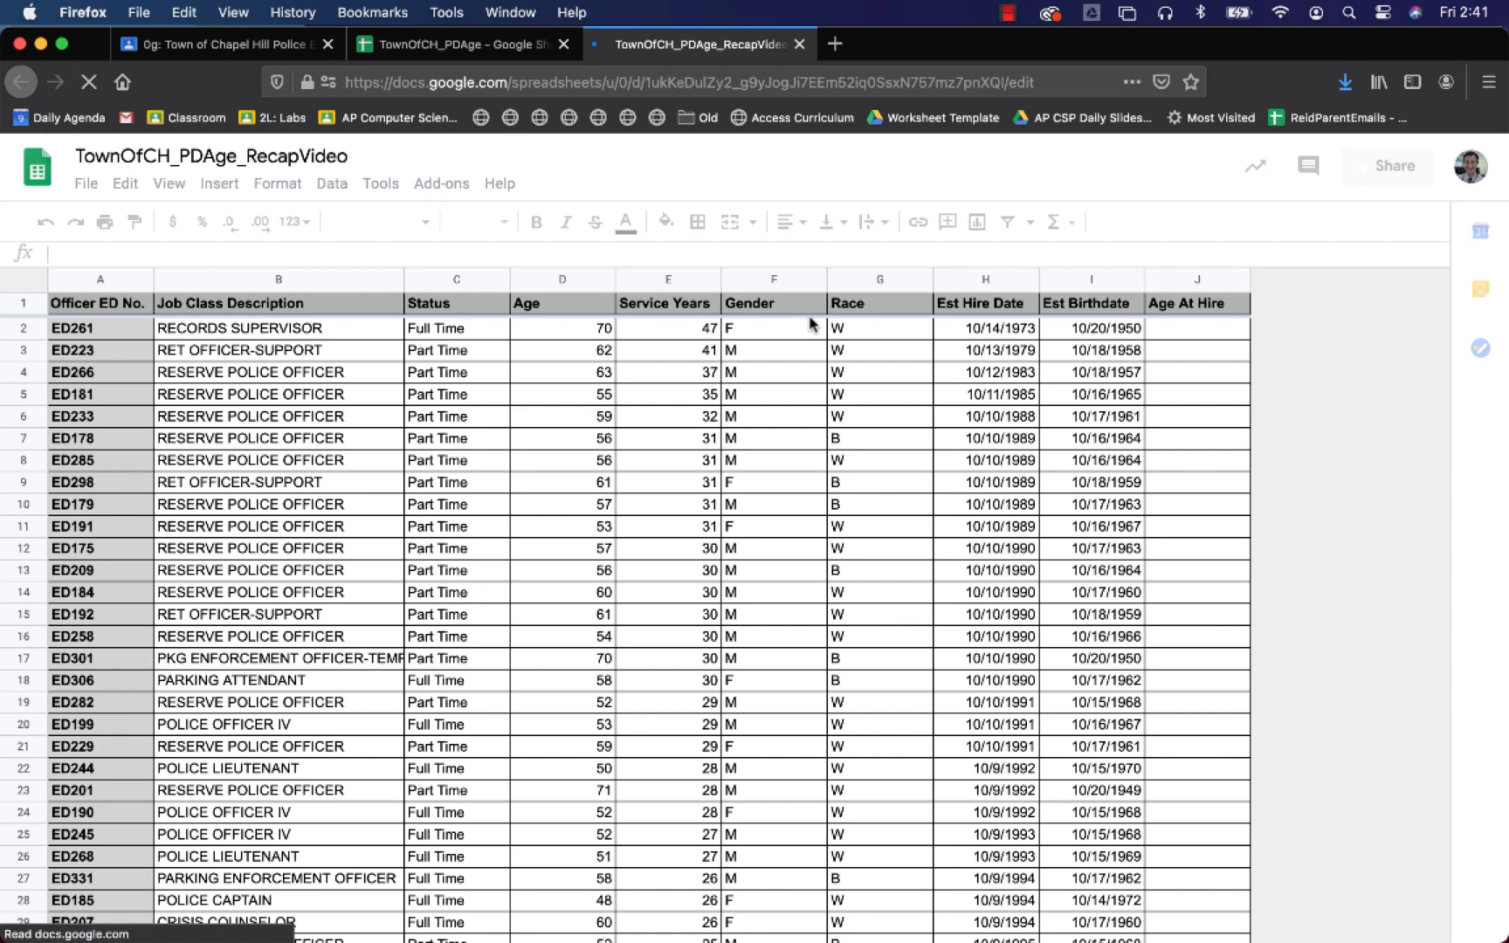
{"action": "left_click", "coordinate": [563, 44]}
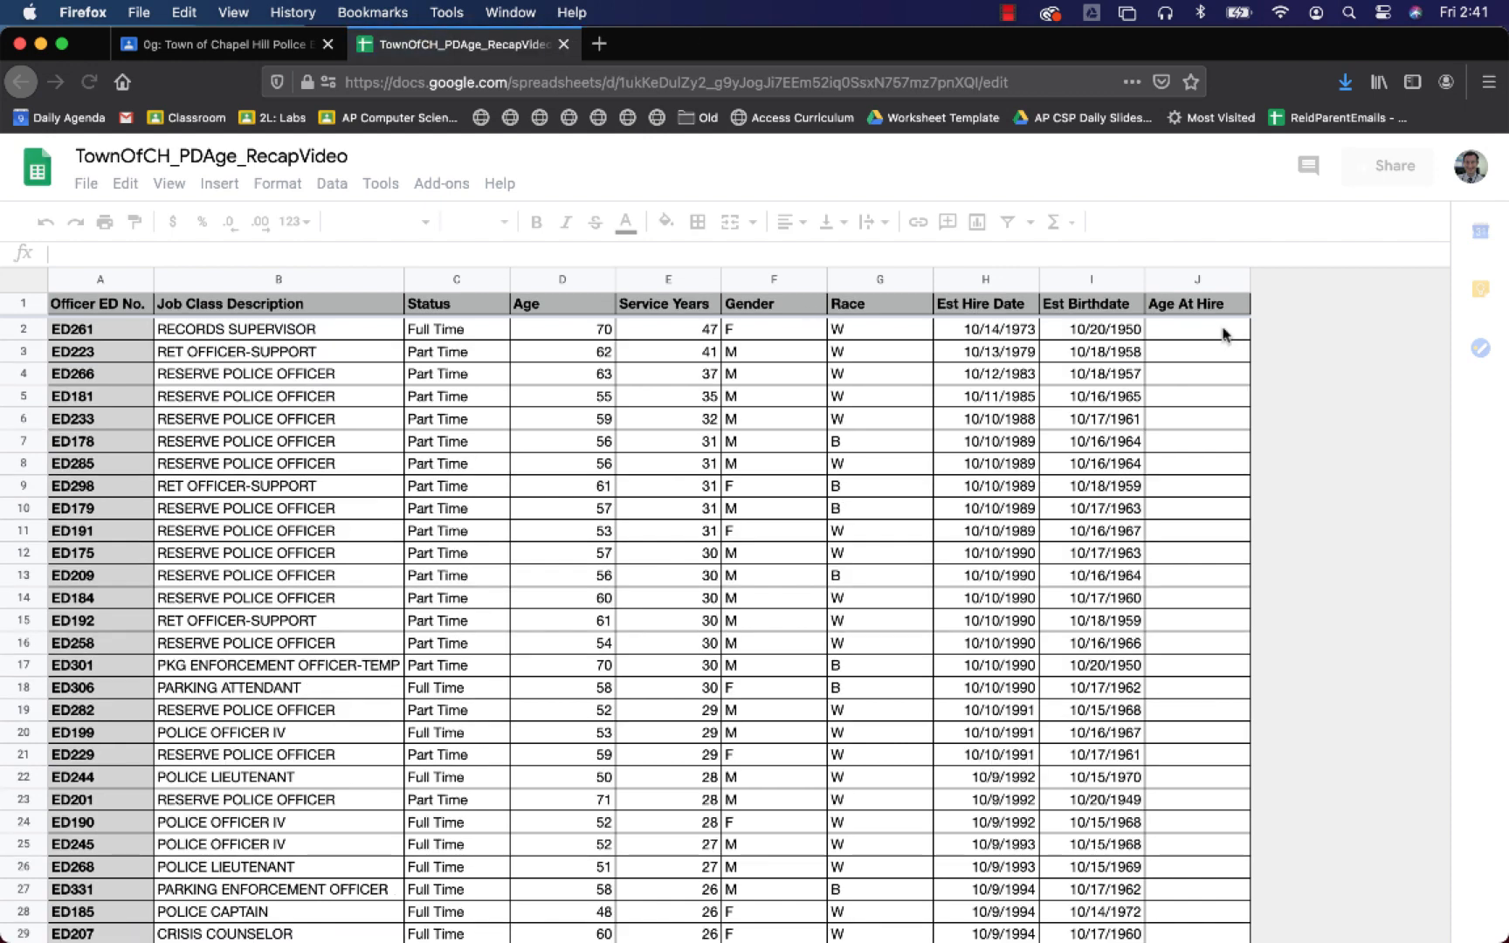
- Enter the formula =H2-I2 in cell J2 to subtract the estimated birthdate from the estimated hire date
{"action": "left_click", "coordinate": [1171, 336]}
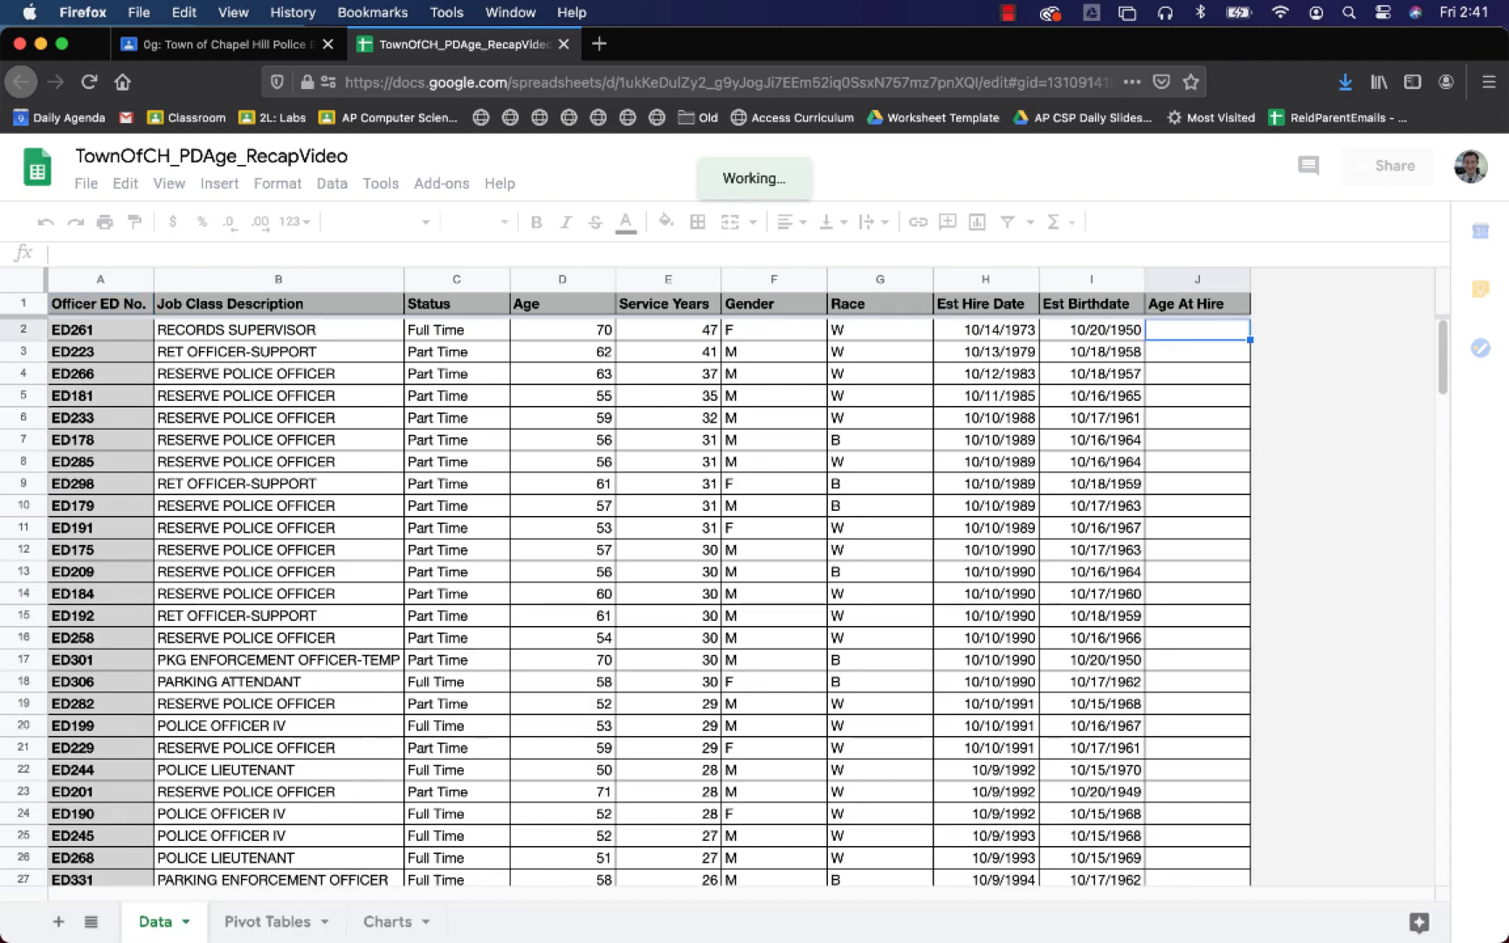
{"action": "type", "text": "="}
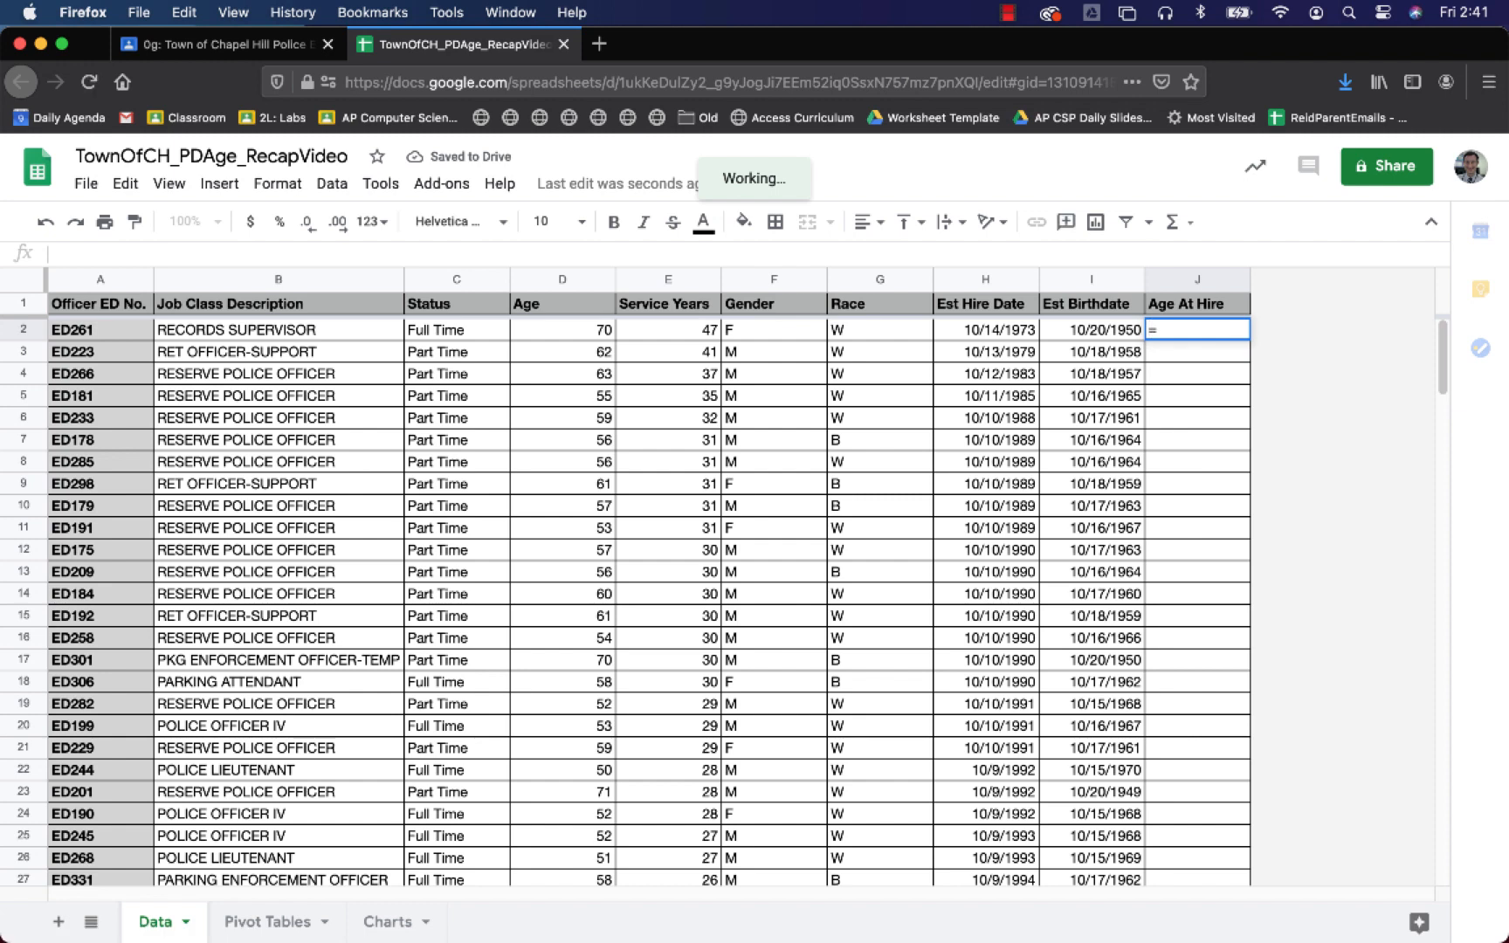
{"action": "left_click", "coordinate": [998, 332]}
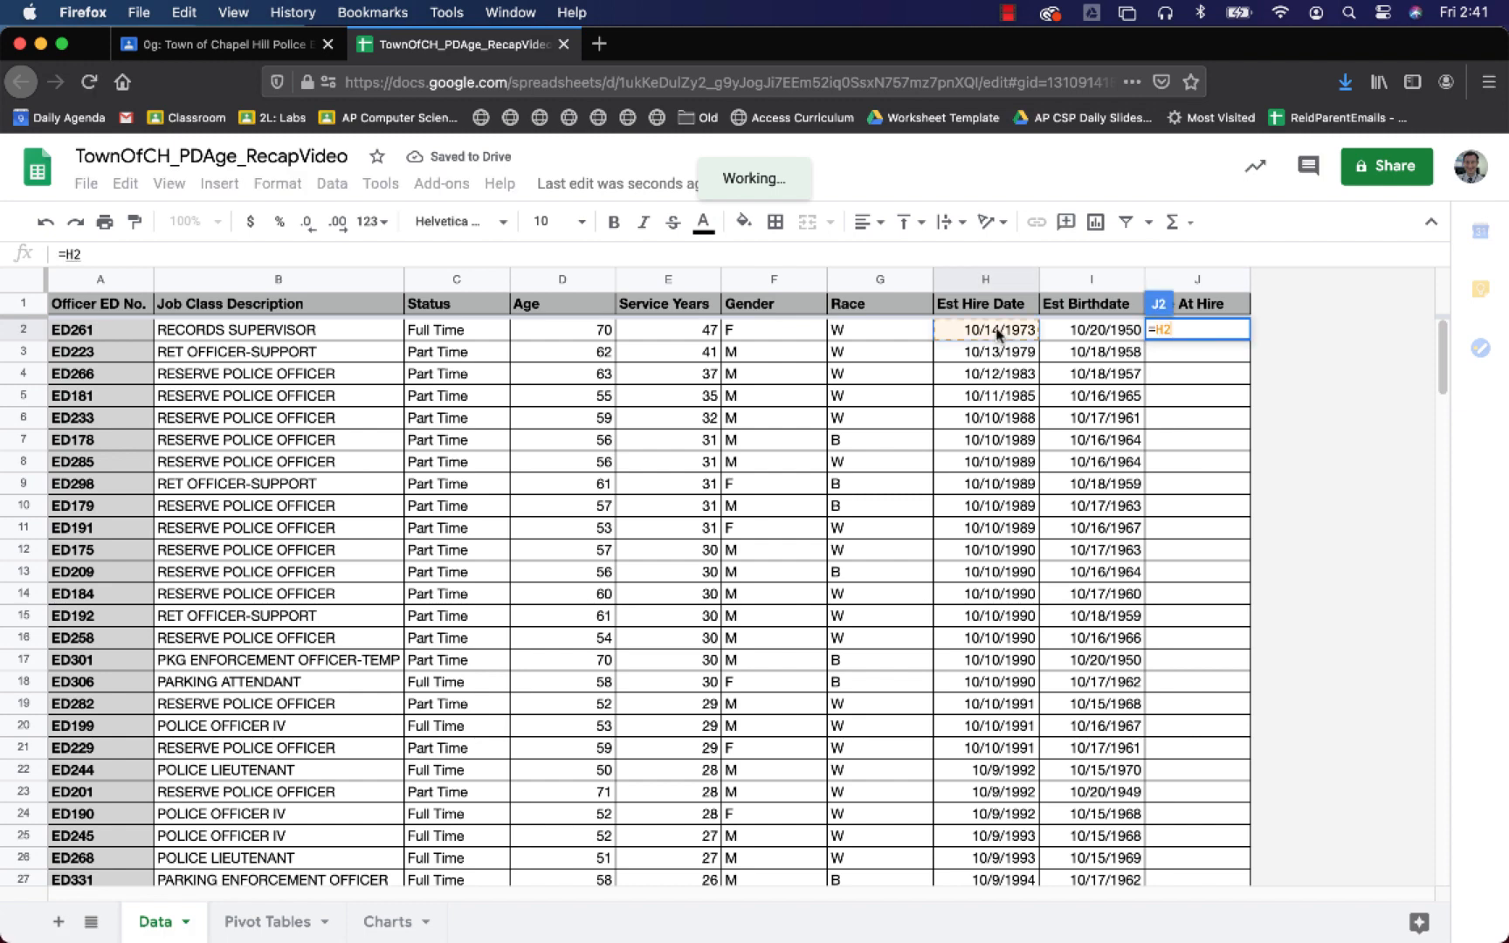
{"action": "type", "text": "-"}
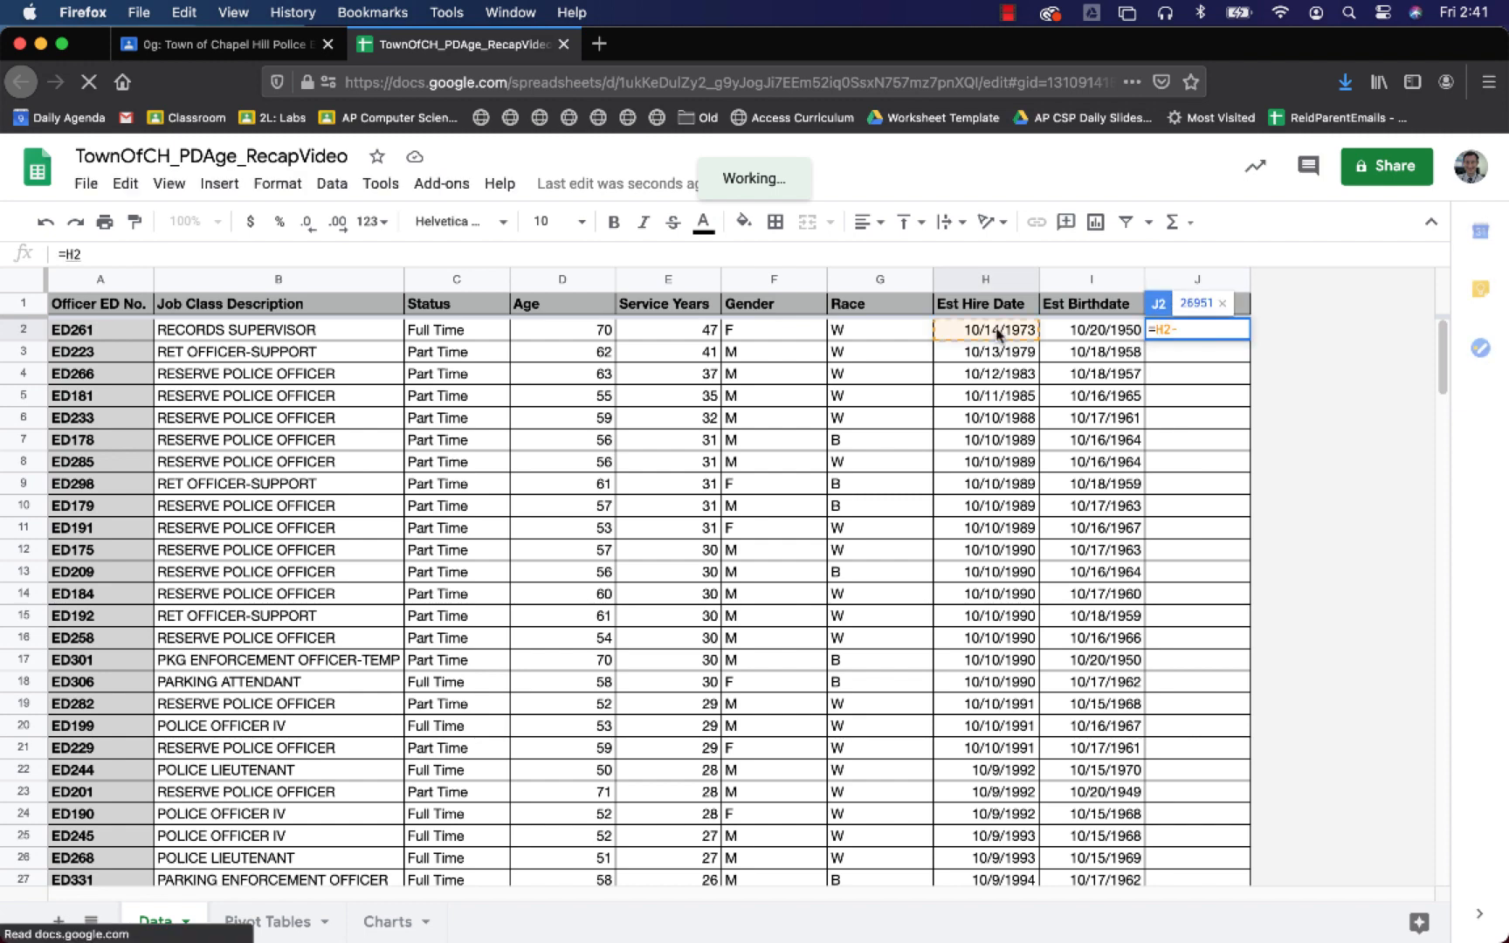
{"action": "left_click", "coordinate": [1072, 336]}
{"action": "key", "text": "Return"}
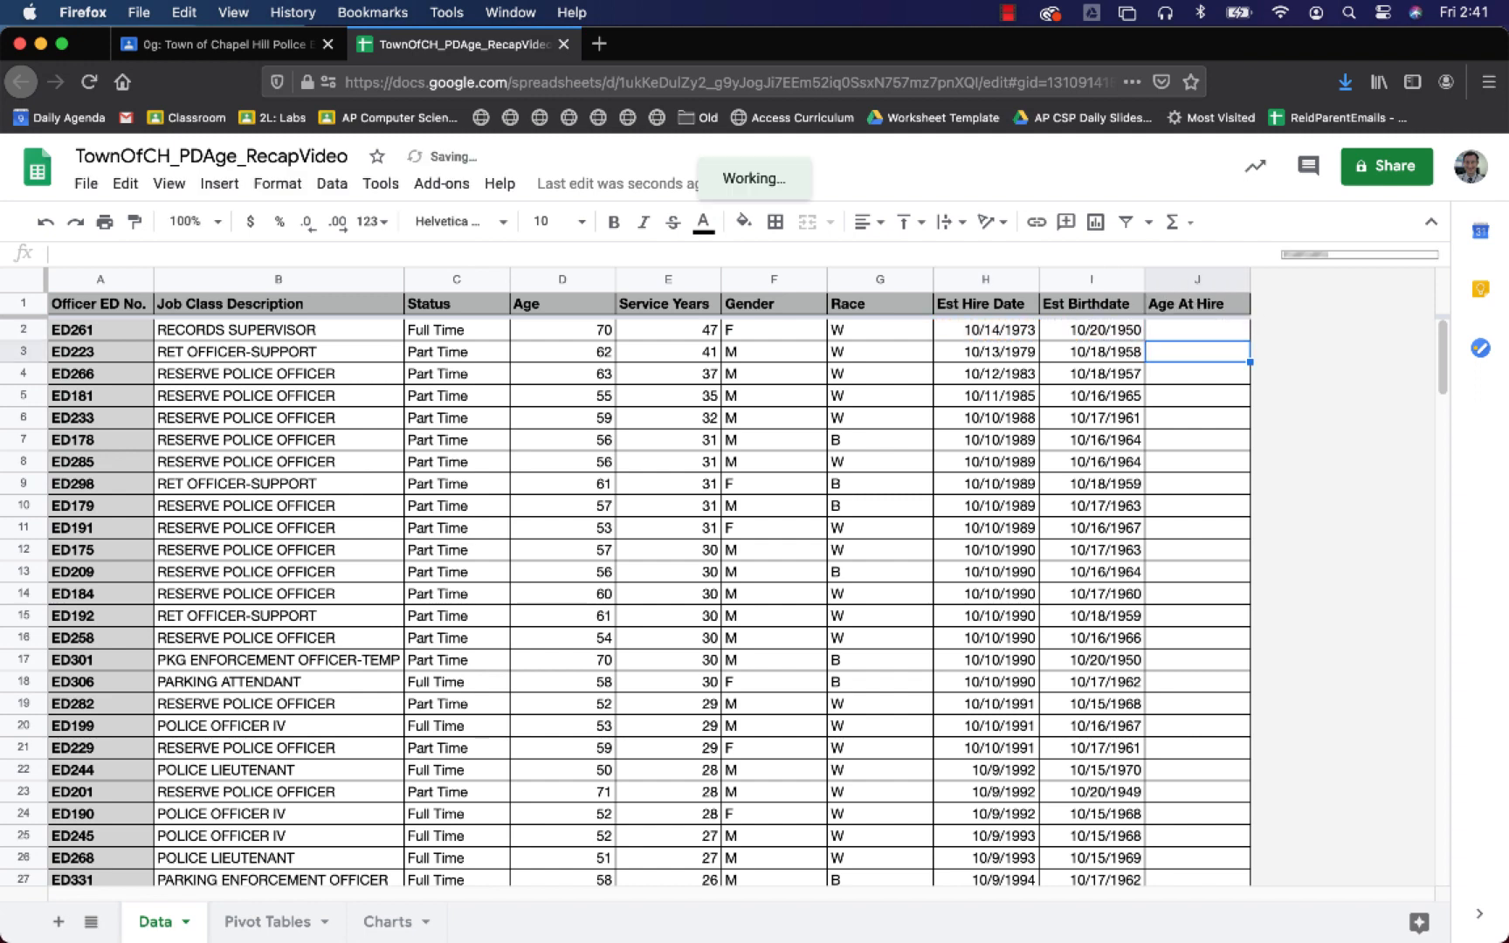
{"action": "key", "text": "Up"}
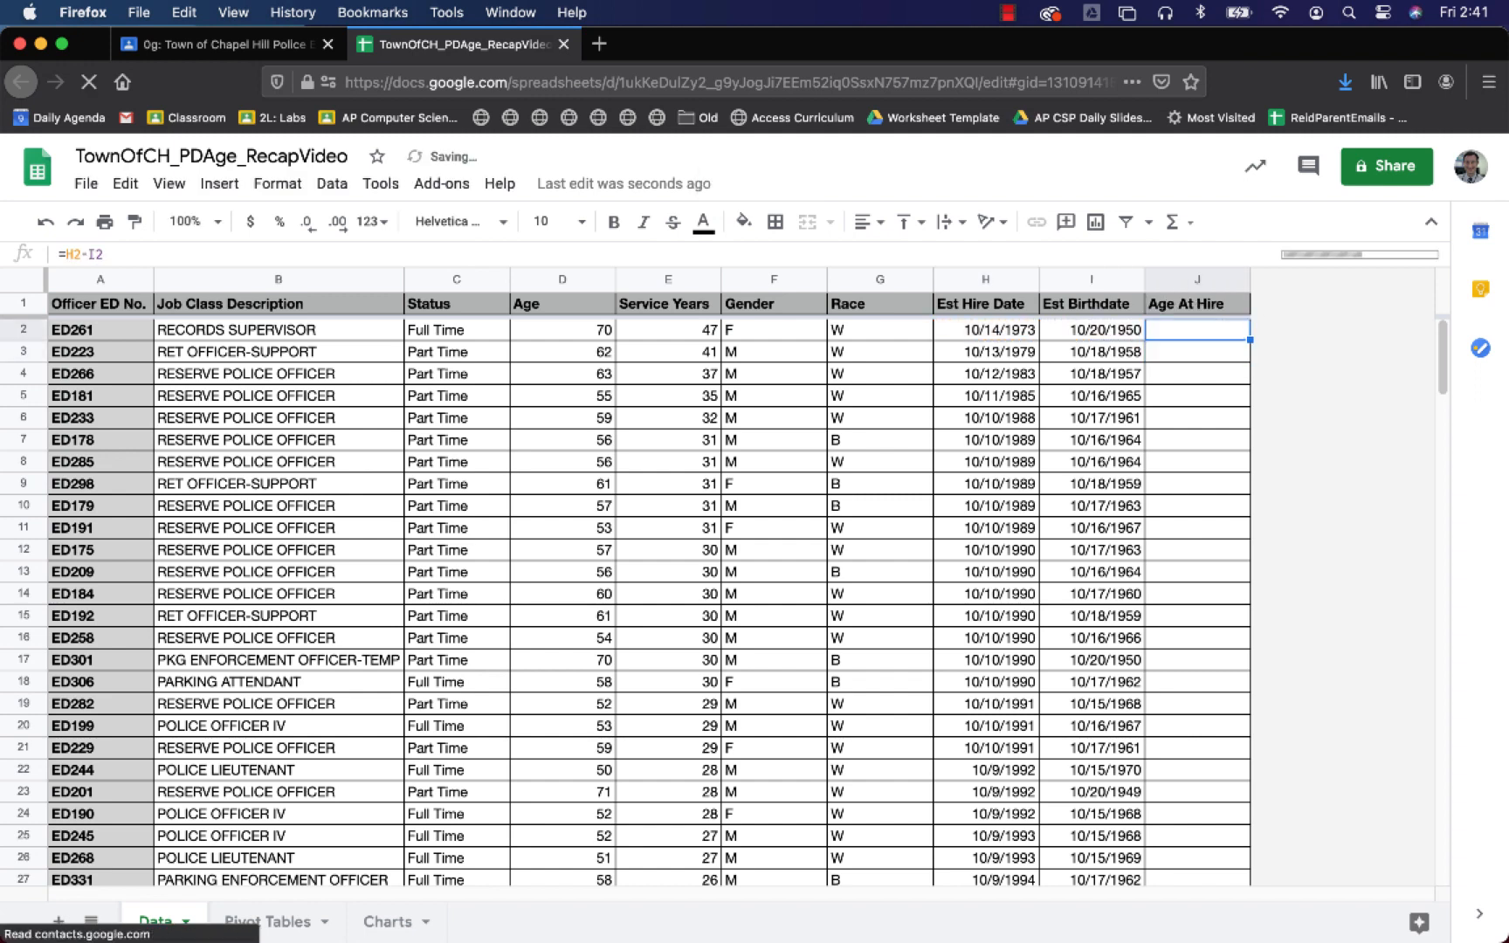
{"action": "key", "text": "Left"}
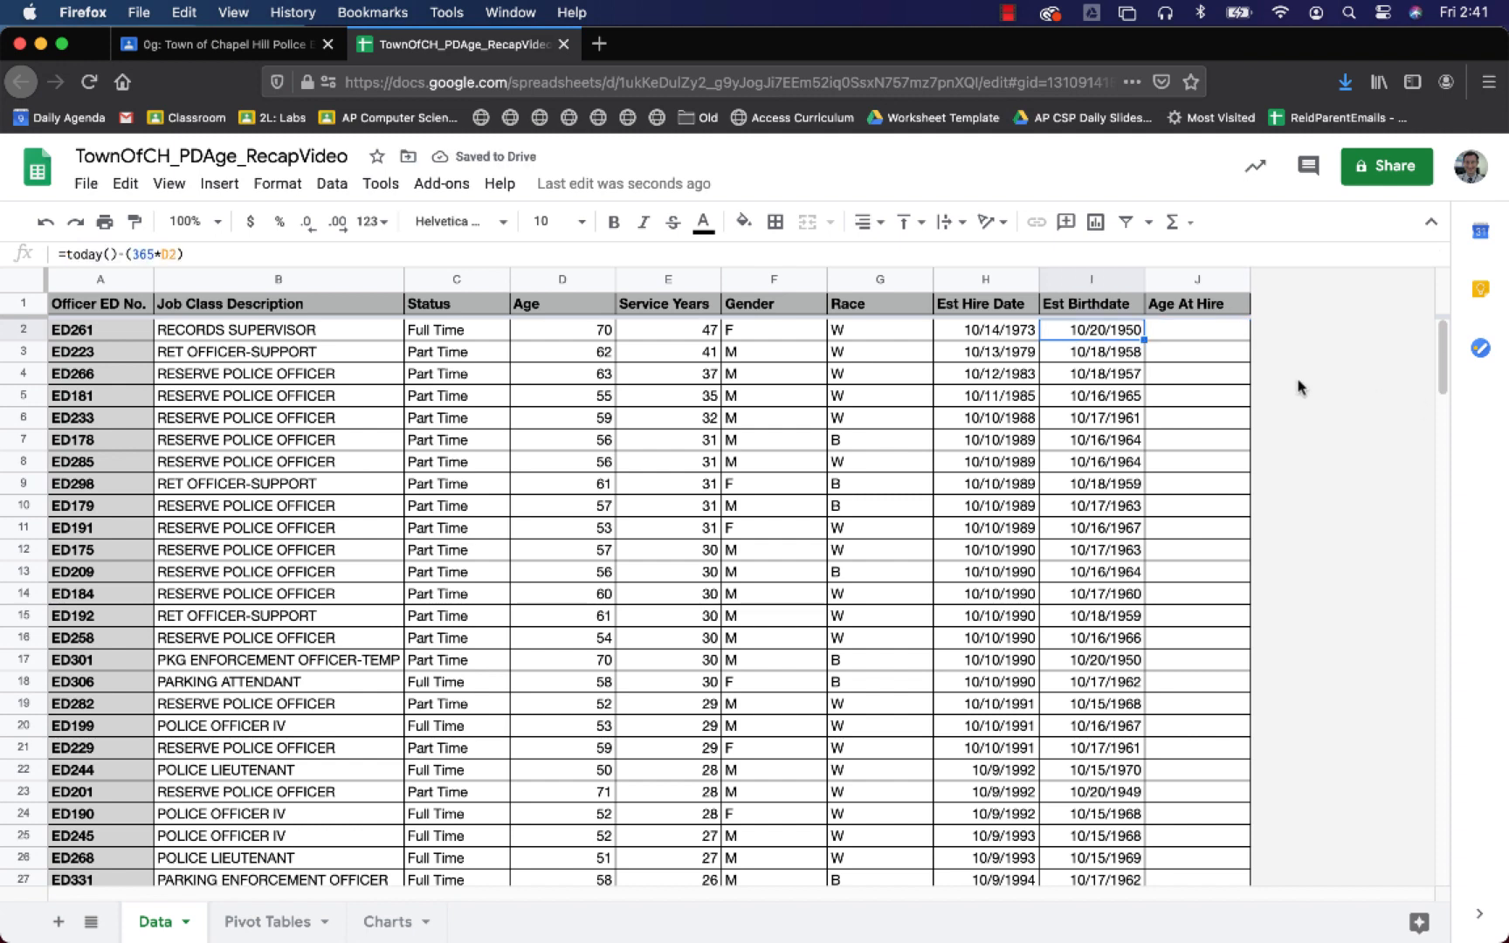
- Try converting the day difference in J2 to years with the formula =(H2-I2)/365
{"action": "left_click", "coordinate": [1226, 339]}
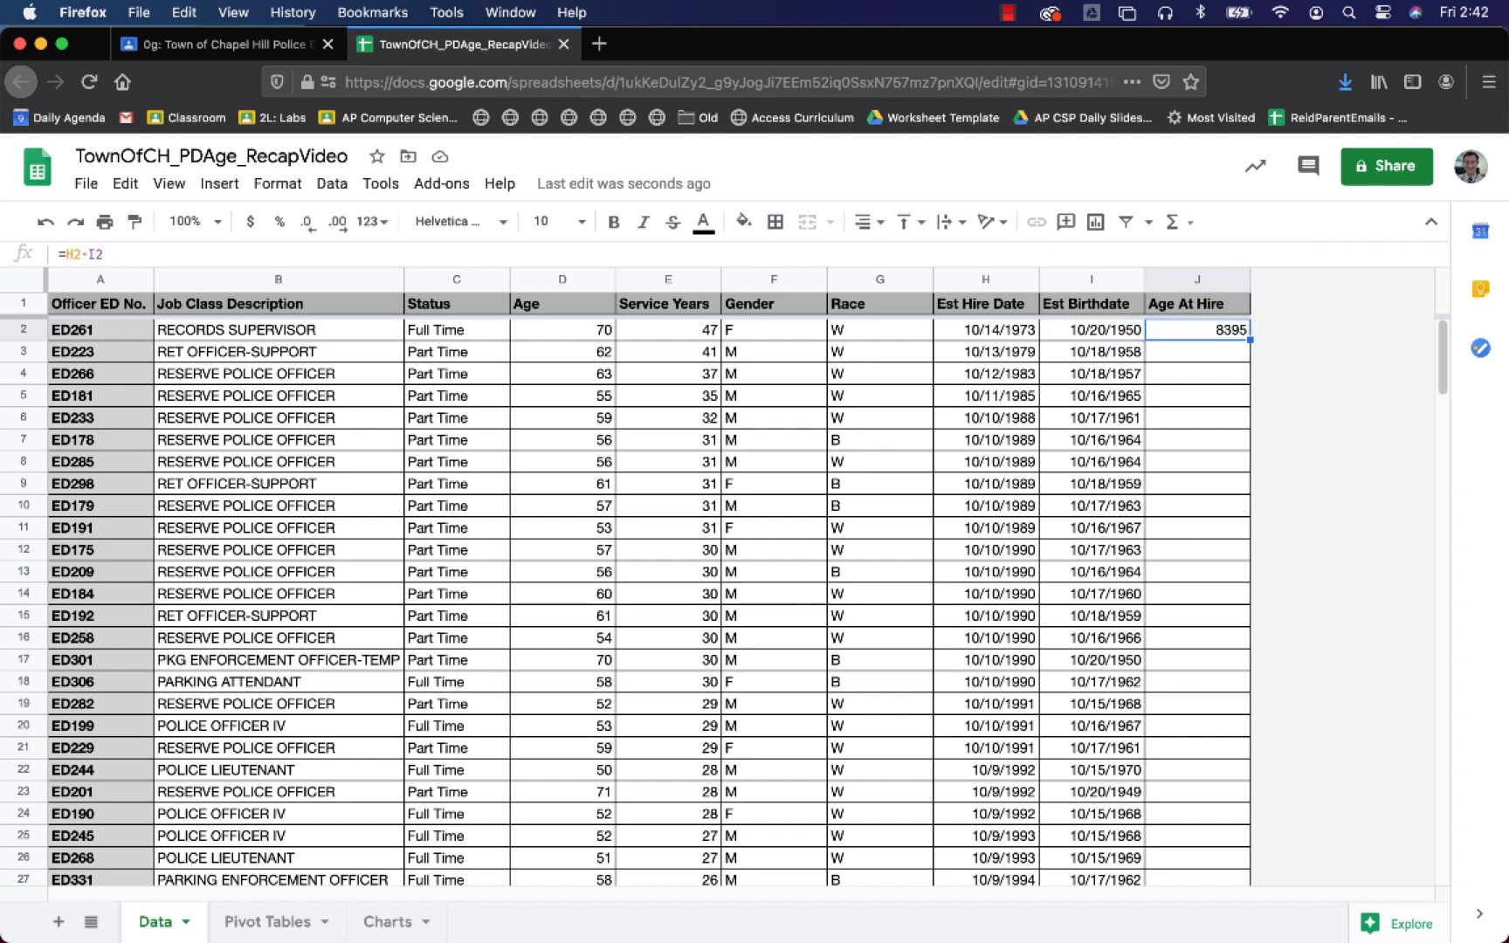
{"action": "double_click", "coordinate": [1226, 337]}
{"action": "type", "text": "/"}
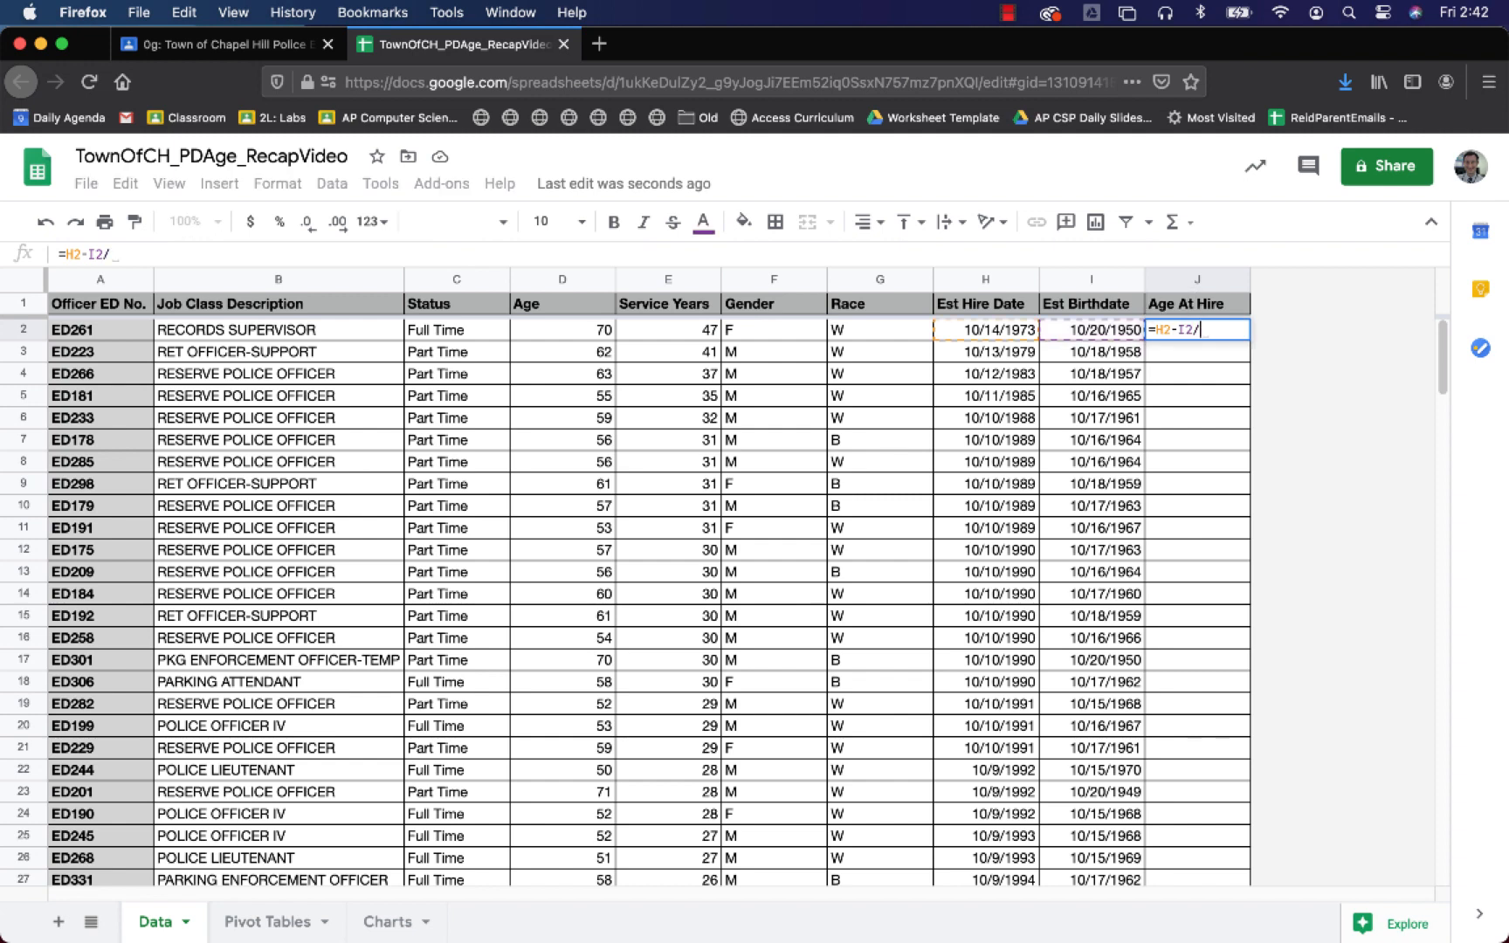
{"action": "type", "text": "356"}
{"action": "key", "text": "BackSpace"}
{"action": "key", "text": "BackSpace"}
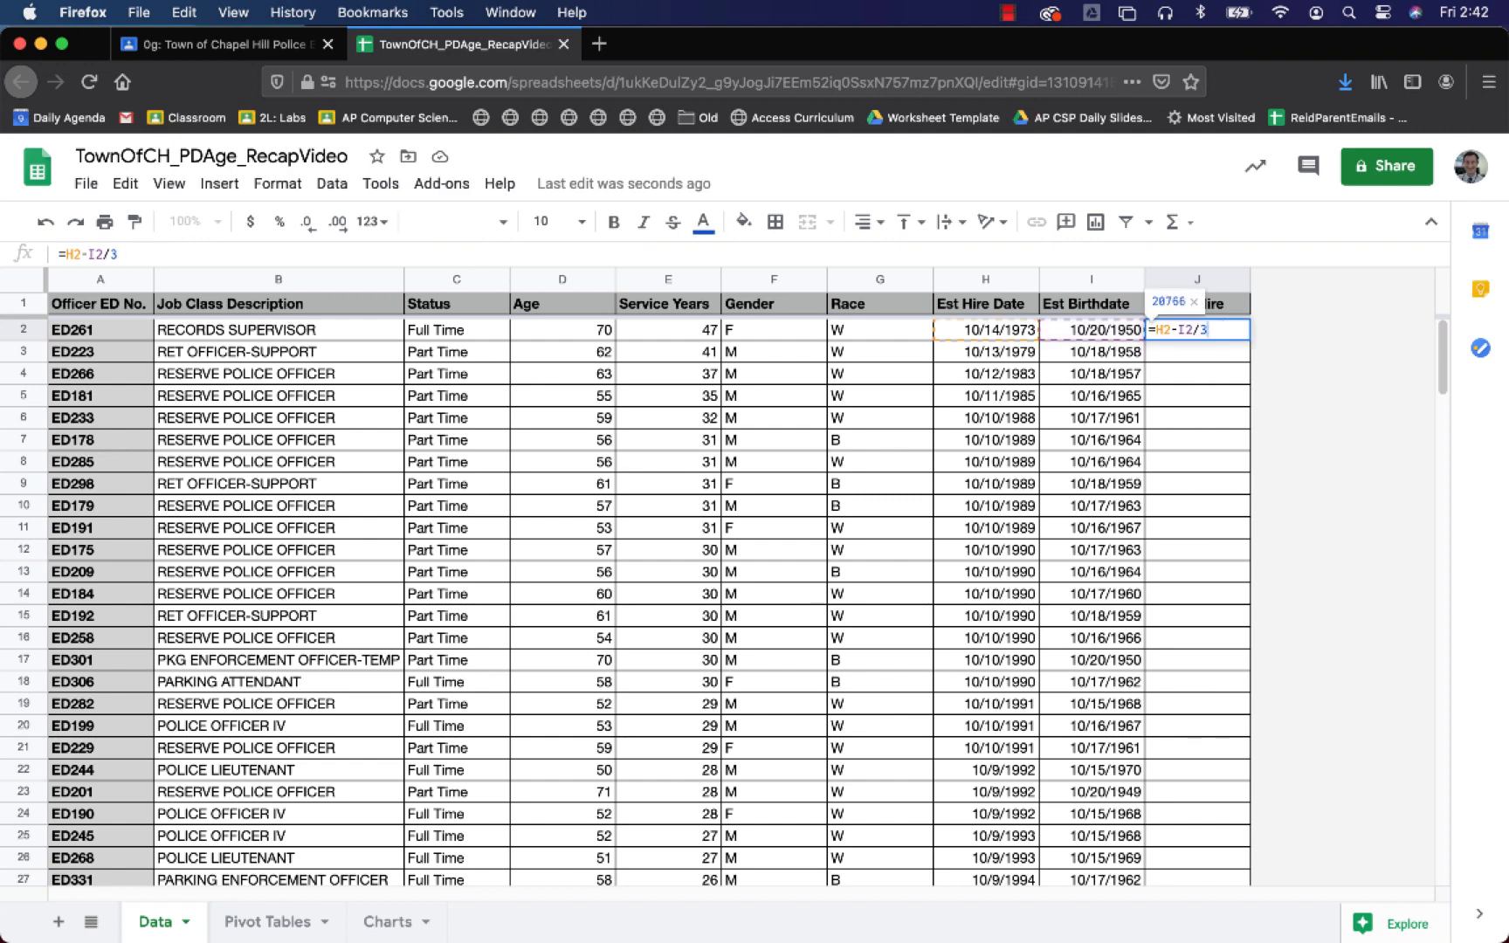
{"action": "type", "text": "65"}
{"action": "key", "text": "Left"}
{"action": "type", "text": ")"}
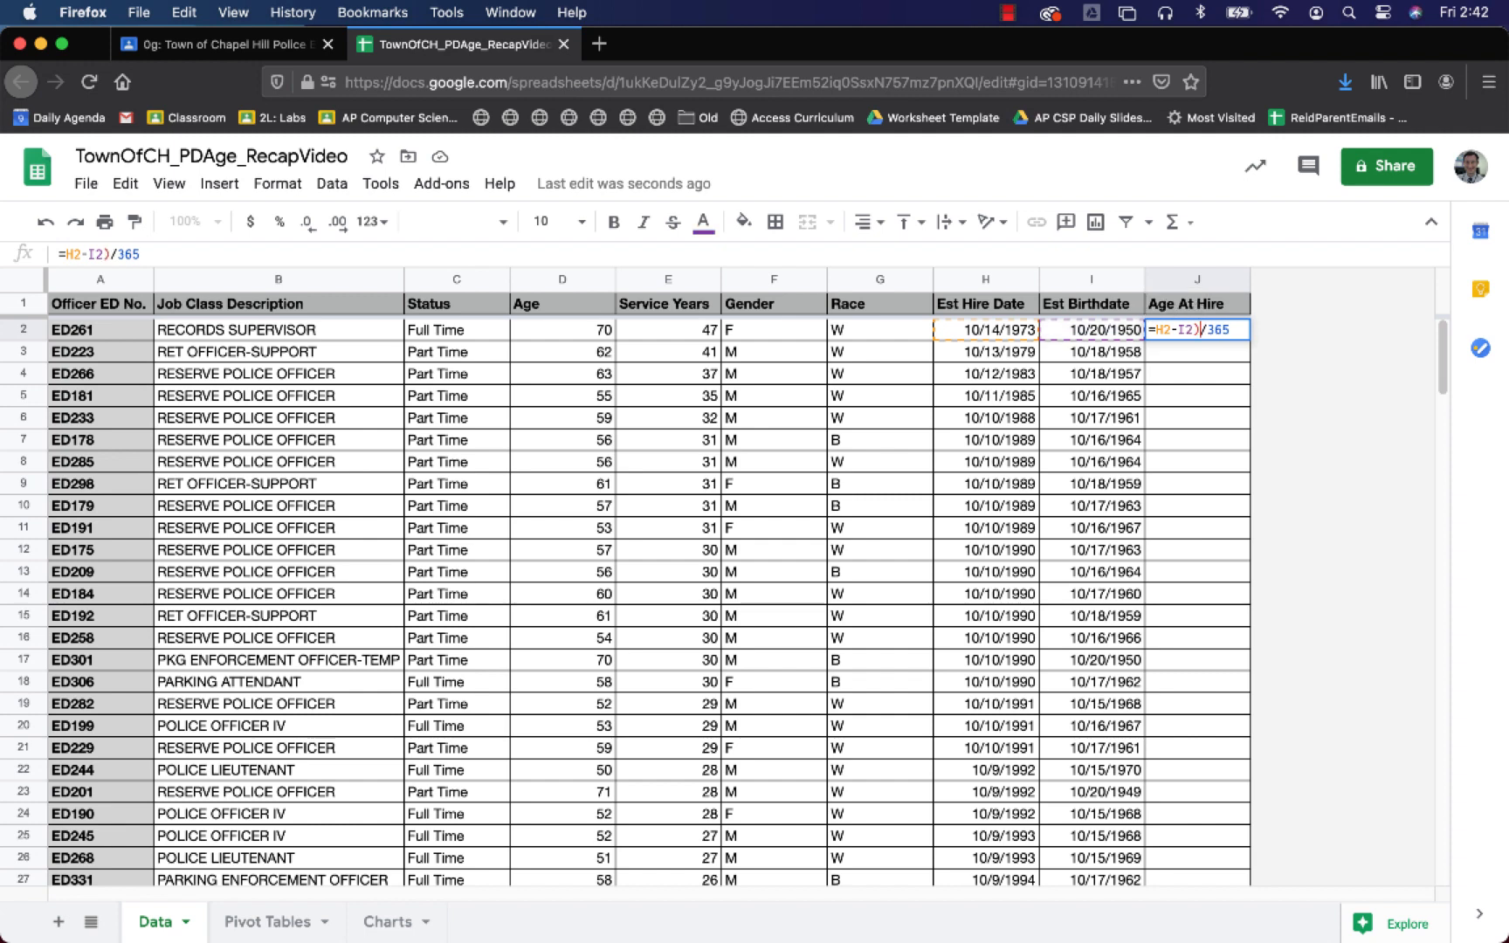
{"action": "key", "text": "Right"}
{"action": "type", "text": "("}
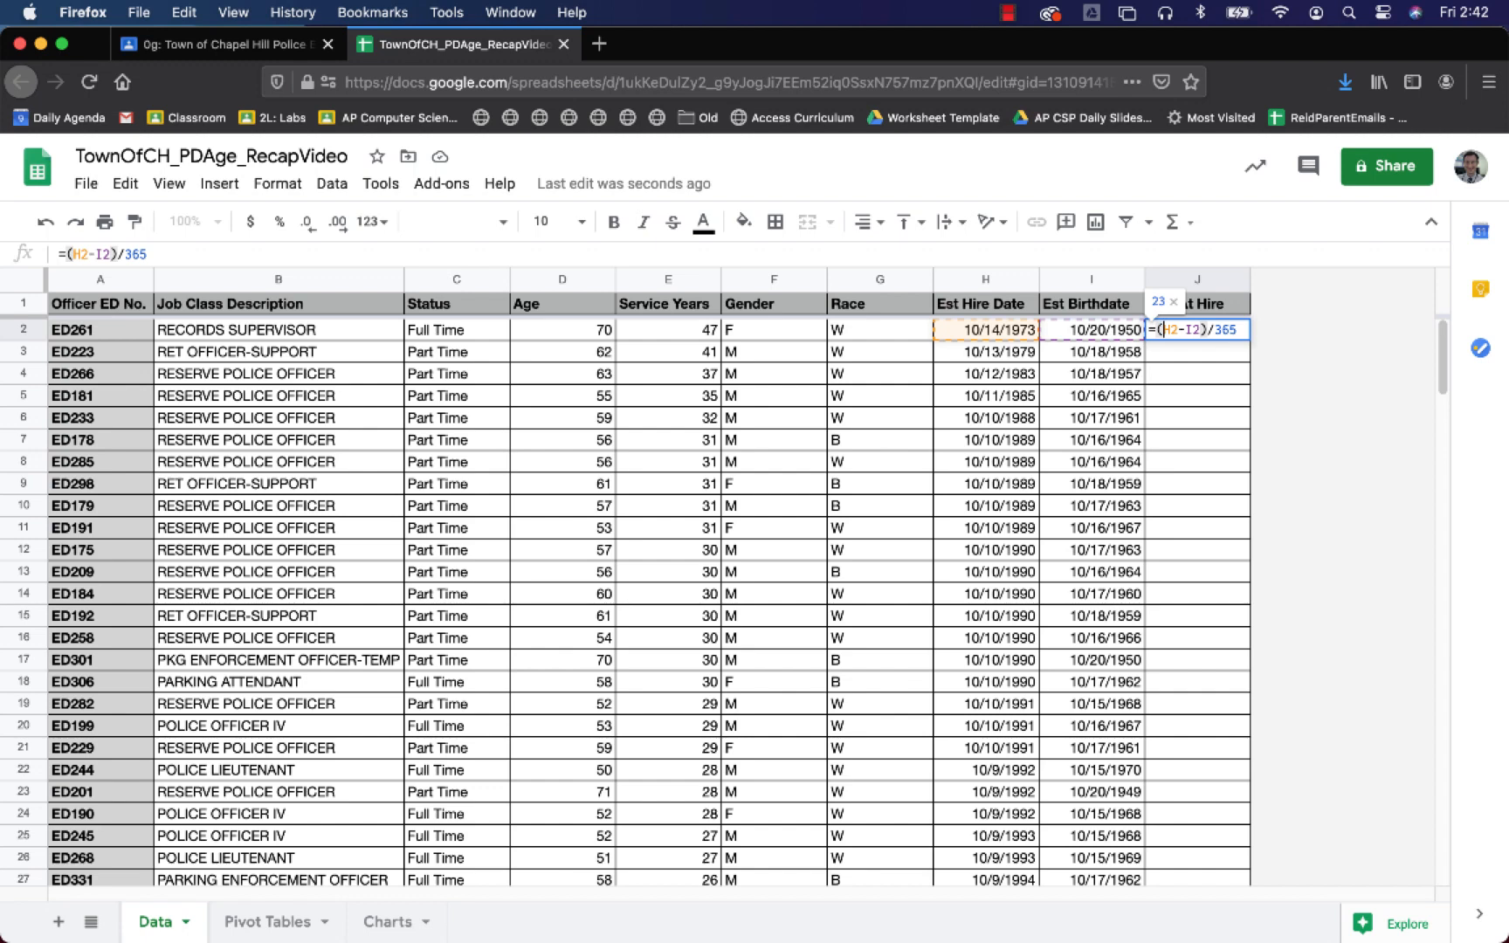
- Replace the J2 formula with =YEARFRAC(I2,H2) to calculate the age at hire, and check the function's argument help
{"action": "key", "text": "Left"}
{"action": "key", "text": "shift+Right"}
{"action": "key", "text": "shift+Right"}
{"action": "key", "text": "shift+Right"}
{"action": "key", "text": "shift+Right"}
{"action": "key", "text": "shift+Right"}
{"action": "key", "text": "shift+Right"}
{"action": "key", "text": "shift+Right"}
{"action": "key", "text": "ctrl+a"}
{"action": "type", "text": "=year"}
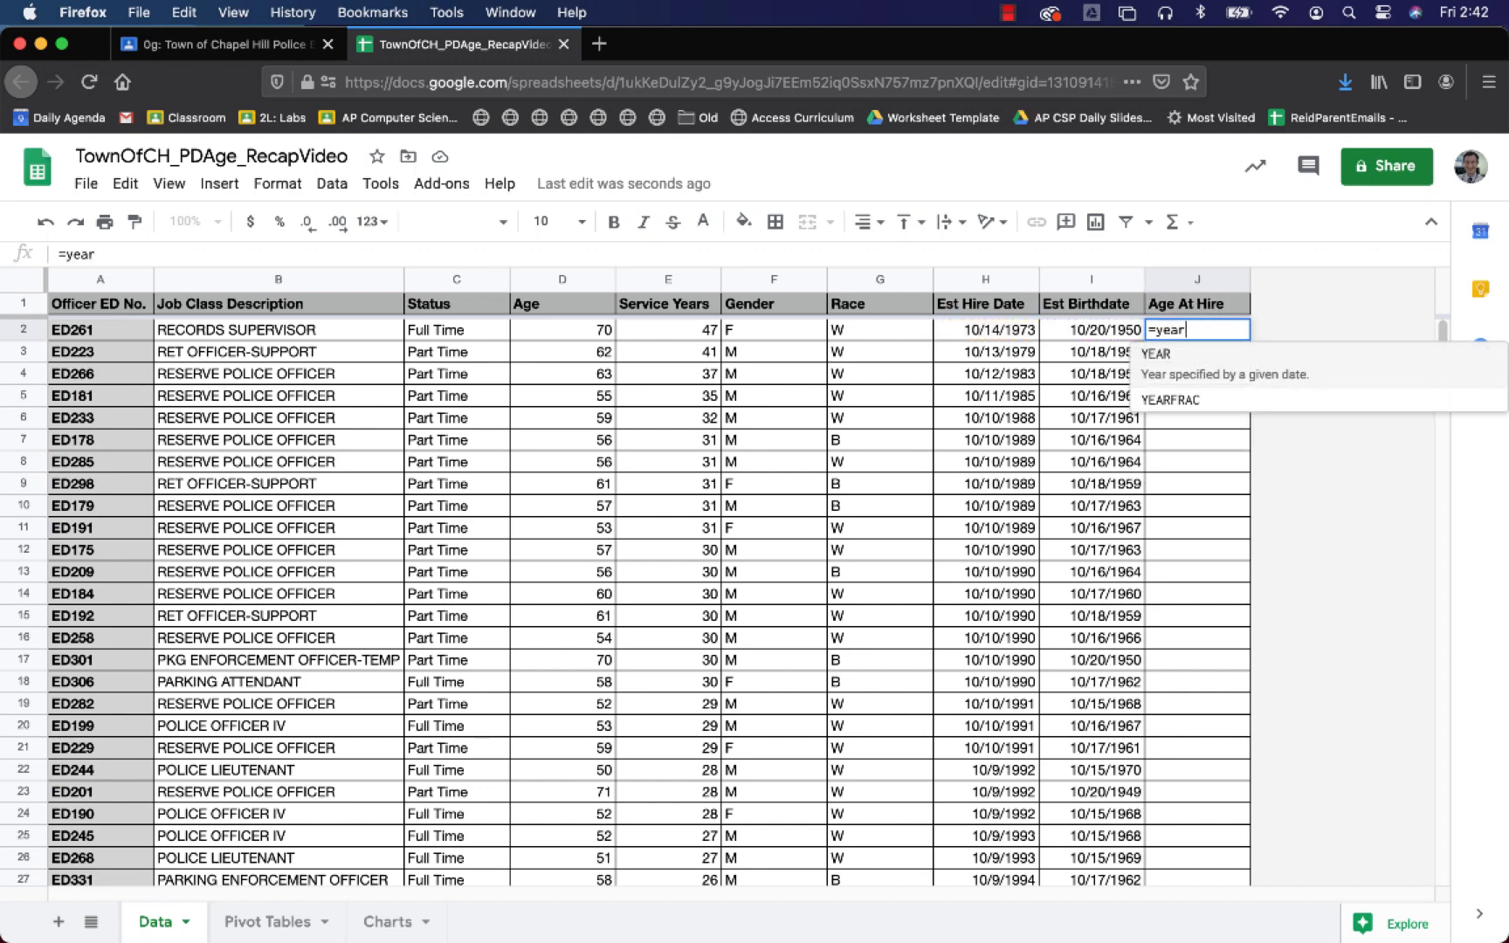
{"action": "key", "text": "Down"}
{"action": "key", "text": "Tab"}
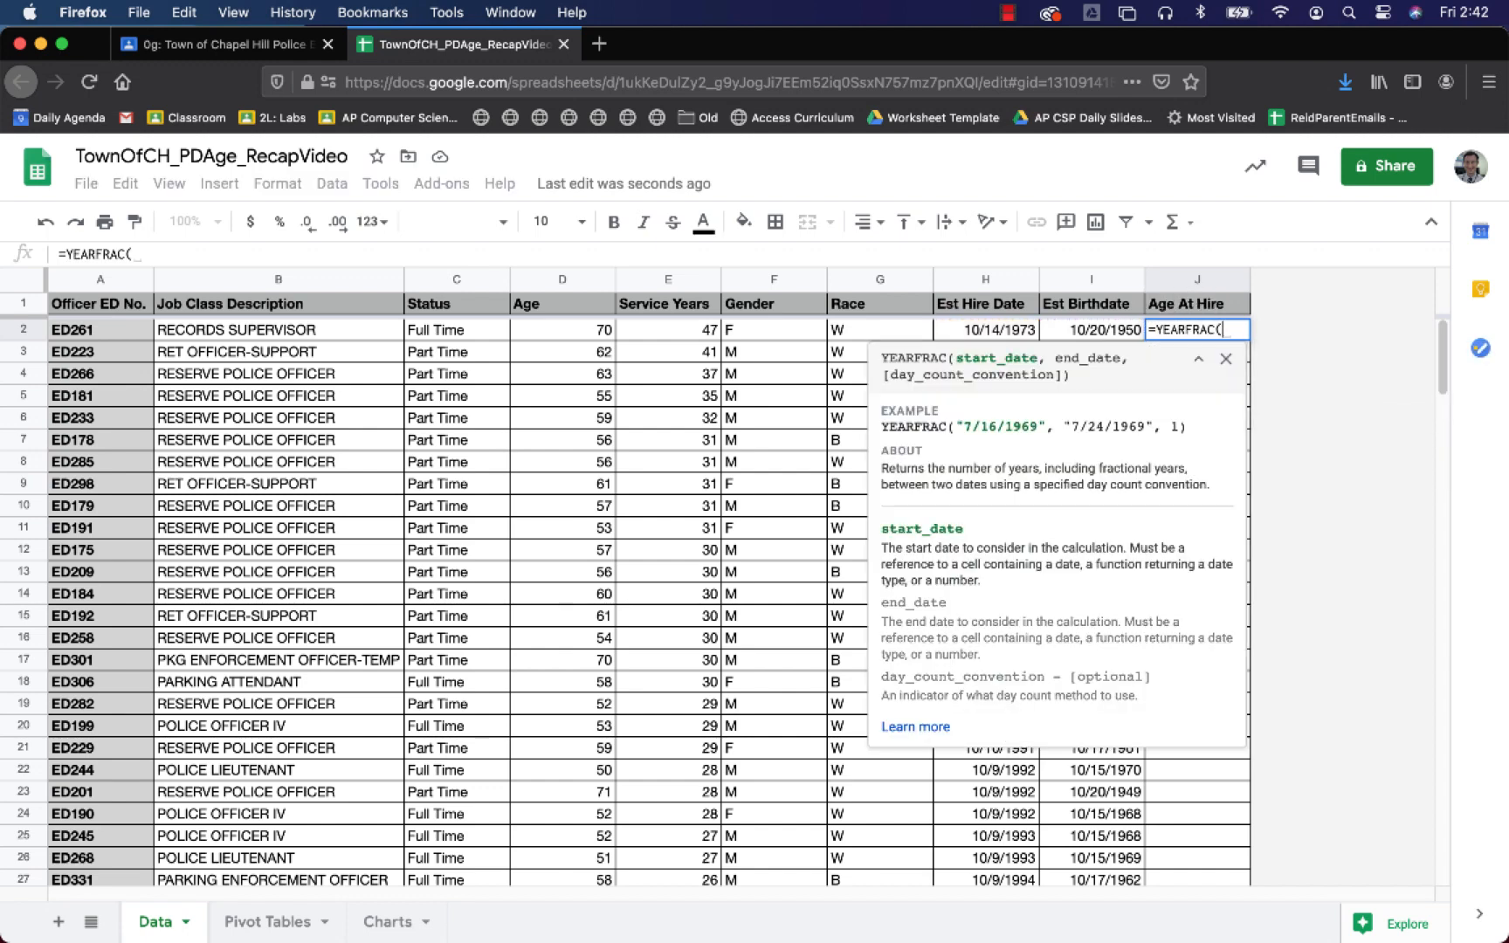
{"action": "key", "text": "Left"}
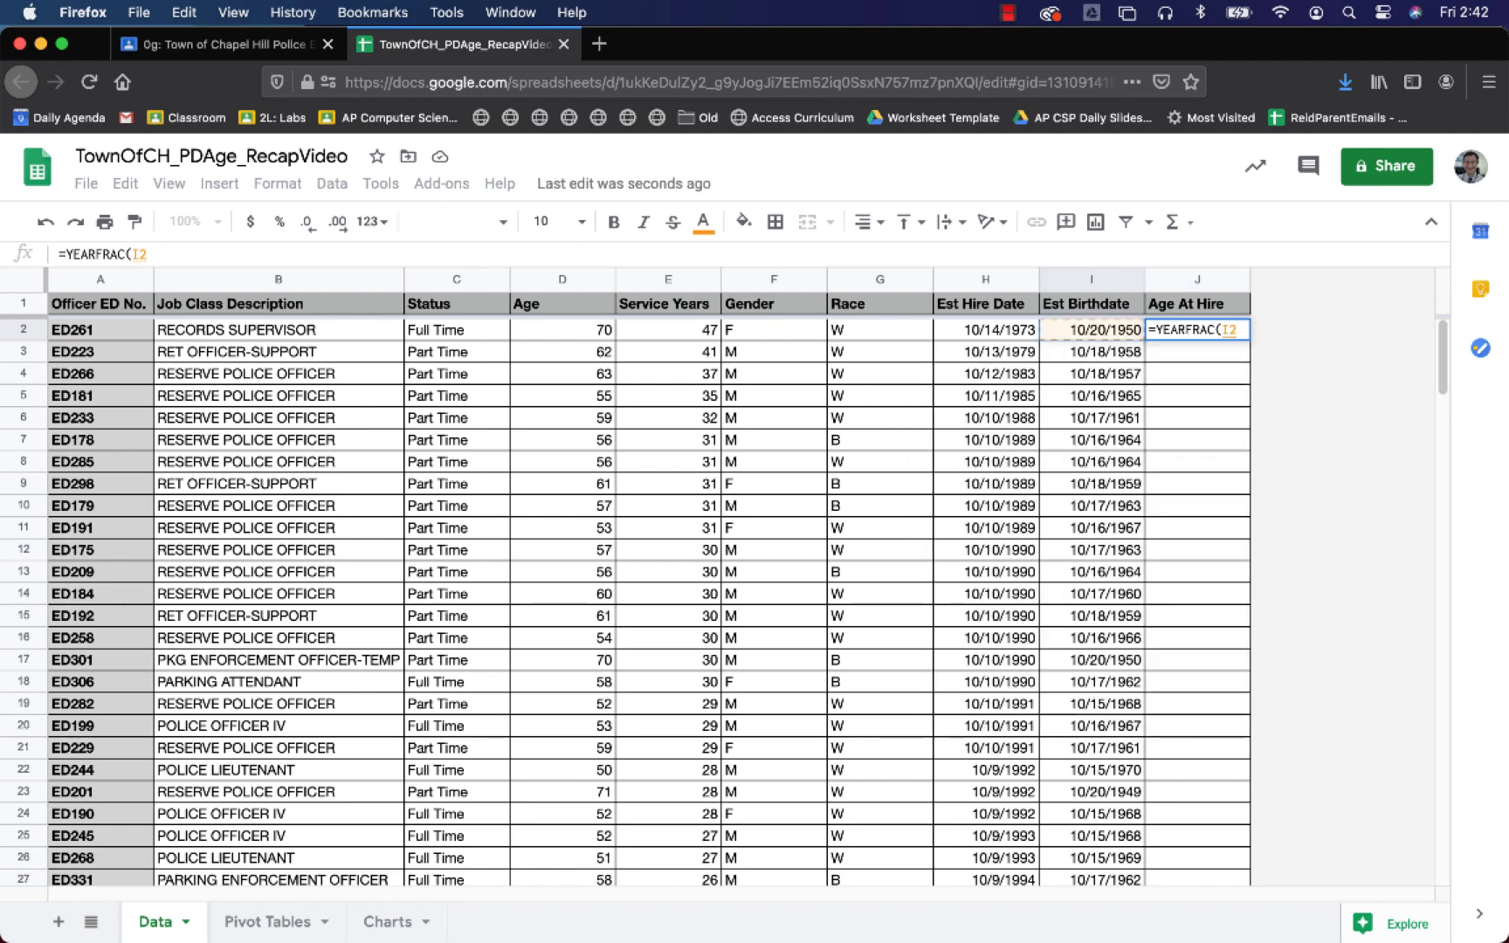
{"action": "type", "text": ","}
{"action": "key", "text": "Left"}
{"action": "key", "text": "Left"}
{"action": "key", "text": "Left"}
{"action": "key", "text": "Right"}
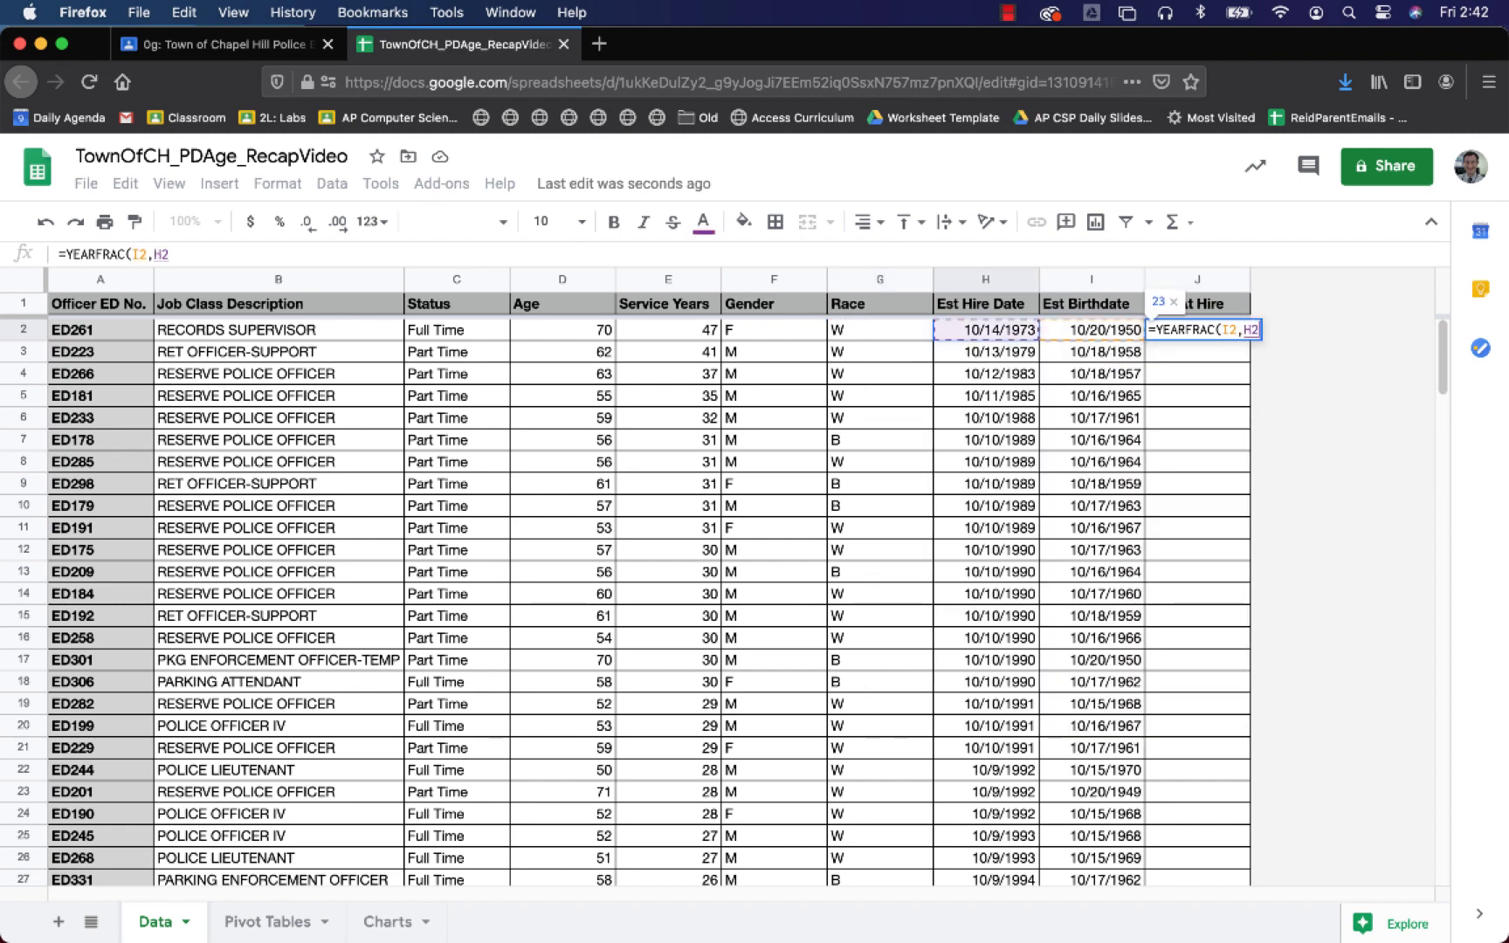
{"action": "type", "text": ")"}
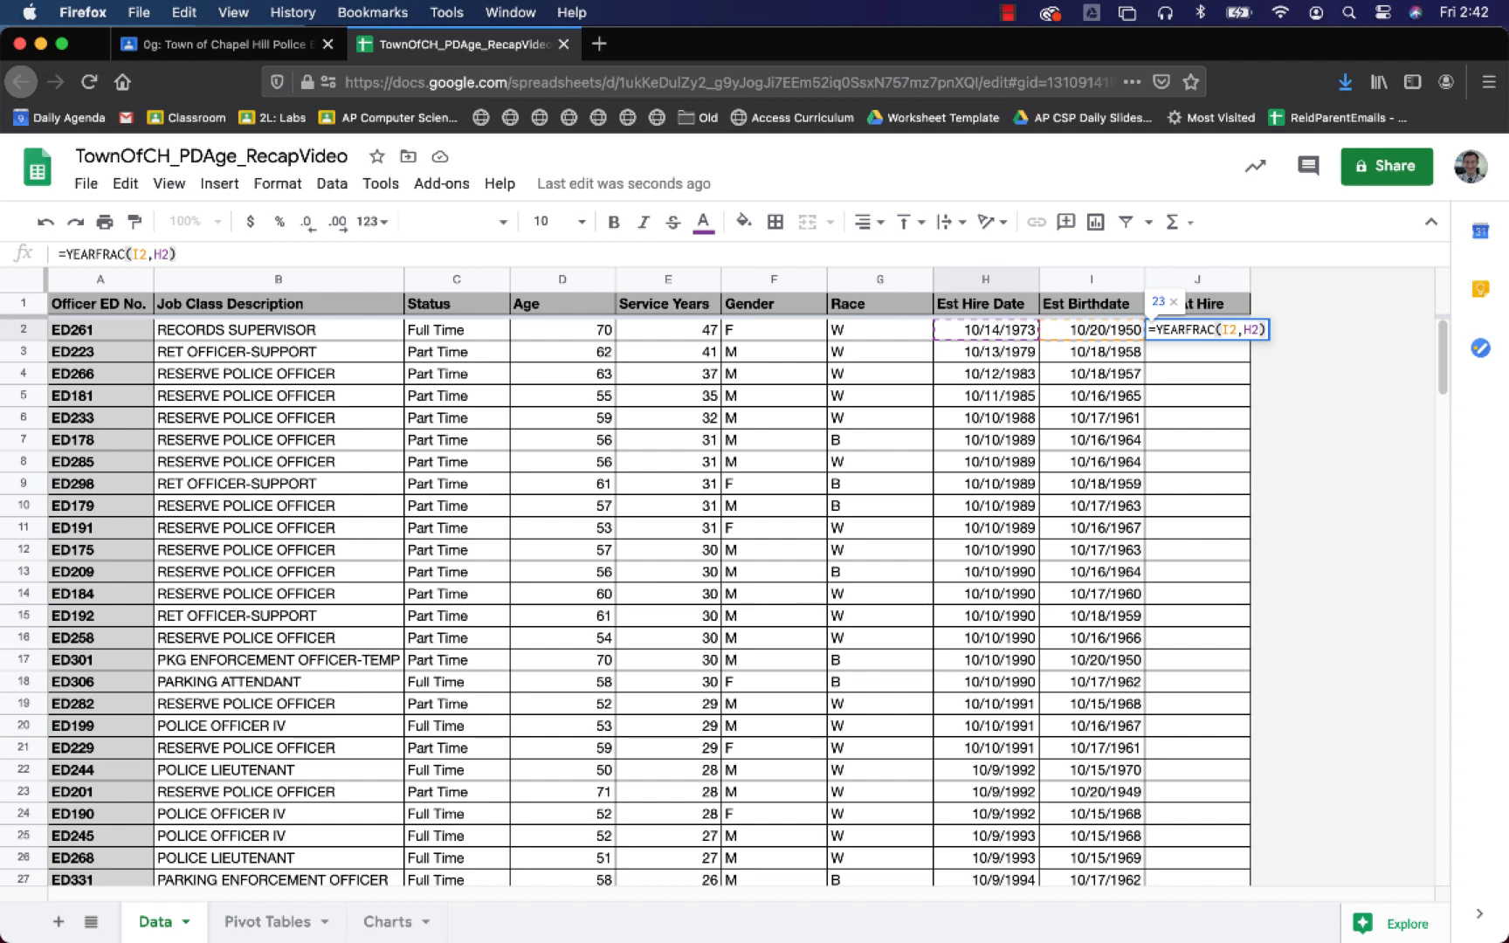
{"action": "key", "text": "Return"}
{"action": "key", "text": "Up"}
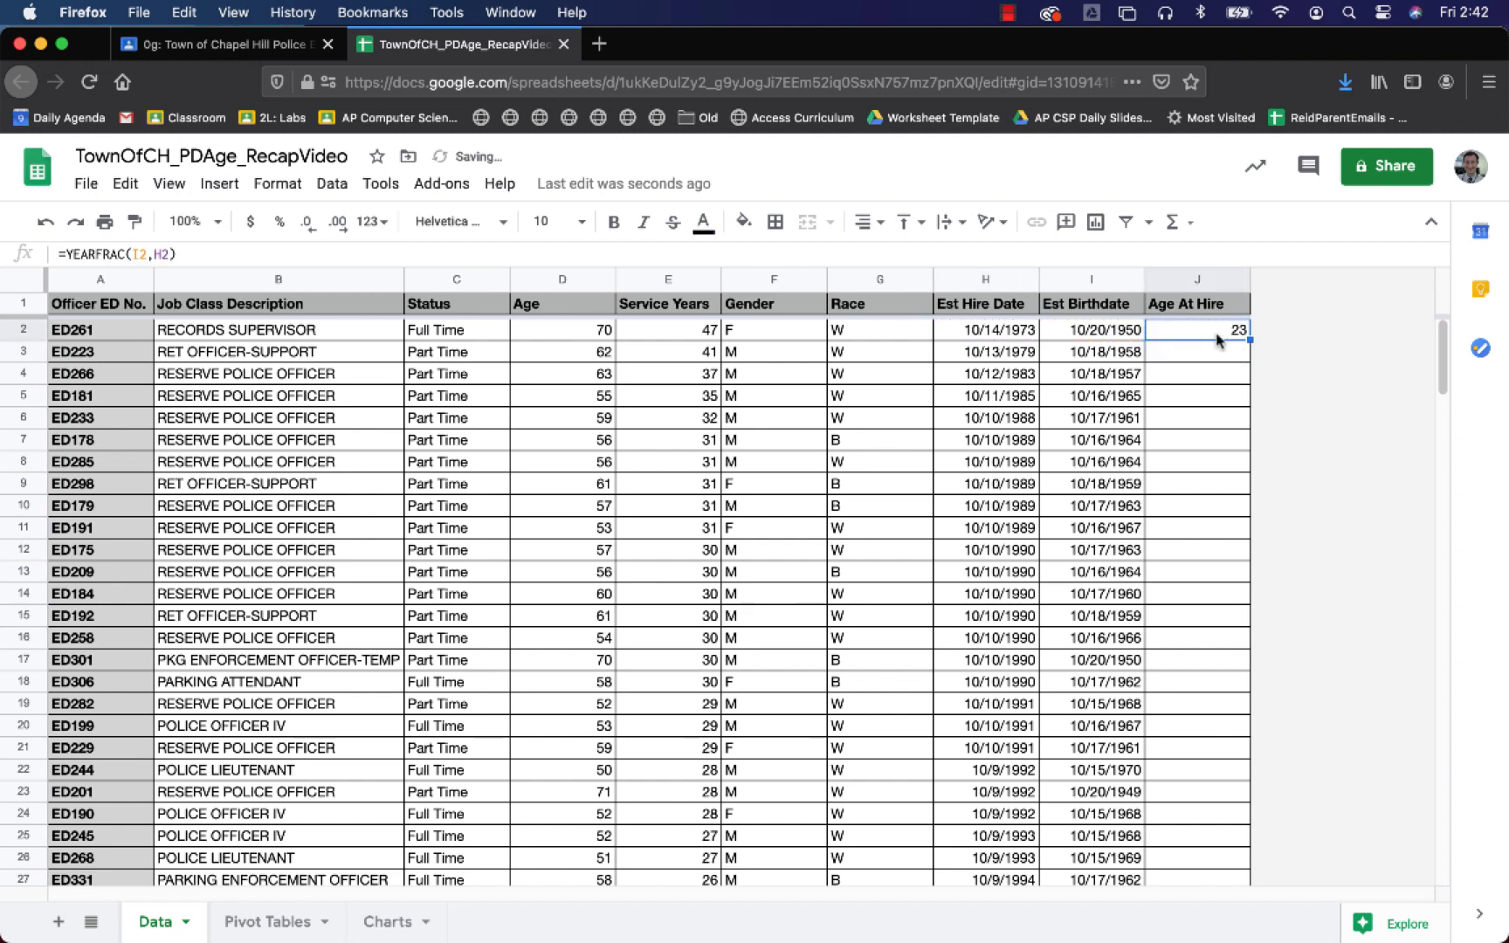
{"action": "double_click", "coordinate": [1185, 334]}
{"action": "left_click", "coordinate": [1183, 330]}
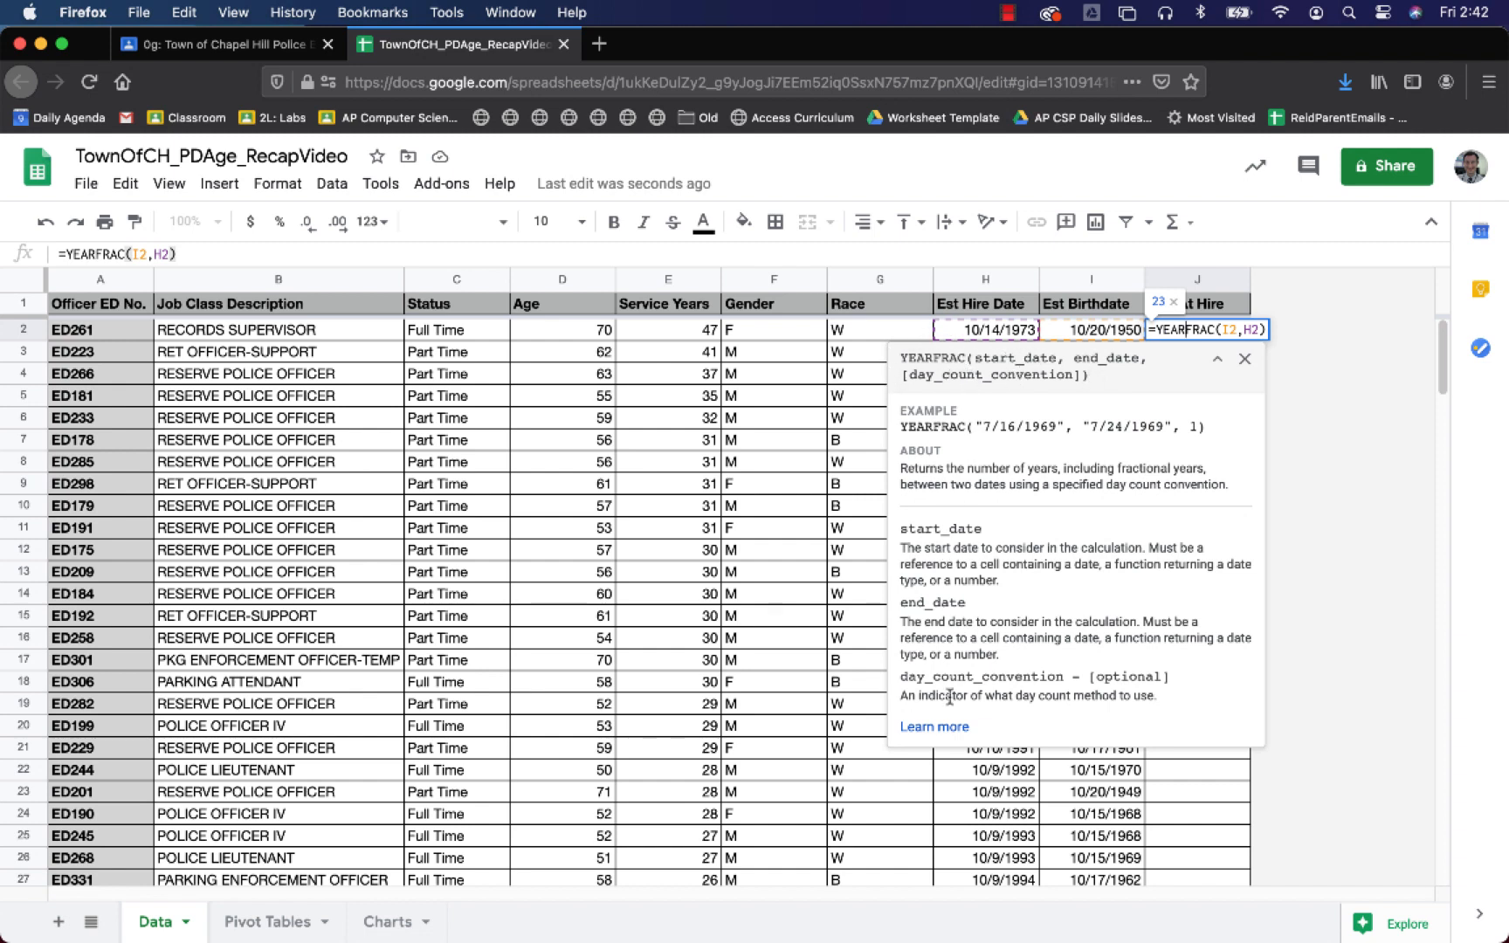
{"action": "key", "text": "Return"}
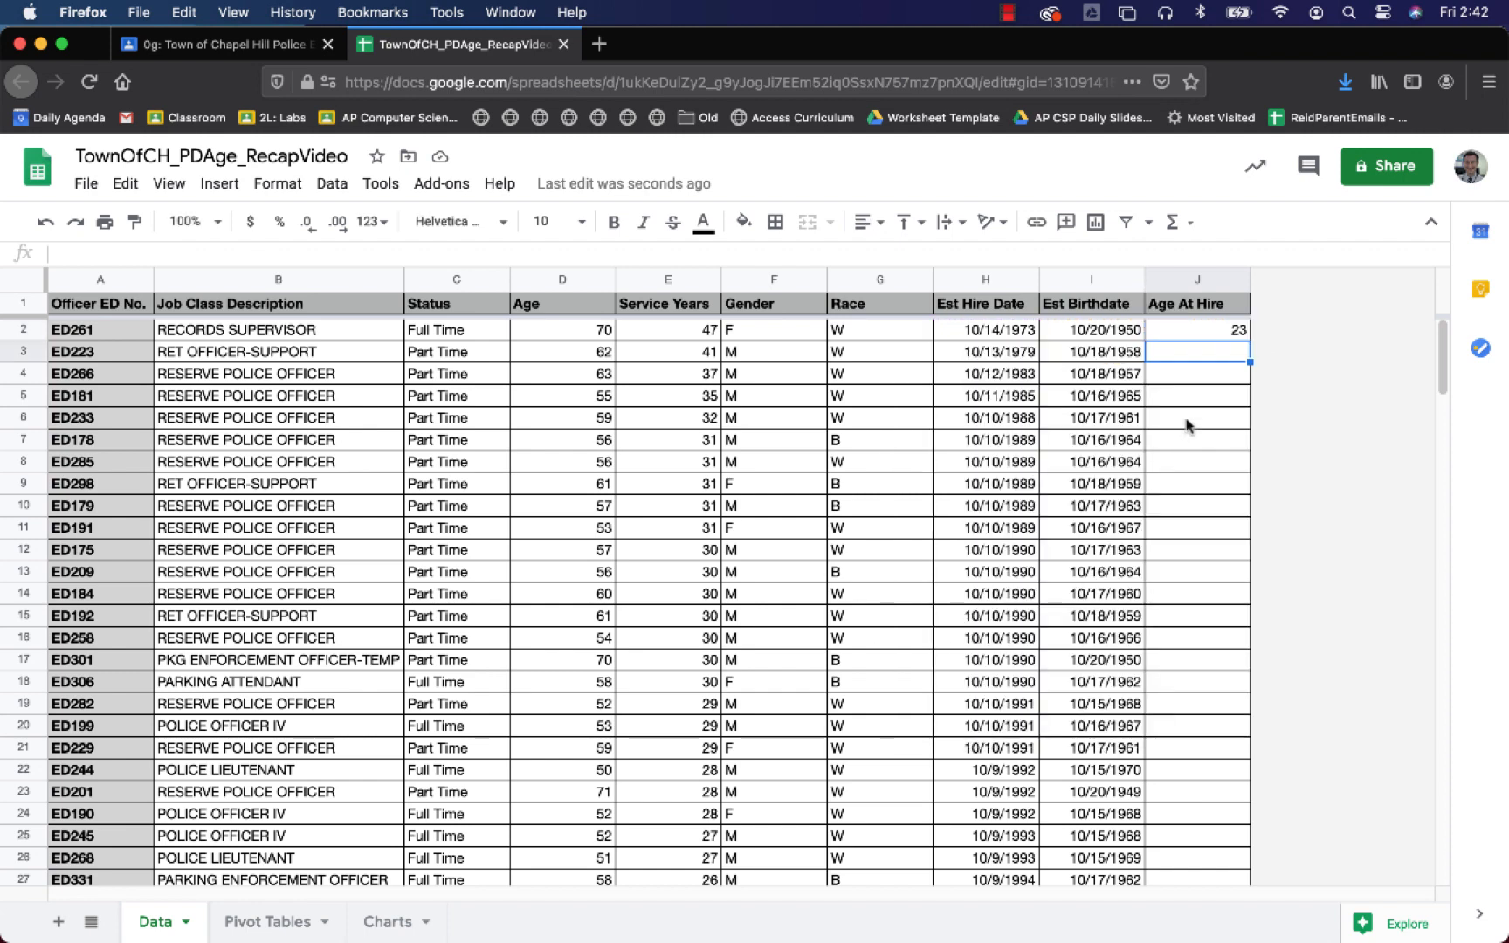
- Fill the YEARFRAC formula from J2 down the whole Age At Hire column to row 175
{"action": "left_click", "coordinate": [1235, 334]}
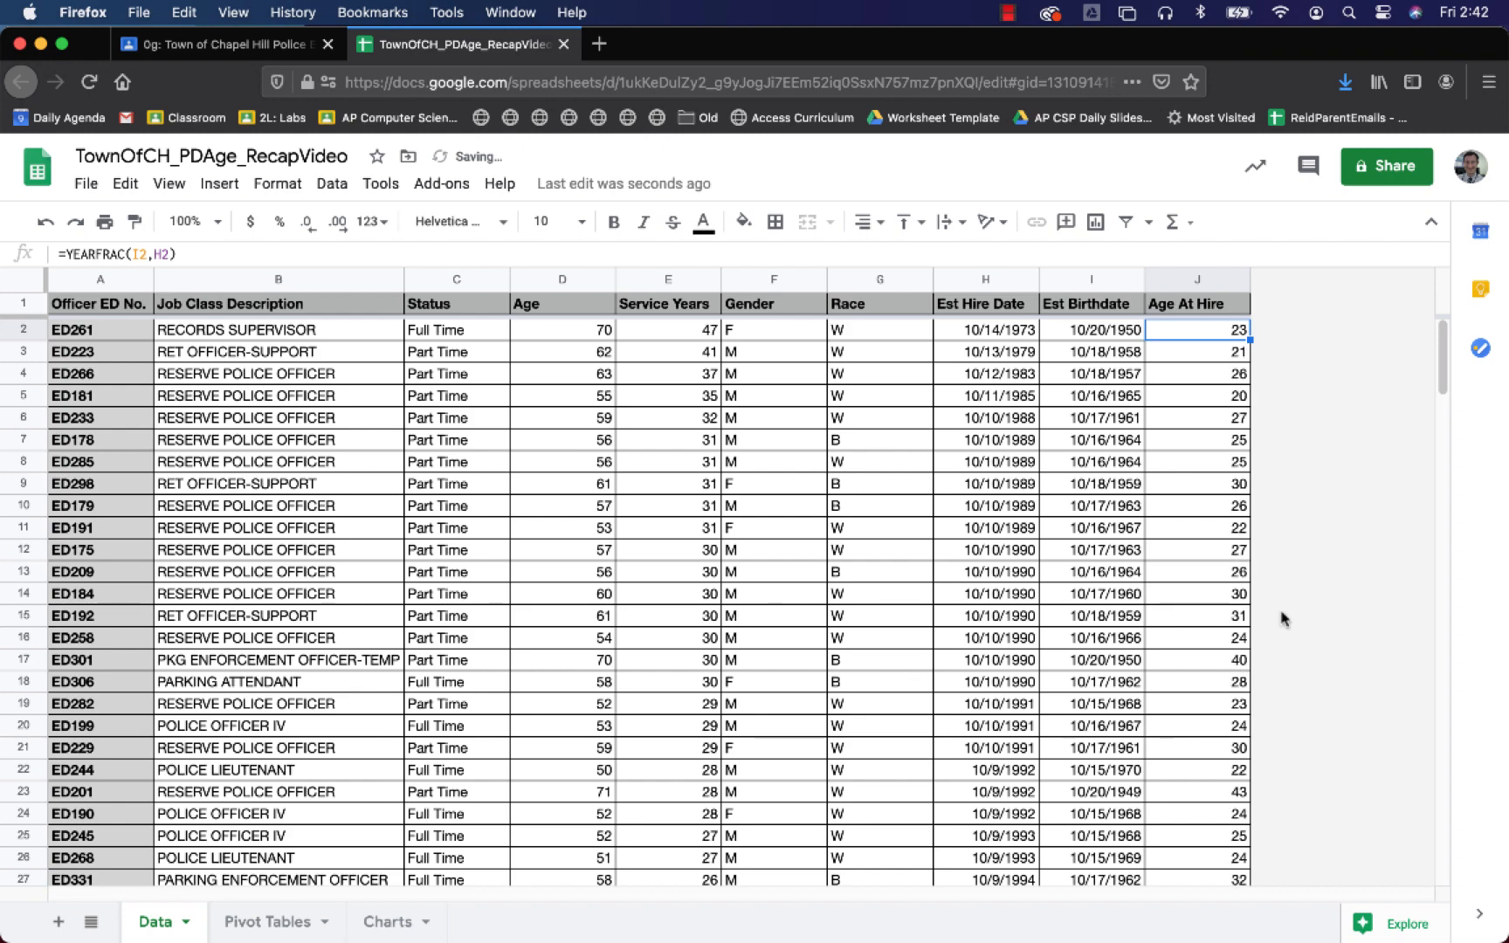
{"action": "scroll", "coordinate": [1290, 618], "scroll_direction": "down", "scroll_amount": 16}
{"action": "scroll", "coordinate": [1307, 603], "scroll_direction": "down", "scroll_amount": 16}
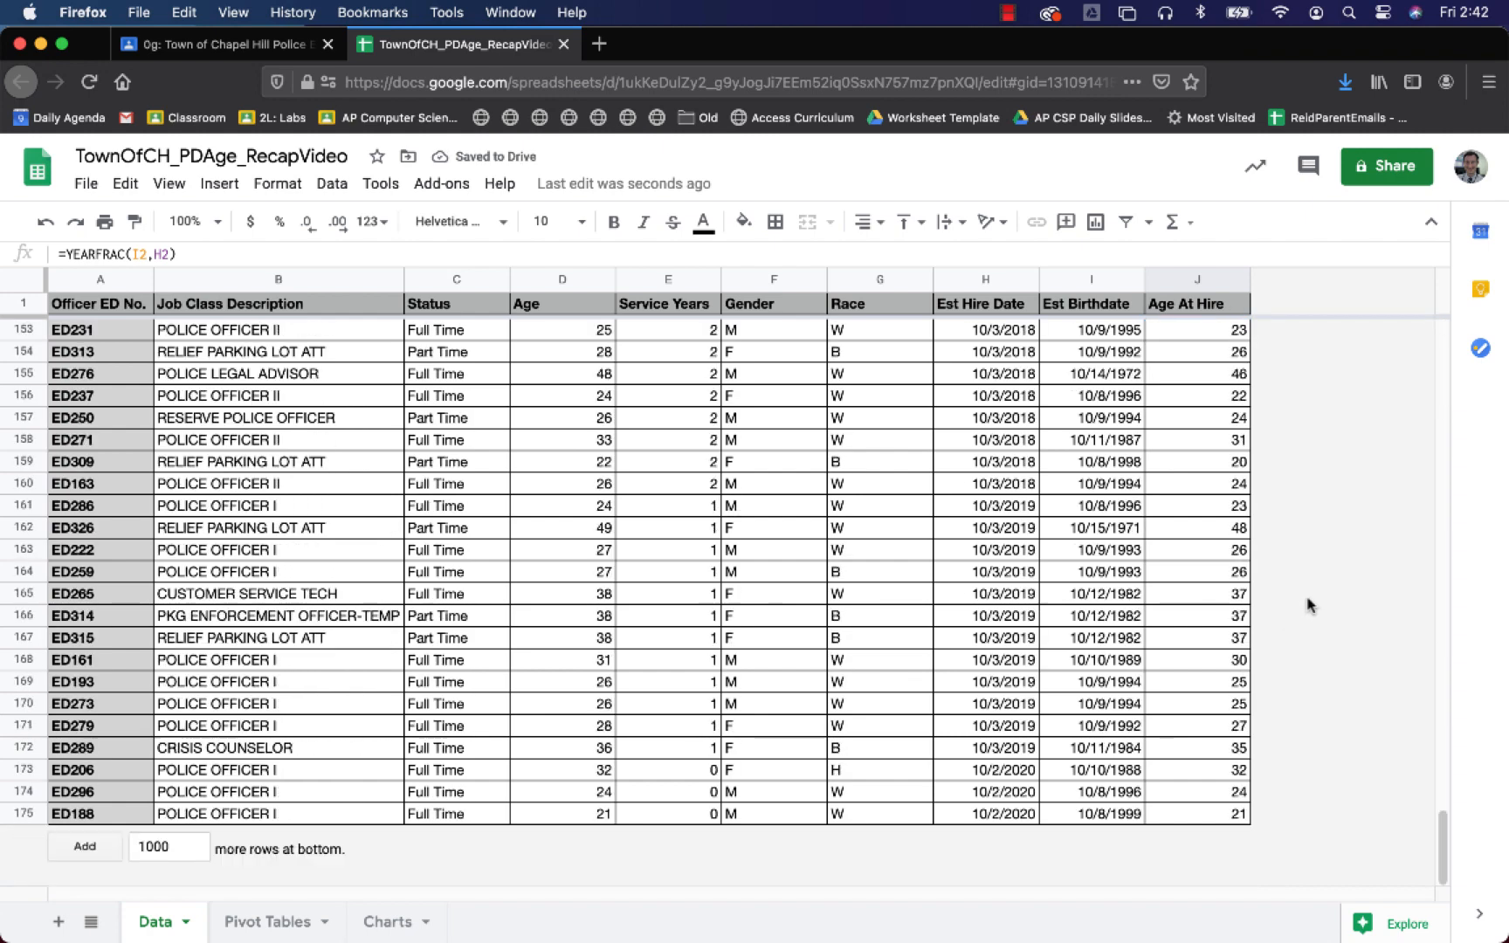
{"action": "scroll", "coordinate": [1304, 580], "scroll_direction": "up", "scroll_amount": 20}
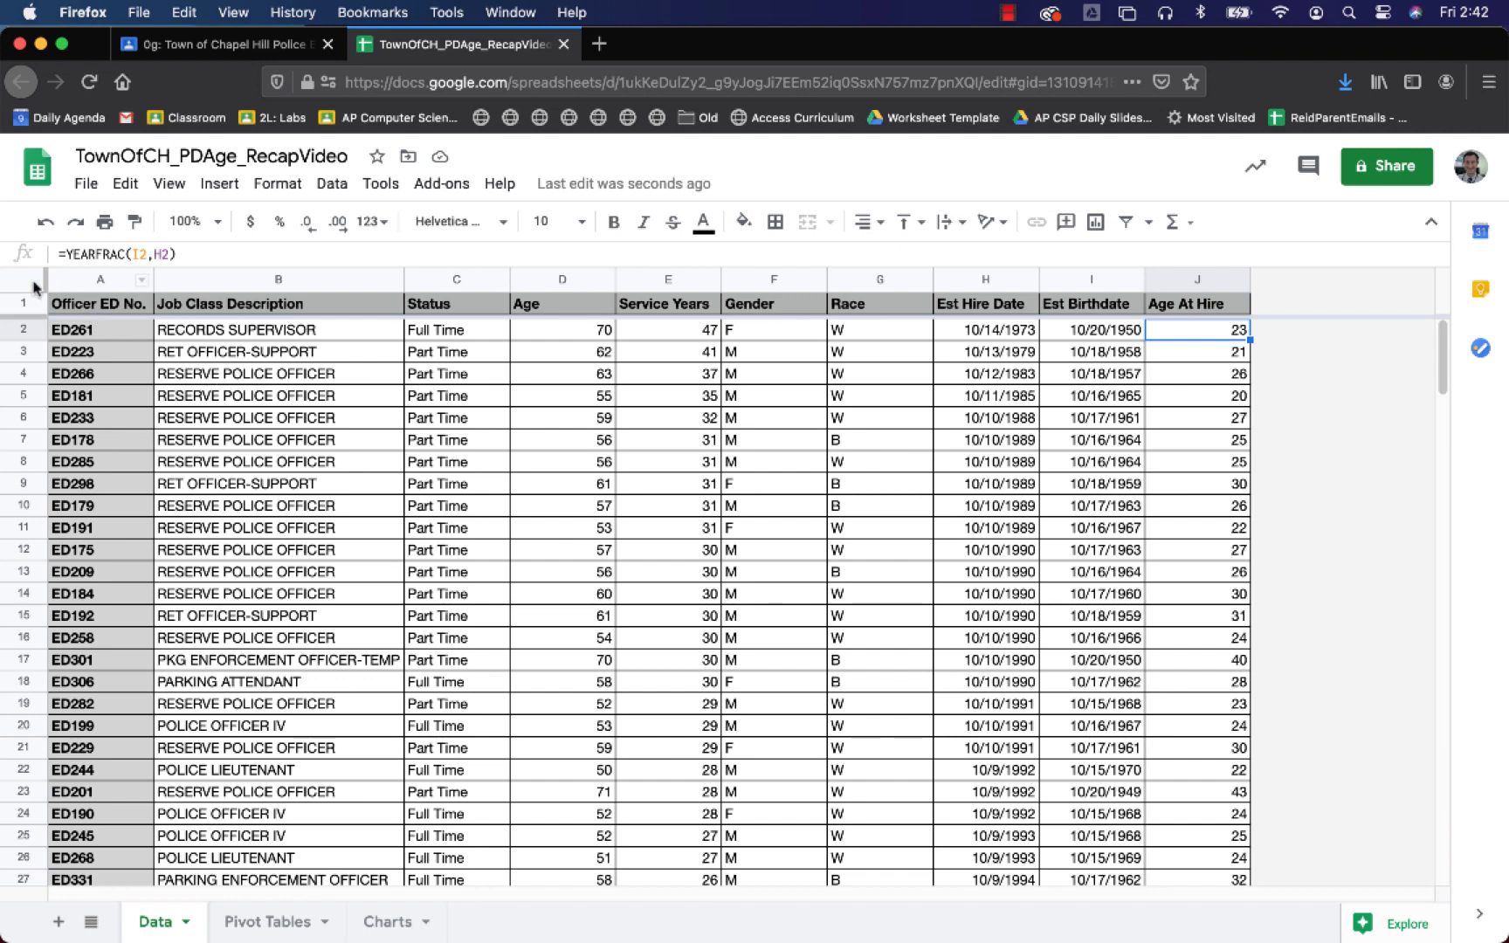
- Create a pivot table from the whole Data sheet, placed in cell A1 of the existing Pivot Tables sheet
{"action": "left_click", "coordinate": [33, 286]}
{"action": "left_click", "coordinate": [331, 184]}
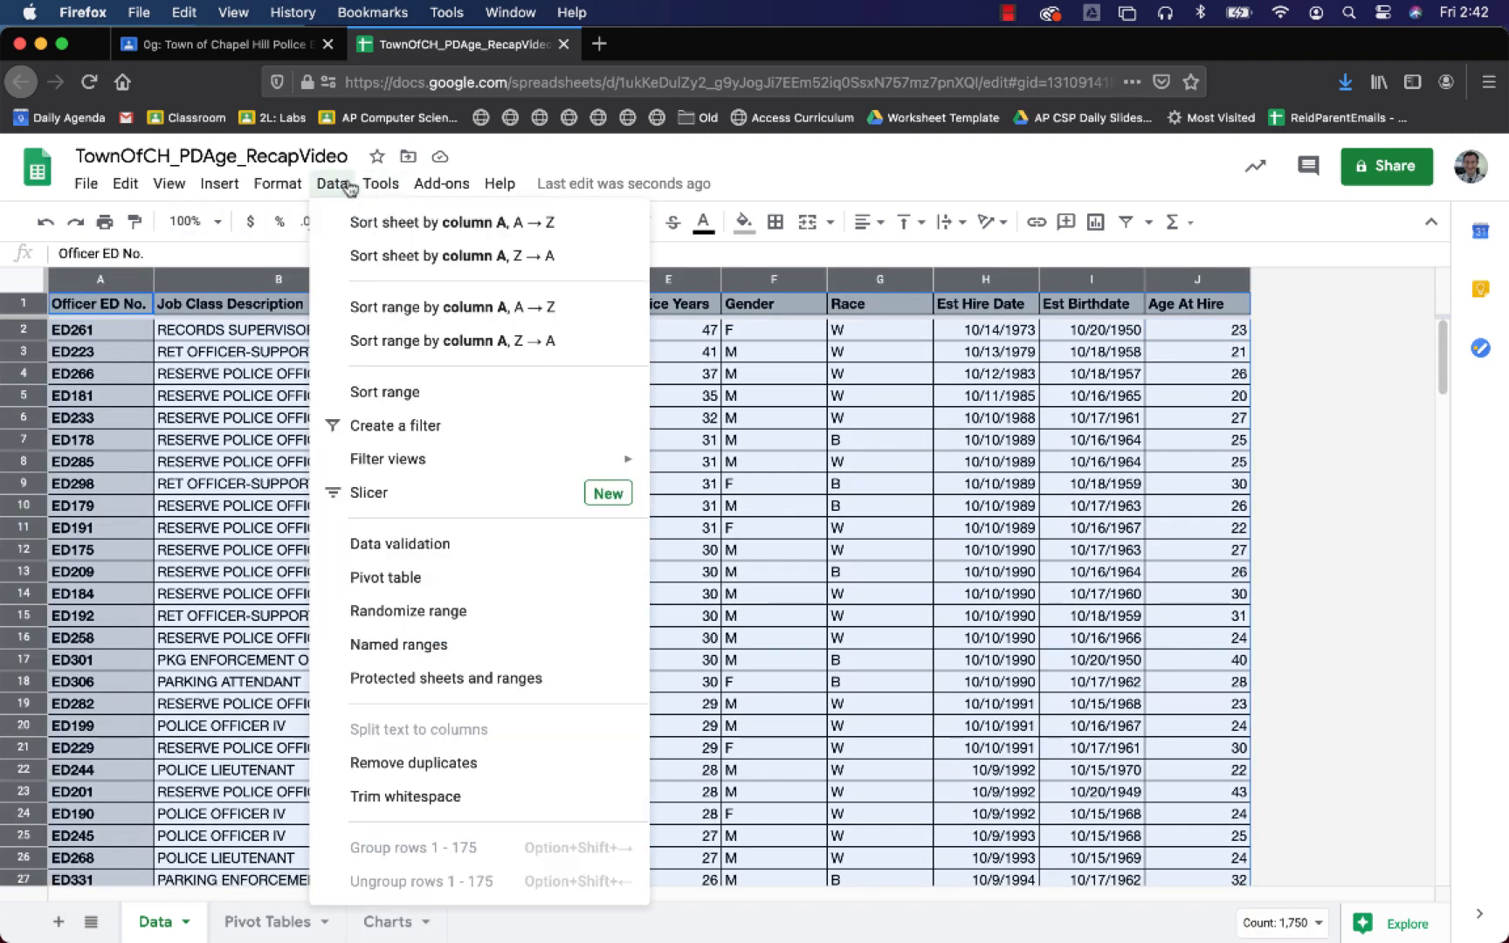
{"action": "left_click", "coordinate": [369, 576]}
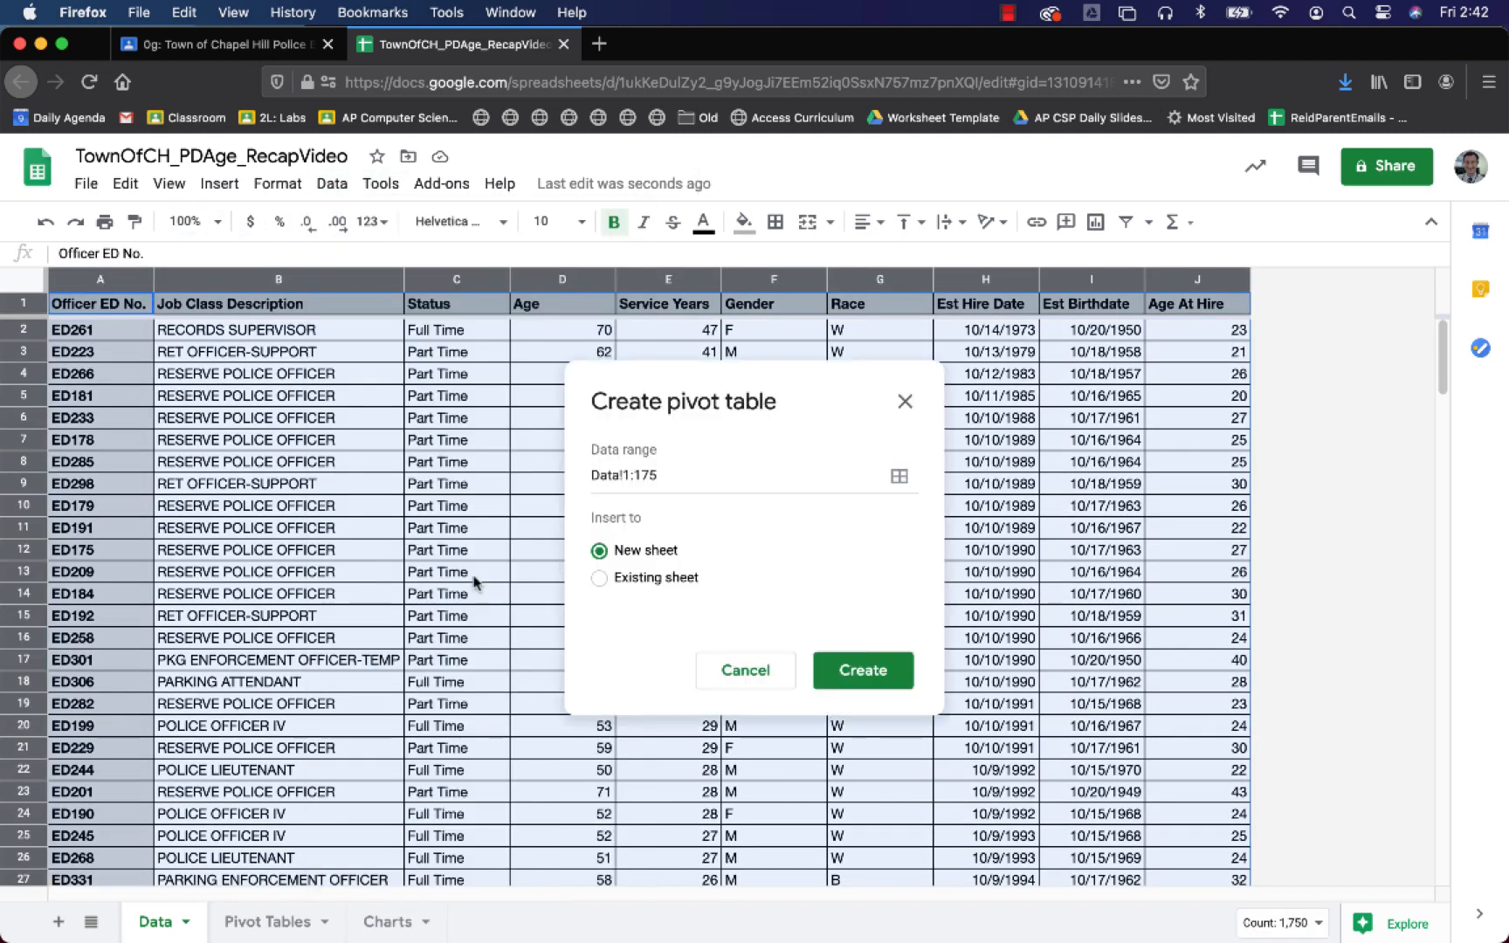
{"action": "left_click", "coordinate": [600, 578]}
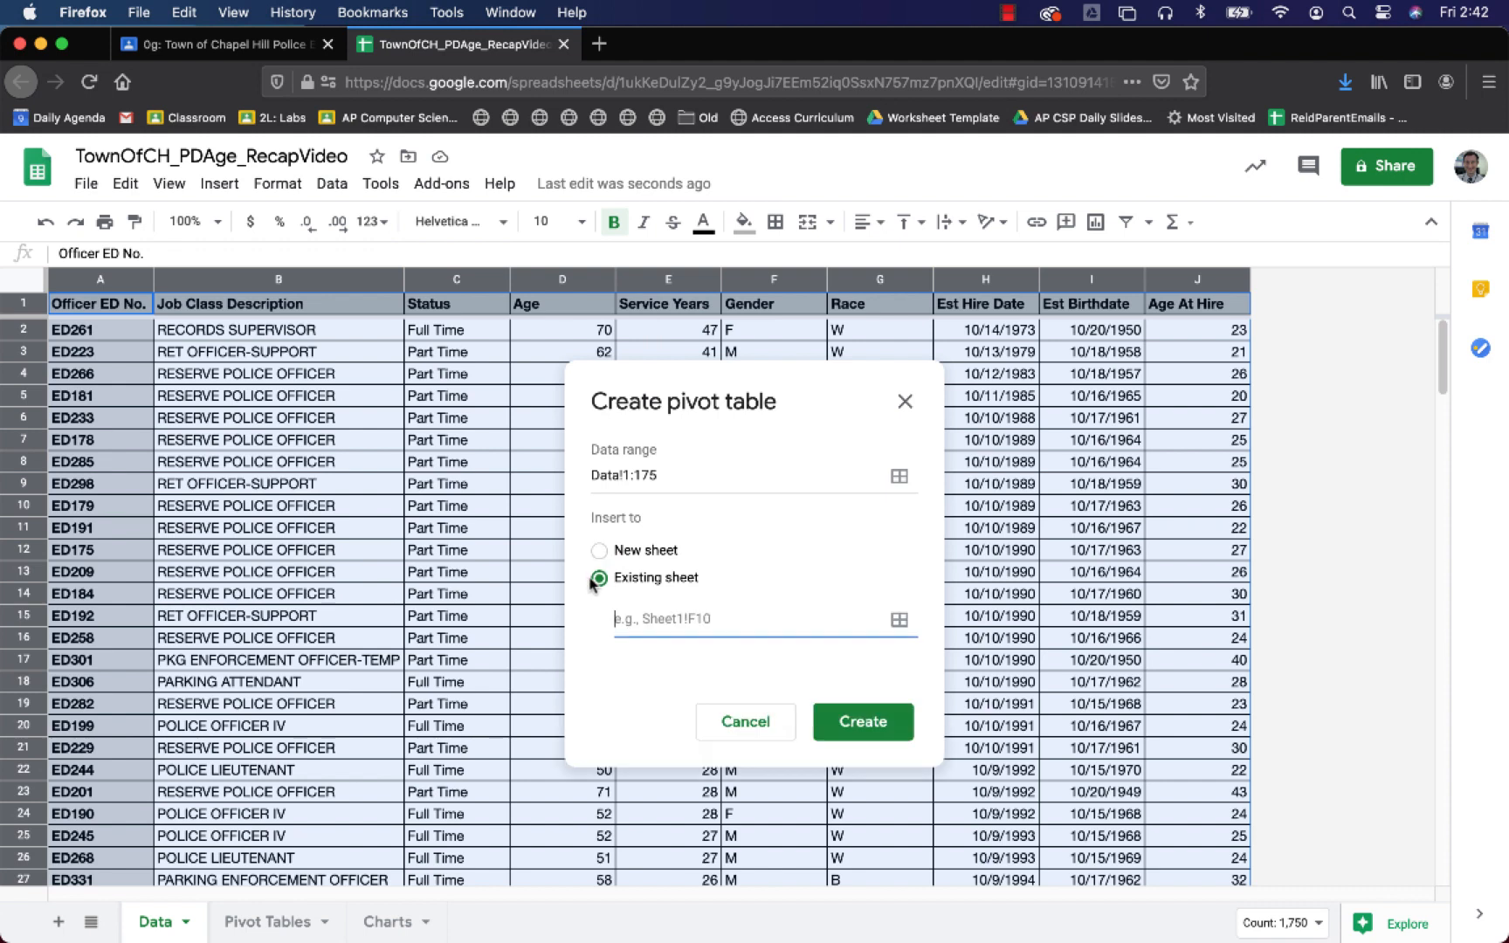
{"action": "left_click", "coordinate": [899, 622]}
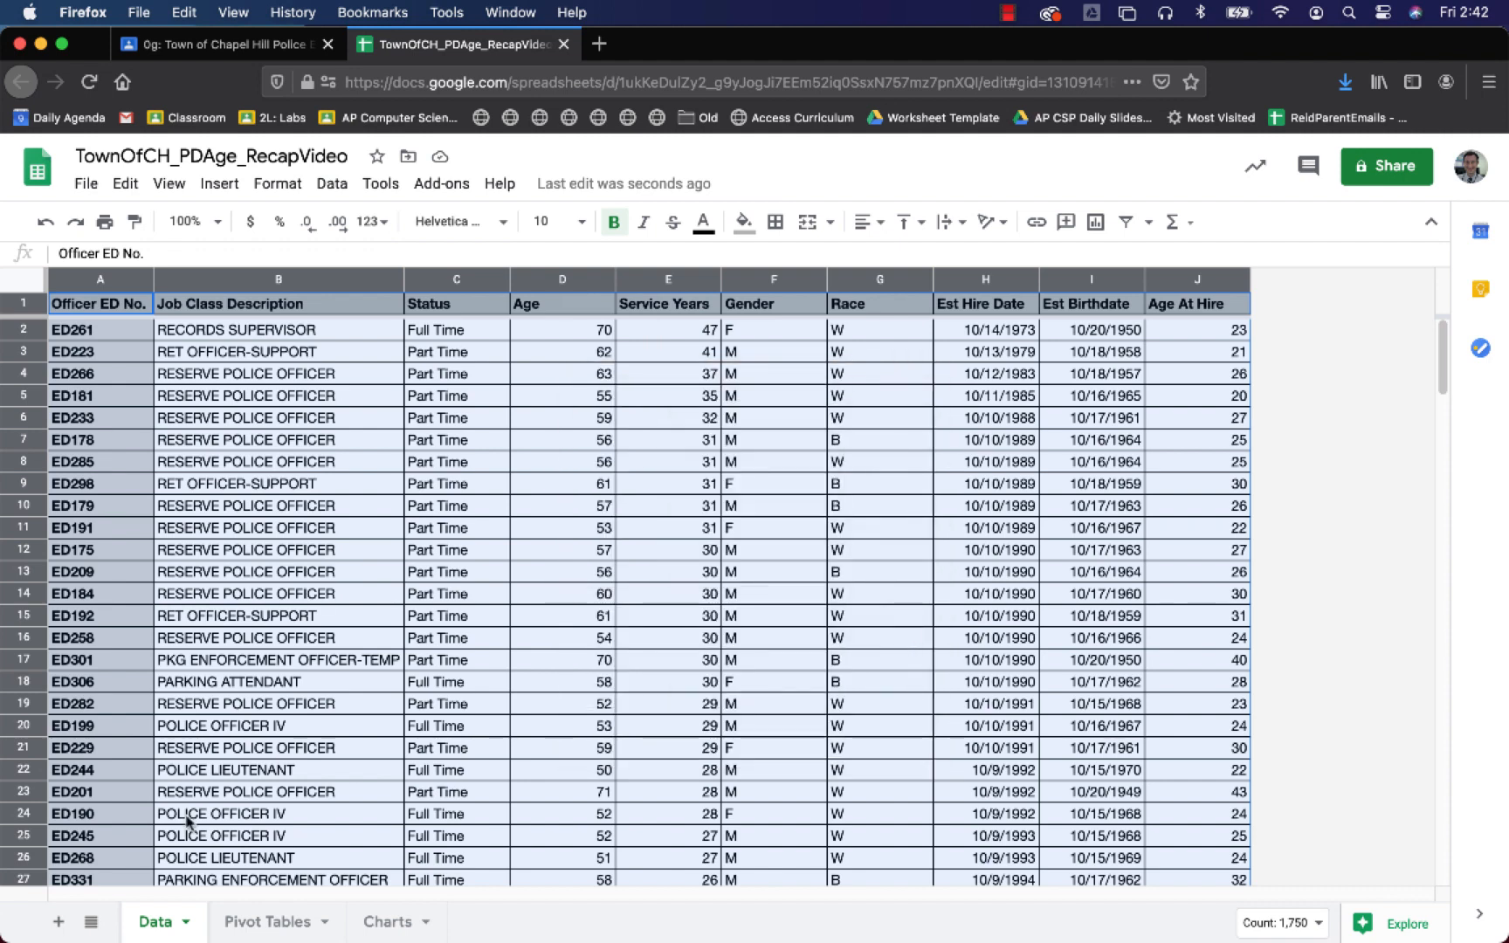
{"action": "left_click", "coordinate": [267, 919]}
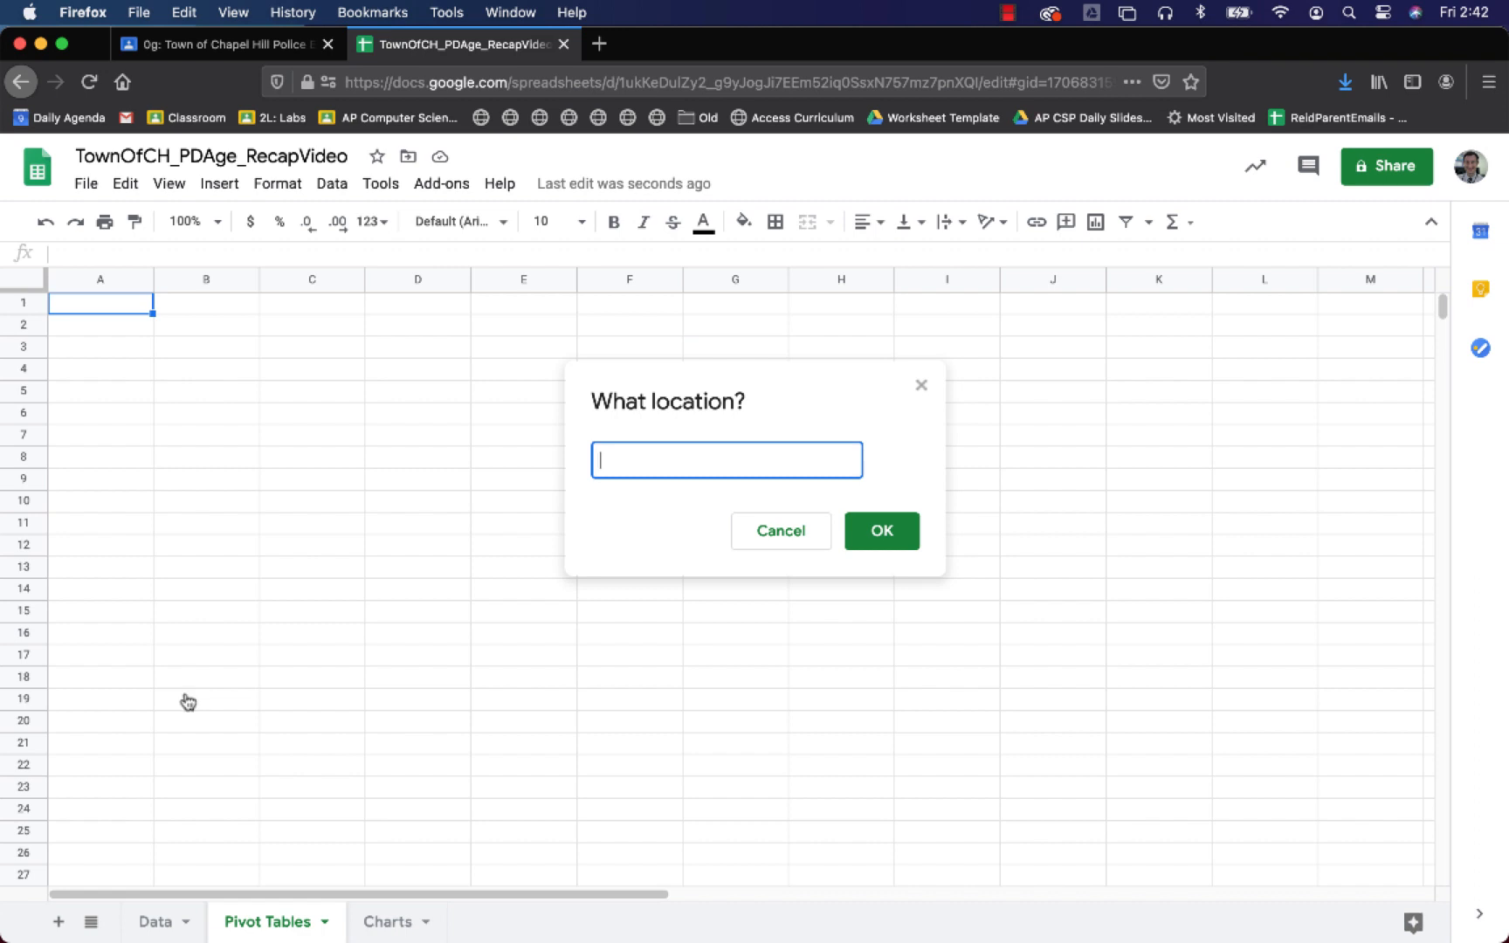
{"action": "left_click", "coordinate": [133, 305]}
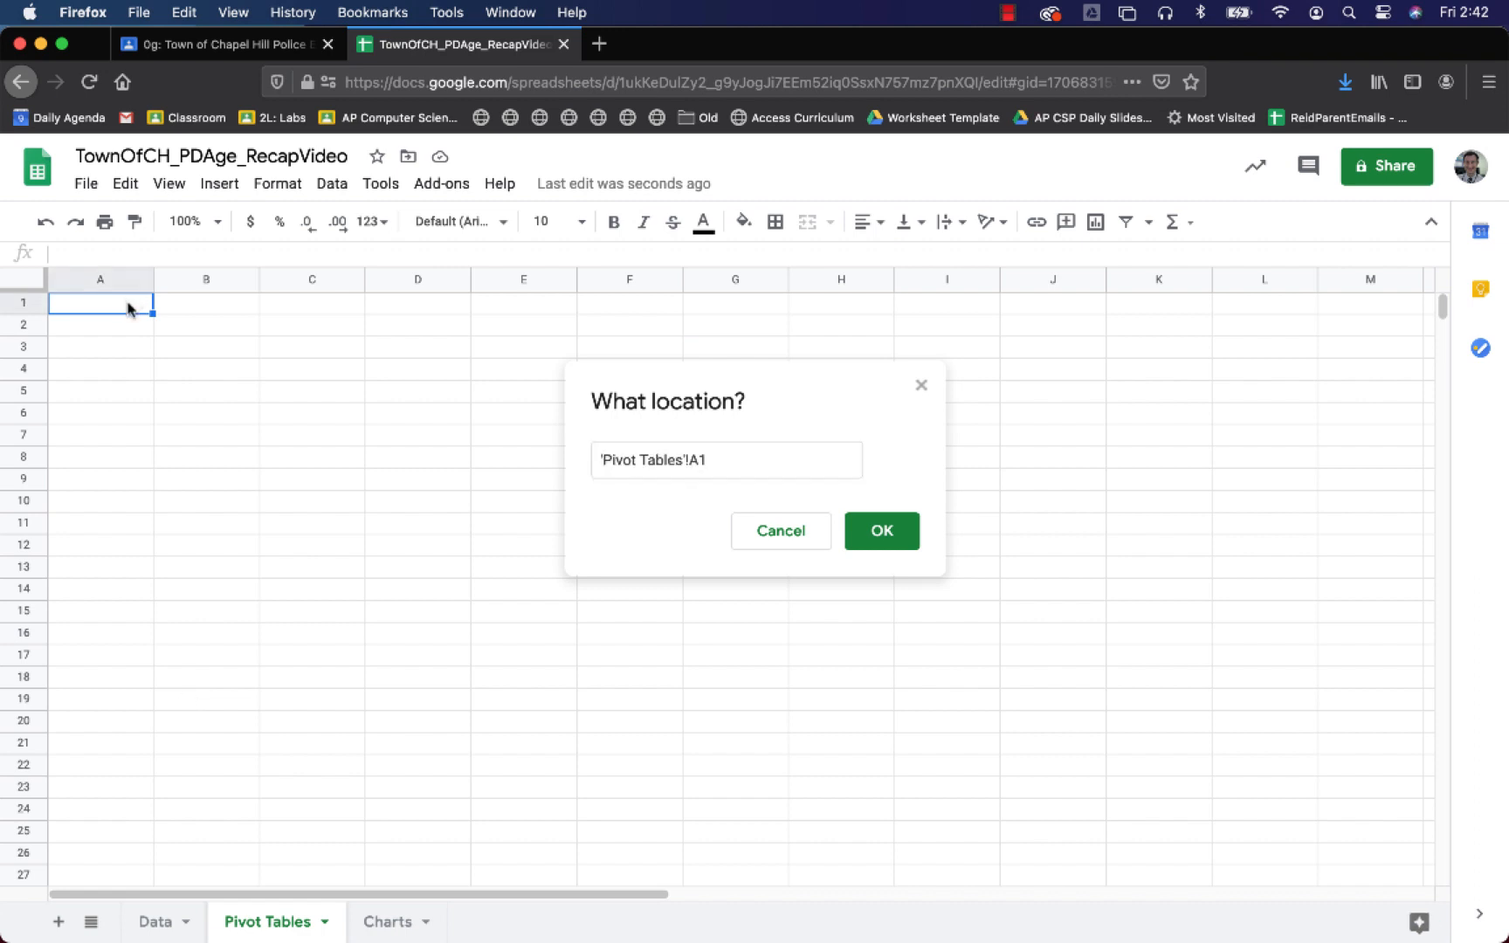
{"action": "left_click", "coordinate": [848, 537]}
{"action": "left_click", "coordinate": [865, 695]}
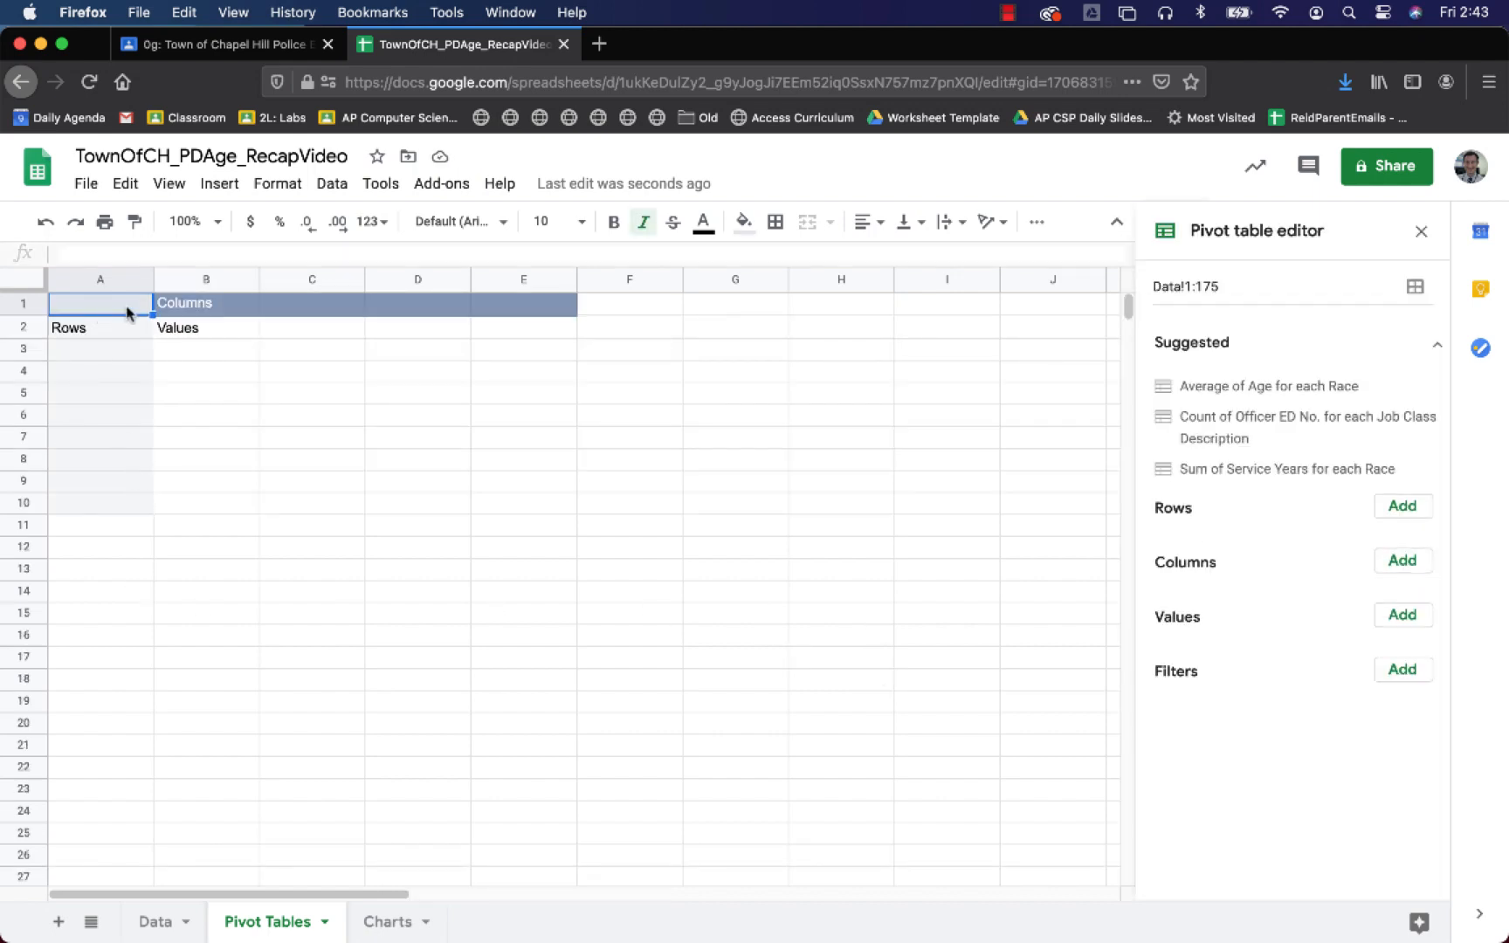
- Copy the empty pivot table from A1 and paste a duplicate at I1
{"action": "key", "text": "Right"}
{"action": "key", "text": "Right"}
{"action": "key", "text": "Right"}
{"action": "key", "text": "Right"}
{"action": "key", "text": "Right"}
{"action": "key", "text": "Right"}
{"action": "key", "text": "Right"}
{"action": "key", "text": "Right"}
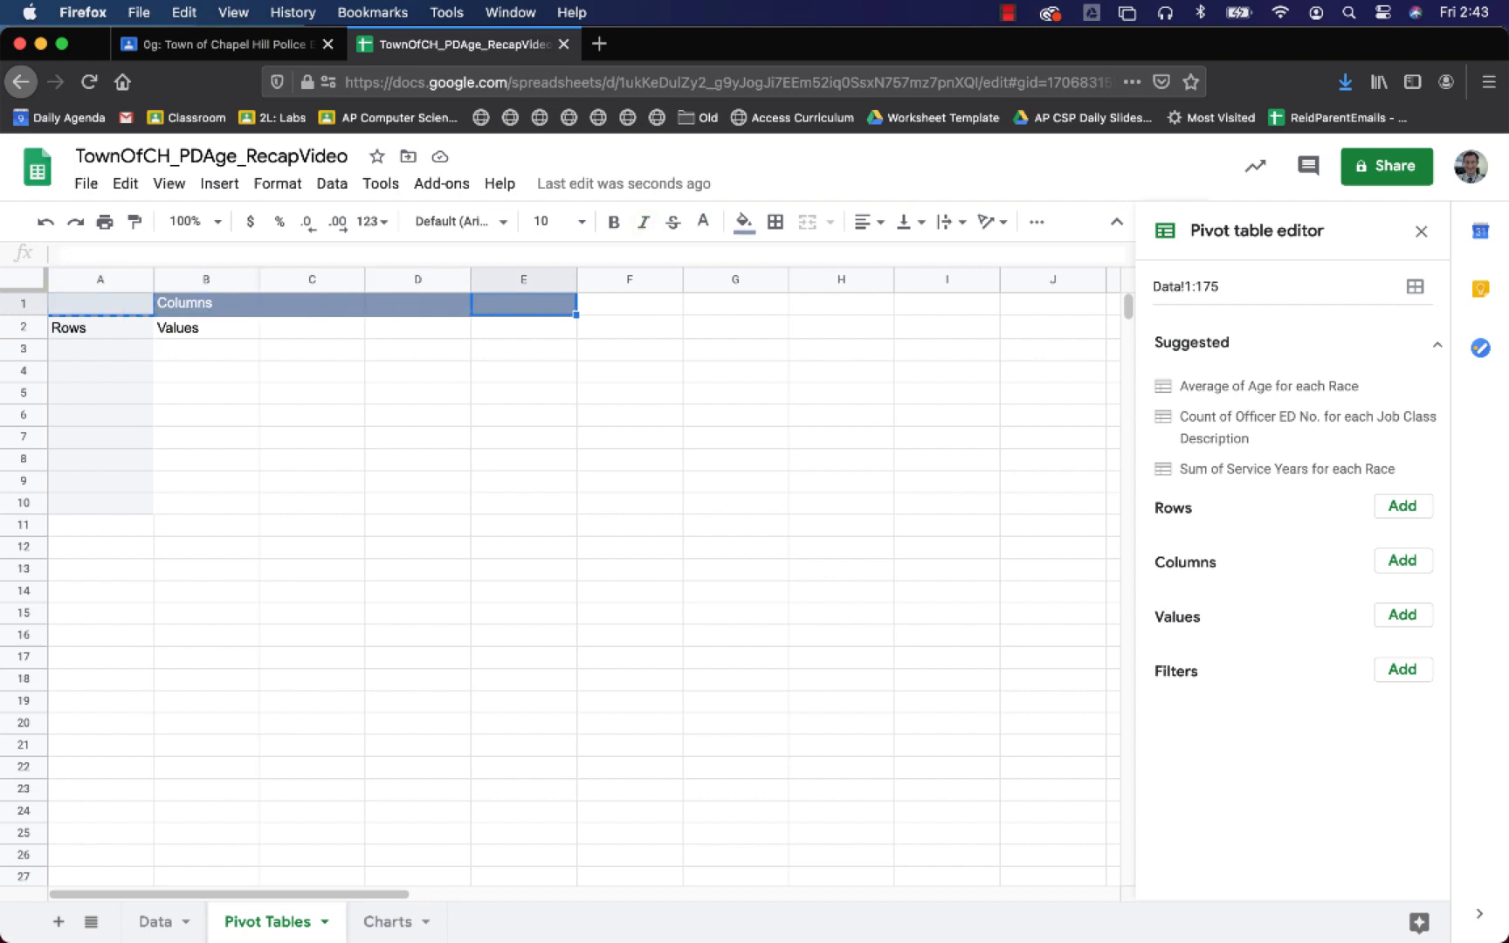
{"action": "key", "text": "super+v"}
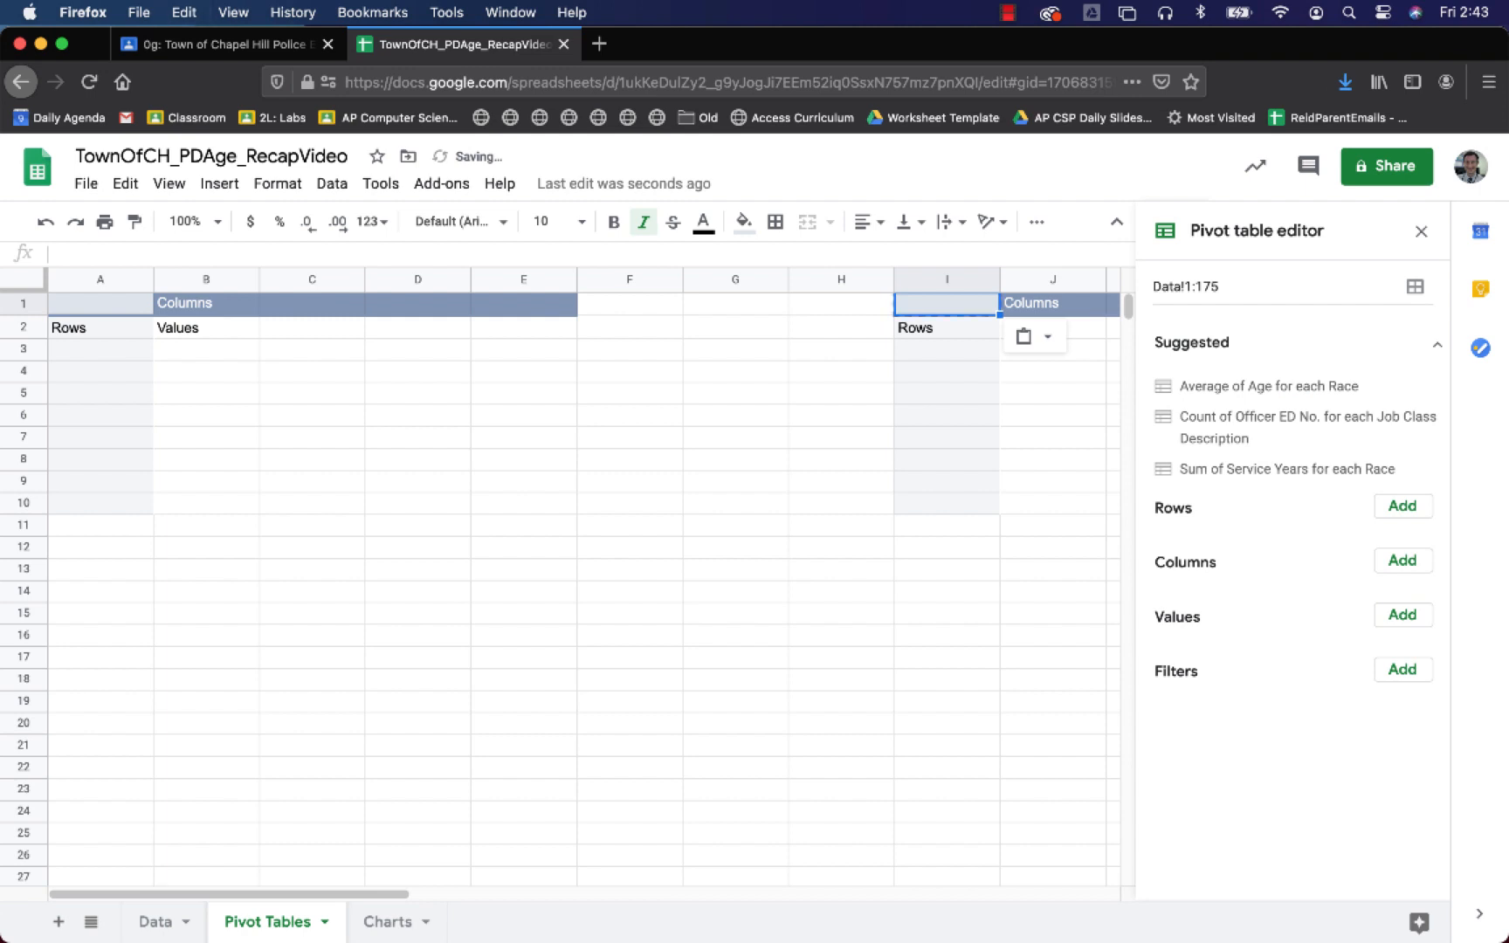
- Paste another copy of the empty pivot table at P1
{"action": "key", "text": "Right"}
{"action": "key", "text": "Right"}
{"action": "key", "text": "Right"}
{"action": "key", "text": "Right"}
{"action": "key", "text": "Right"}
{"action": "key", "text": "Right"}
{"action": "key", "text": "Right"}
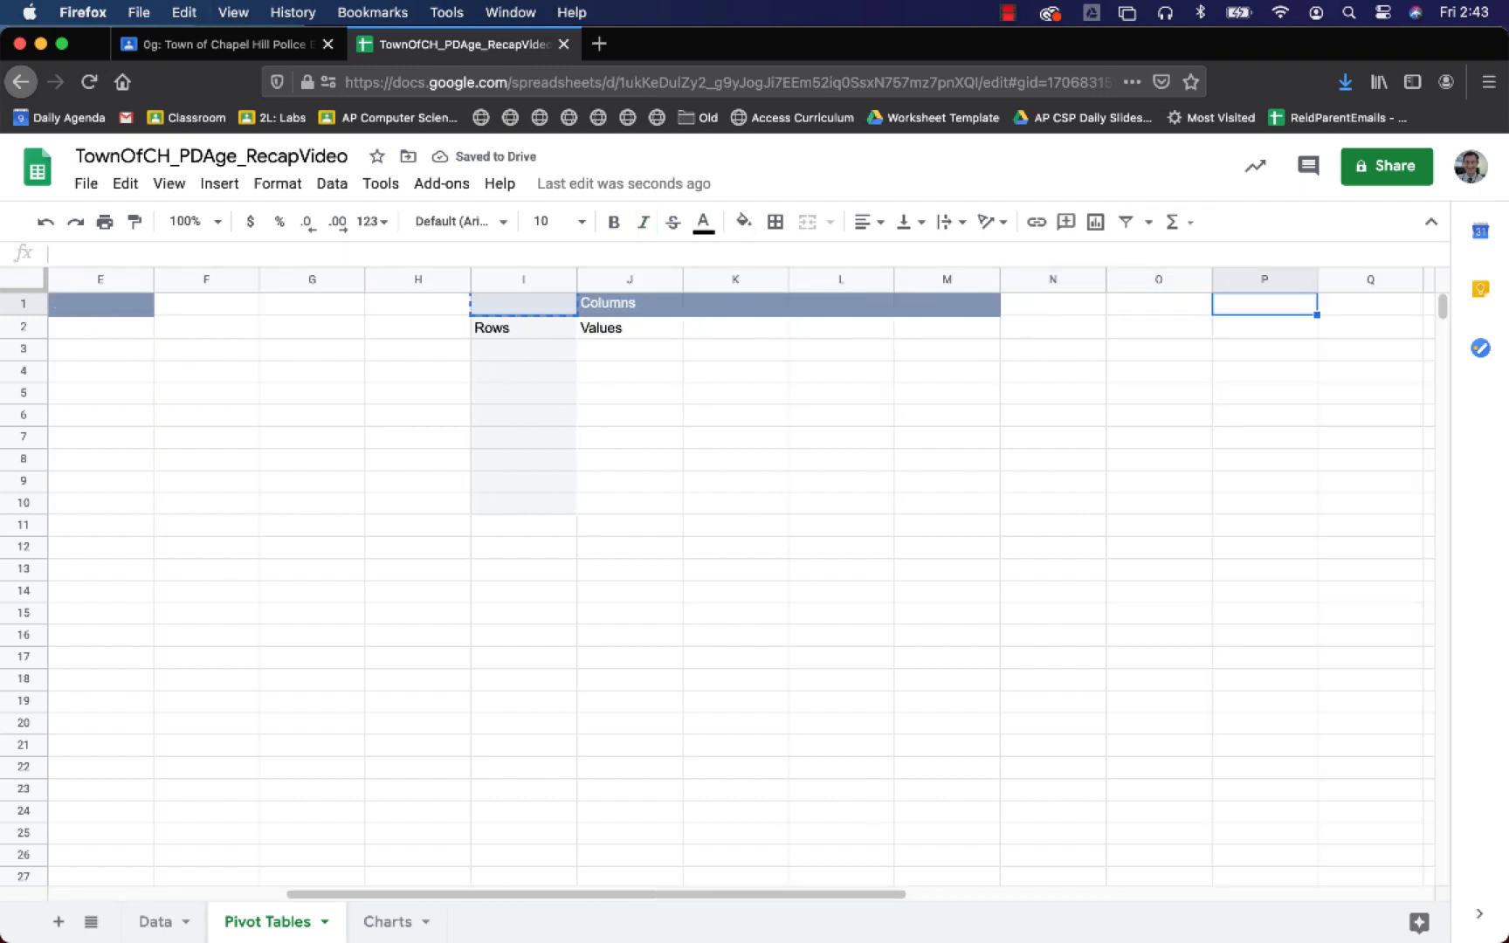
{"action": "key", "text": "super+v"}
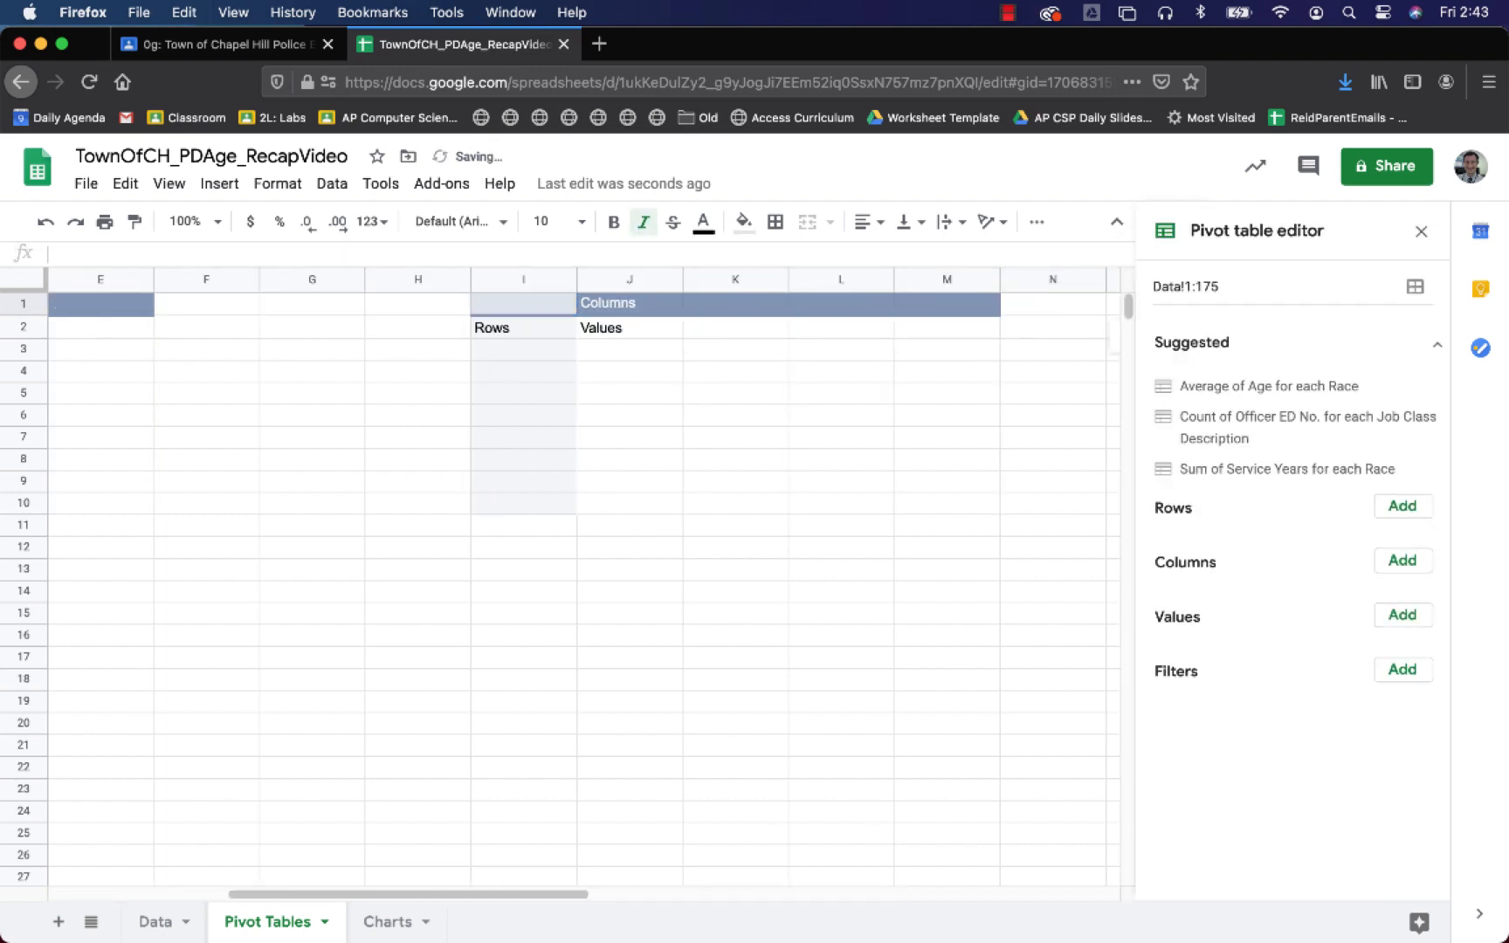
- Copy the empty pivot table from P1 and paste it at X1
{"action": "key", "text": "super+c"}
{"action": "key", "text": "Right"}
{"action": "key", "text": "Right"}
{"action": "key", "text": "Right"}
{"action": "key", "text": "Right"}
{"action": "key", "text": "Right"}
{"action": "key", "text": "Right"}
{"action": "key", "text": "Right"}
{"action": "key", "text": "Right"}
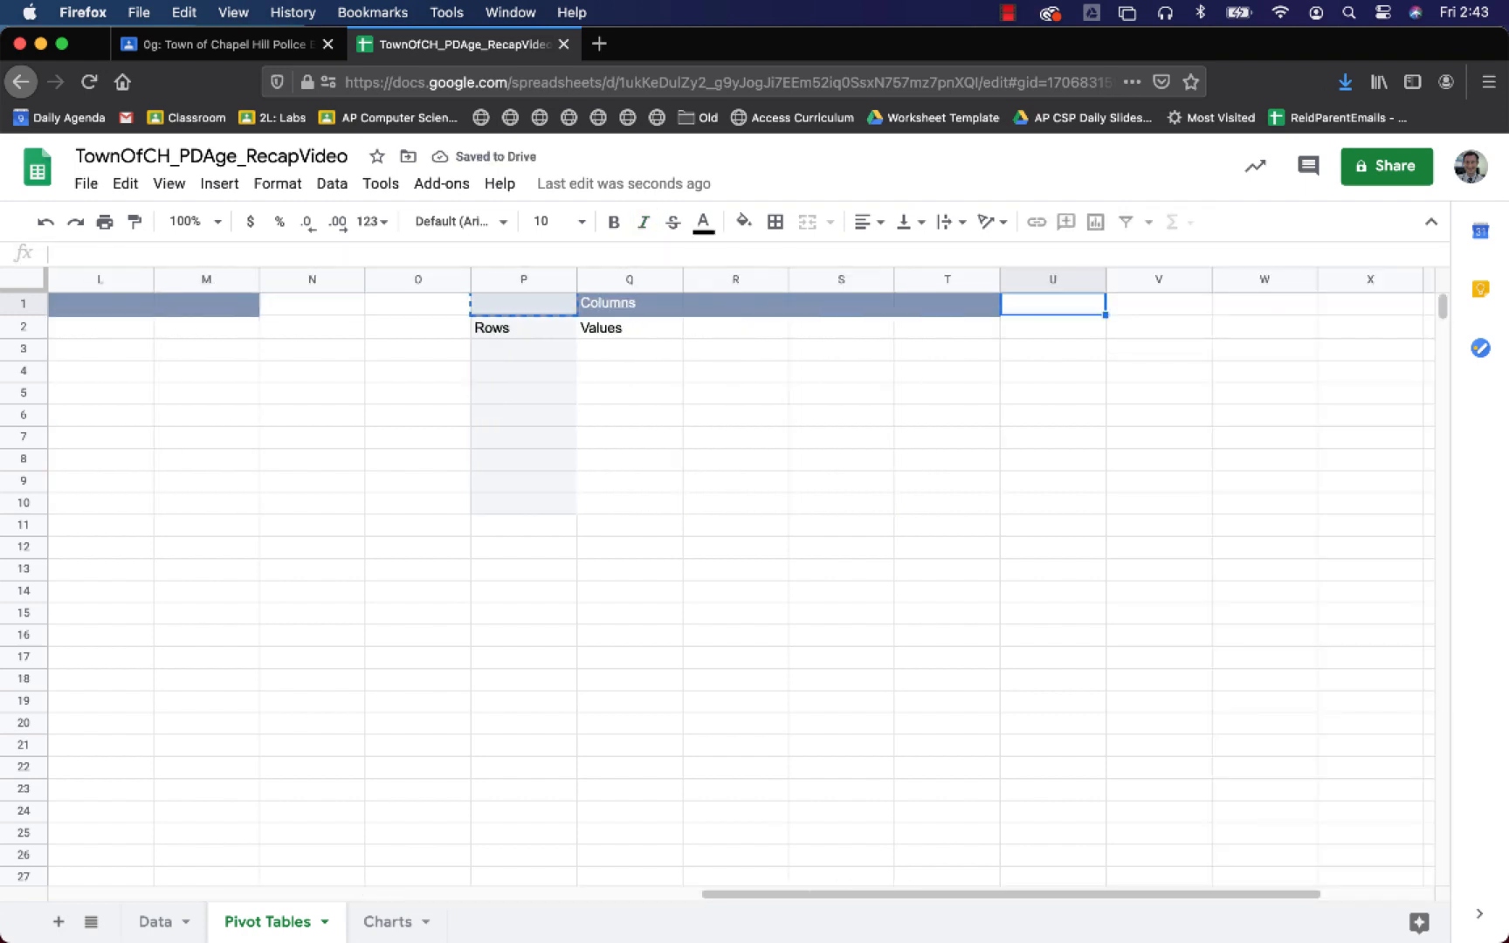
{"action": "key", "text": "super+v"}
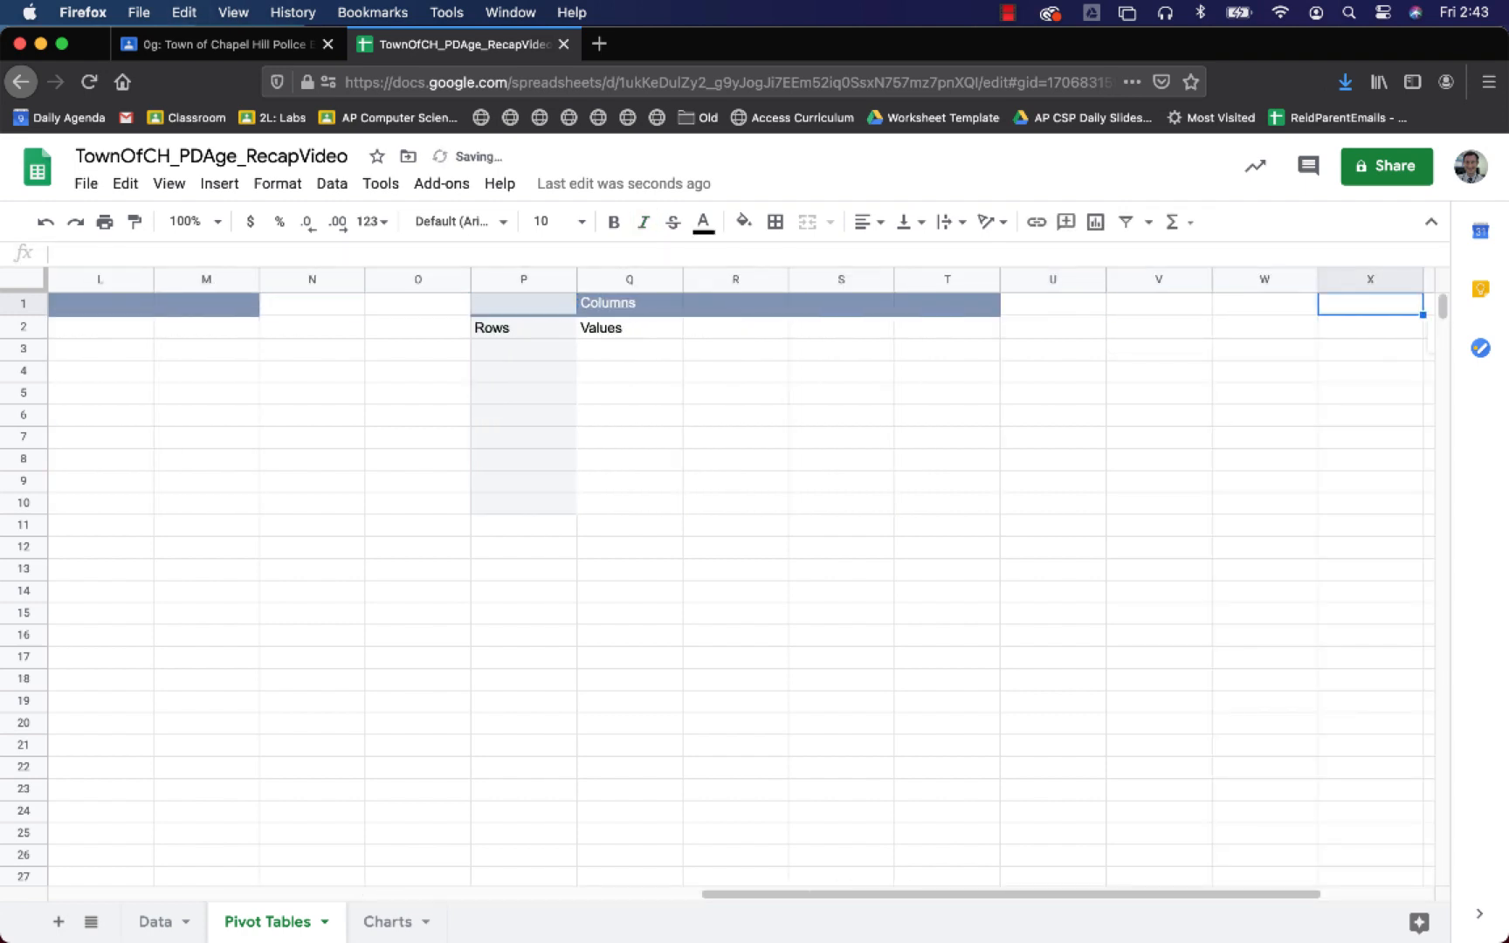
- Copy the empty pivot table from X1 and paste it at AF1
{"action": "key", "text": "Right"}
{"action": "key", "text": "Right"}
{"action": "key", "text": "Right"}
{"action": "key", "text": "Right"}
{"action": "key", "text": "Left"}
{"action": "key", "text": "Left"}
{"action": "key", "text": "Left"}
{"action": "key", "text": "Left"}
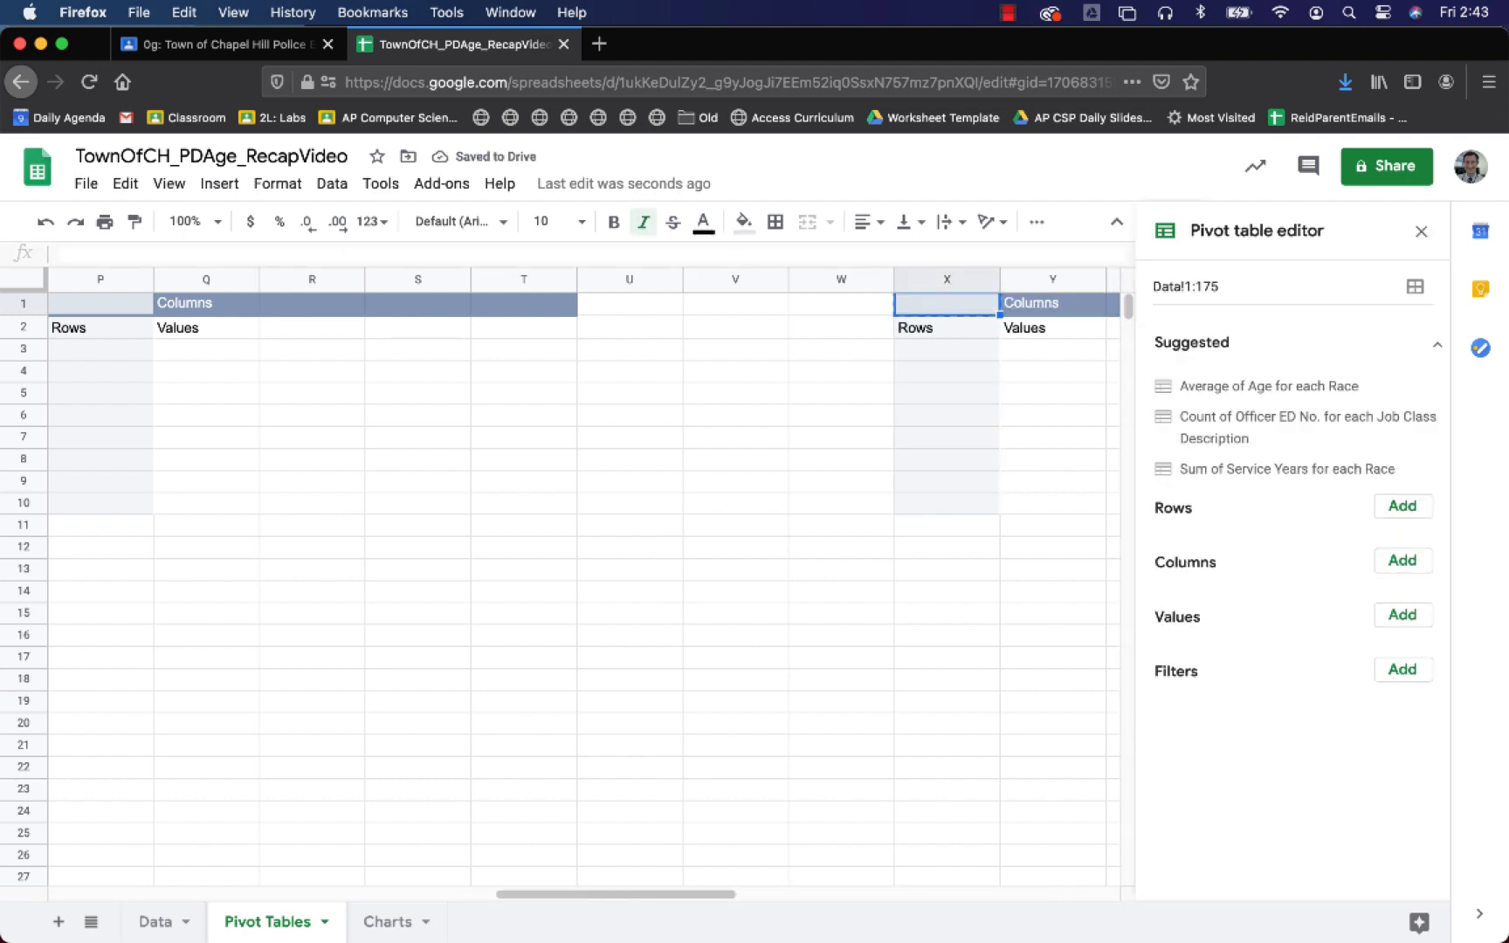
{"action": "key", "text": "super+c"}
{"action": "key", "text": "Right"}
{"action": "key", "text": "Right"}
{"action": "key", "text": "Right"}
{"action": "key", "text": "Right"}
{"action": "key", "text": "Right"}
{"action": "key", "text": "Right"}
{"action": "key", "text": "Right"}
{"action": "key", "text": "Right"}
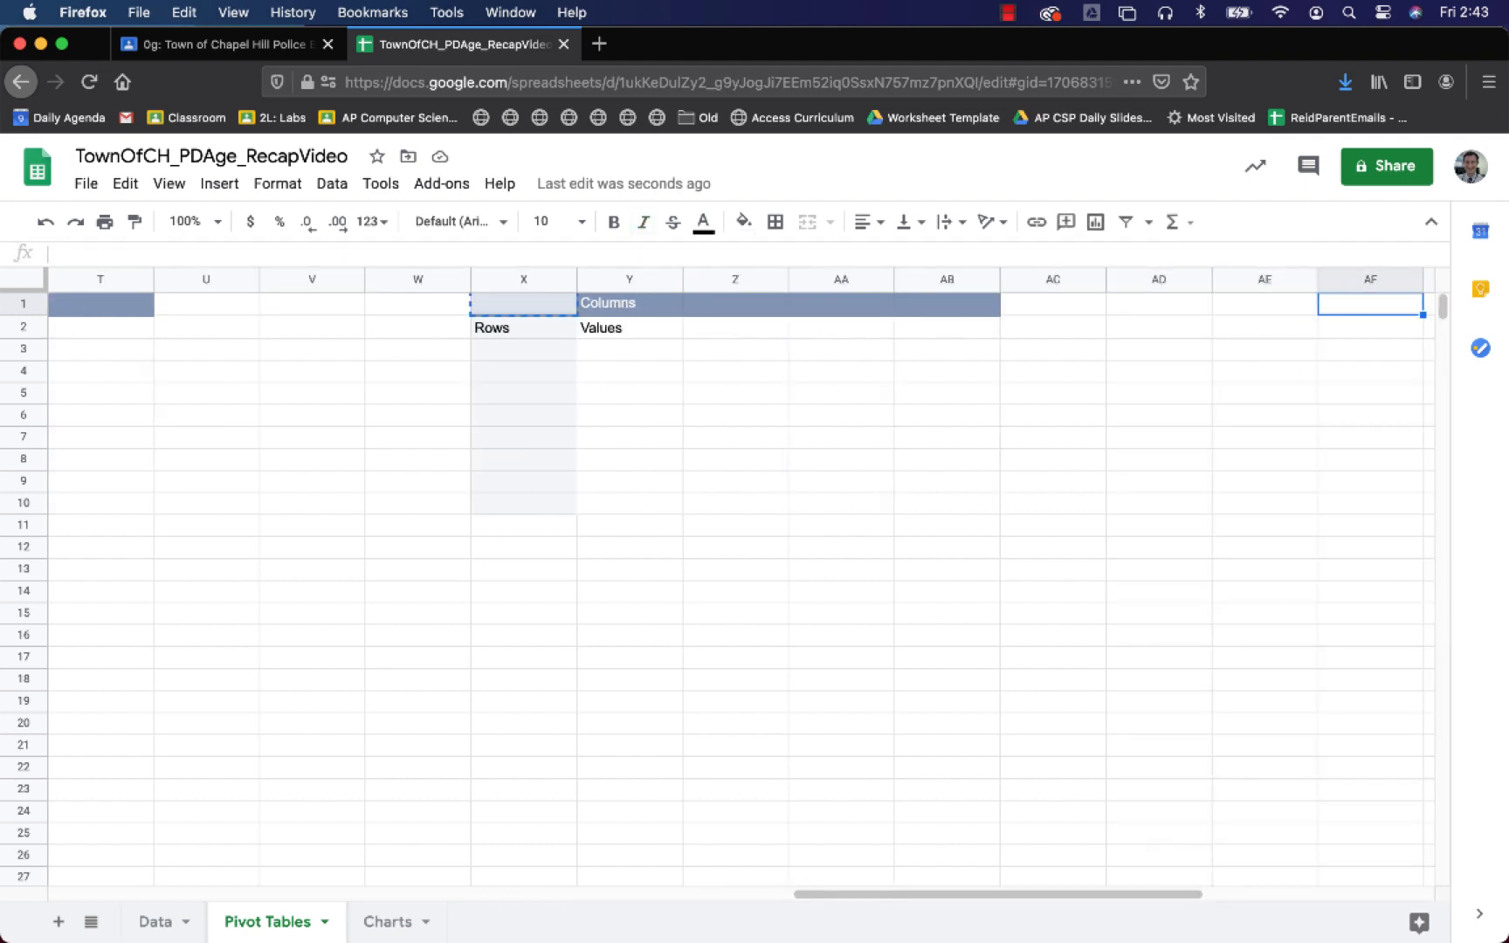
{"action": "key", "text": "super+v"}
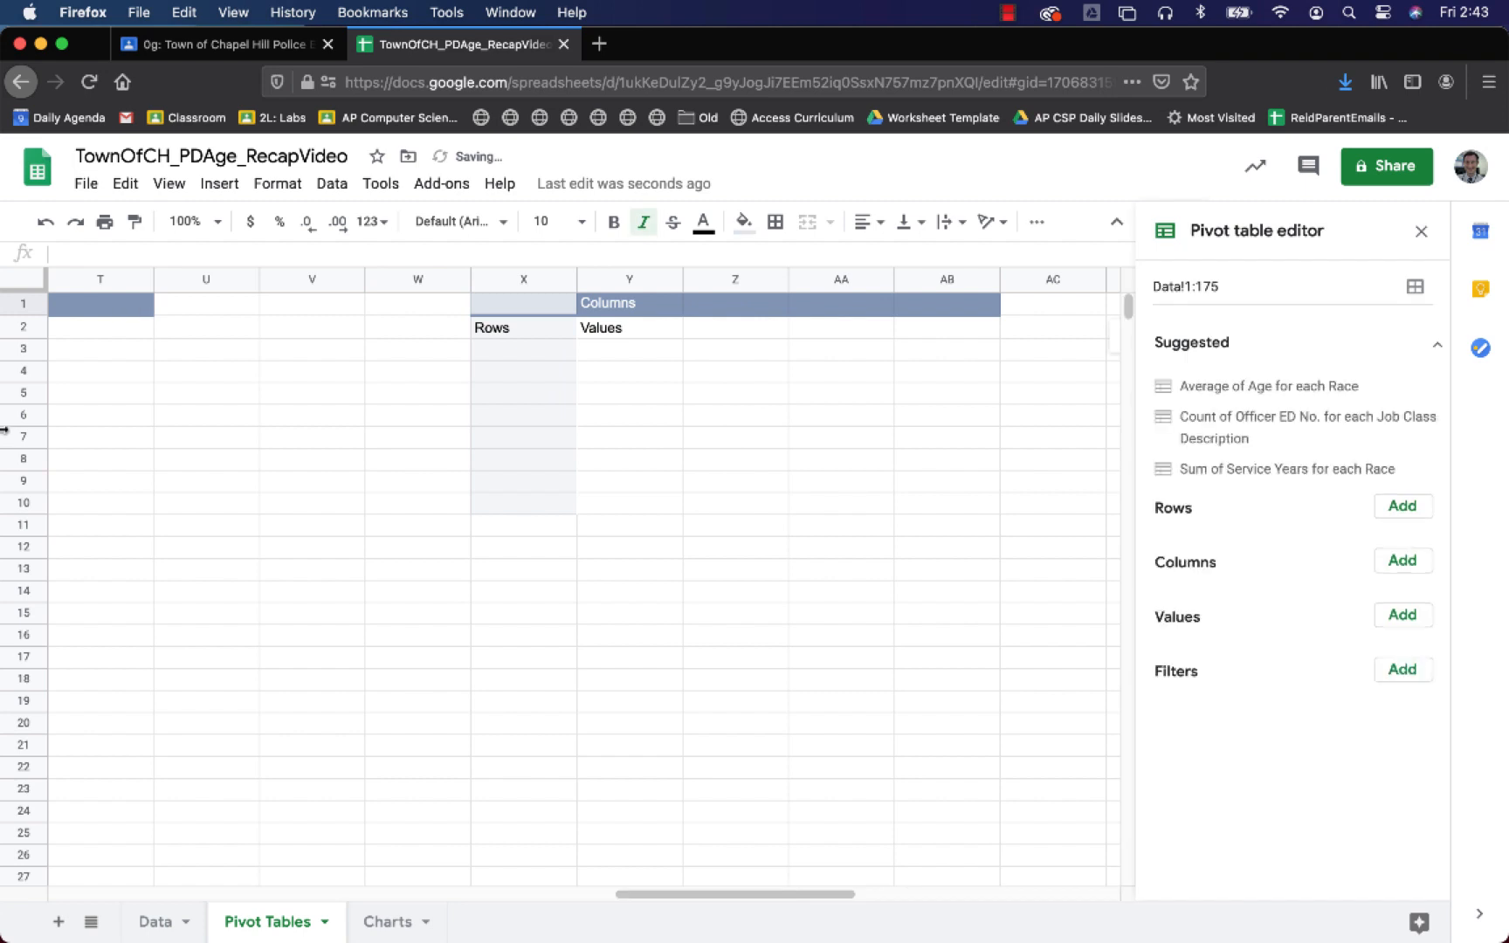
- Go back to the first pivot table in A1, and switch to the Data sheet to view its columns
{"action": "scroll", "coordinate": [233, 468], "scroll_direction": "left", "scroll_amount": 15}
{"action": "scroll", "coordinate": [344, 422], "scroll_direction": "left", "scroll_amount": 4}
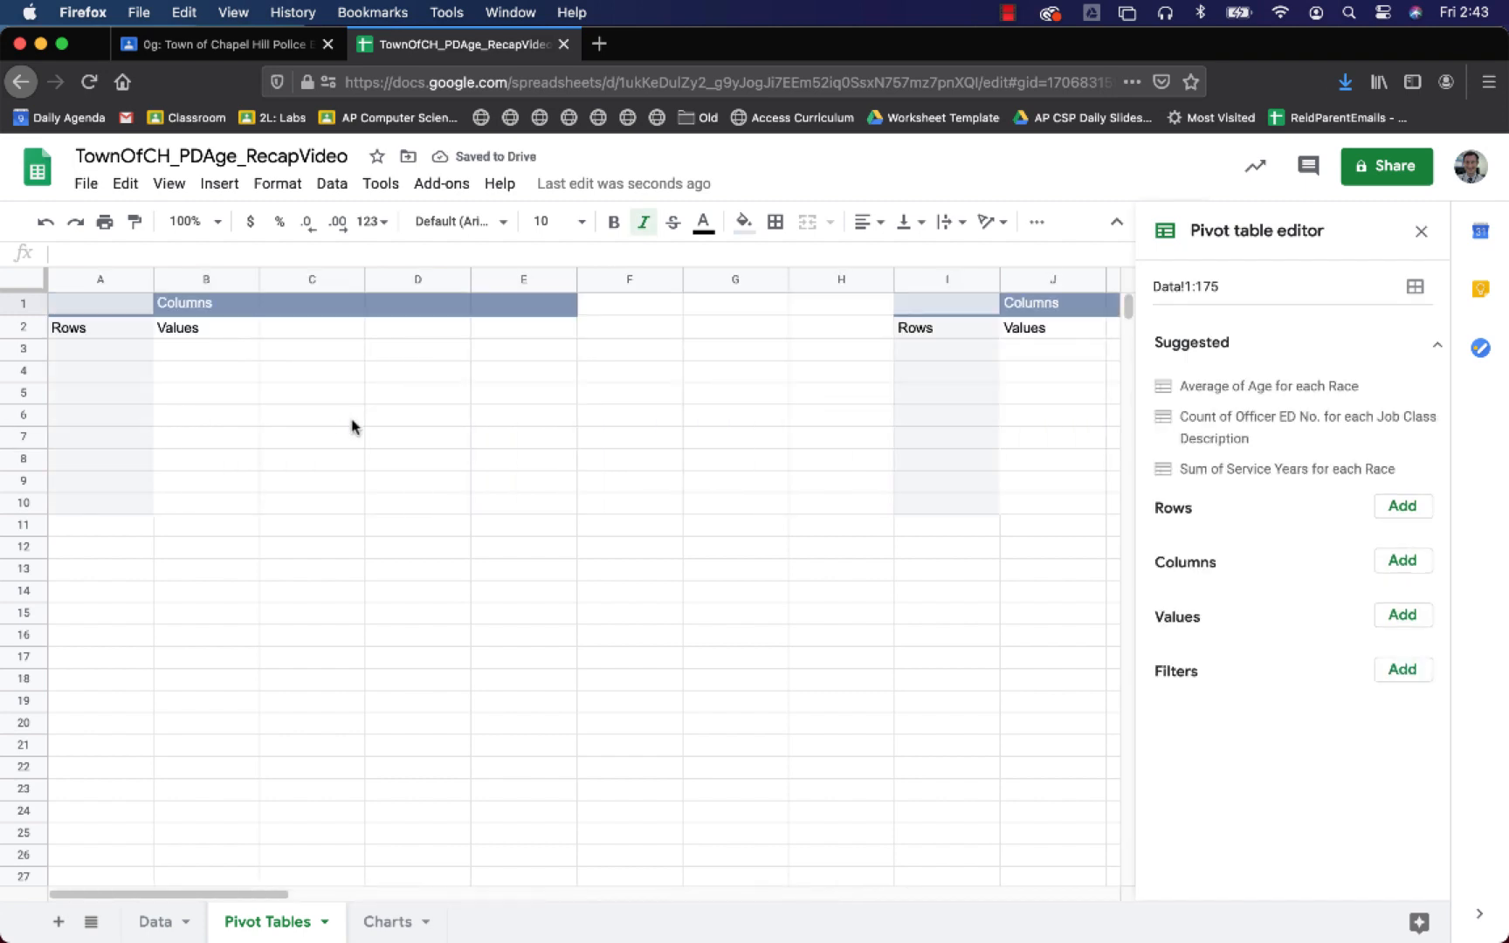
{"action": "left_click", "coordinate": [120, 305]}
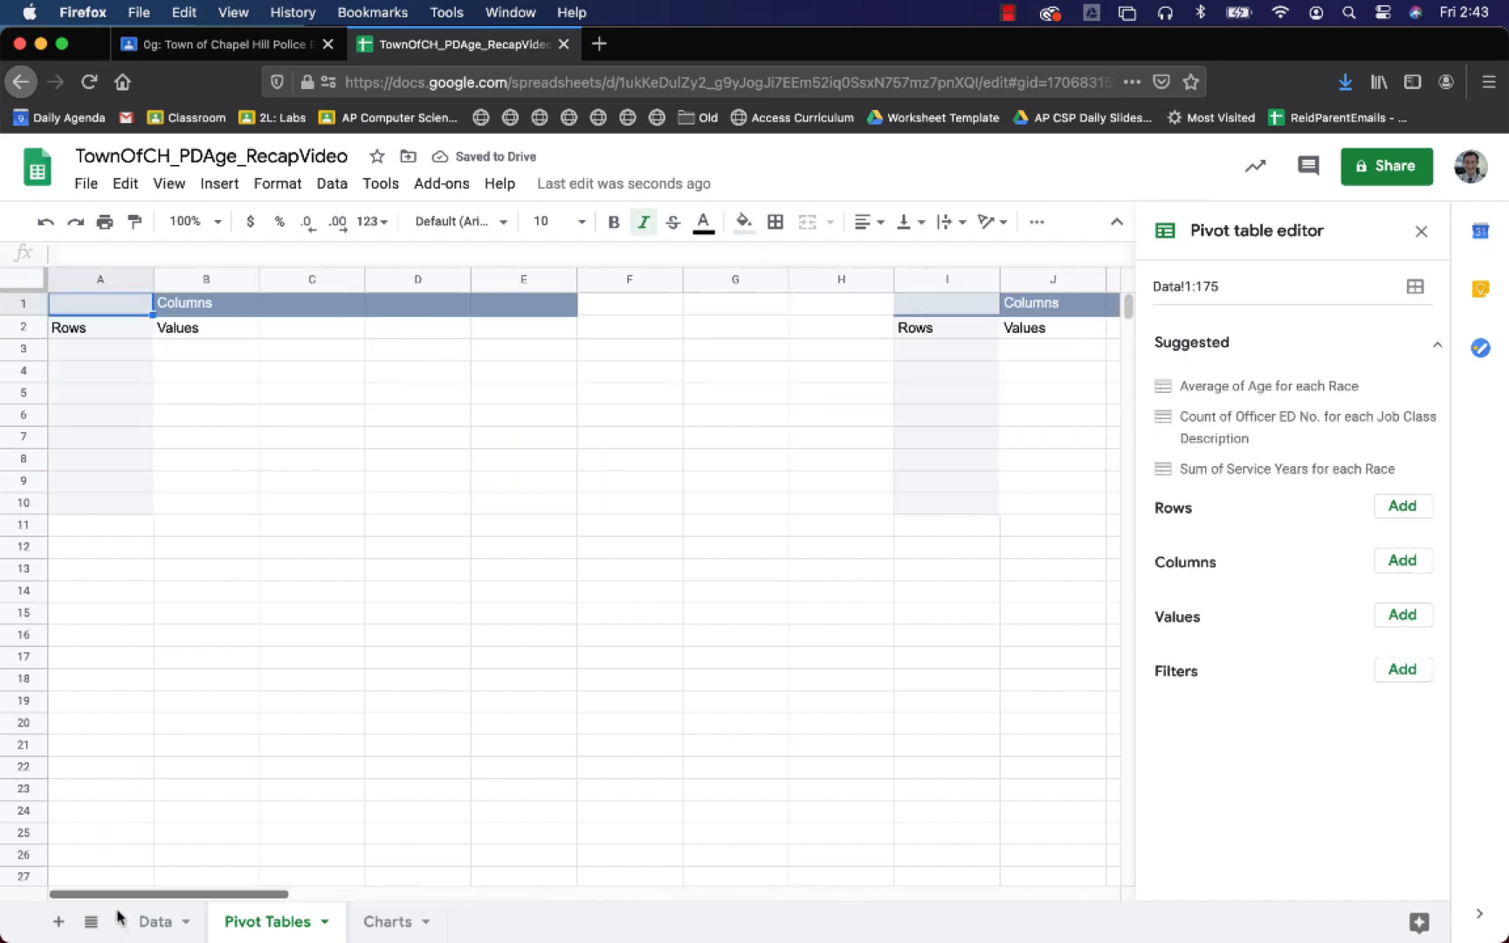
{"action": "left_click", "coordinate": [144, 922]}
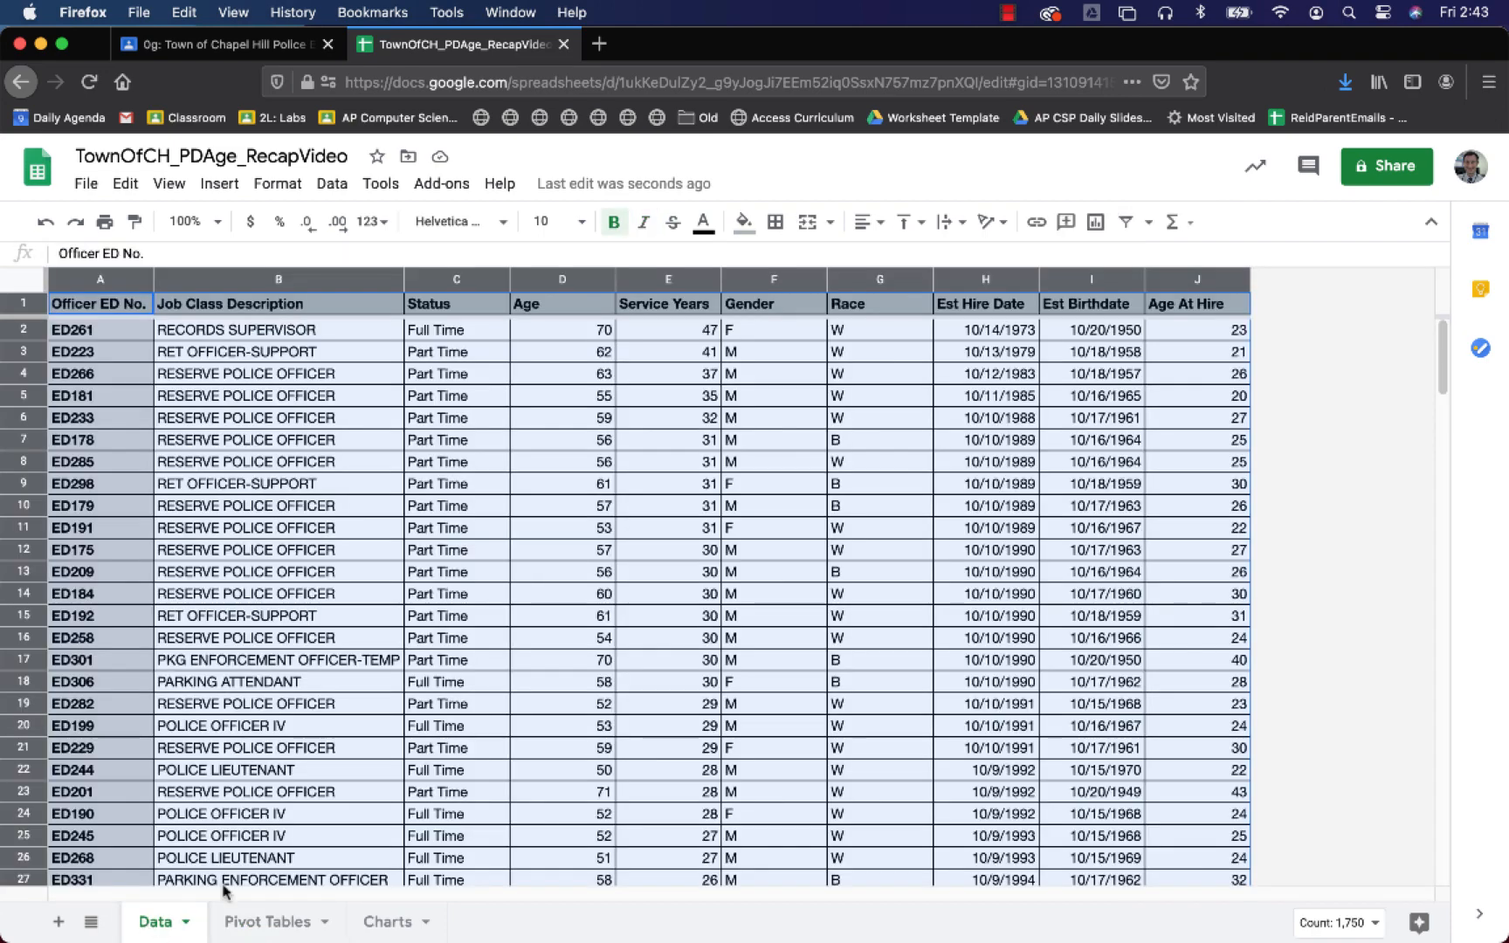
- Check the assignment's questions on the Classroom page, and return to the first pivot table on the Pivot Tables sheet
{"action": "left_click", "coordinate": [227, 48]}
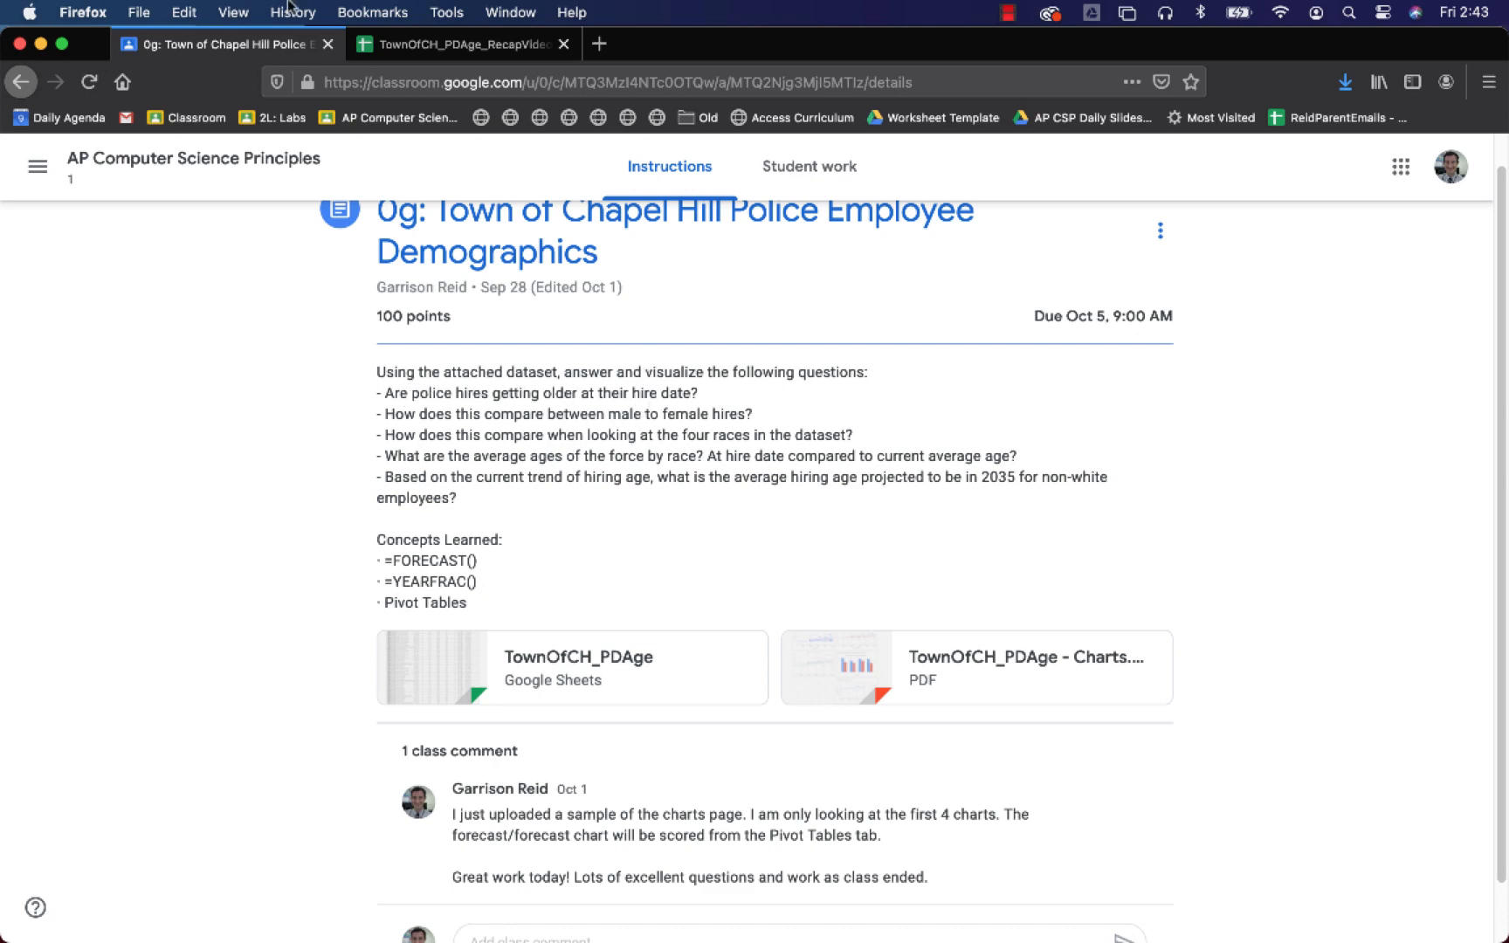
{"action": "left_click", "coordinate": [454, 45]}
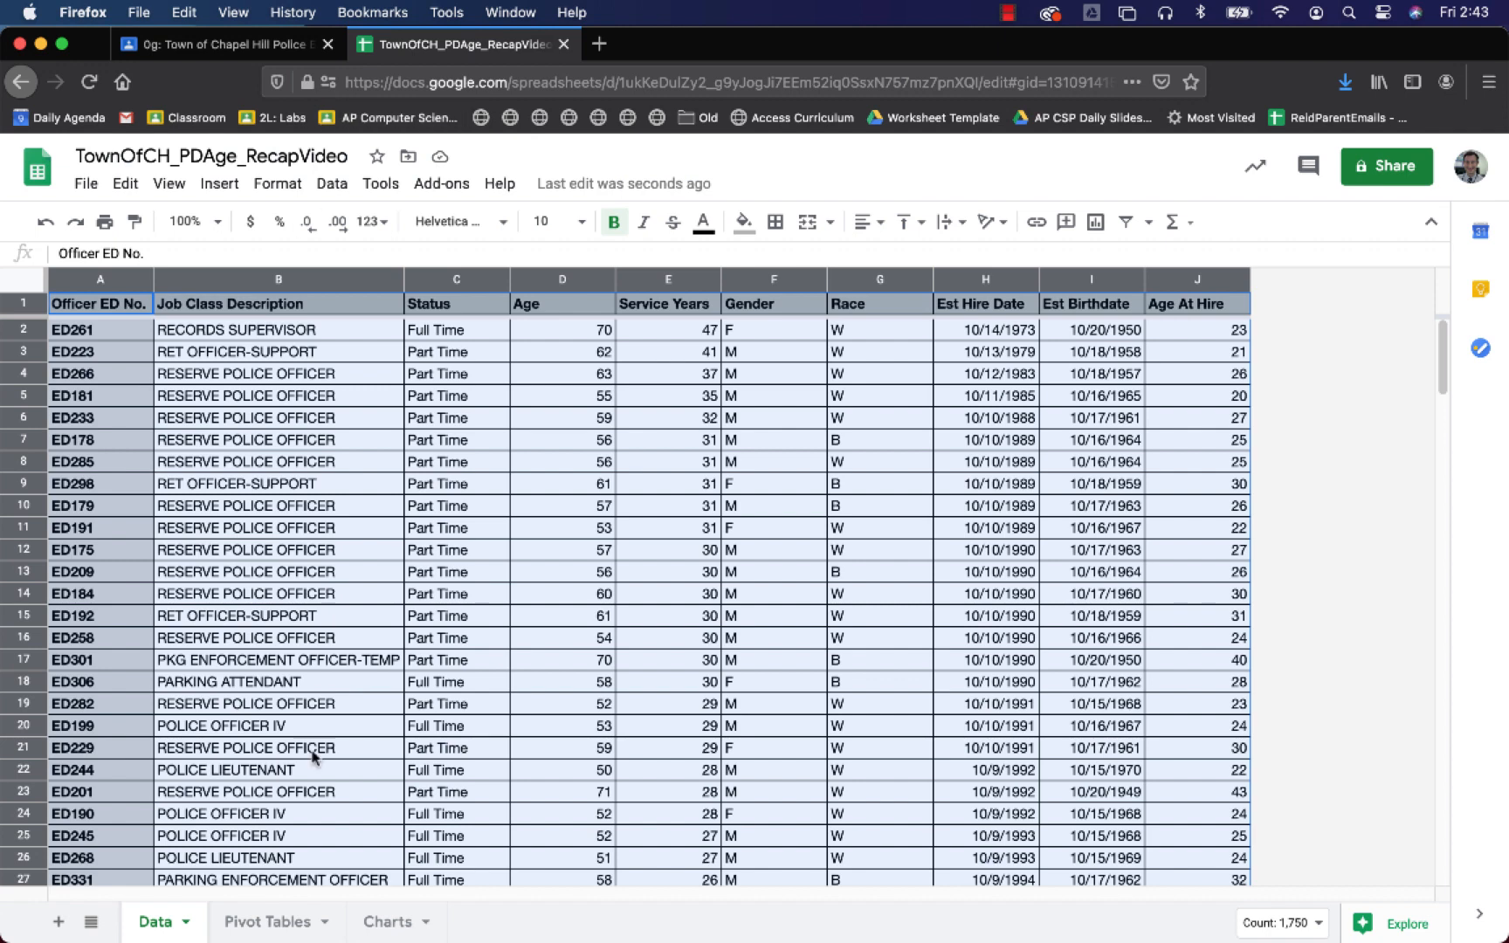
{"action": "left_click", "coordinate": [264, 920]}
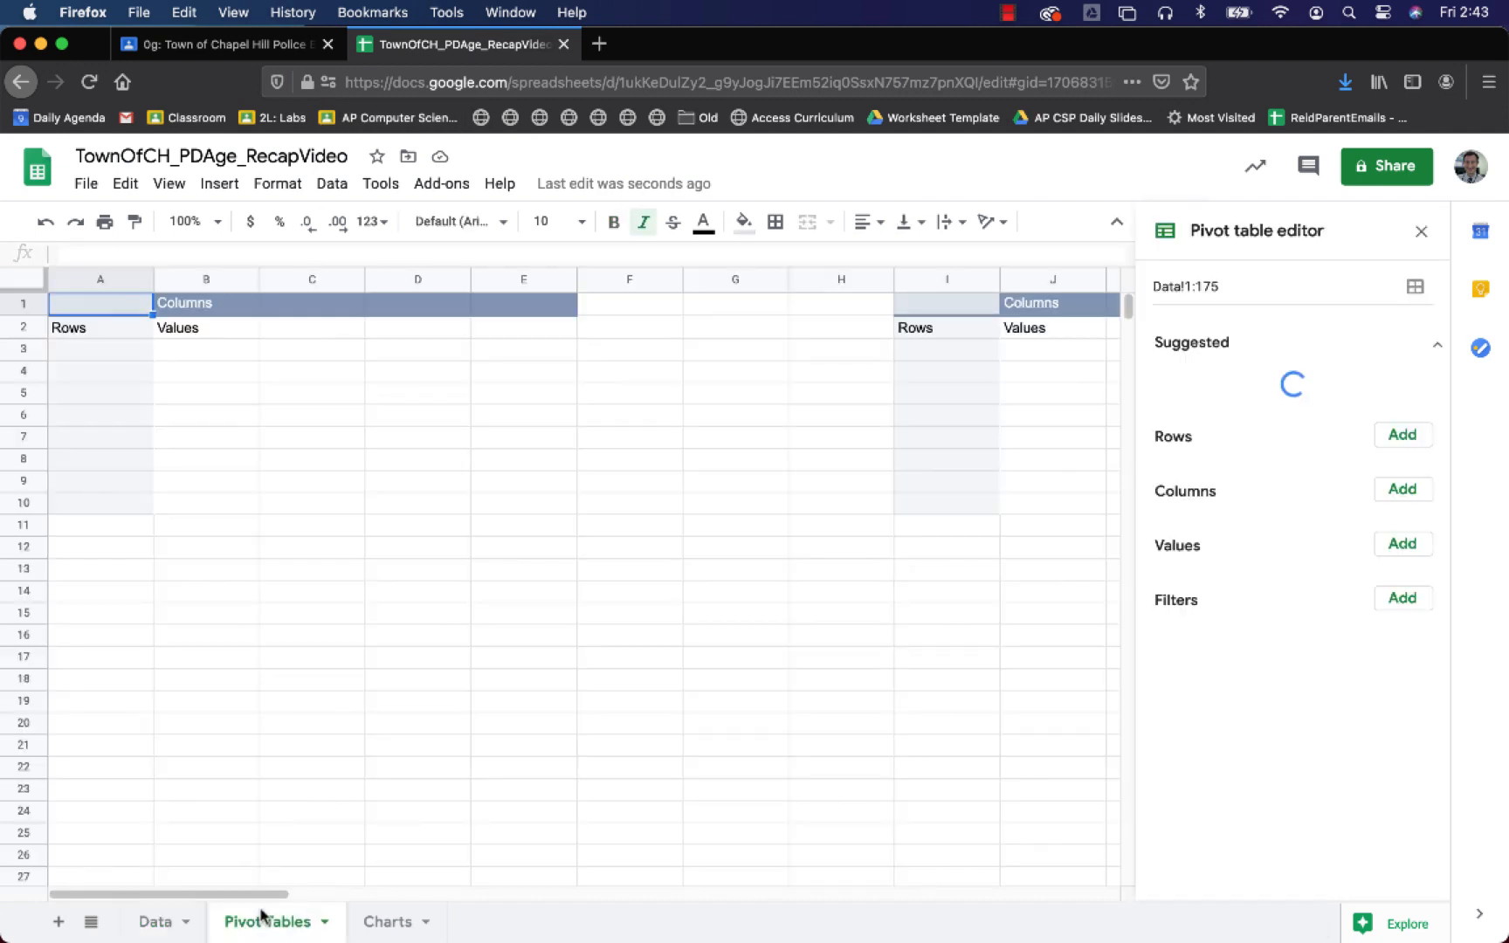
- Add Est Hire Date and Age At Hire as row fields of the first pivot table
{"action": "left_click", "coordinate": [1397, 508]}
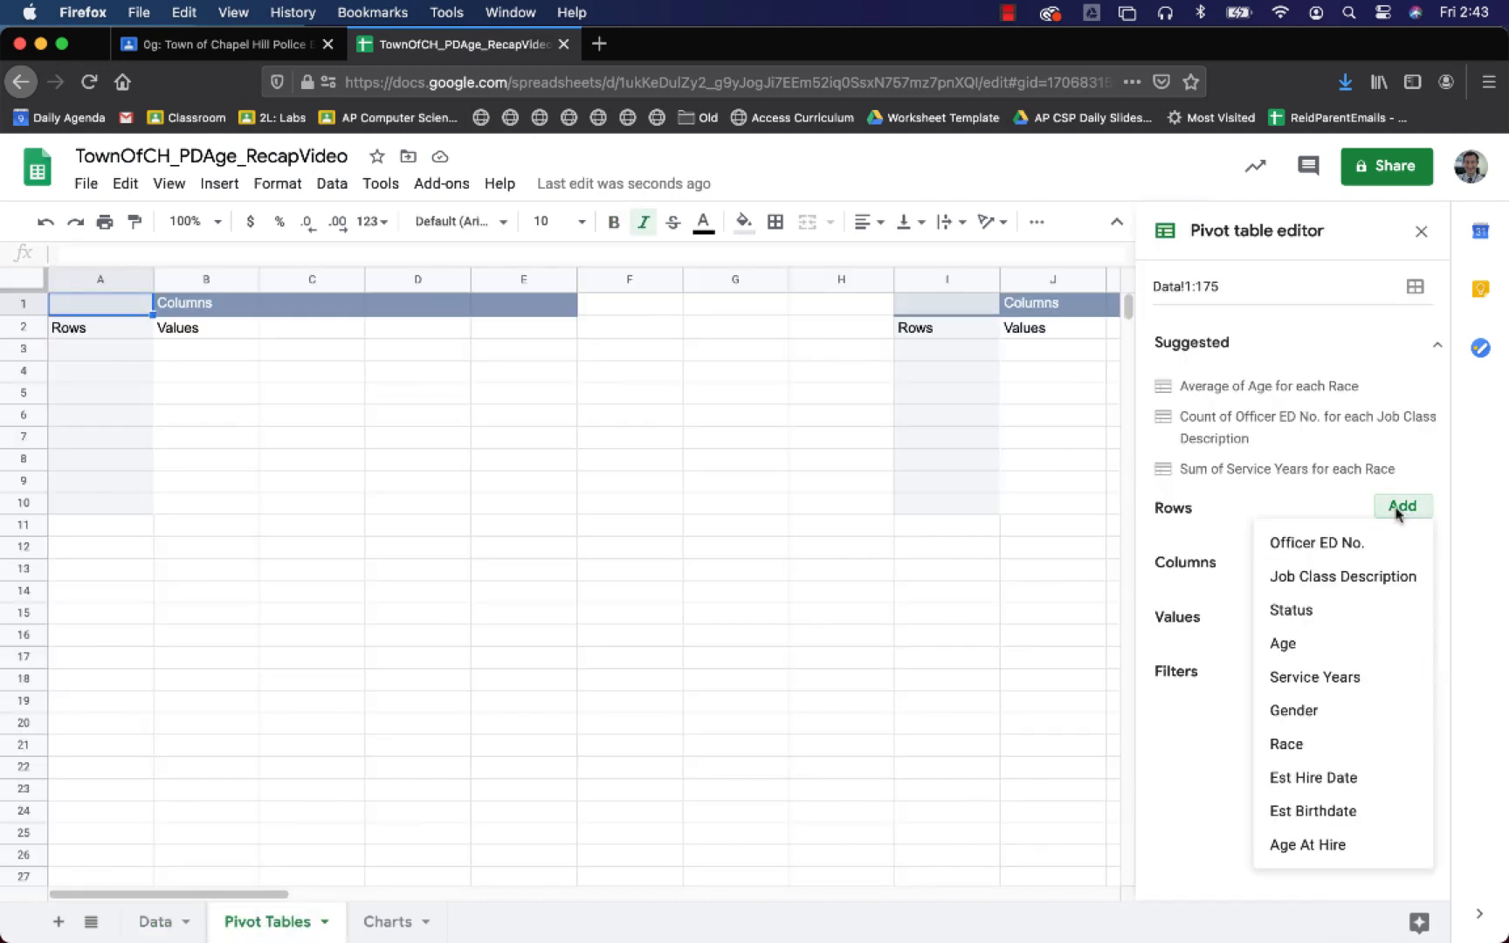
{"action": "left_click", "coordinate": [1313, 777]}
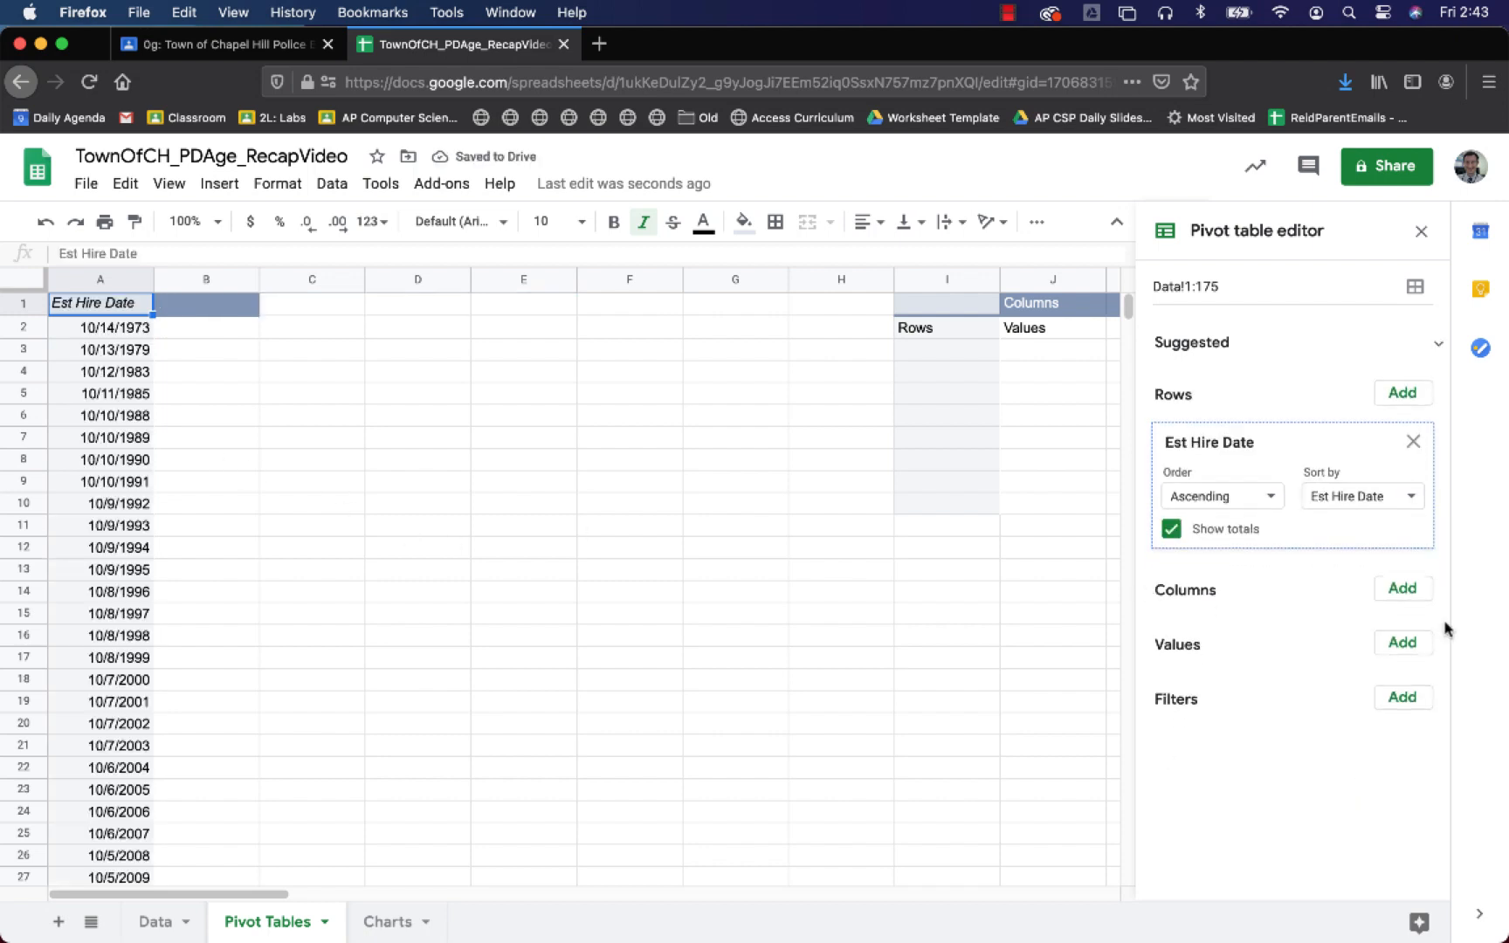
{"action": "left_click", "coordinate": [1400, 591]}
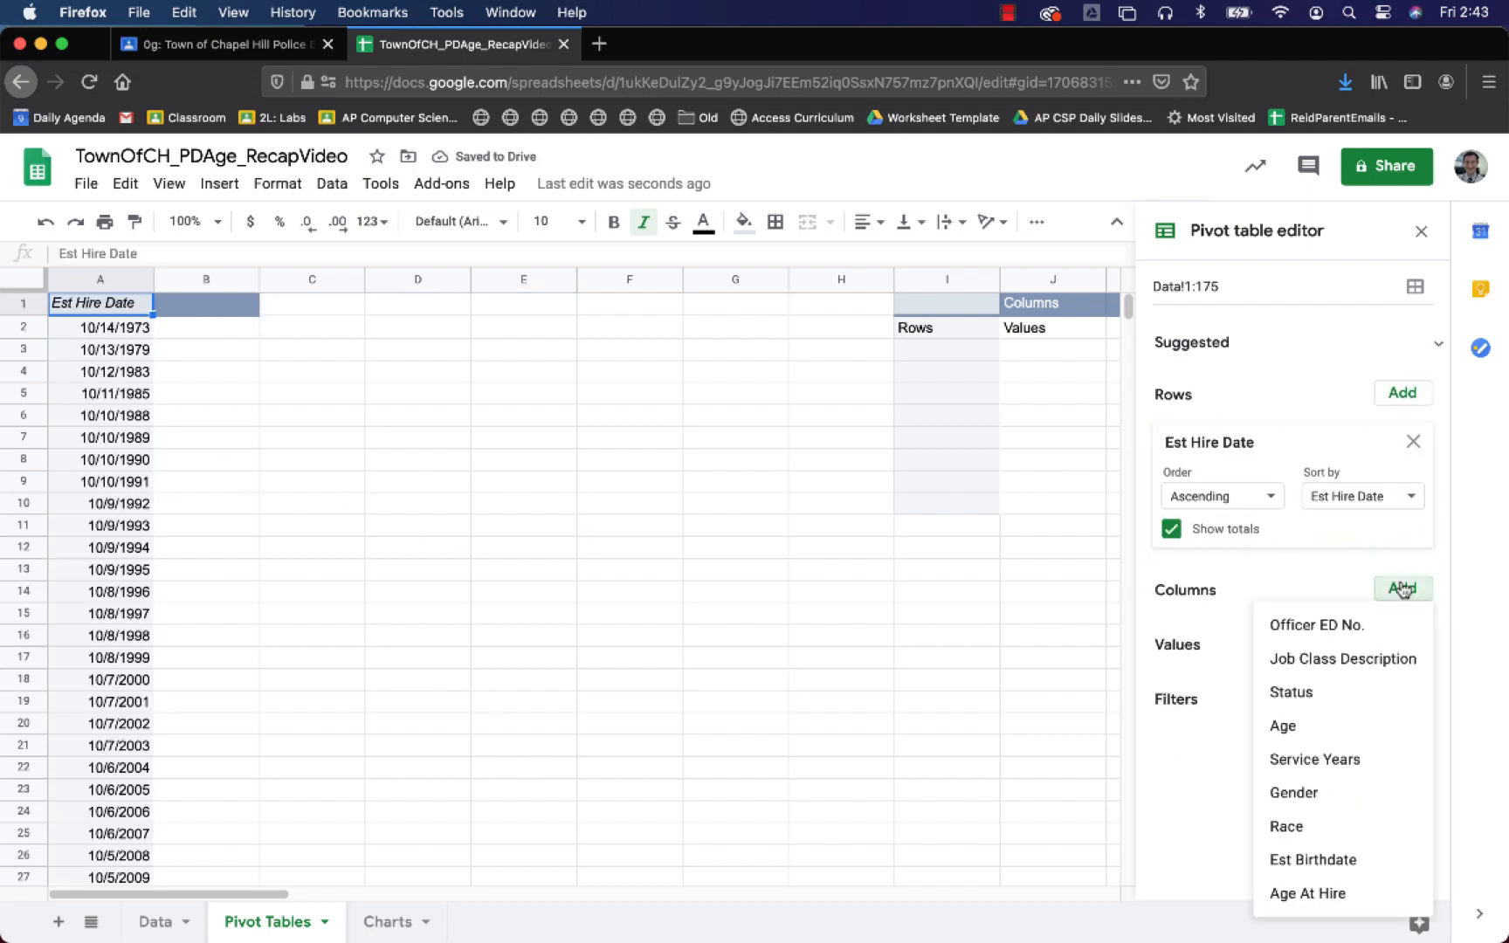
{"action": "left_click", "coordinate": [1401, 395]}
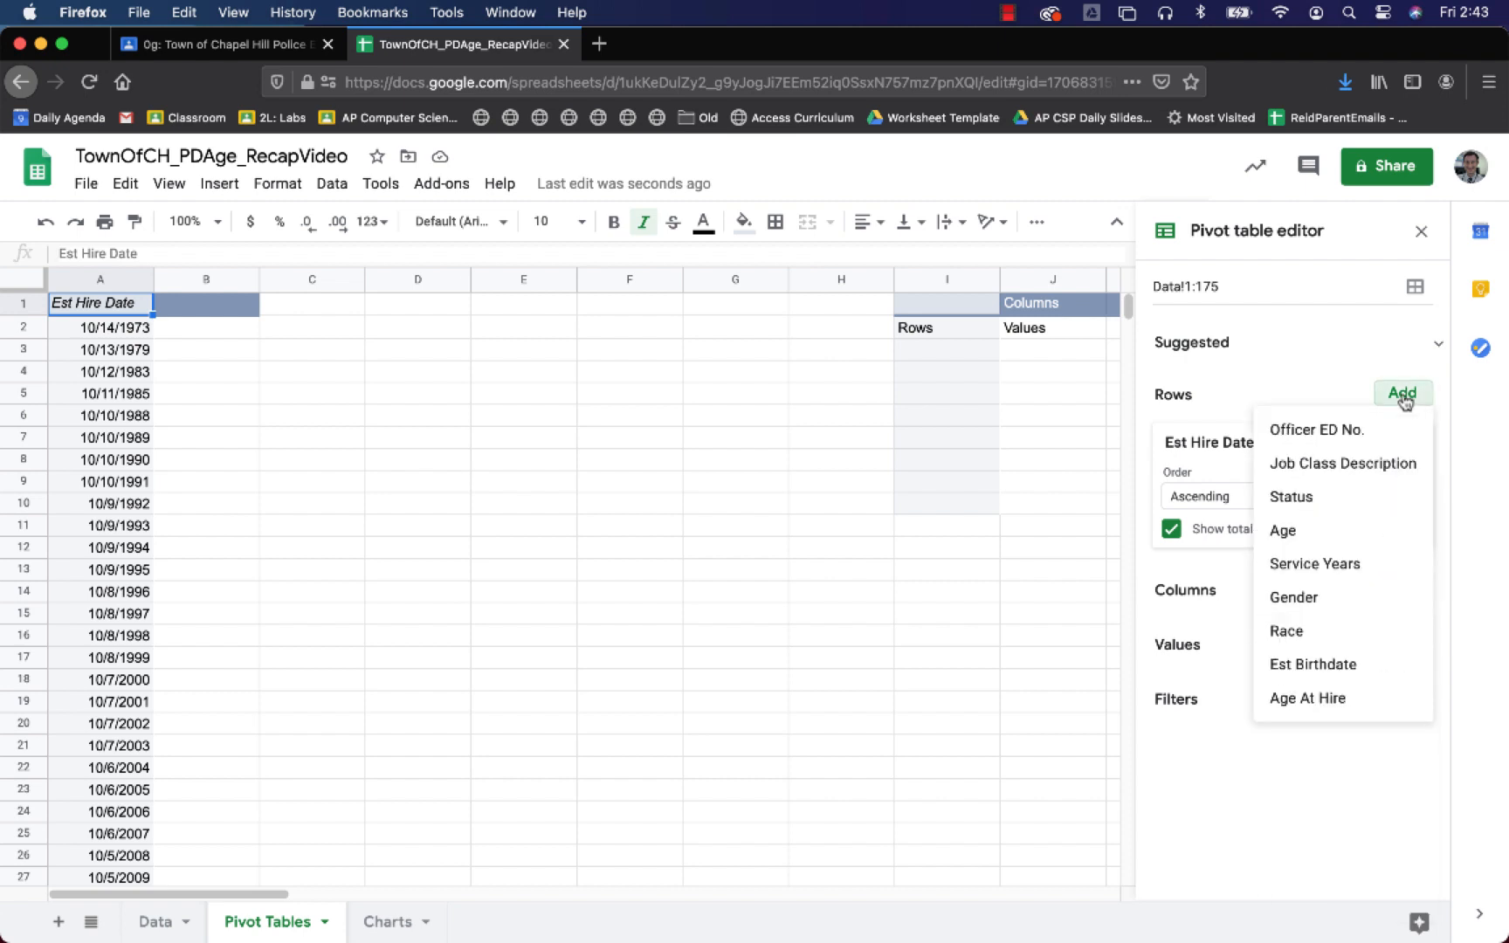
{"action": "left_click", "coordinate": [1369, 703]}
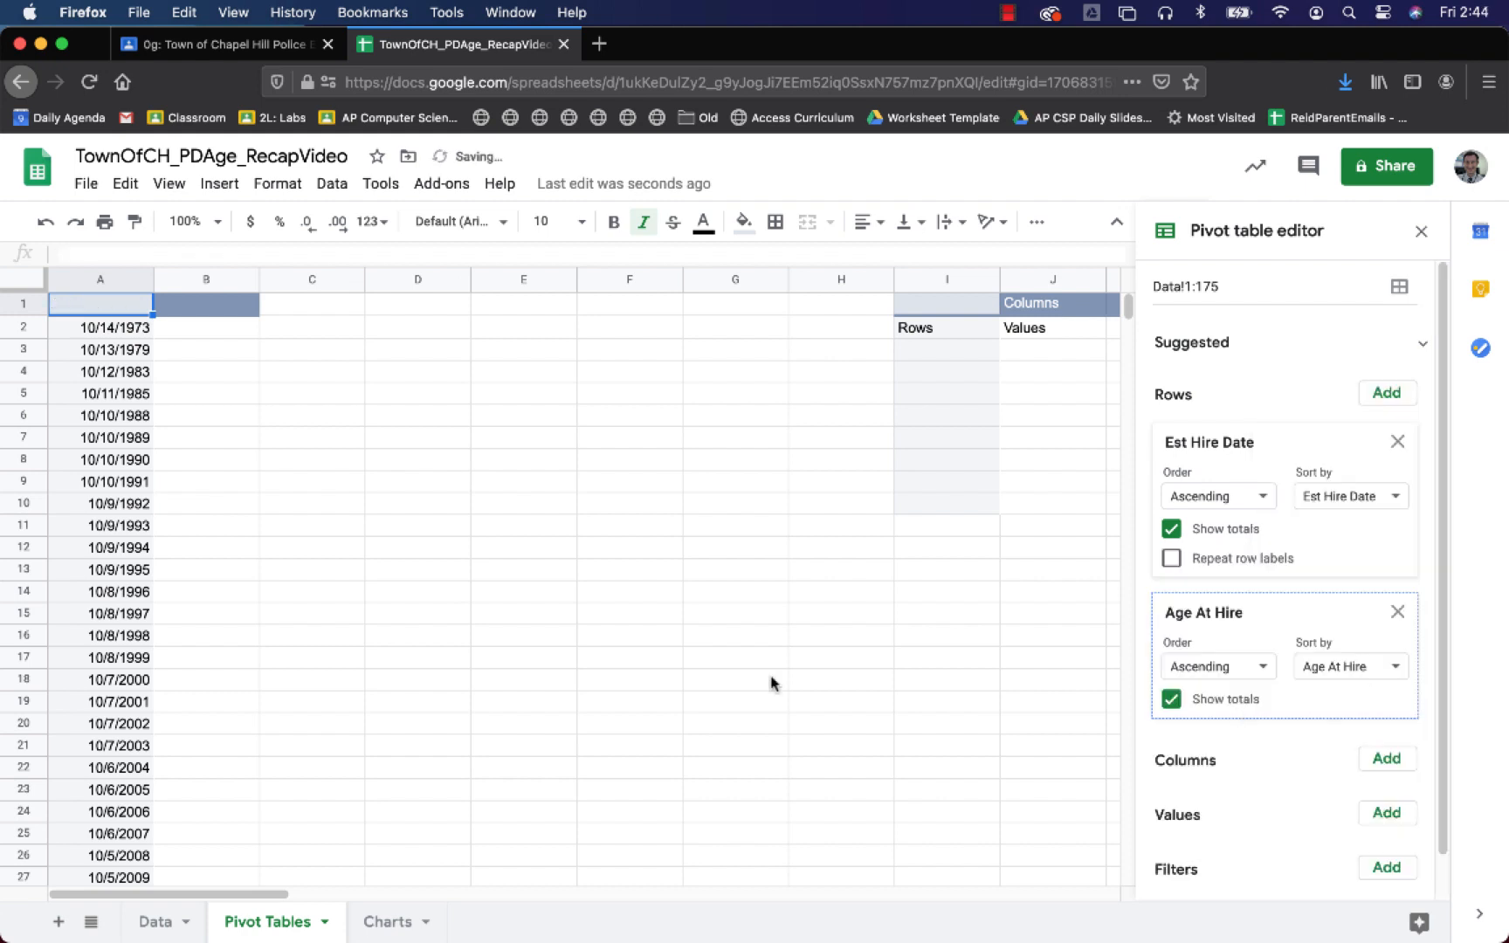
- Turn off the totals for both the Est Hire Date and Age At Hire rows in the first pivot table
{"action": "left_click", "coordinate": [136, 332]}
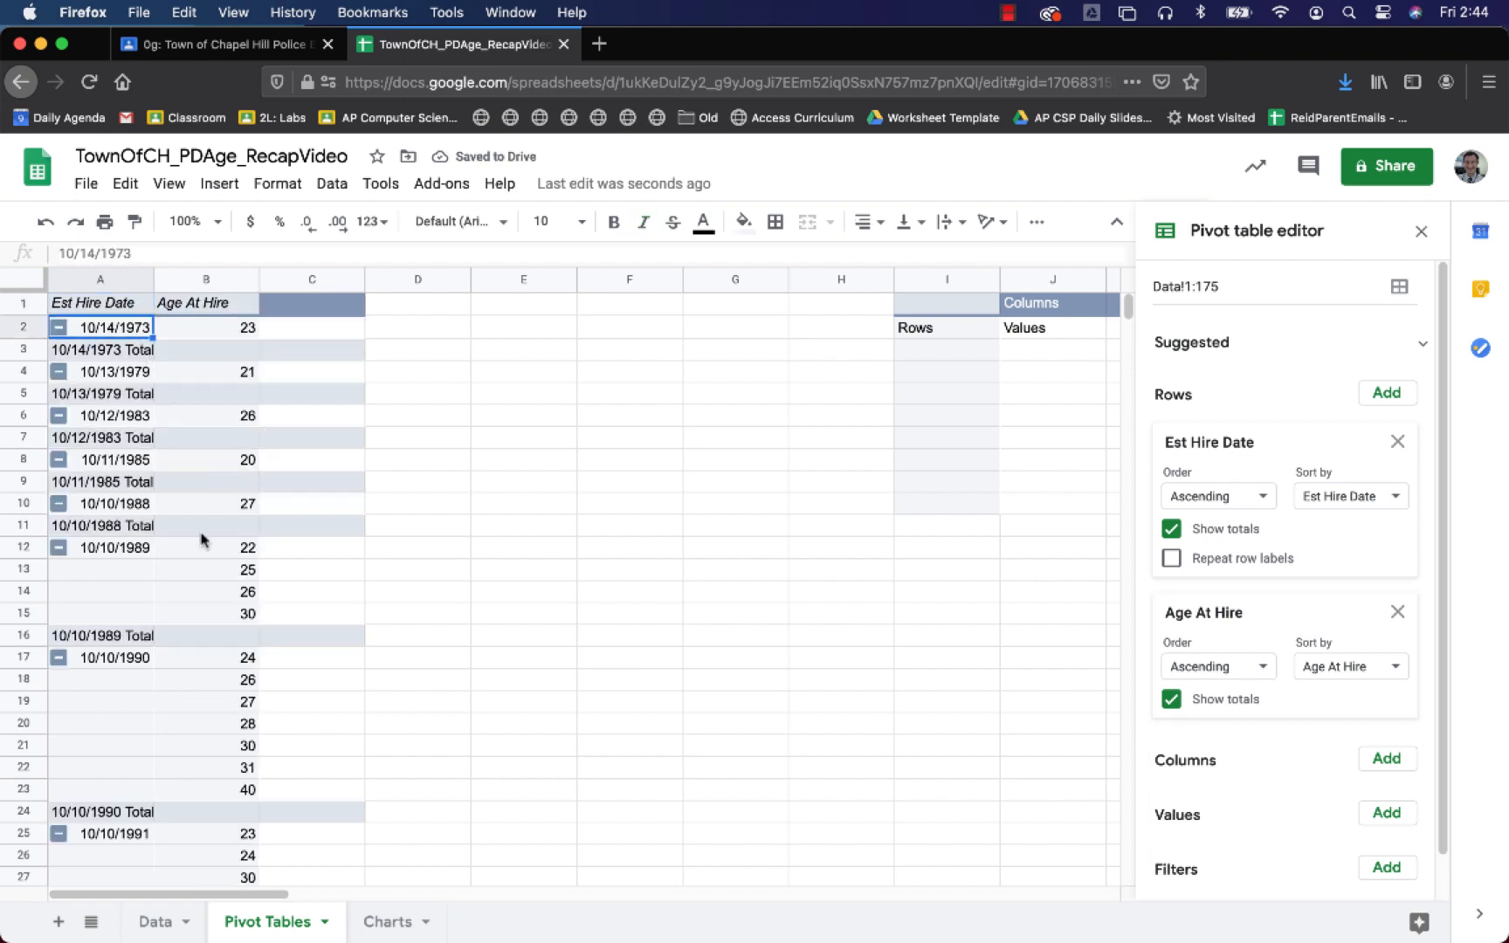
{"action": "left_click", "coordinate": [1171, 528]}
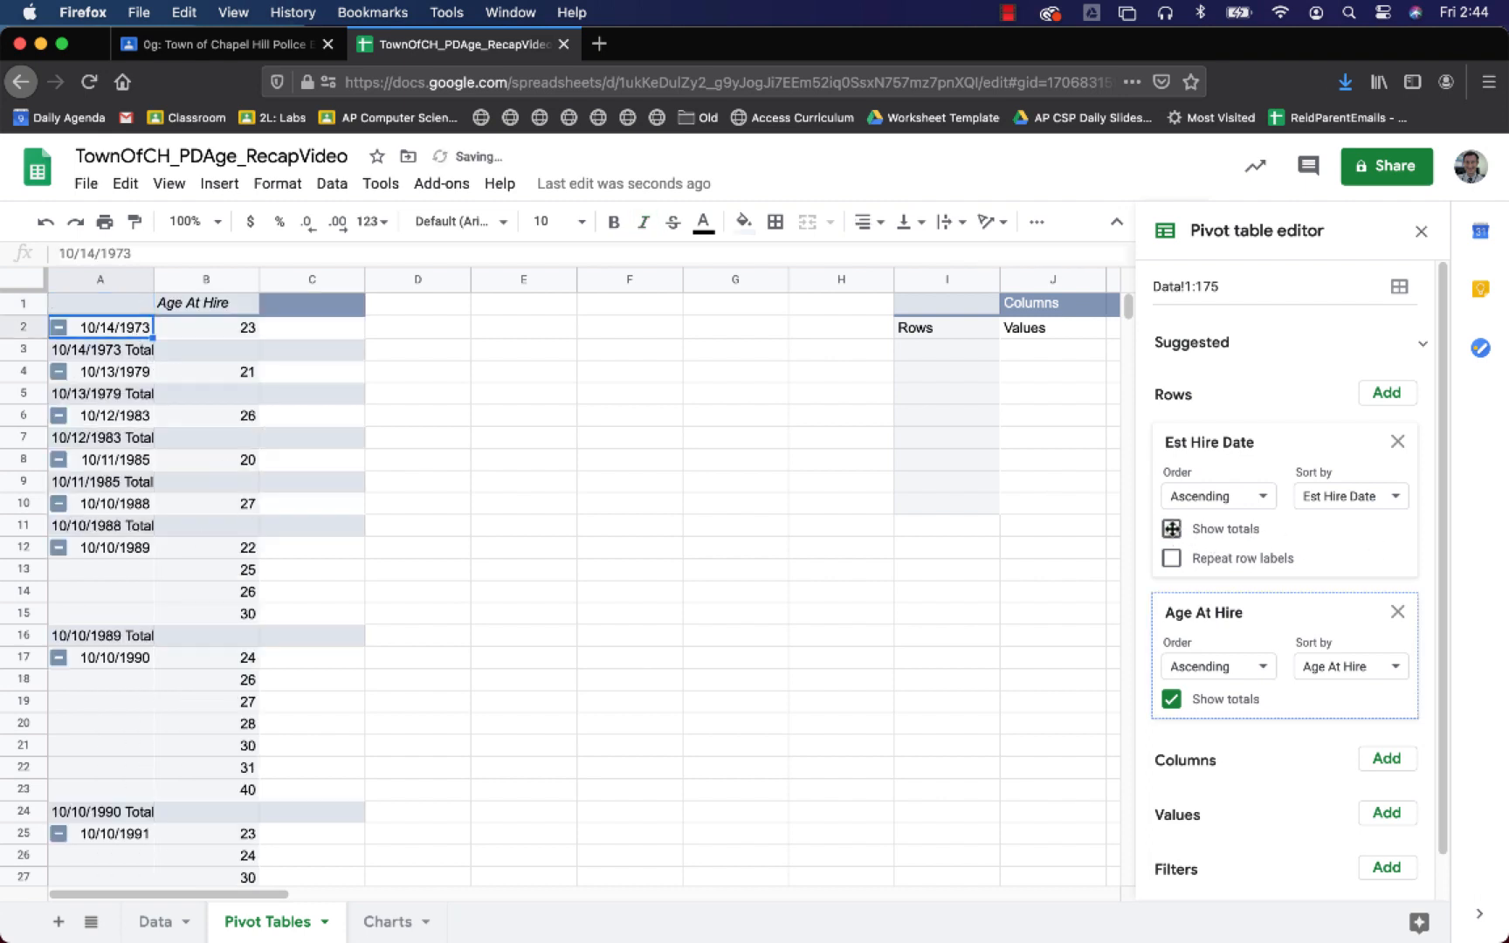
{"action": "left_click", "coordinate": [1171, 699]}
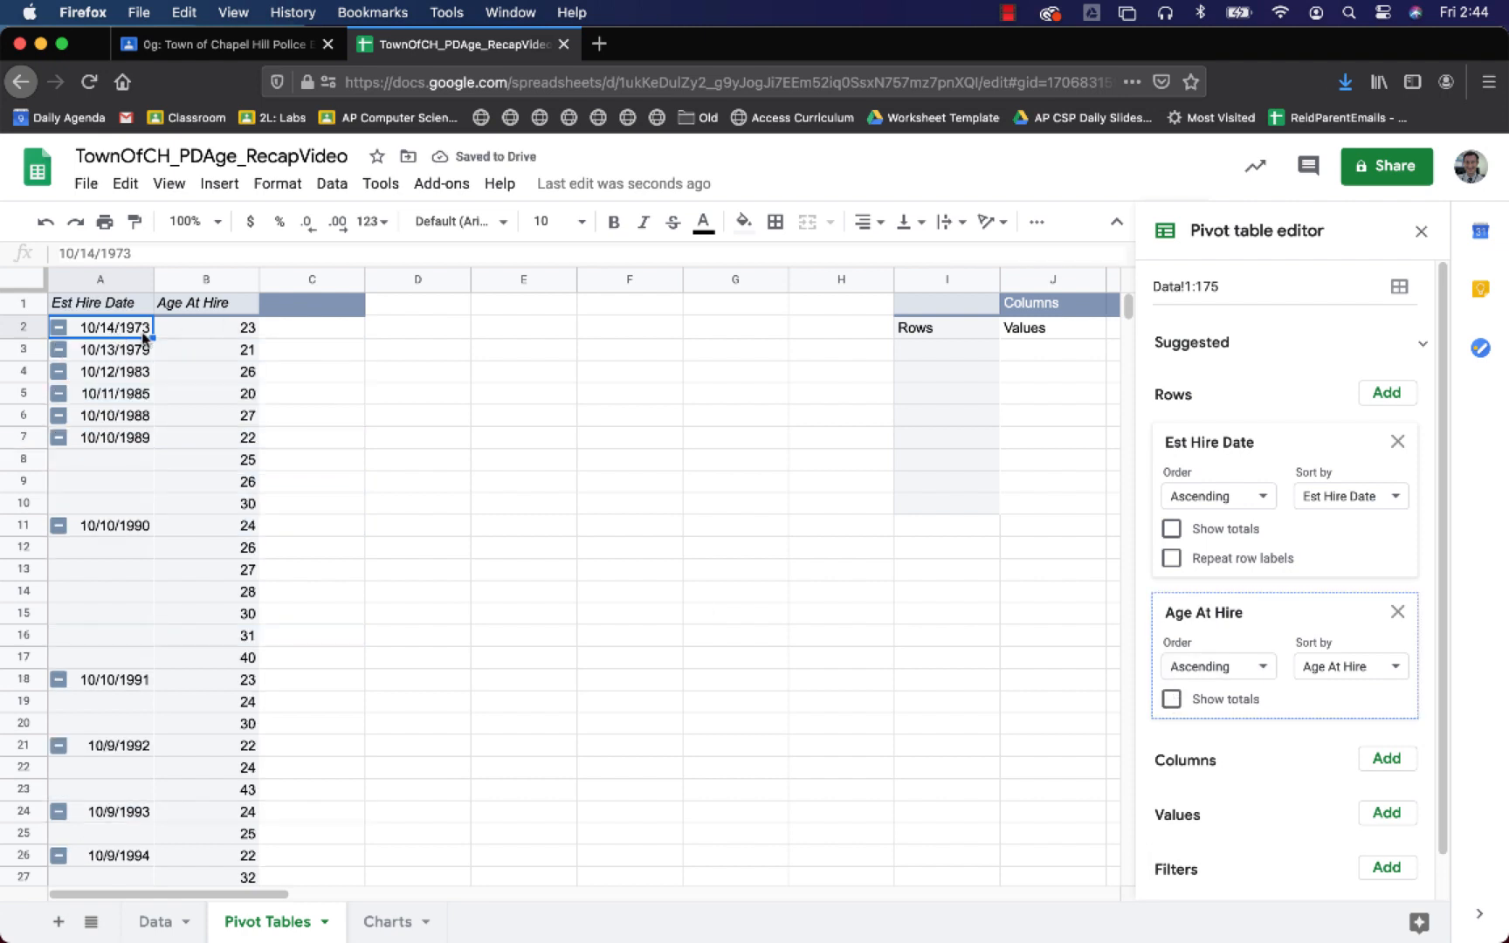
{"action": "left_click", "coordinate": [193, 332]}
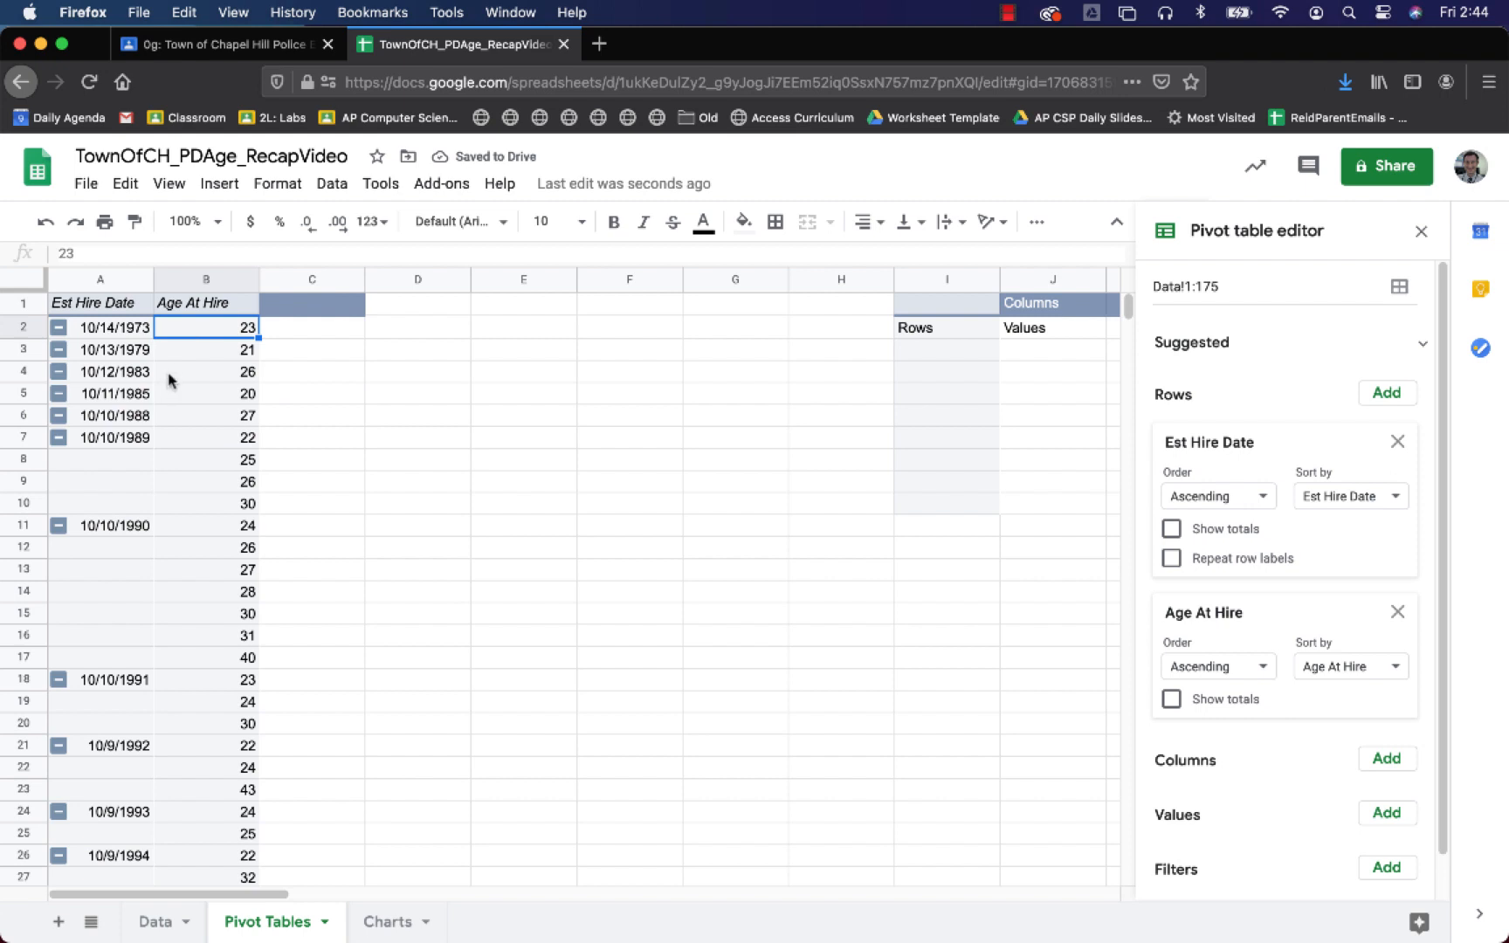
{"action": "left_click", "coordinate": [95, 334]}
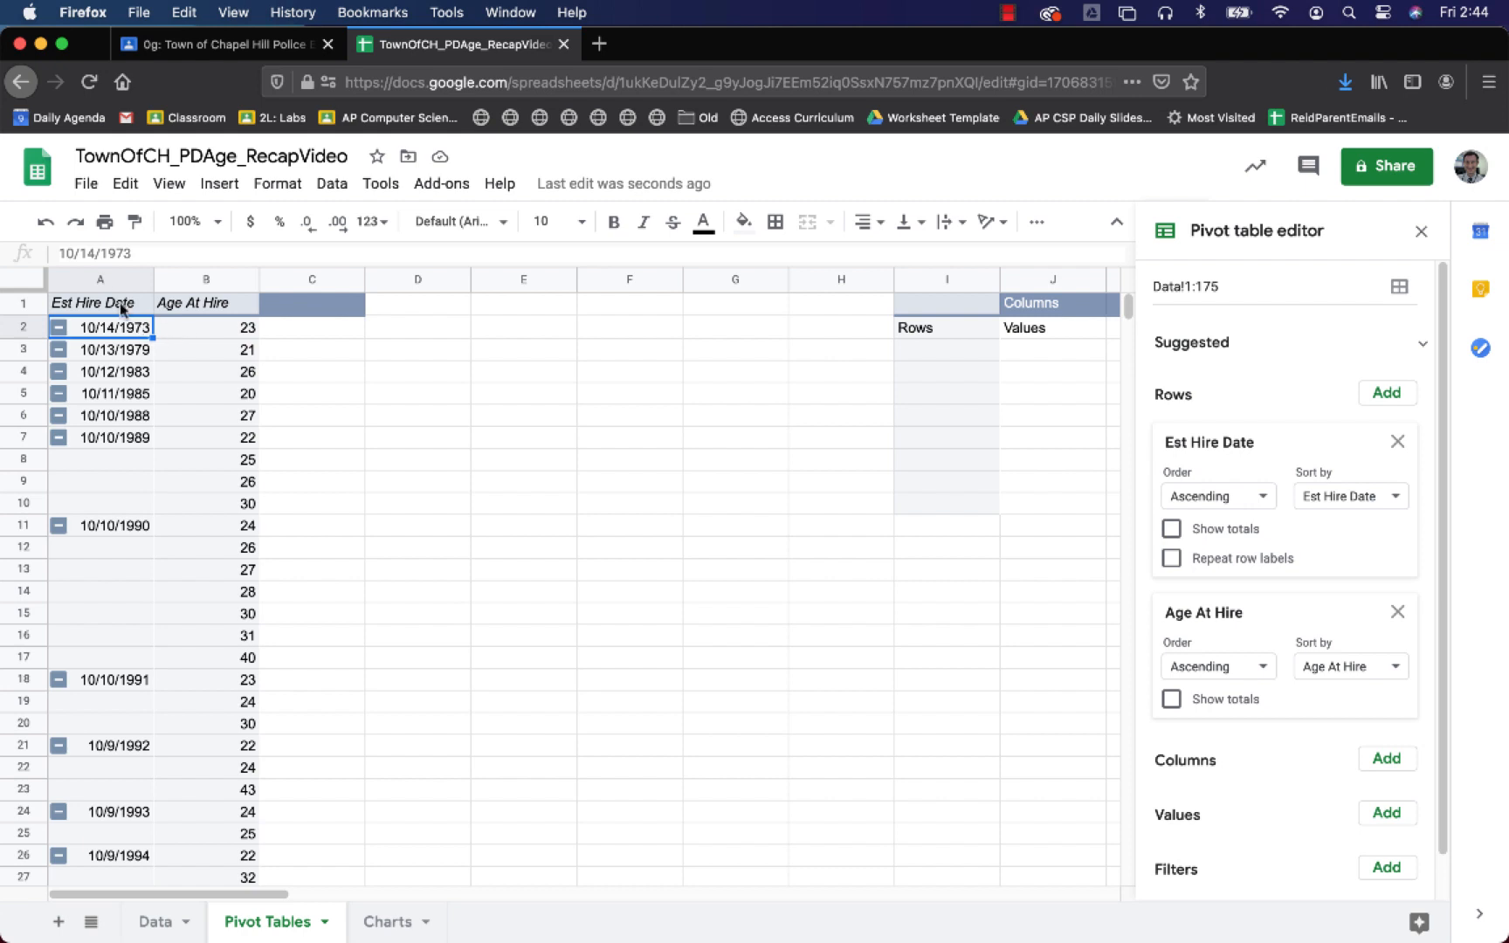
- Insert a chart from columns A and B, and place it in the empty space beside the first pivot table
{"action": "left_click_drag", "start_coordinate": [111, 282], "coordinate": [176, 284]}
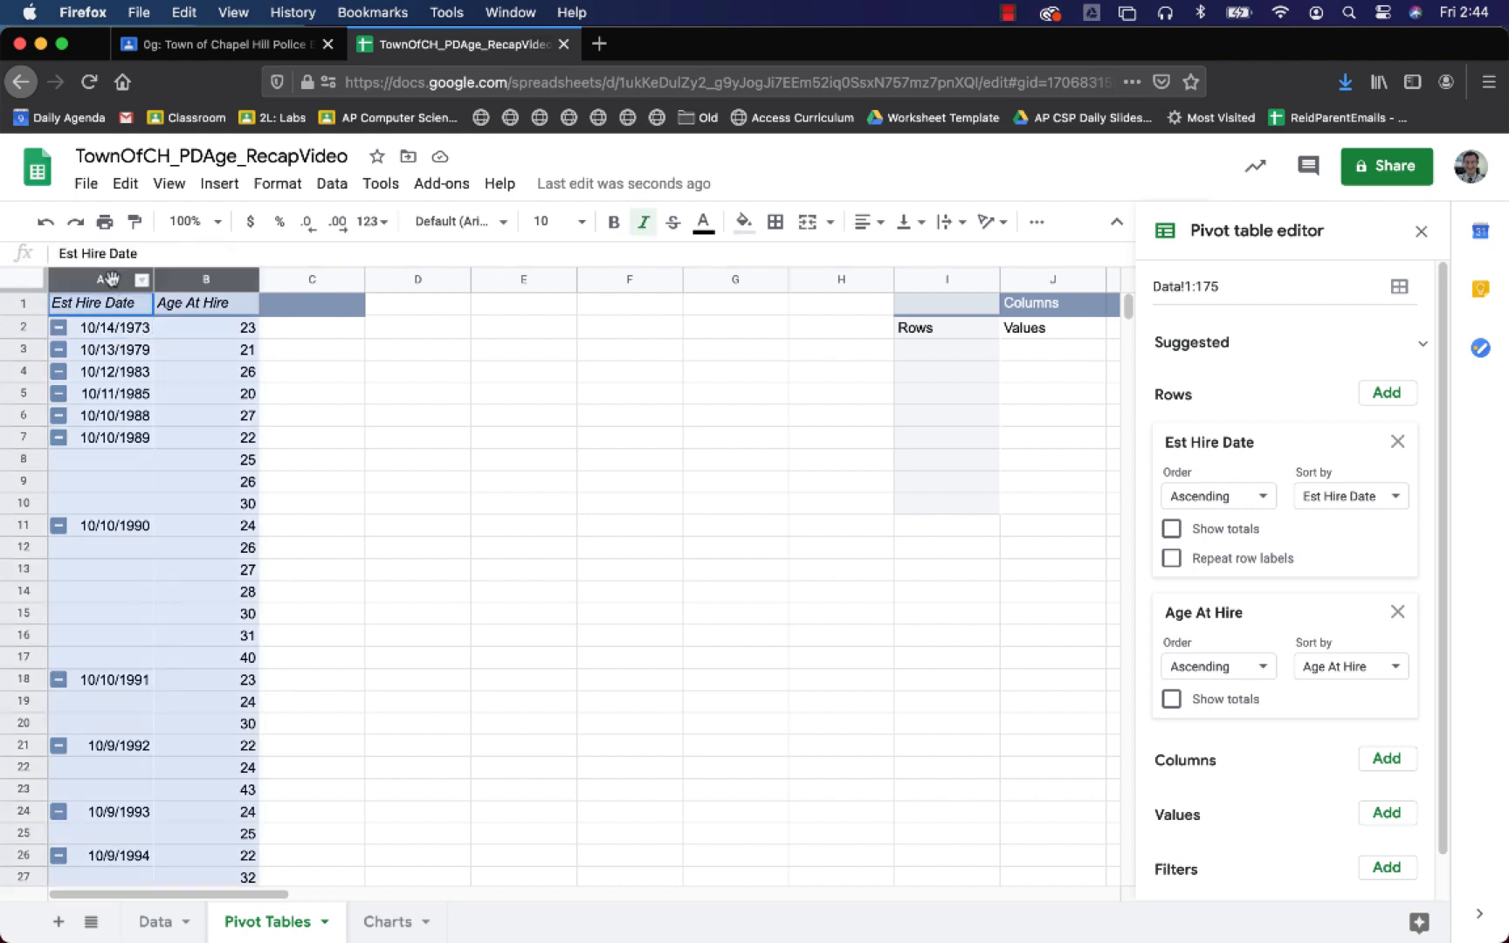
{"action": "left_click", "coordinate": [1034, 224]}
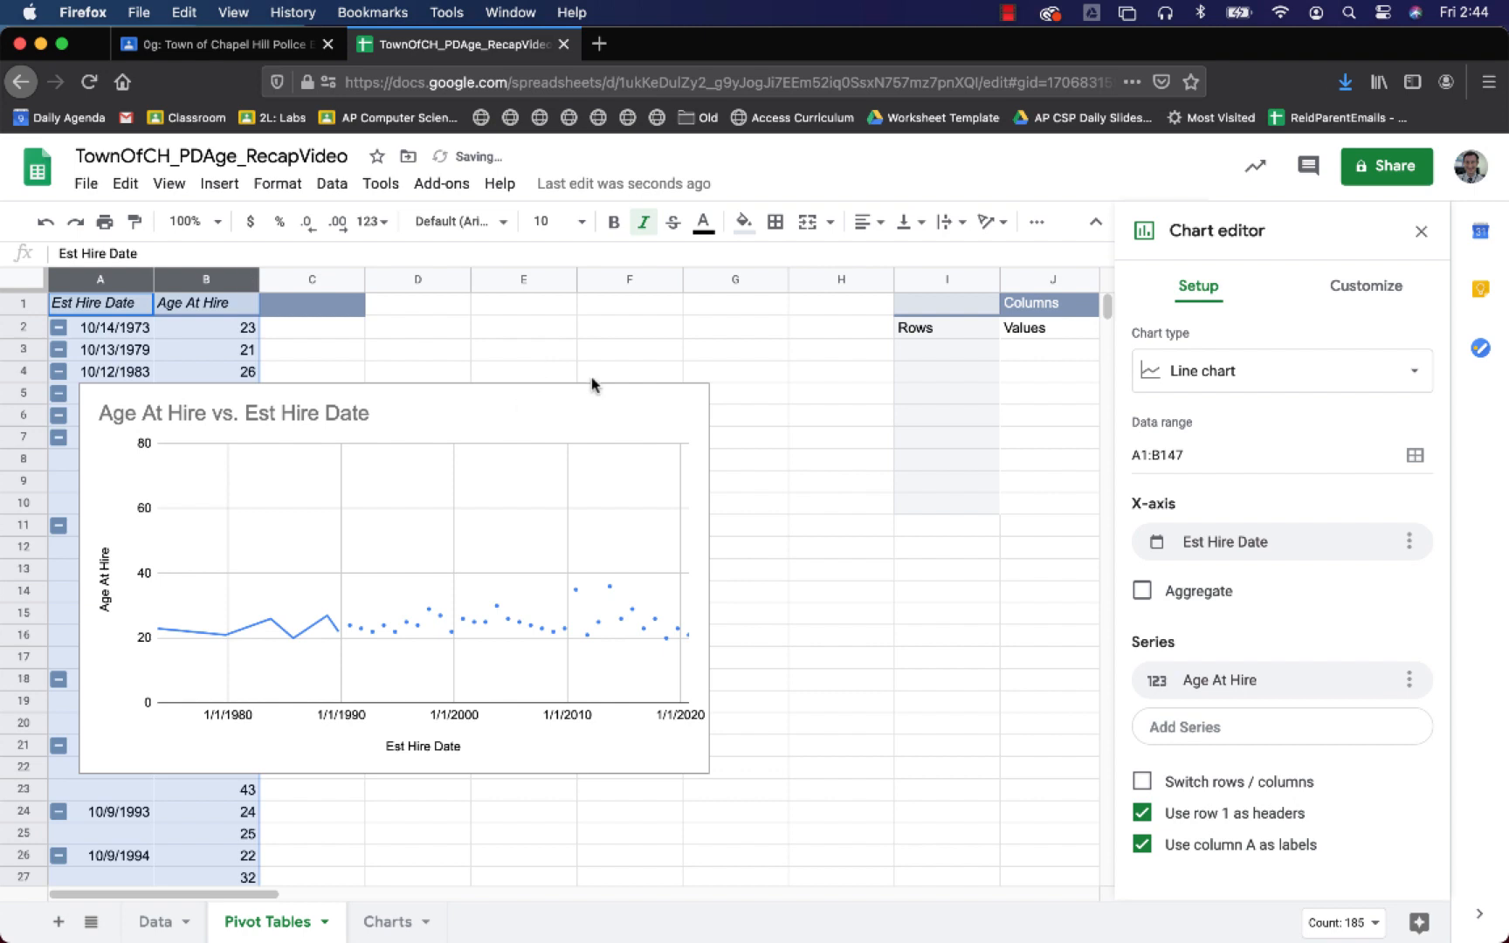
{"action": "left_click", "coordinate": [696, 451]}
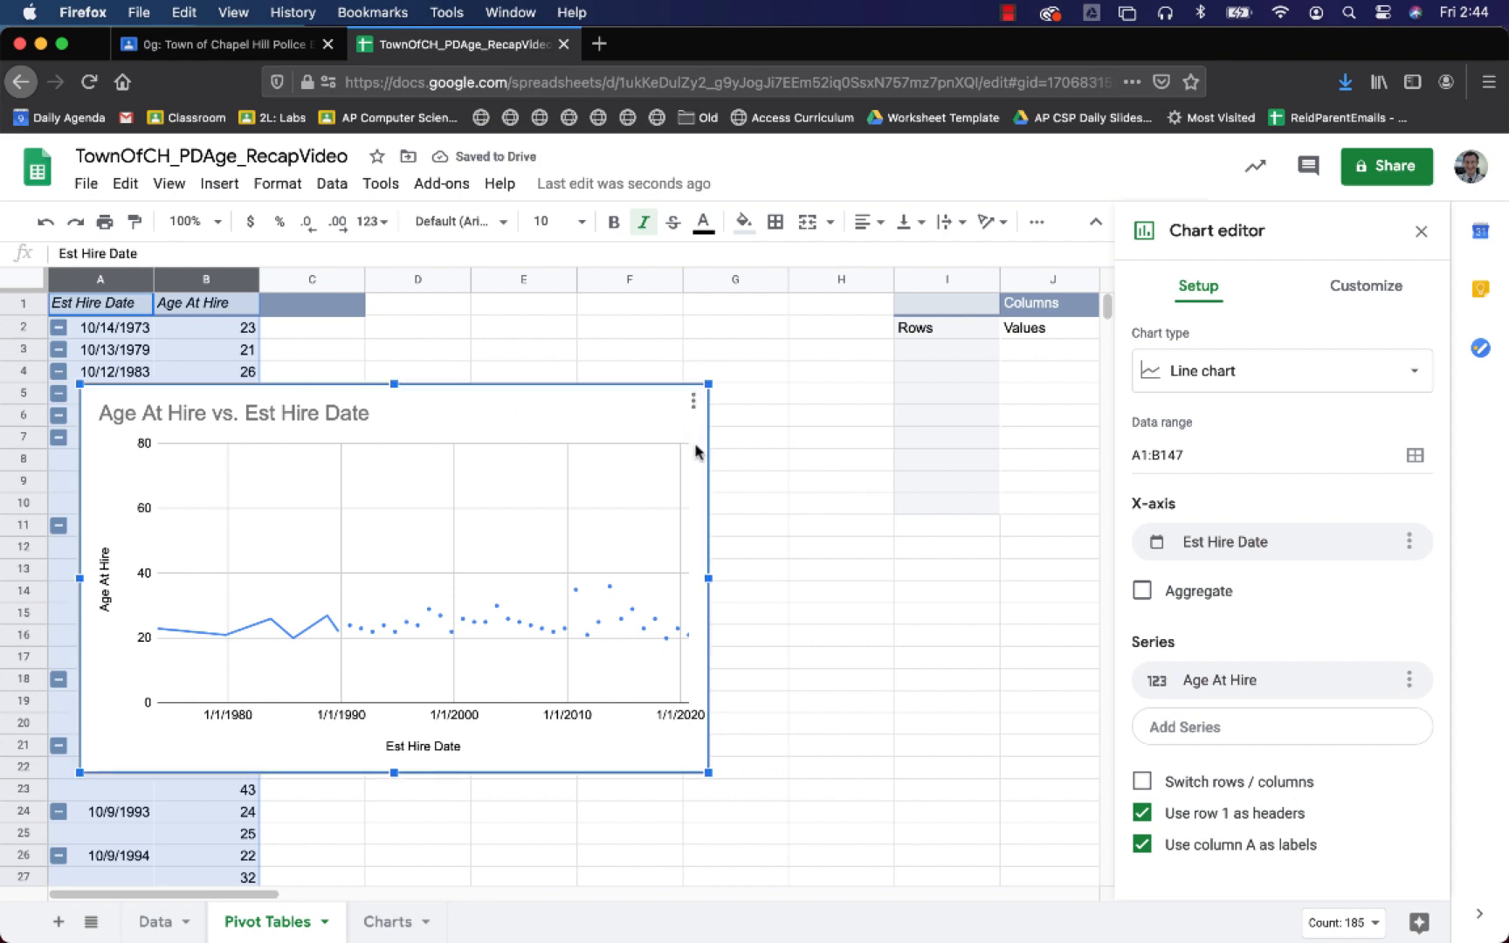
{"action": "left_click_drag", "start_coordinate": [696, 464], "coordinate": [998, 443]}
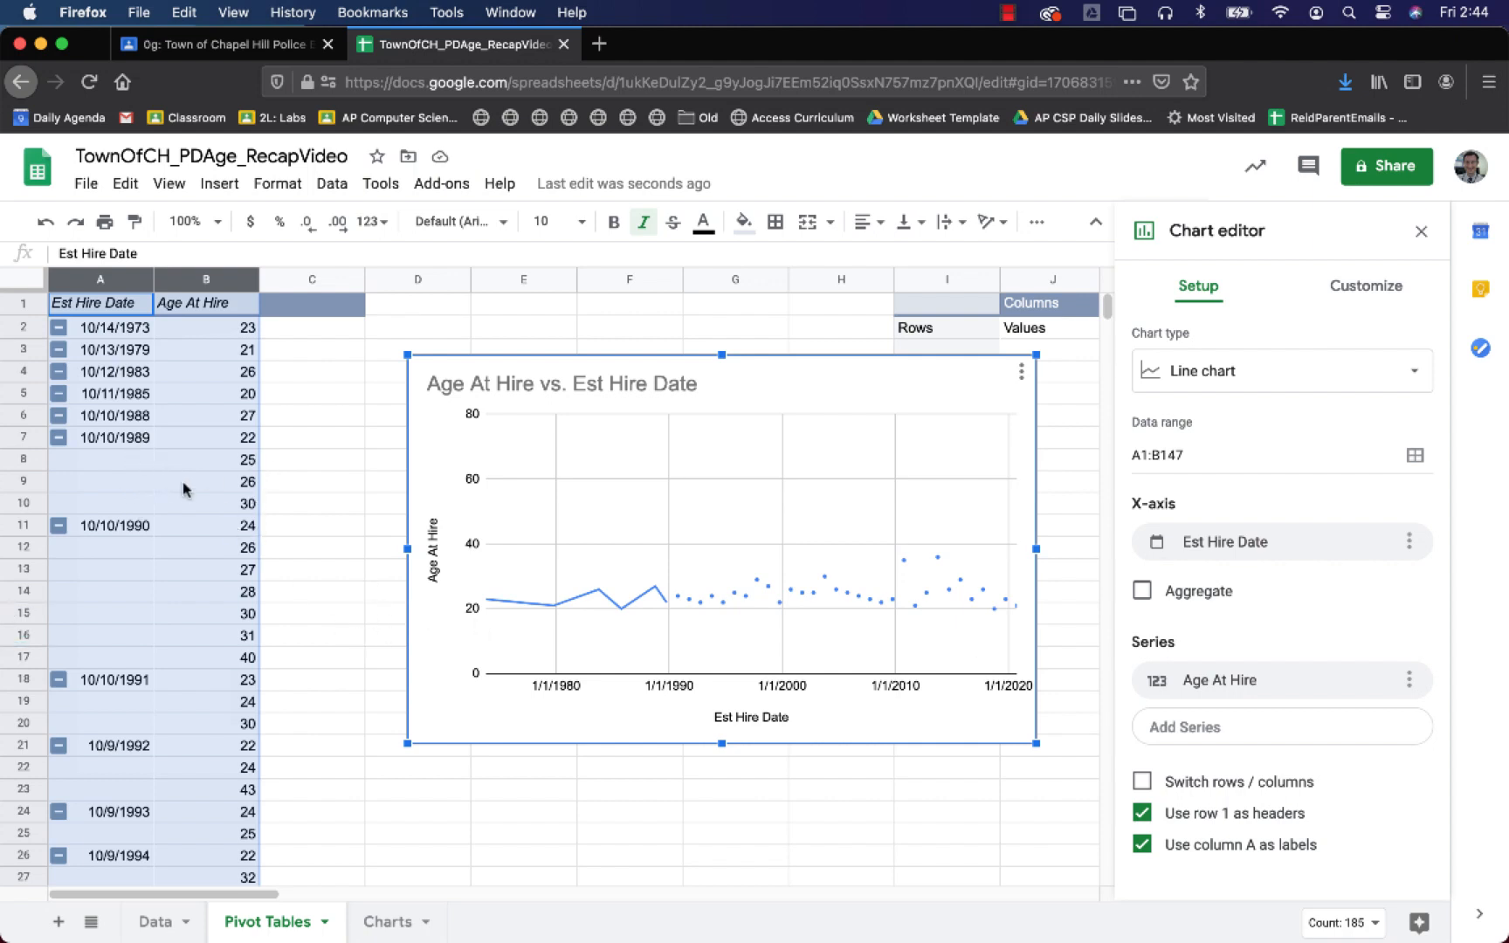
- Repeat the row labels for Est Hire Date in the pivot table, and change the chart type to Scatter chart
{"action": "left_click", "coordinate": [147, 441]}
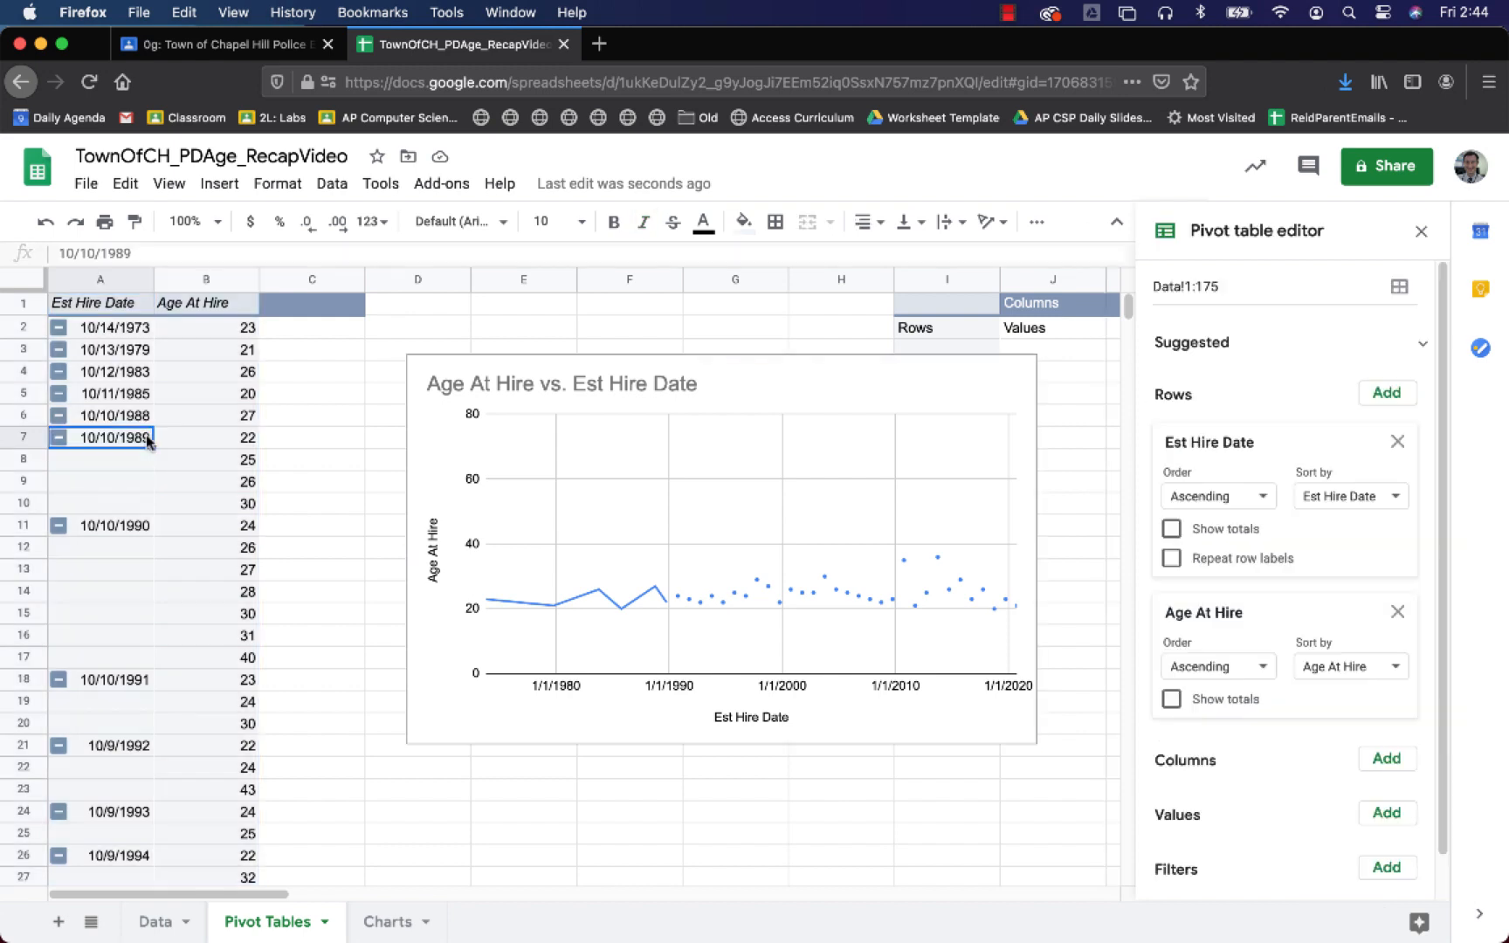
{"action": "left_click", "coordinate": [1171, 560]}
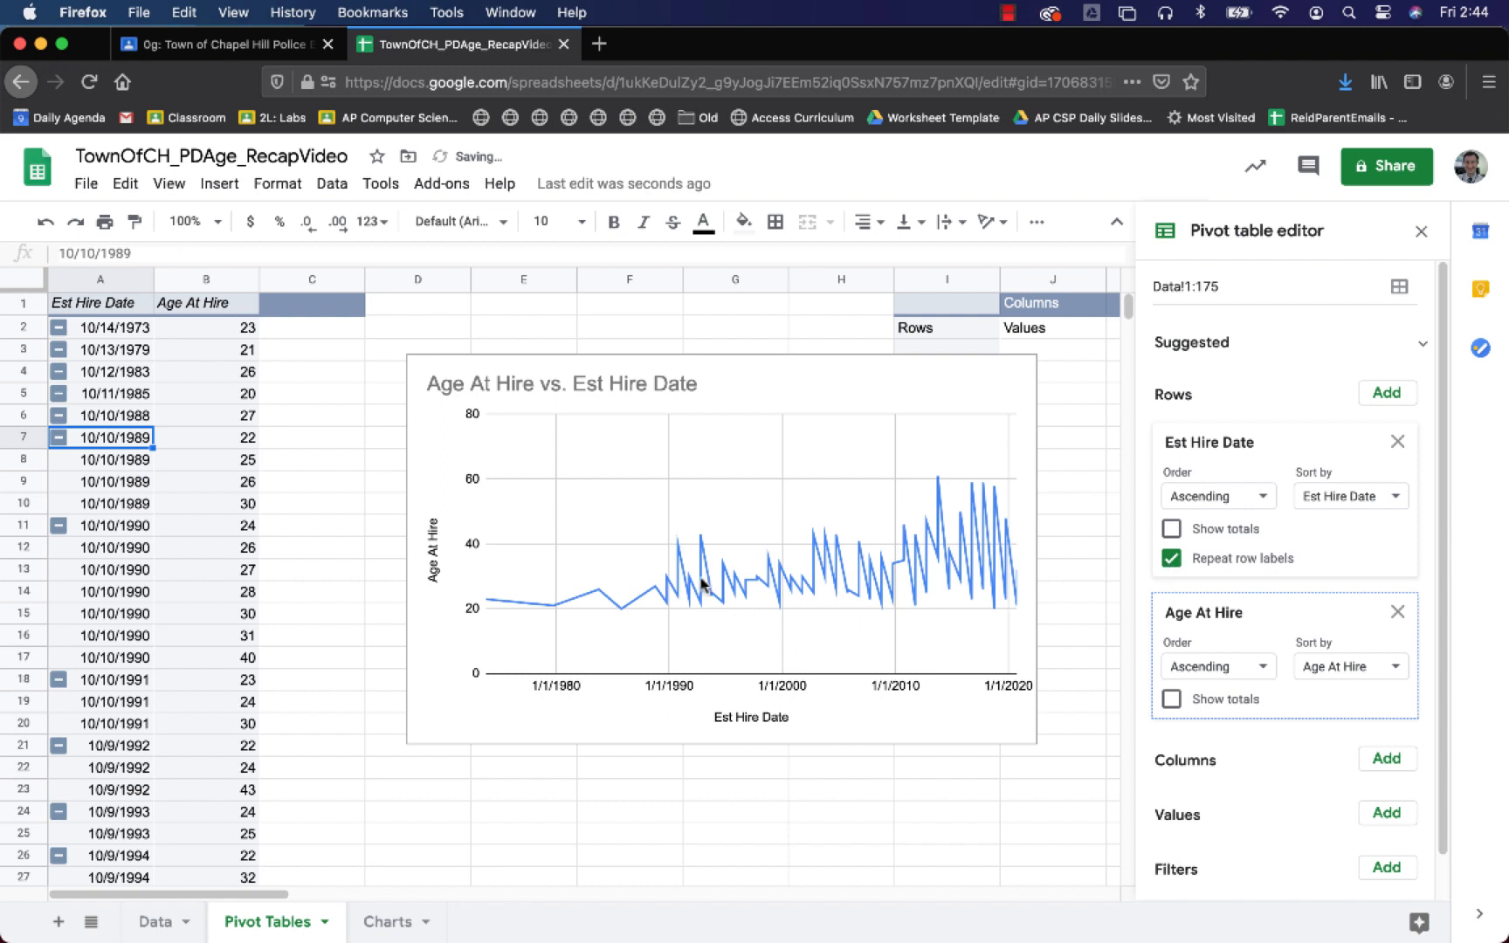
{"action": "double_click", "coordinate": [691, 384]}
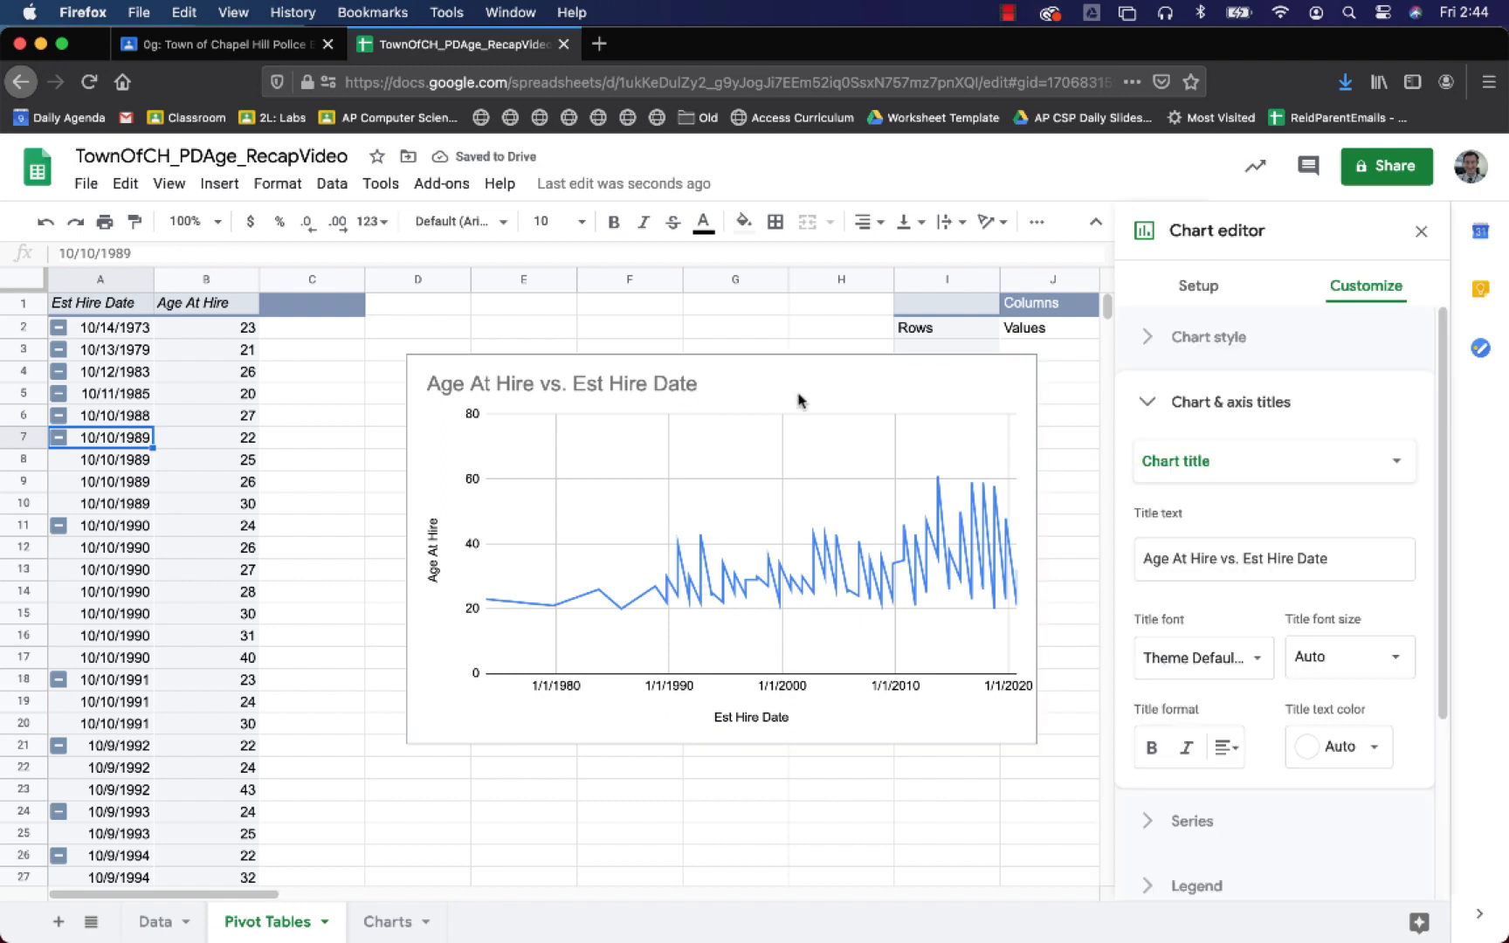
{"action": "left_click", "coordinate": [1198, 287]}
{"action": "left_click", "coordinate": [1209, 372]}
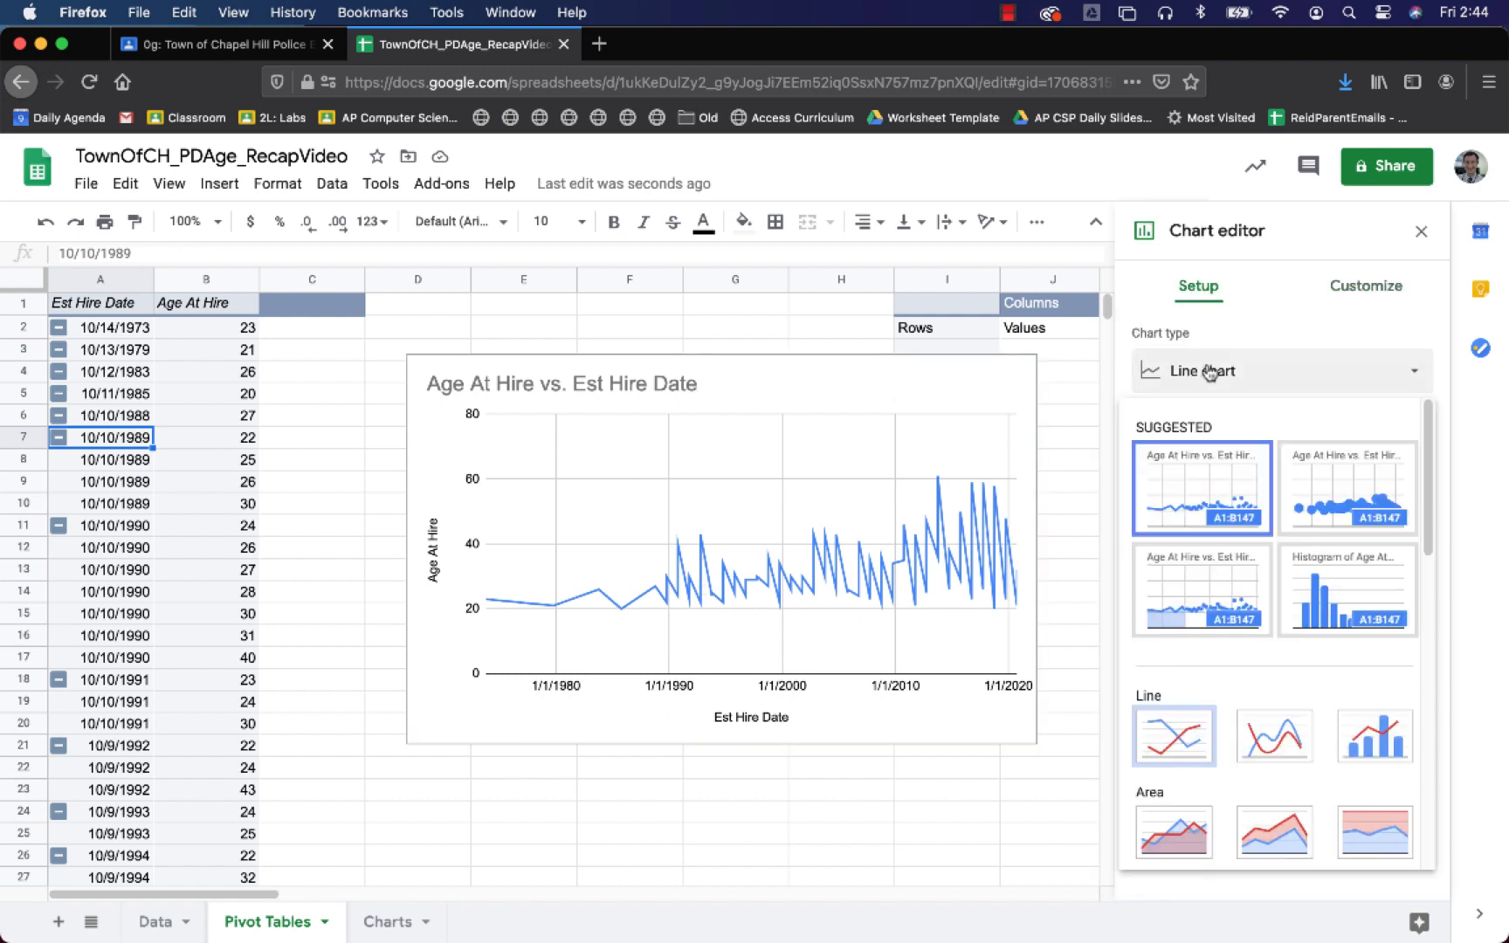
{"action": "left_click", "coordinate": [1321, 504]}
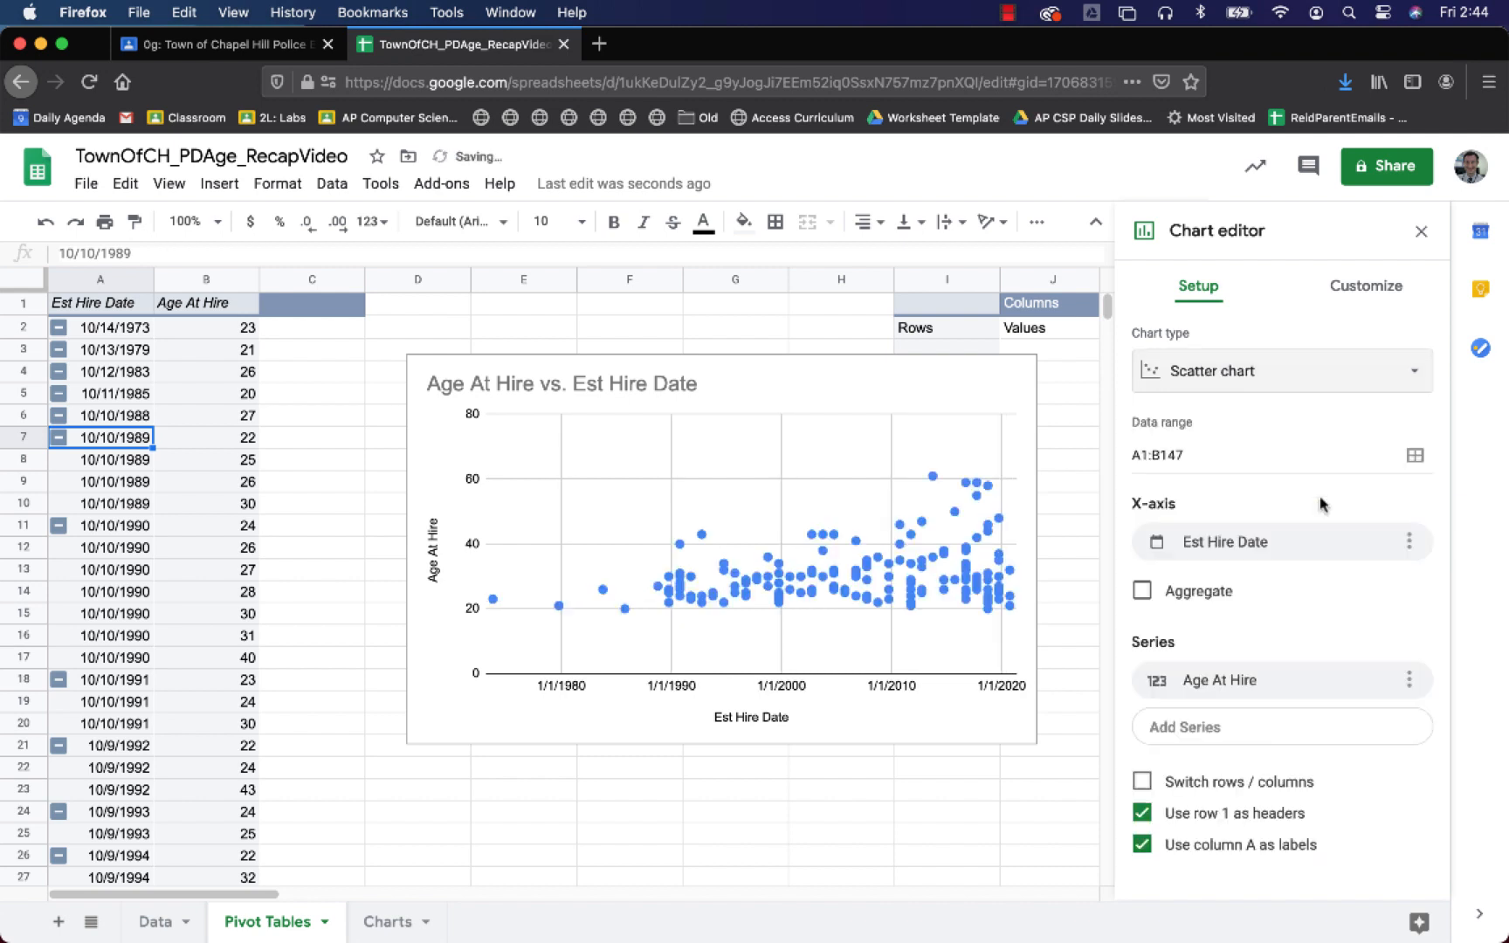
- Add a linear trendline to the scatter chart's Age At Hire series and show its R² value
{"action": "left_click", "coordinate": [1353, 291]}
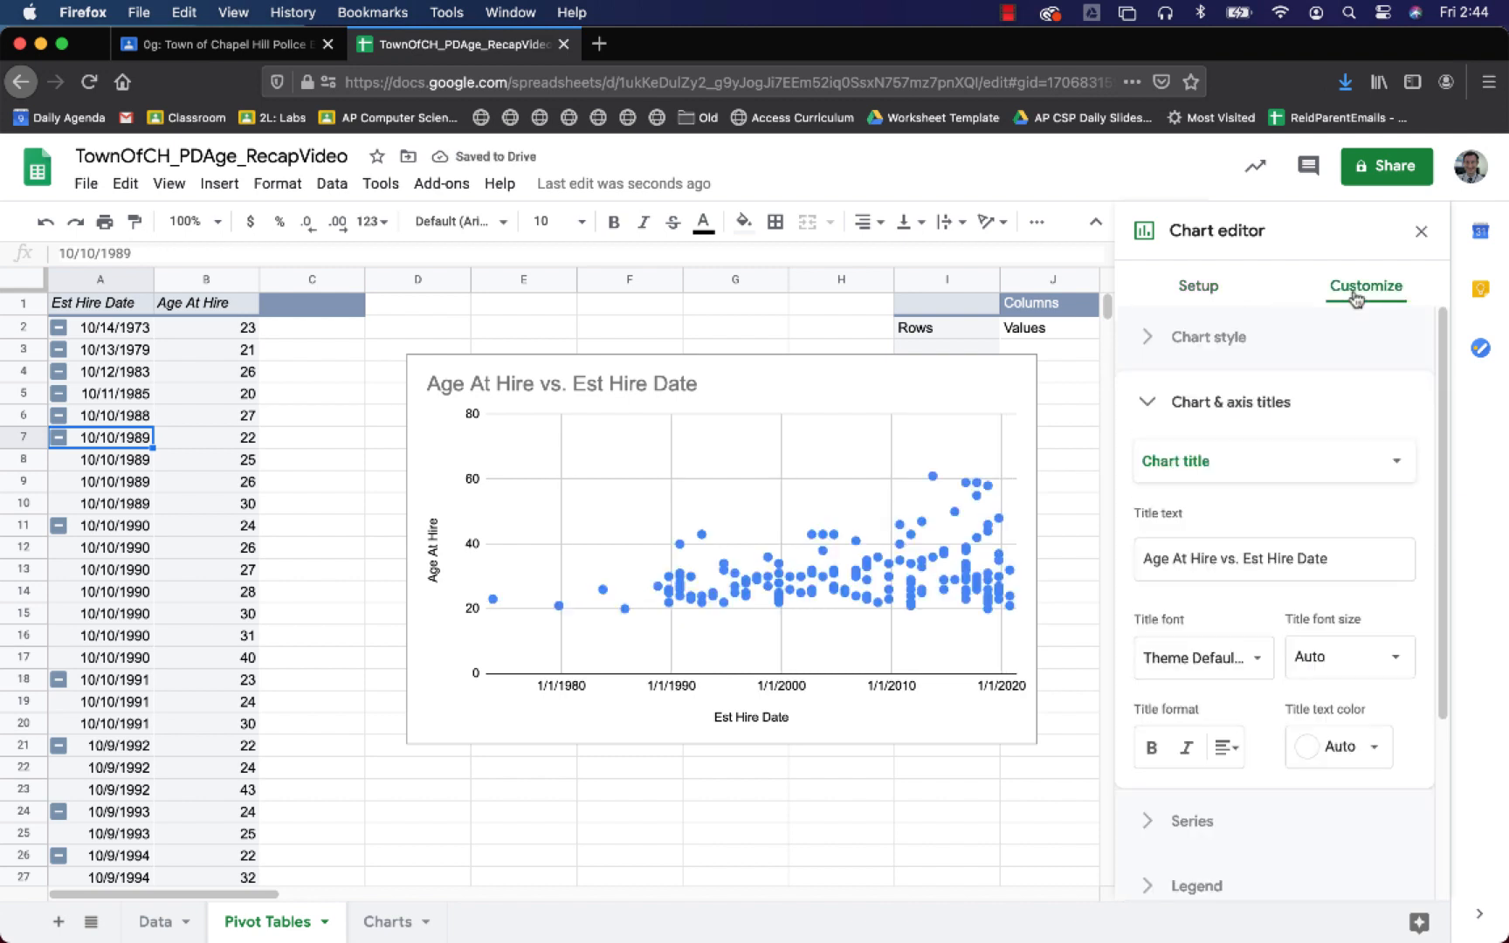
{"action": "left_click", "coordinate": [1212, 415]}
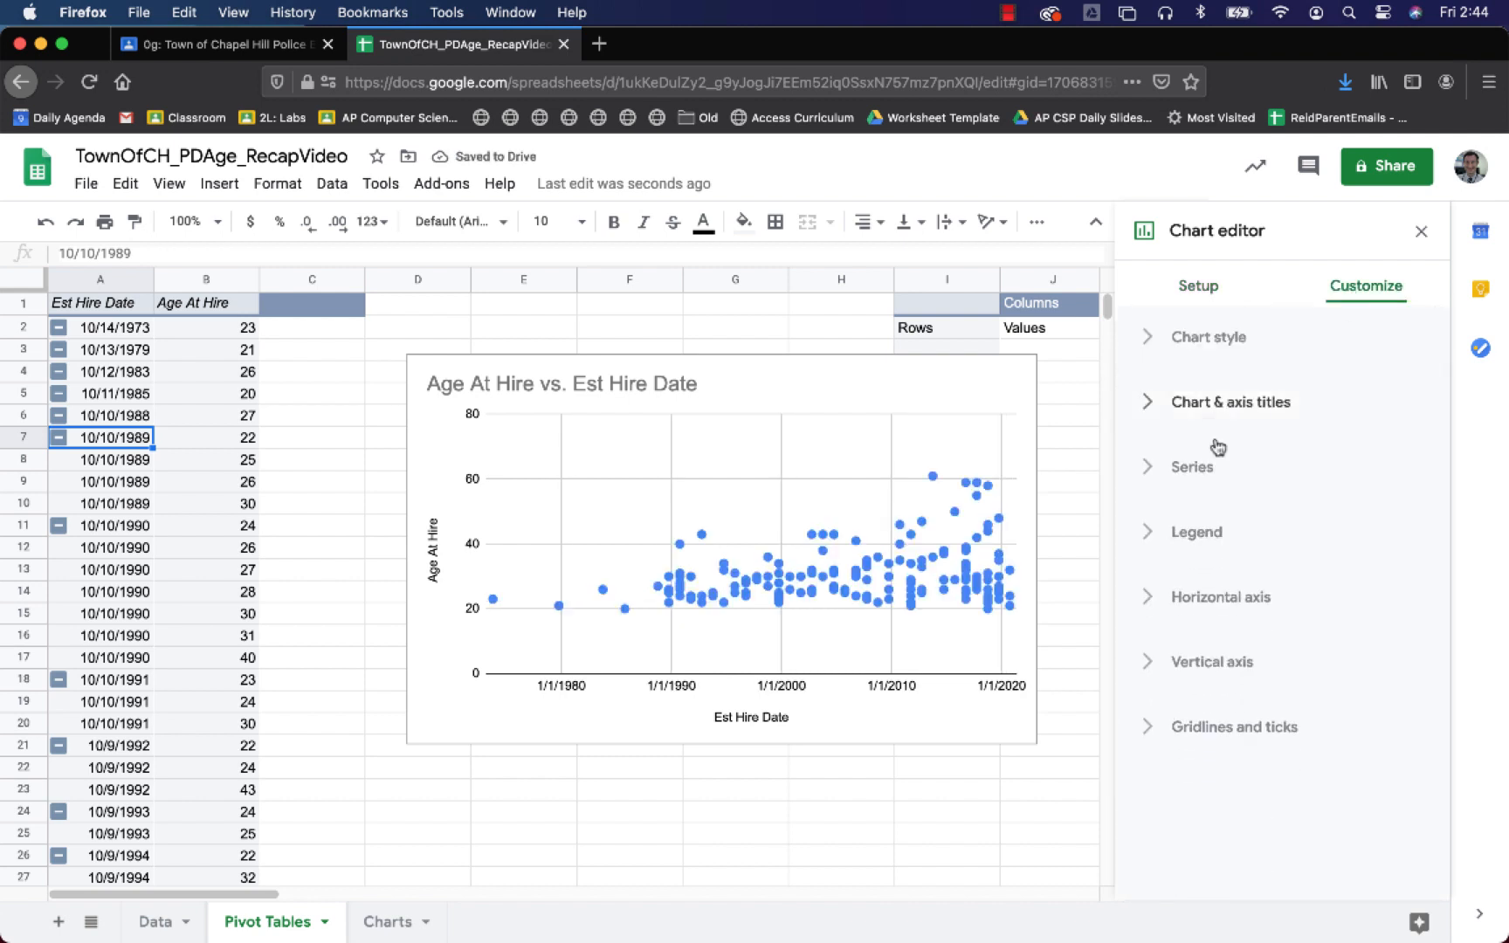
{"action": "left_click", "coordinate": [1206, 474]}
{"action": "scroll", "coordinate": [1198, 718], "scroll_direction": "down", "scroll_amount": 5}
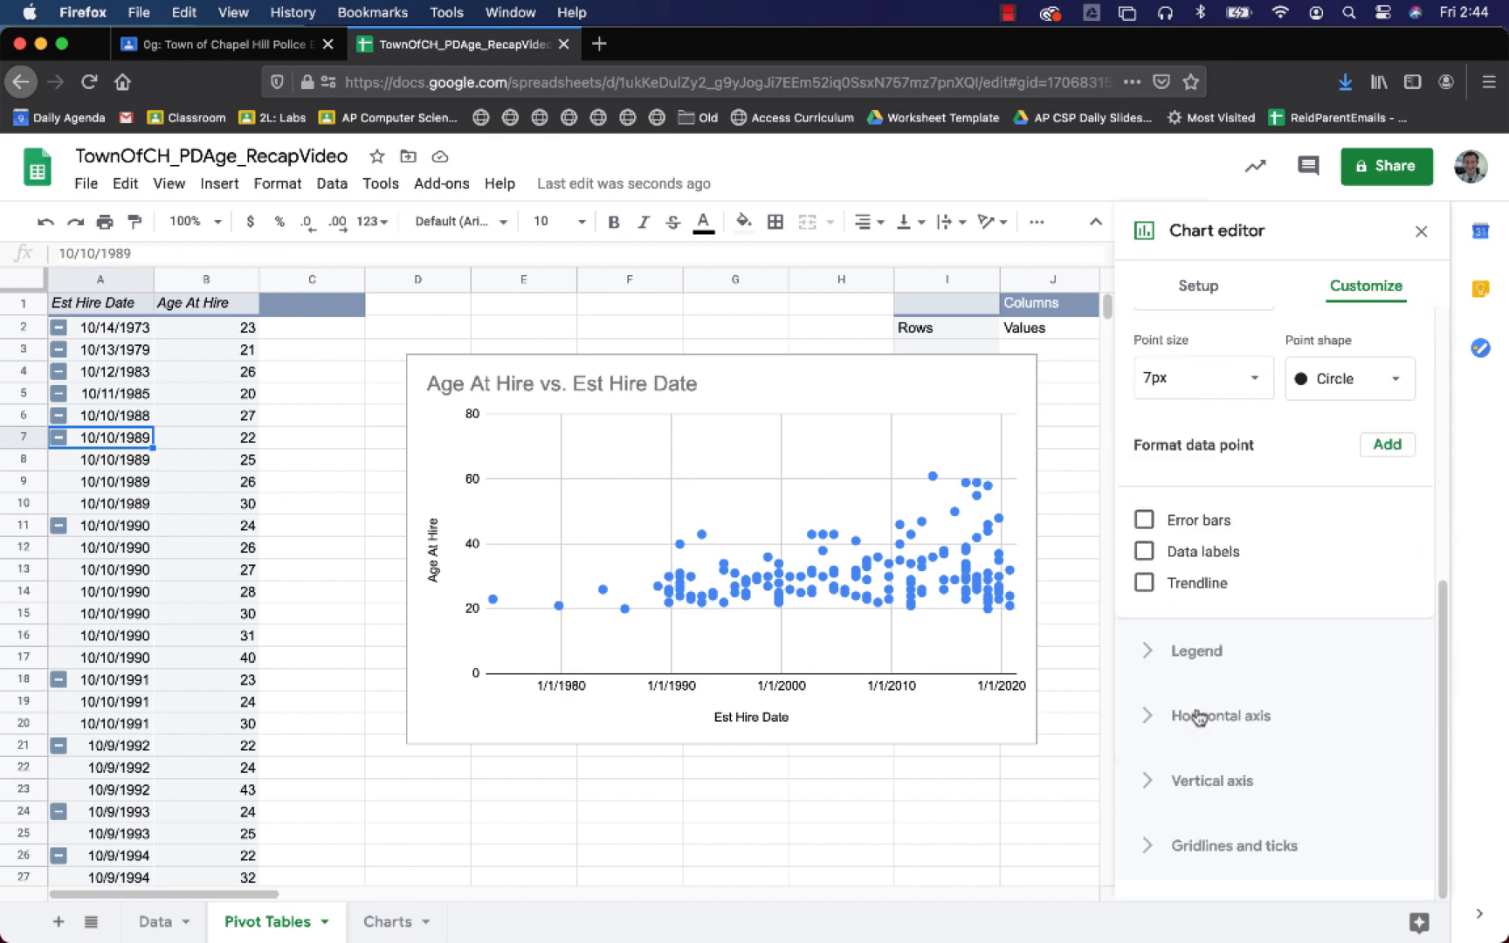
{"action": "left_click", "coordinate": [1203, 583]}
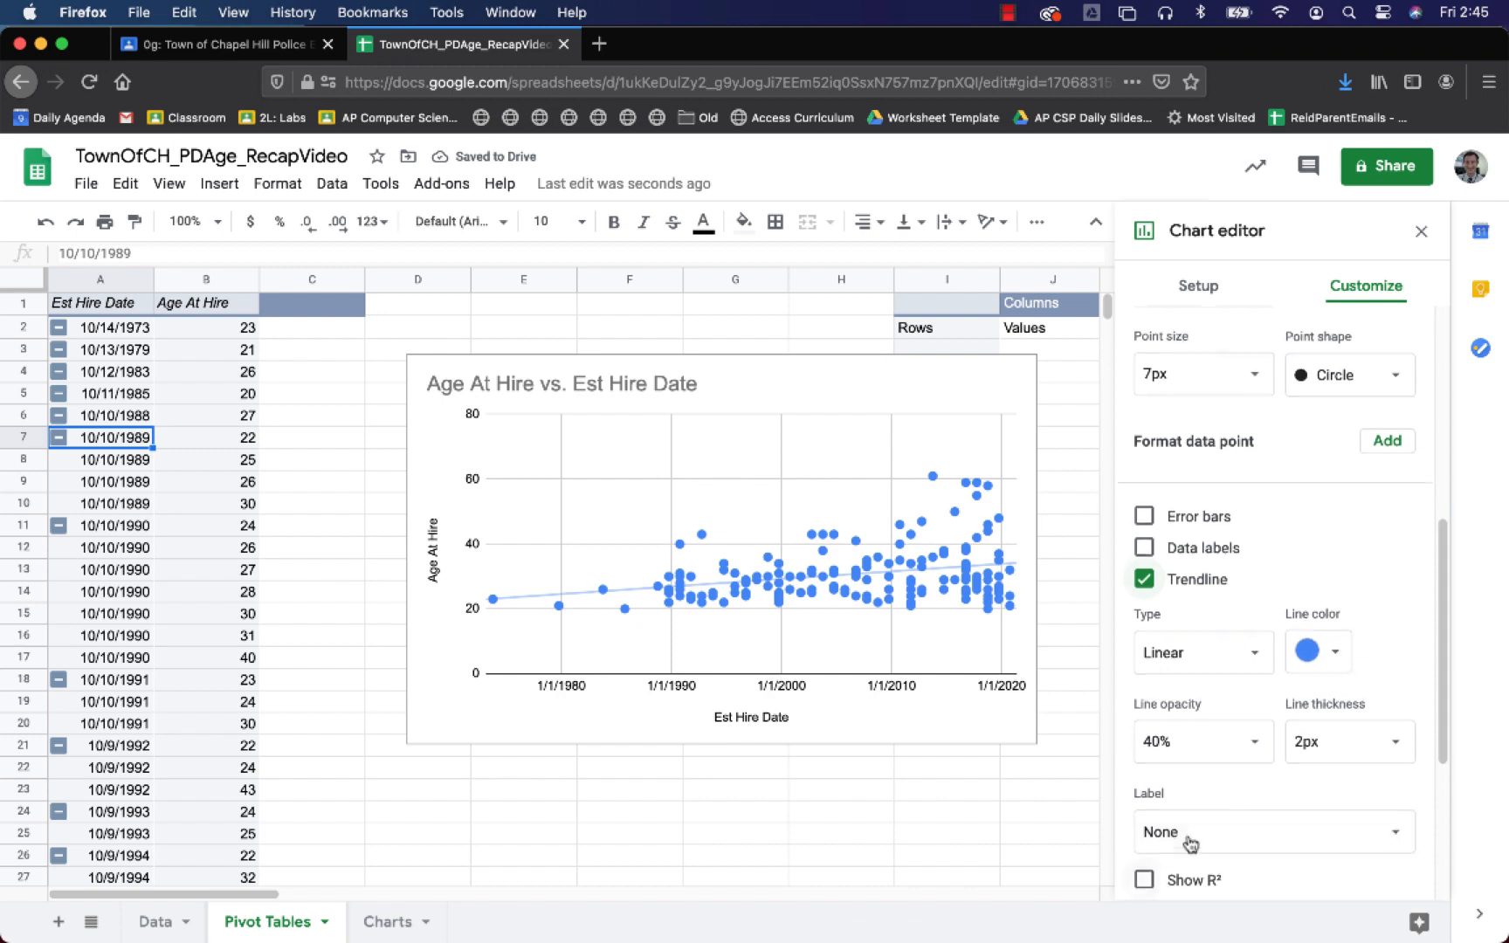
{"action": "scroll", "coordinate": [1186, 856], "scroll_direction": "down", "scroll_amount": 1}
{"action": "left_click", "coordinate": [1168, 865]}
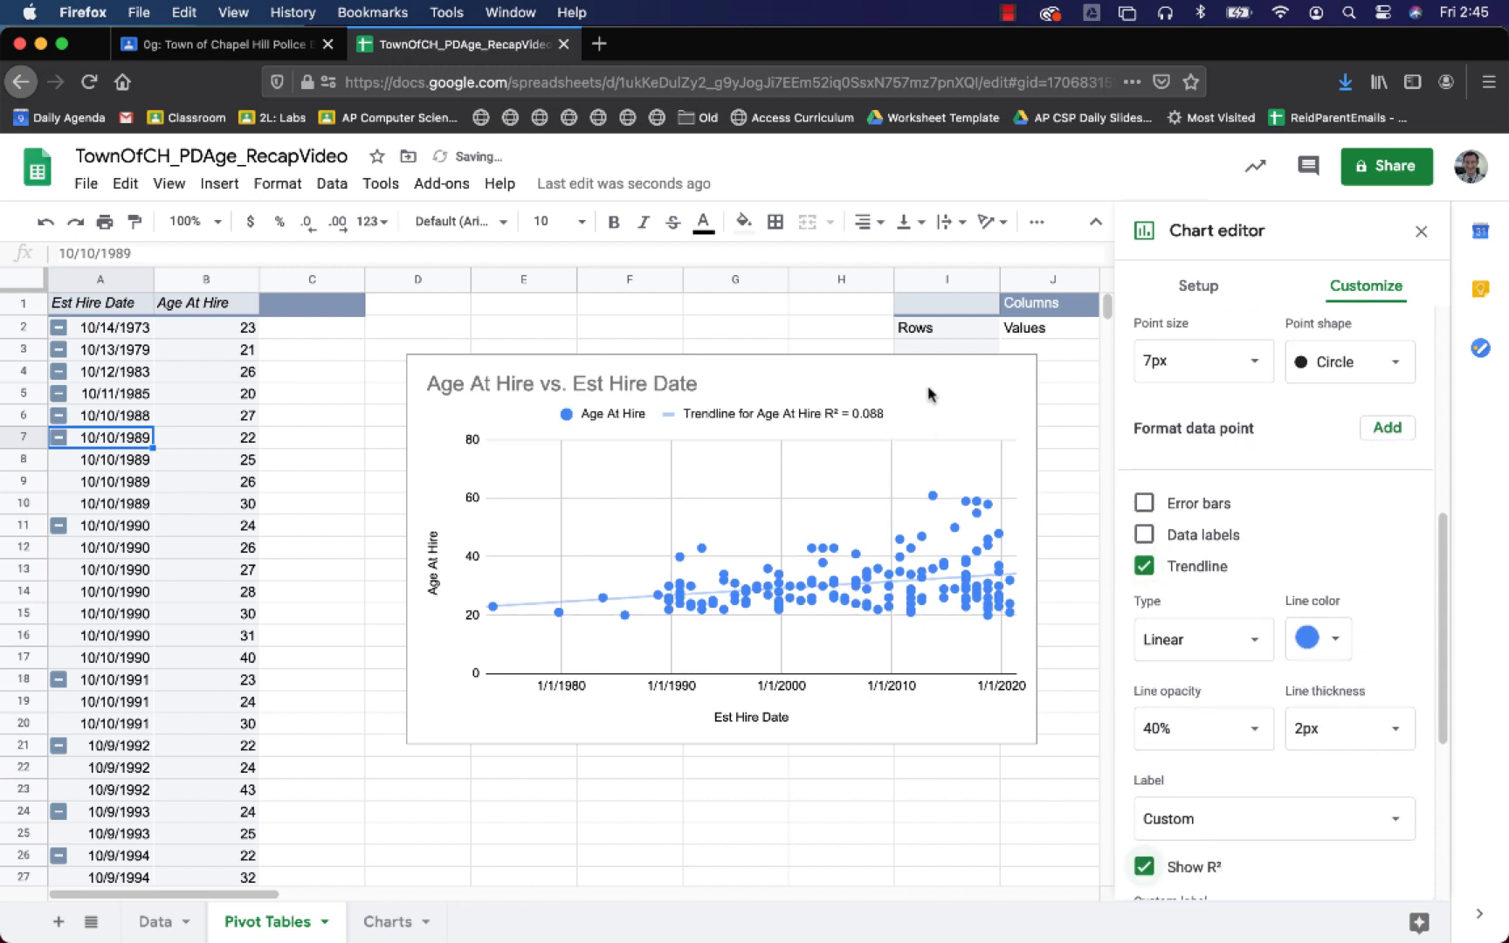
- Paste the Age At Hire vs. Est Hire Date scatter chart onto the Charts sheet
{"action": "left_click", "coordinate": [831, 383]}
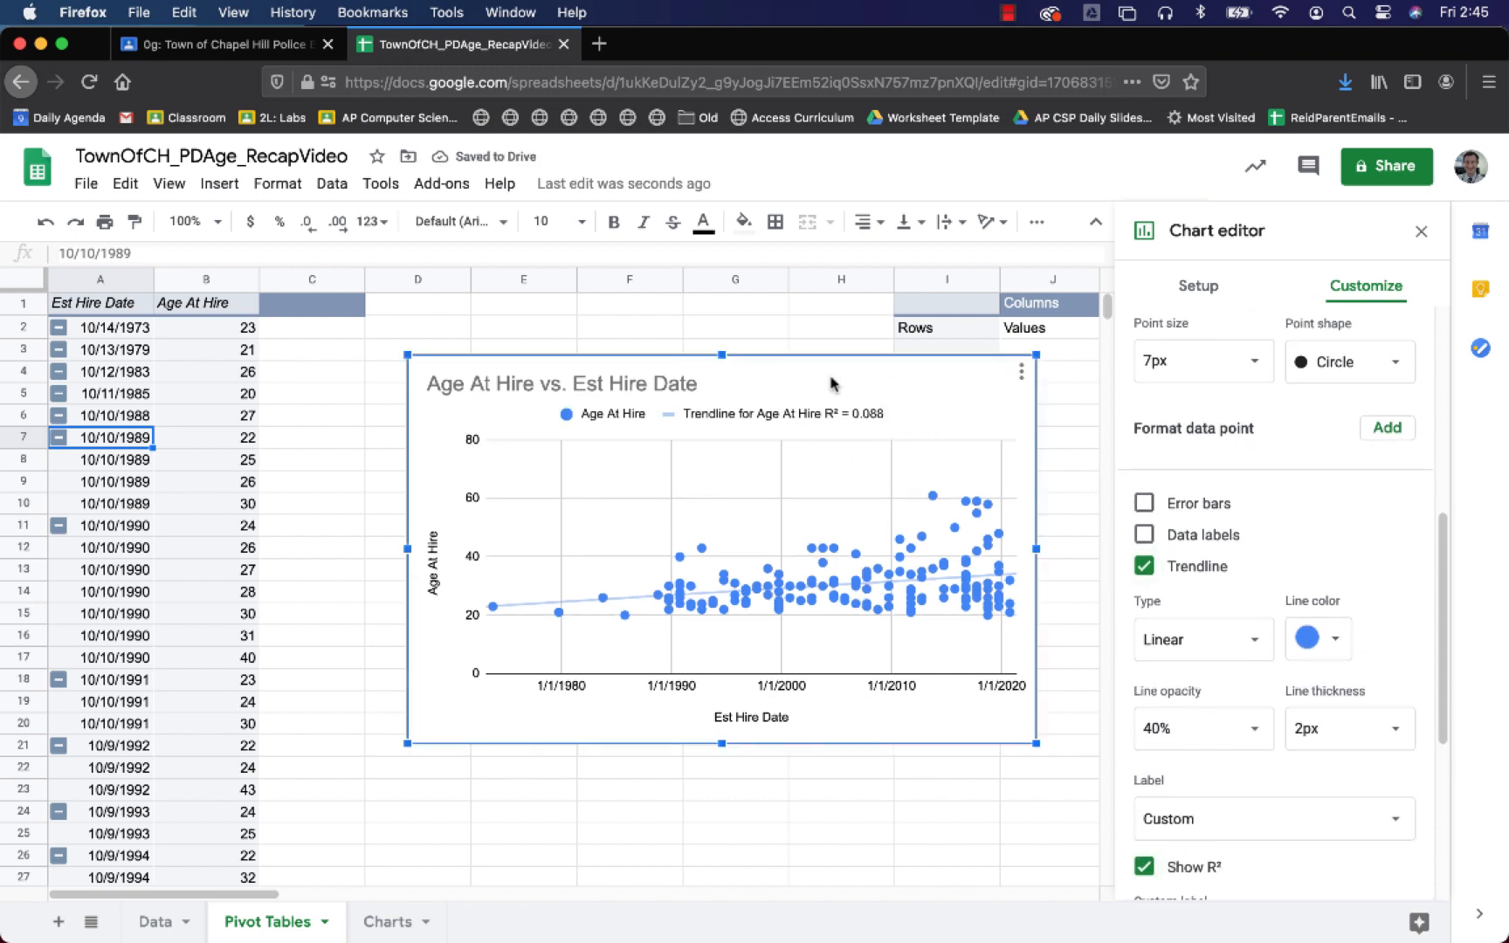
{"action": "key", "text": "super+x"}
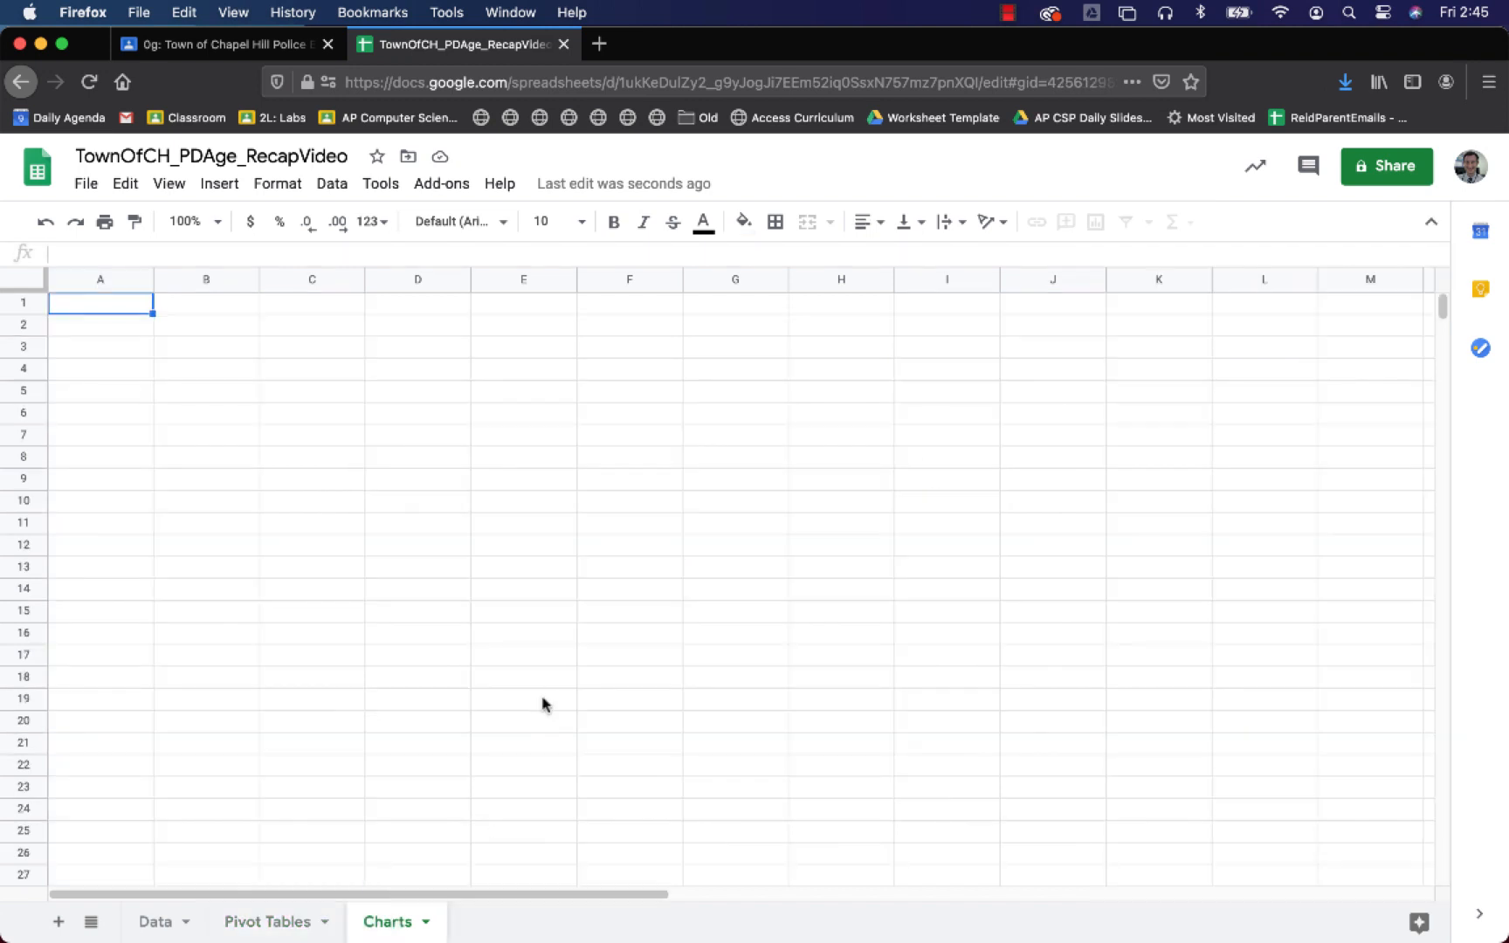
{"action": "key", "text": "super+v"}
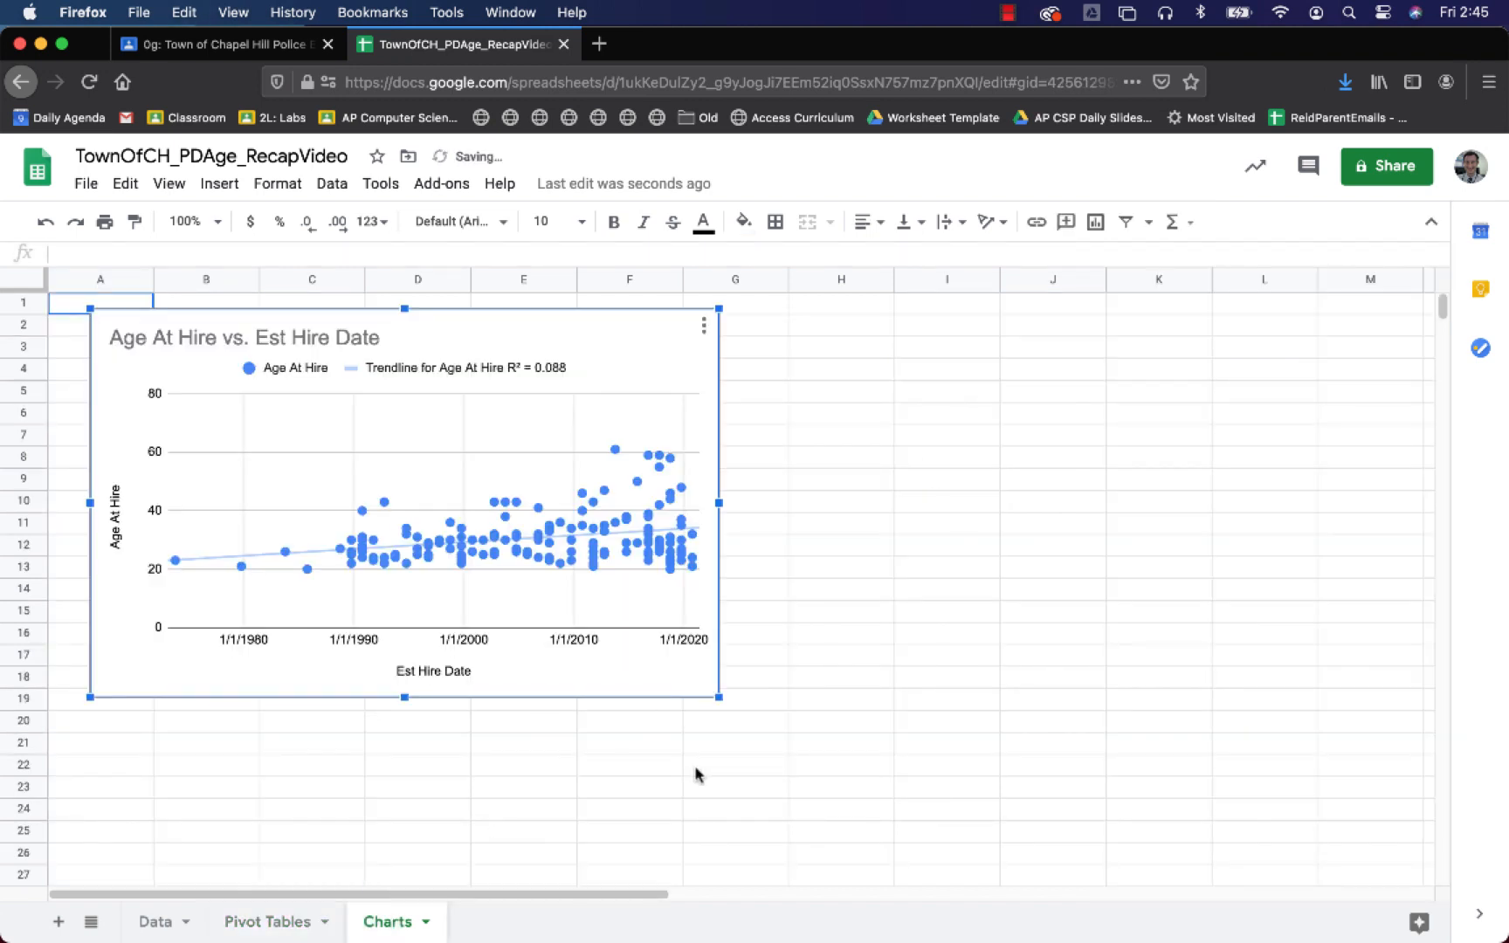
- Delete the original scatter chart from the Pivot Tables sheet
{"action": "left_click", "coordinate": [276, 926]}
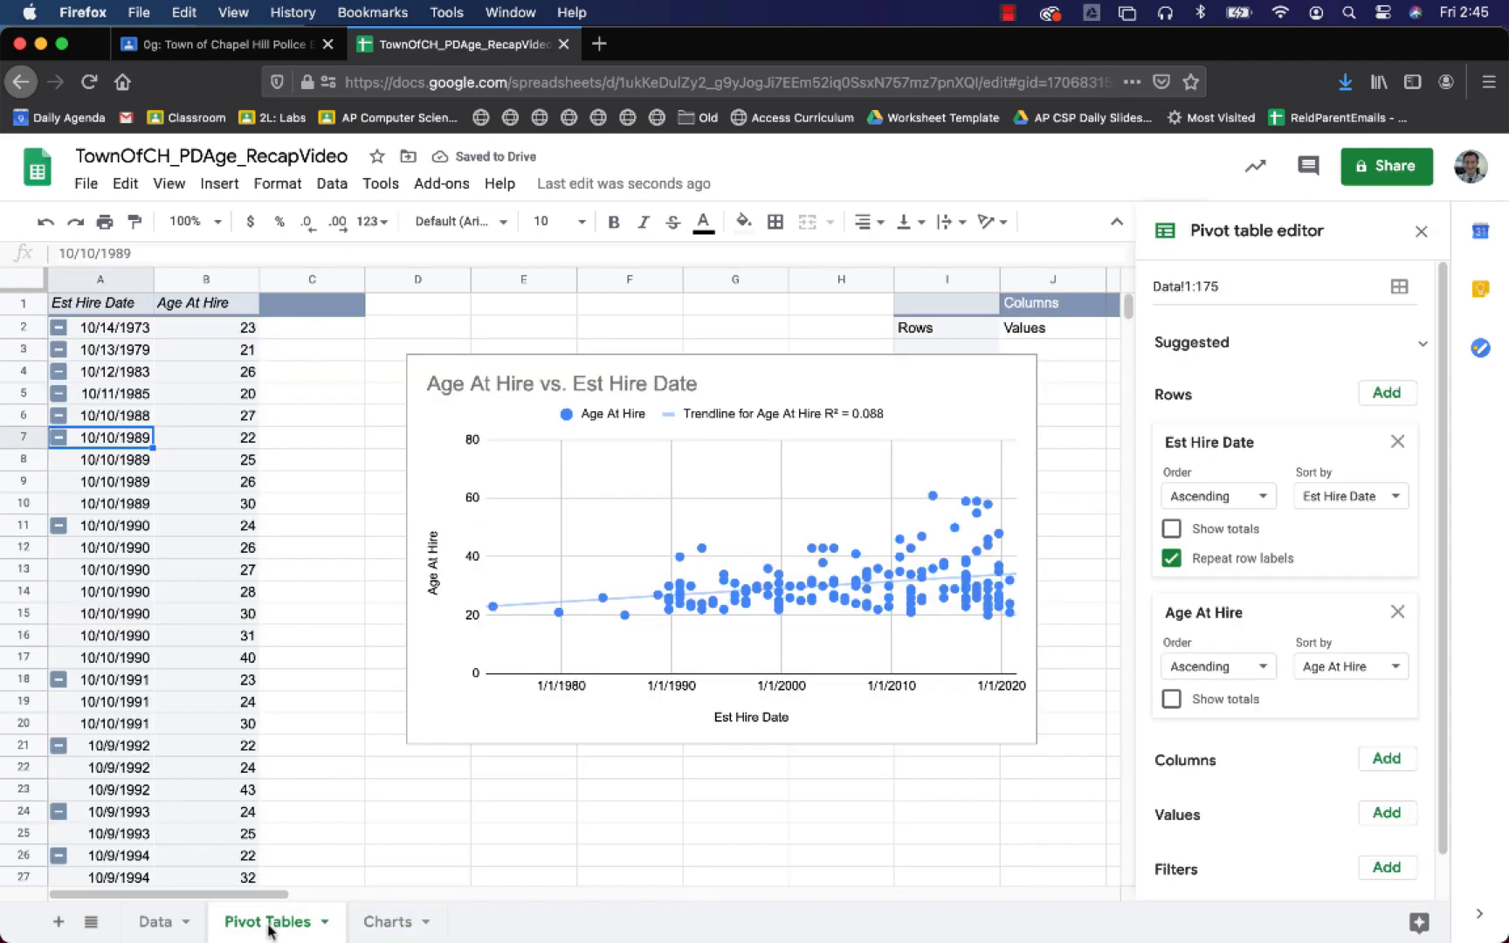
{"action": "left_click", "coordinate": [463, 616]}
{"action": "key", "text": "Delete"}
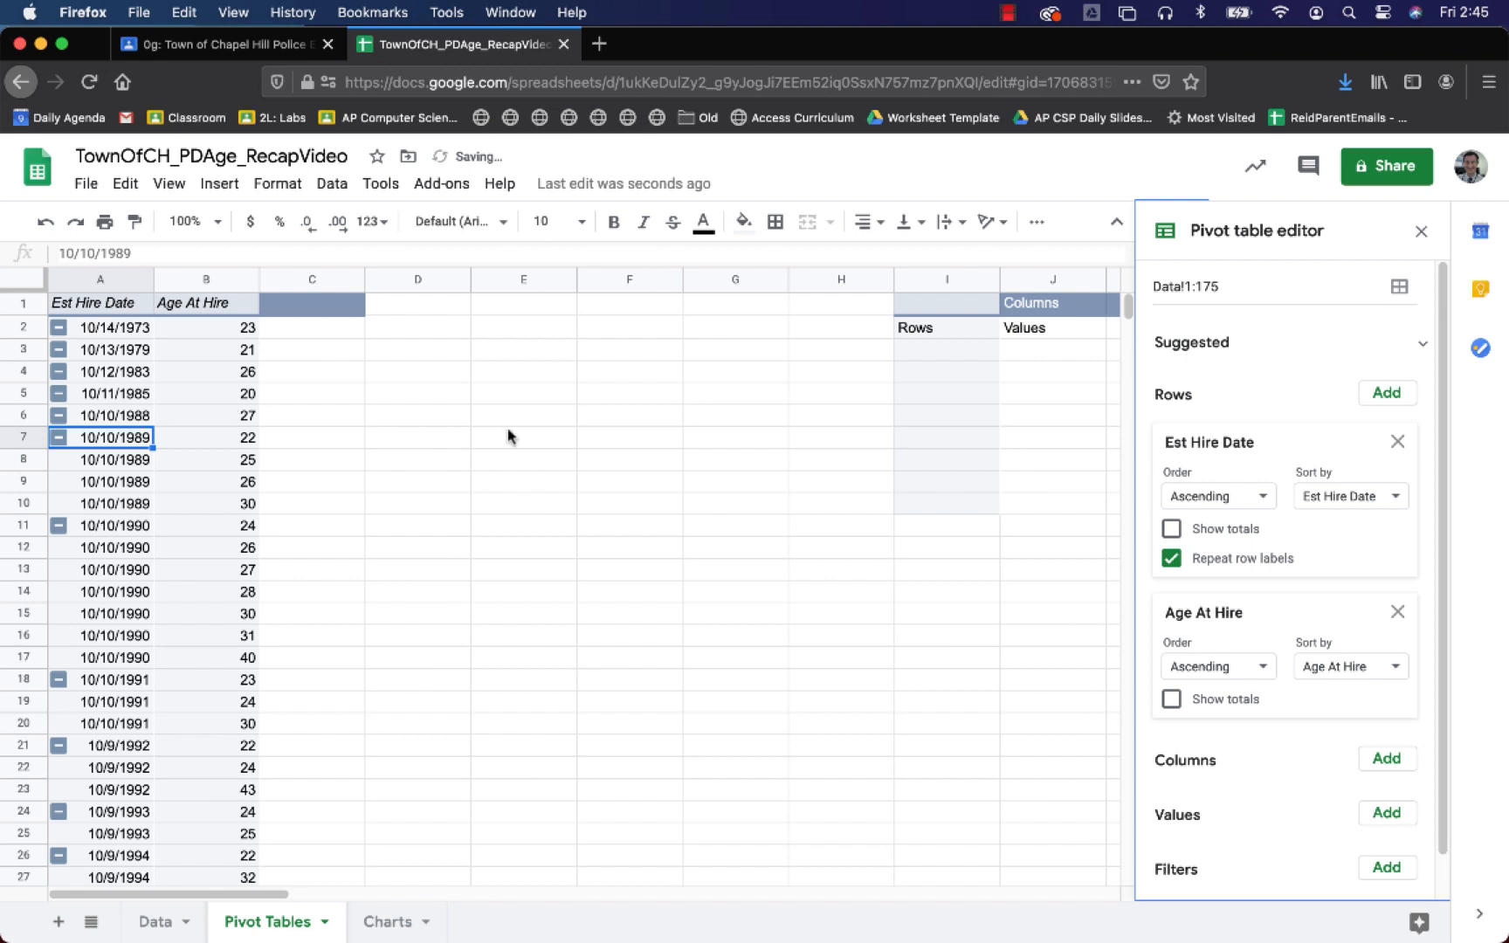
- View the pasted chart on the Charts sheet, and return to the empty pivot table at I1 on the Pivot Tables sheet
{"action": "scroll", "coordinate": [508, 437], "scroll_direction": "right", "scroll_amount": 4}
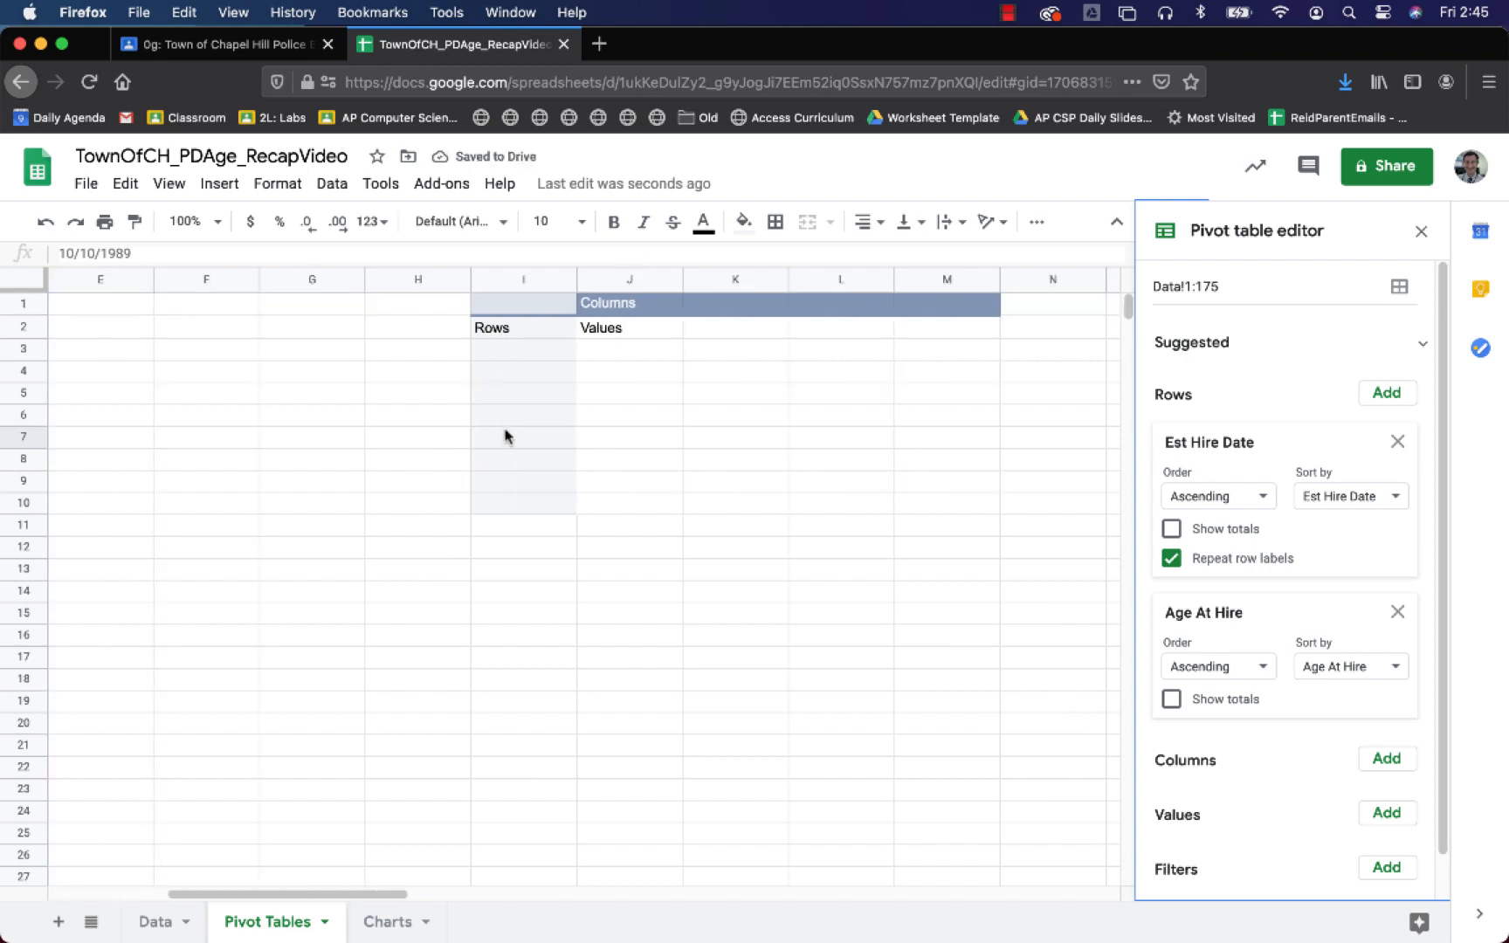
{"action": "left_click", "coordinate": [384, 922]}
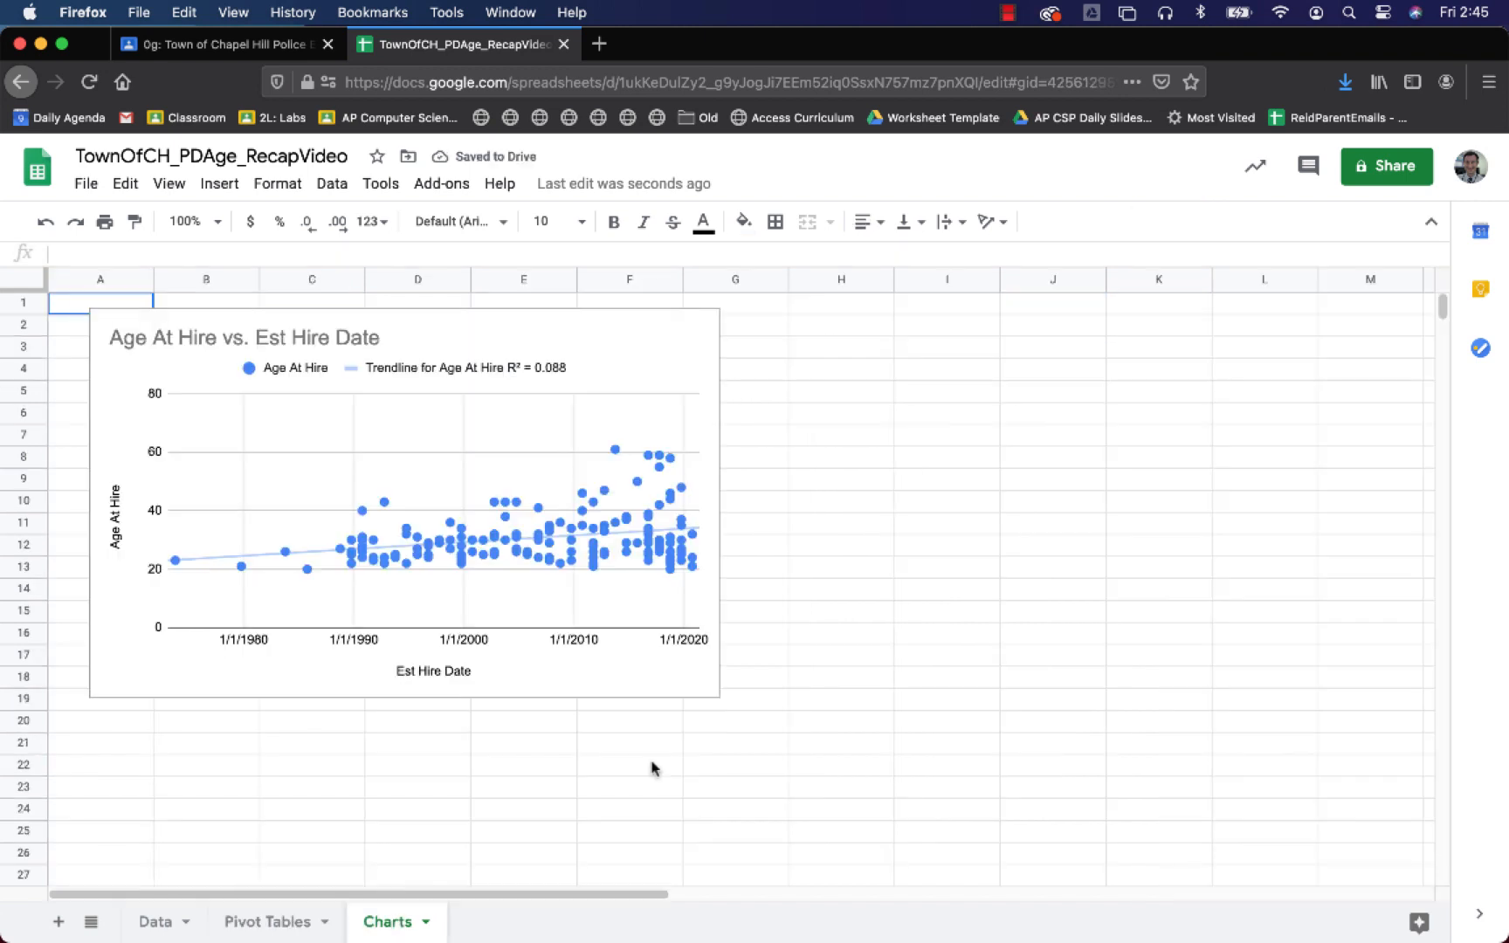
{"action": "left_click", "coordinate": [301, 924]}
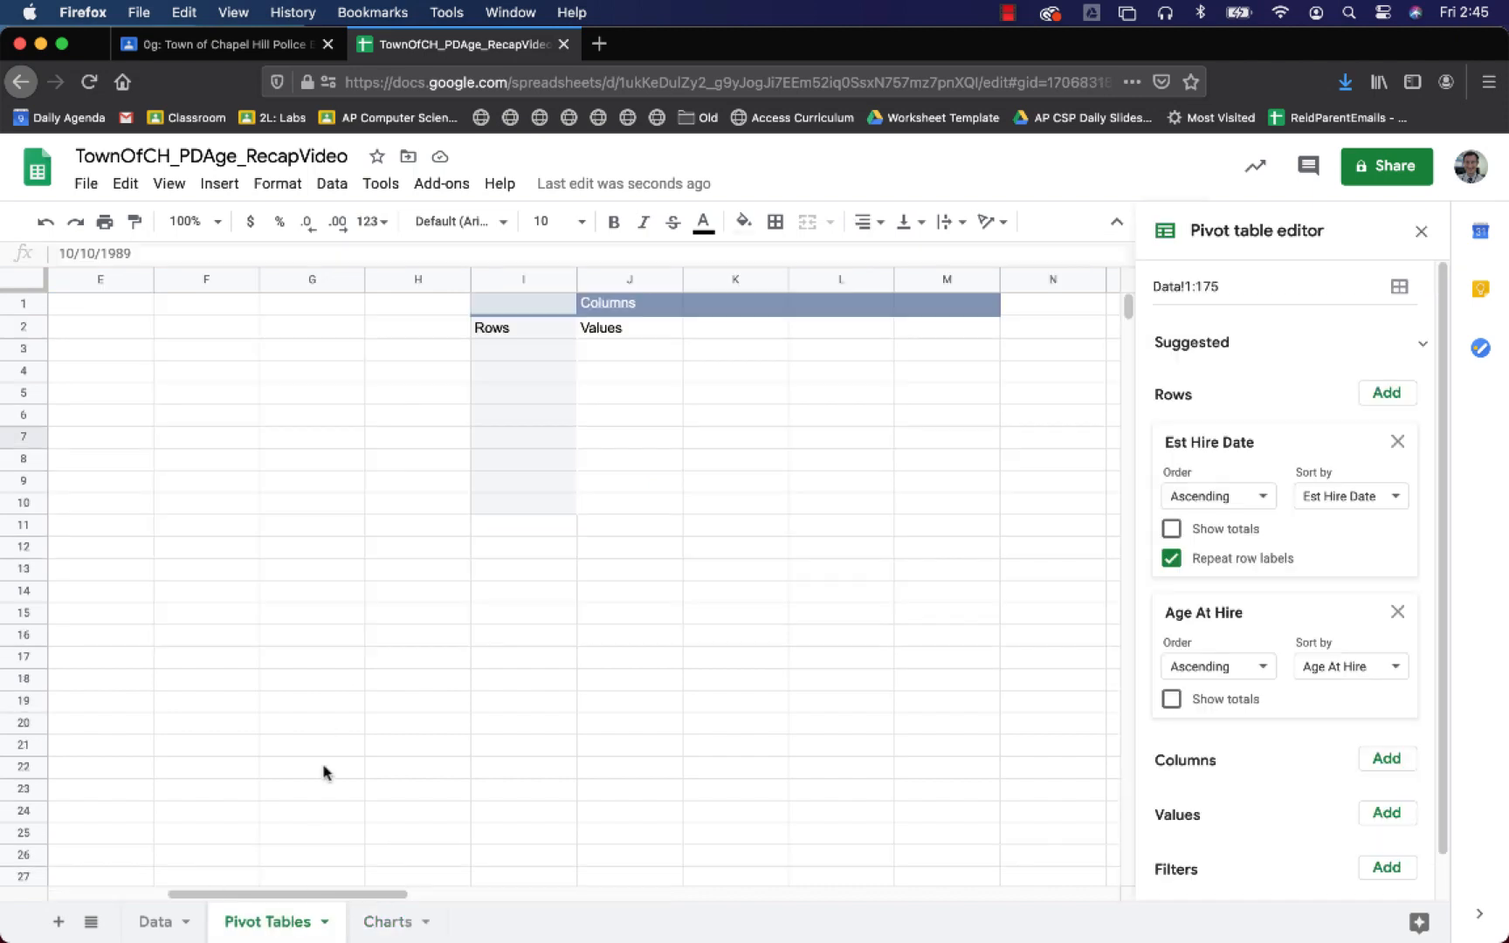
- Set up the pivot table at I1 with Est Hire Date rows and Gender columns, with totals turned off for both
{"action": "left_click", "coordinate": [544, 310]}
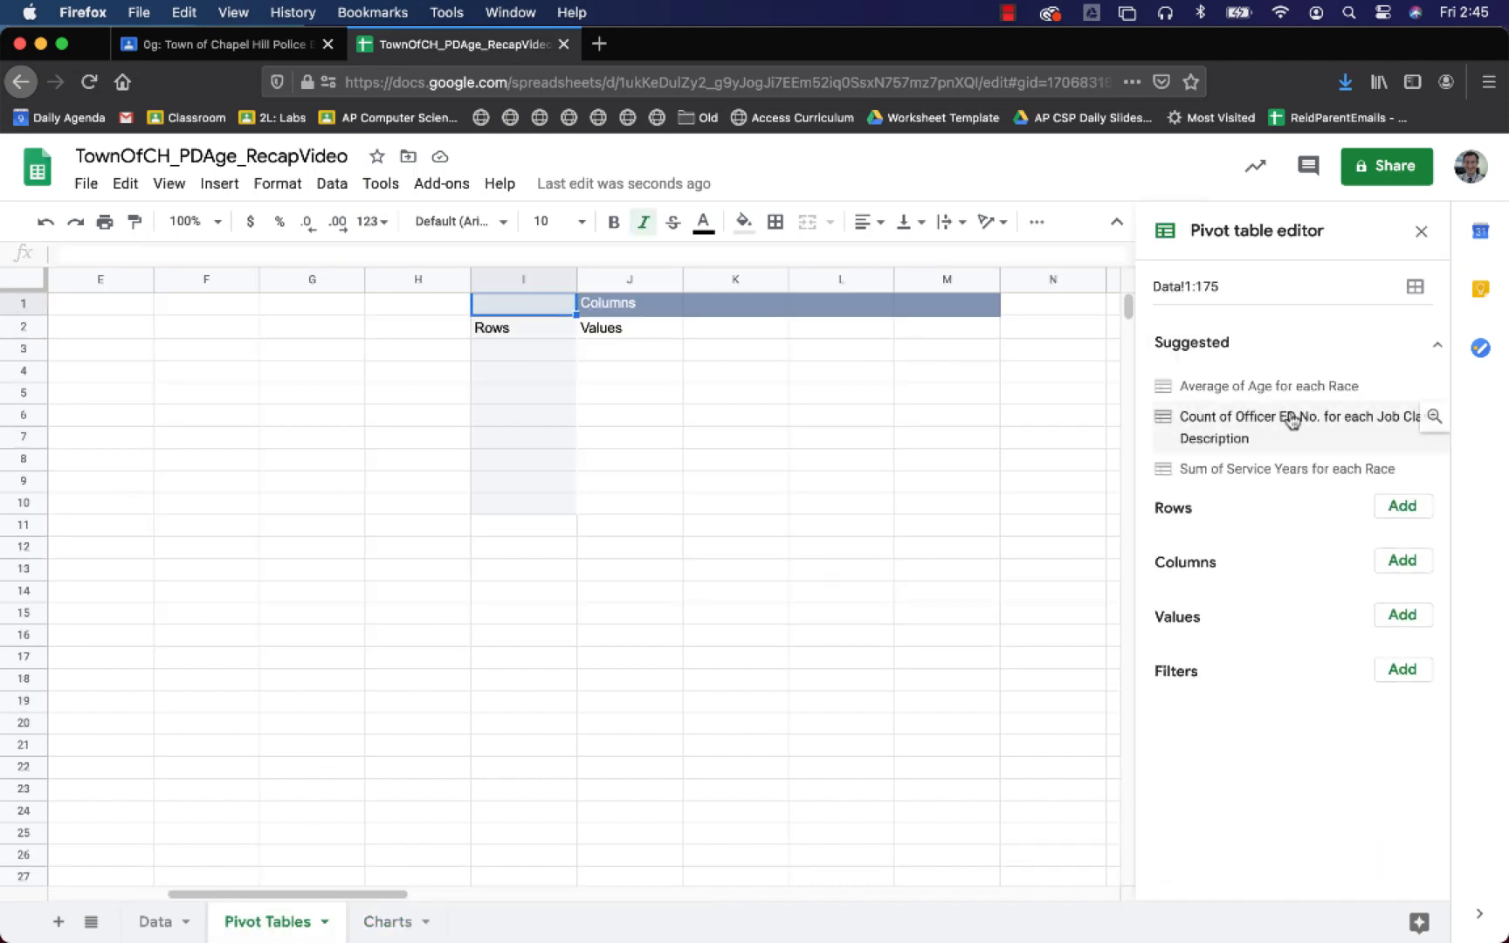
{"action": "left_click", "coordinate": [1417, 509]}
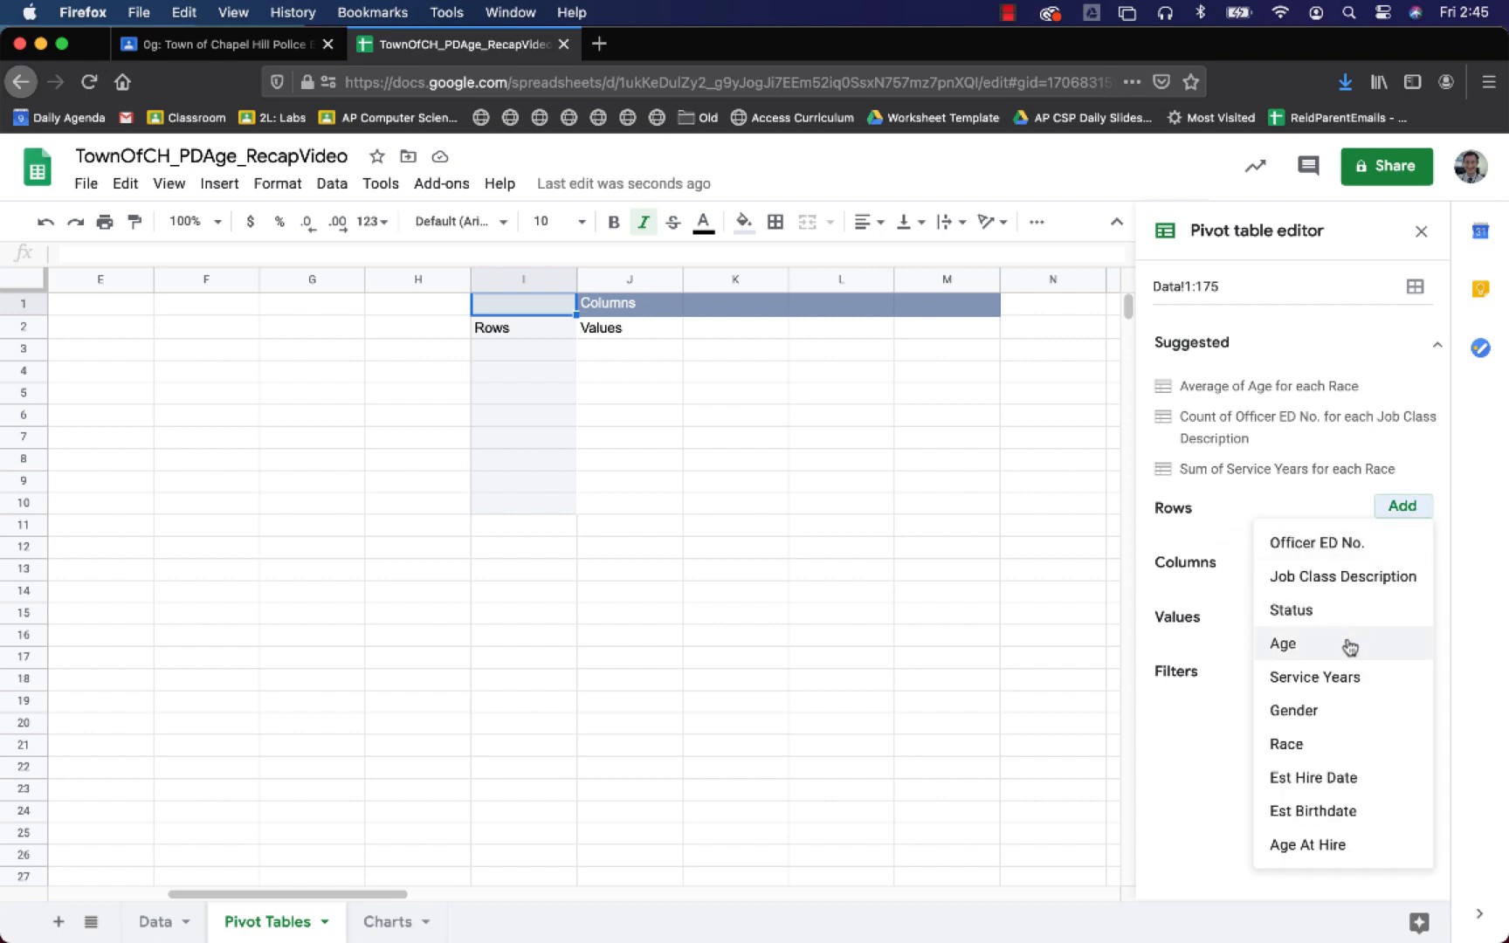
{"action": "left_click", "coordinate": [1310, 783]}
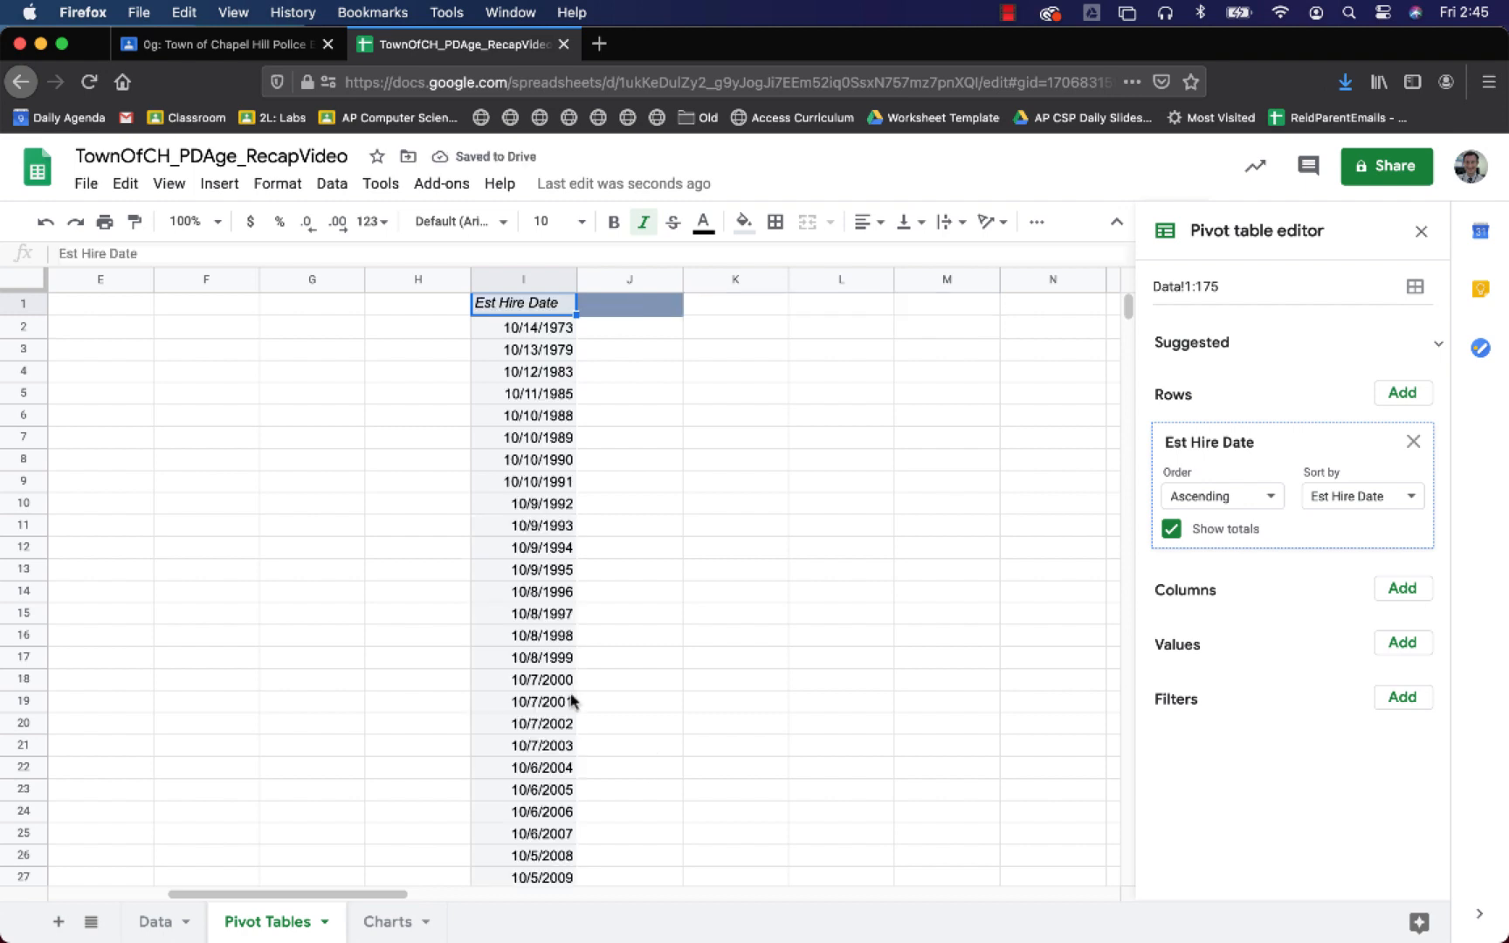
{"action": "left_click", "coordinate": [1388, 588]}
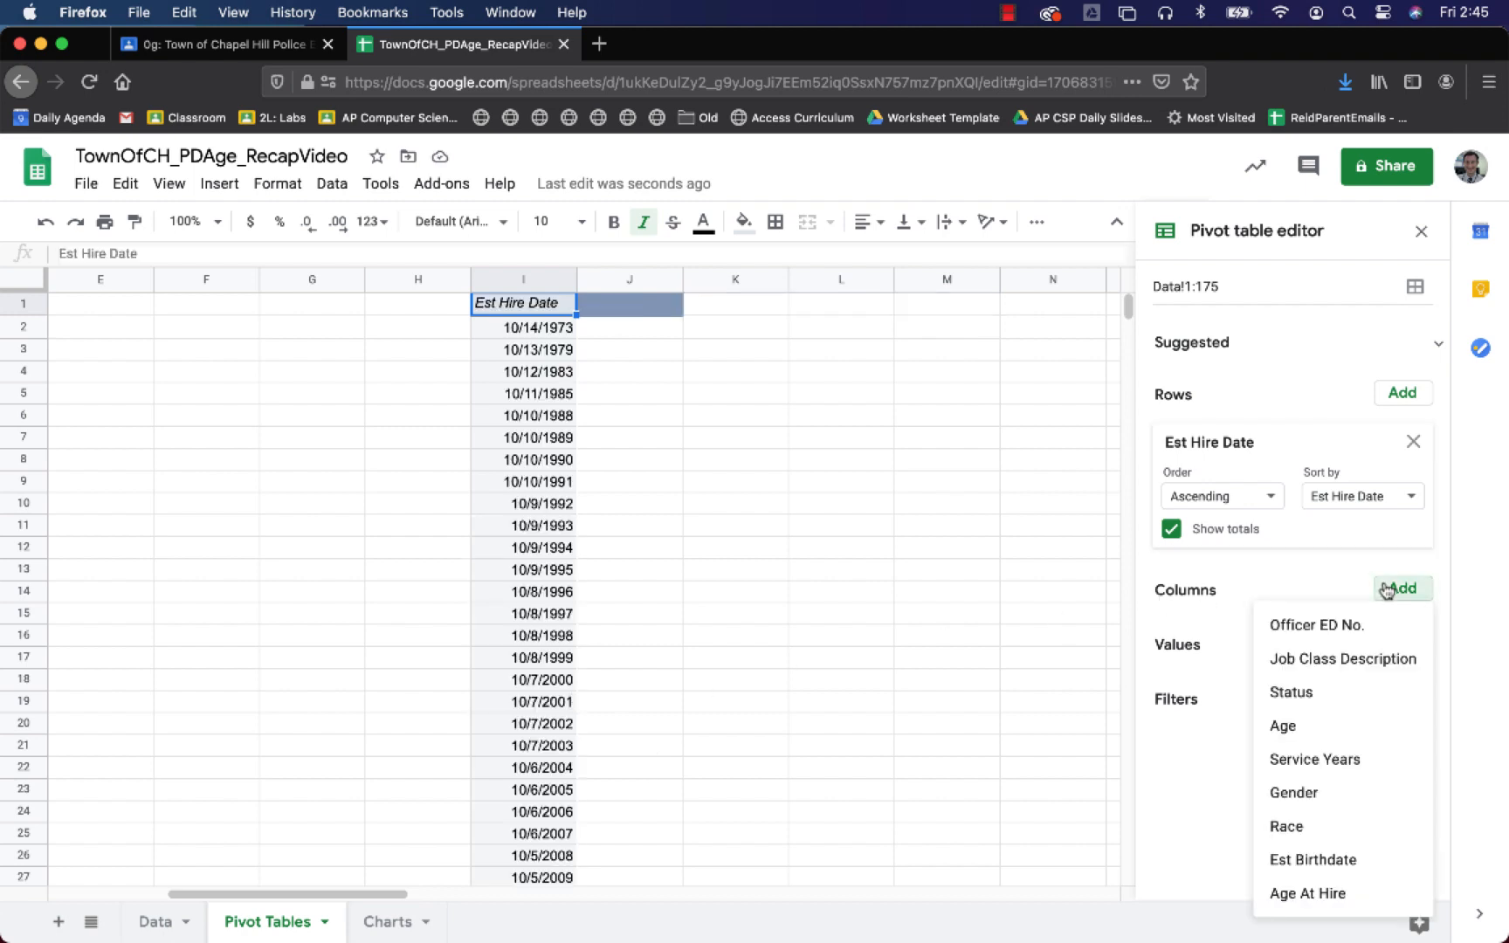
{"action": "left_click", "coordinate": [1322, 795]}
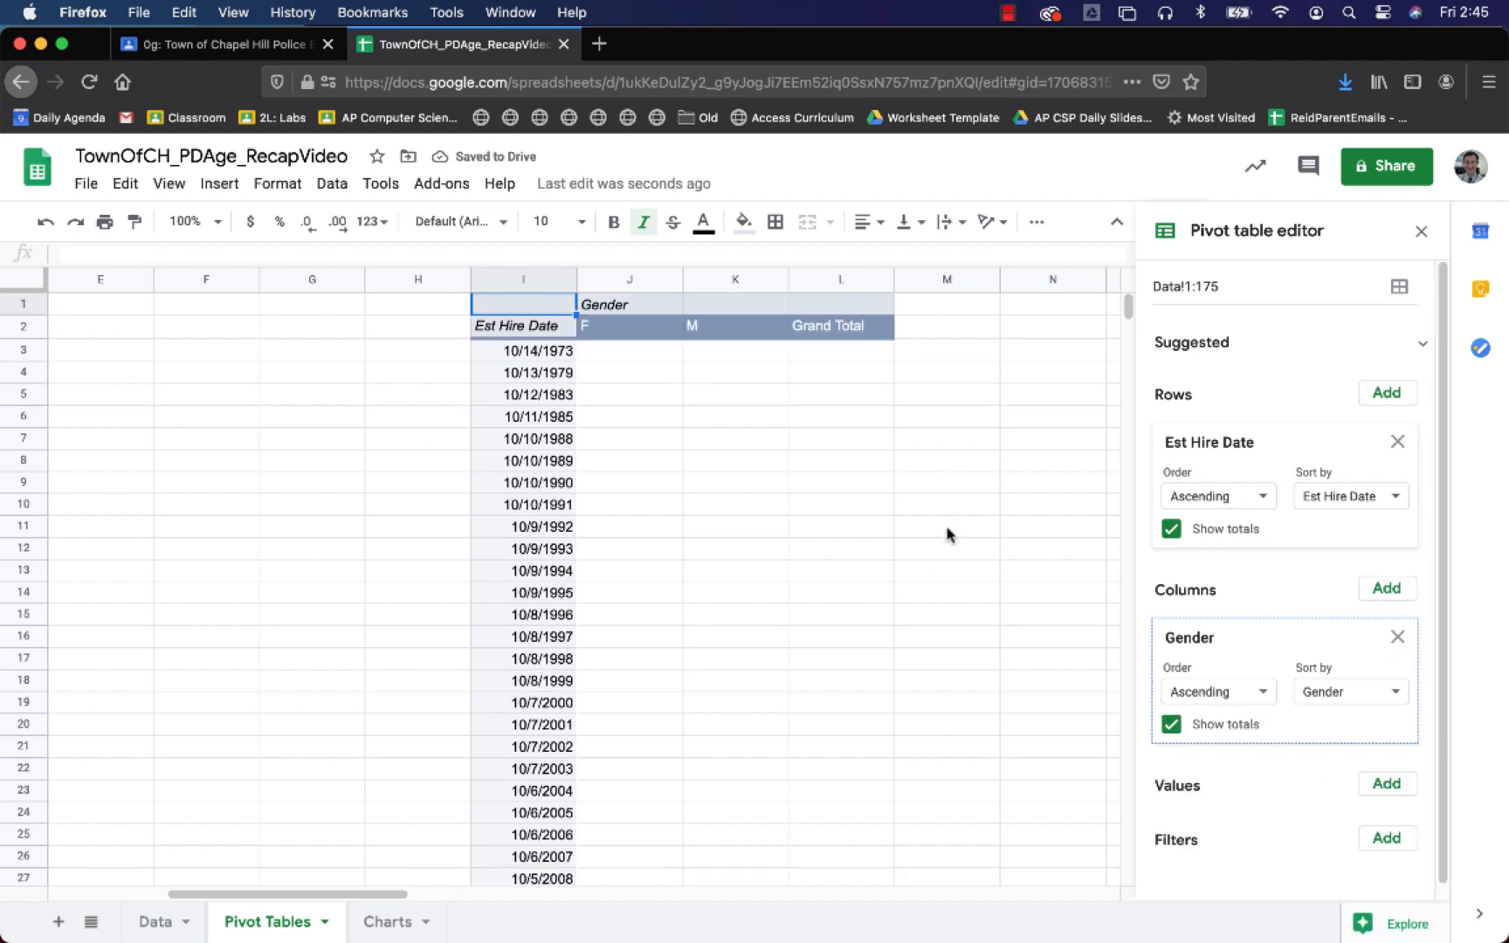
{"action": "left_click", "coordinate": [1171, 724]}
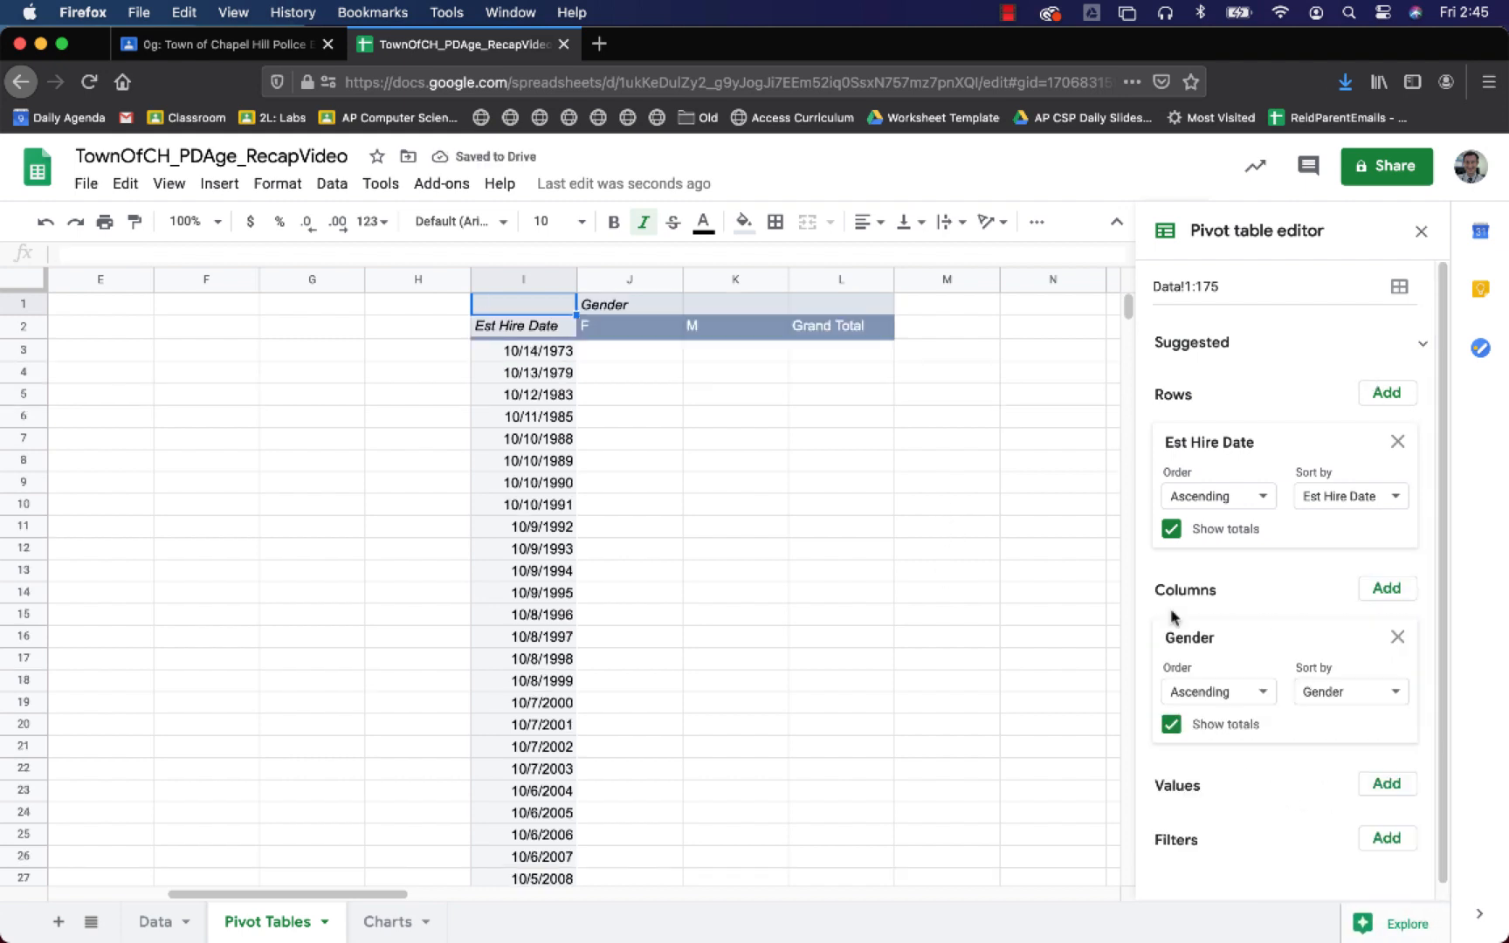
{"action": "left_click", "coordinate": [1169, 533]}
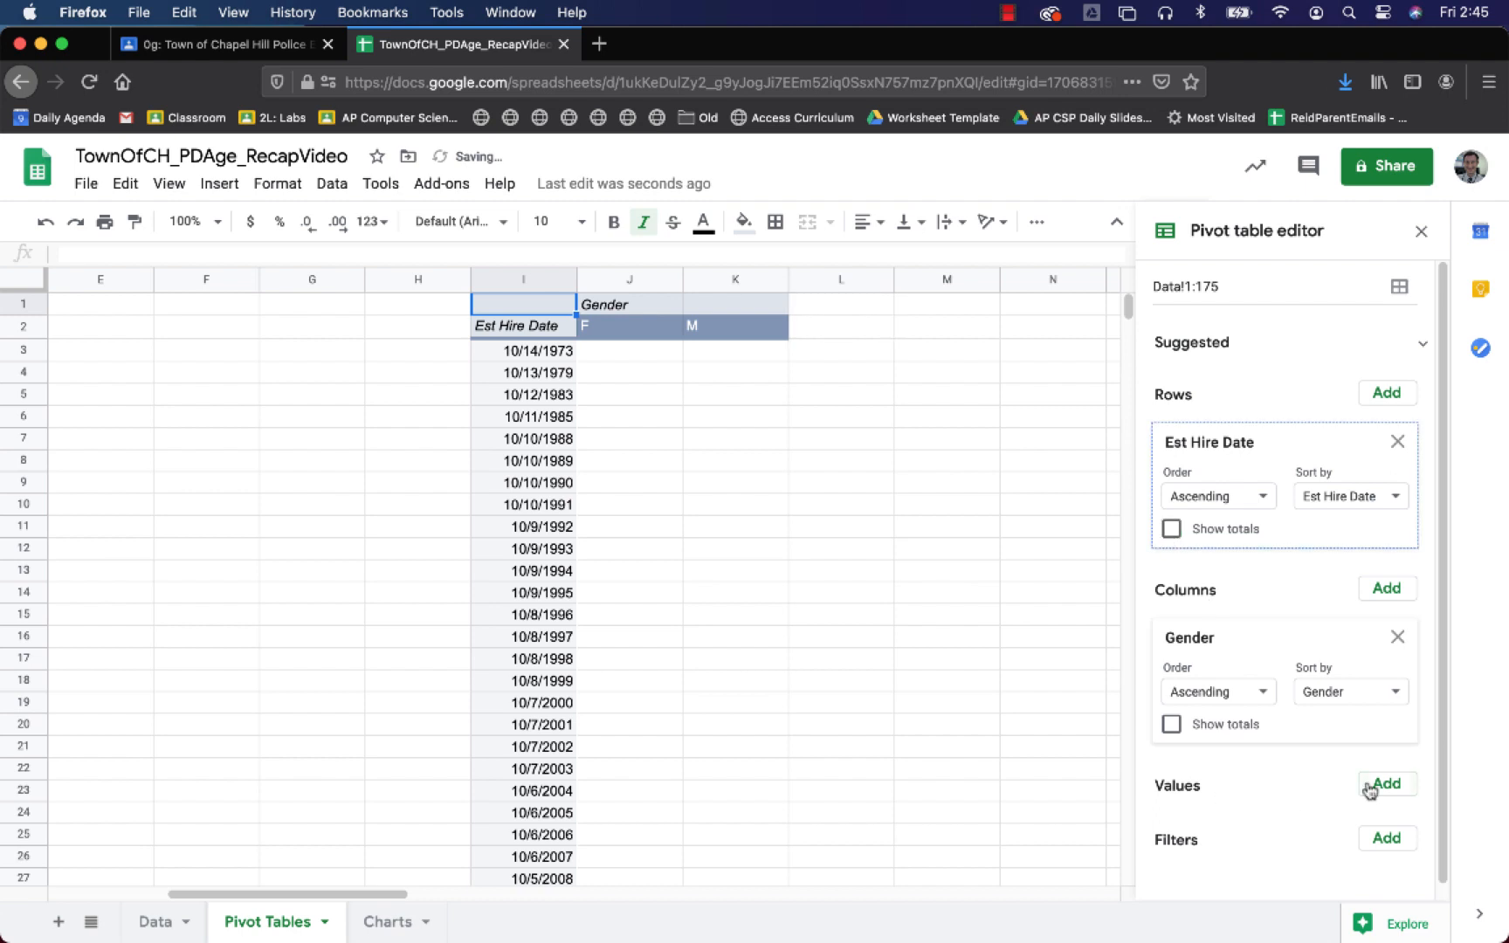
- Add Age At Hire as the pivot table's values, summarized by AVERAGE
{"action": "left_click", "coordinate": [1396, 786]}
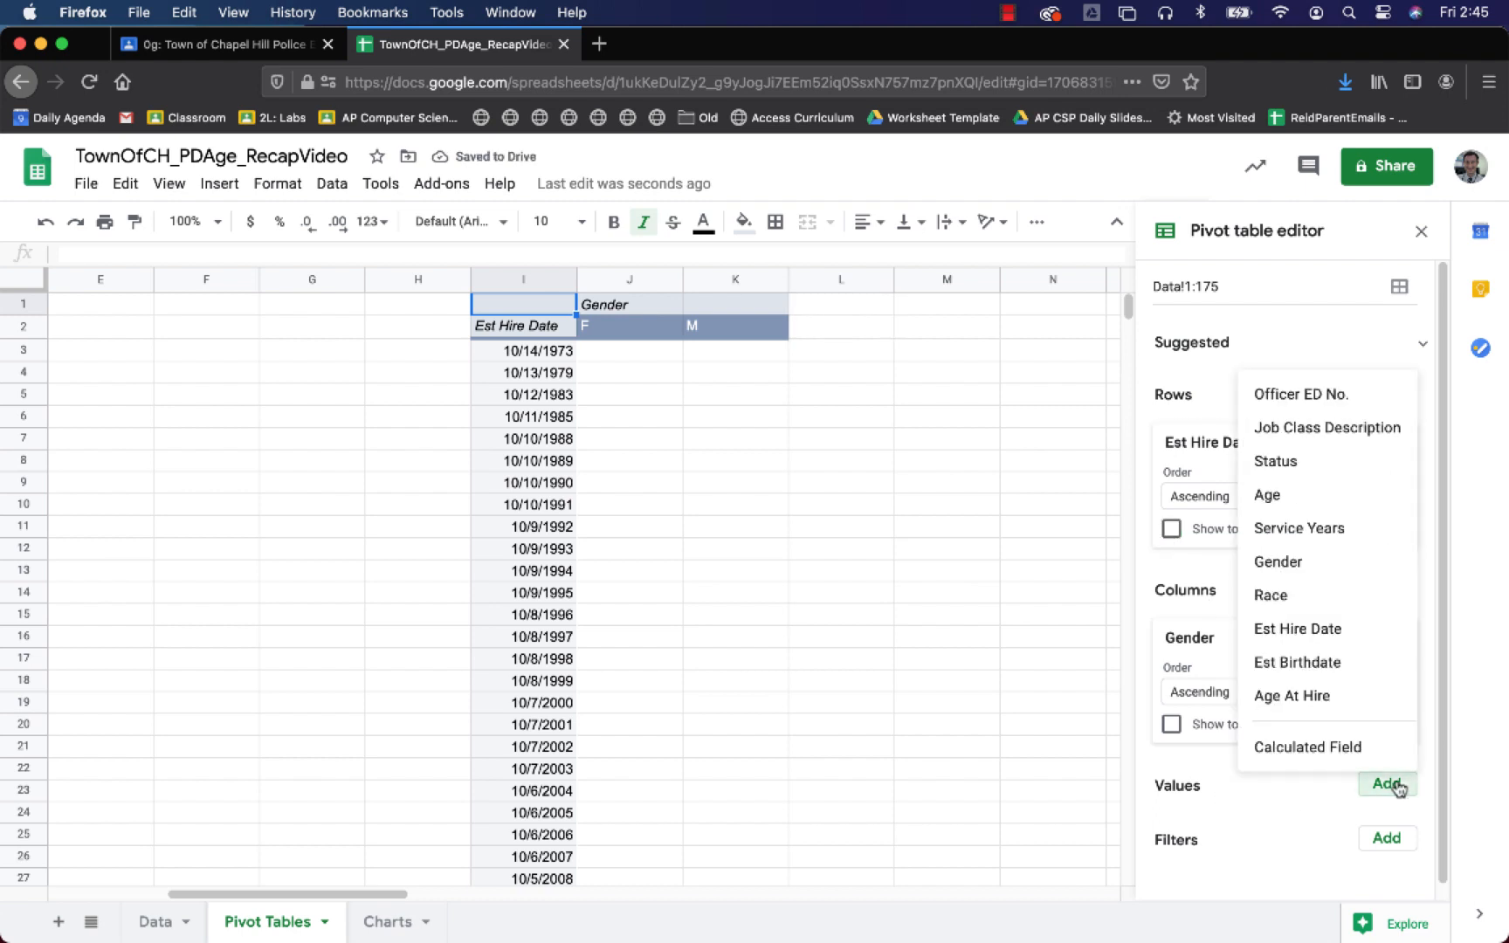
{"action": "left_click", "coordinate": [1345, 707]}
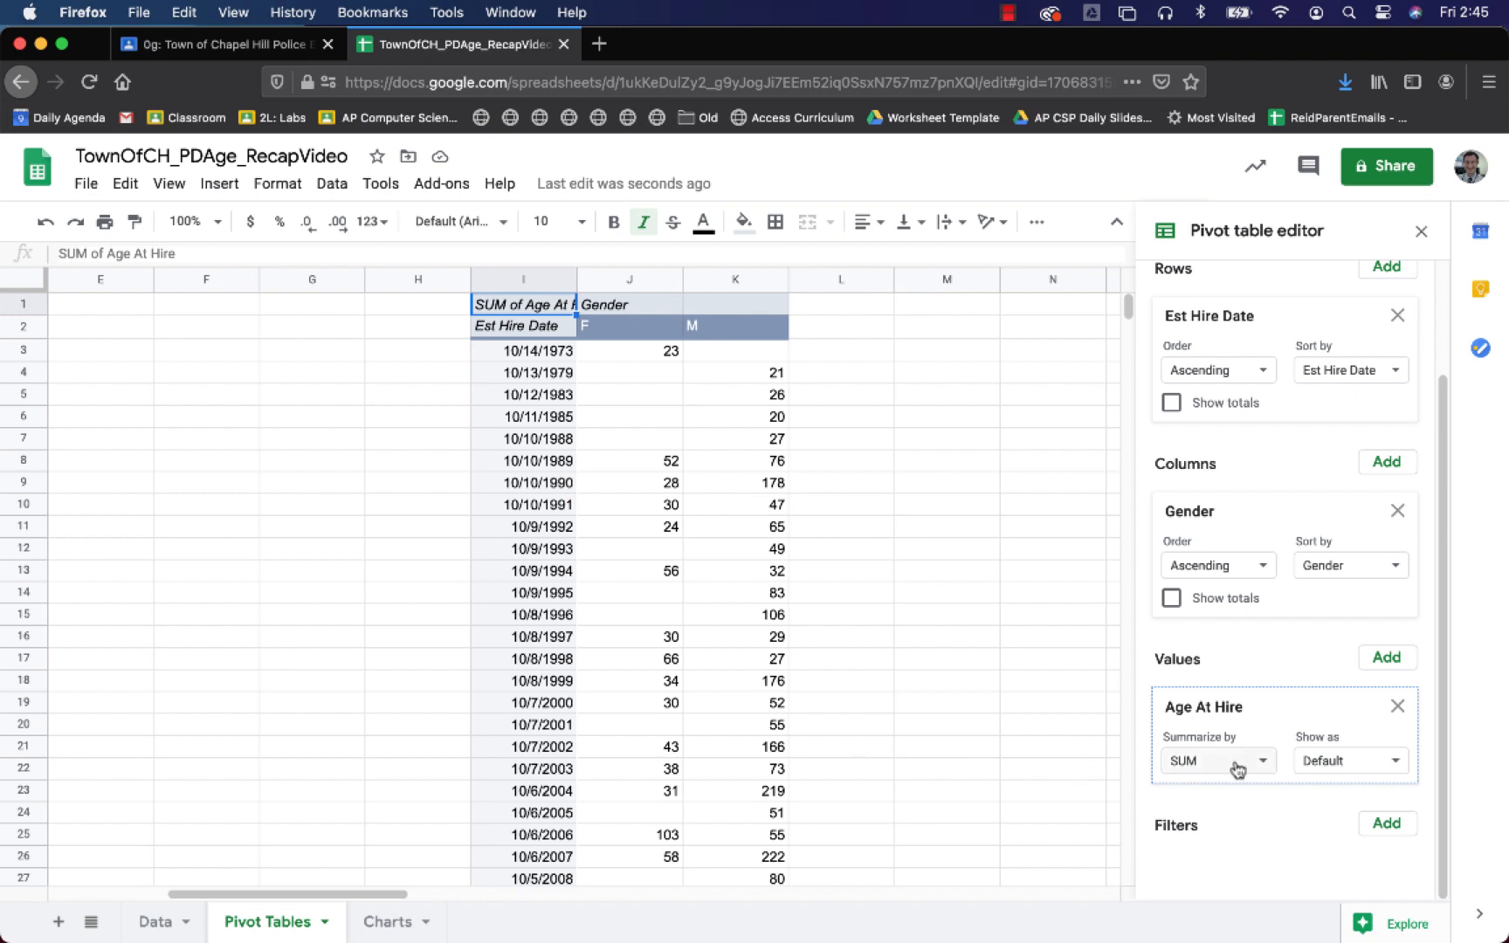
{"action": "left_click", "coordinate": [1188, 765]}
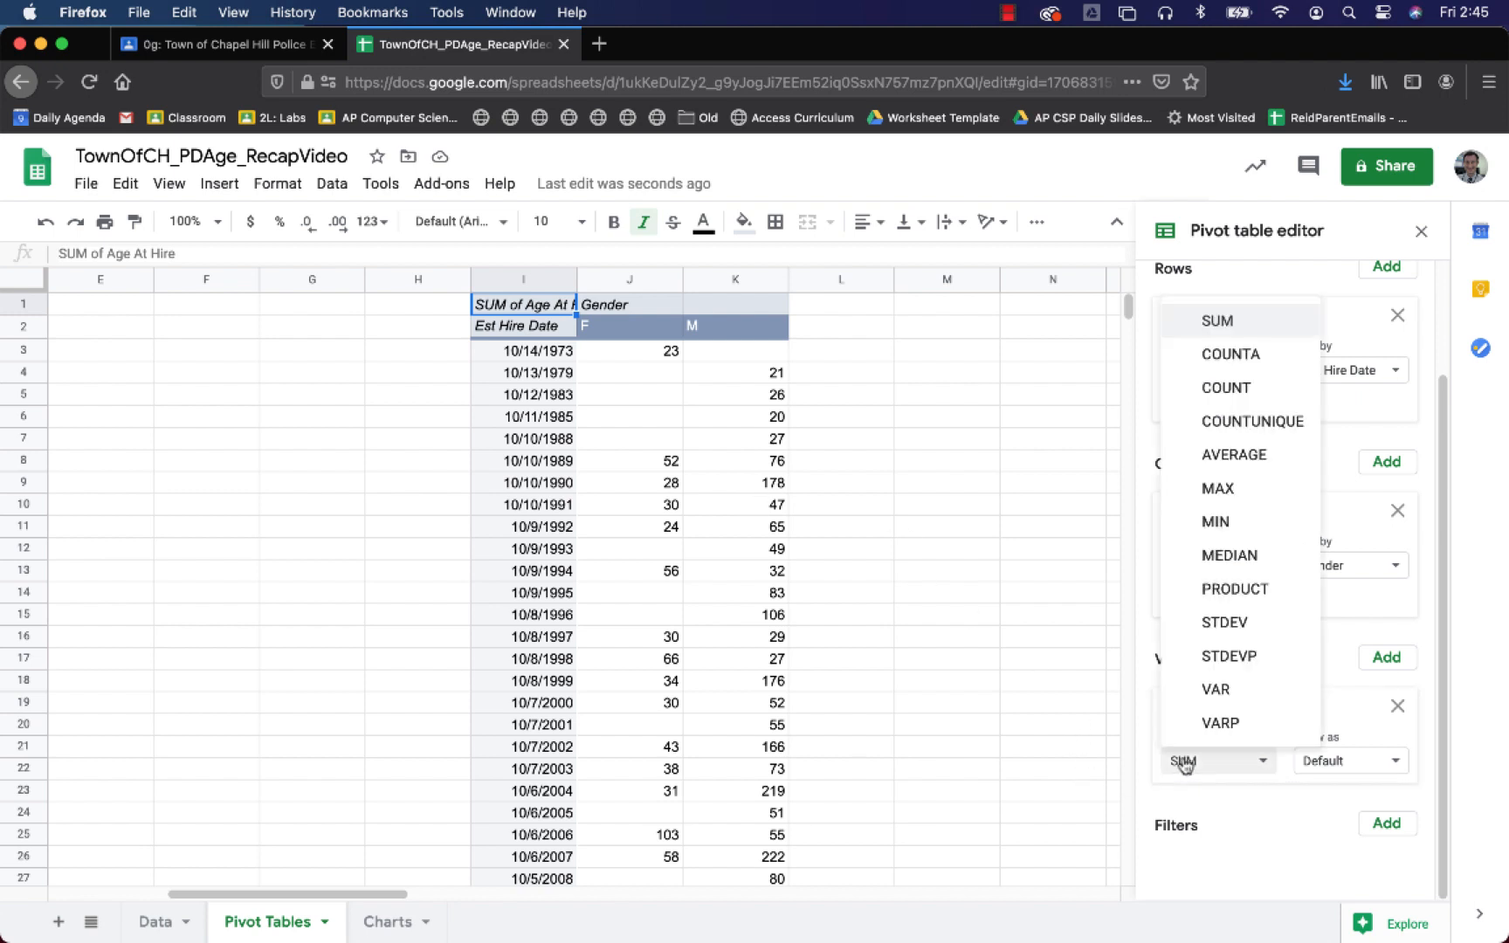
{"action": "left_click", "coordinate": [1211, 455]}
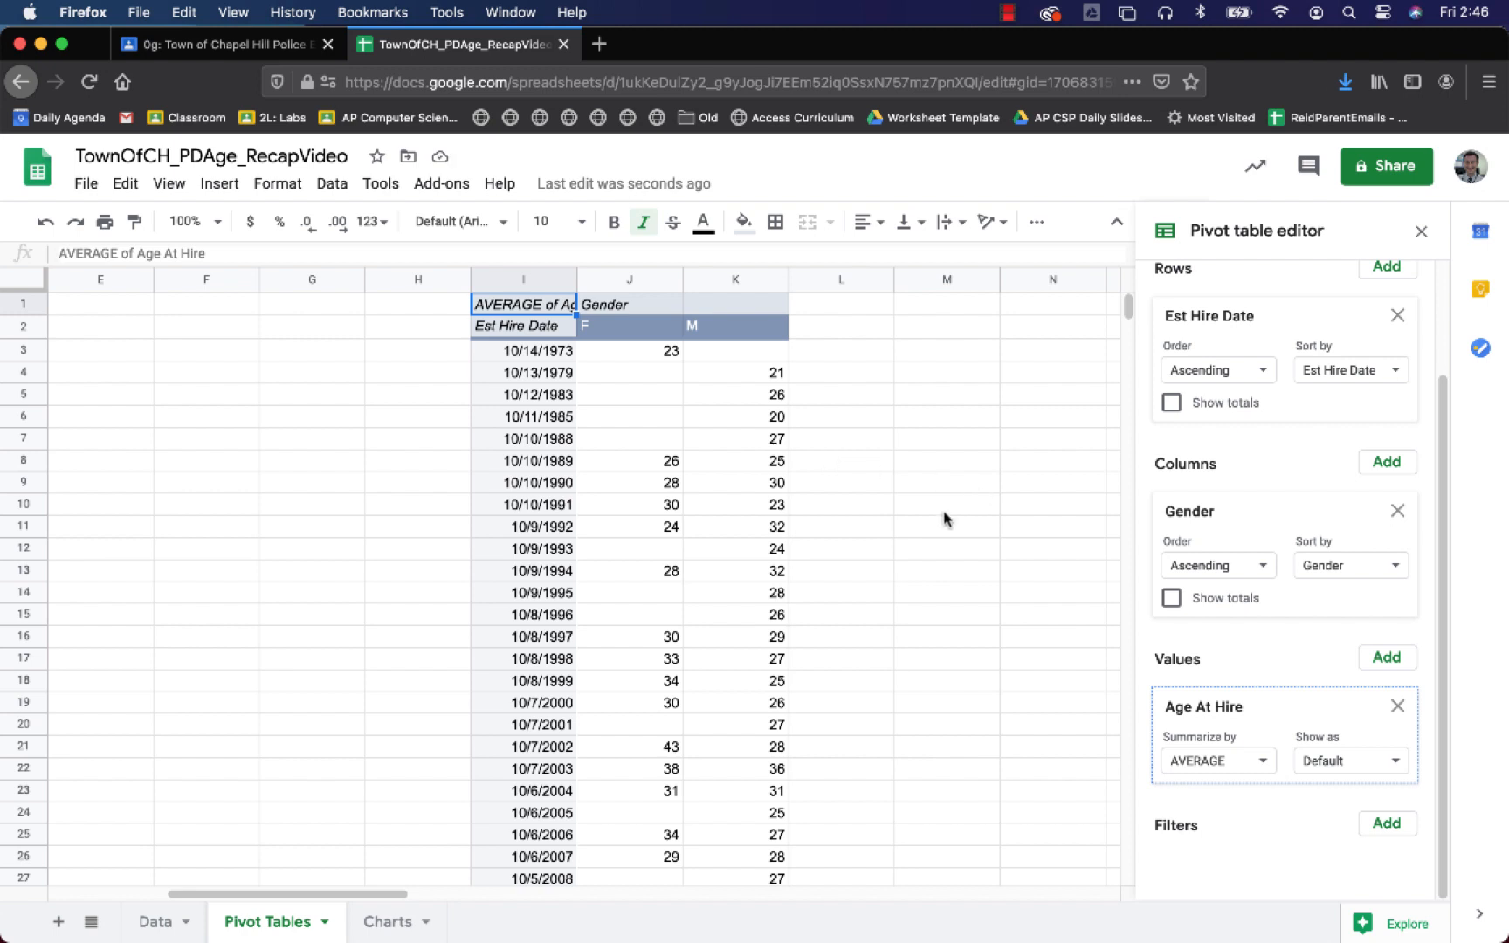
- Insert a scatter chart of average age at hire by gender from pivot table columns I to K
{"action": "scroll", "coordinate": [873, 532], "scroll_direction": "down", "scroll_amount": 4}
{"action": "scroll", "coordinate": [909, 482], "scroll_direction": "up", "scroll_amount": 4}
{"action": "scroll", "coordinate": [762, 543], "scroll_direction": "down", "scroll_amount": 9}
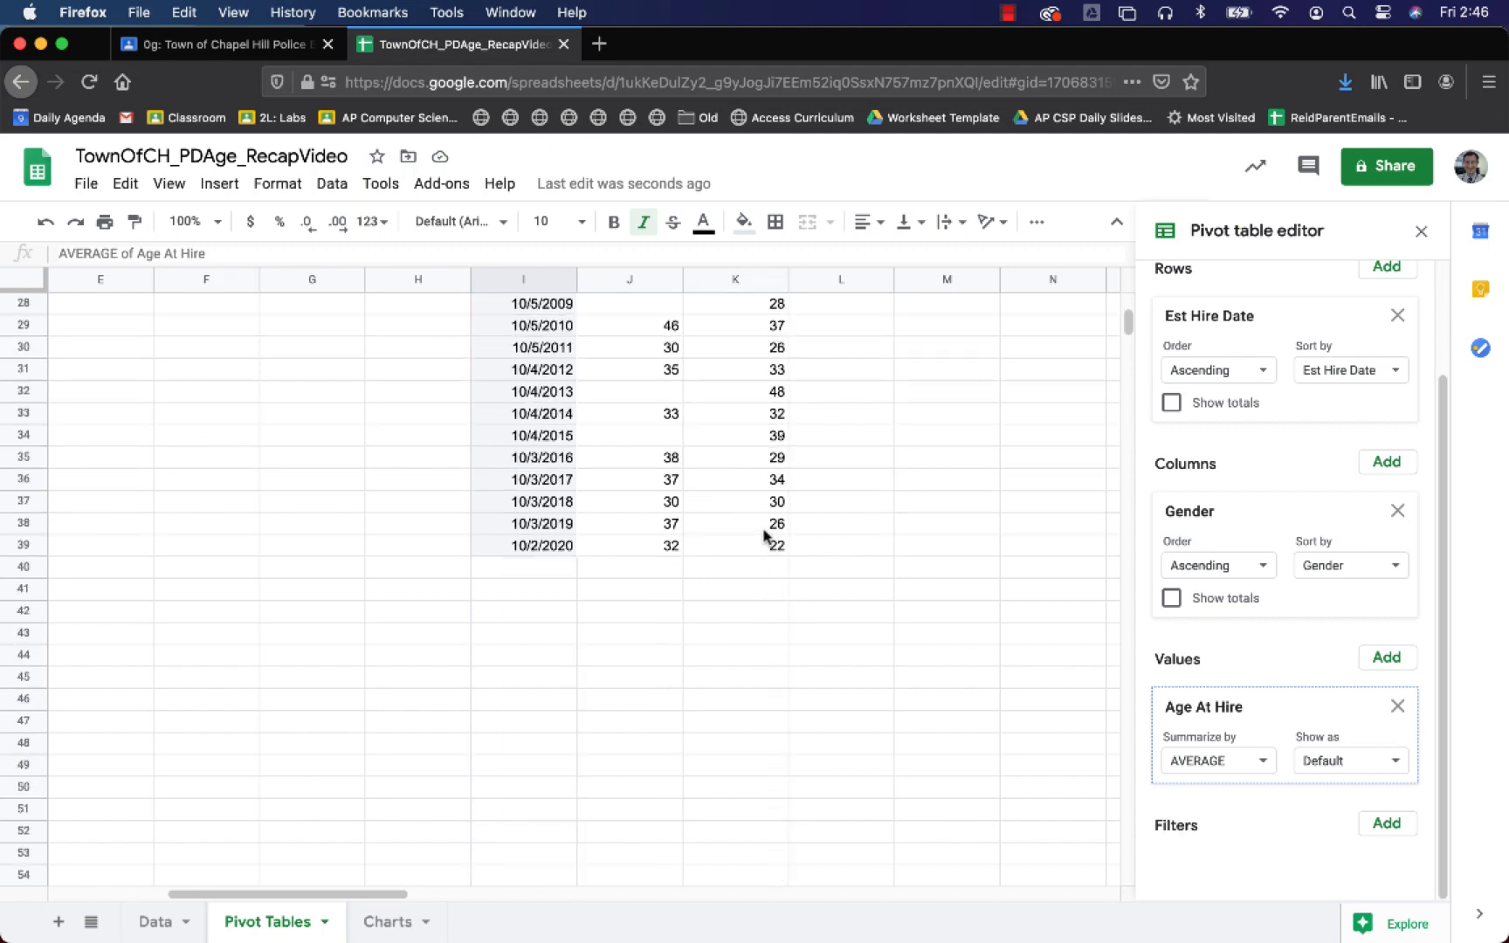
{"action": "scroll", "coordinate": [764, 536], "scroll_direction": "up", "scroll_amount": 9}
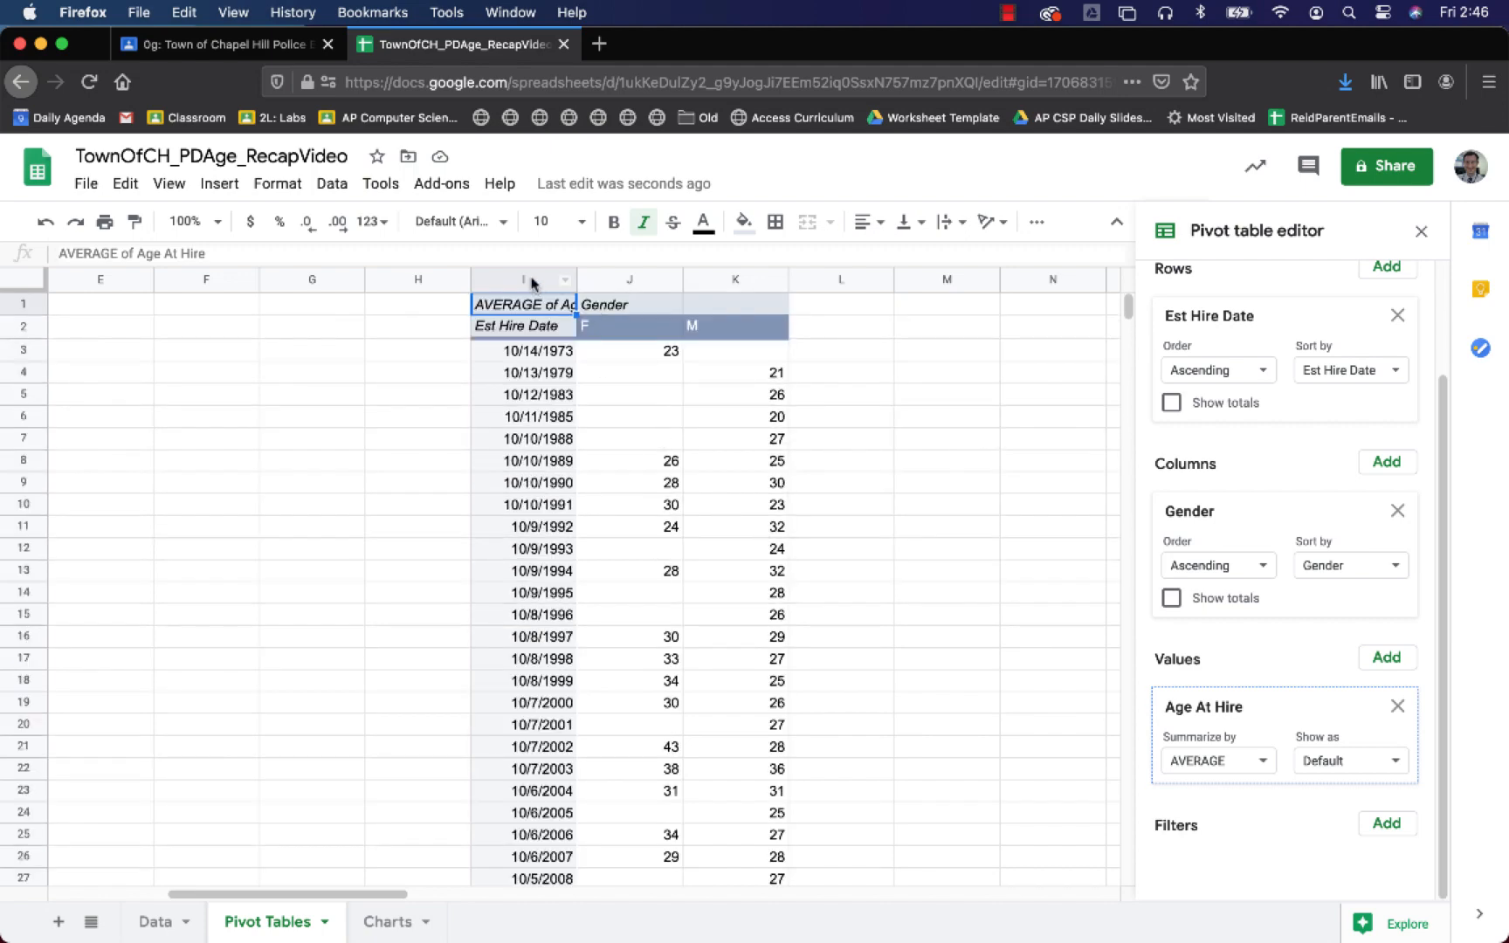
{"action": "left_click_drag", "start_coordinate": [532, 282], "coordinate": [751, 276]}
{"action": "left_click", "coordinate": [1033, 223]}
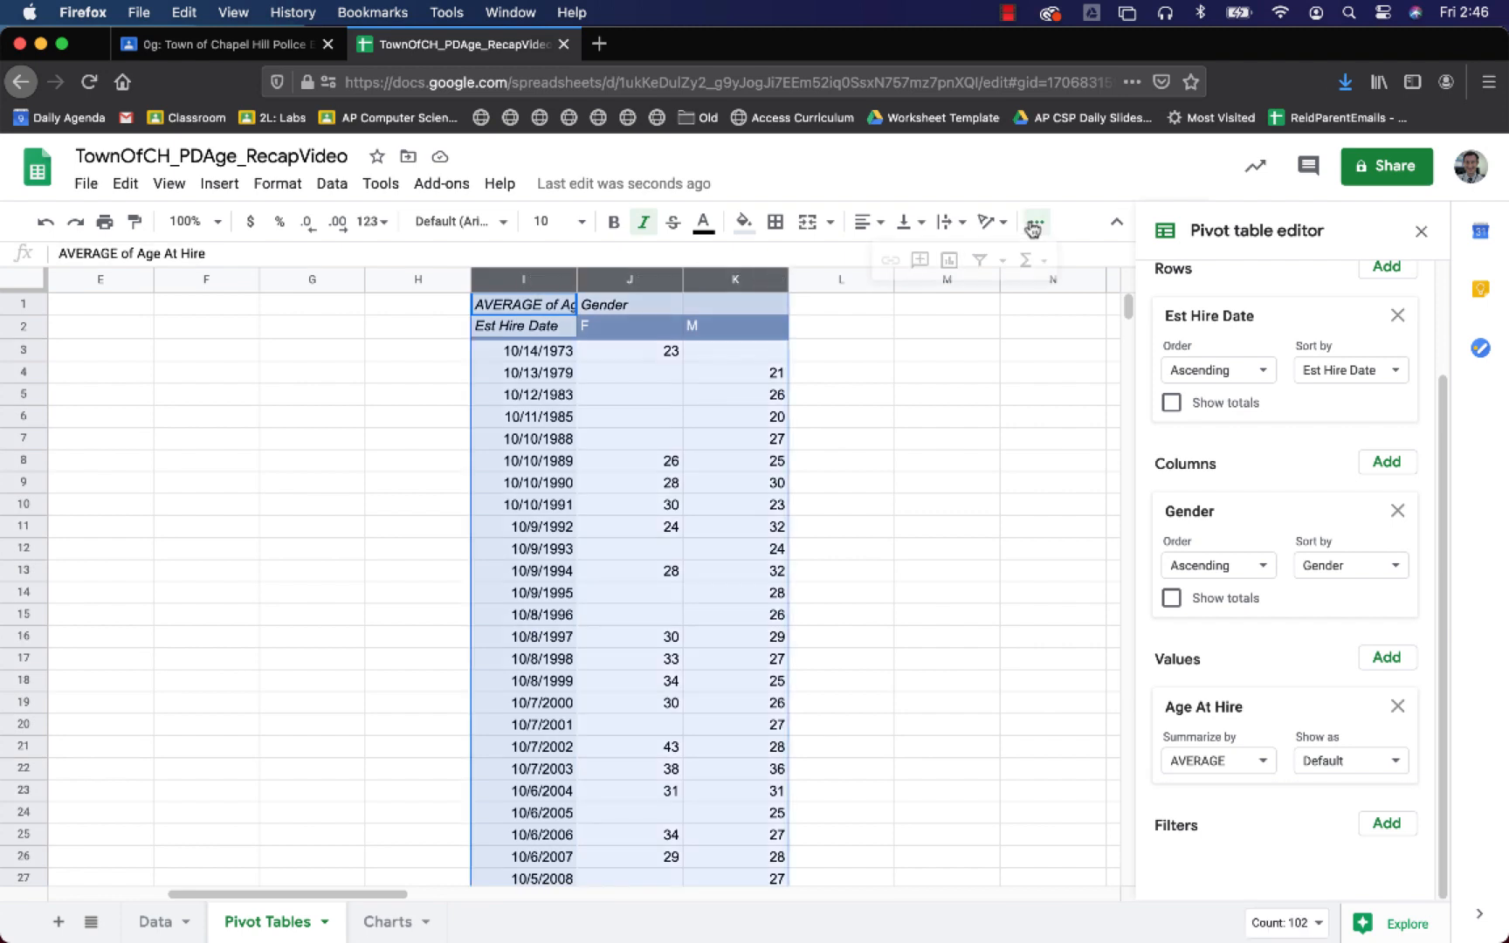
{"action": "left_click", "coordinate": [945, 264]}
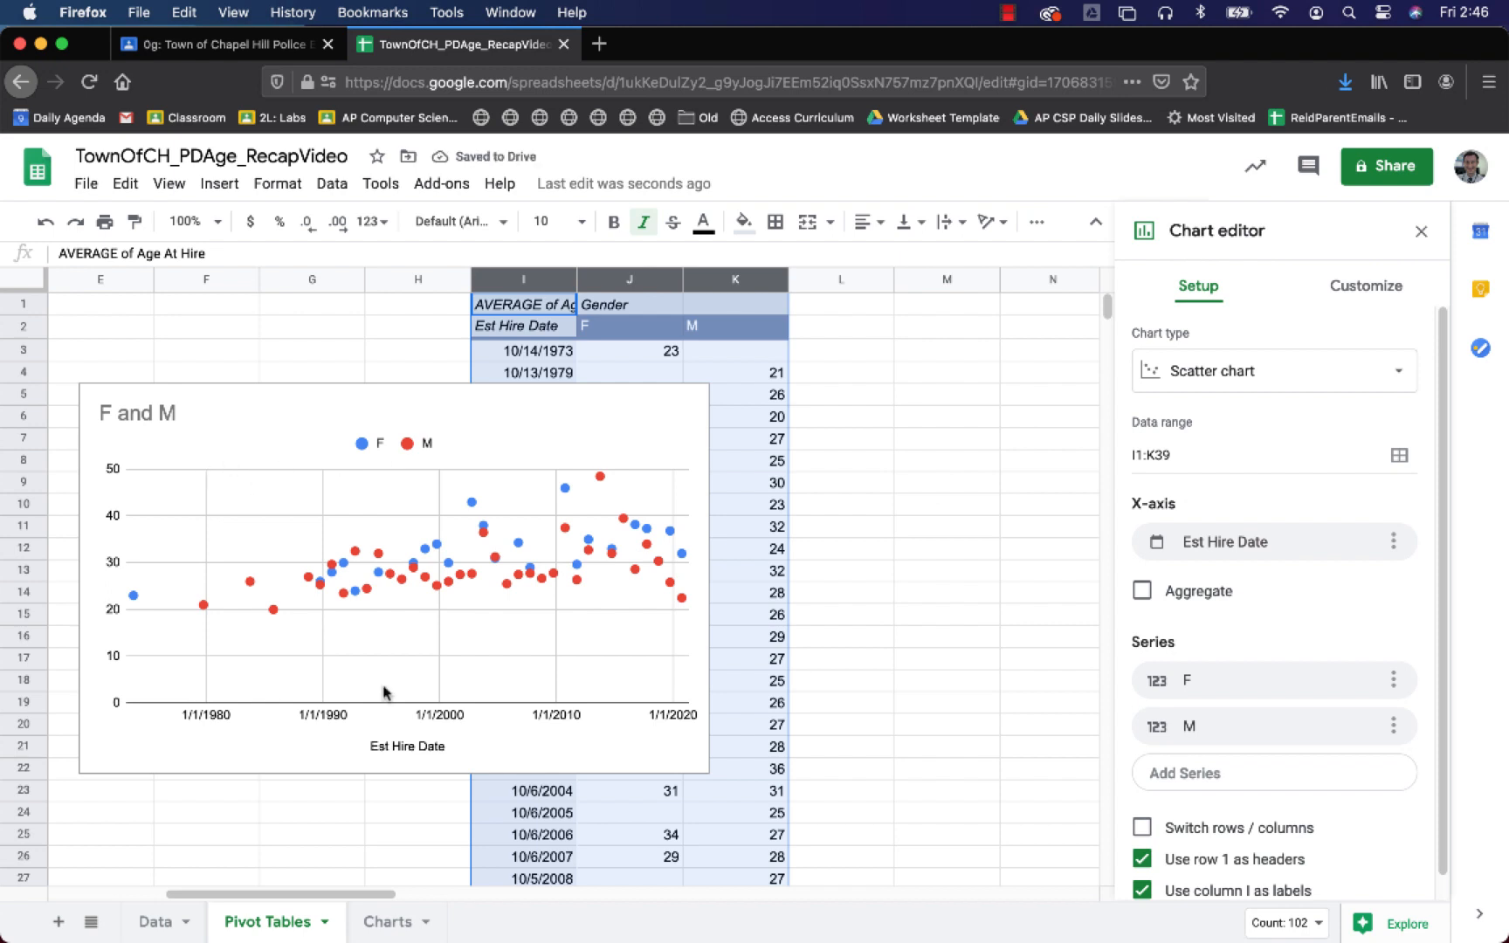
- Add linear trendlines to all series of the F and M scatter chart
{"action": "double_click", "coordinate": [615, 621]}
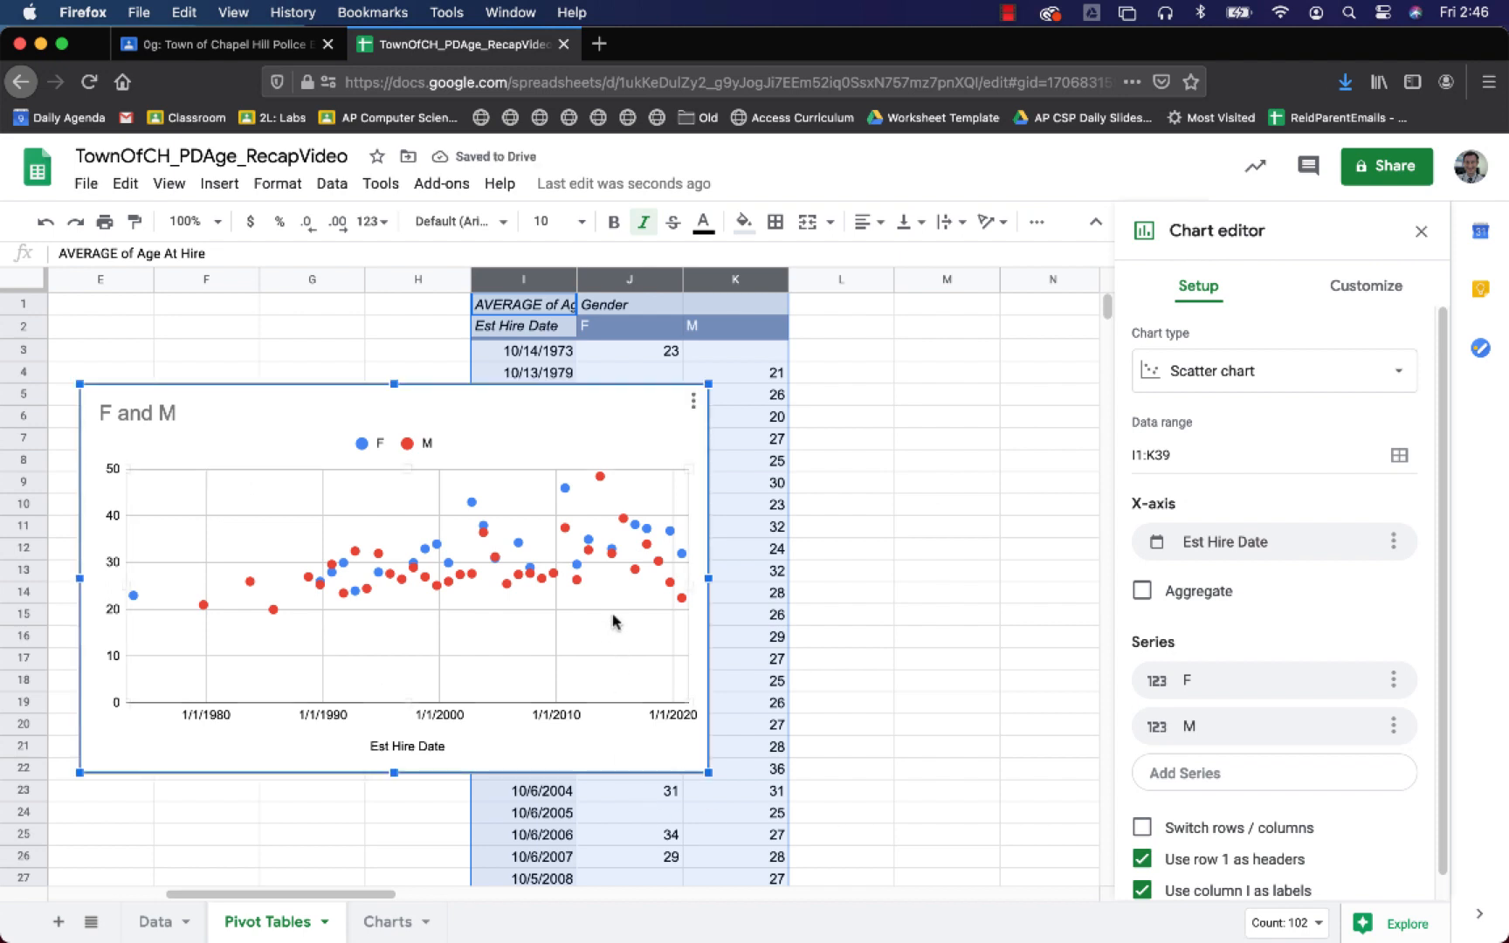
{"action": "left_click", "coordinate": [1174, 464]}
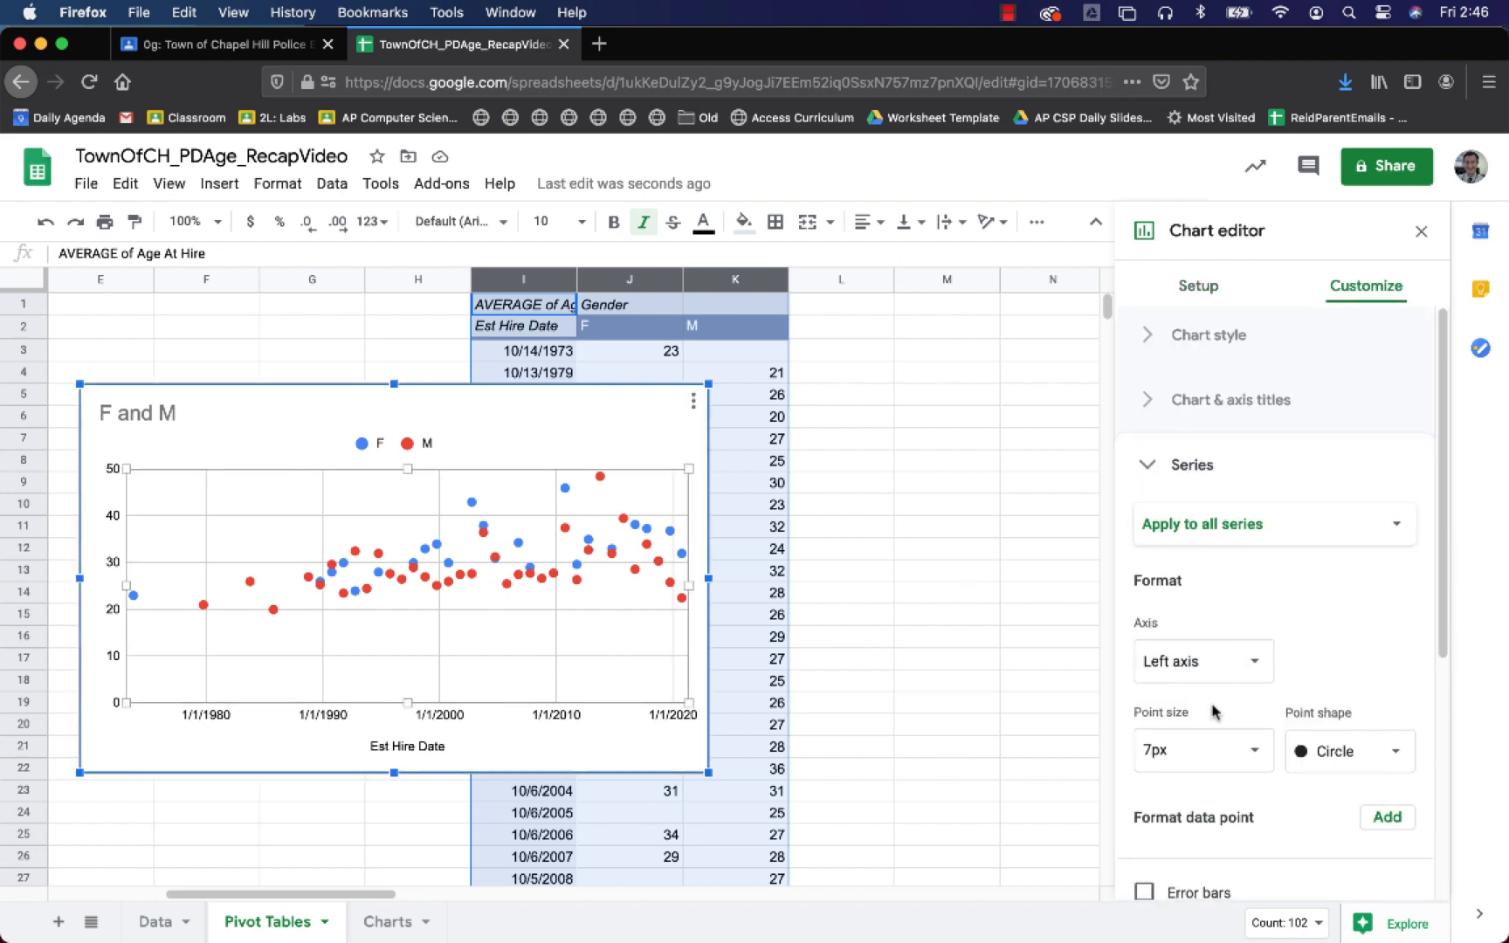
{"action": "scroll", "coordinate": [1205, 568], "scroll_direction": "down", "scroll_amount": 5}
{"action": "left_click", "coordinate": [1209, 583]}
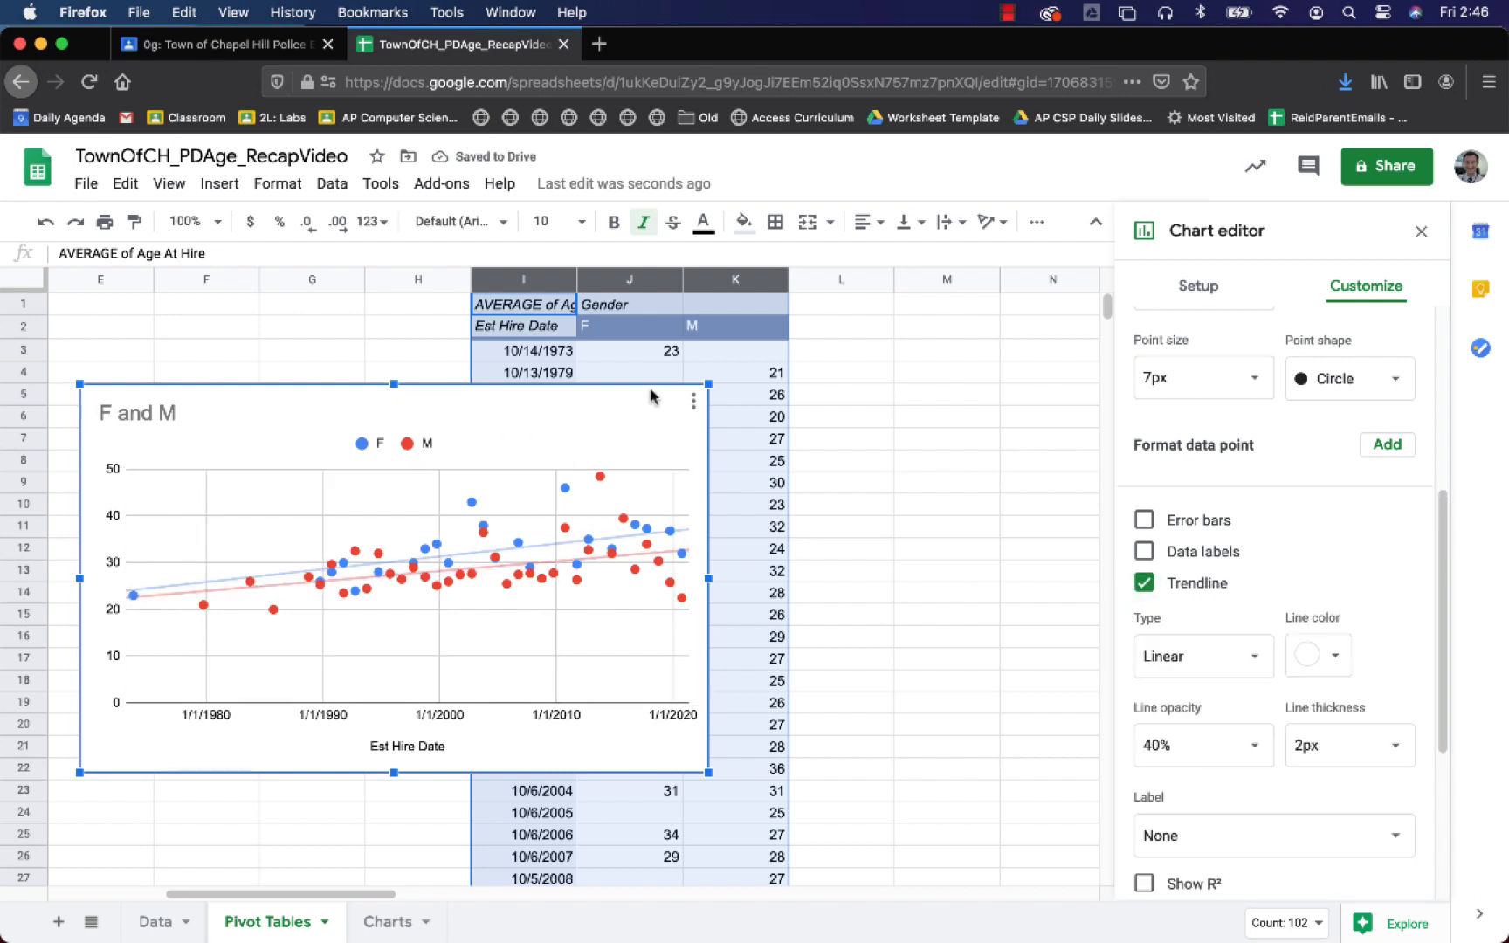
- Copy the F and M chart onto the Charts sheet and place it directly right of the Age At Hire vs. Est Hire Date chart
{"action": "left_click", "coordinate": [490, 330]}
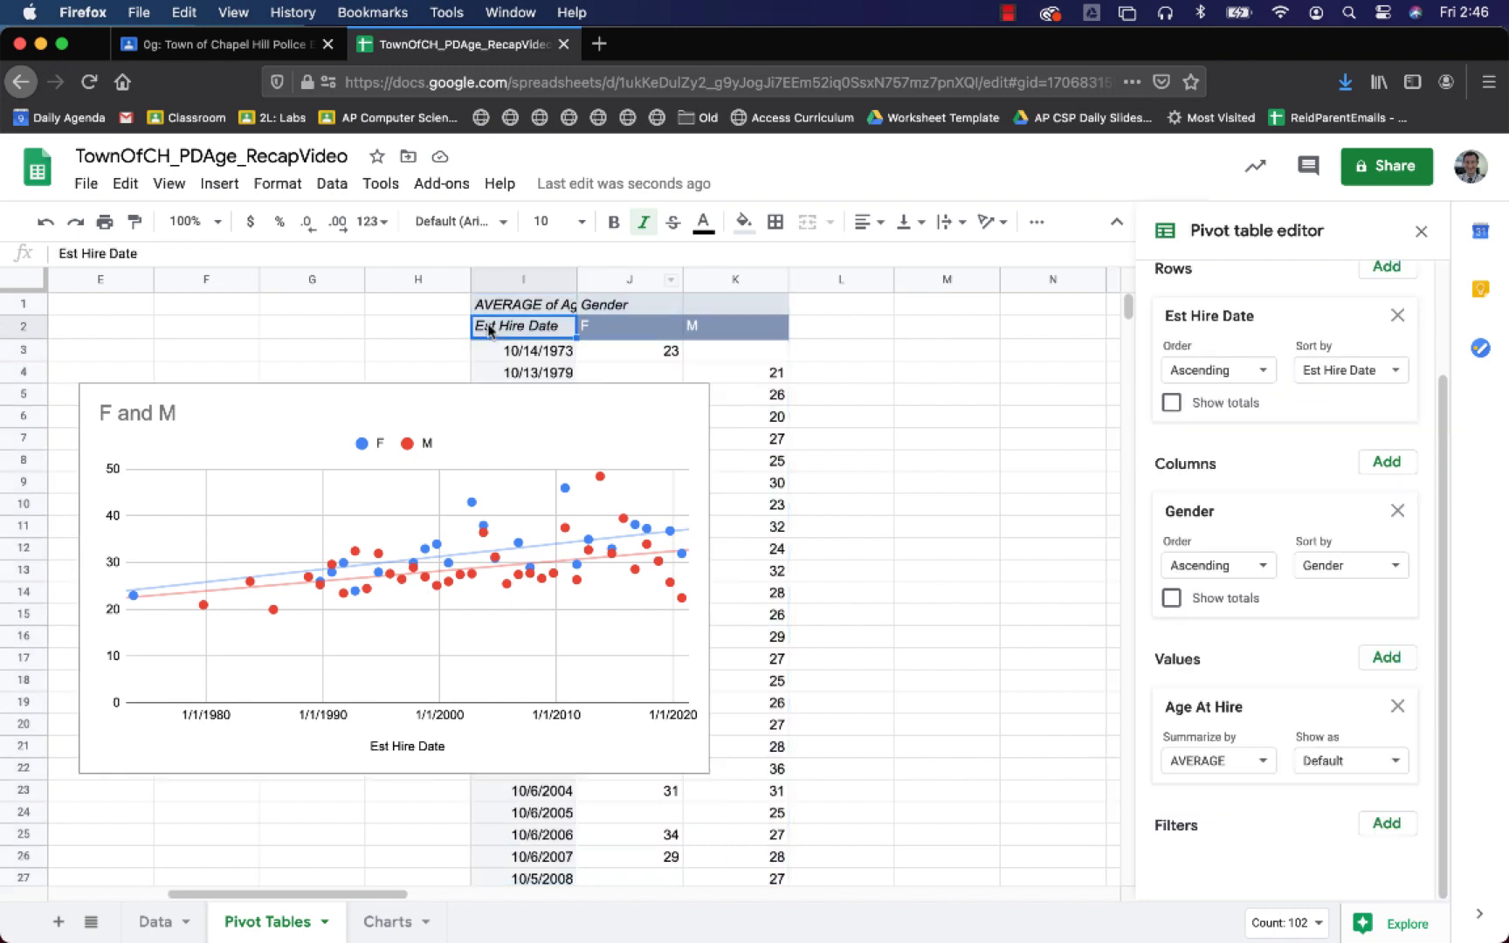
{"action": "left_click", "coordinate": [397, 413]}
{"action": "key", "text": "super+x"}
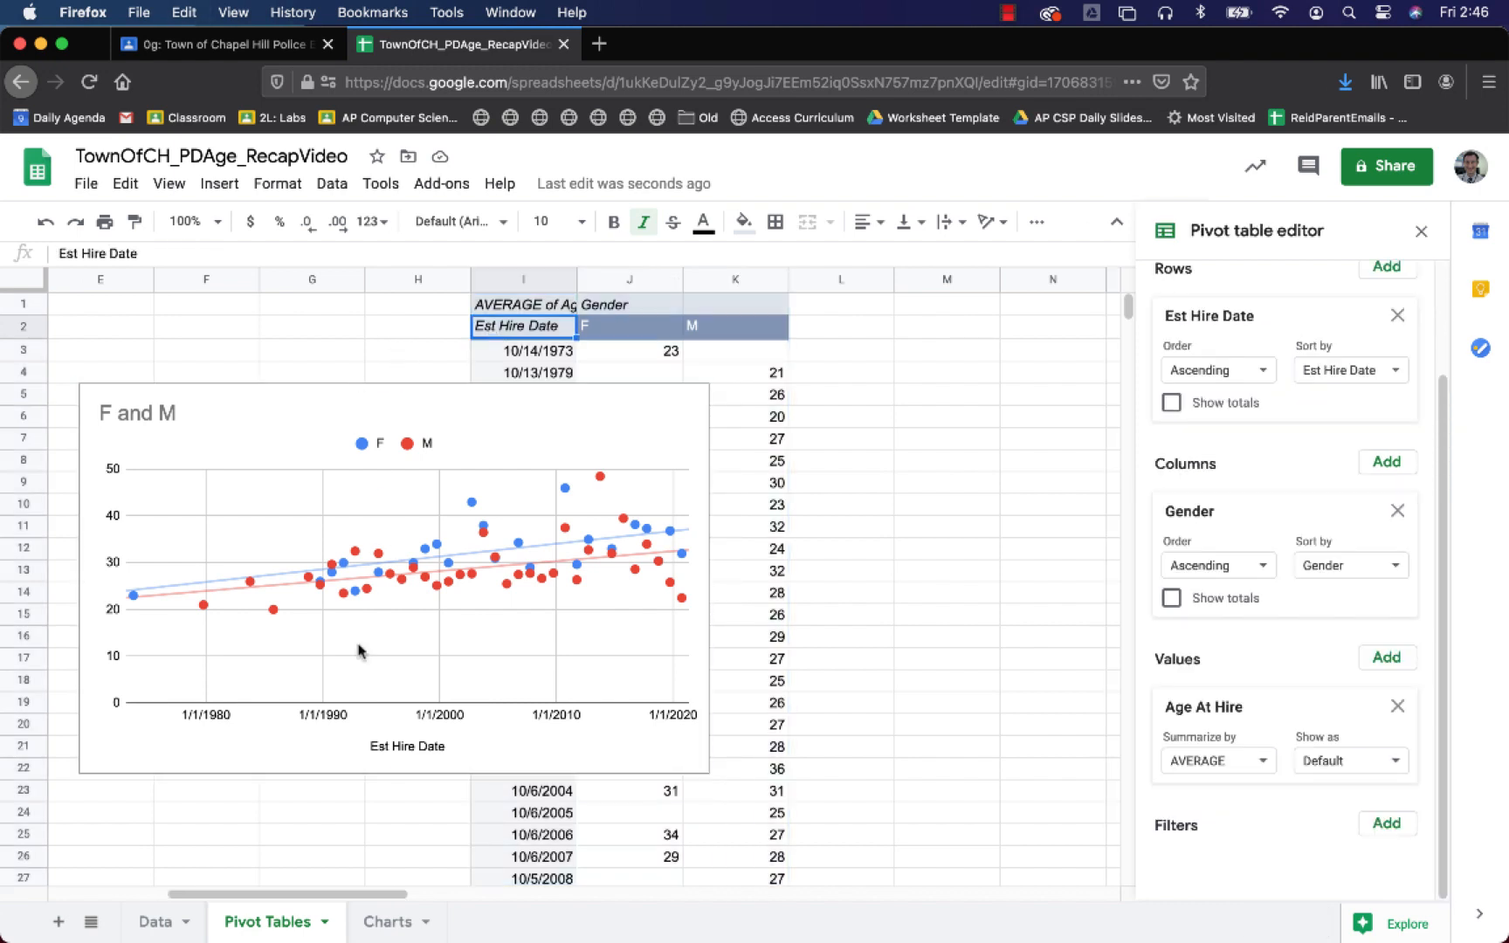
{"action": "left_click", "coordinate": [394, 919]}
{"action": "key", "text": "super+v"}
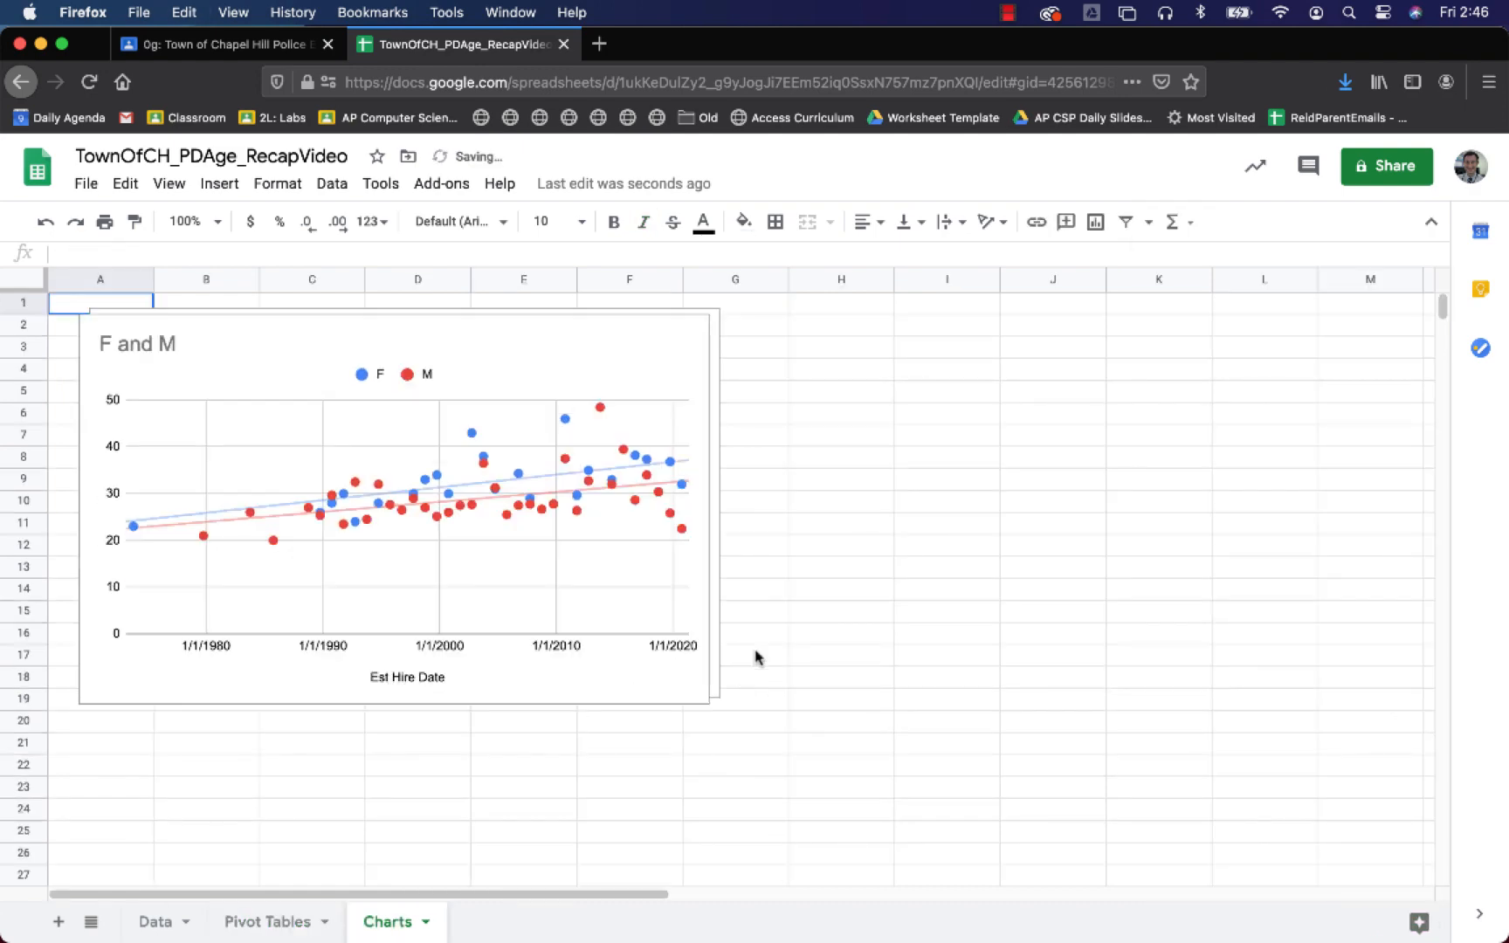
{"action": "left_click", "coordinate": [414, 326]}
{"action": "left_click_drag", "start_coordinate": [415, 326], "coordinate": [1076, 325]}
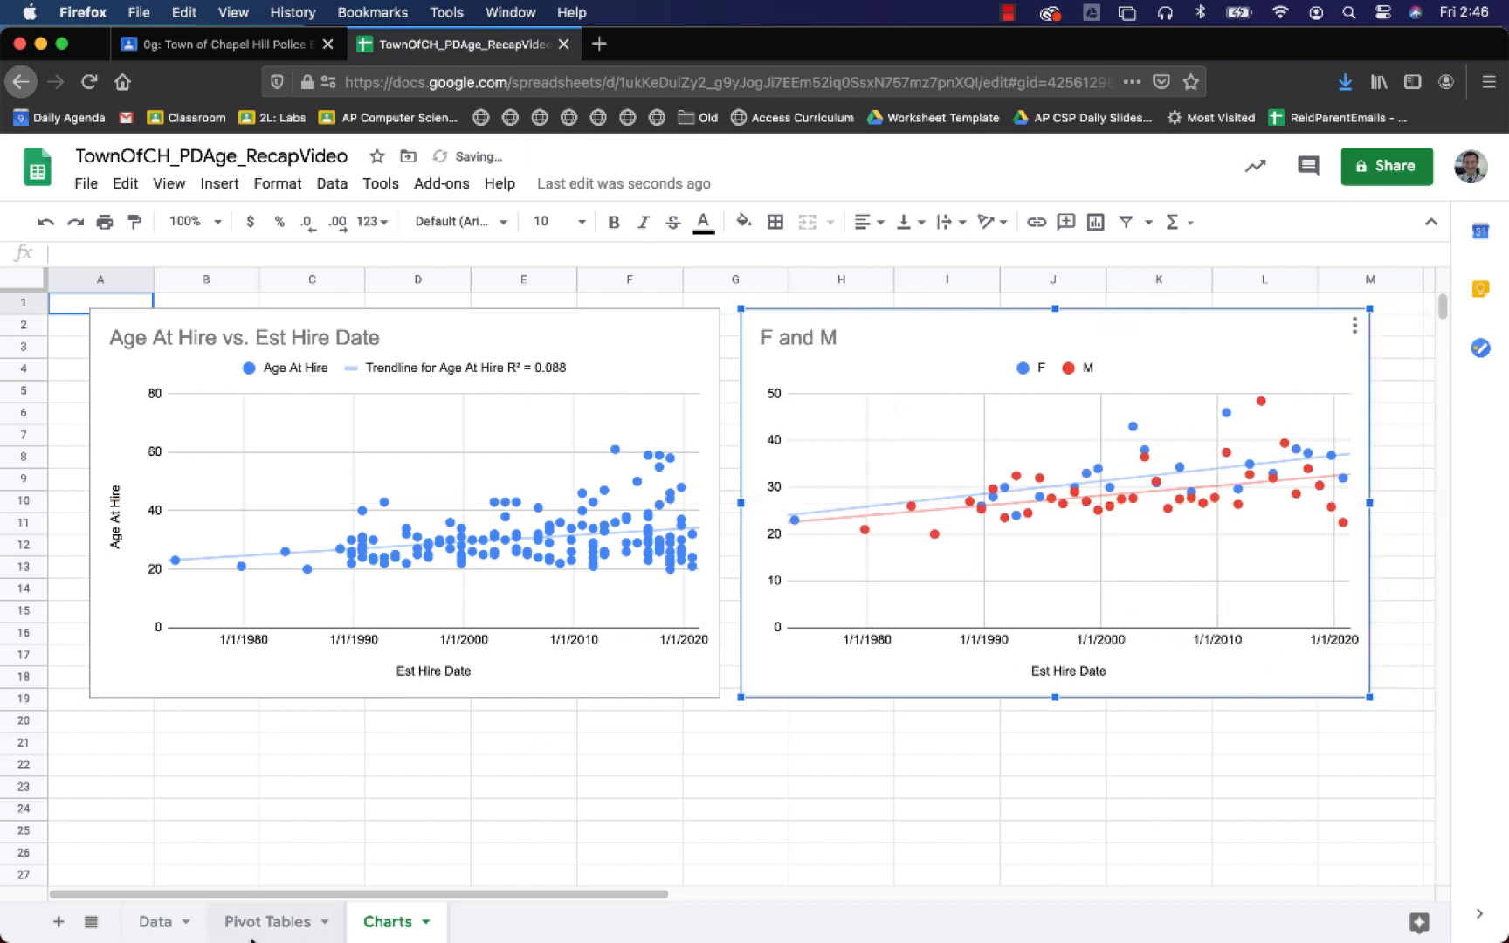
- Check the assignment page in Google Classroom for the question comparing the four races, and return to the spreadsheet
{"action": "left_click", "coordinate": [229, 46]}
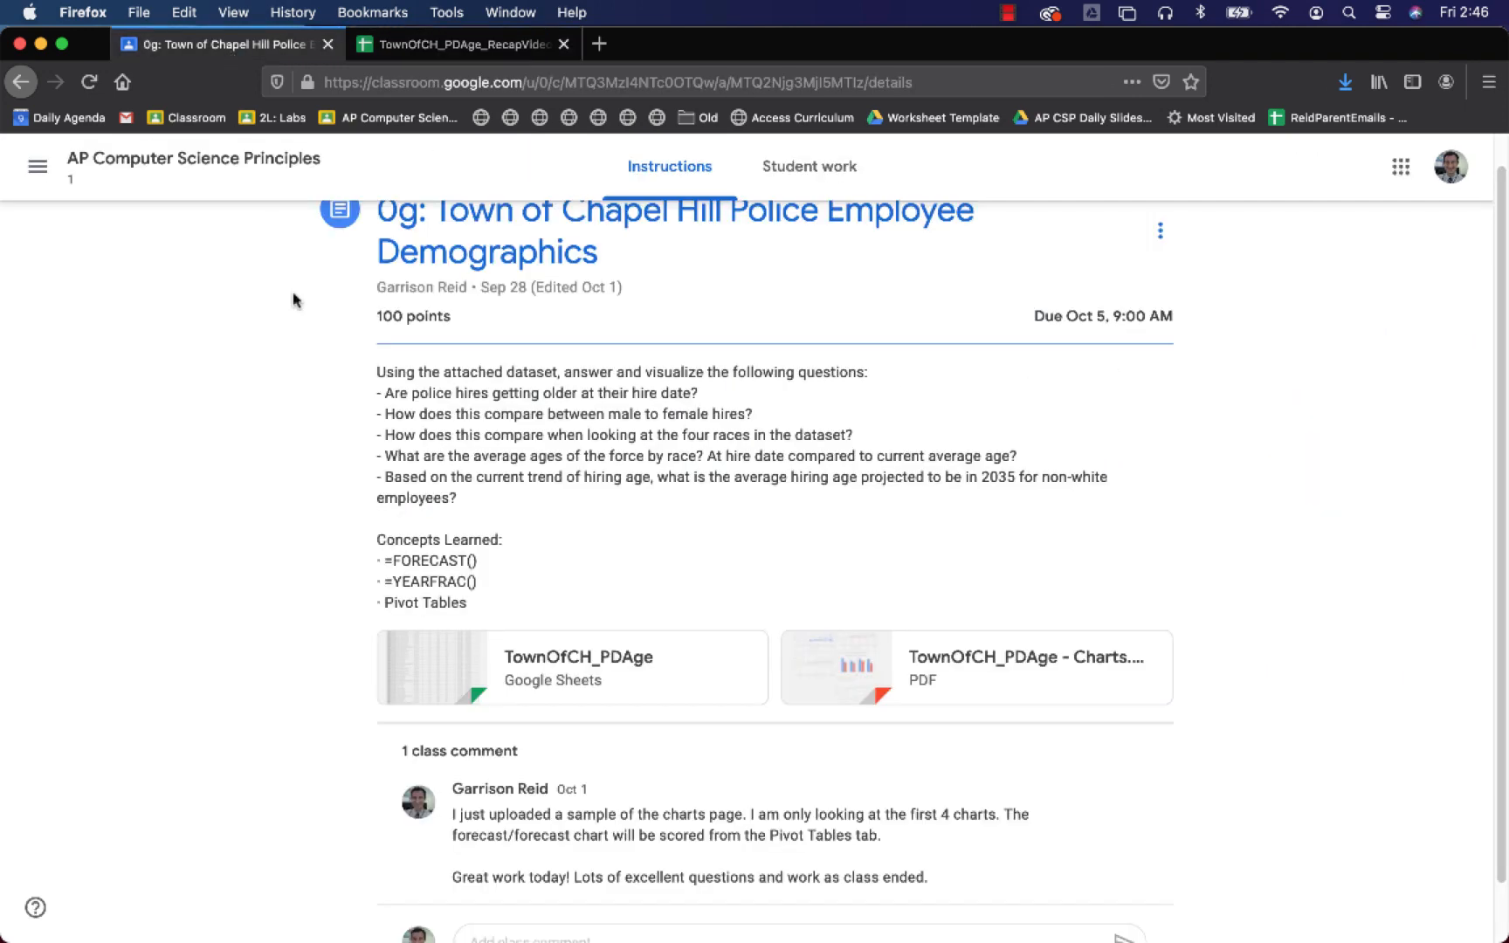
{"action": "triple_click", "coordinate": [453, 434]}
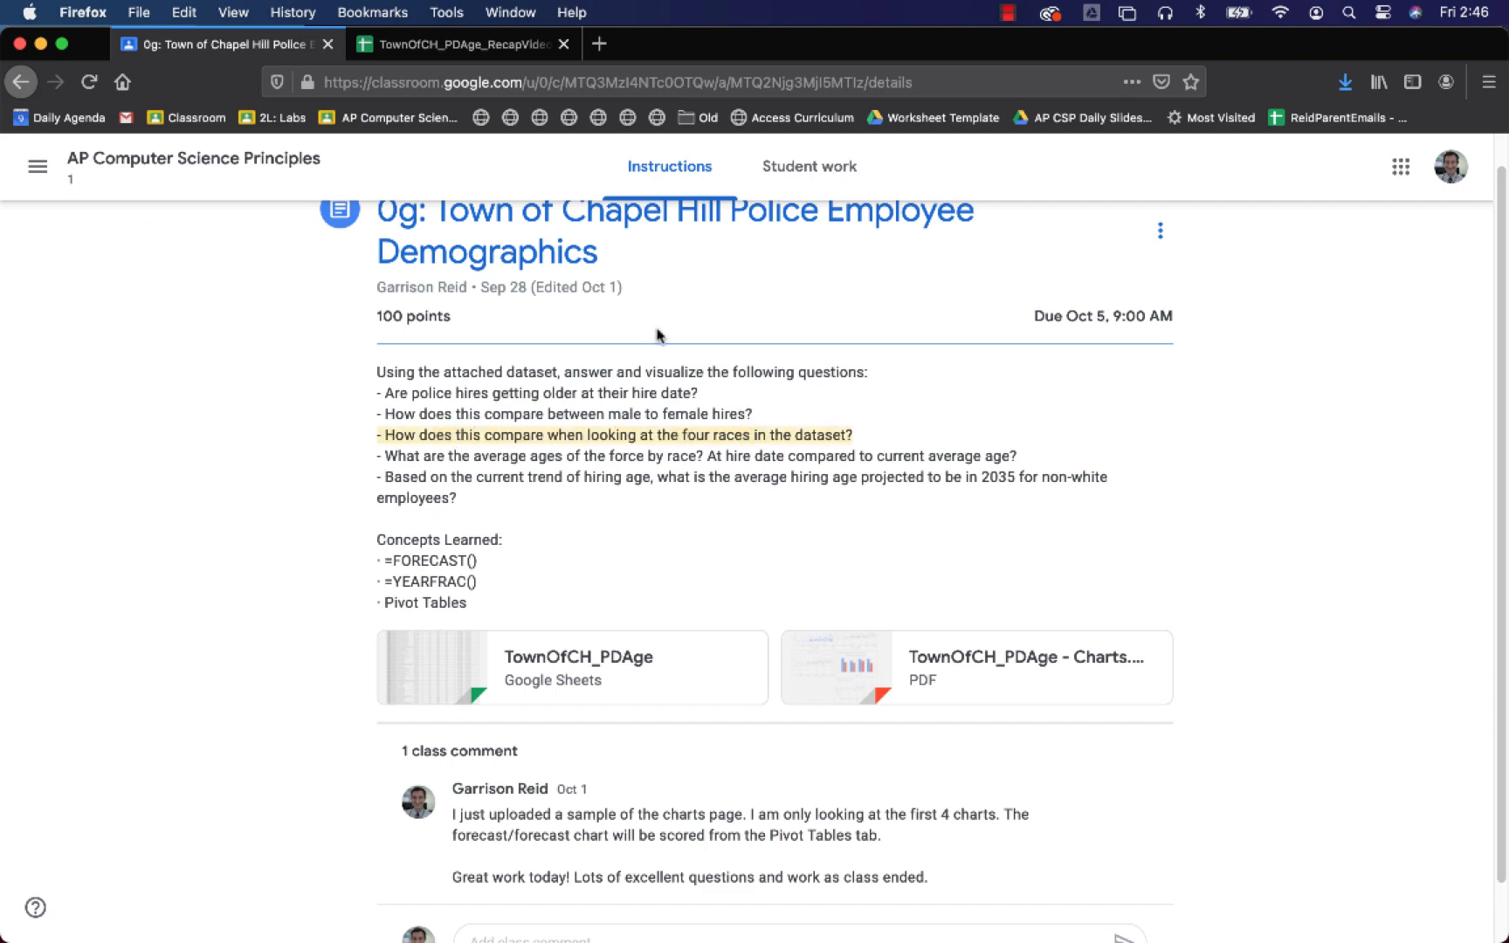
{"action": "left_click", "coordinate": [445, 46]}
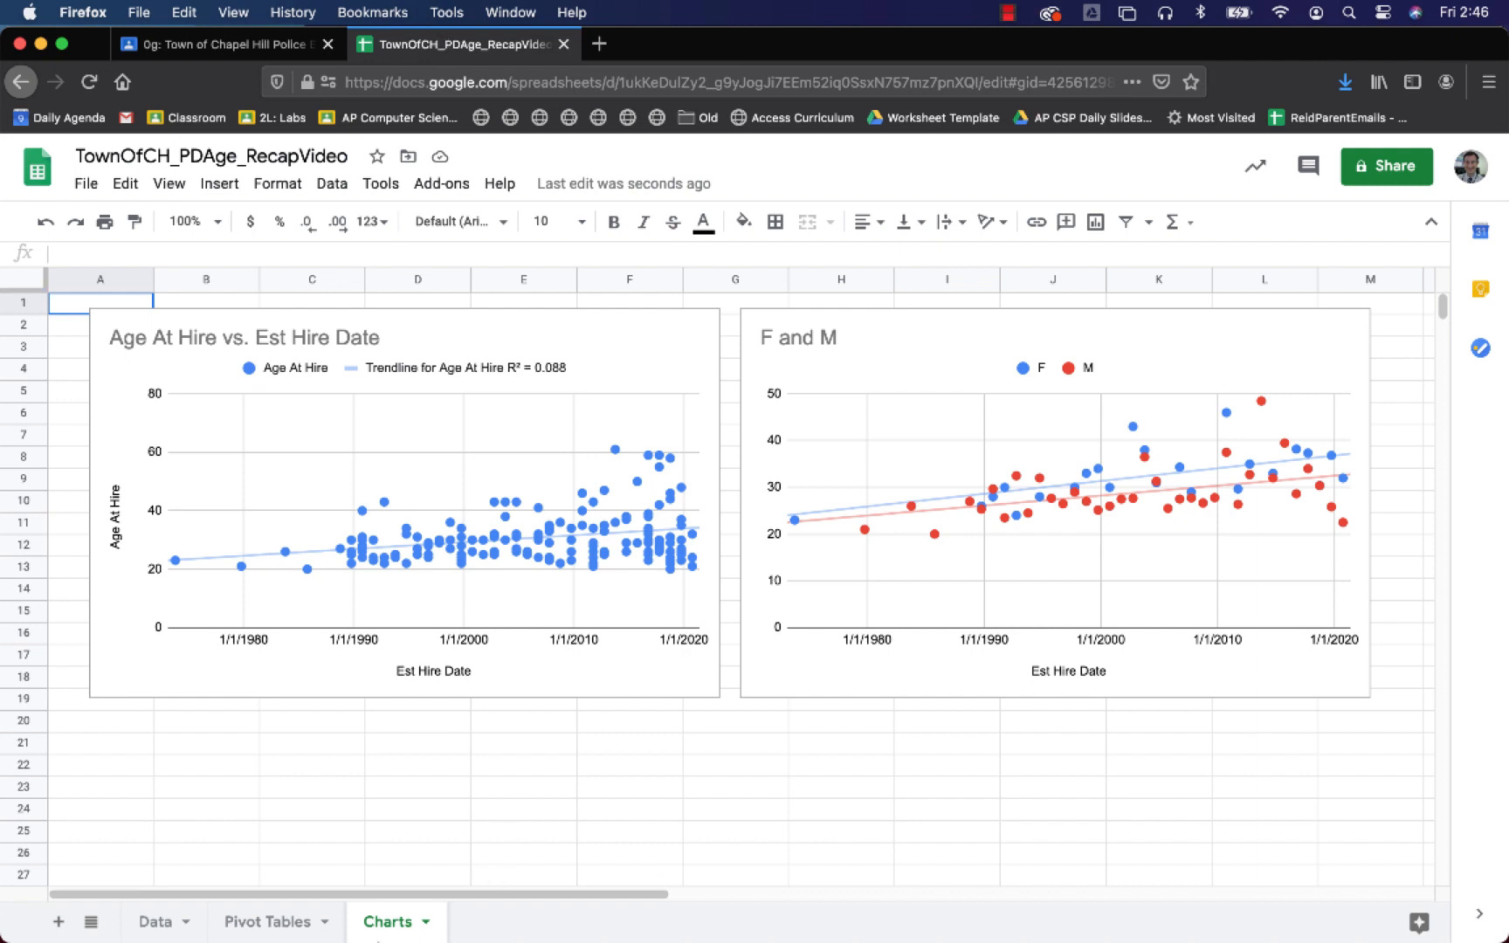
- Delete the original F and M chart from the Pivot Tables sheet
{"action": "left_click", "coordinate": [298, 928]}
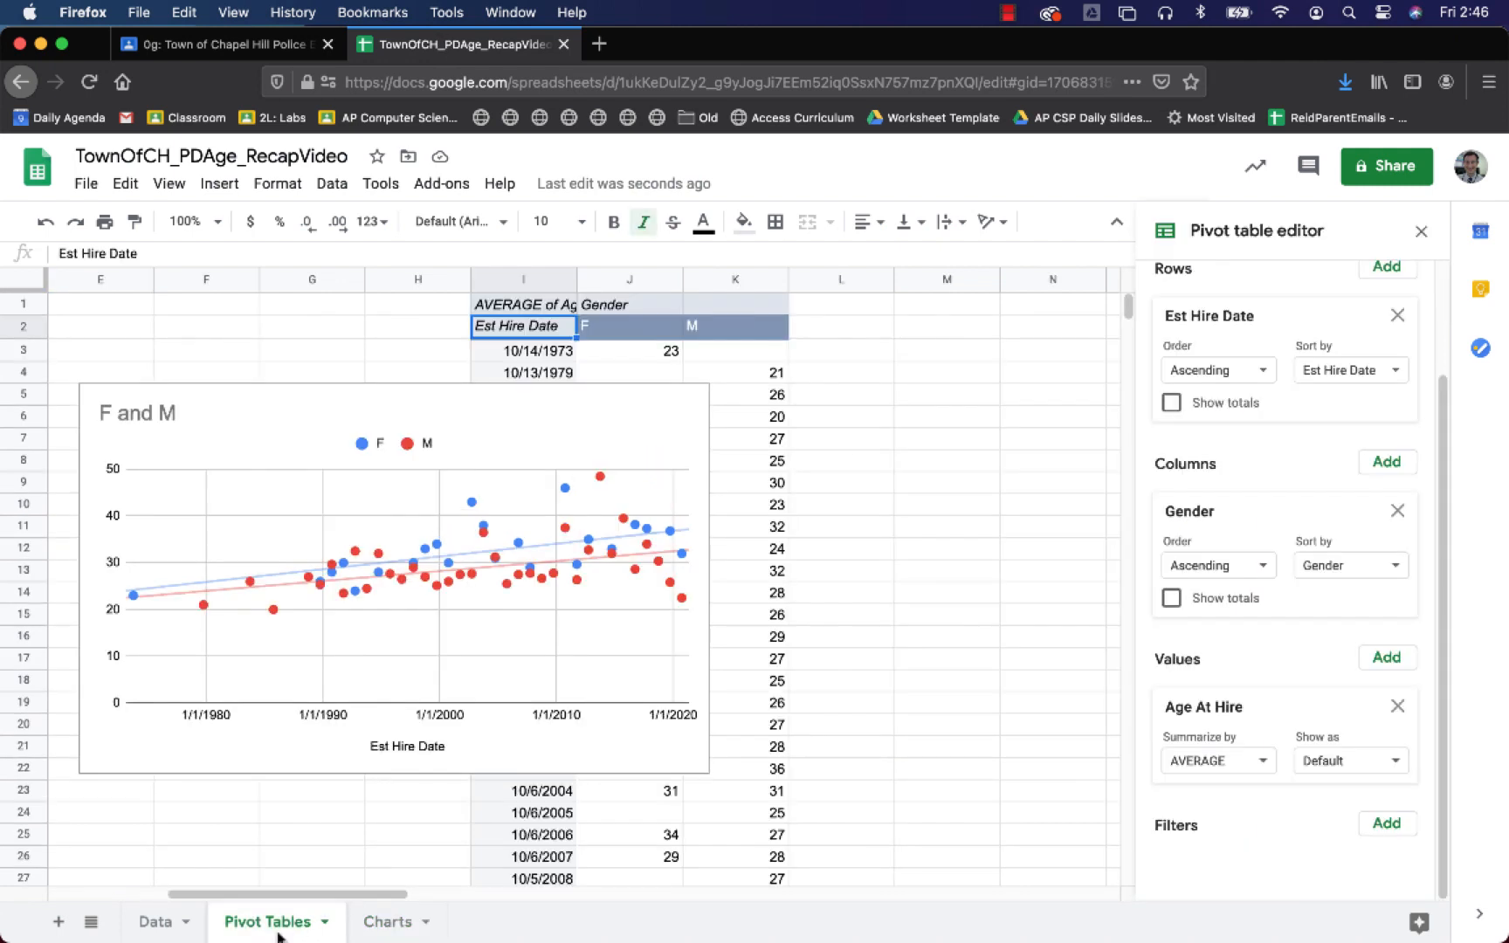
{"action": "left_click", "coordinate": [527, 409]}
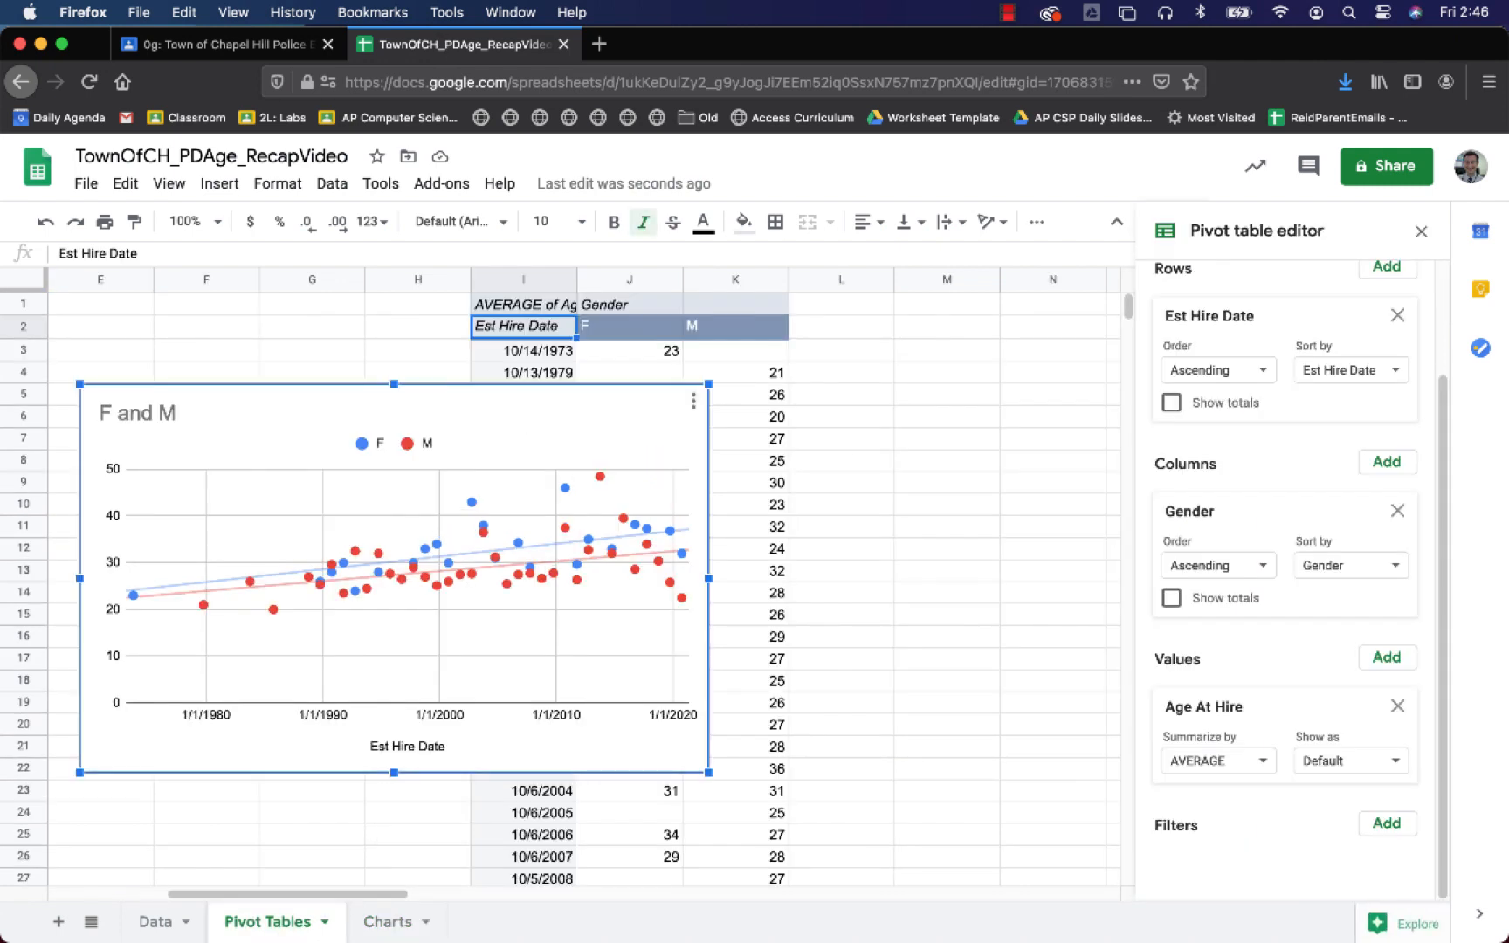
{"action": "key", "text": "BackSpace"}
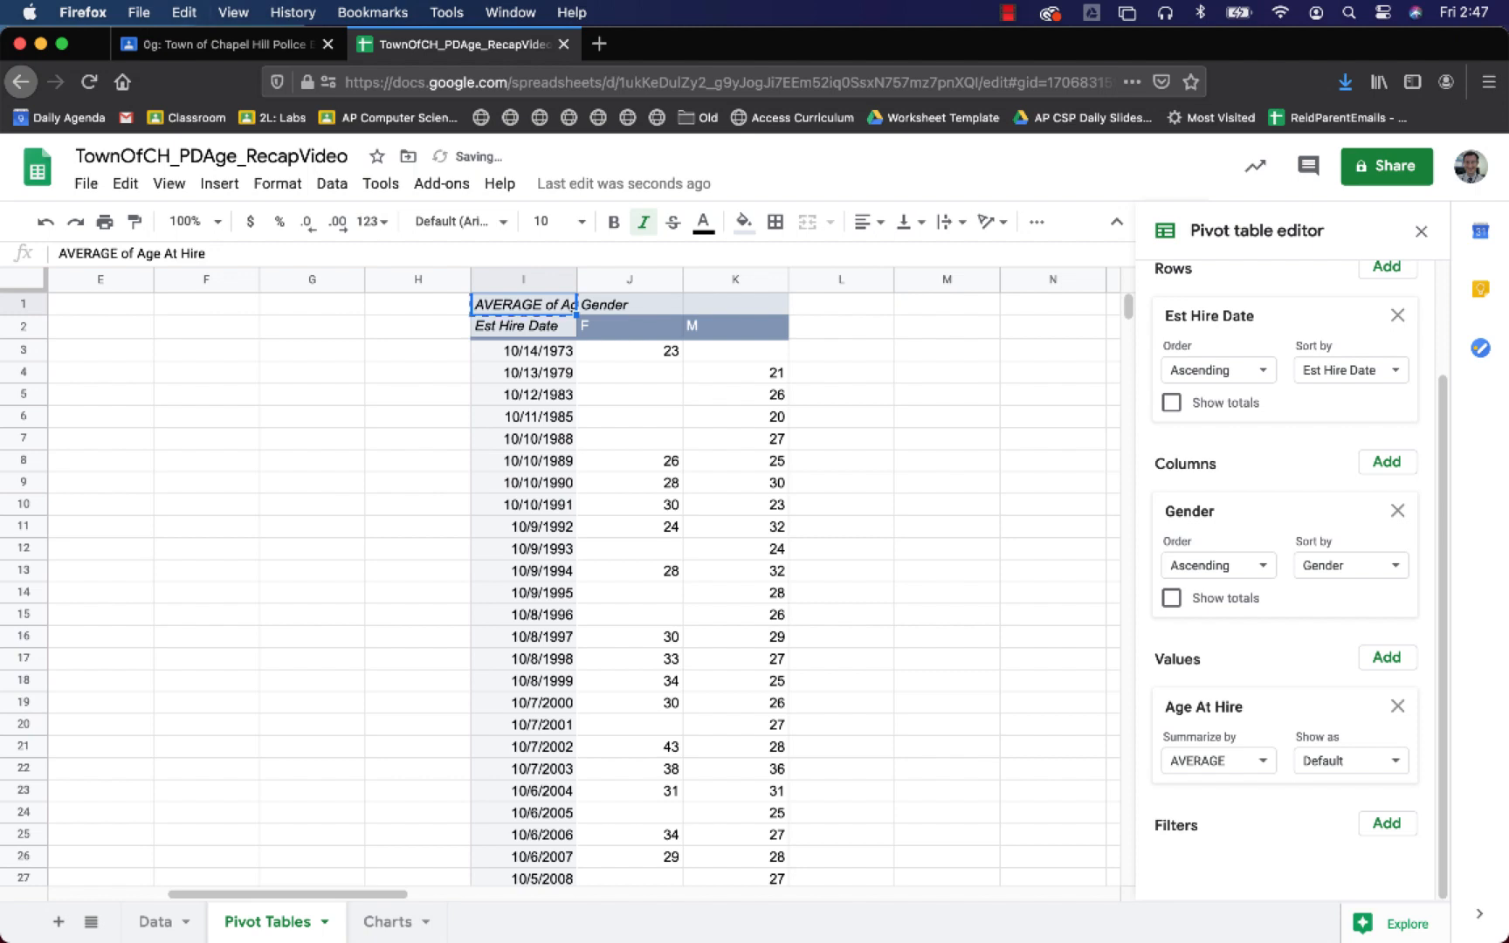
- Paste a copy of the gender pivot table from I1 at cell P1 on the Pivot Tables sheet
{"action": "key", "text": "Right"}
{"action": "key", "text": "Right"}
{"action": "key", "text": "Right"}
{"action": "key", "text": "Right"}
{"action": "key", "text": "Right"}
{"action": "key", "text": "Right"}
{"action": "key", "text": "Right"}
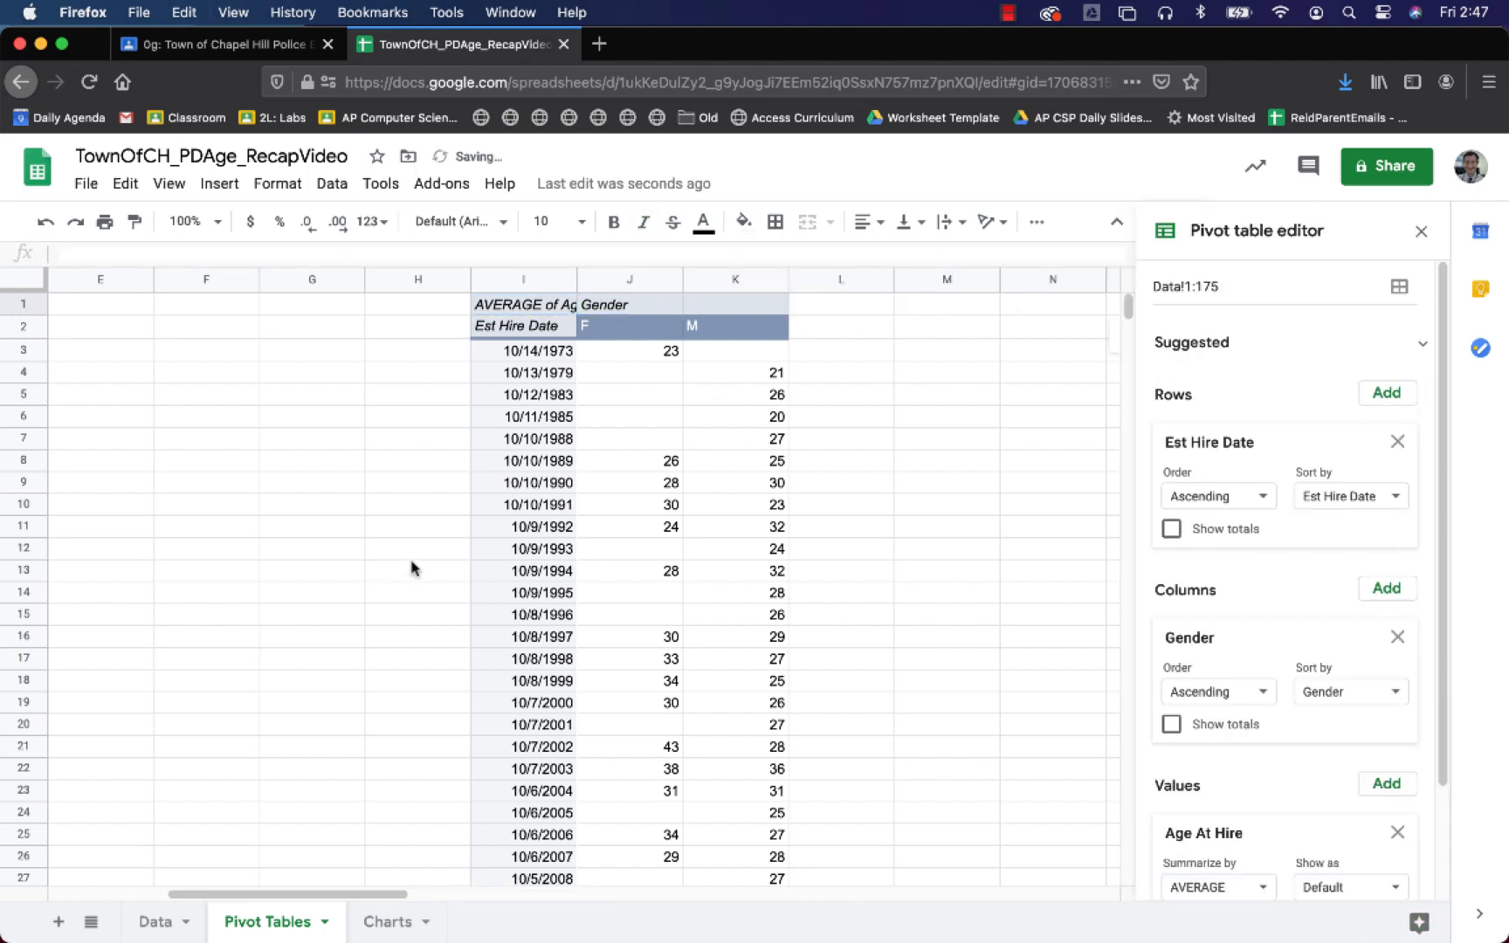
{"action": "scroll", "coordinate": [411, 569], "scroll_direction": "right", "scroll_amount": 9}
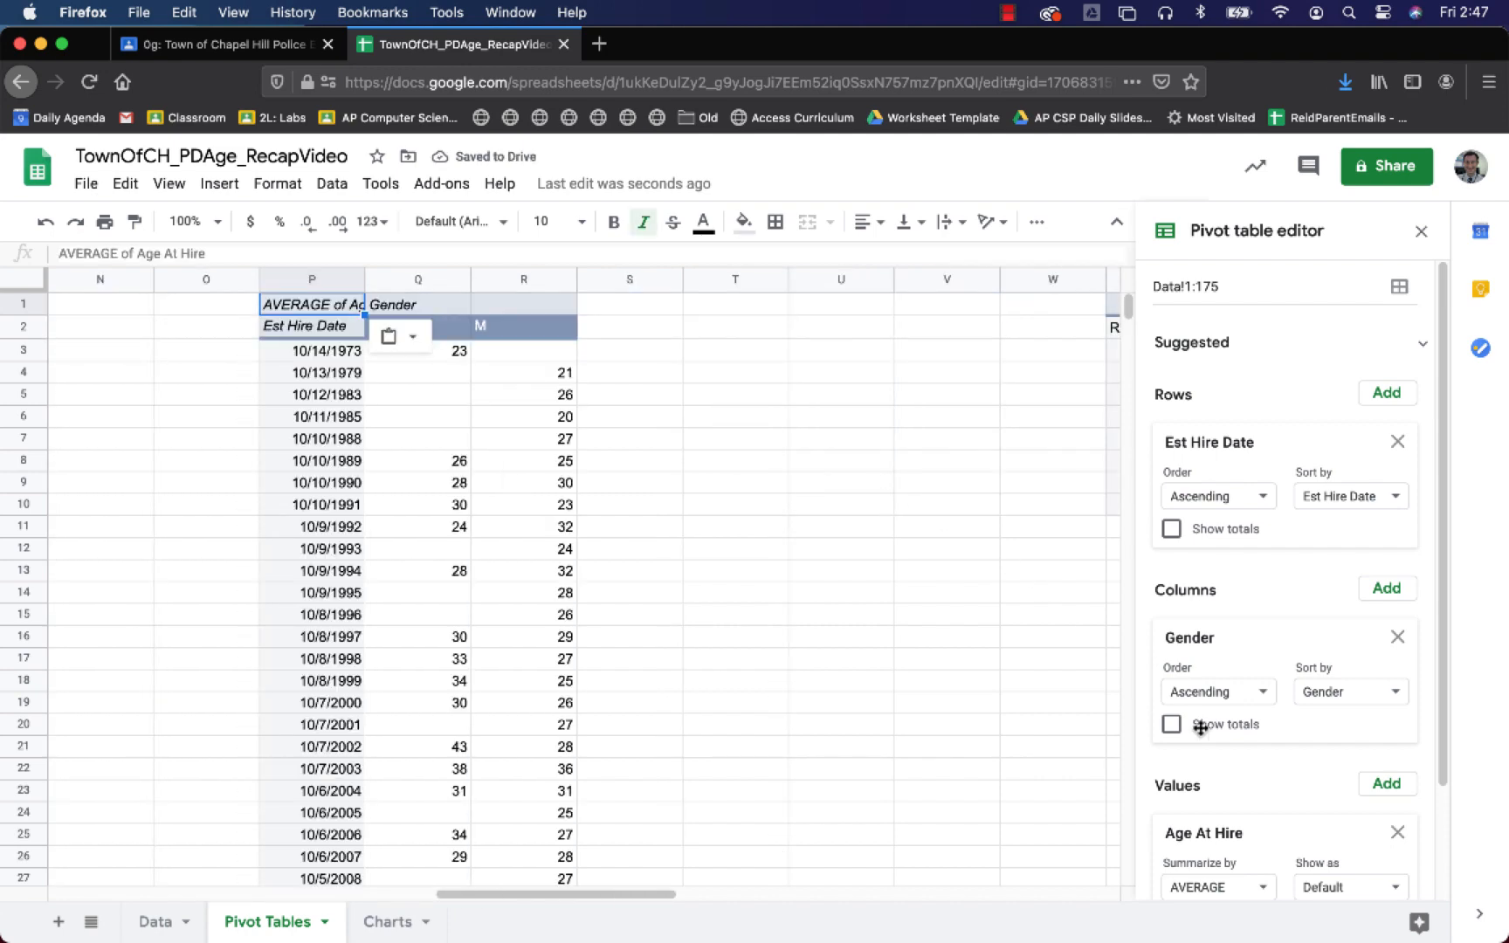
- Replace Gender with Race as the column field of the pivot table at P1, and turn off its totals
{"action": "left_click", "coordinate": [1384, 590]}
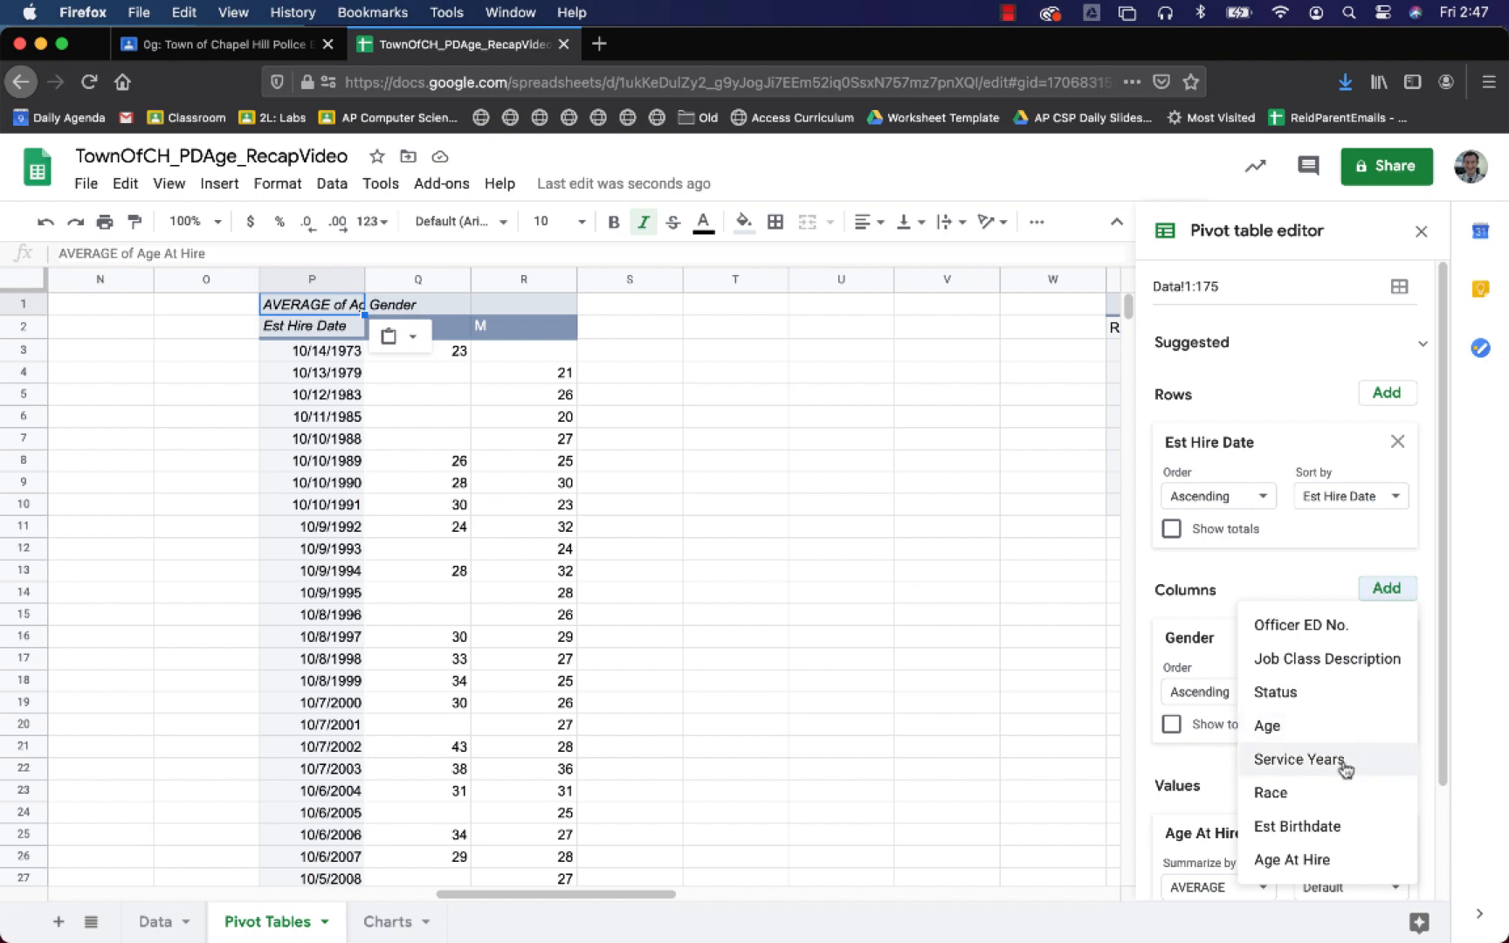
{"action": "left_click", "coordinate": [1336, 791]}
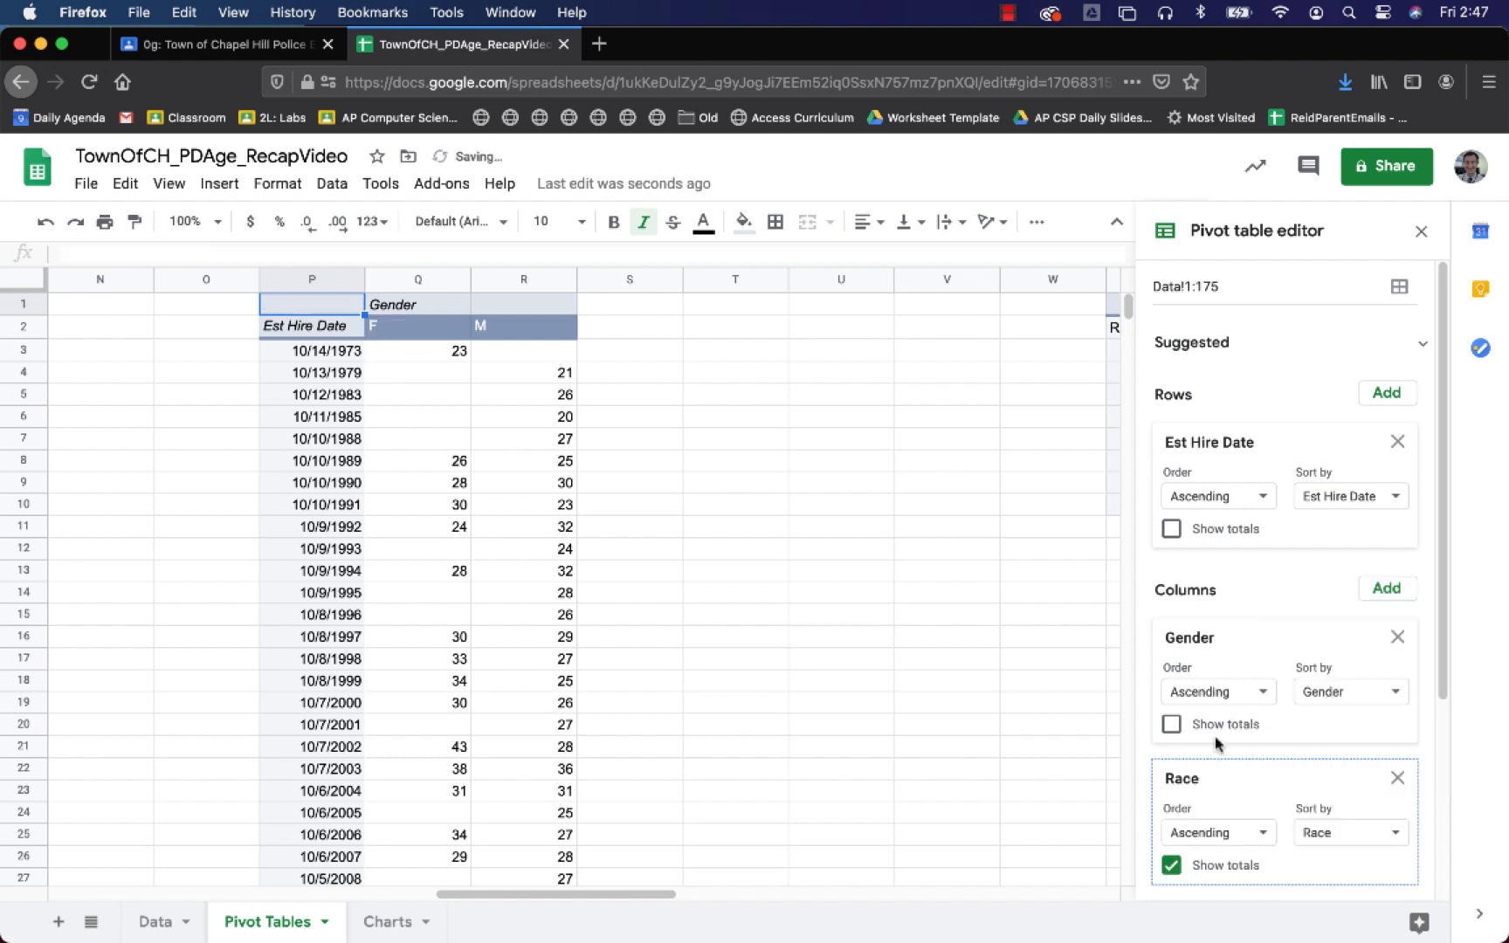
{"action": "left_click", "coordinate": [1398, 637]}
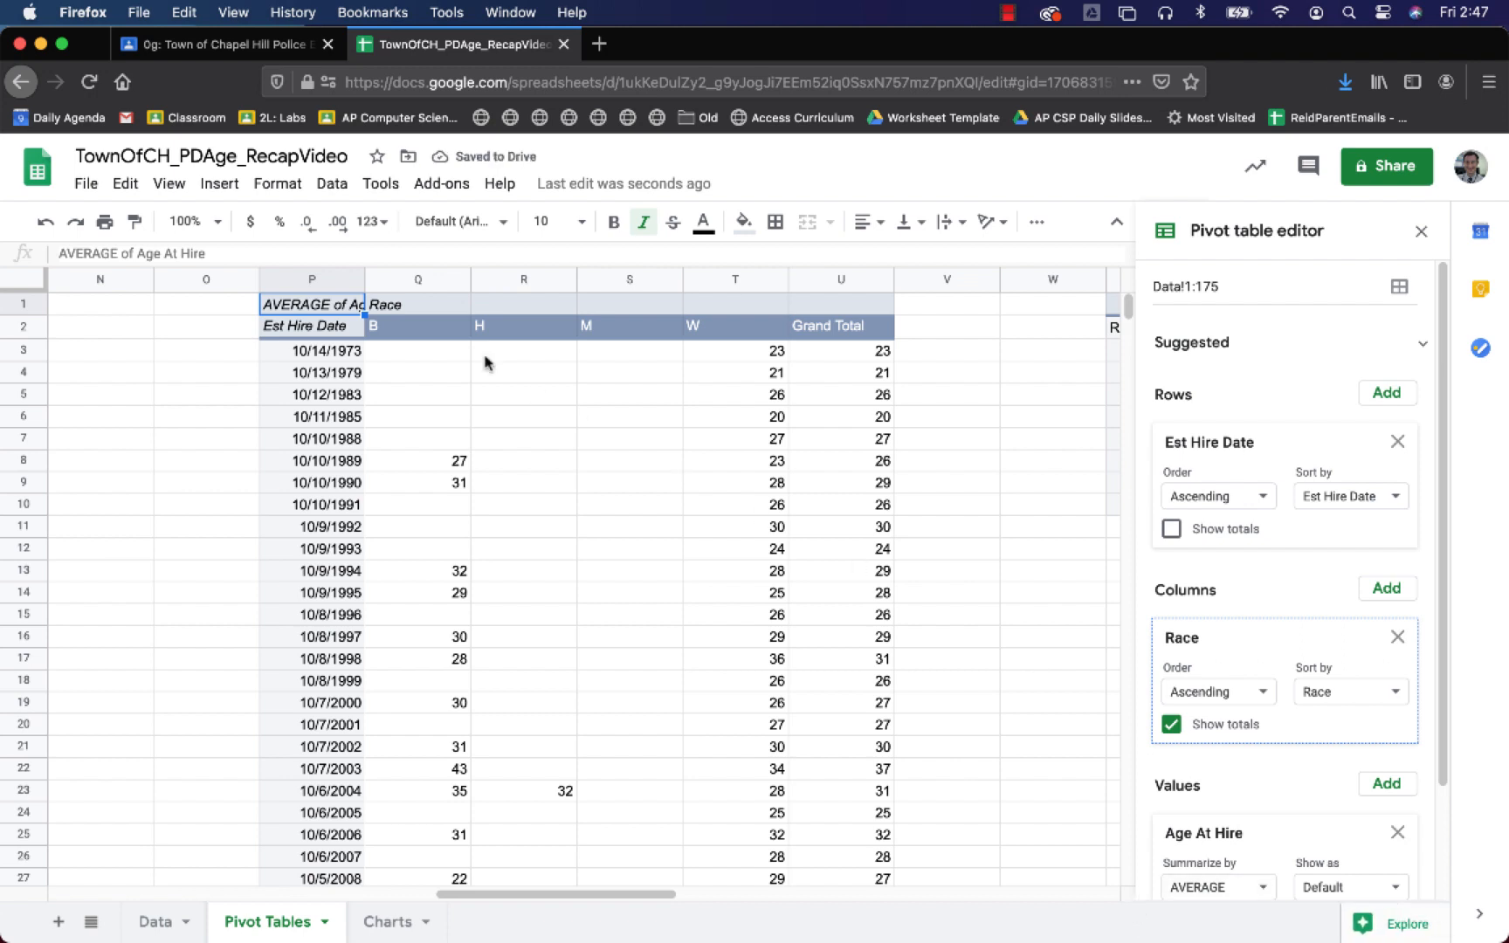
{"action": "left_click", "coordinate": [1170, 723]}
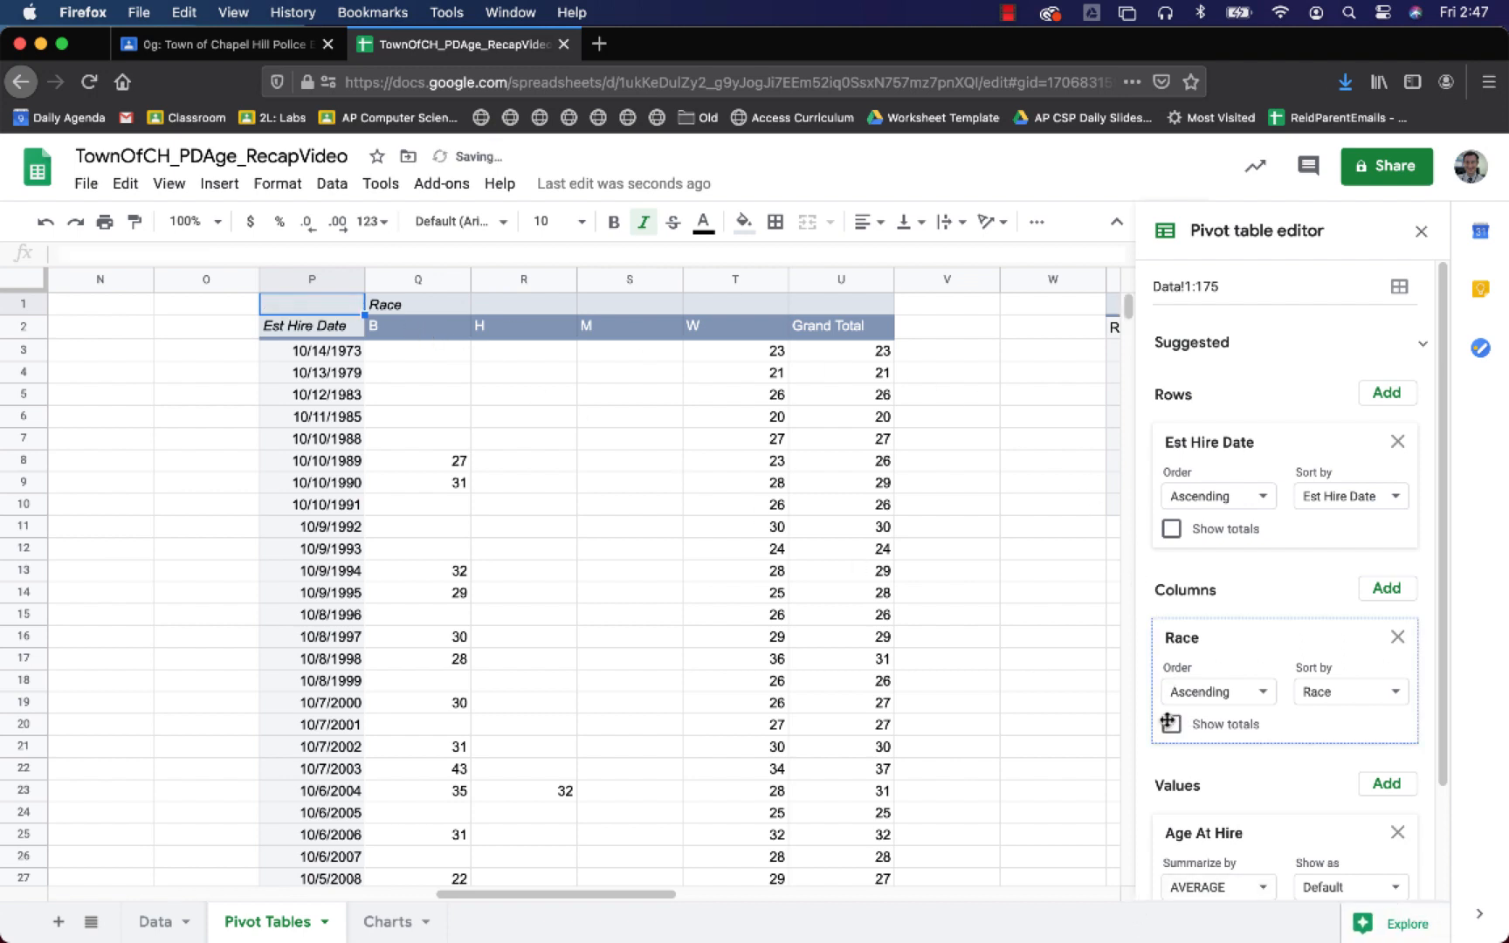
- Insert a chart from the race pivot table's columns P to T
{"action": "left_click_drag", "start_coordinate": [306, 279], "coordinate": [735, 279]}
{"action": "left_click", "coordinate": [1036, 222]}
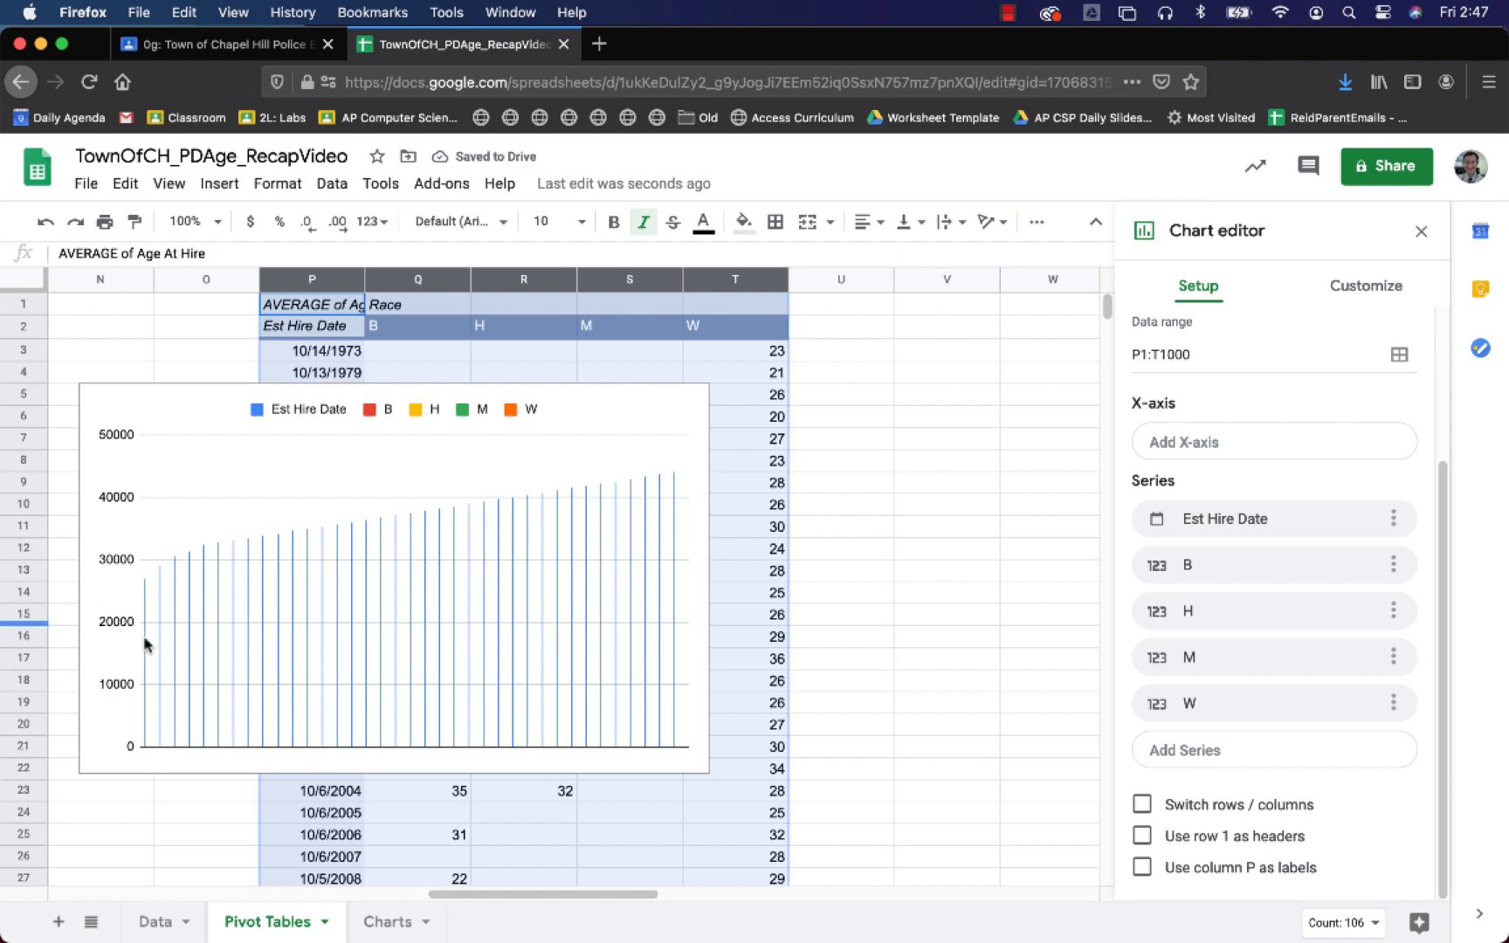
- Use column P as the race chart's labels and stop treating the horizontal axis labels as text
{"action": "left_click", "coordinate": [1201, 876]}
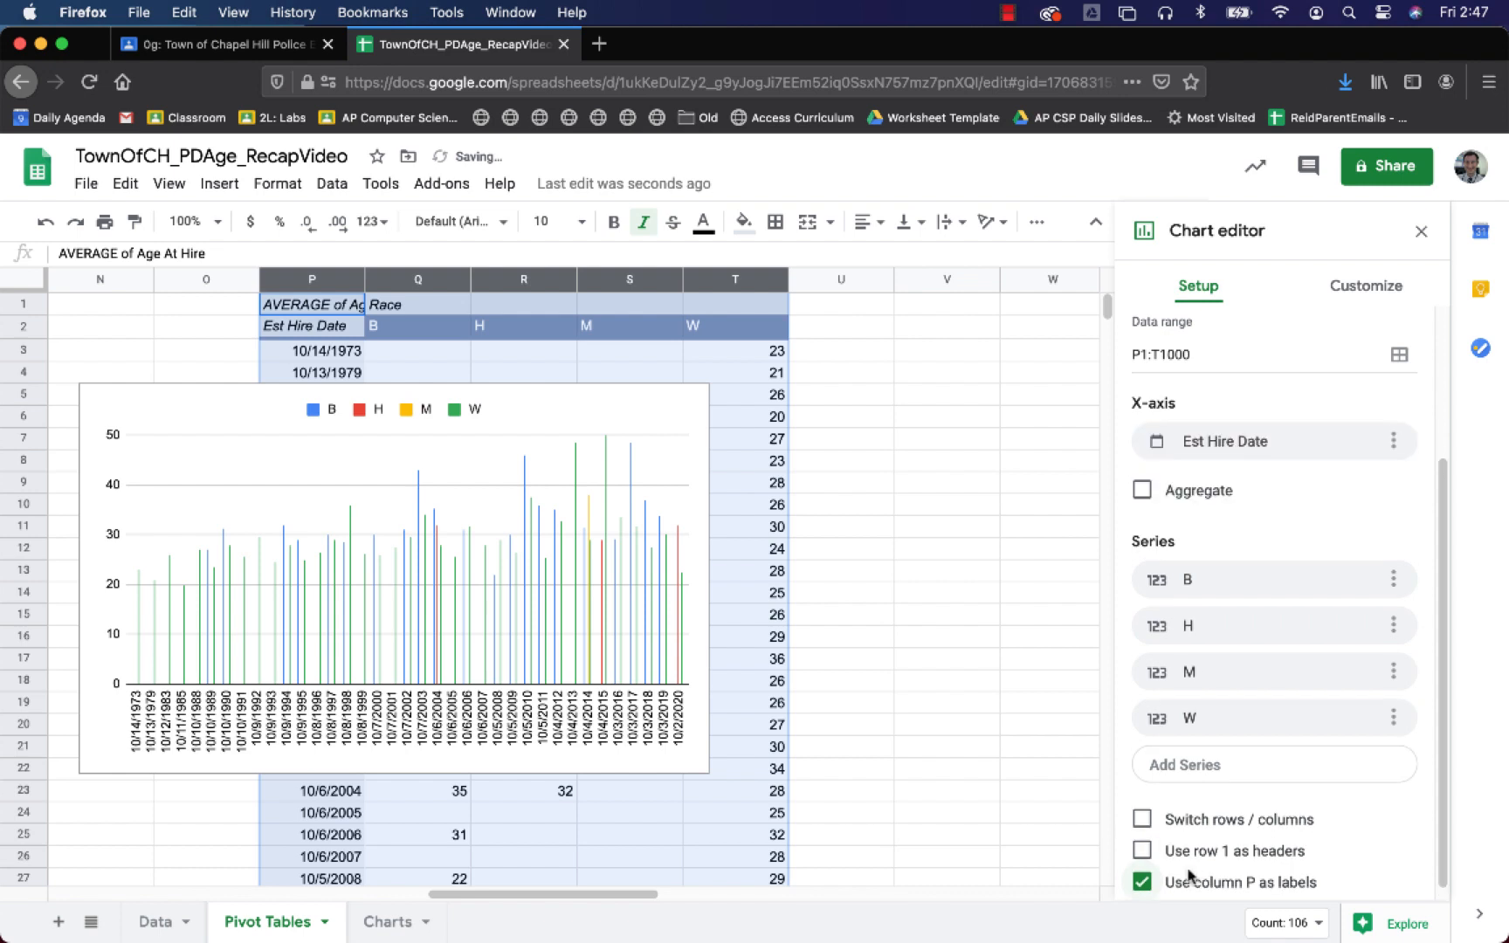
{"action": "left_click", "coordinate": [378, 720]}
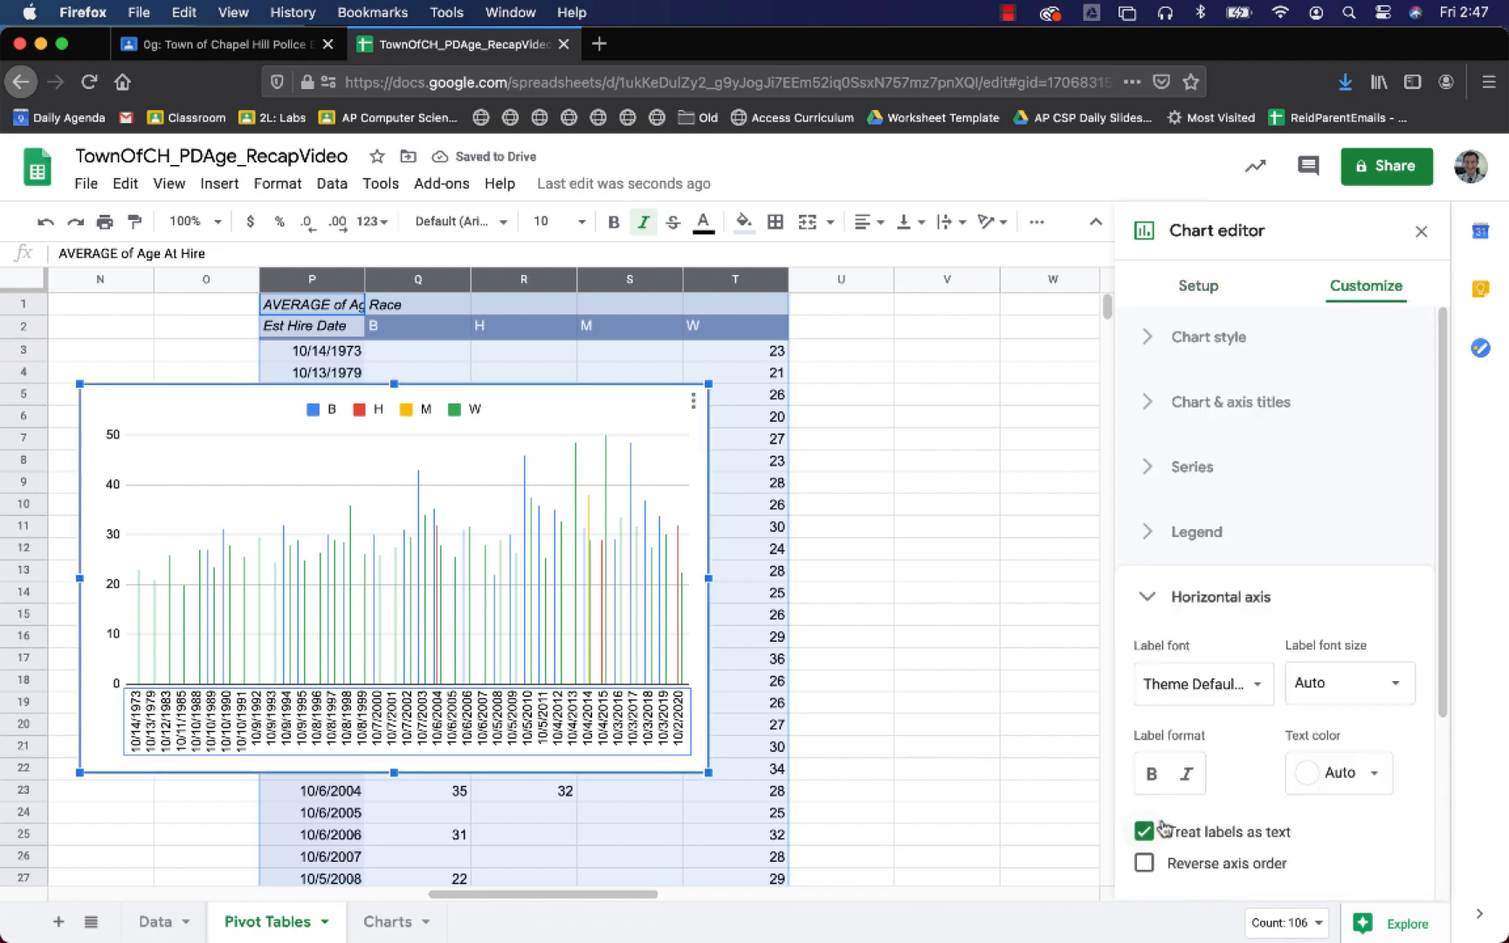
{"action": "left_click", "coordinate": [1166, 835]}
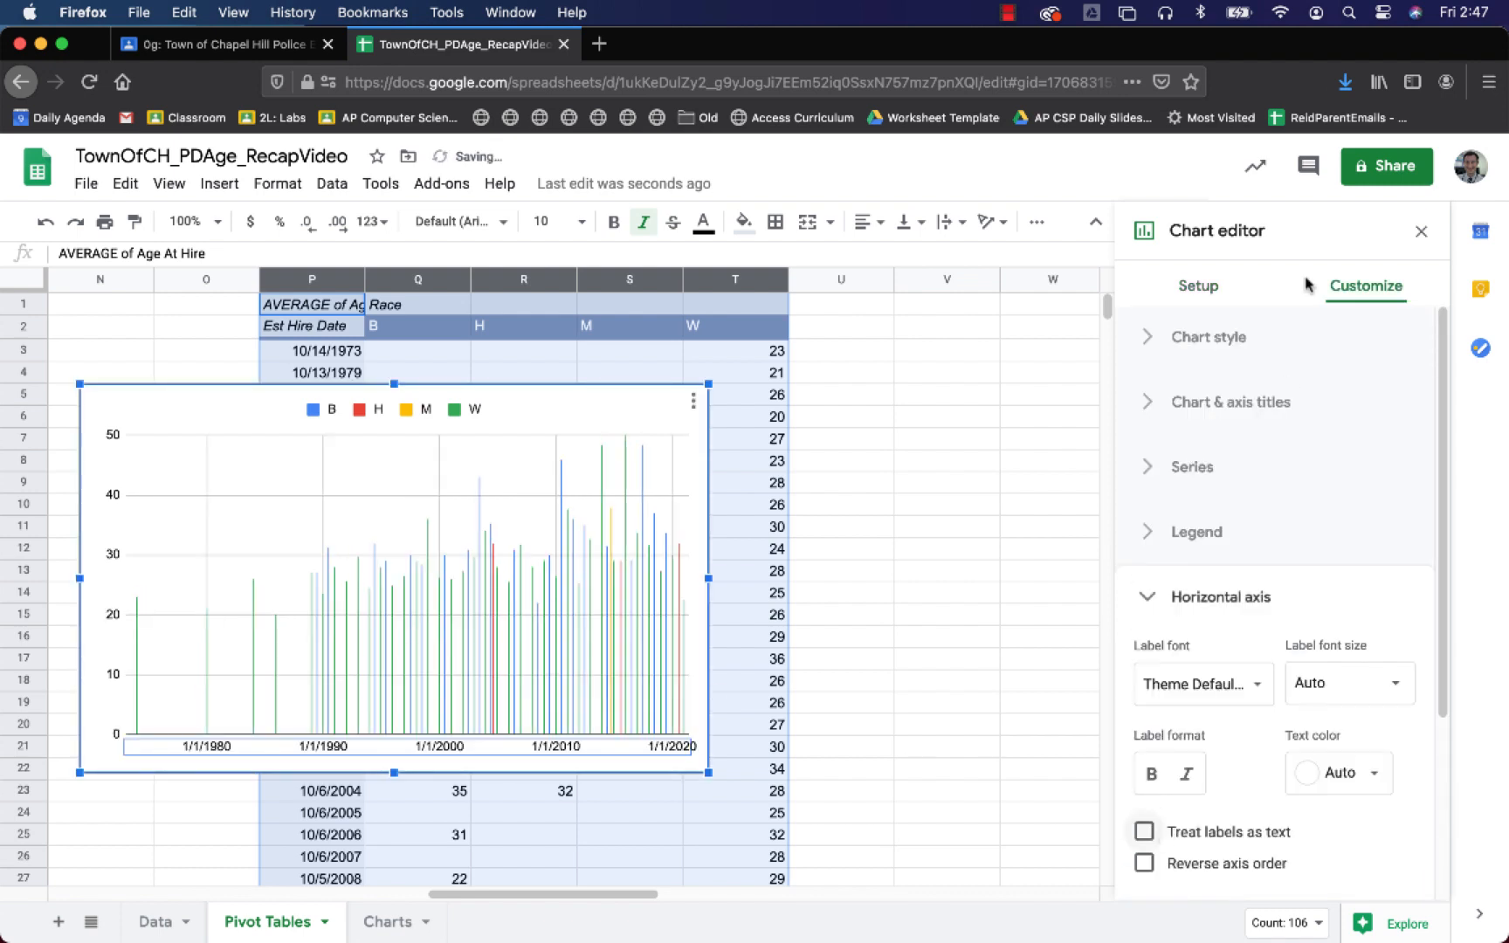
- Change the race chart from a column chart to a scatter chart
{"action": "left_click", "coordinate": [1204, 287]}
{"action": "left_click", "coordinate": [1246, 374]}
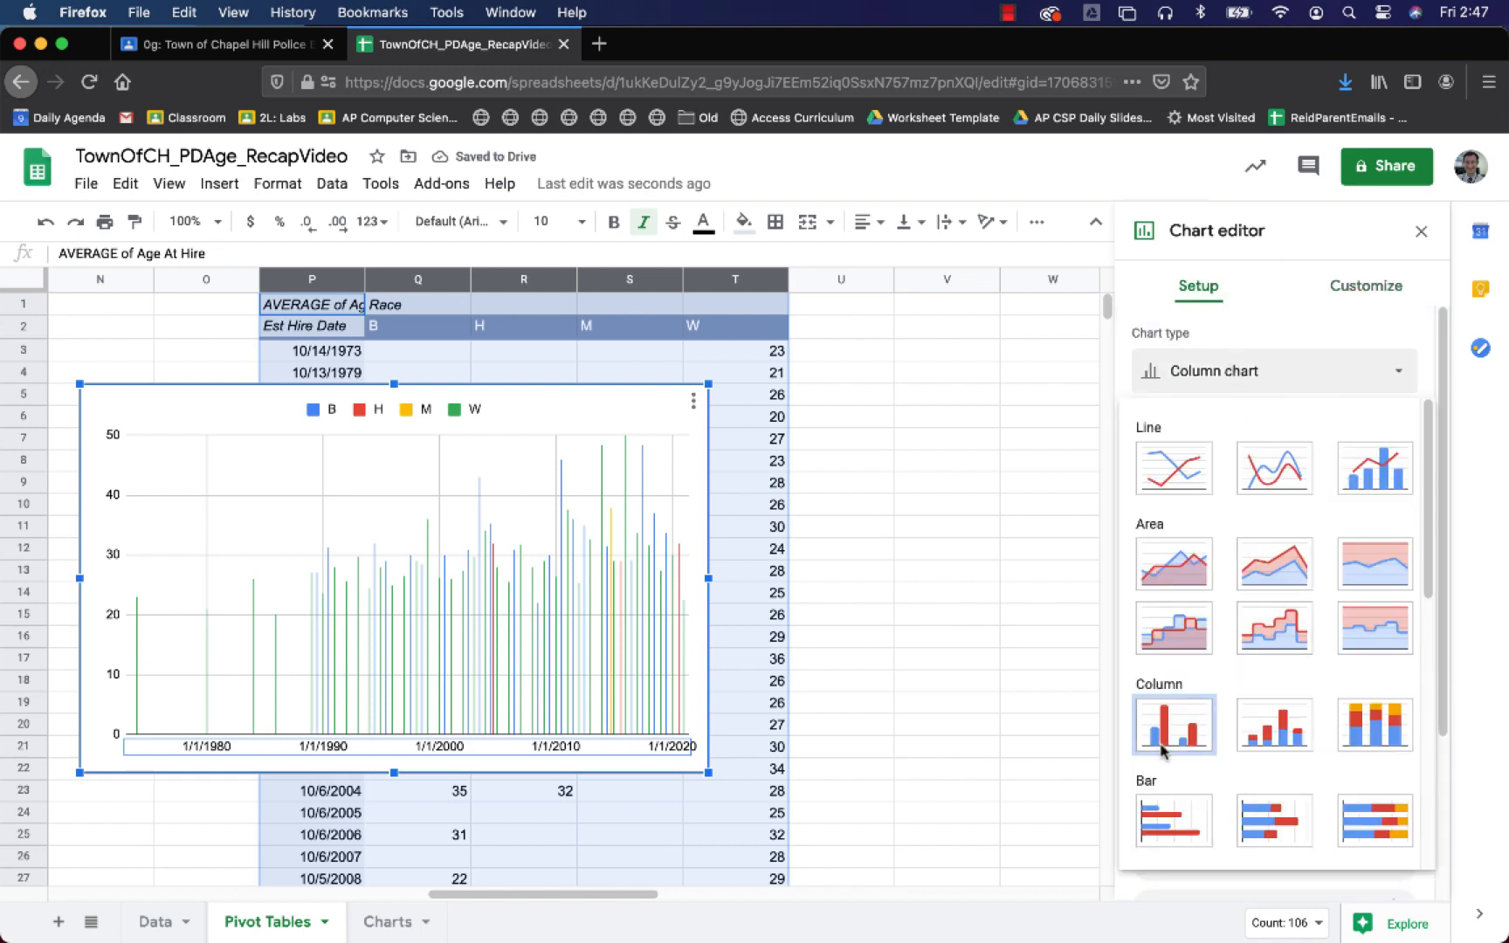
{"action": "scroll", "coordinate": [1152, 720], "scroll_direction": "down", "scroll_amount": 10}
{"action": "left_click", "coordinate": [1183, 455]}
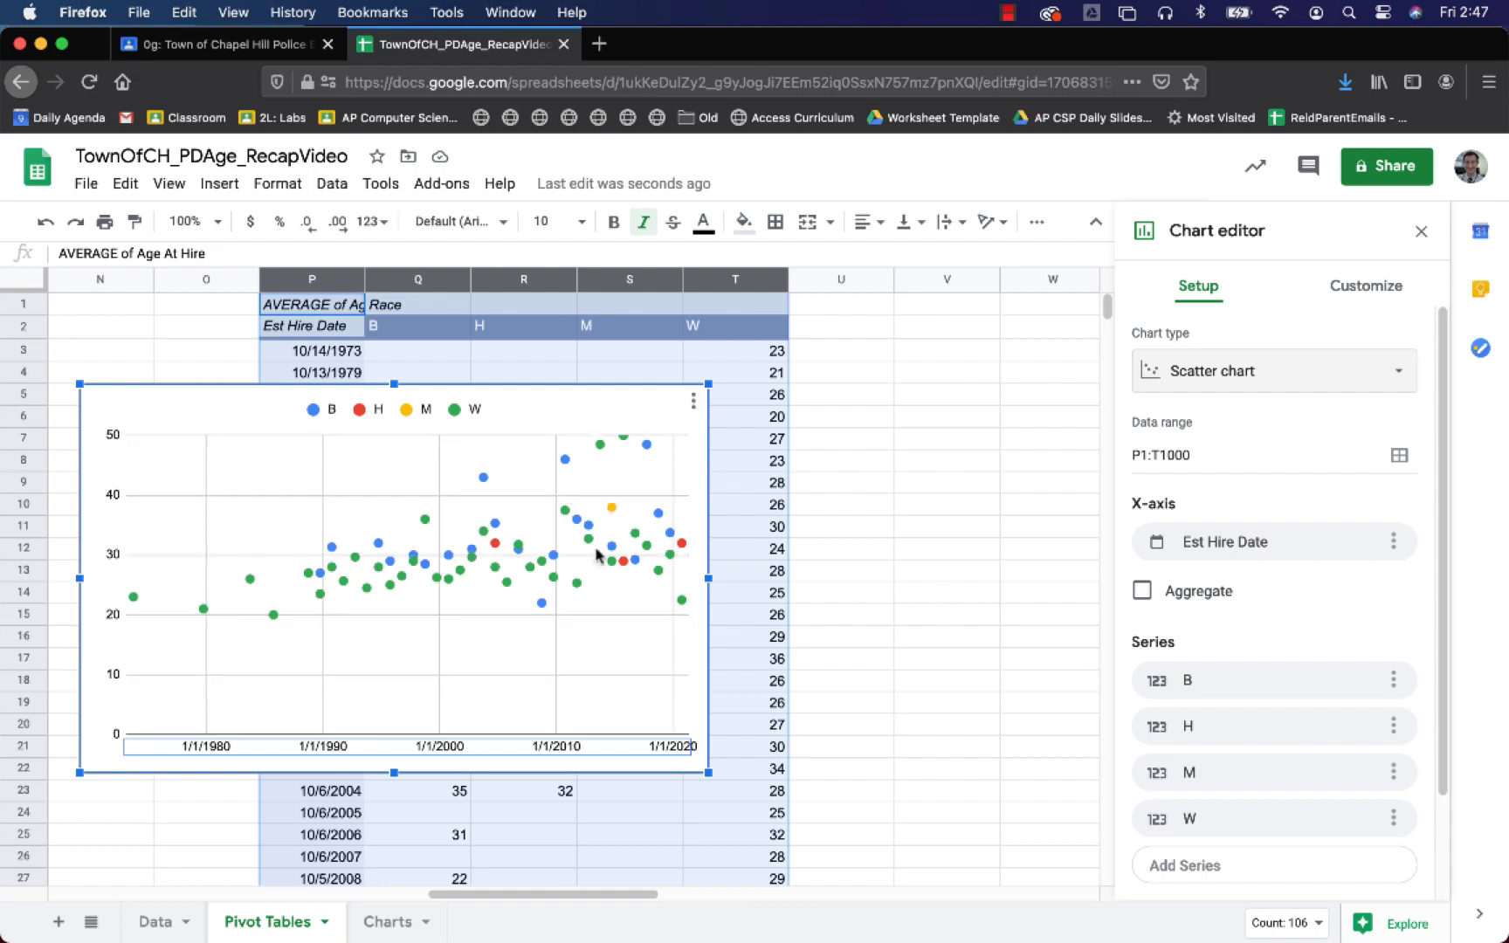
- Add a linear trendline to all series of the race scatter chart
{"action": "left_click", "coordinate": [1380, 284]}
{"action": "left_click", "coordinate": [1263, 485]}
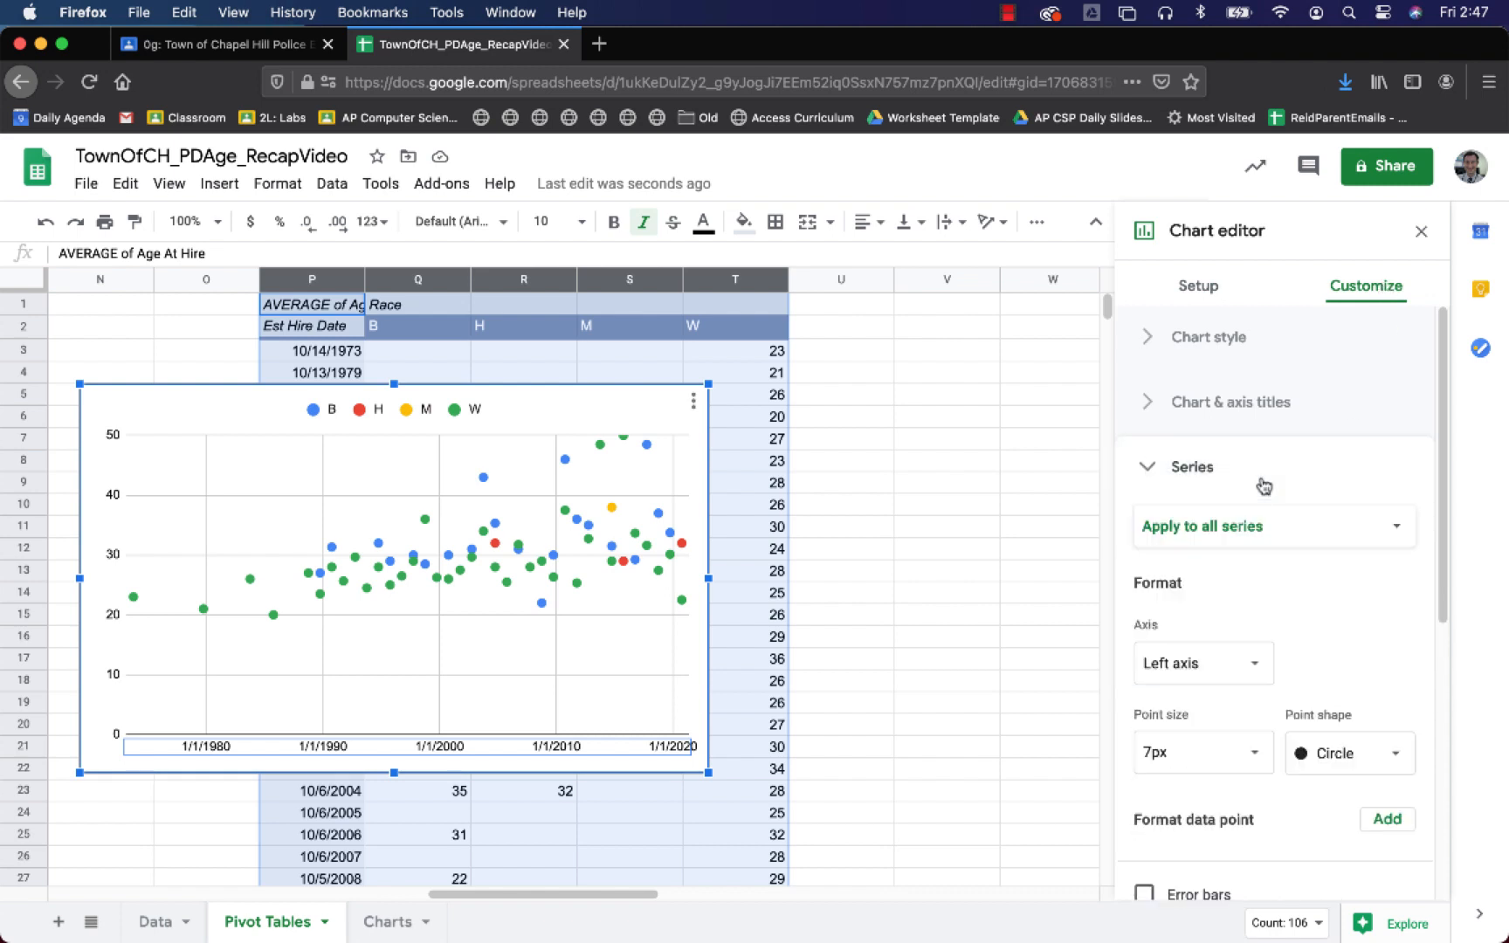
{"action": "left_click", "coordinate": [1276, 541]}
{"action": "left_click", "coordinate": [1278, 534]}
{"action": "left_click", "coordinate": [1326, 453]}
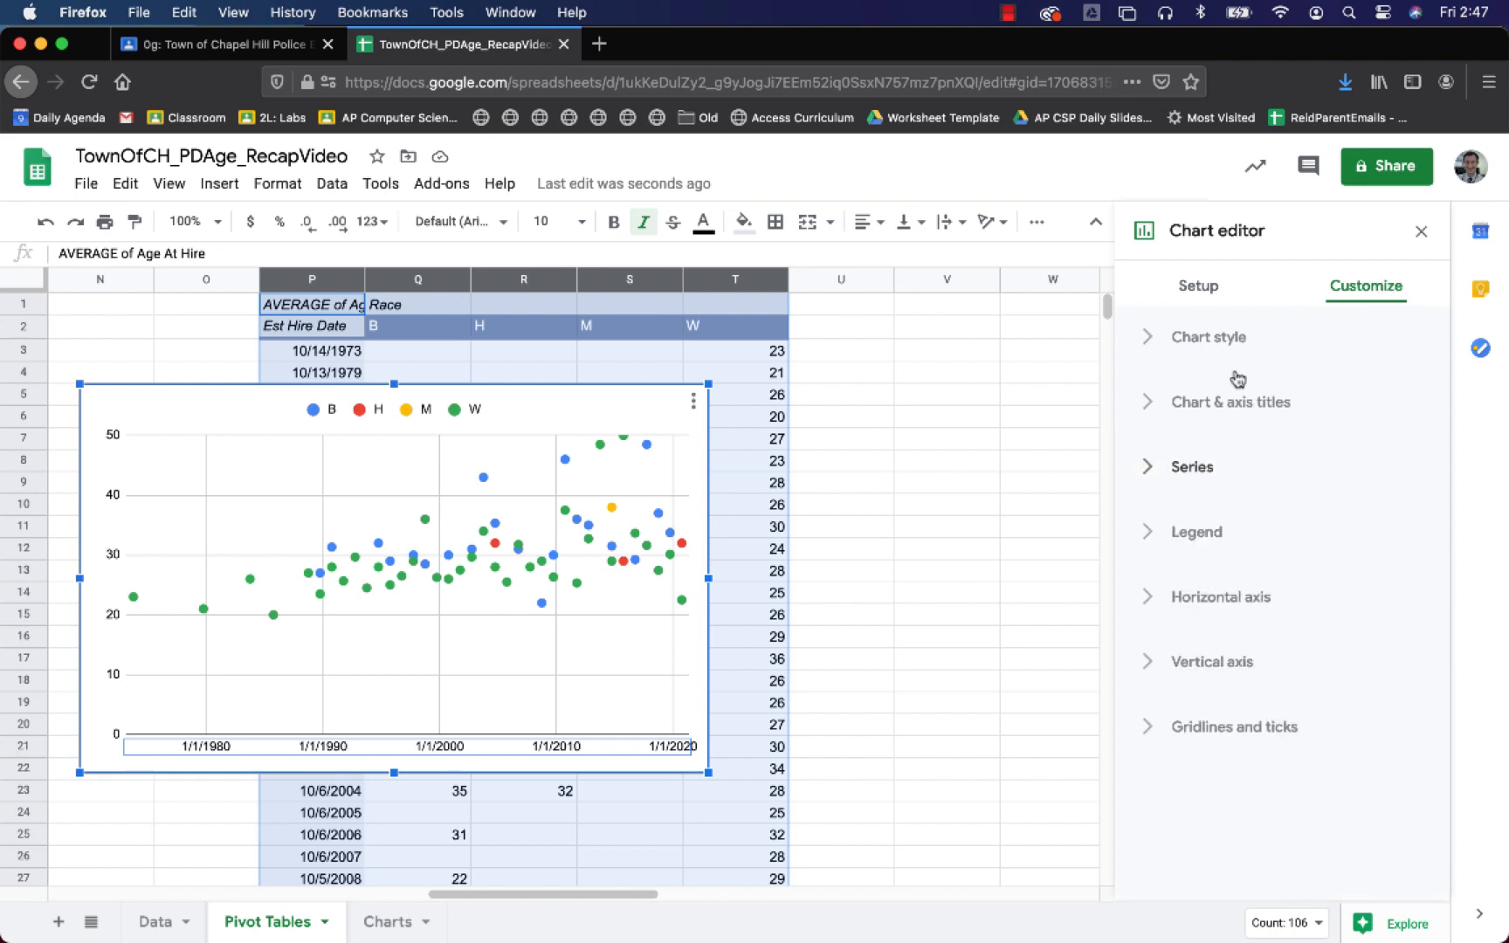
{"action": "left_click", "coordinate": [1214, 469]}
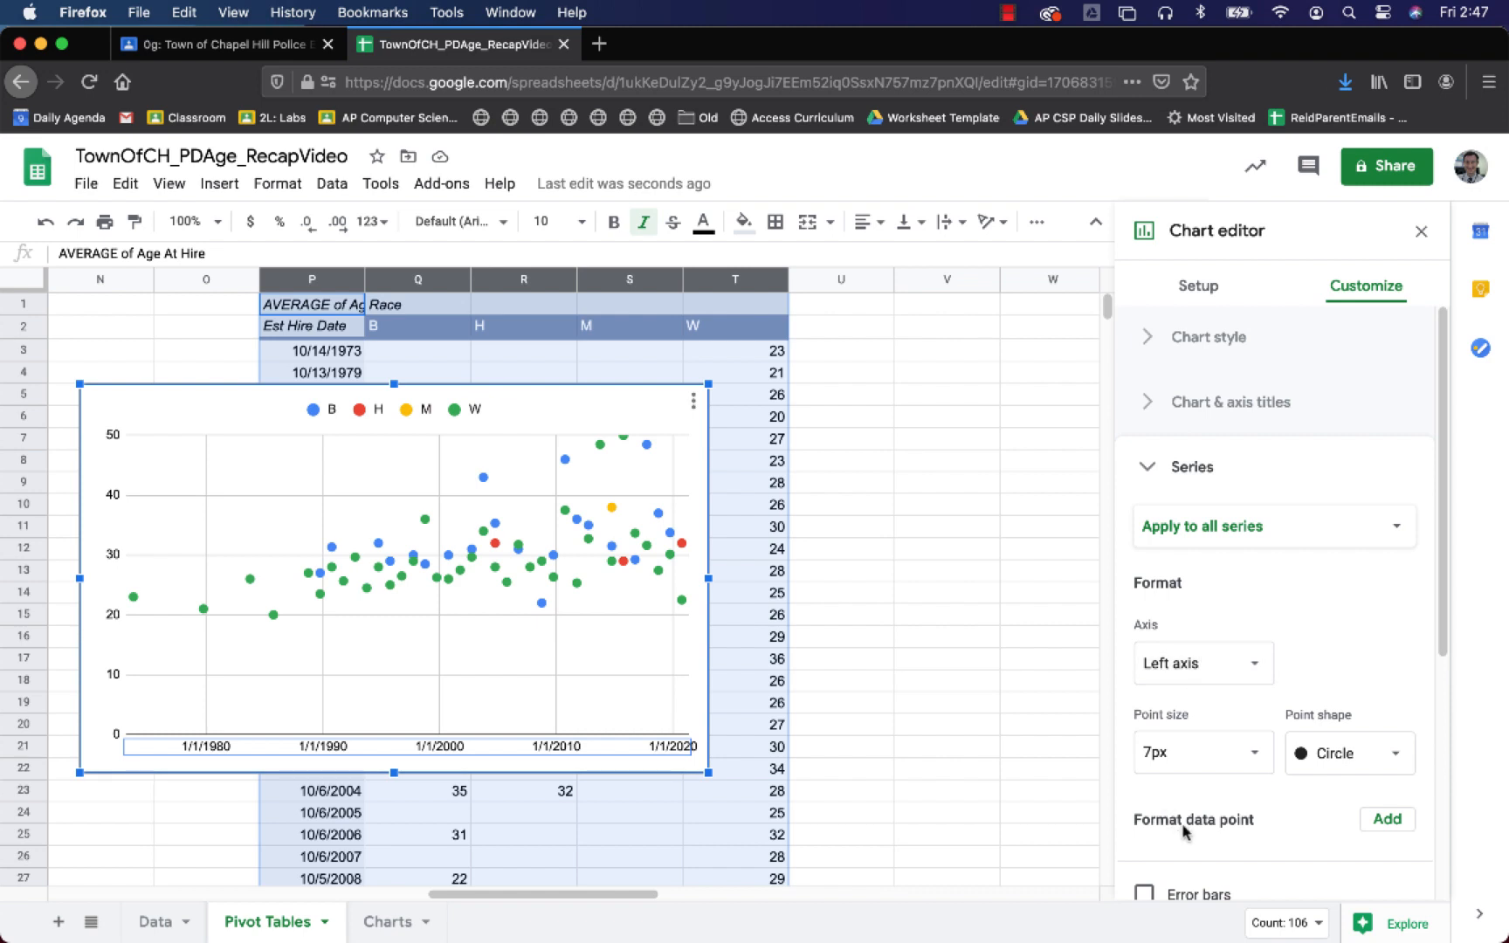
{"action": "scroll", "coordinate": [1188, 834], "scroll_direction": "down", "scroll_amount": 3}
{"action": "left_click", "coordinate": [1196, 775]}
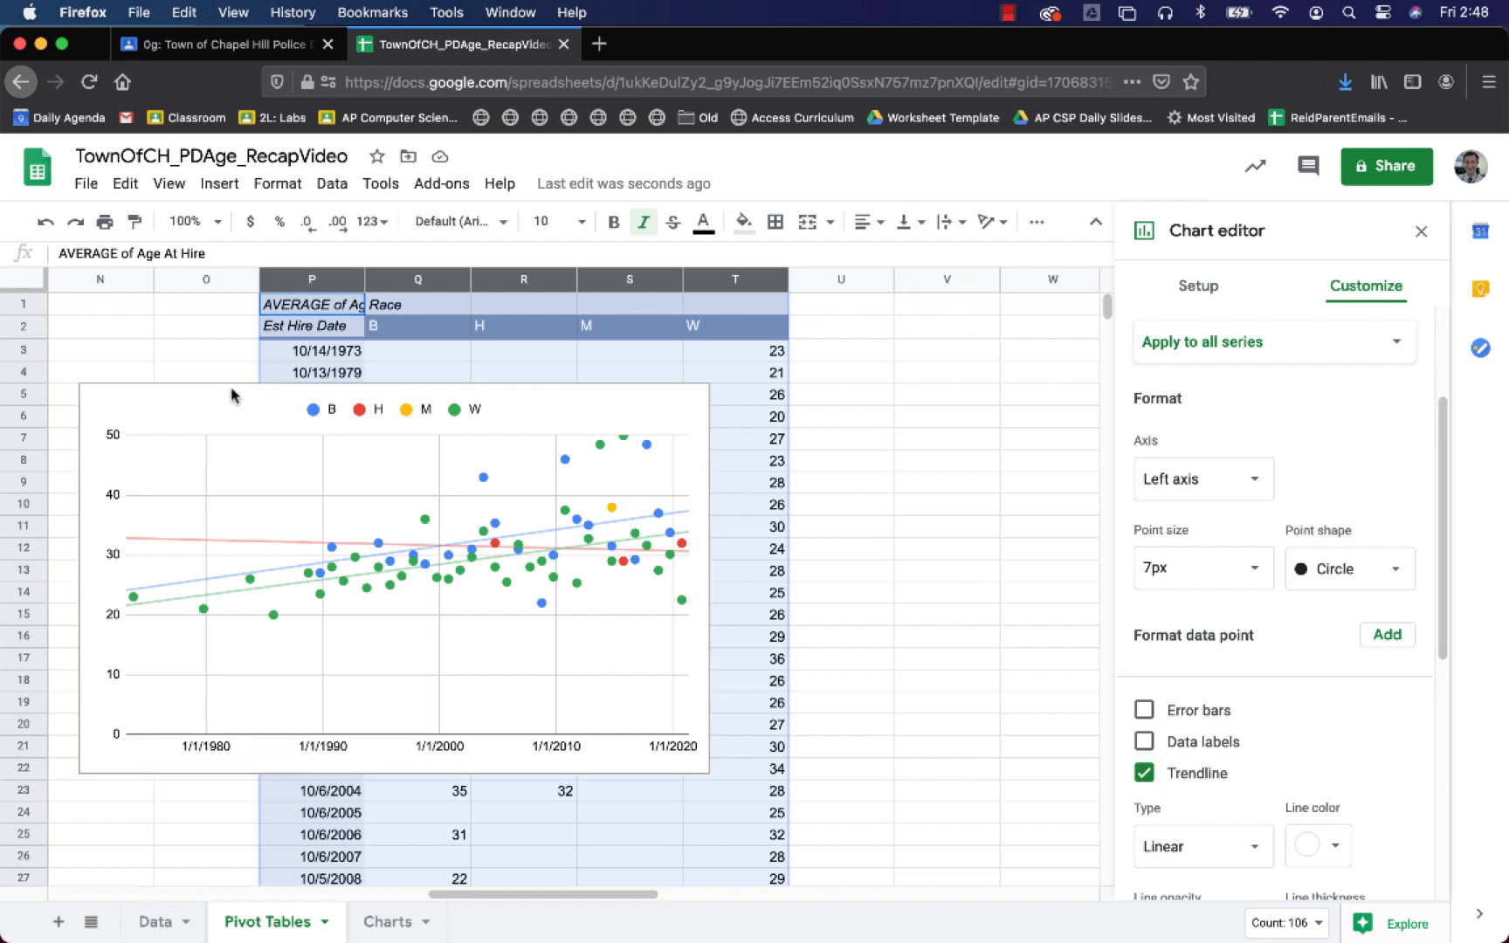
- Paste the race scatter chart onto the Charts sheet and place it directly below the Age At Hire vs. Est Hire Date chart
{"action": "left_click", "coordinate": [389, 922]}
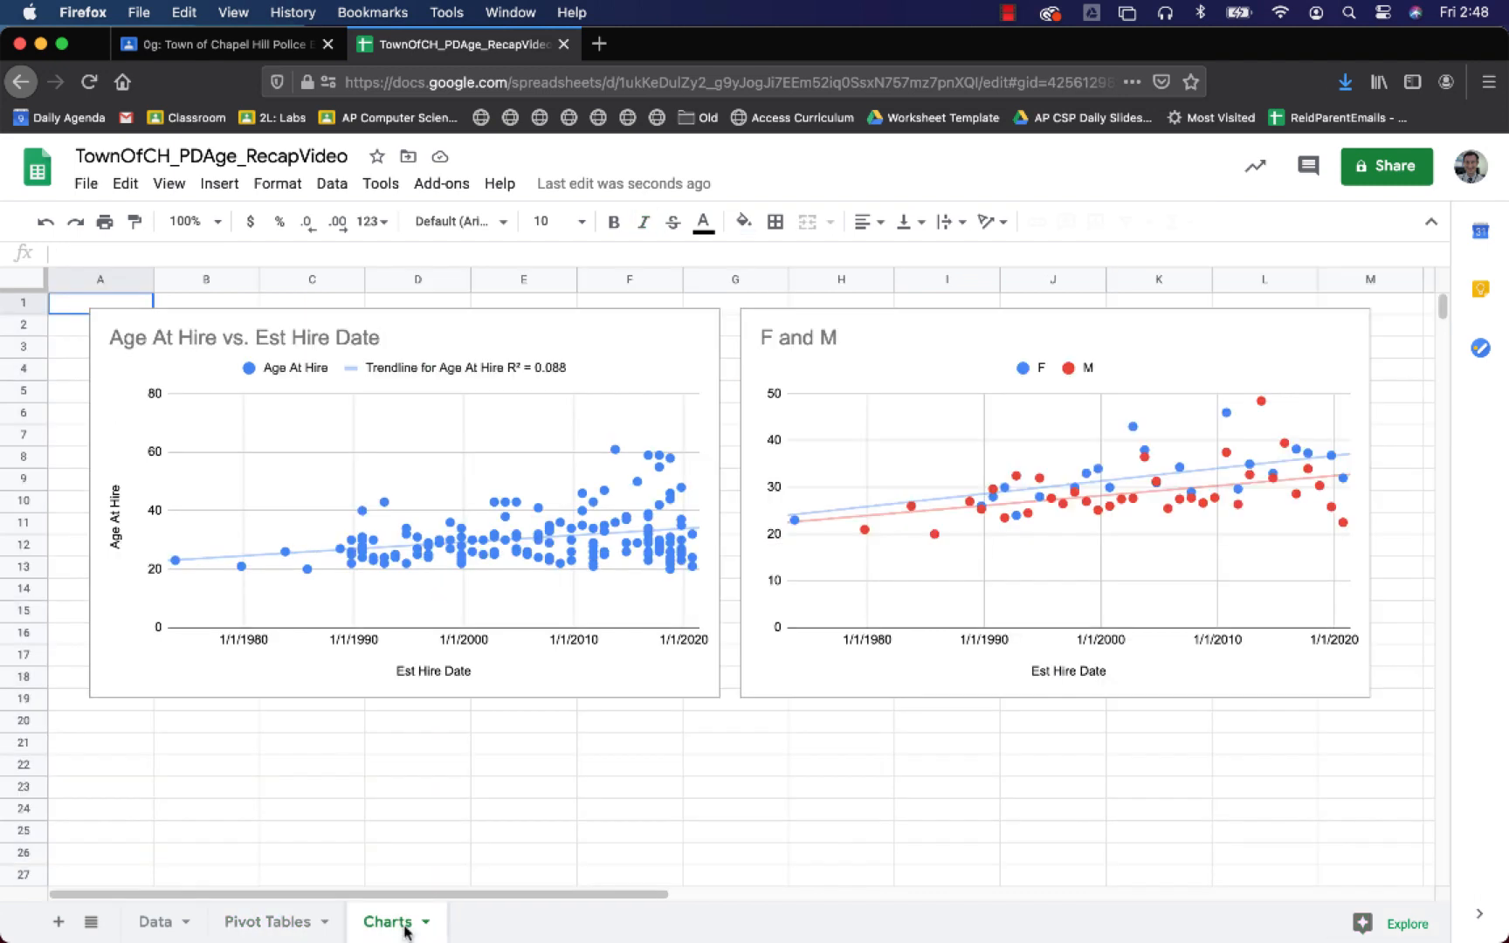
{"action": "key", "text": "super+v"}
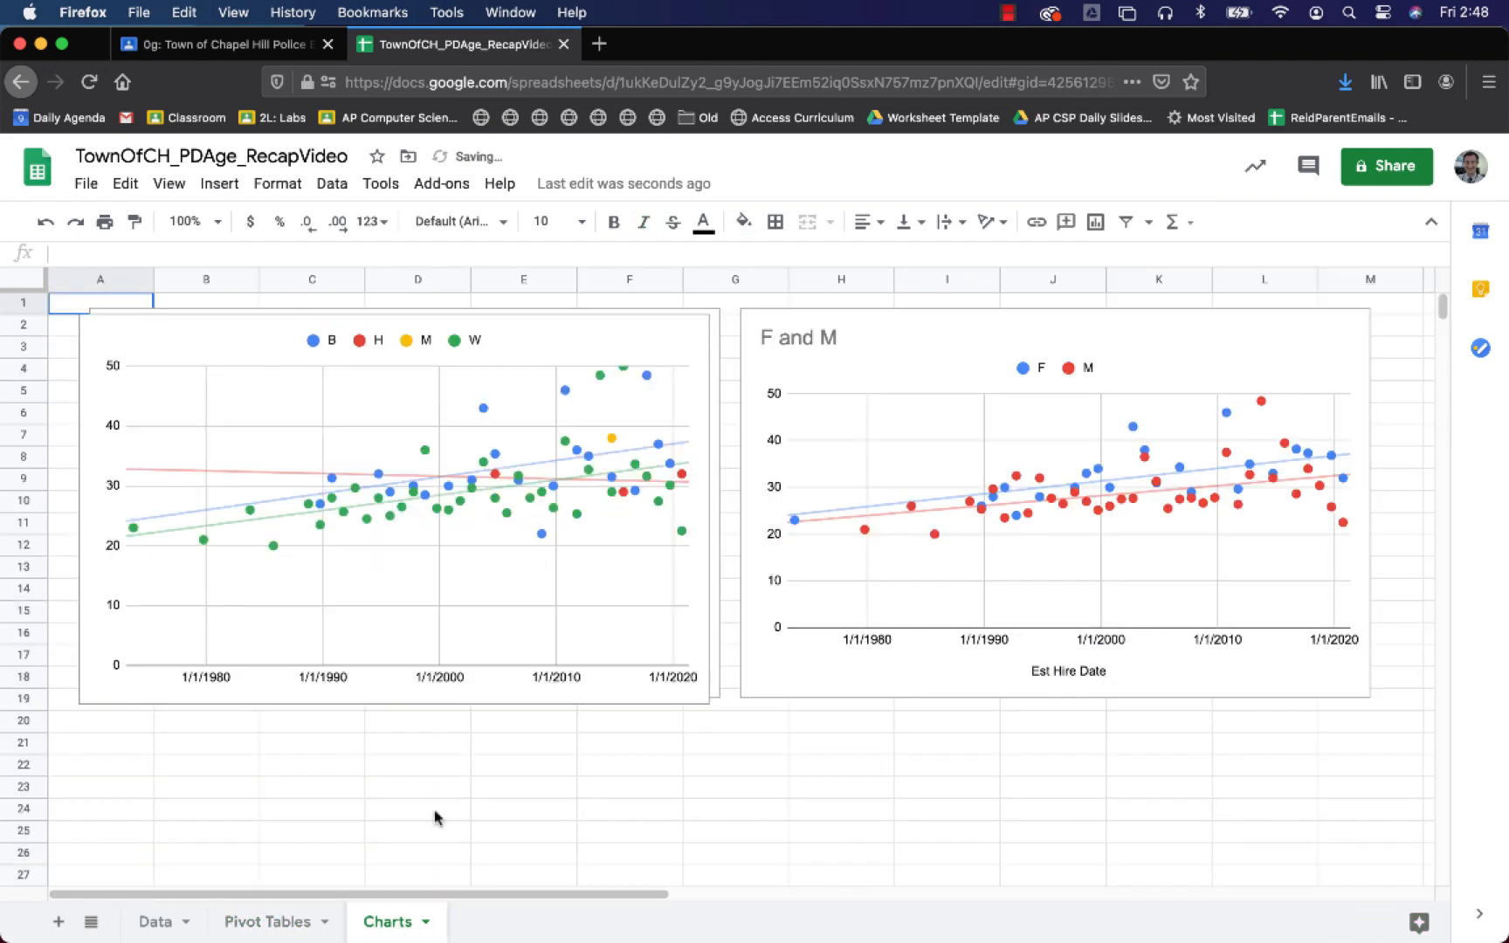
{"action": "scroll", "coordinate": [541, 599], "scroll_direction": "down", "scroll_amount": 2}
{"action": "left_click_drag", "start_coordinate": [623, 660], "coordinate": [644, 813]}
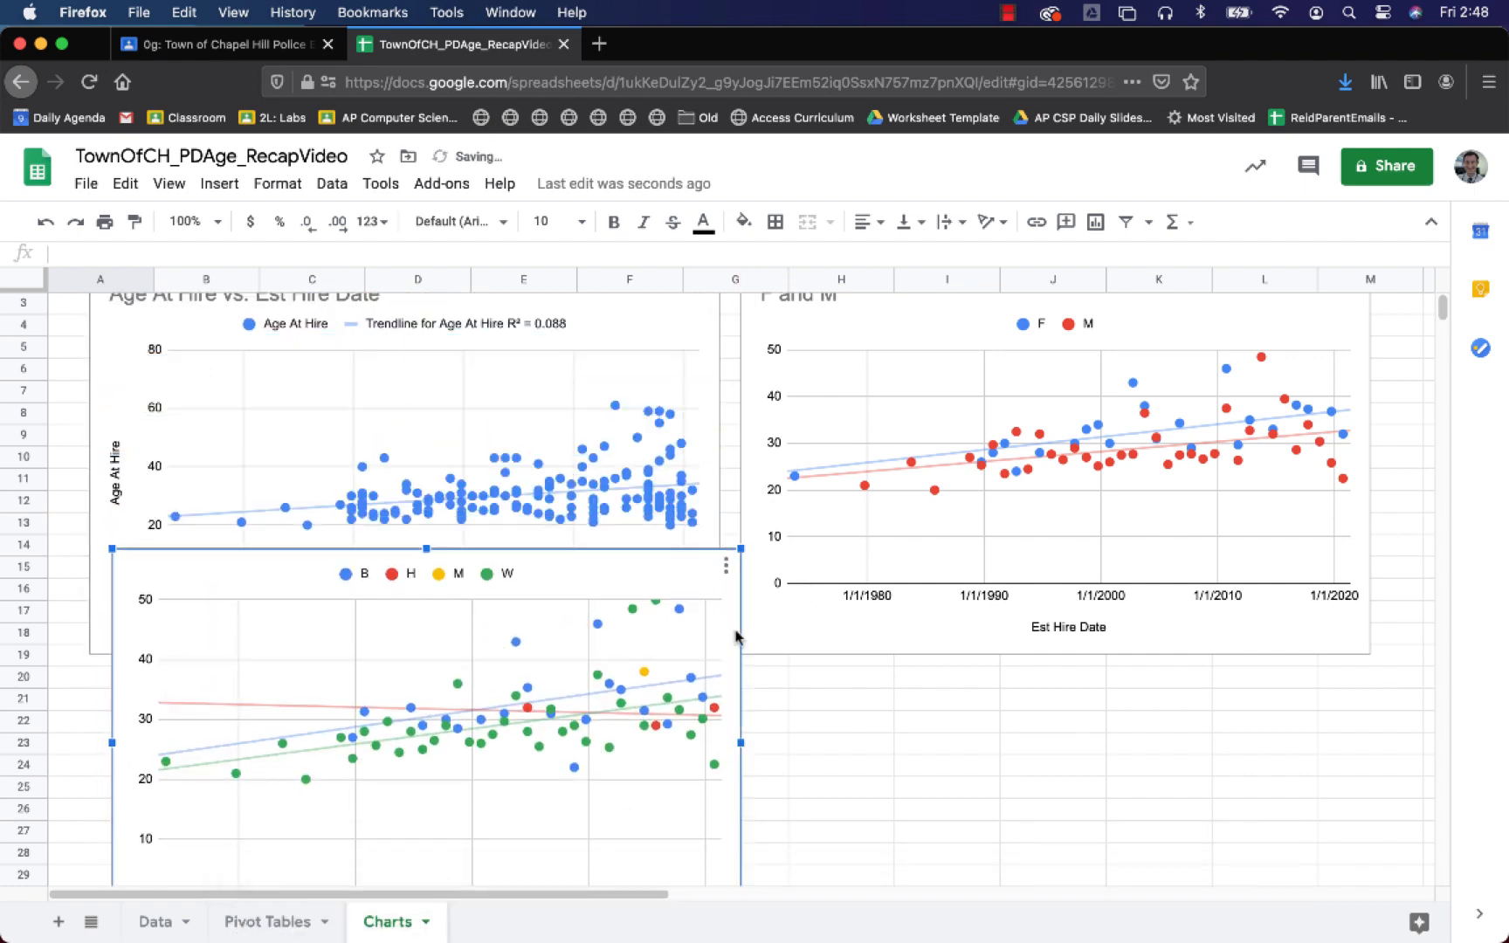
{"action": "left_click_drag", "start_coordinate": [735, 636], "coordinate": [713, 772]}
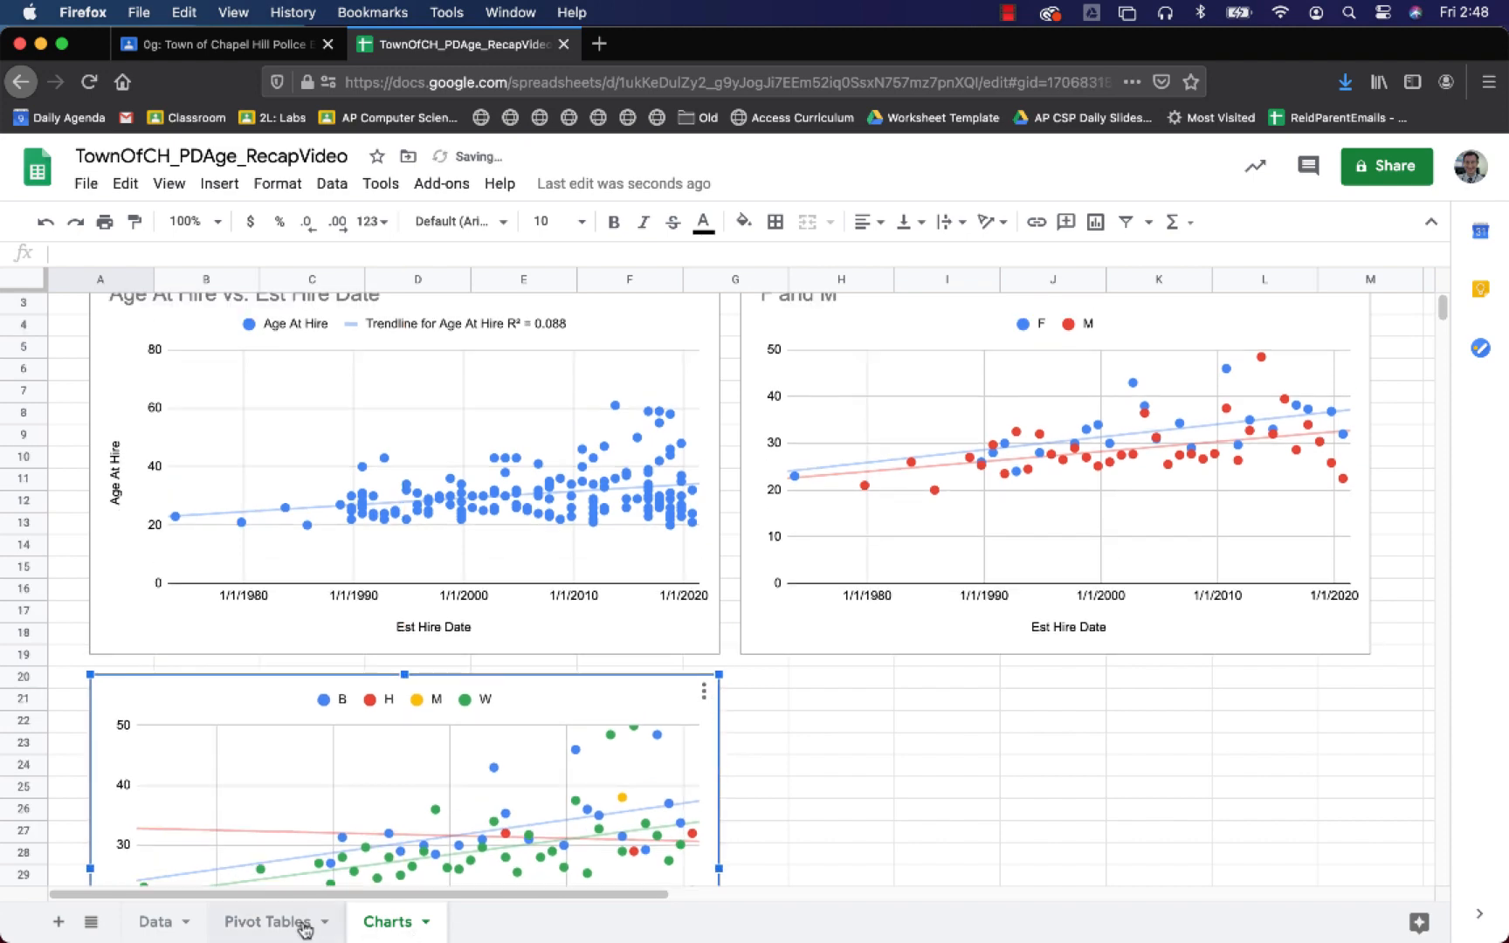
- Delete the original race scatter chart from the Pivot Tables sheet
{"action": "left_click", "coordinate": [304, 924]}
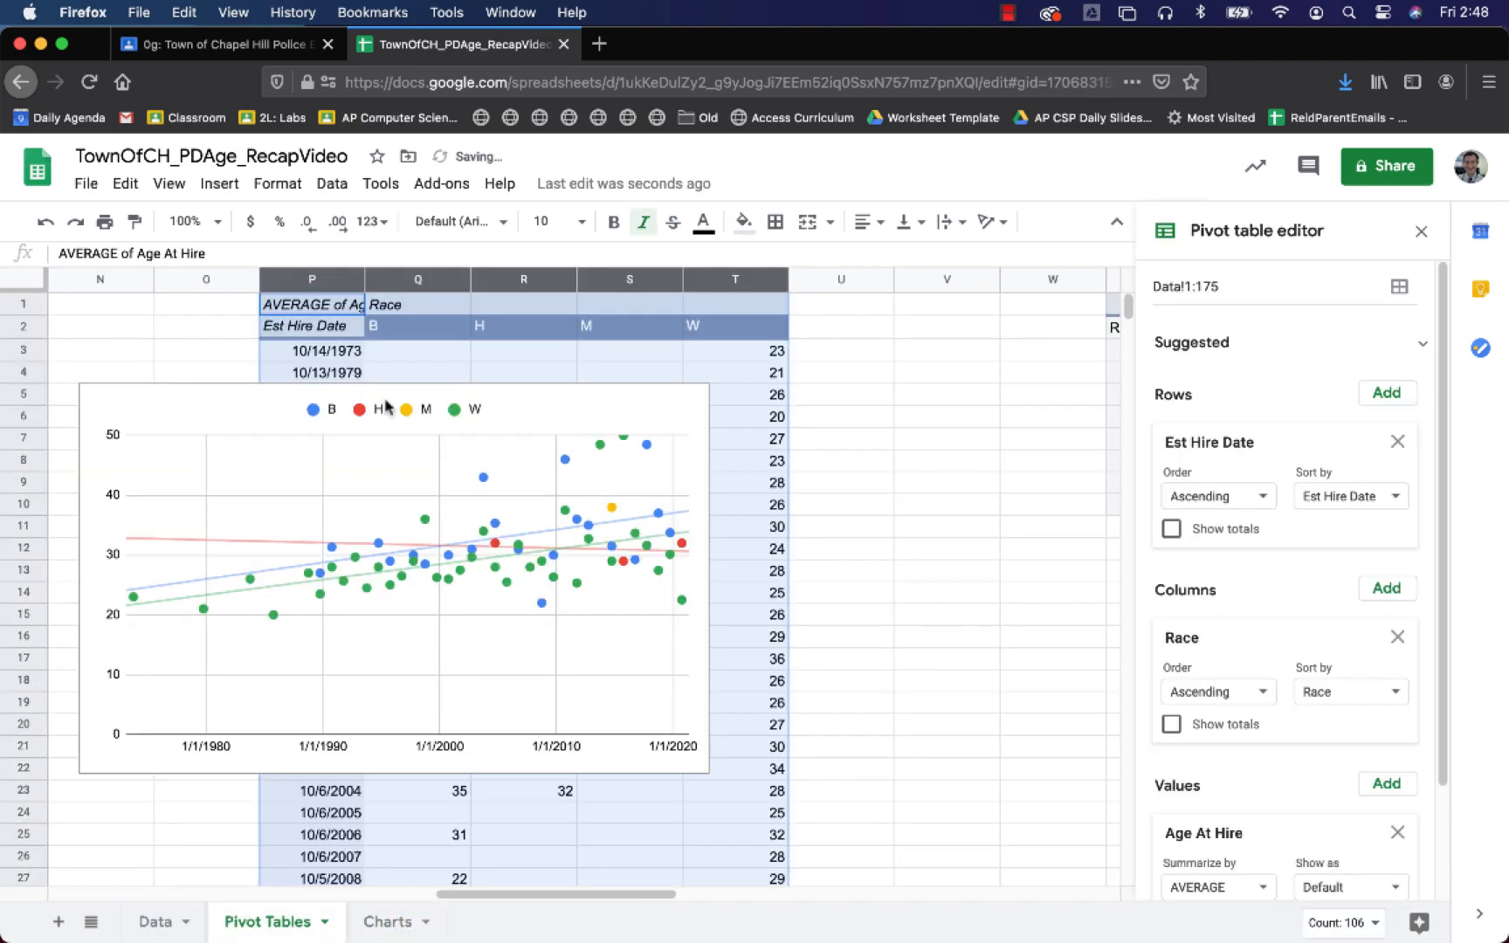
{"action": "left_click", "coordinate": [253, 437]}
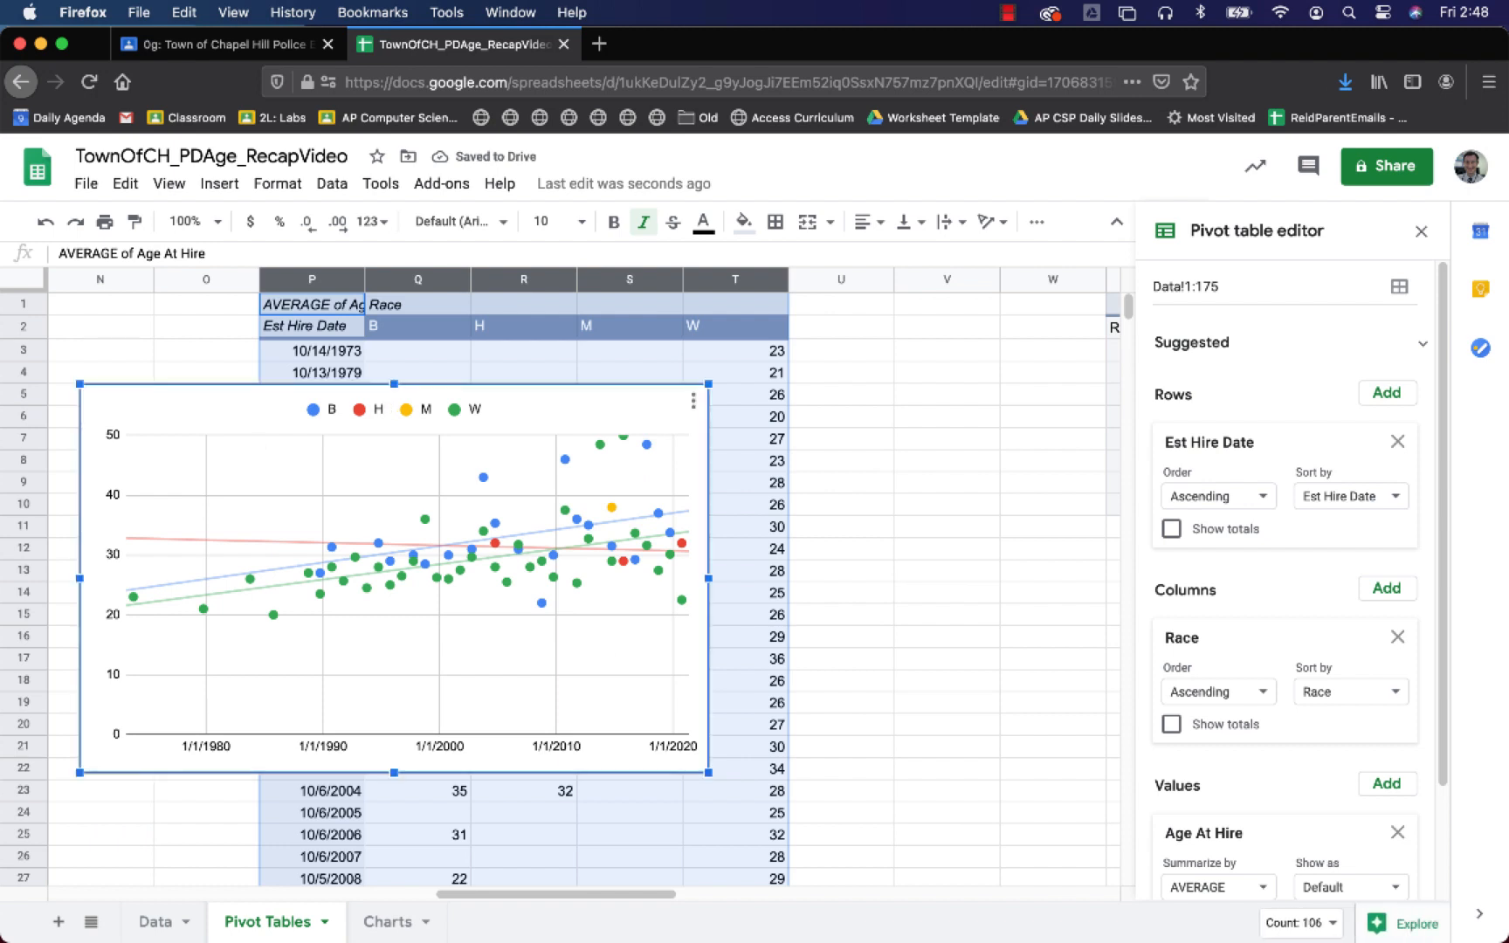
{"action": "key", "text": "Delete"}
- Check the assignment's average-age question, and add Race as the row field of the empty pivot table at X1
{"action": "scroll", "coordinate": [400, 367], "scroll_direction": "right", "scroll_amount": 5}
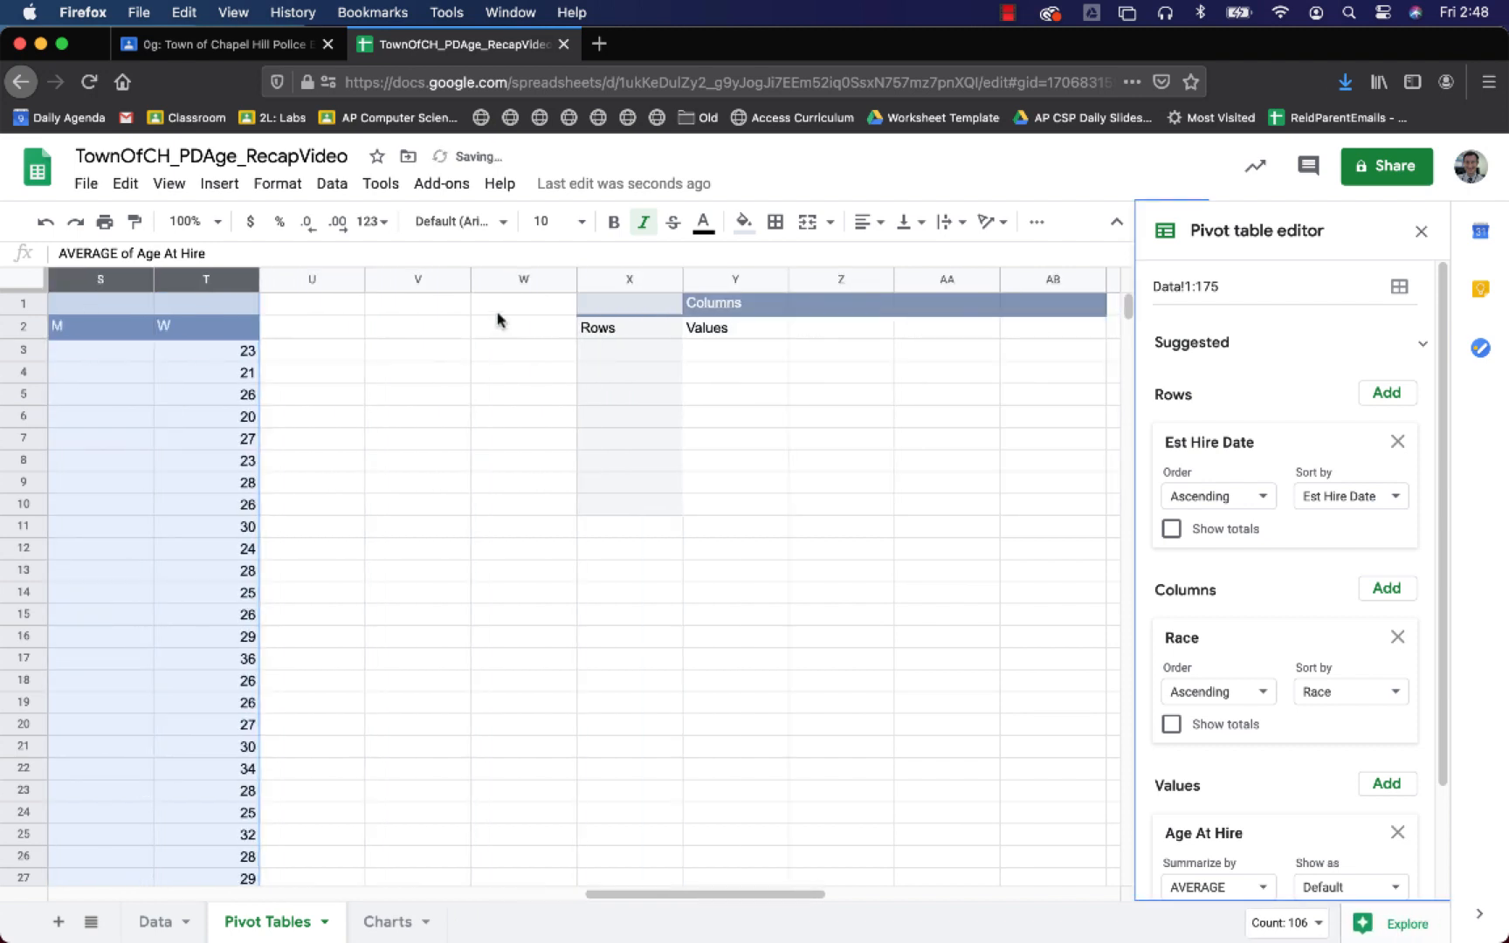
{"action": "left_click", "coordinate": [227, 46]}
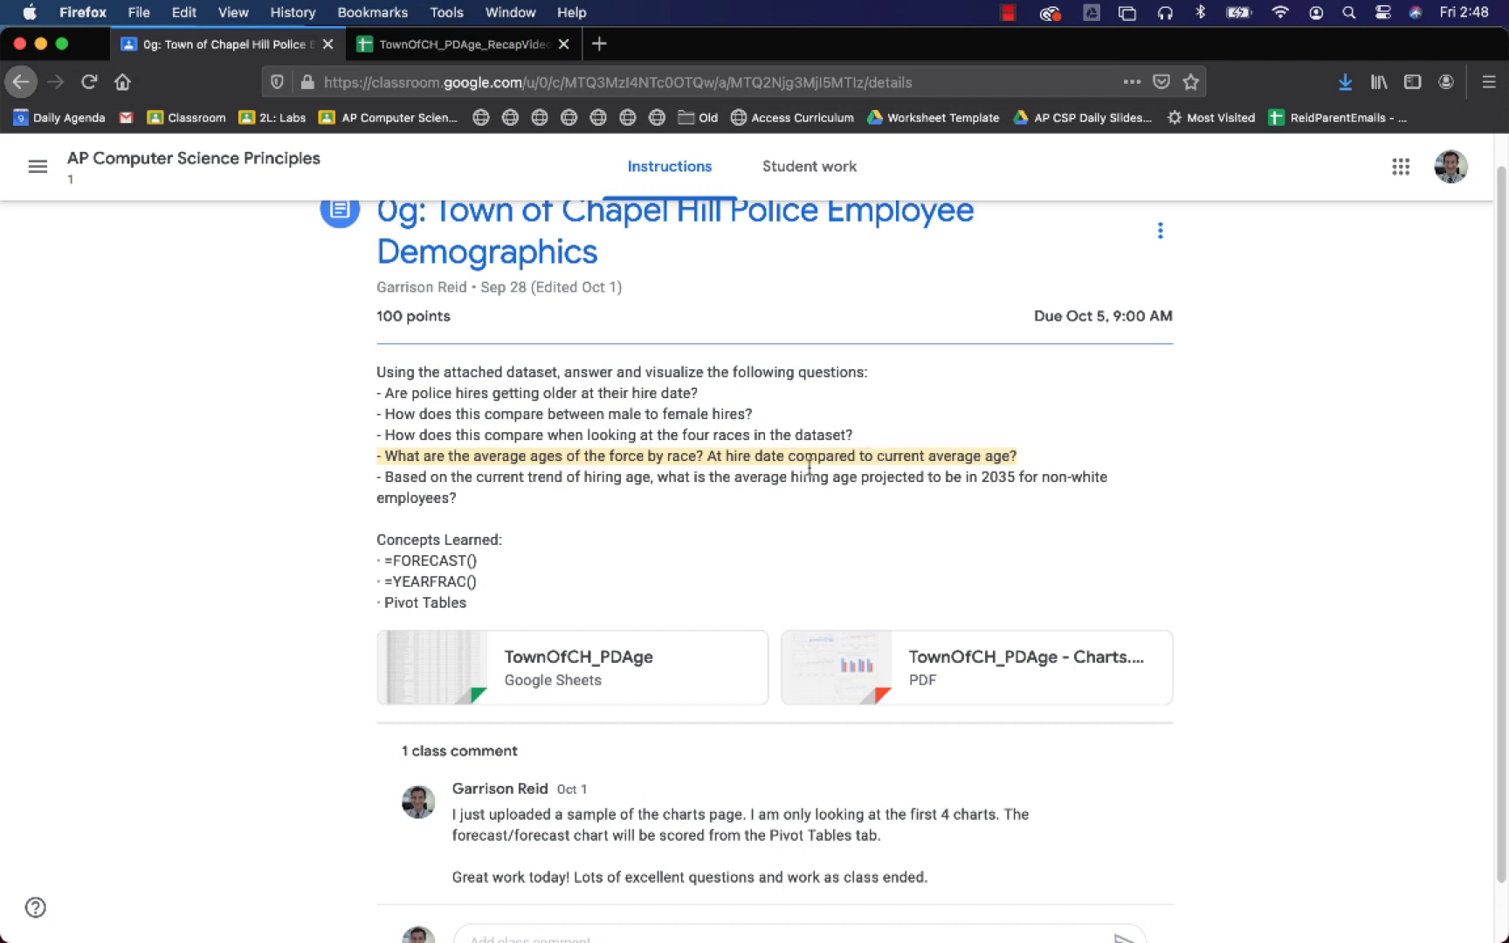
{"action": "left_click", "coordinate": [470, 48]}
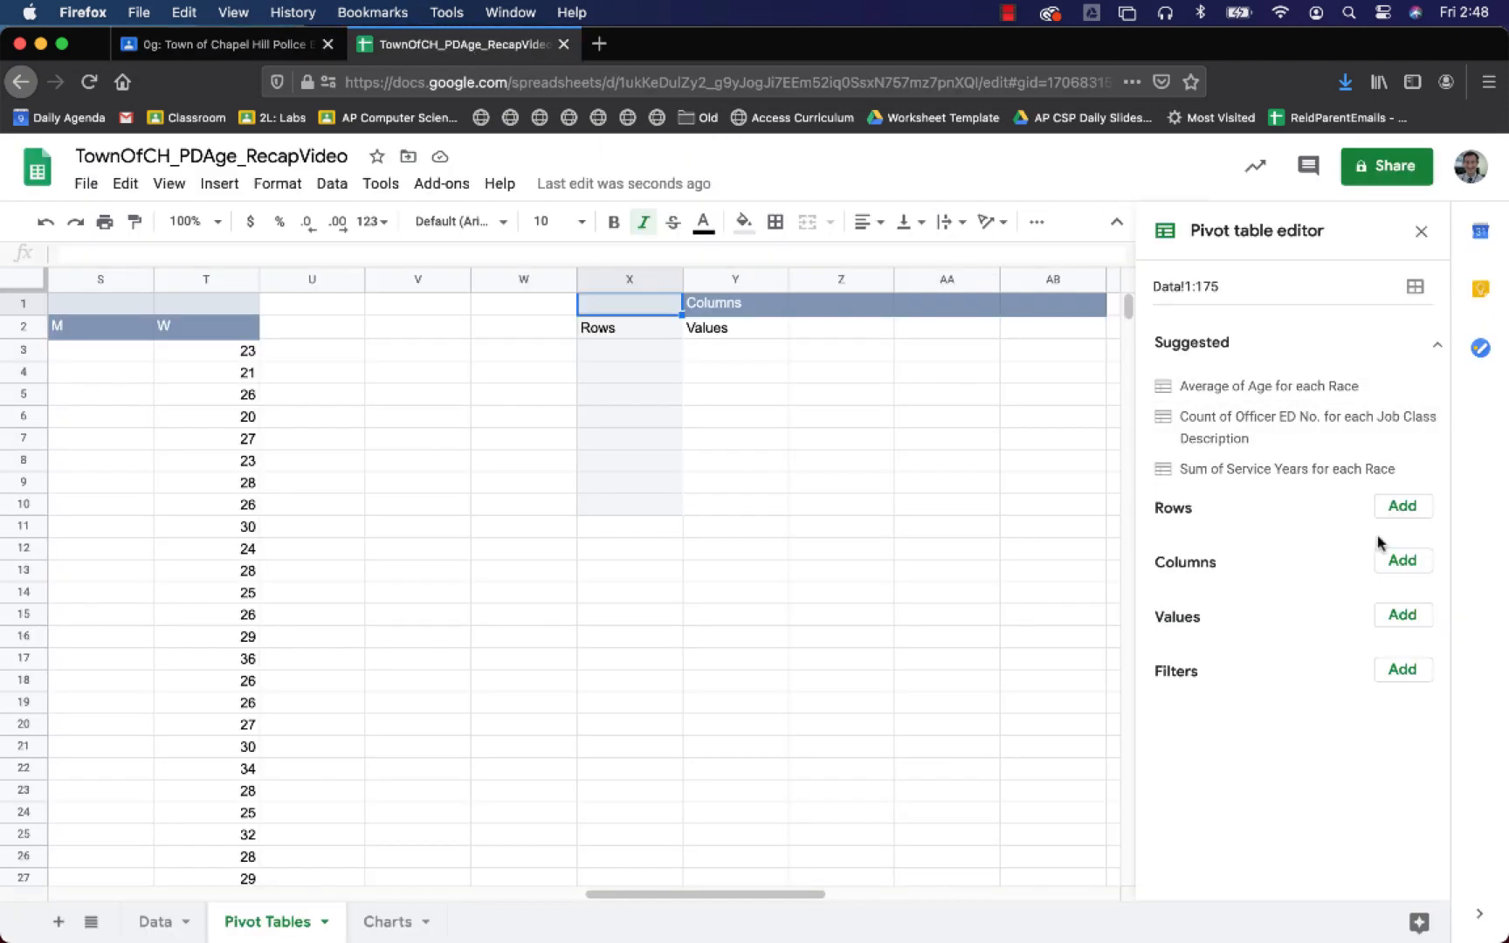
{"action": "left_click", "coordinate": [1400, 515]}
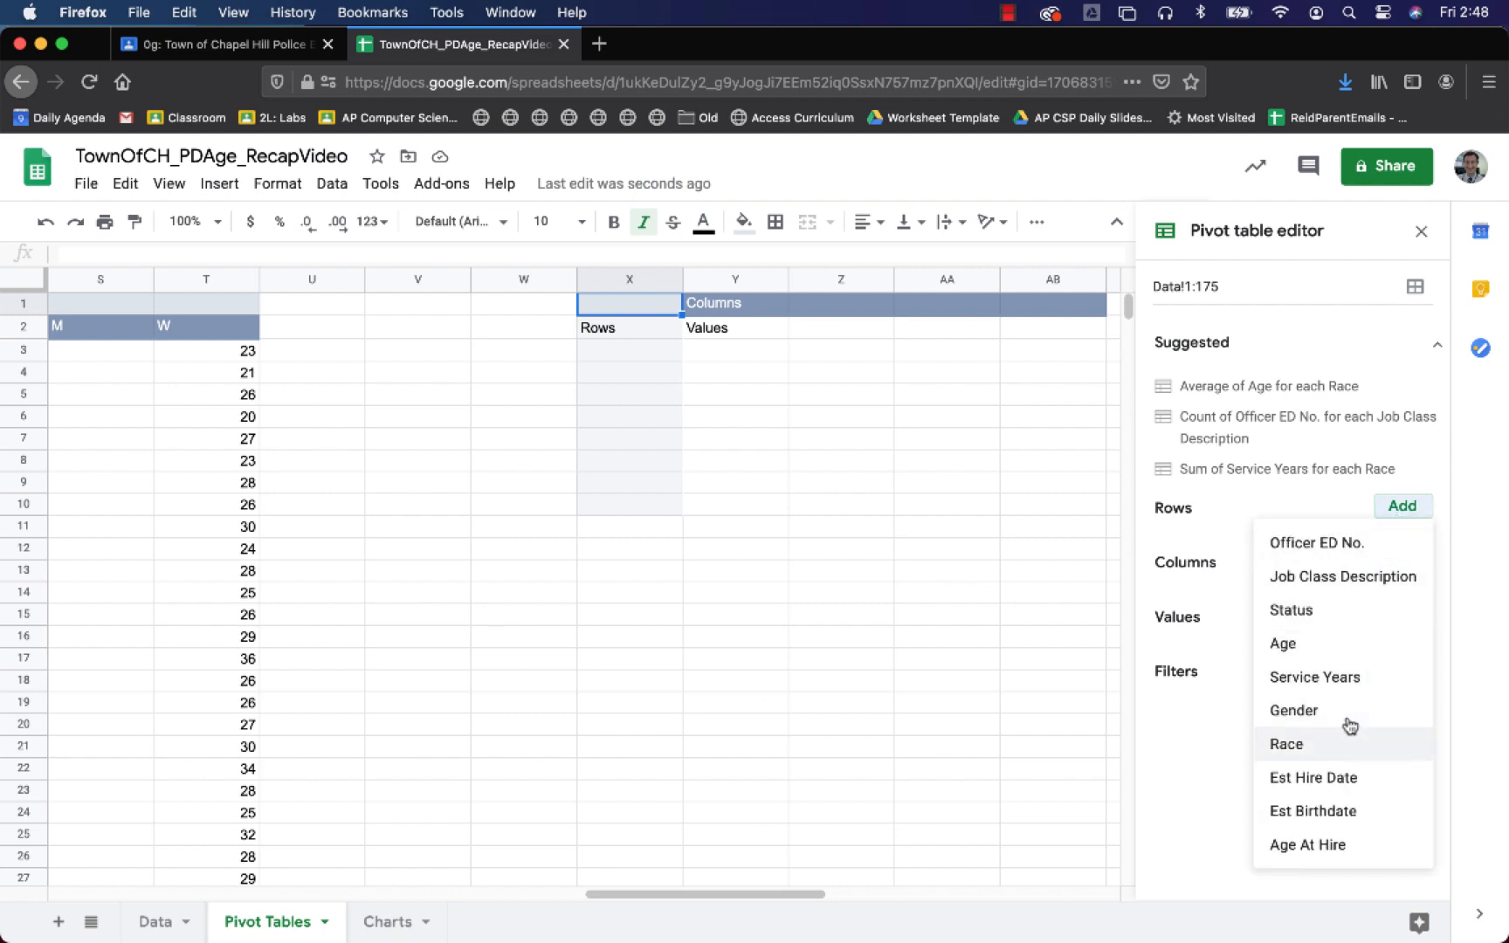
{"action": "left_click", "coordinate": [1287, 744]}
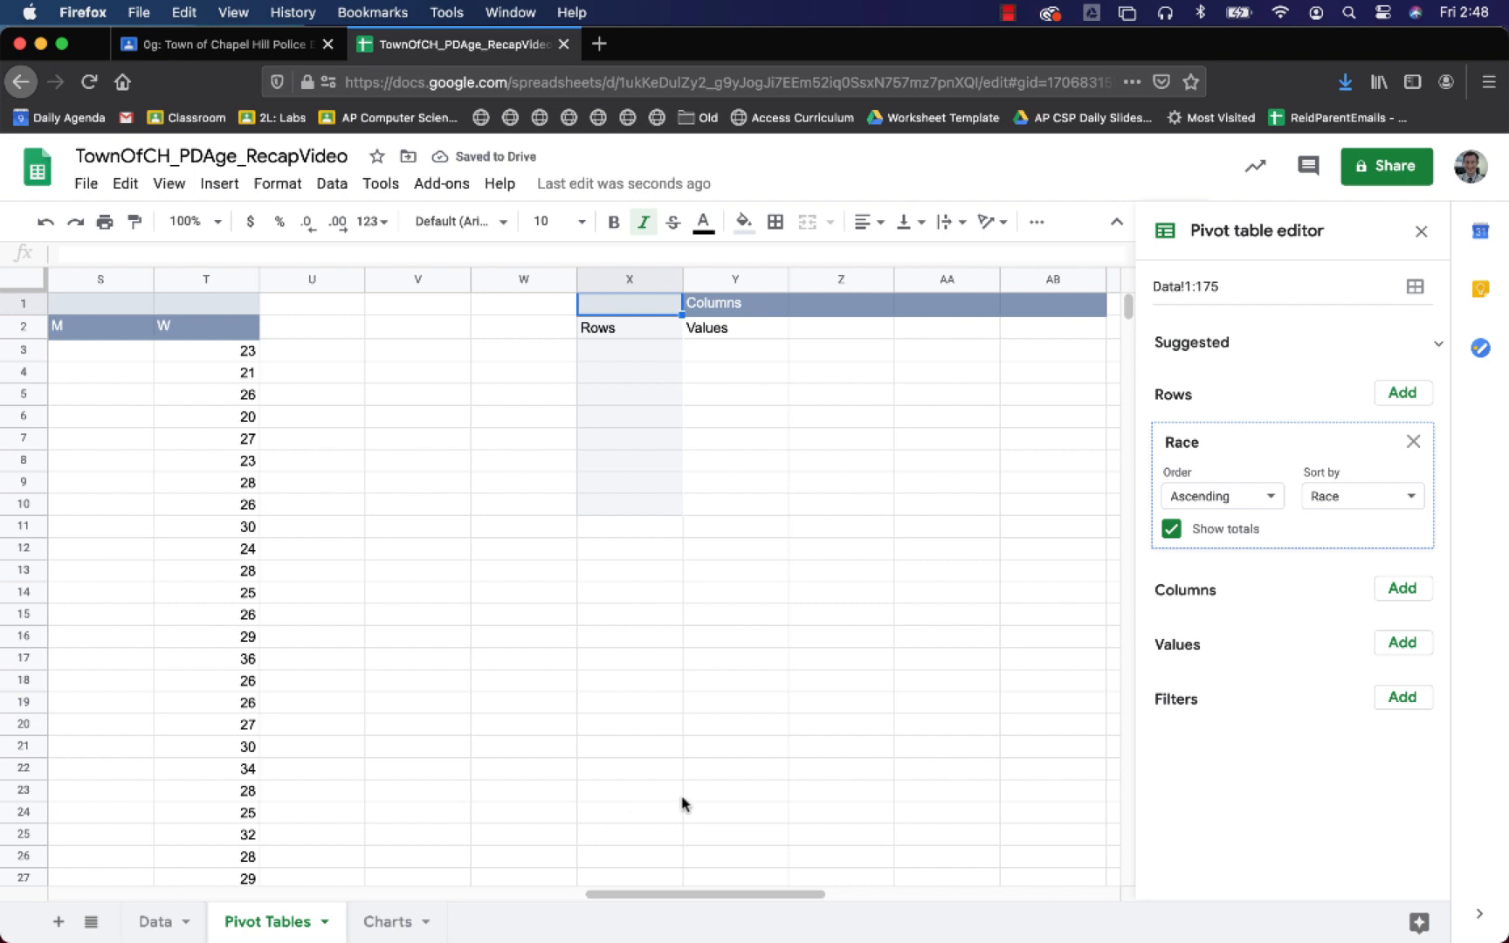
{"action": "scroll", "coordinate": [756, 701], "scroll_direction": "right", "scroll_amount": 2}
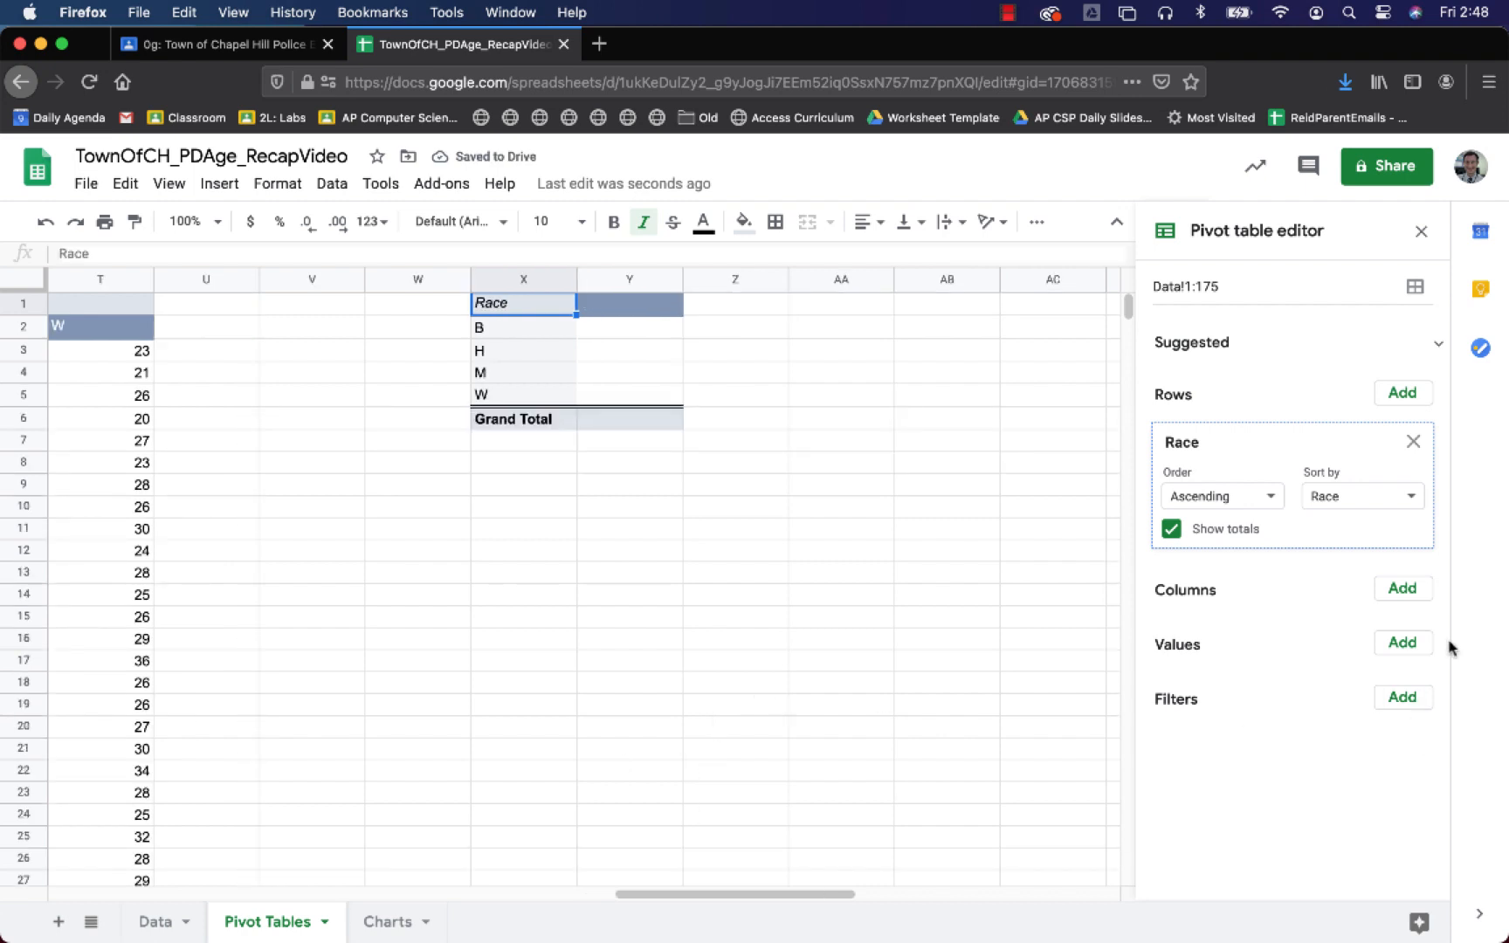
- Add Age and Age At Hire as values of the pivot table at X1, both summarized by AVERAGE
{"action": "left_click", "coordinate": [1394, 650]}
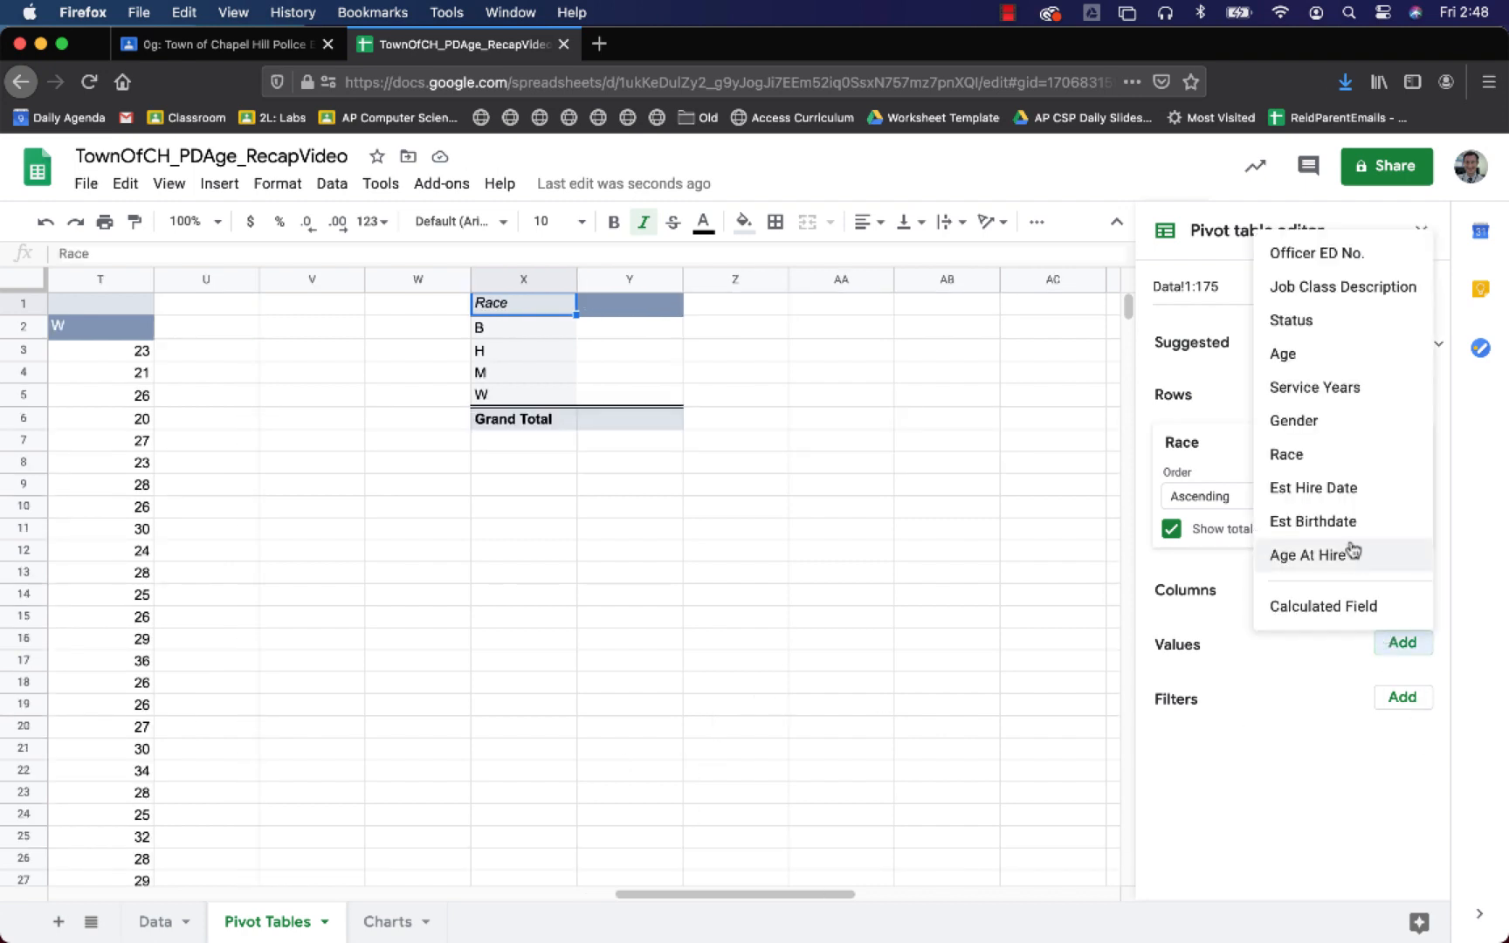
{"action": "left_click", "coordinate": [1347, 364]}
{"action": "left_click", "coordinate": [1206, 746]}
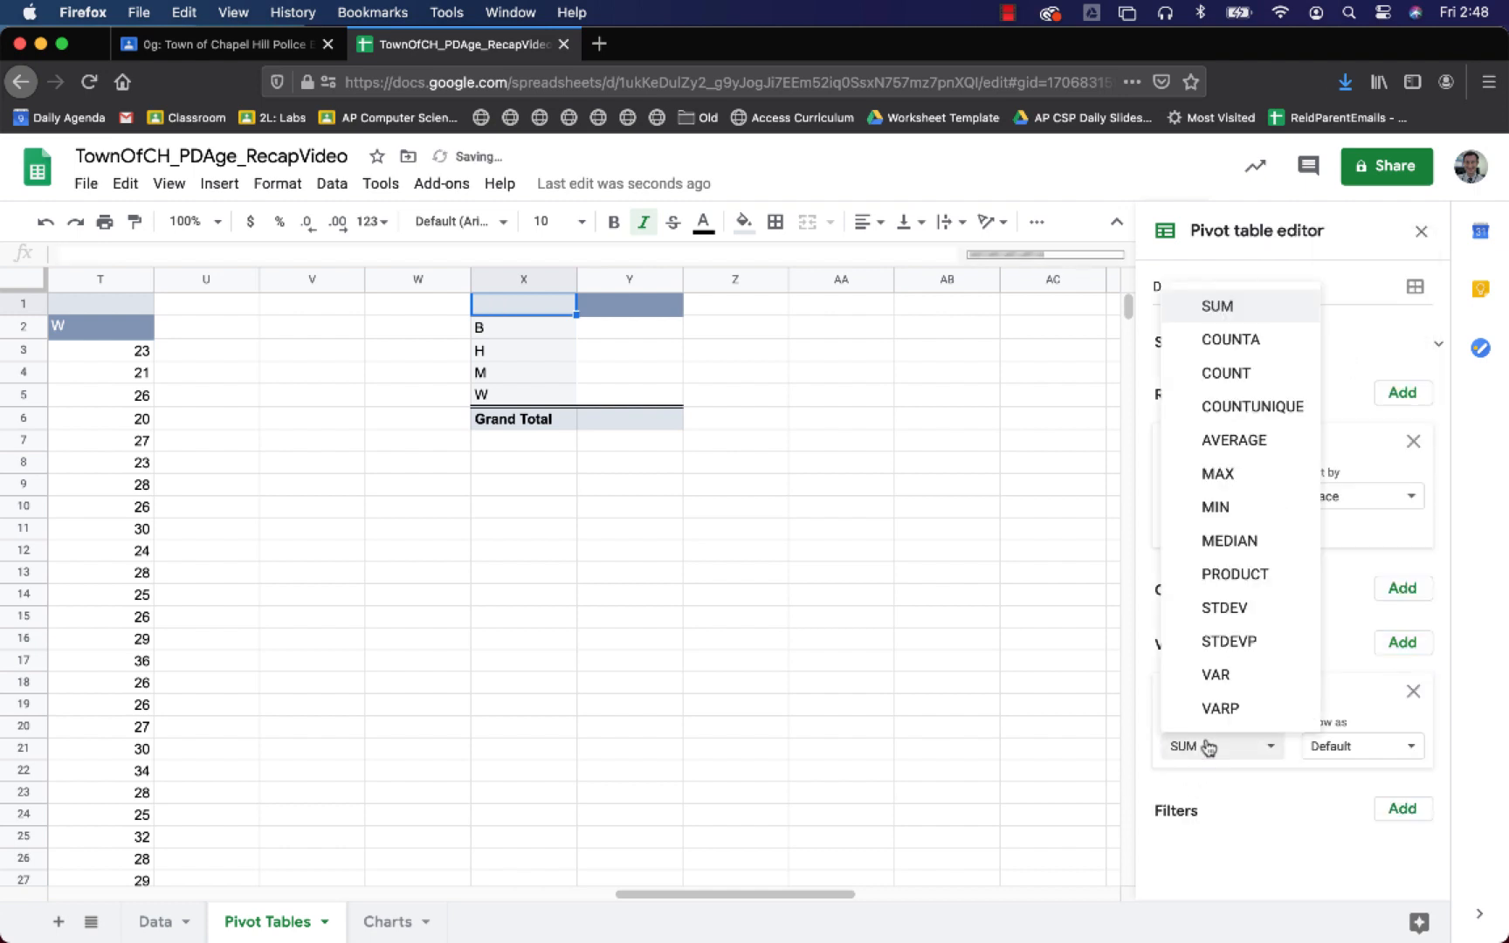
{"action": "left_click", "coordinate": [1221, 441]}
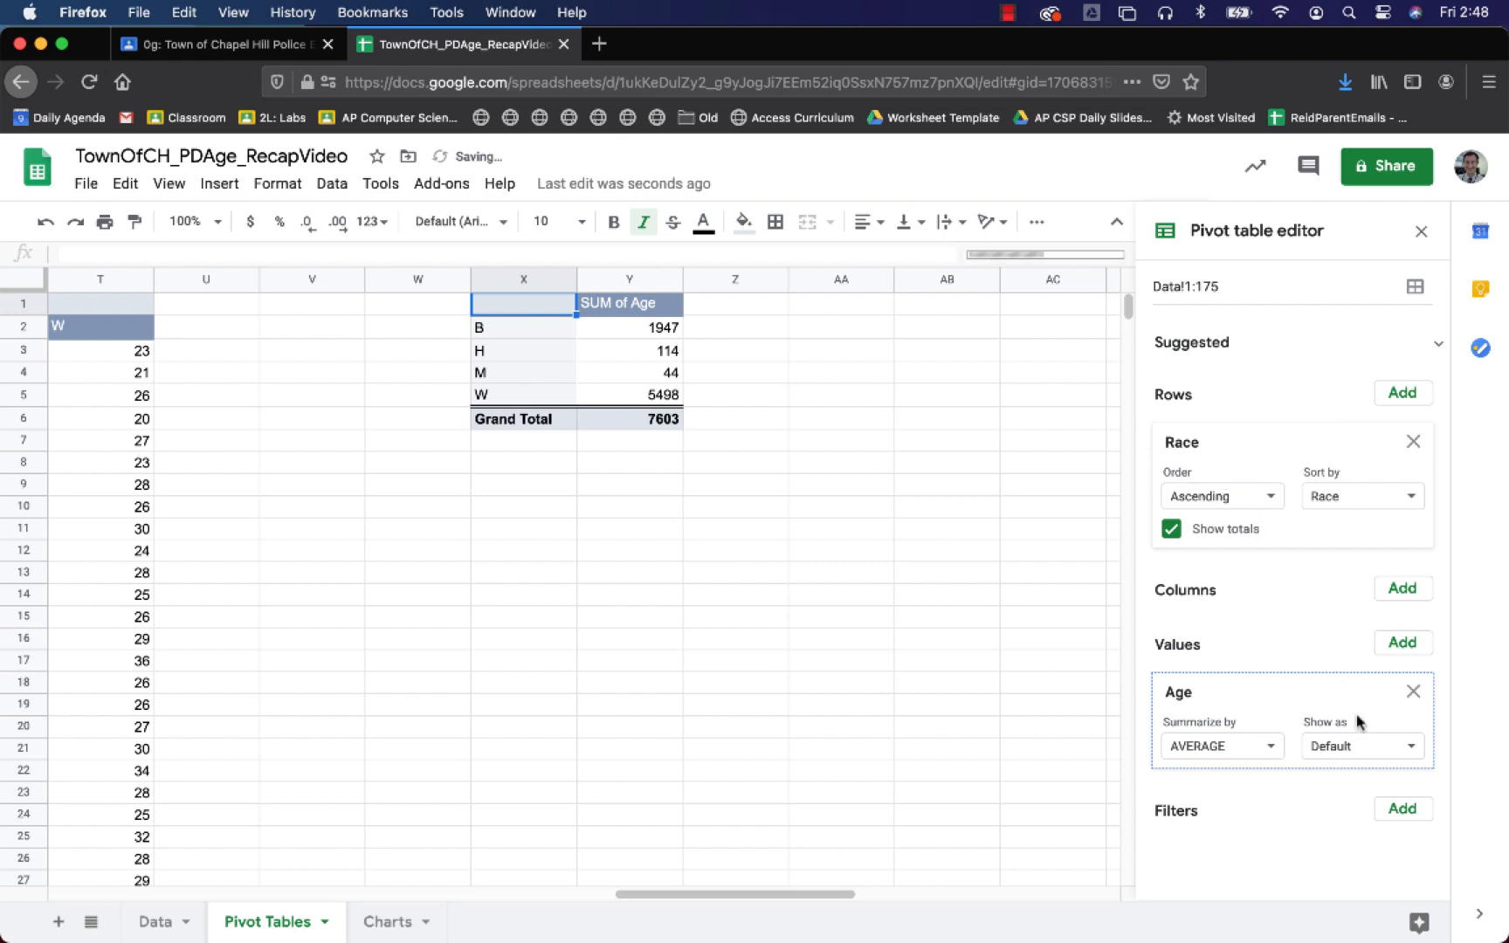
{"action": "left_click", "coordinate": [1402, 642]}
{"action": "left_click", "coordinate": [1367, 562]}
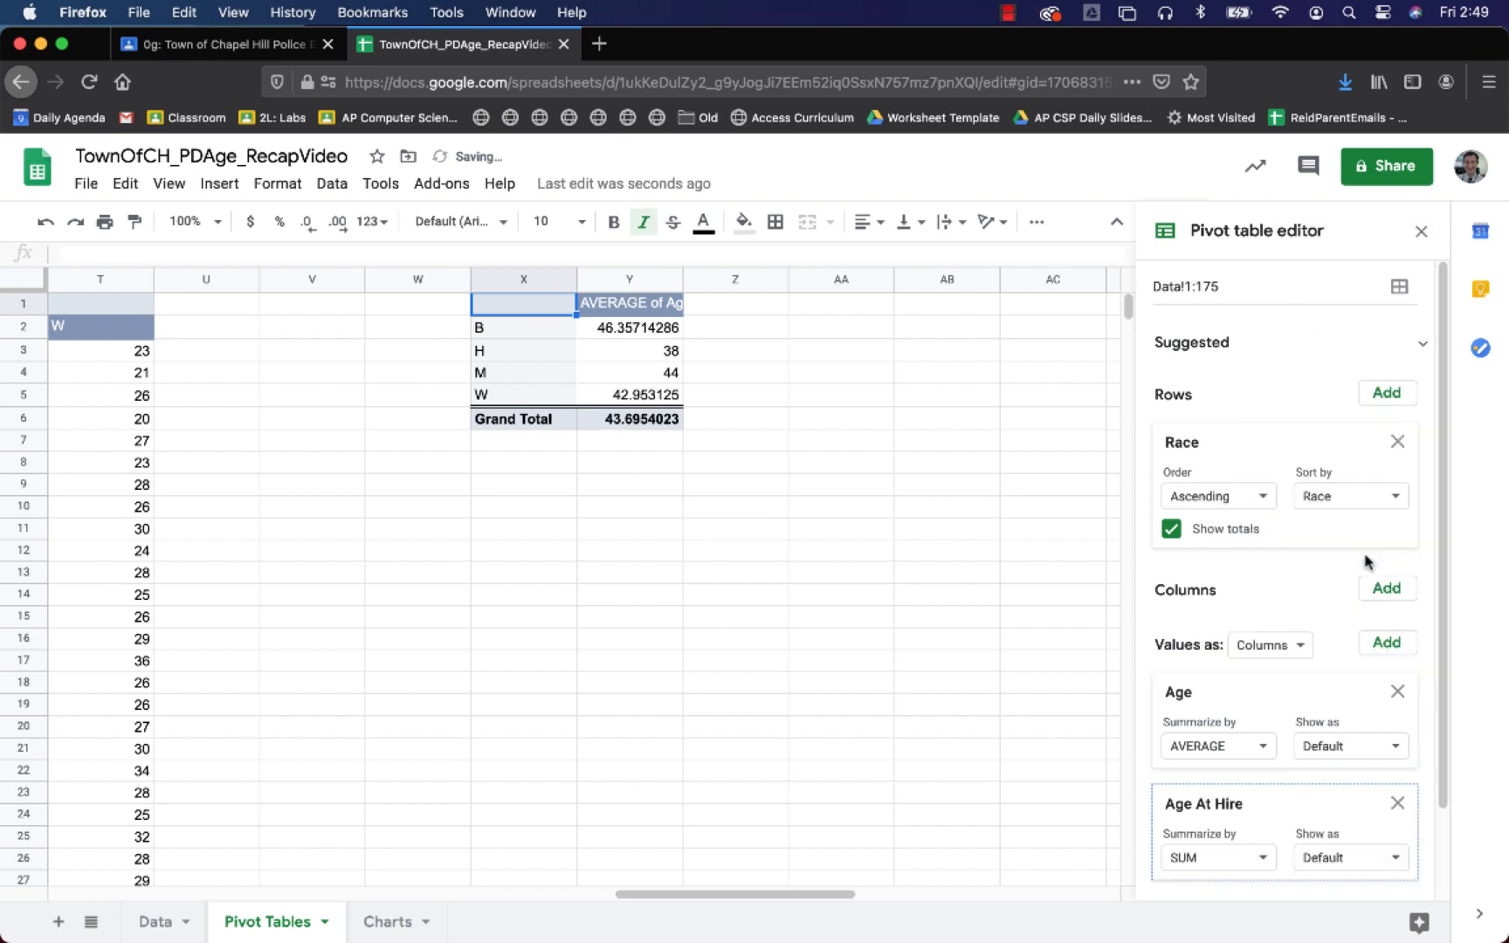
{"action": "left_click", "coordinate": [1187, 858]}
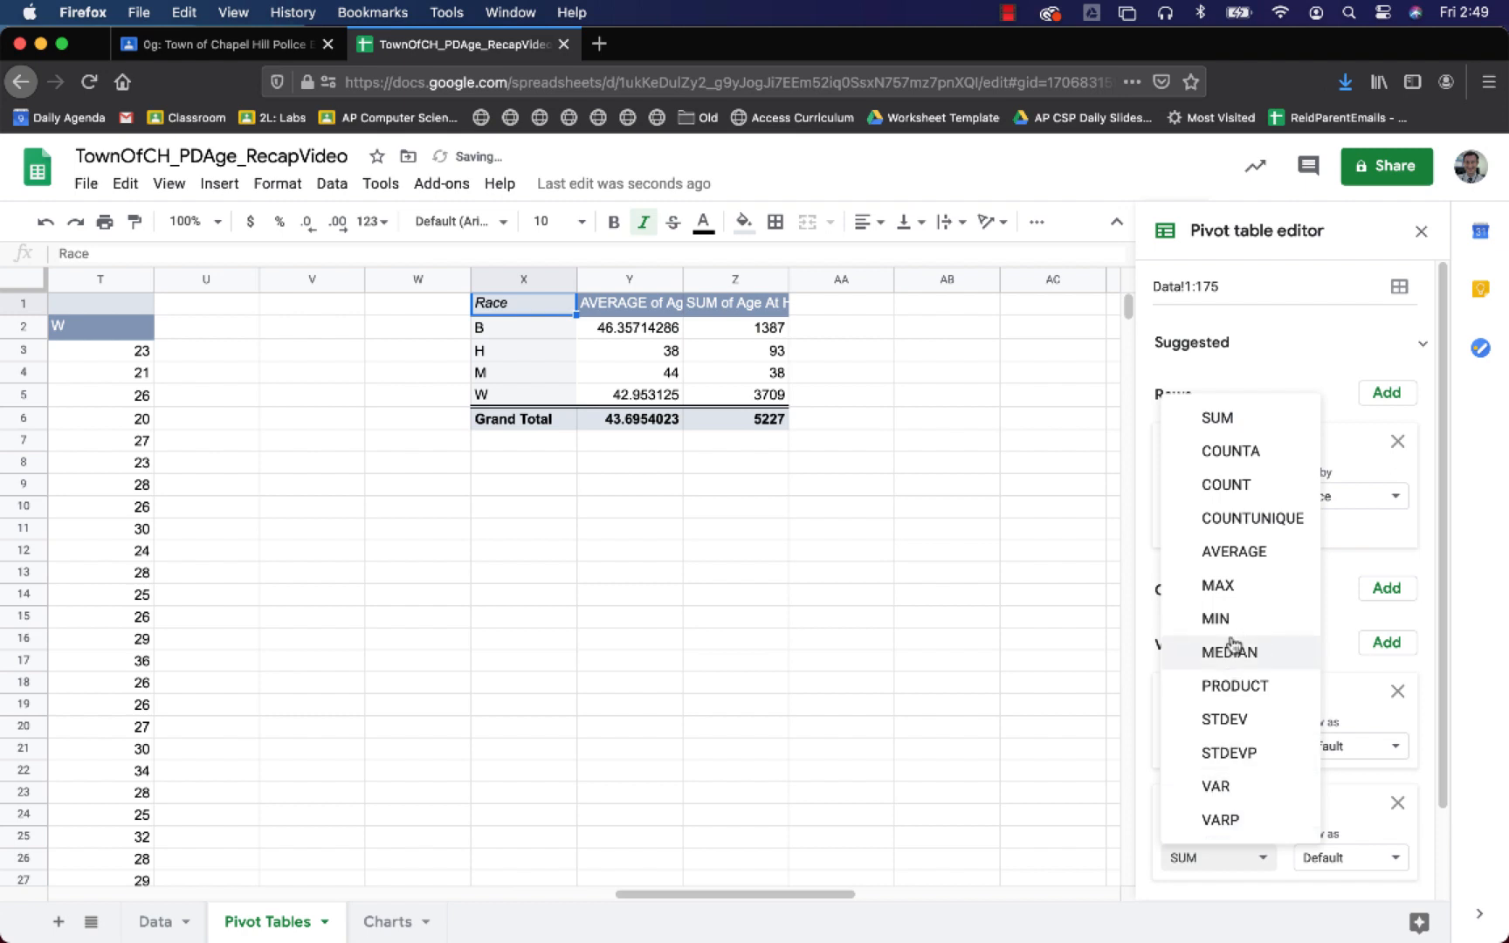
{"action": "left_click", "coordinate": [1230, 559]}
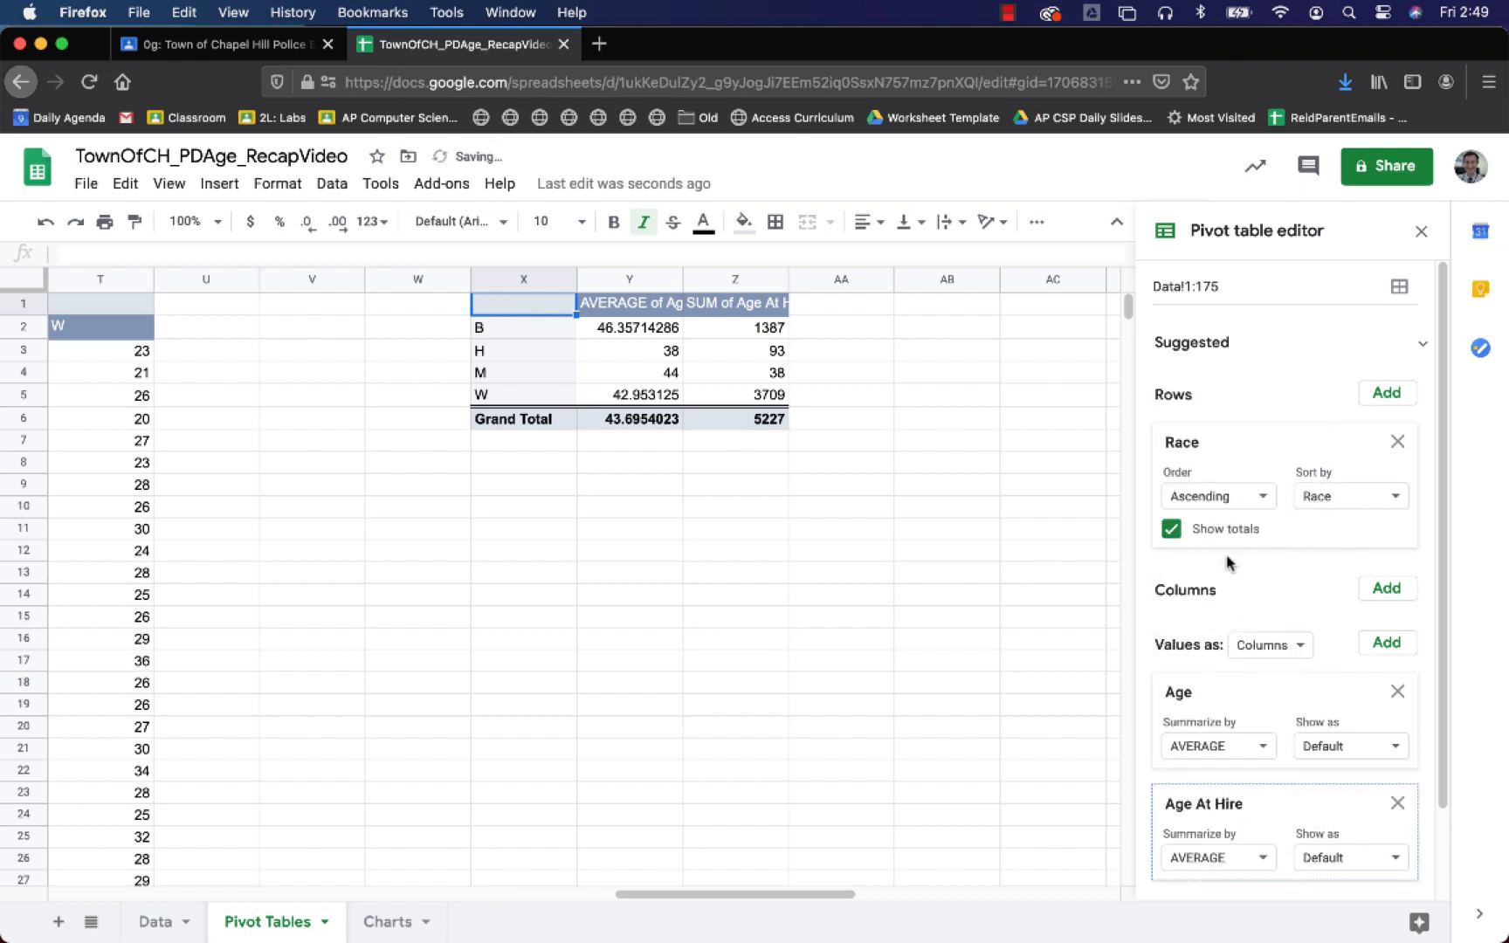
- Copy the number format of Z2 to the averages in Y2:Z5, and turn off the Race totals of the pivot table
{"action": "left_click", "coordinate": [746, 330]}
{"action": "left_click", "coordinate": [134, 222]}
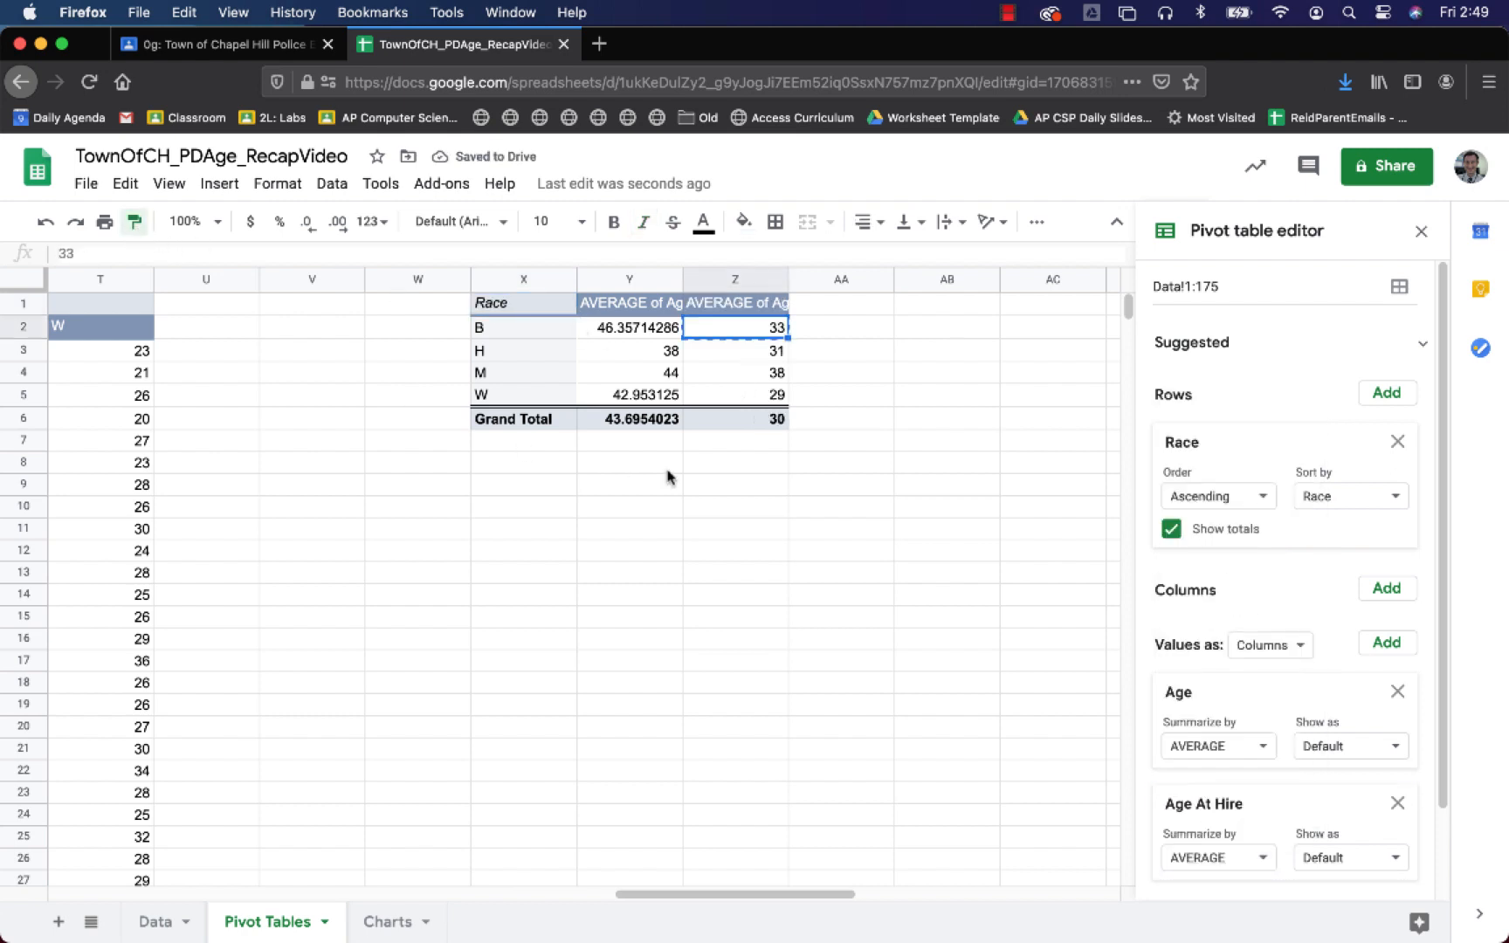
{"action": "left_click_drag", "start_coordinate": [666, 330], "coordinate": [708, 401]}
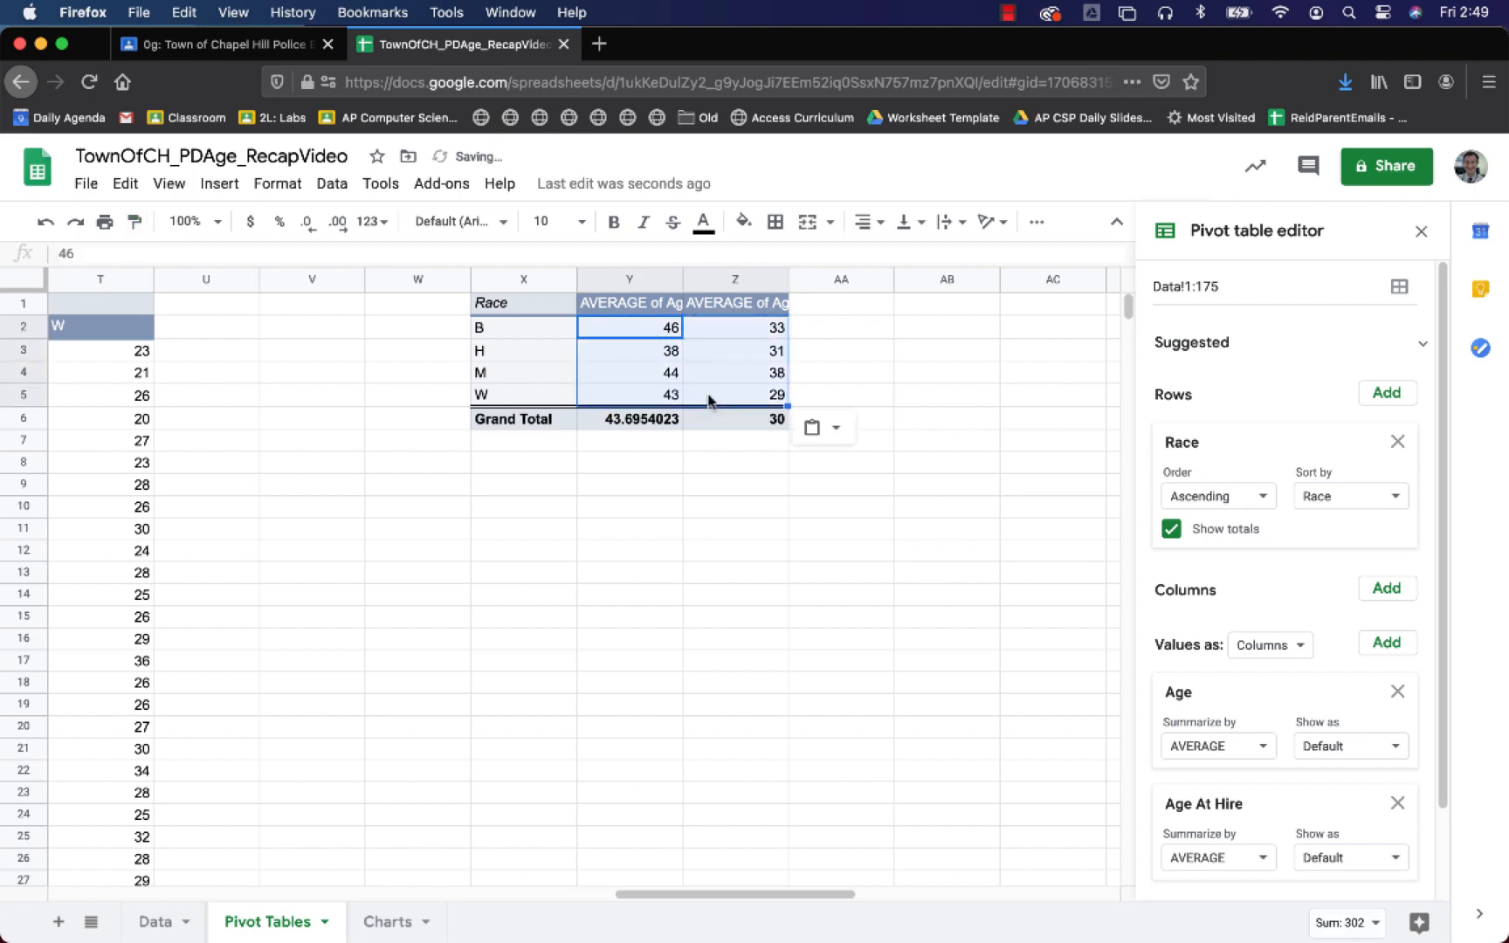
{"action": "left_click", "coordinate": [1222, 441]}
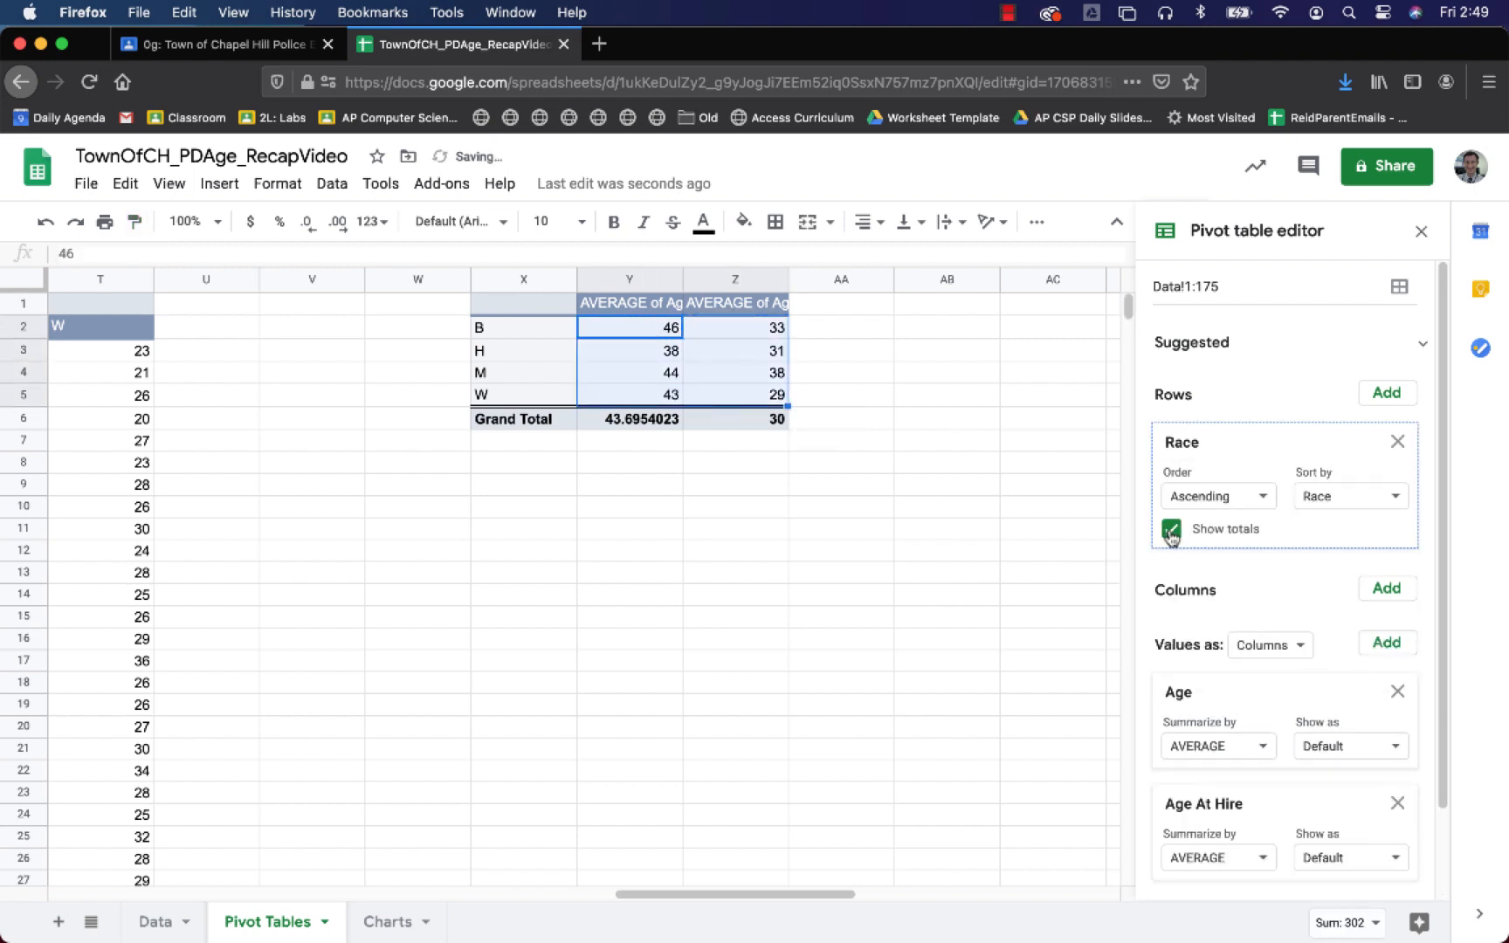
{"action": "left_click", "coordinate": [1171, 528]}
{"action": "left_click", "coordinate": [792, 437]}
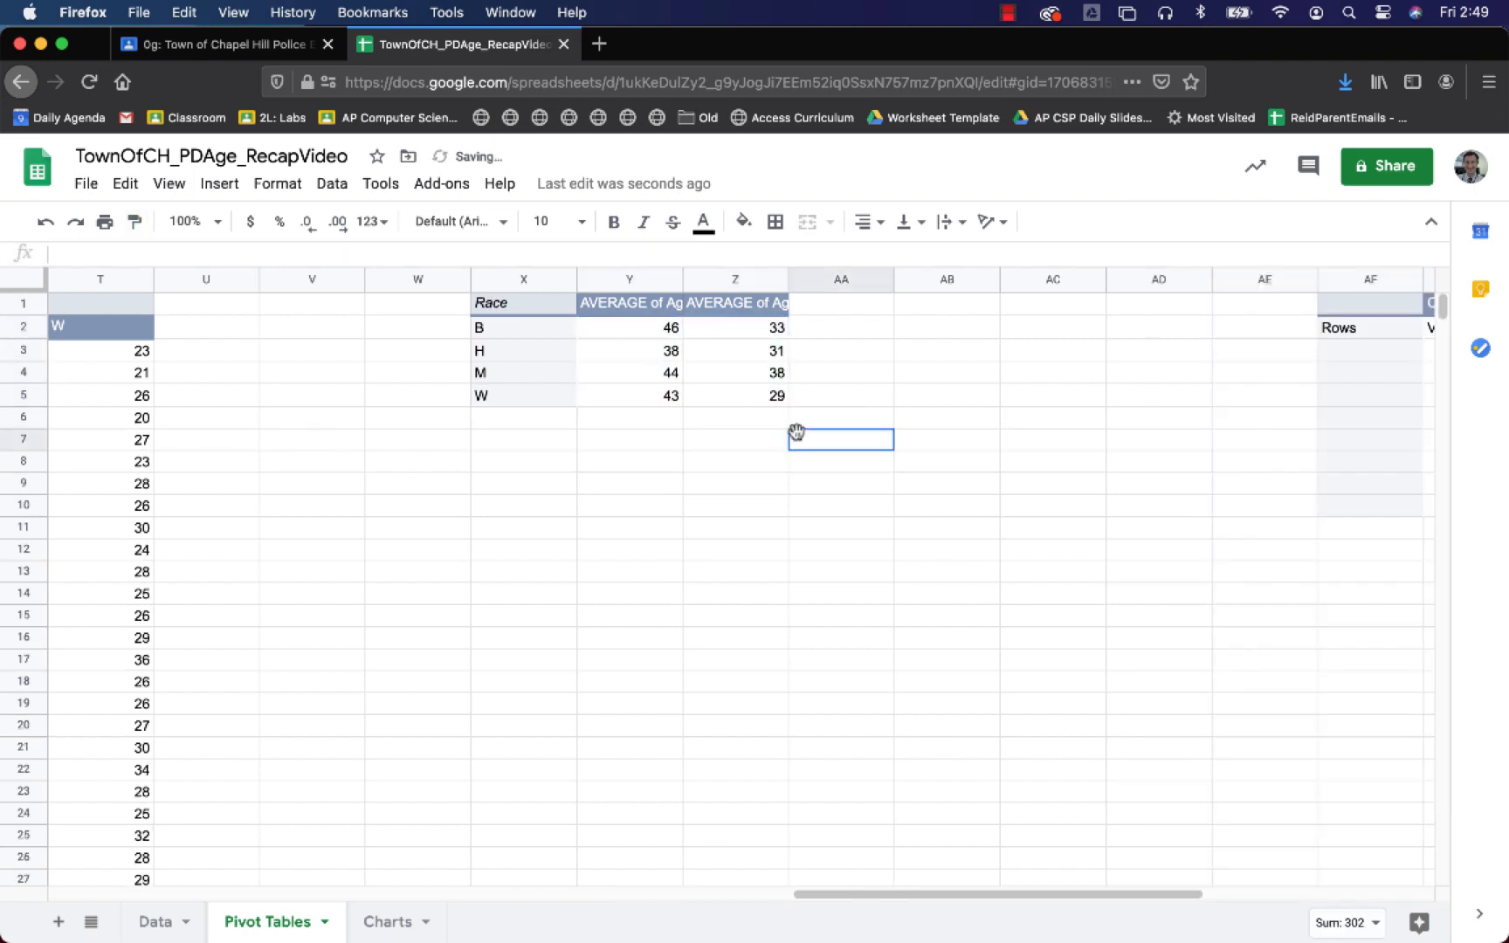
- Insert a column chart from the pivot table range X1:Z5 and move it below the table
{"action": "left_click_drag", "start_coordinate": [623, 371], "coordinate": [730, 399]}
{"action": "left_click", "coordinate": [1036, 221]}
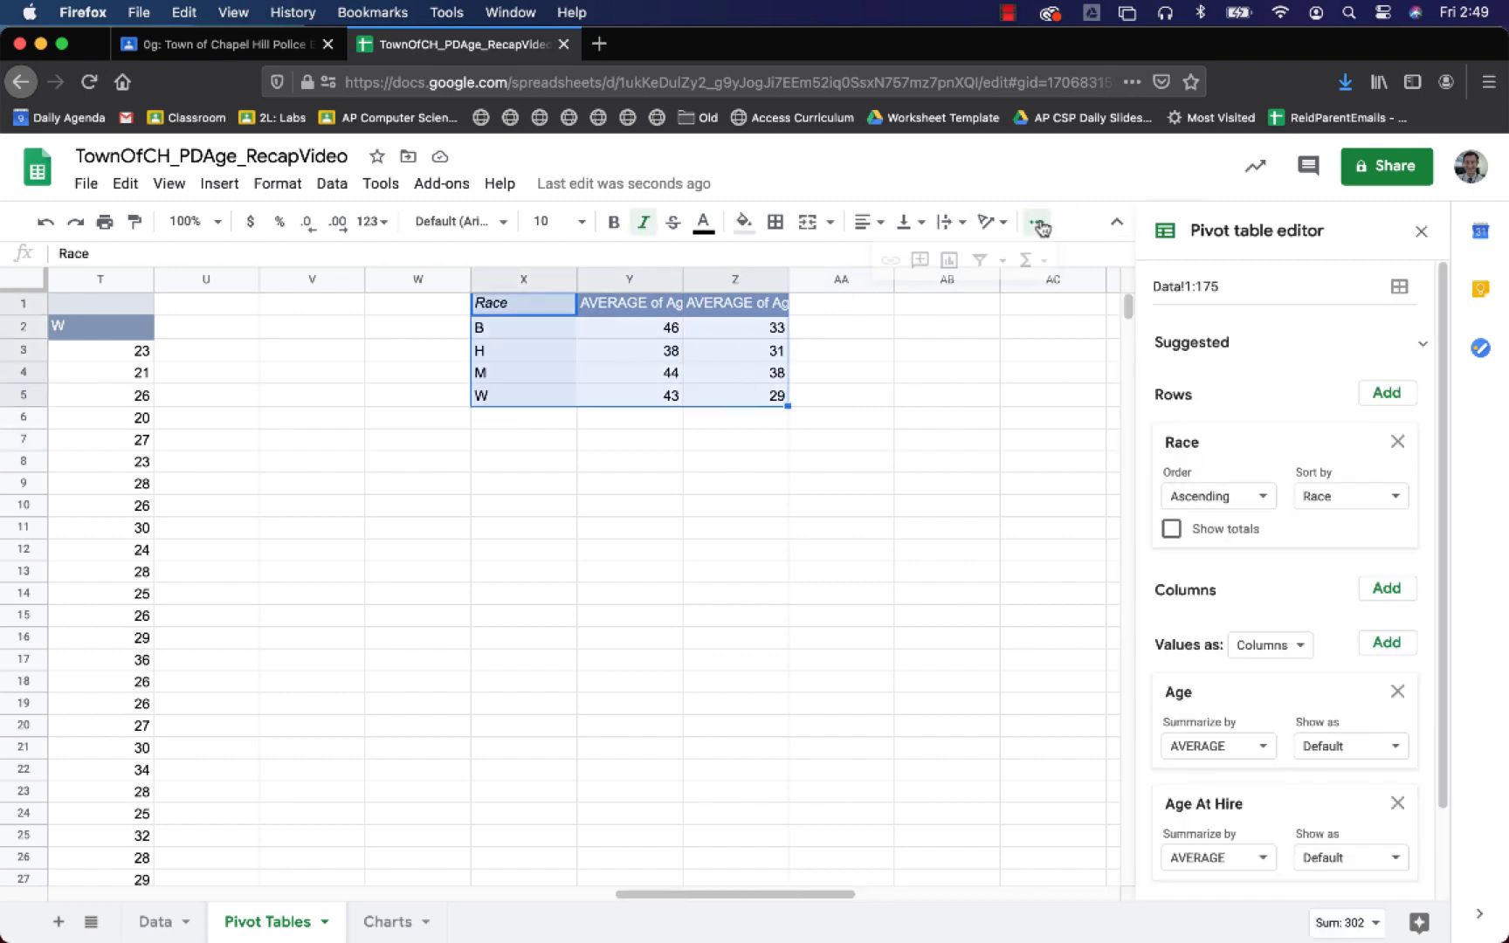
{"action": "left_click", "coordinate": [950, 261]}
{"action": "left_click", "coordinate": [657, 732]}
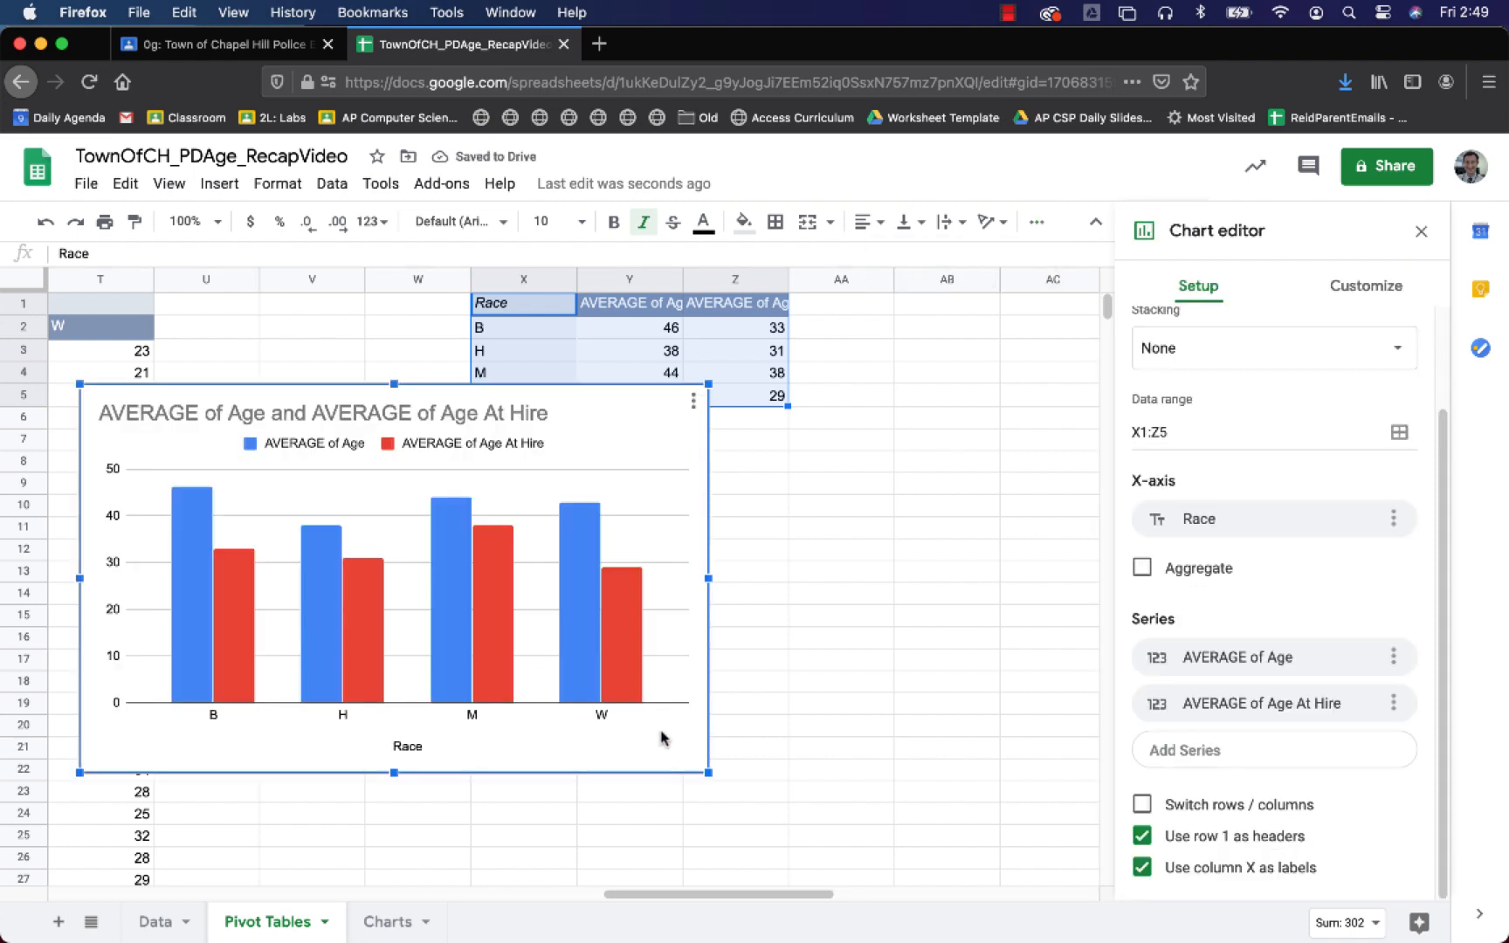
{"action": "left_click_drag", "start_coordinate": [659, 741], "coordinate": [922, 841]}
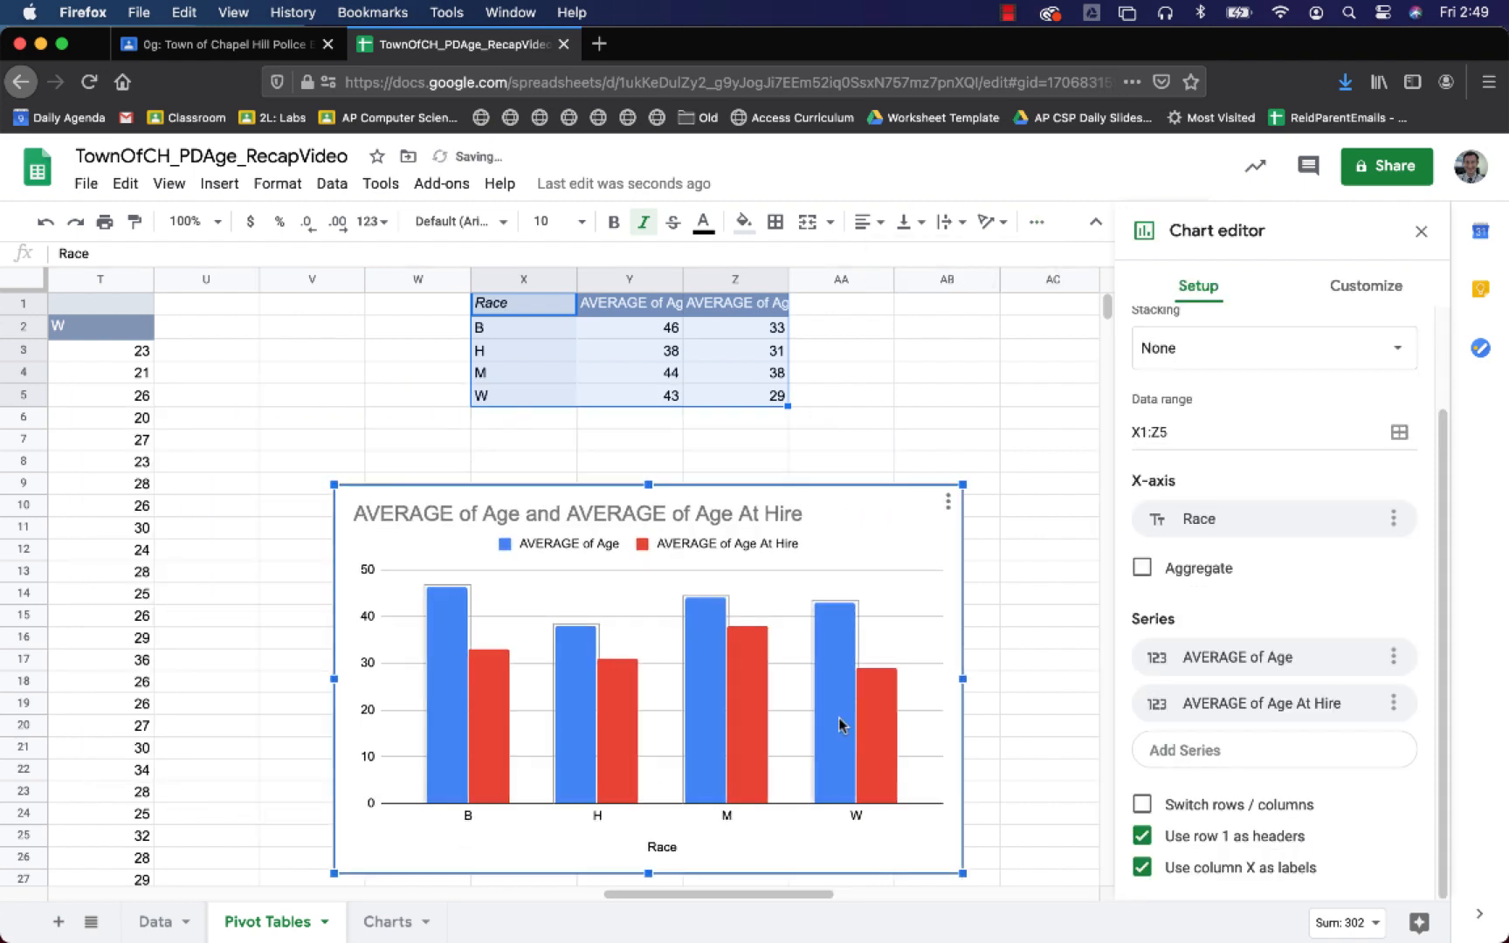
- Turn on data labels for all series of the column chart of average age and average age at hire
{"action": "left_click", "coordinate": [1378, 283]}
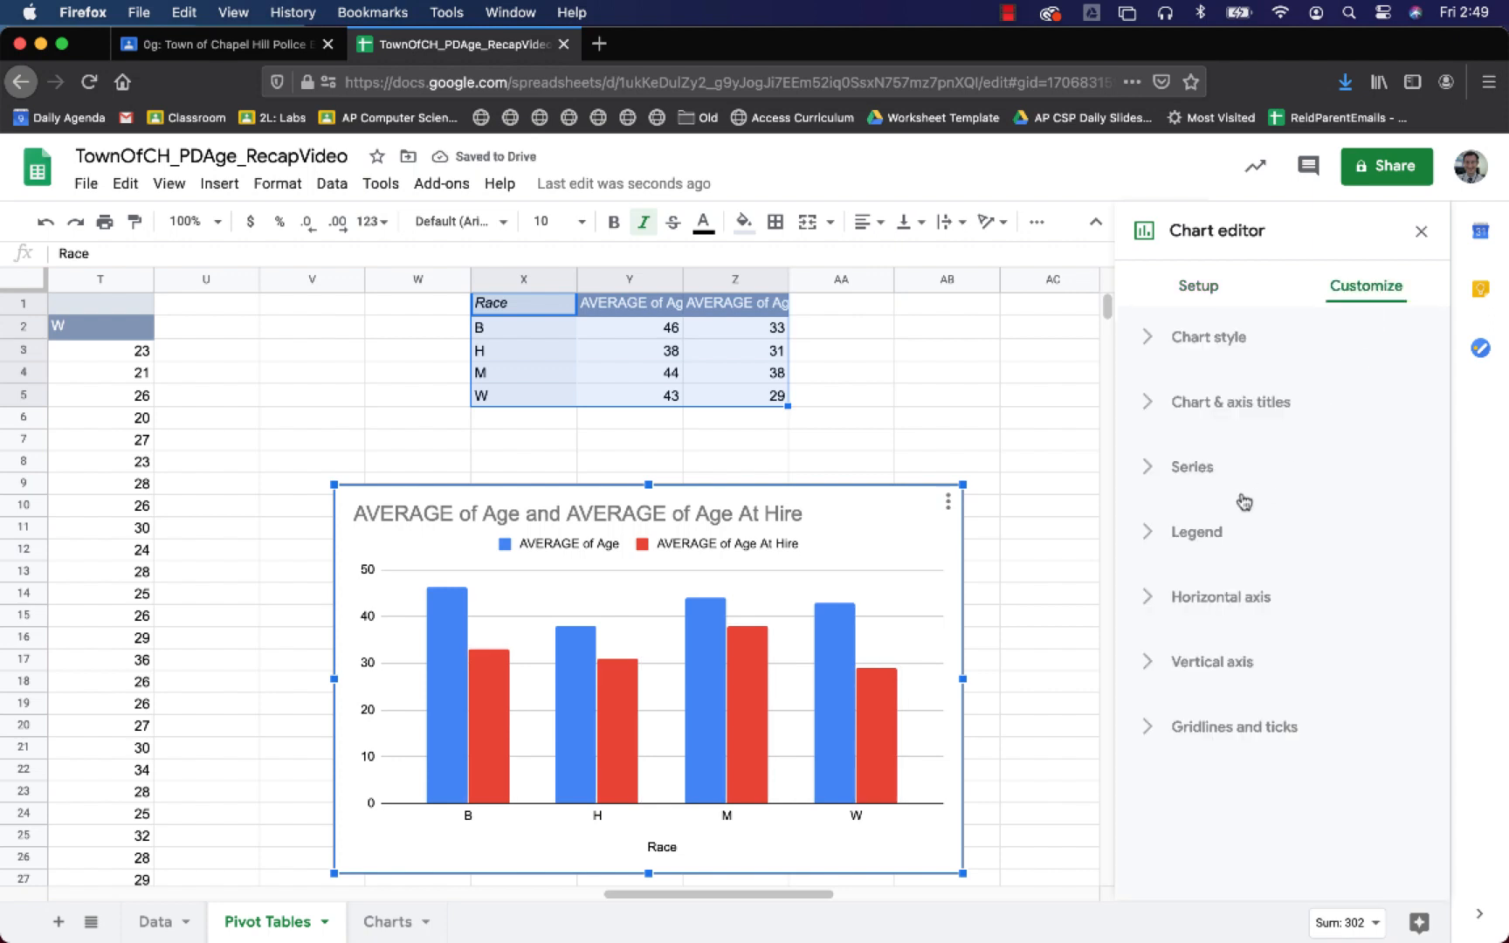
{"action": "left_click", "coordinate": [1219, 469]}
{"action": "scroll", "coordinate": [1115, 611], "scroll_direction": "down", "scroll_amount": 5}
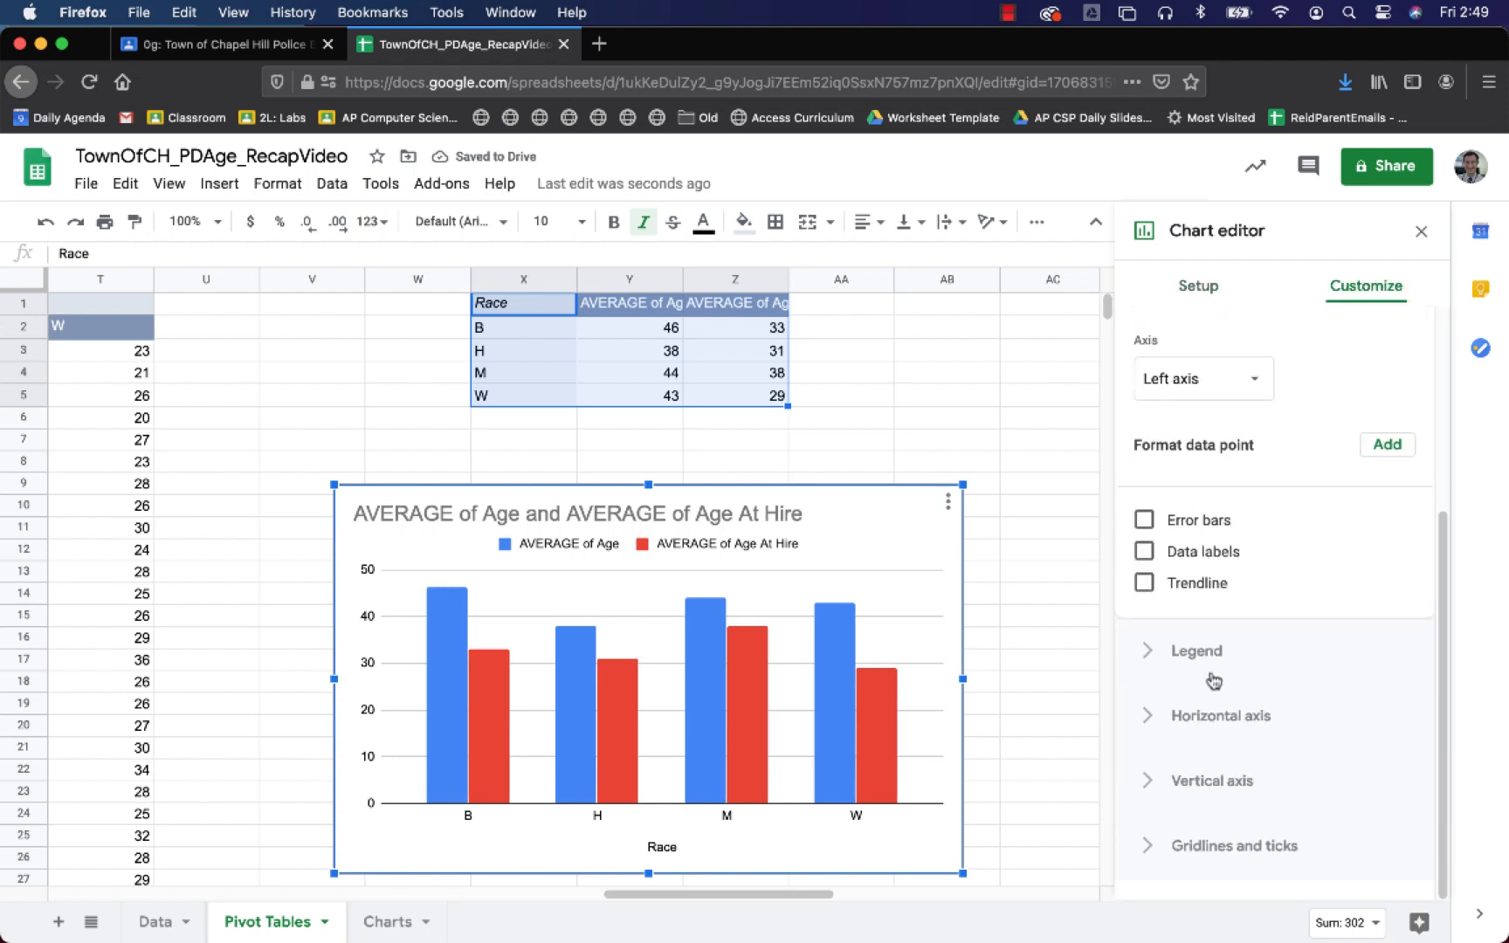
{"action": "left_click", "coordinate": [1213, 554]}
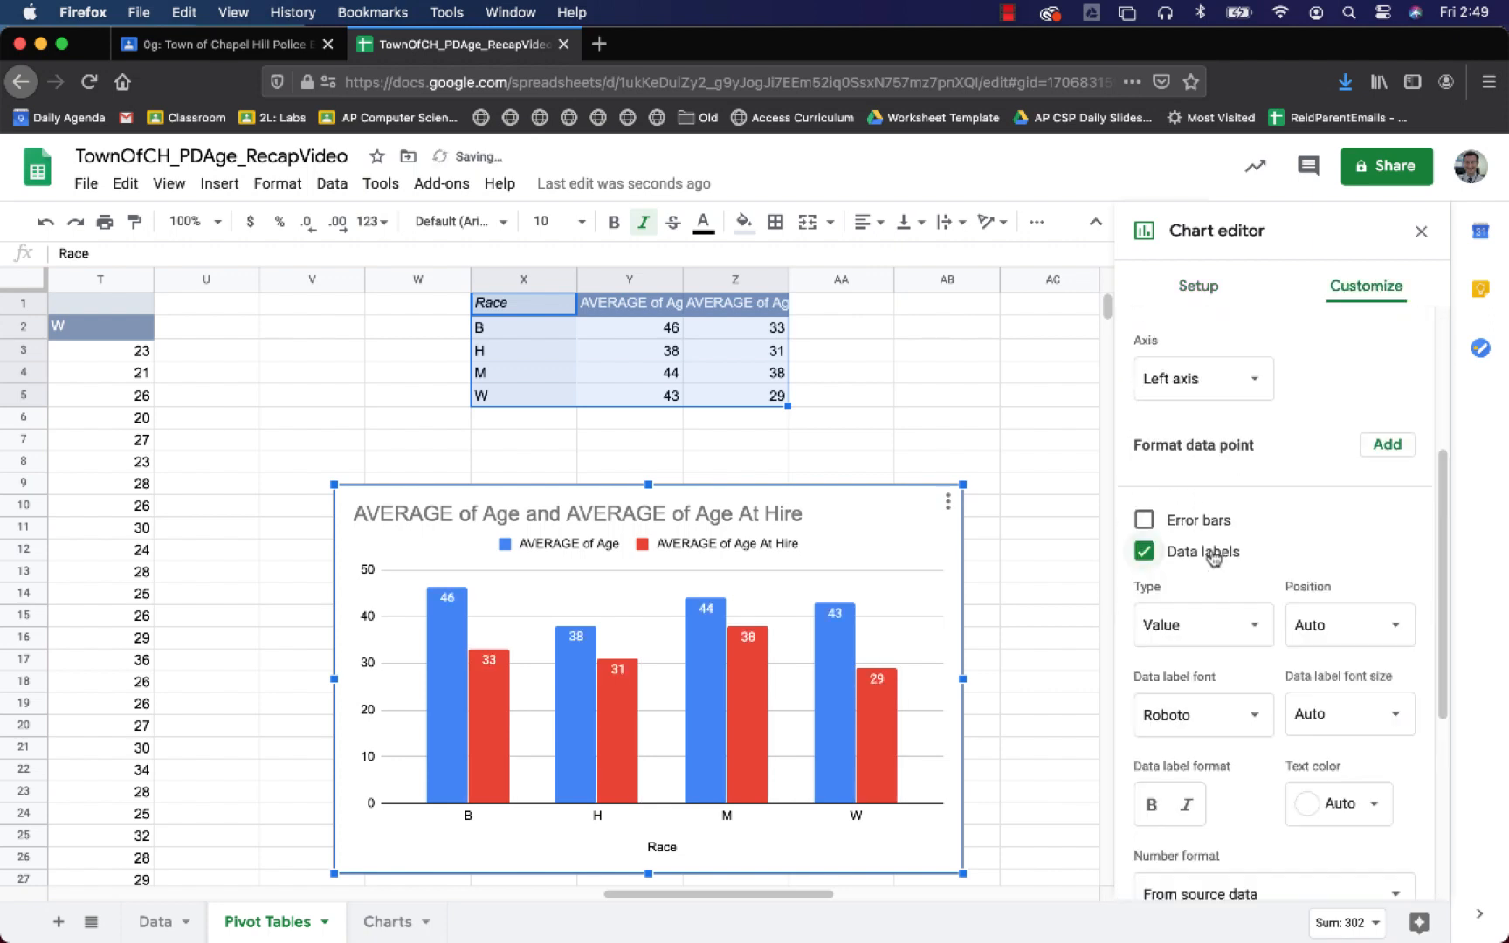
- Copy the column chart to the Charts sheet and place it beside the race scatter chart, directly below the F and M chart
{"action": "left_click", "coordinate": [897, 487]}
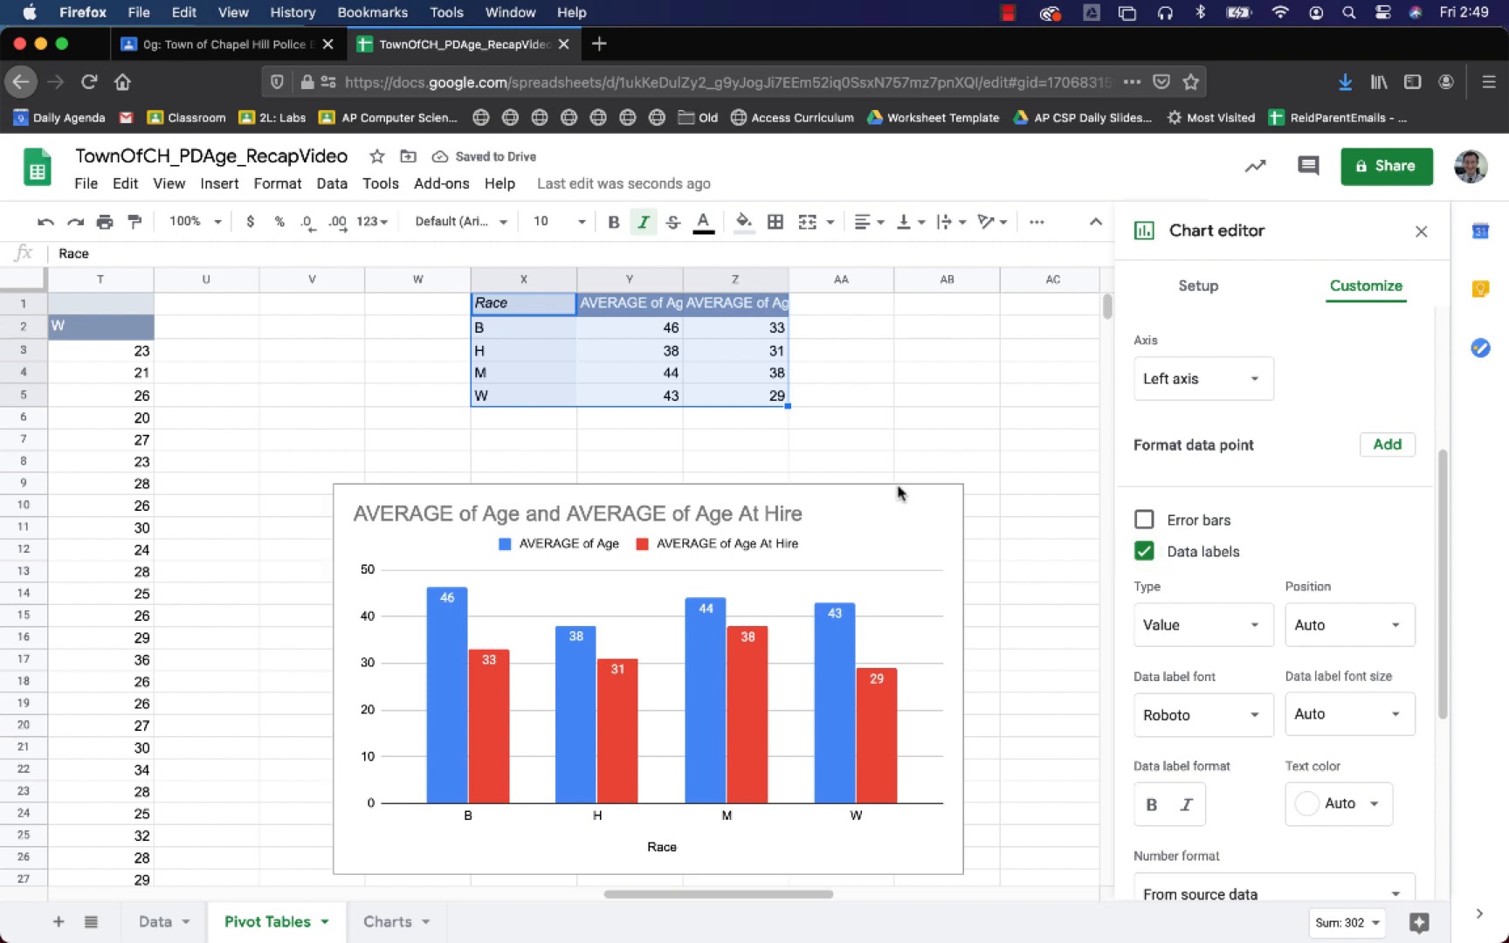
{"action": "left_click", "coordinate": [398, 924]}
{"action": "left_click", "coordinate": [888, 720]}
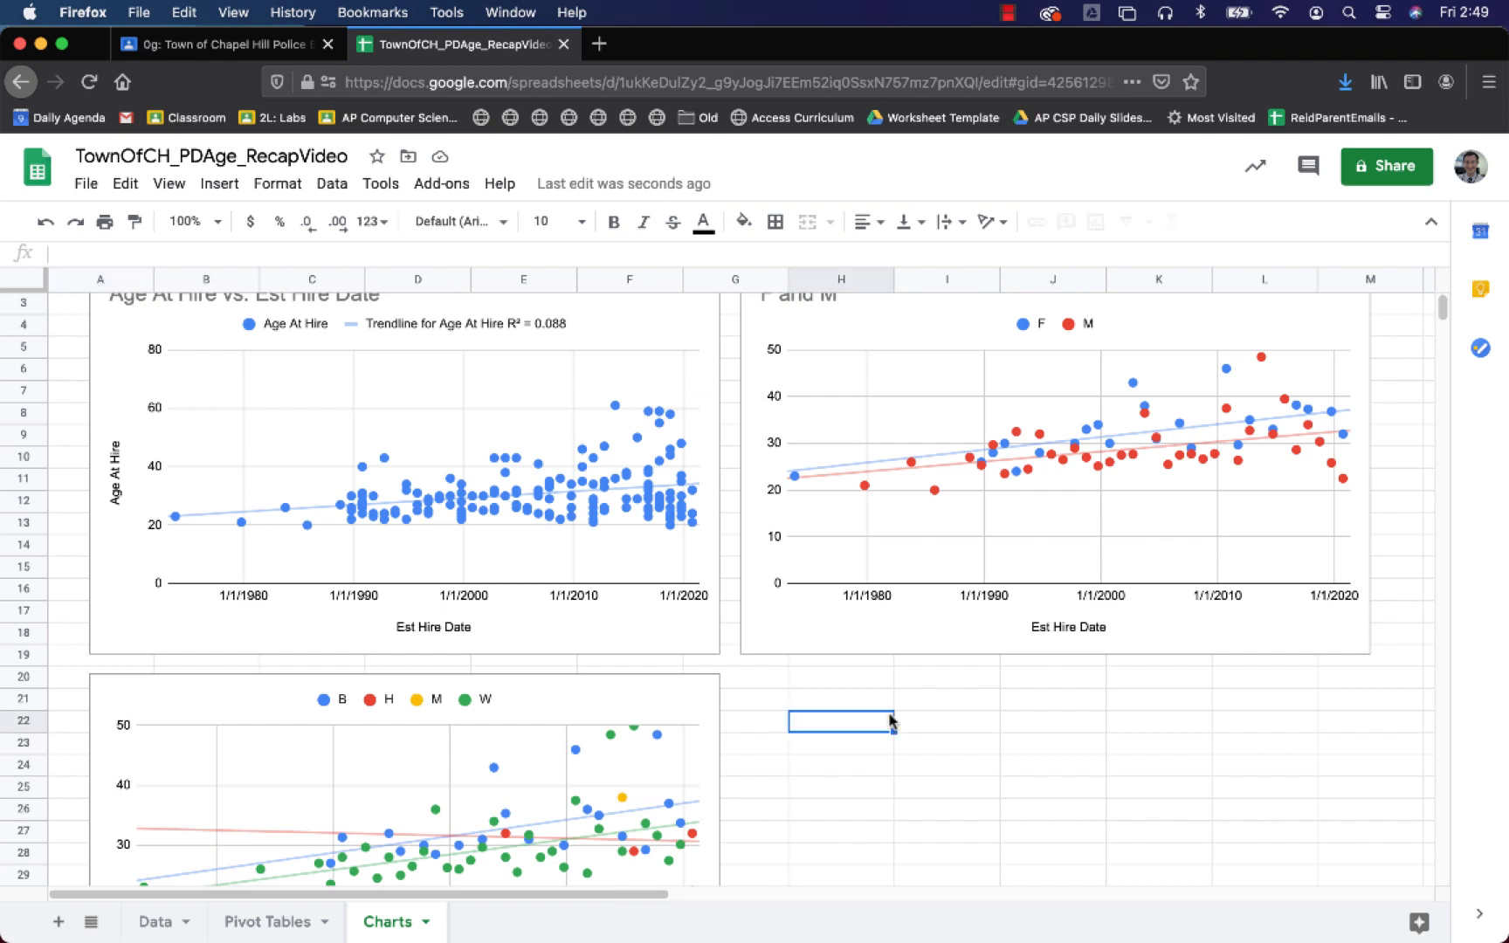
{"action": "key", "text": "super+v"}
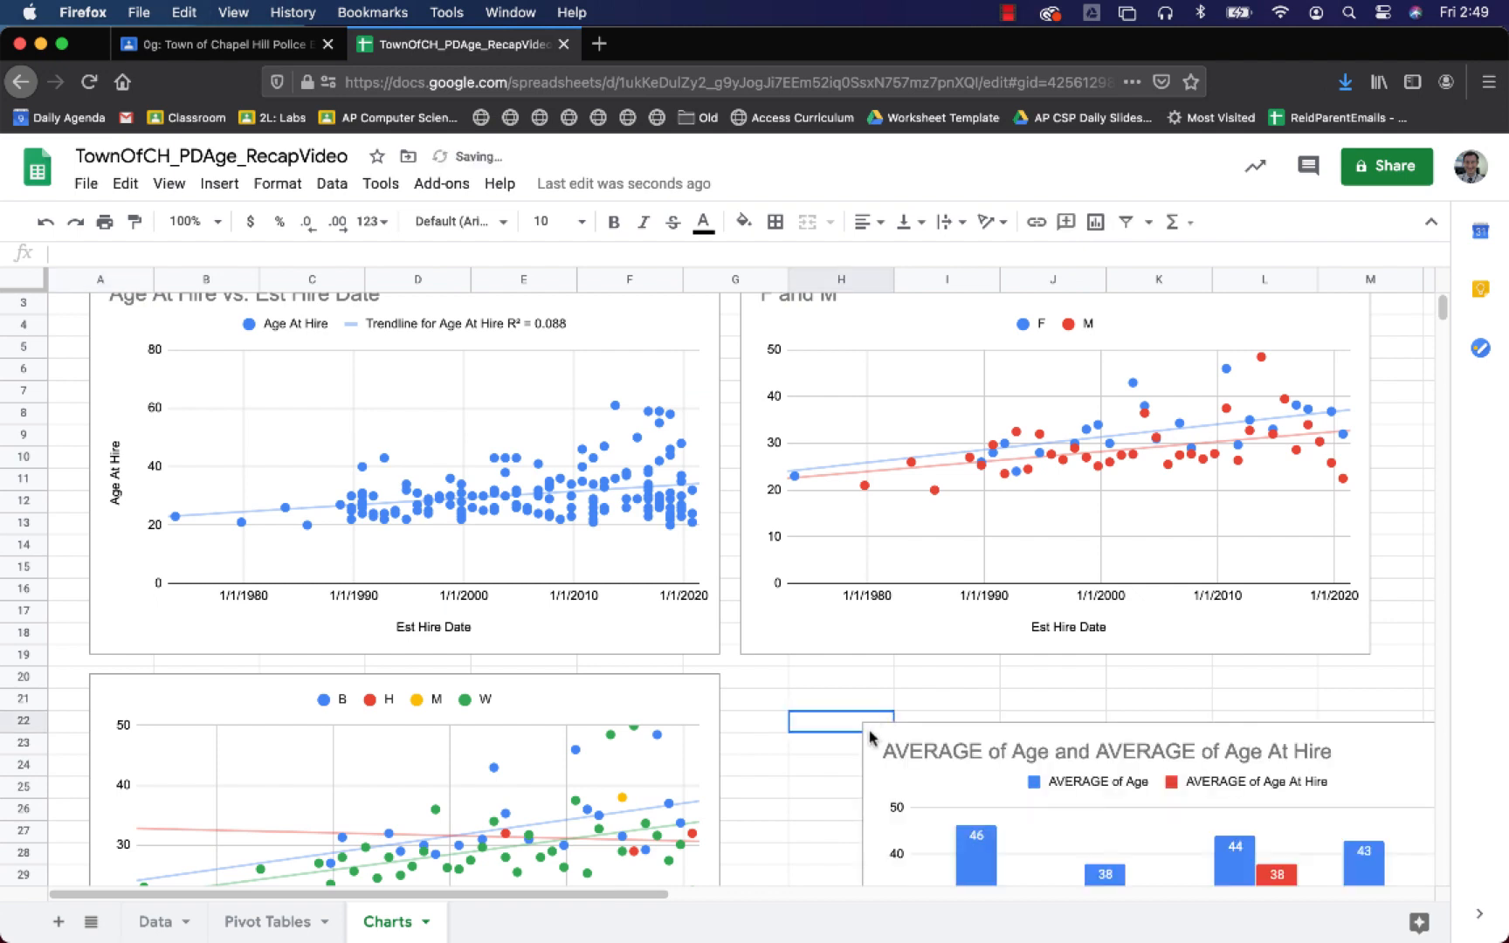
{"action": "left_click_drag", "start_coordinate": [870, 738], "coordinate": [736, 673]}
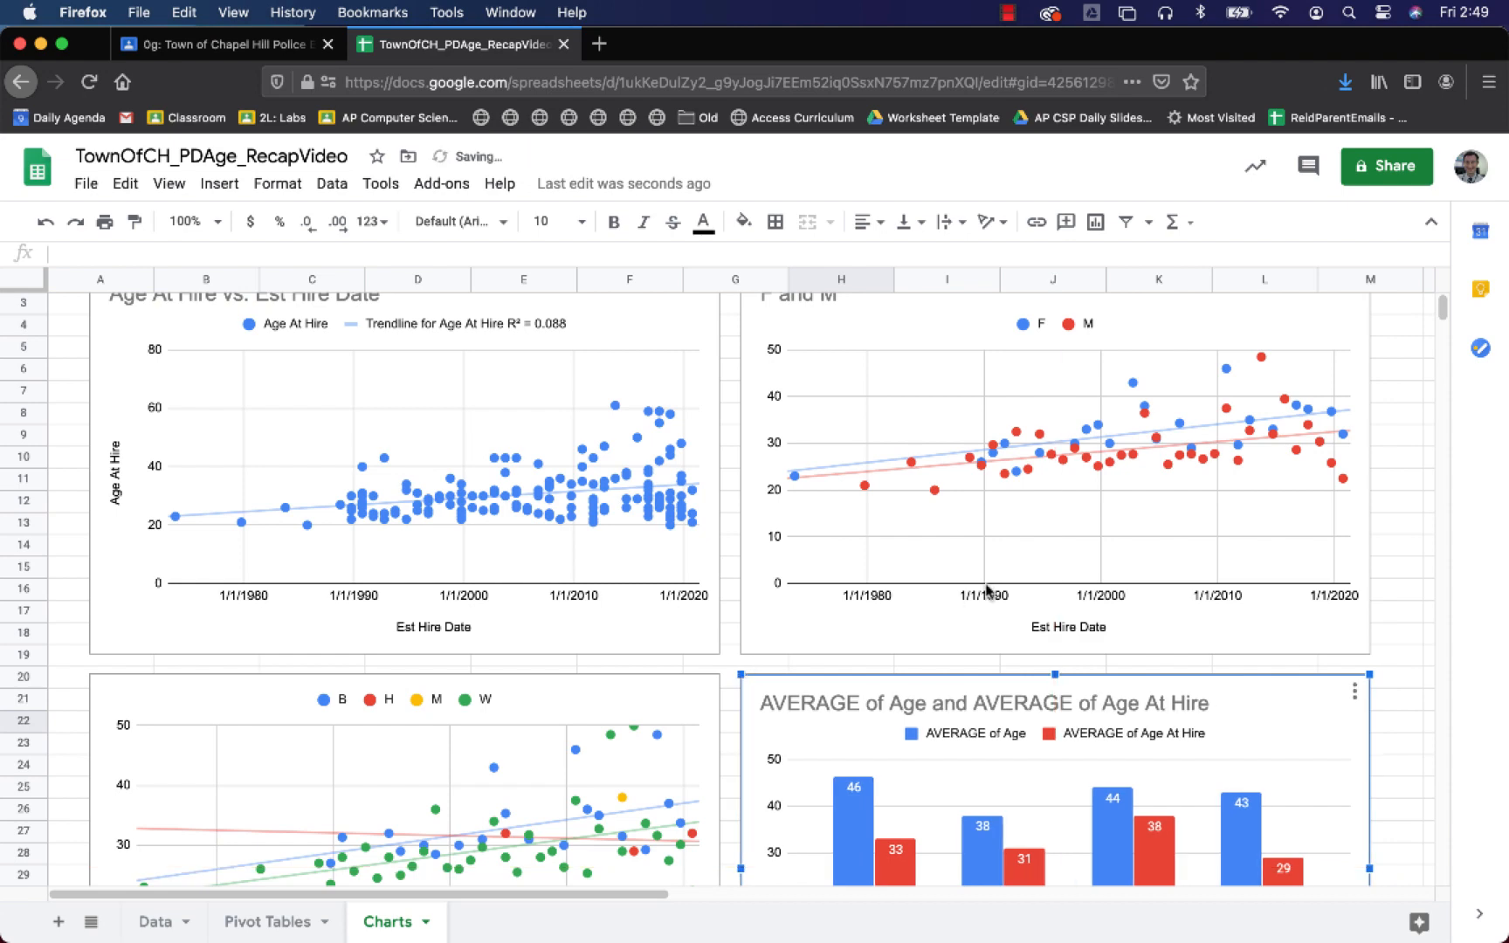
- Review the four charts on the Charts sheet, comparing hiring-age trends overall, by gender and by race with the average ages by race
{"action": "scroll", "coordinate": [1284, 615], "scroll_direction": "down", "scroll_amount": 5}
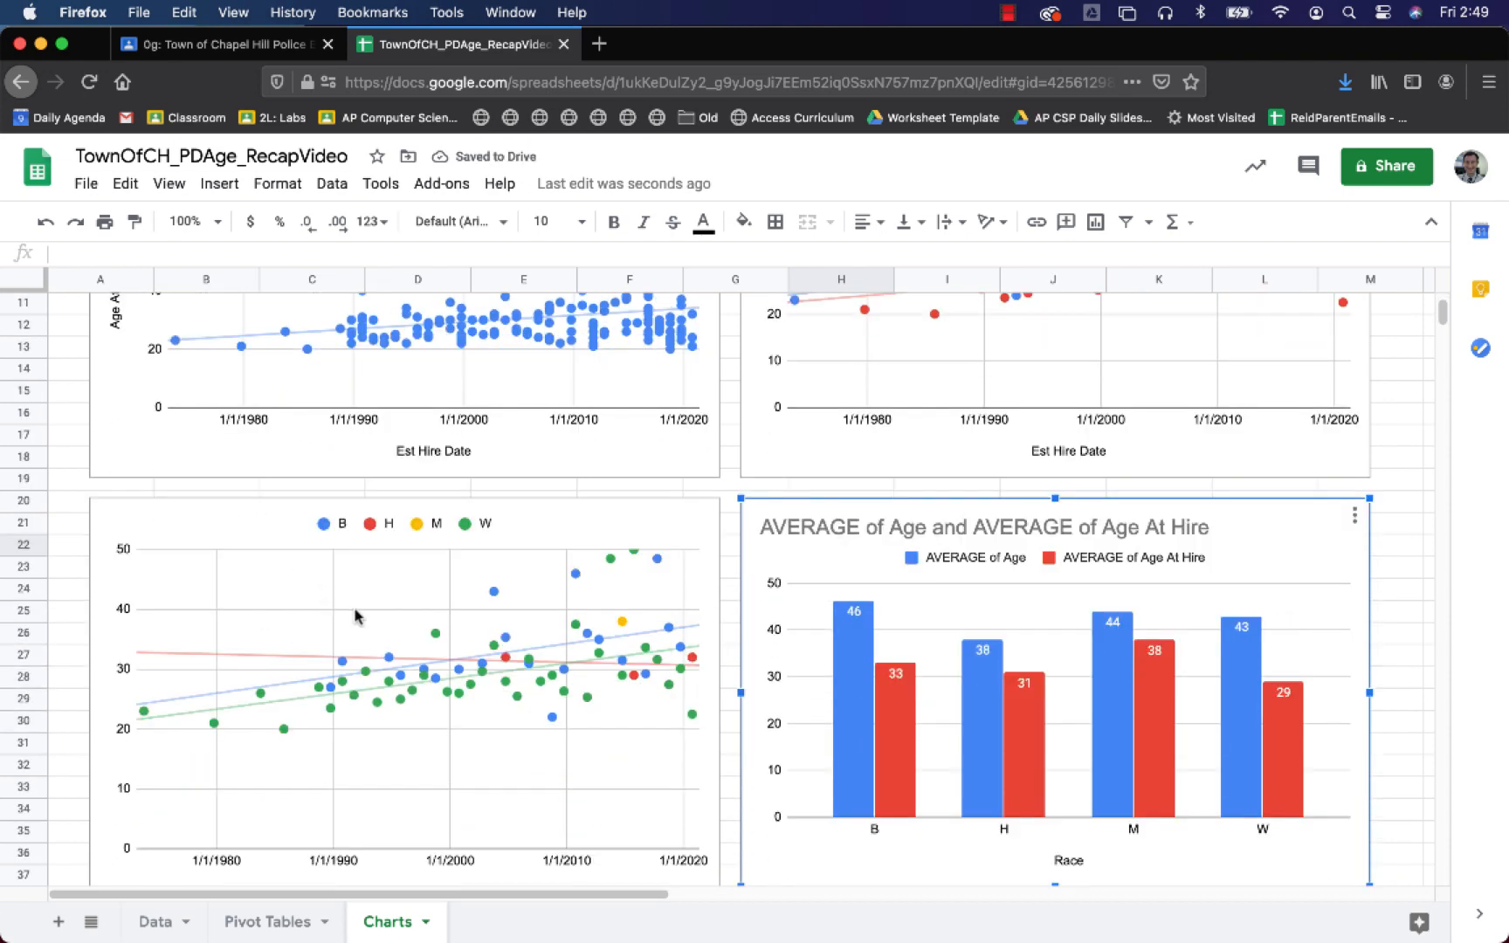
{"action": "scroll", "coordinate": [352, 623], "scroll_direction": "up", "scroll_amount": 3}
{"action": "scroll", "coordinate": [353, 624], "scroll_direction": "up", "scroll_amount": 1}
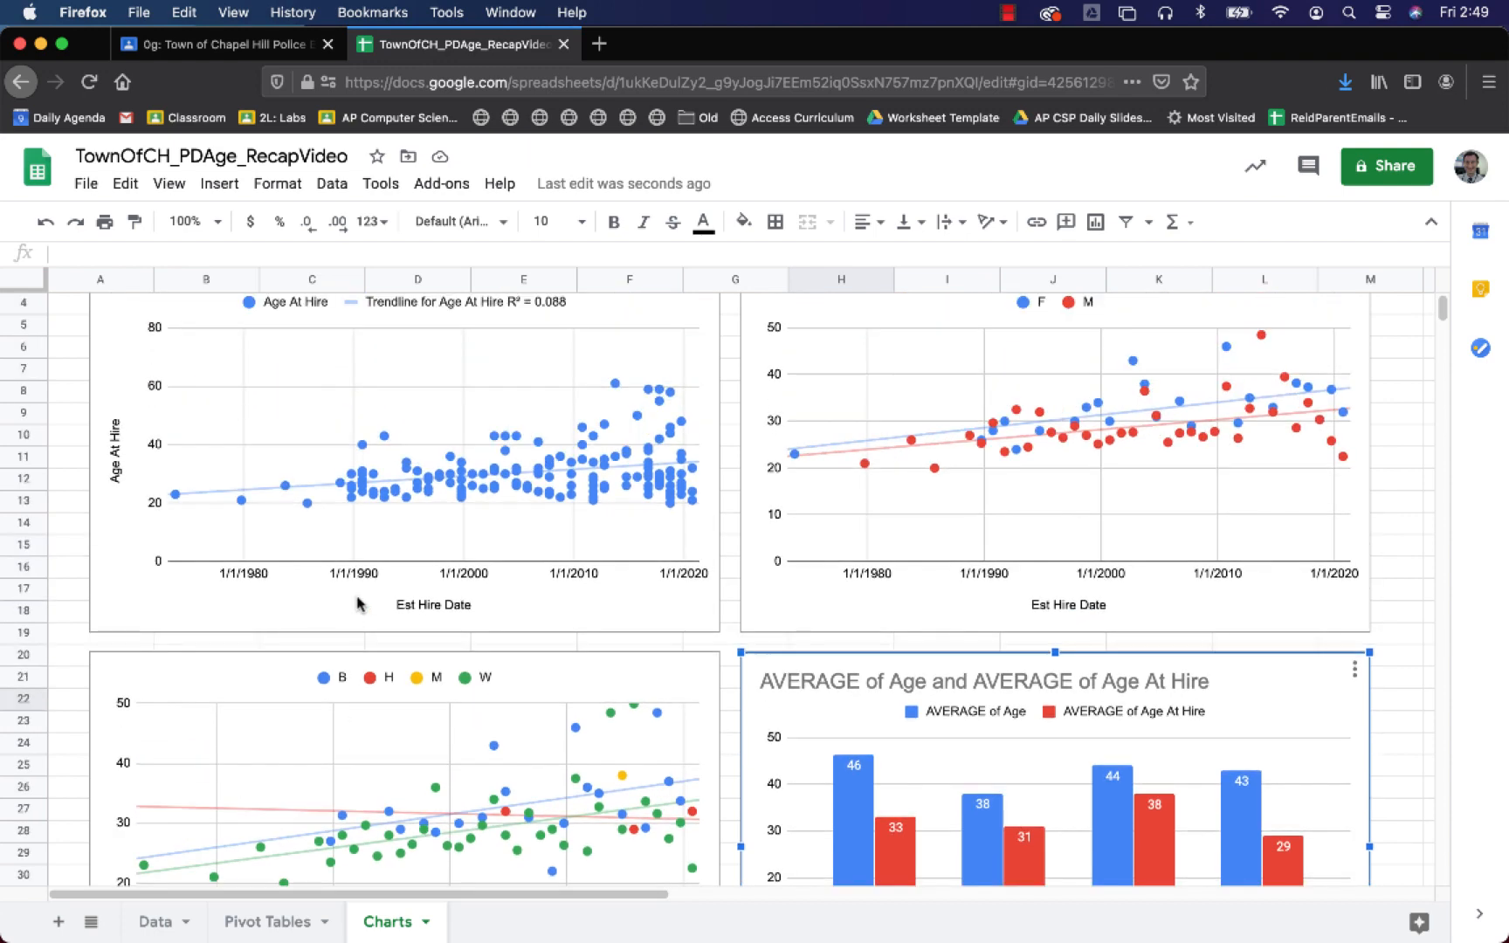
{"action": "scroll", "coordinate": [362, 601], "scroll_direction": "down", "scroll_amount": 5}
{"action": "scroll", "coordinate": [375, 590], "scroll_direction": "up", "scroll_amount": 2}
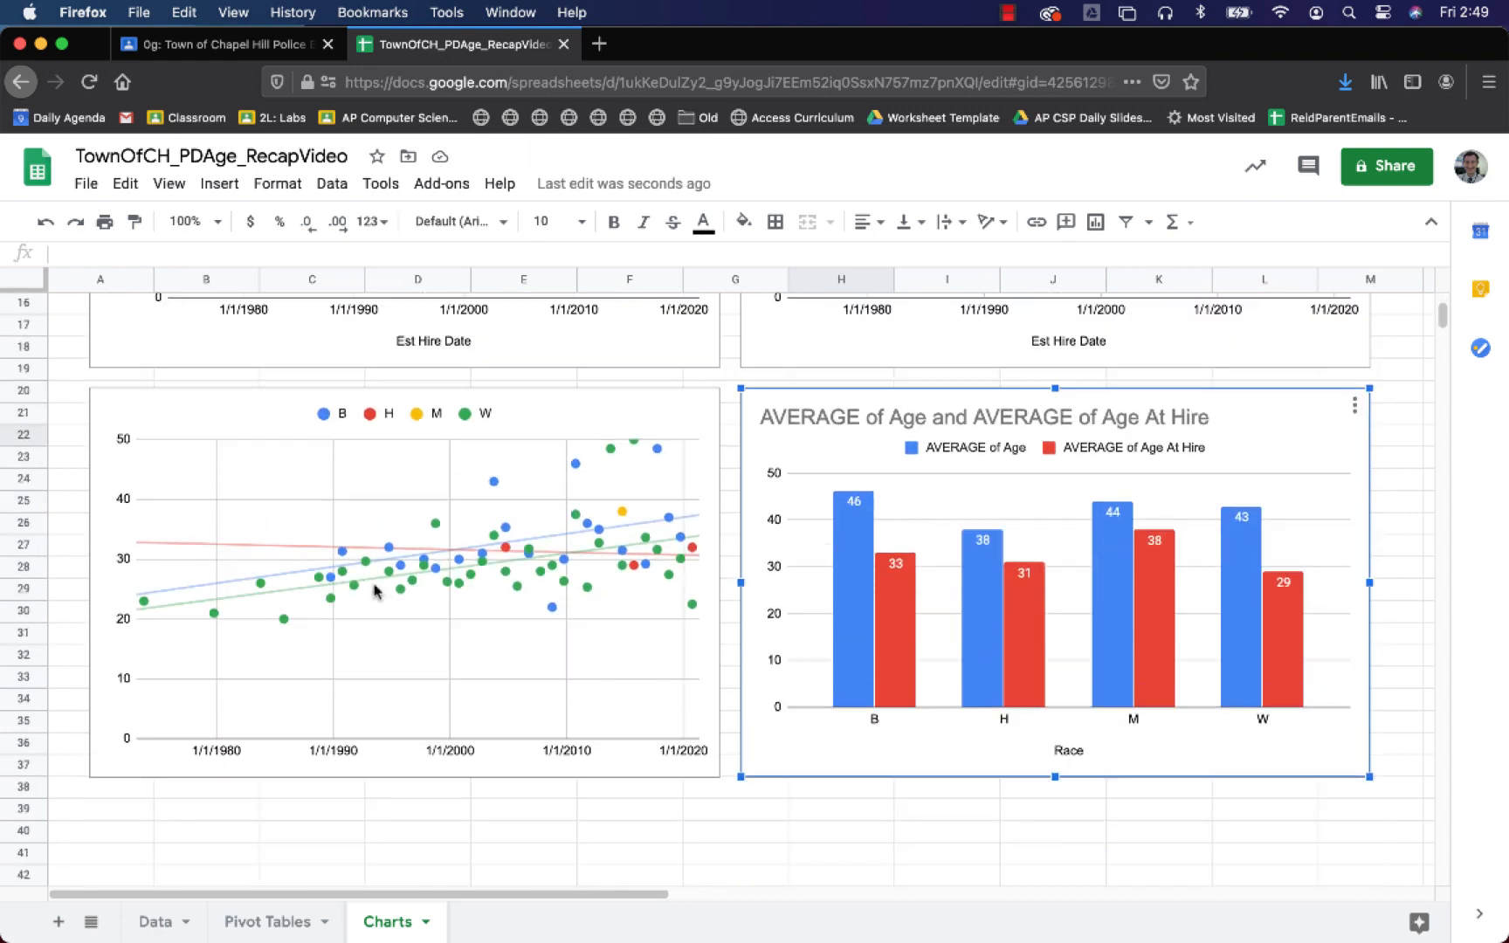
{"action": "scroll", "coordinate": [389, 595], "scroll_direction": "up", "scroll_amount": 1}
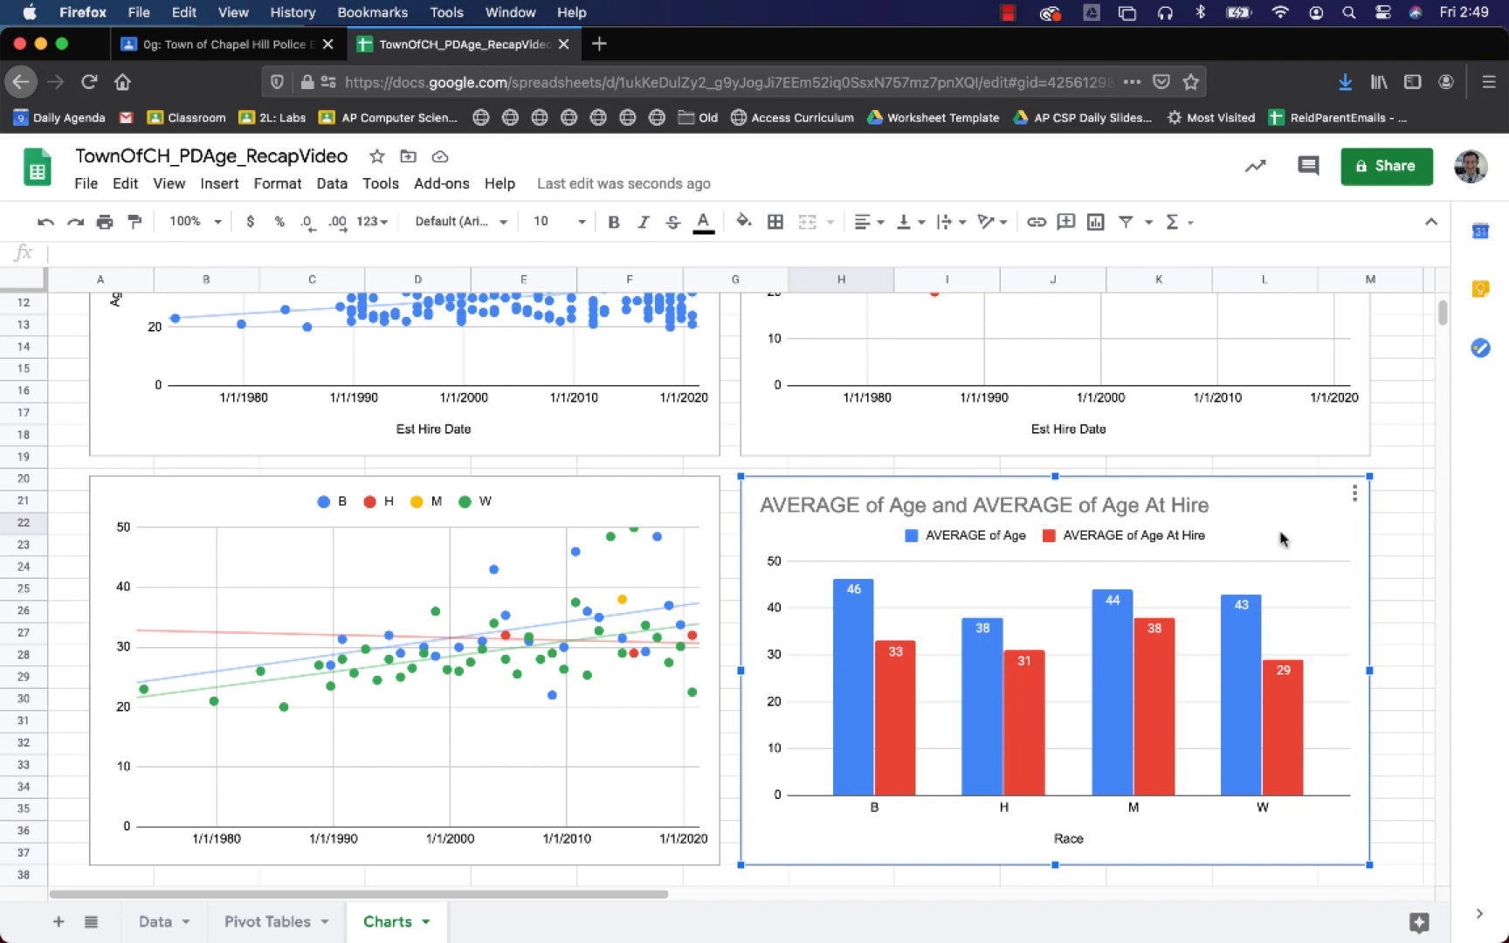
{"action": "scroll", "coordinate": [1327, 517], "scroll_direction": "up", "scroll_amount": 5}
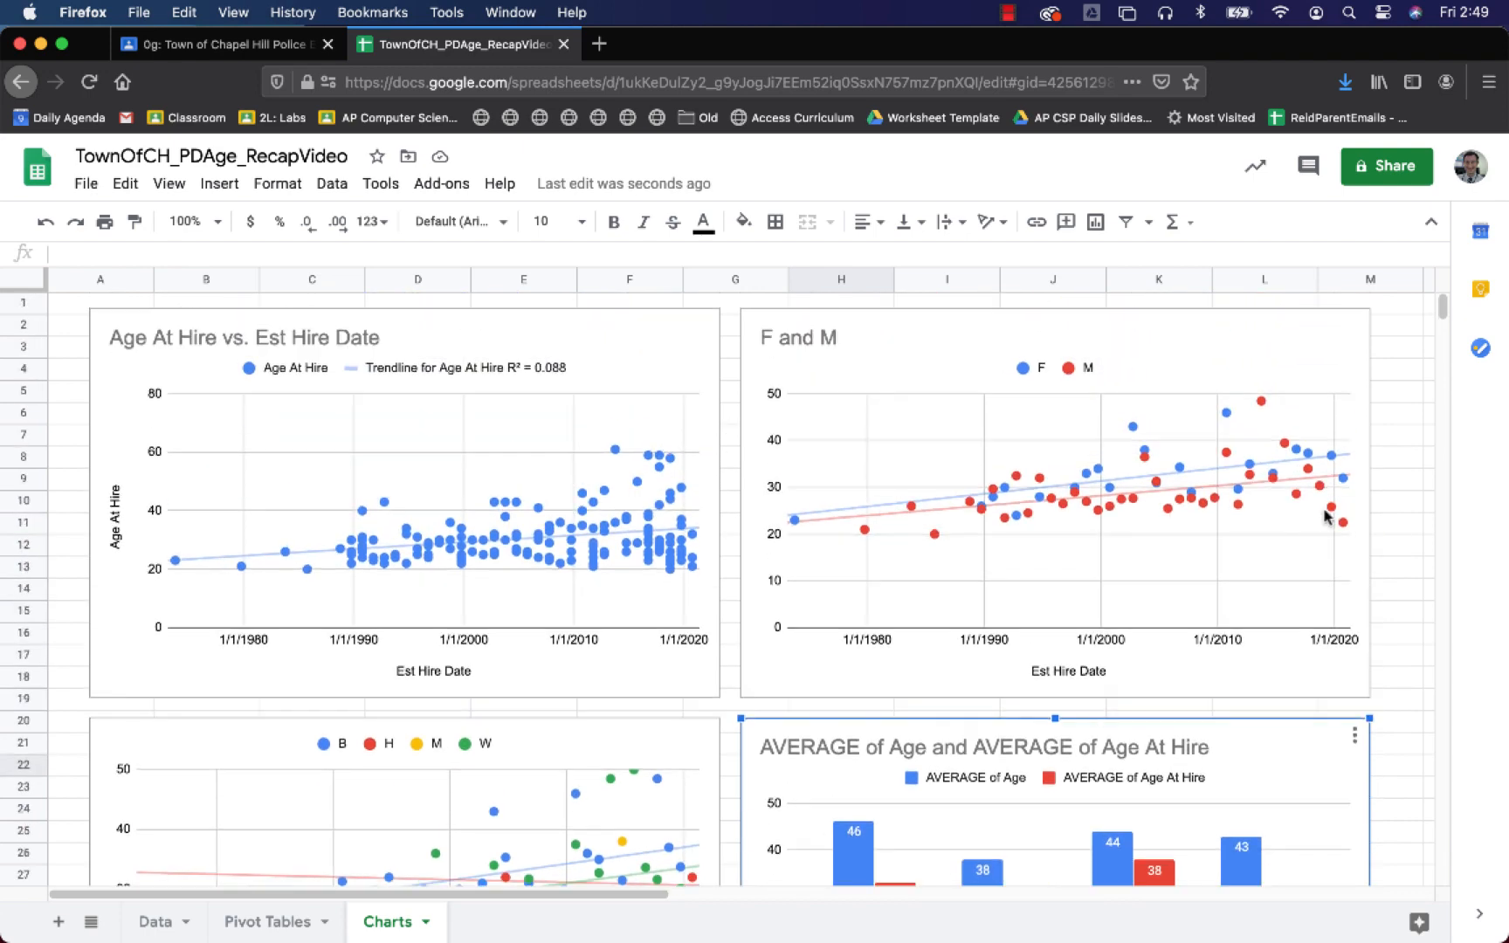
{"action": "scroll", "coordinate": [711, 532], "scroll_direction": "down", "scroll_amount": 1}
{"action": "scroll", "coordinate": [821, 513], "scroll_direction": "up", "scroll_amount": 1}
{"action": "scroll", "coordinate": [757, 536], "scroll_direction": "down", "scroll_amount": 6}
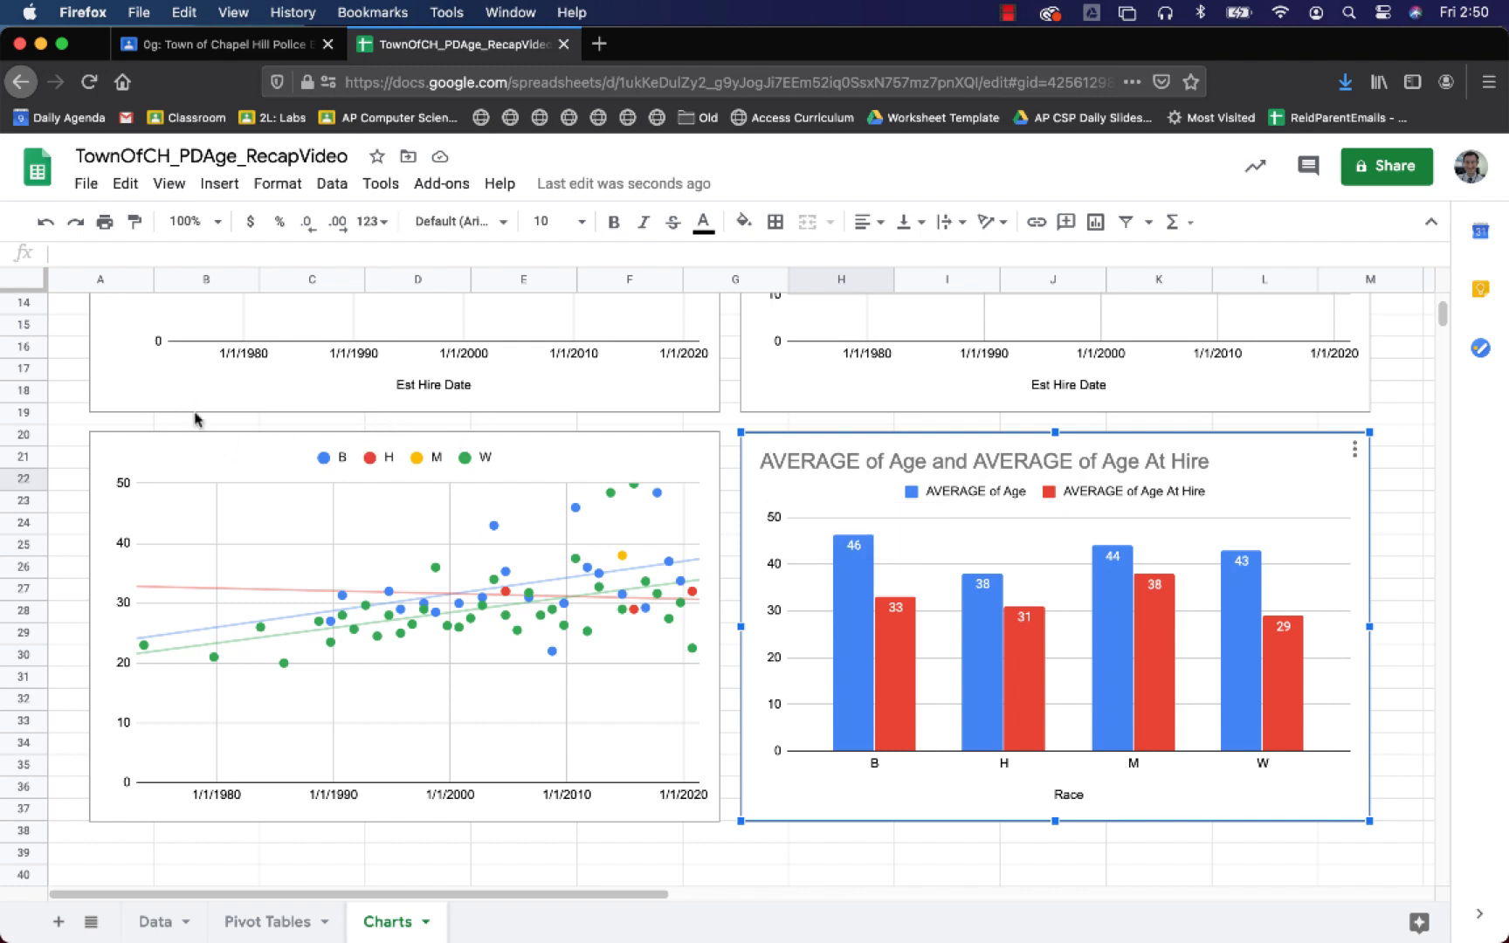
{"action": "scroll", "coordinate": [701, 454], "scroll_direction": "down", "scroll_amount": 1}
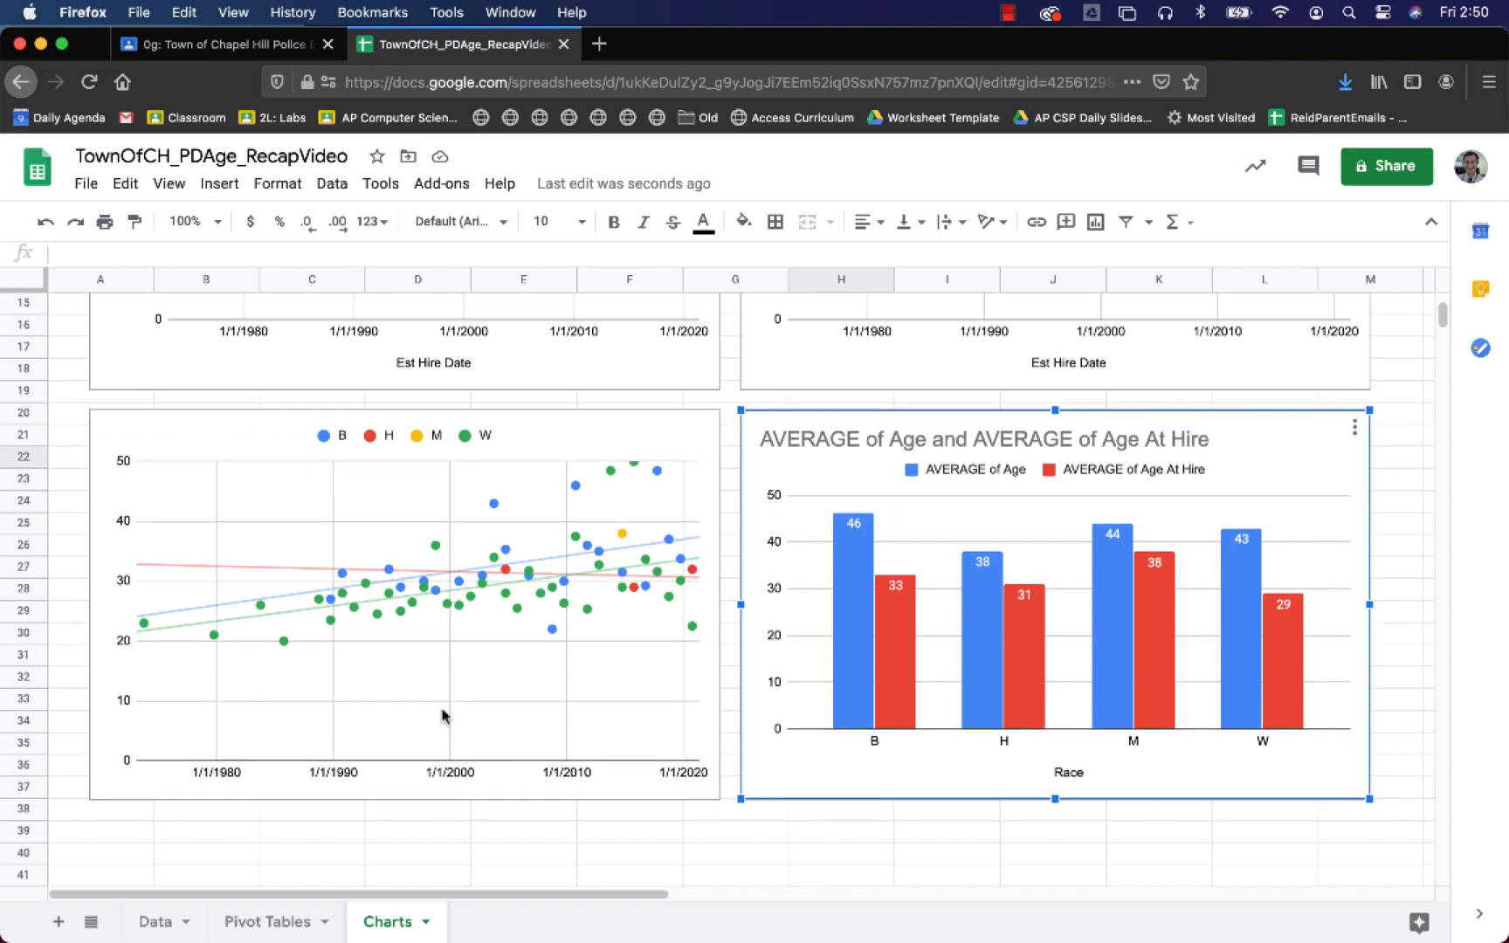
{"action": "scroll", "coordinate": [444, 716], "scroll_direction": "up", "scroll_amount": 7}
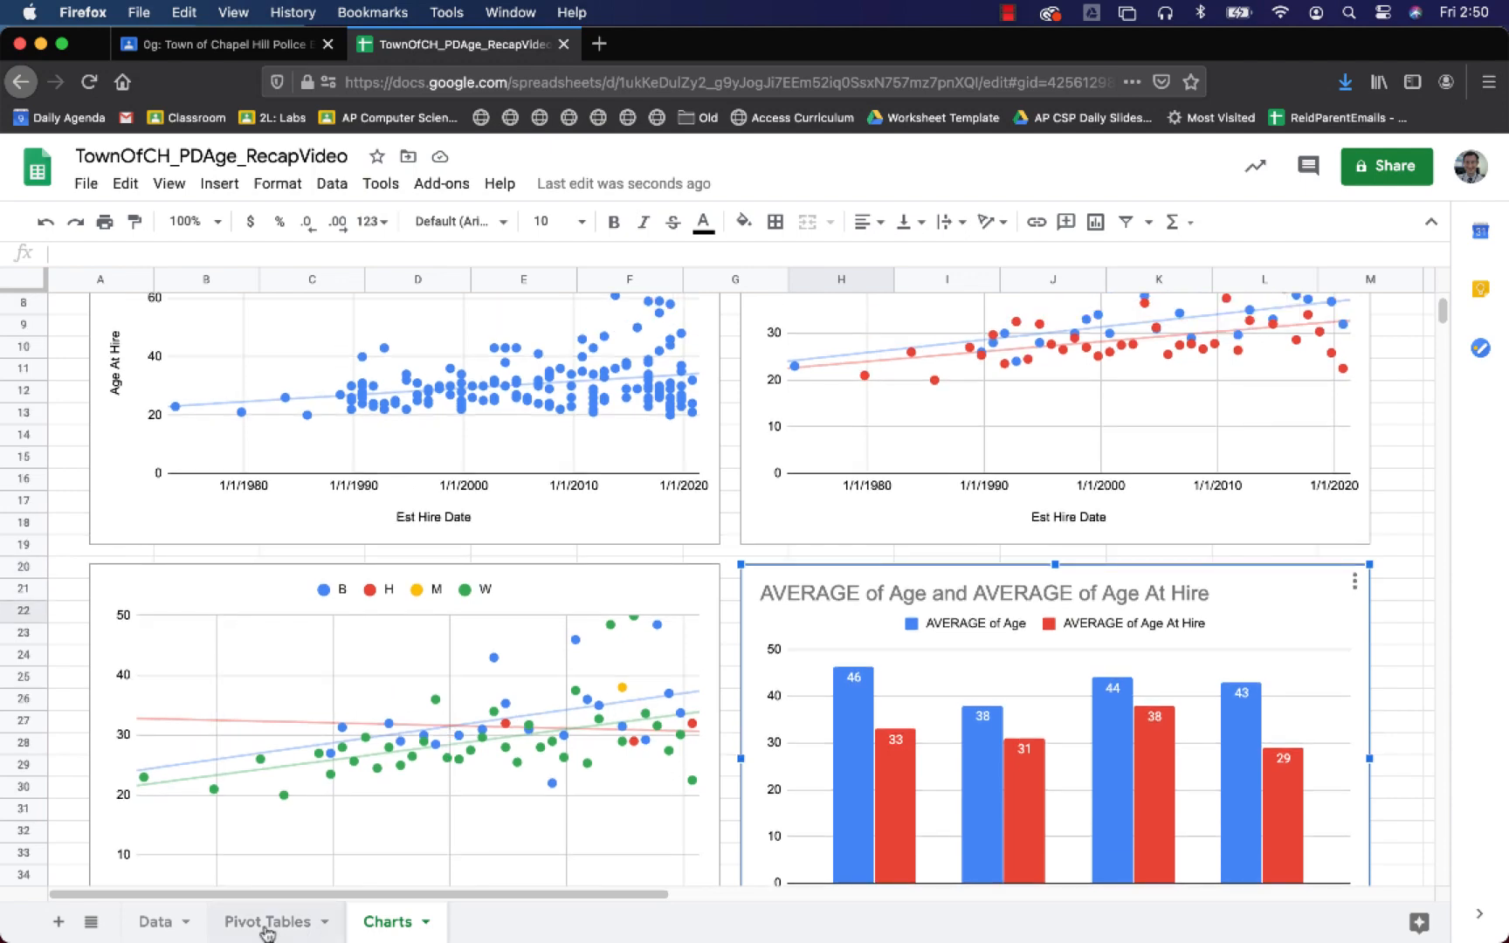
- Delete the original column chart below the race averages on the Pivot Tables sheet
{"action": "left_click", "coordinate": [266, 926]}
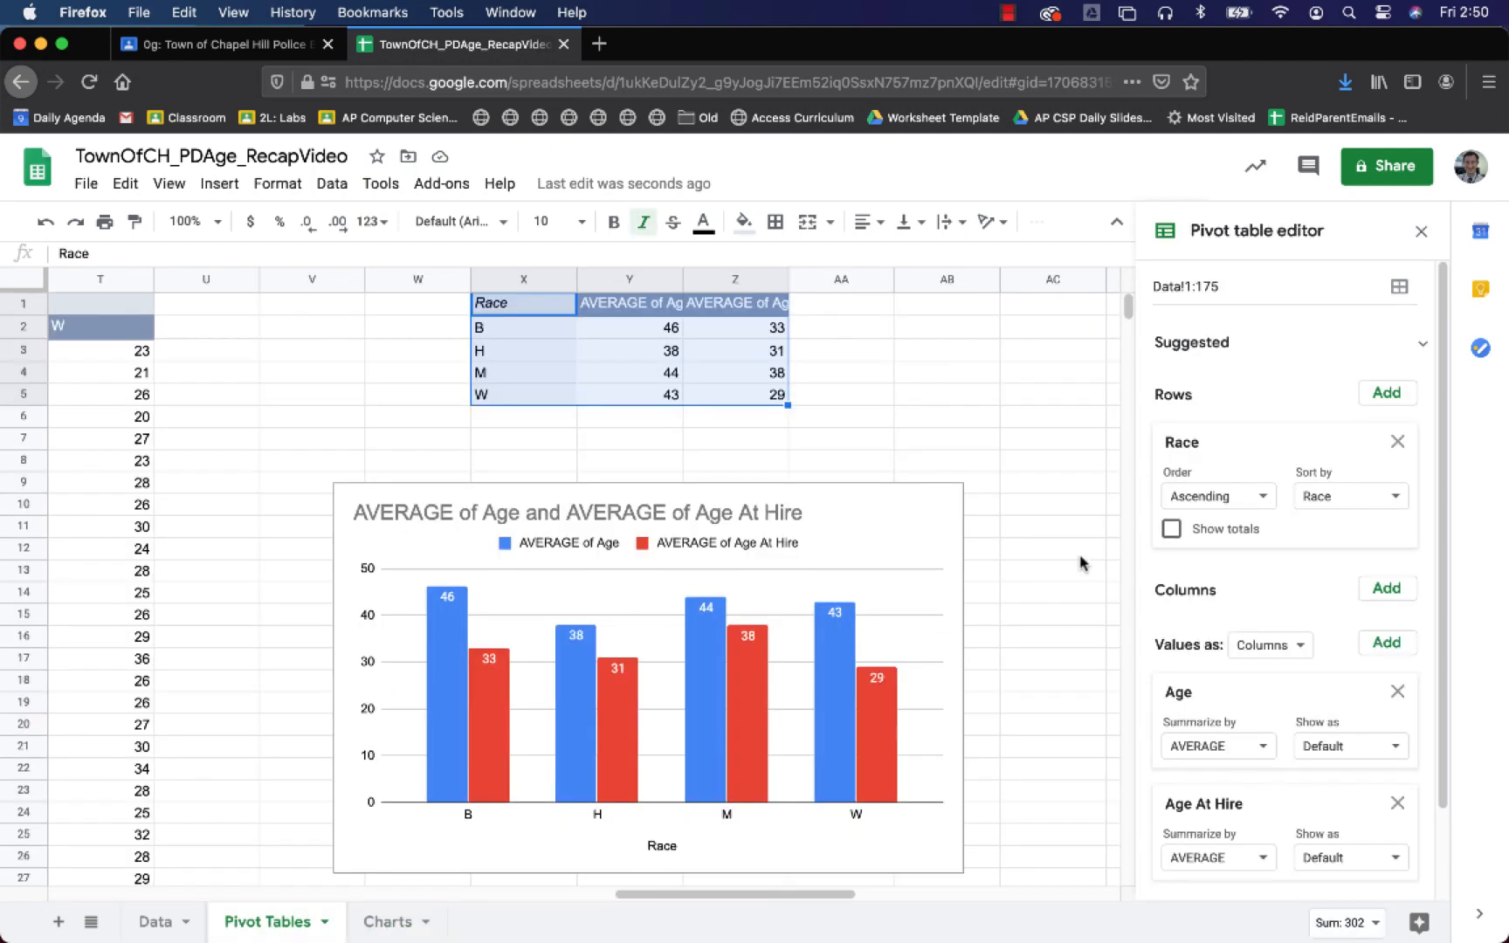
{"action": "left_click", "coordinate": [954, 546]}
{"action": "key", "text": "Delete"}
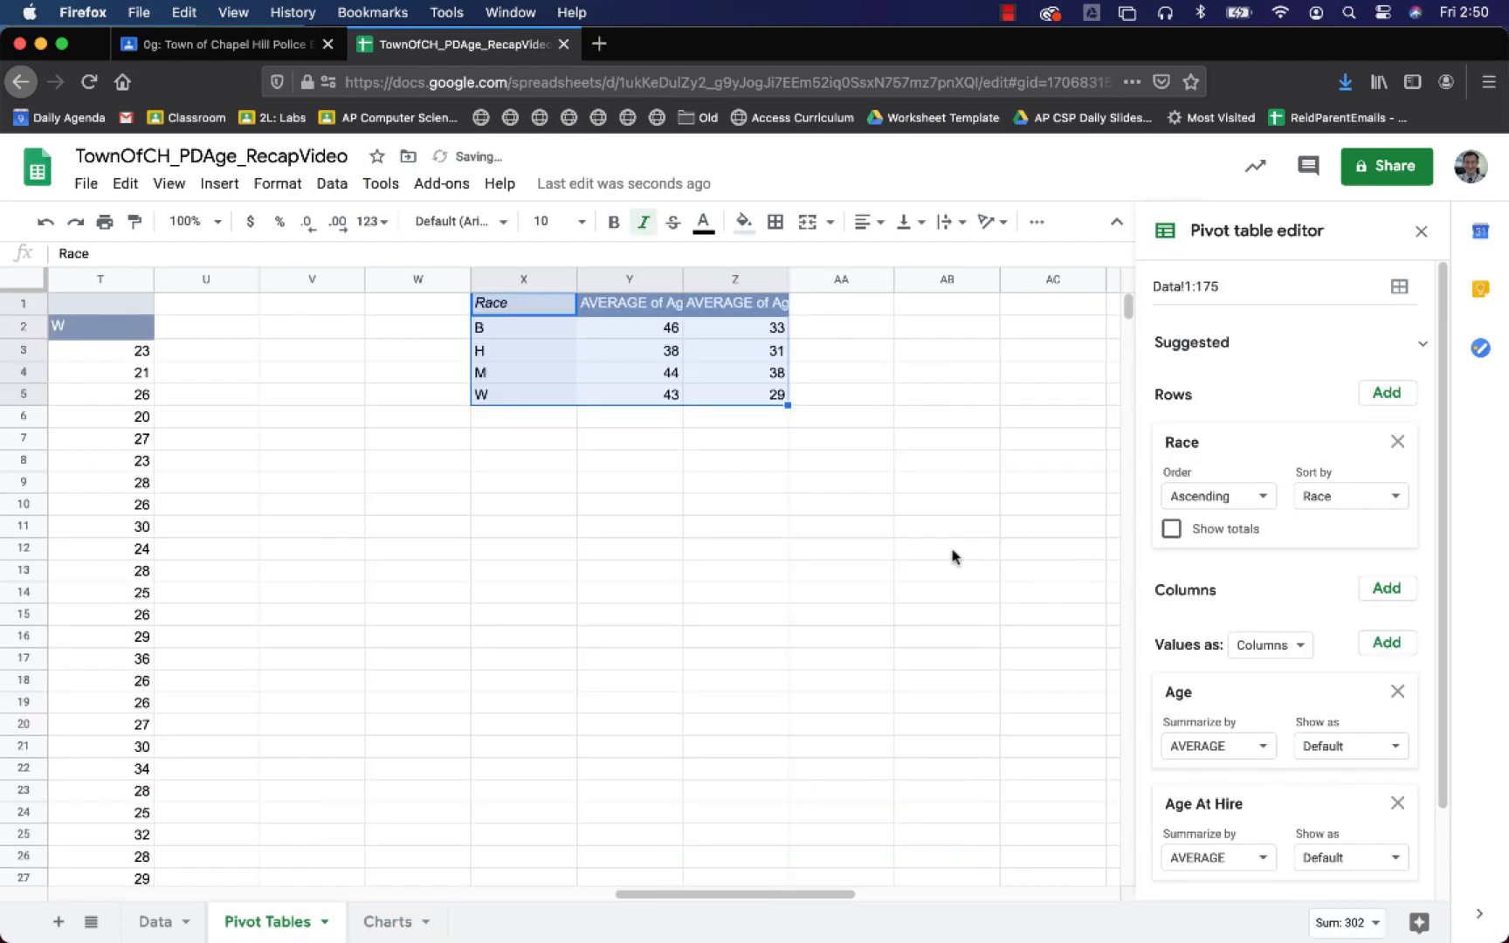
- Check the assignment's question on the 2035 hiring age, and add Est Hire Date as the row field of the empty pivot table at AF1
{"action": "scroll", "coordinate": [936, 537], "scroll_direction": "right", "scroll_amount": 7}
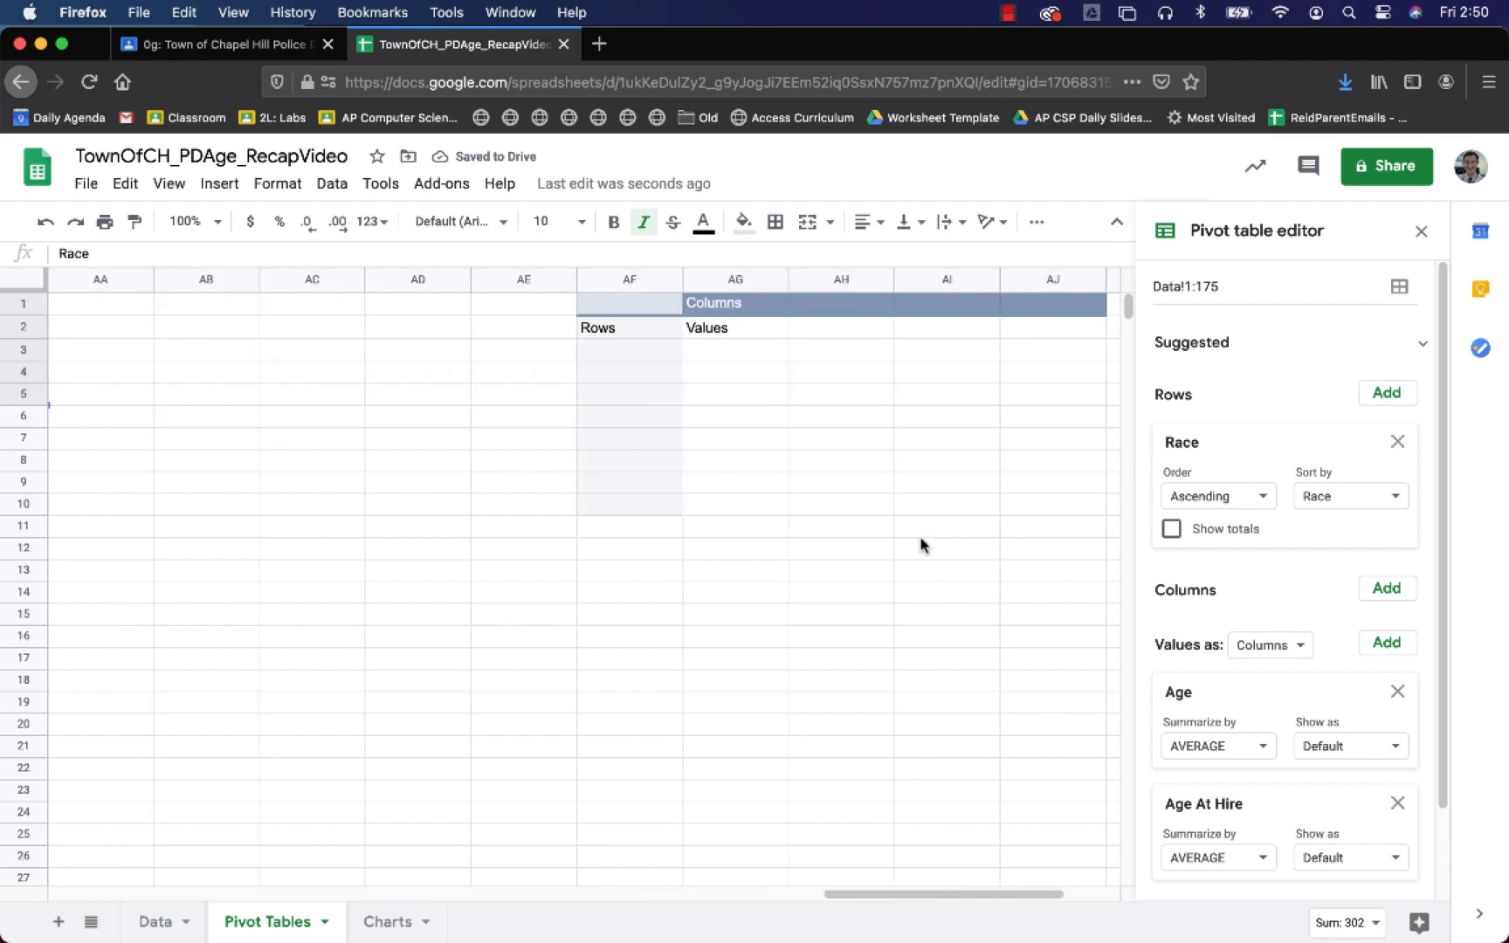
{"action": "scroll", "coordinate": [921, 541], "scroll_direction": "right", "scroll_amount": 2}
{"action": "left_click", "coordinate": [234, 43]}
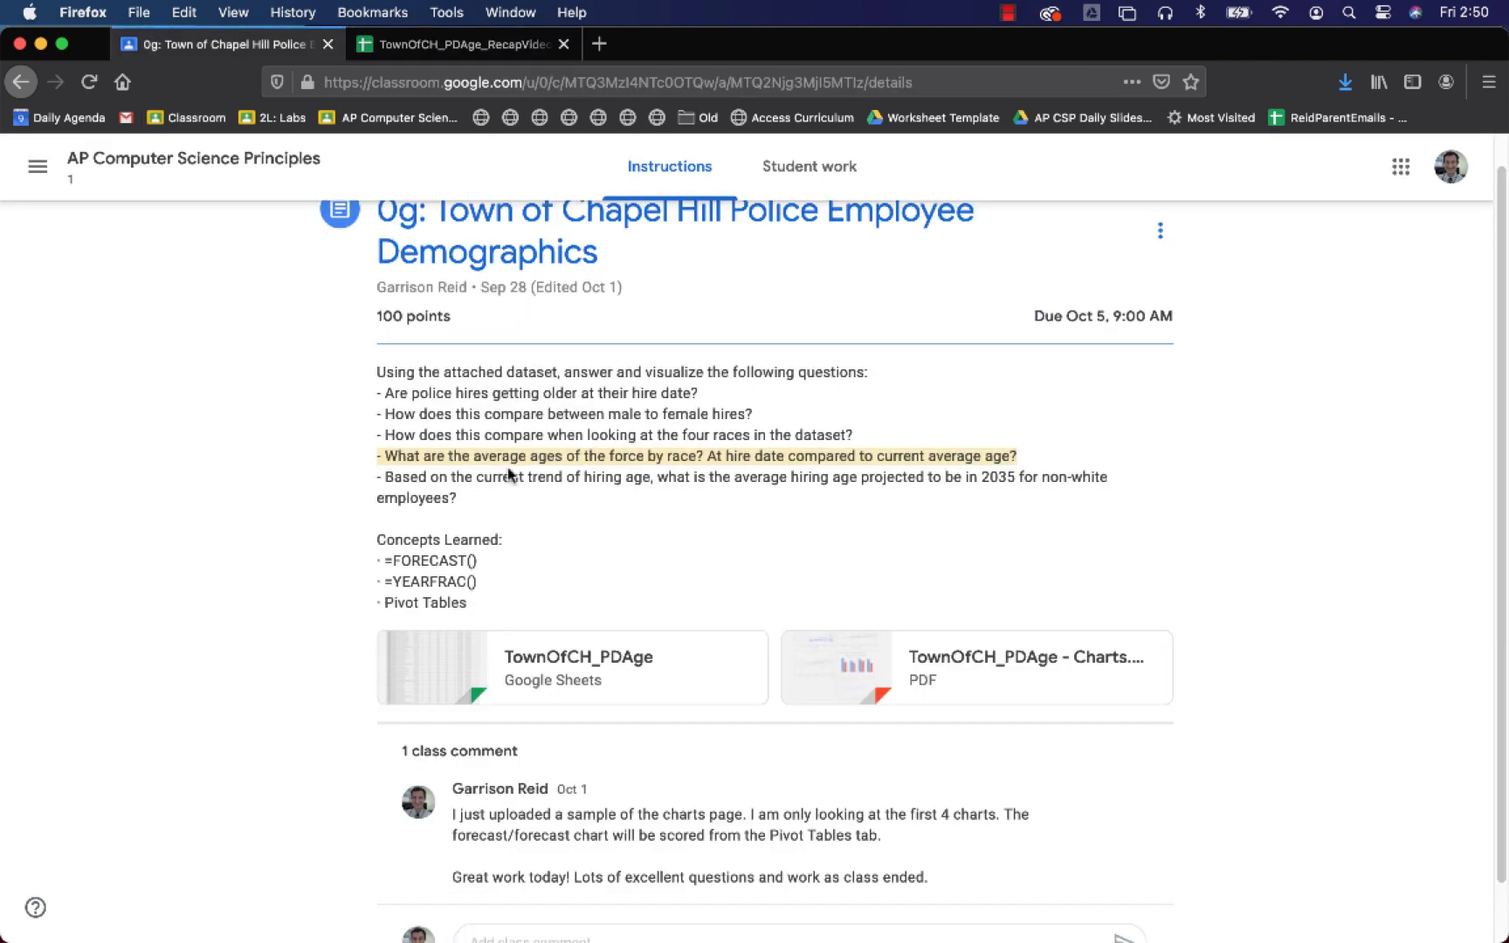
{"action": "triple_click", "coordinate": [674, 477]}
{"action": "left_click", "coordinate": [670, 543]}
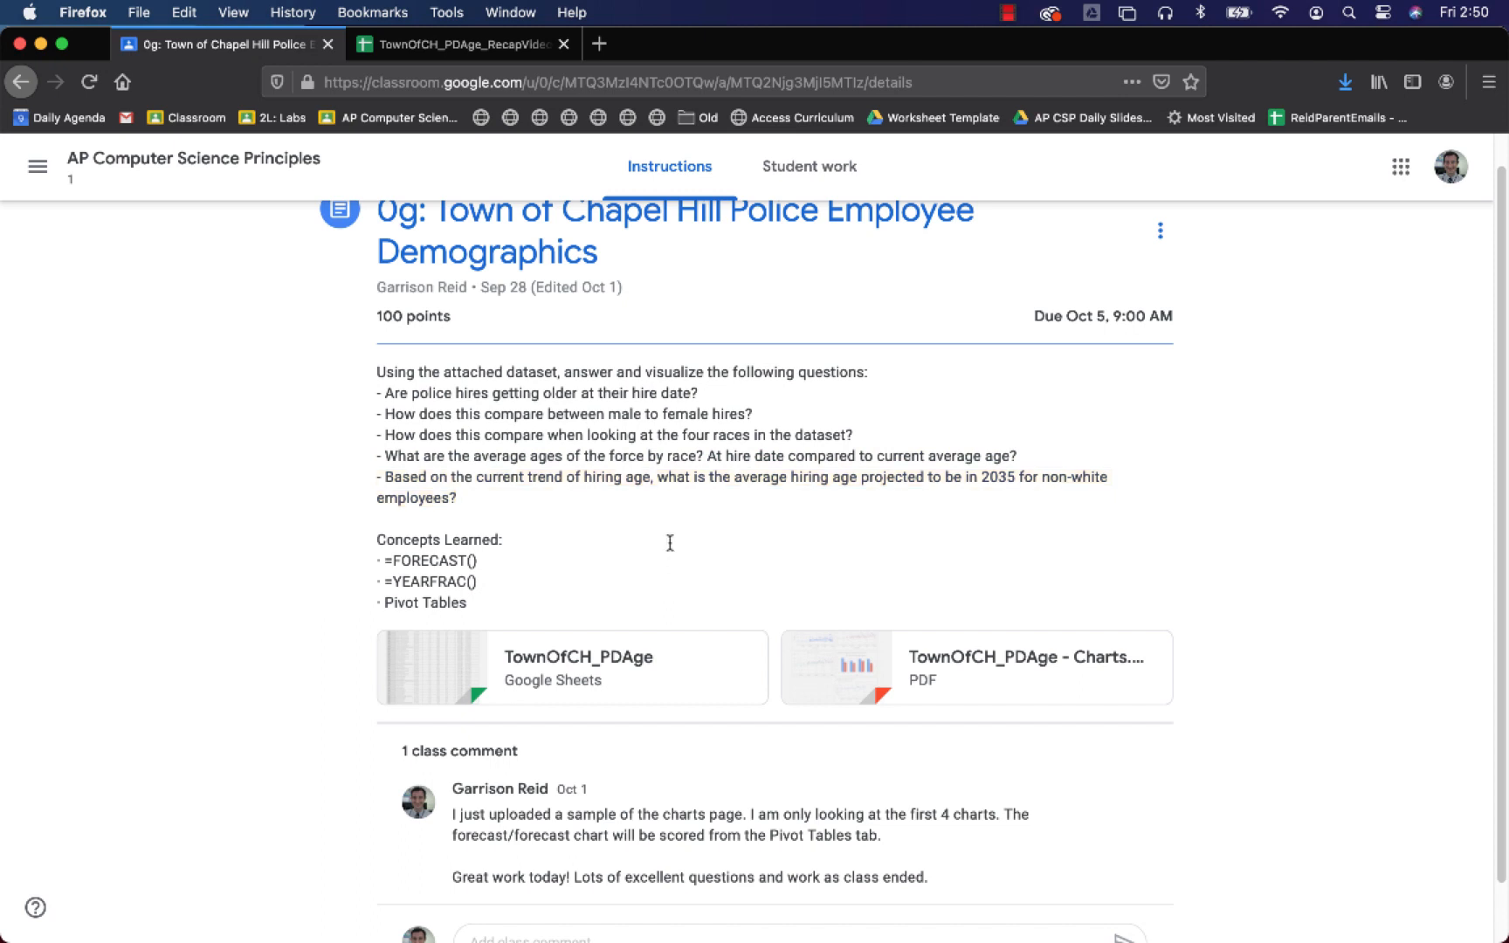
{"action": "left_click", "coordinate": [463, 45]}
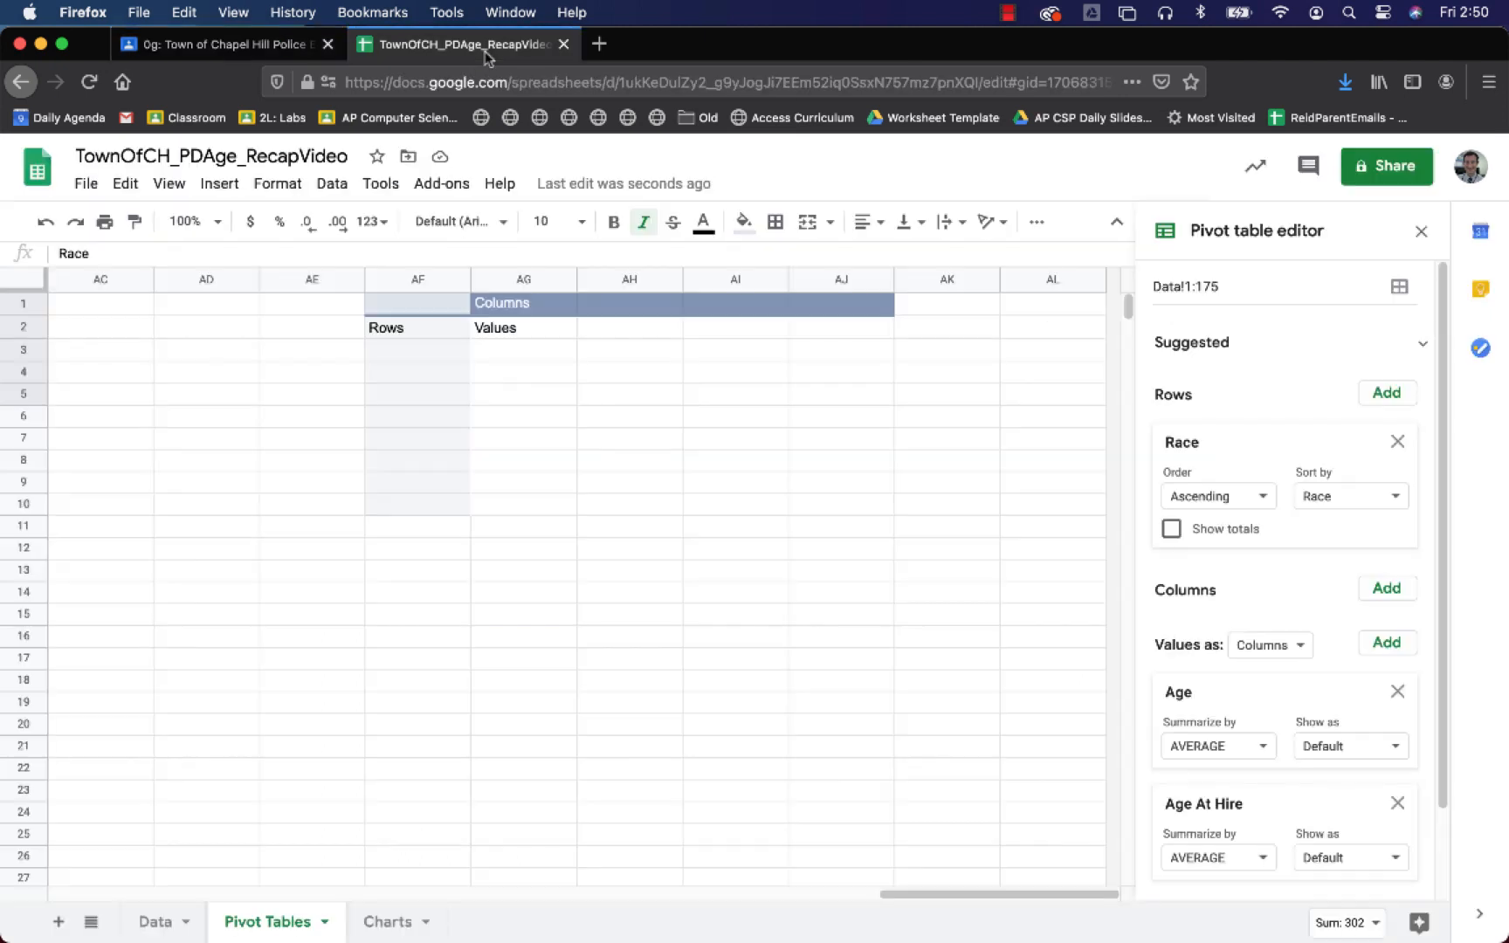
{"action": "left_click", "coordinate": [420, 315]}
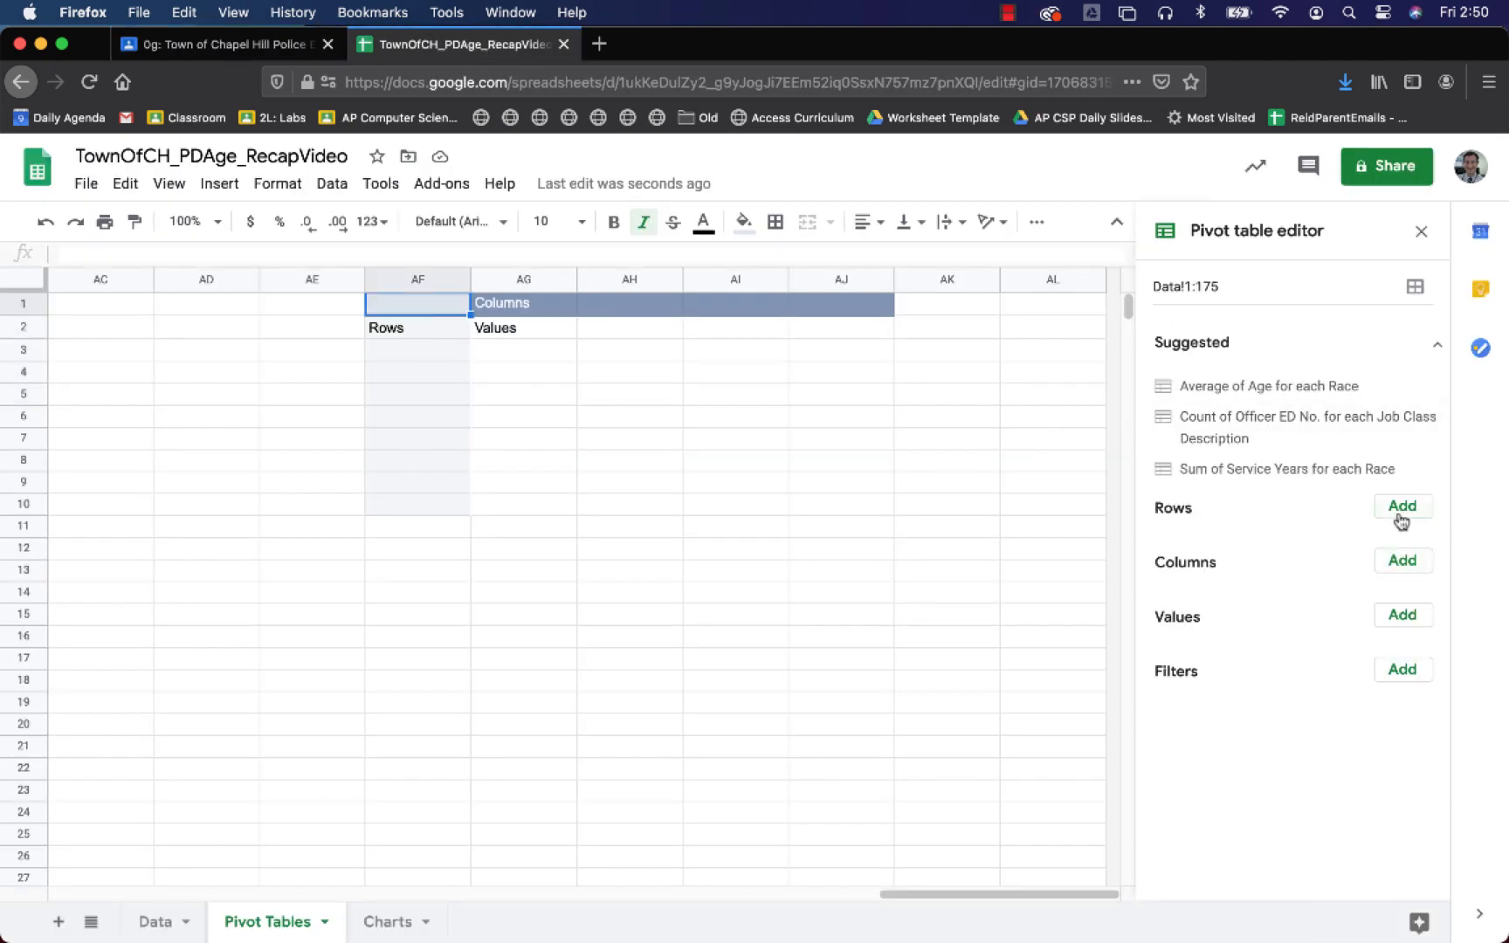
{"action": "left_click", "coordinate": [1401, 508]}
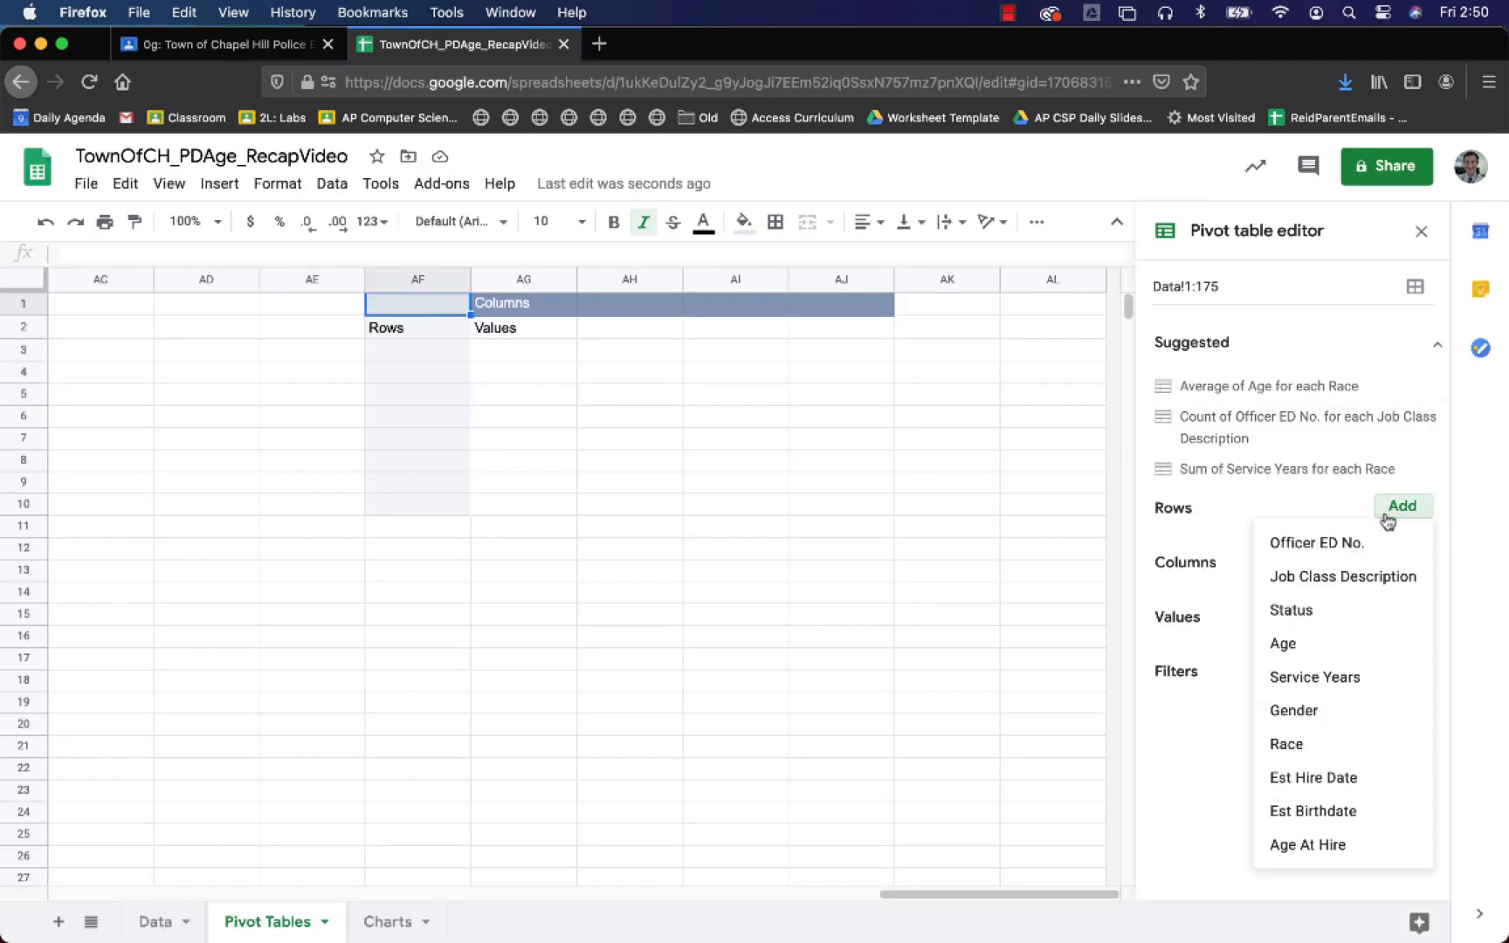
{"action": "left_click", "coordinate": [1327, 779]}
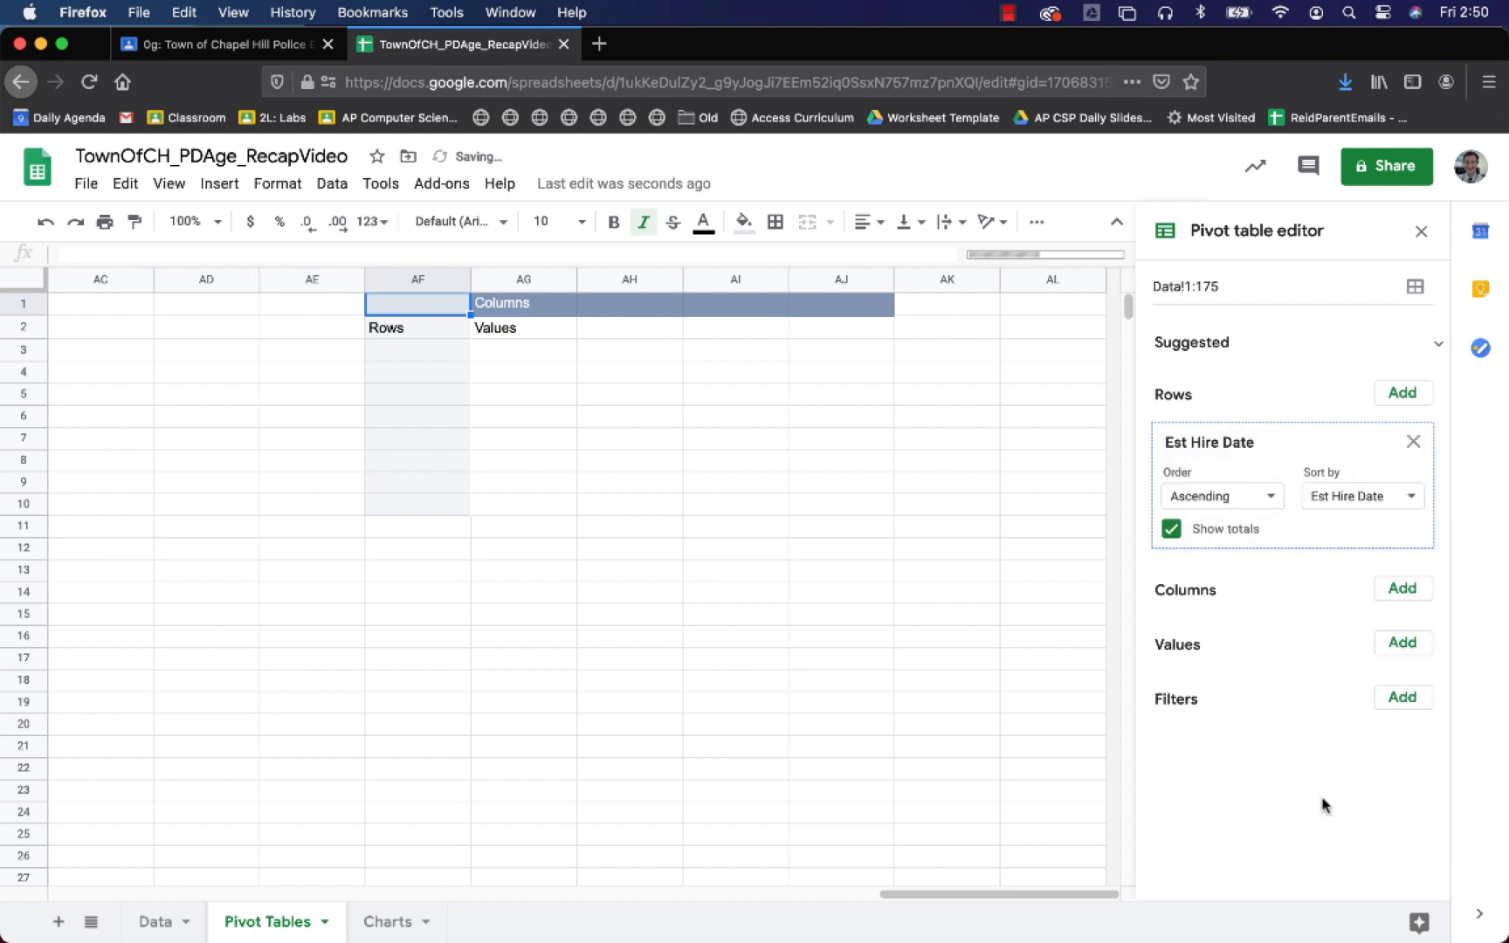
- Add Race as the column field of the pivot table at AF1, and turn off the totals for both Race and Est Hire Date
{"action": "left_click", "coordinate": [1402, 588]}
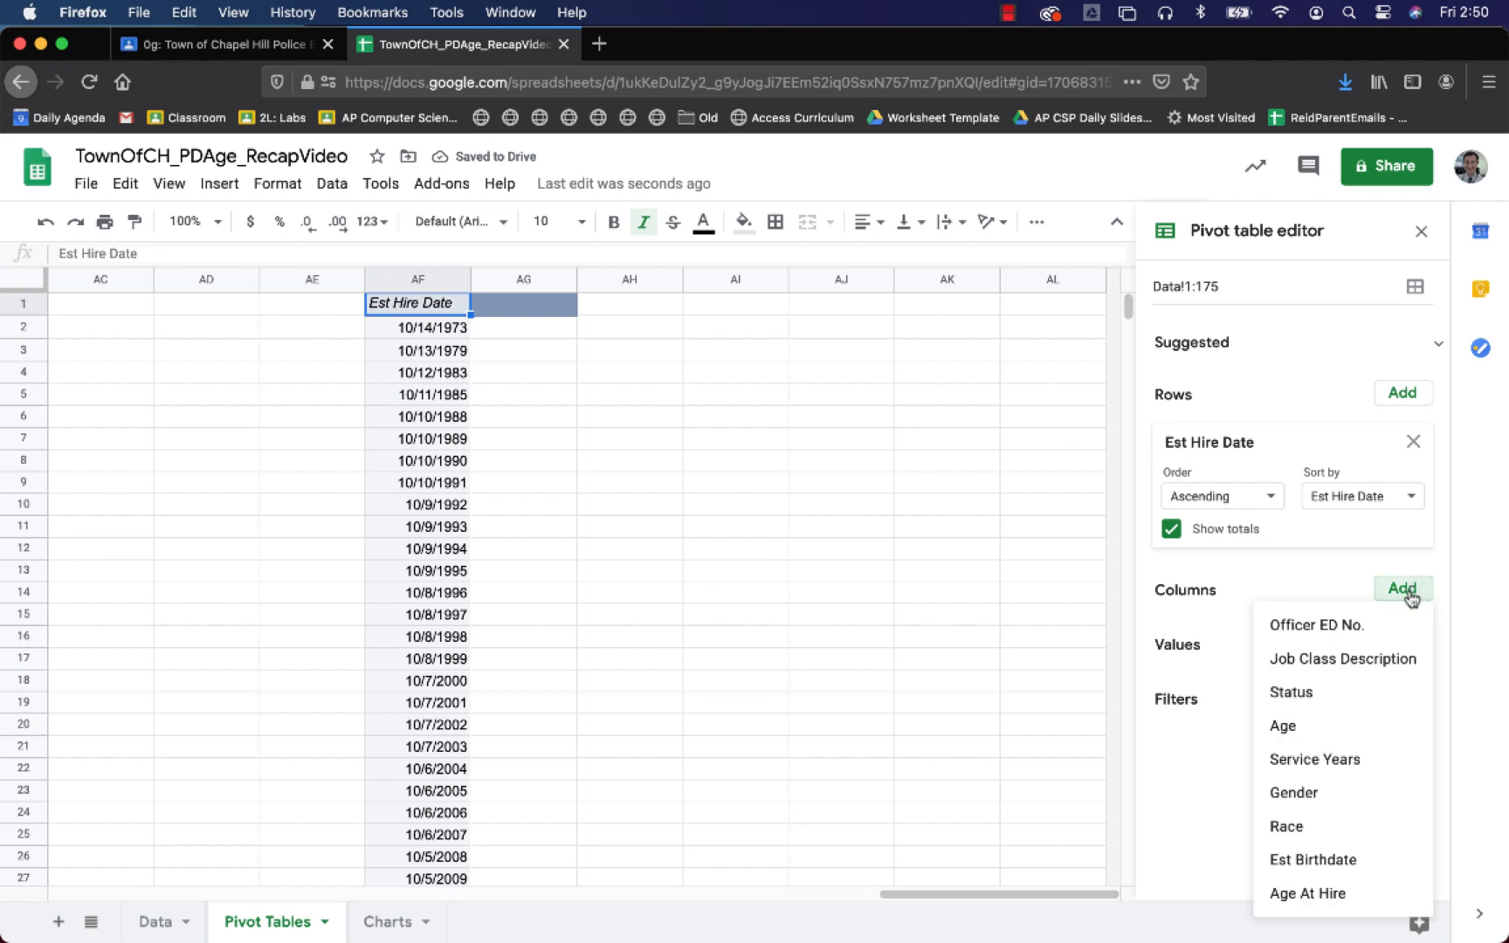
{"action": "left_click", "coordinate": [1315, 832]}
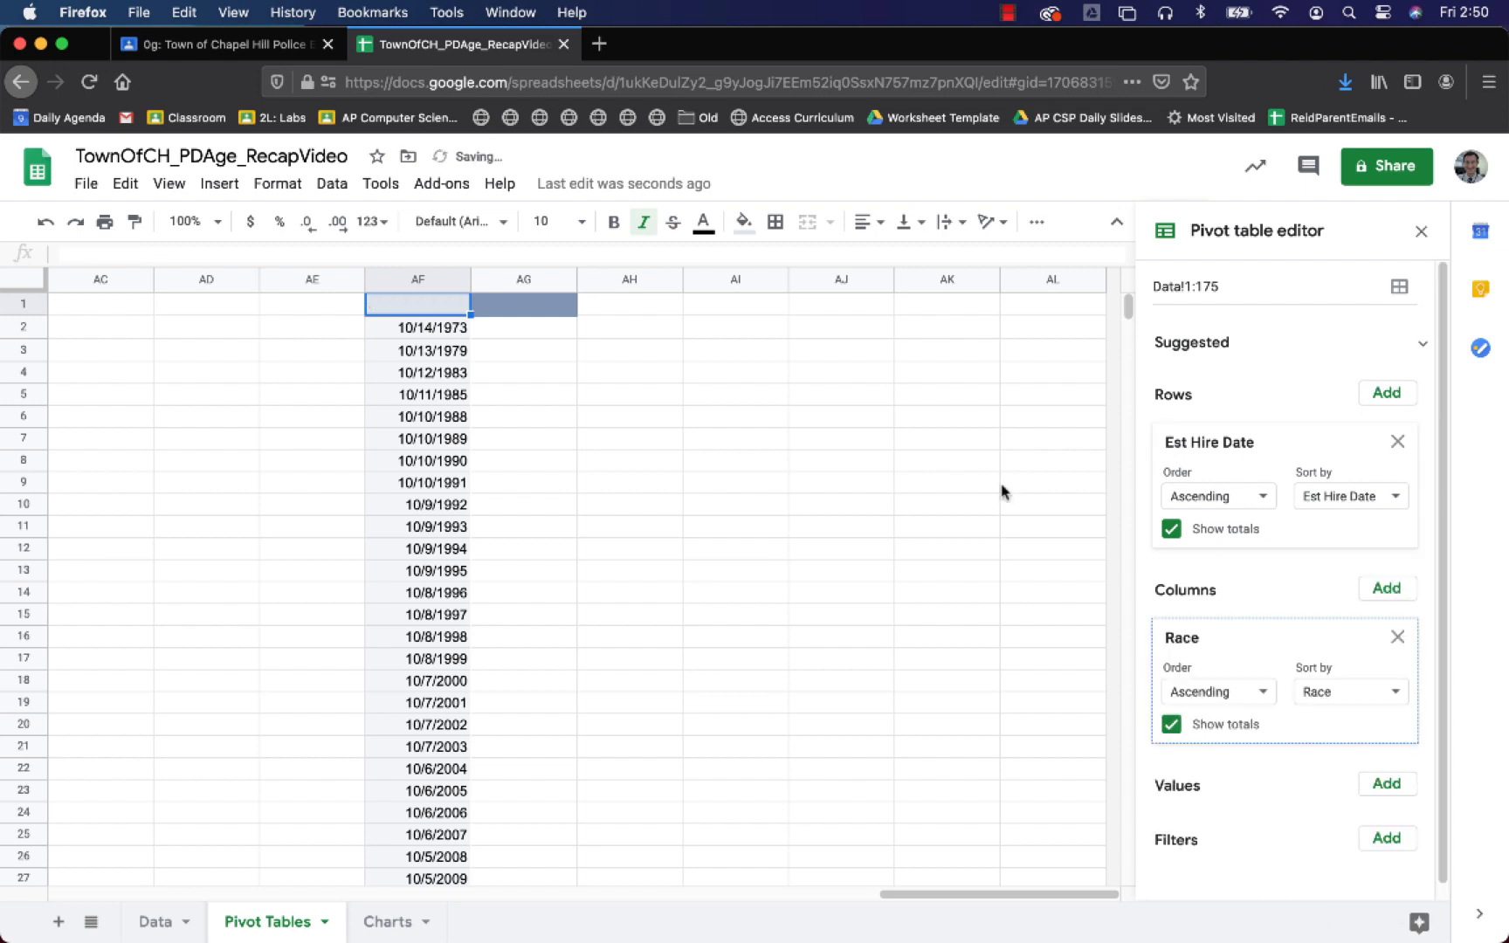
{"action": "left_click", "coordinate": [1171, 726]}
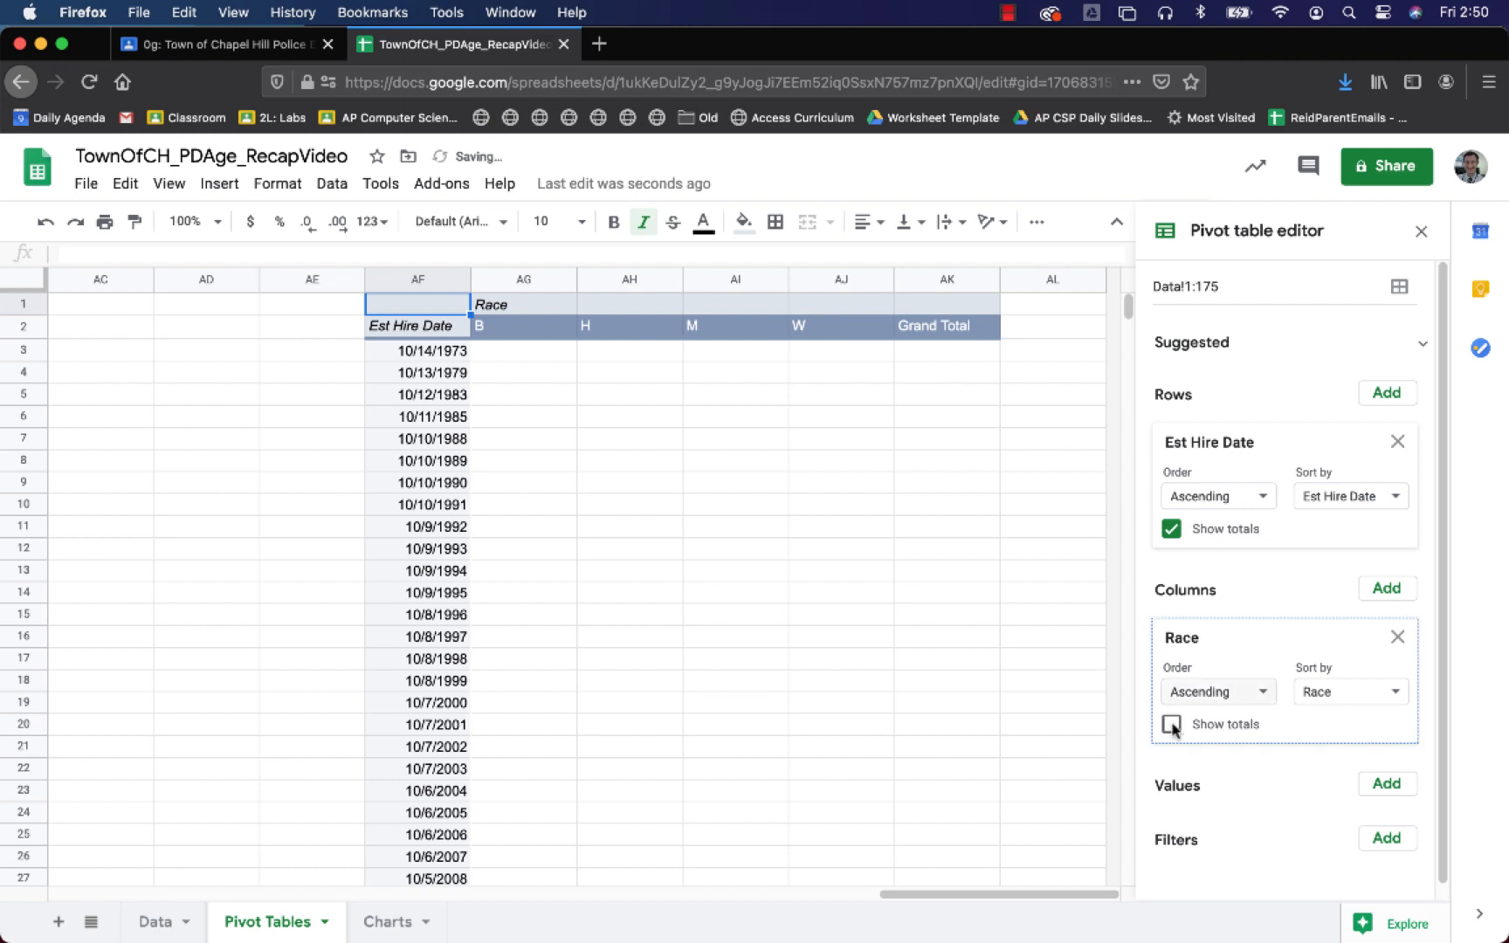
{"action": "left_click", "coordinate": [1170, 531]}
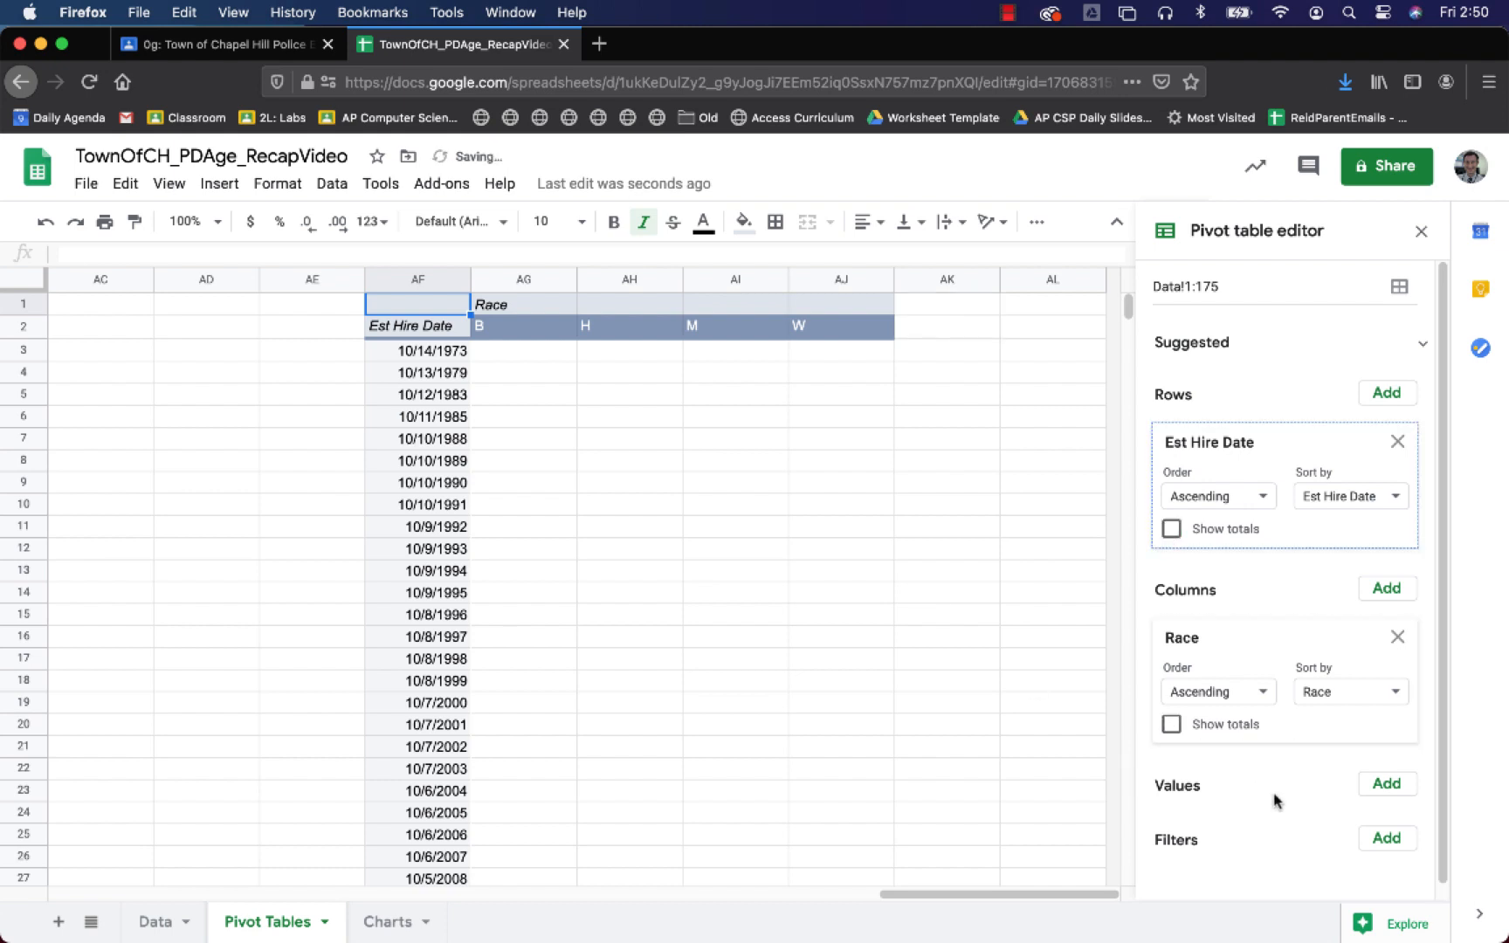
- Add Age At Hire as the value of the pivot table at AF1, summarized by AVERAGE
{"action": "left_click", "coordinate": [1385, 839]}
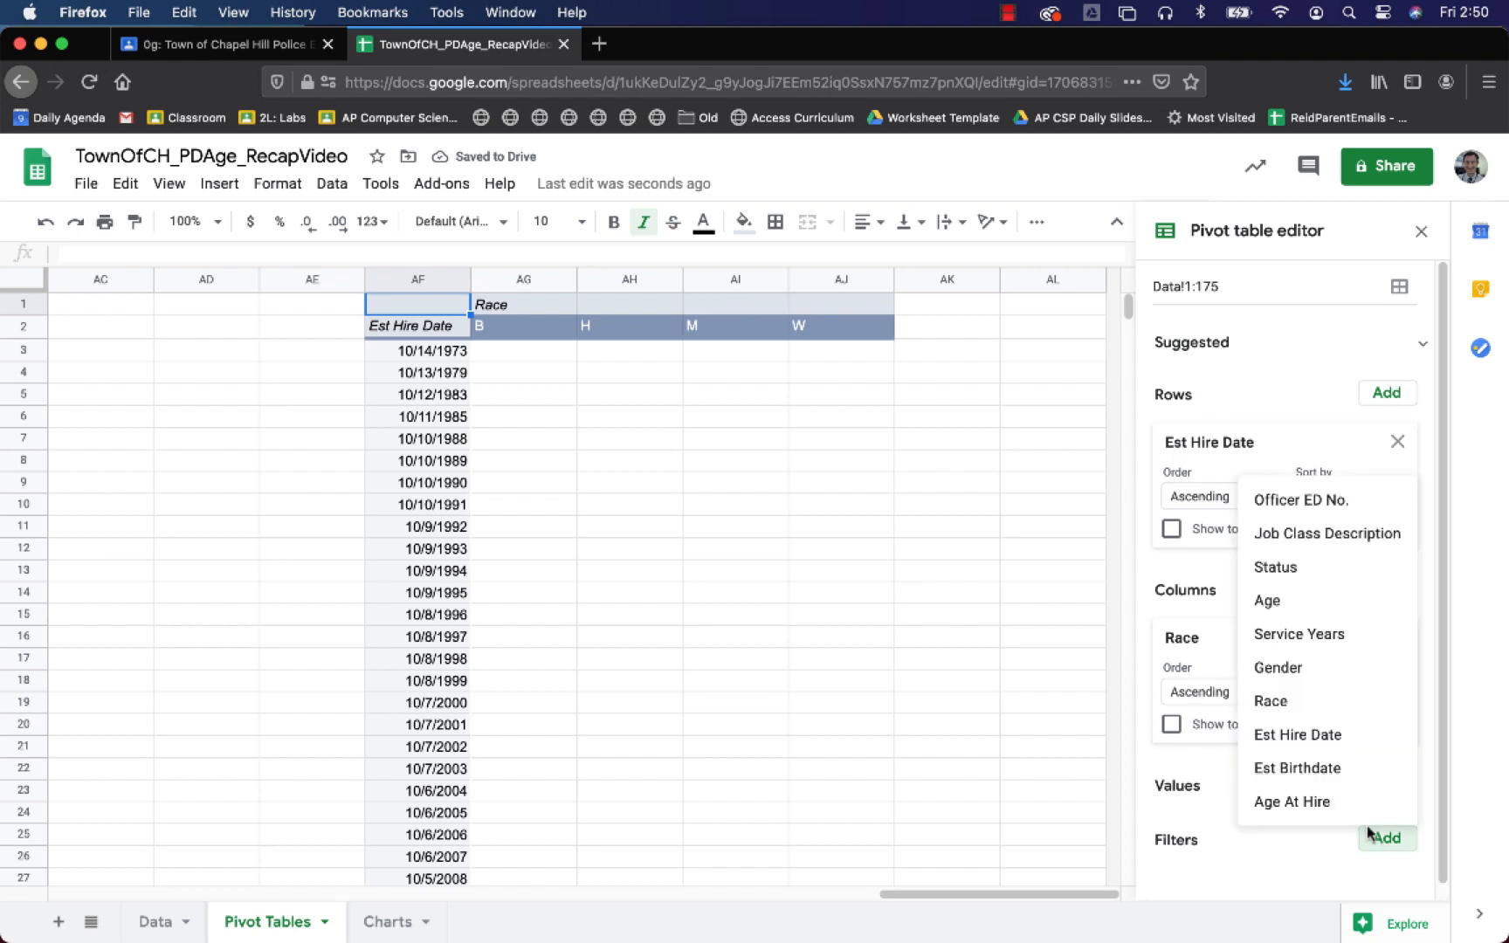
{"action": "left_click", "coordinate": [1198, 812]}
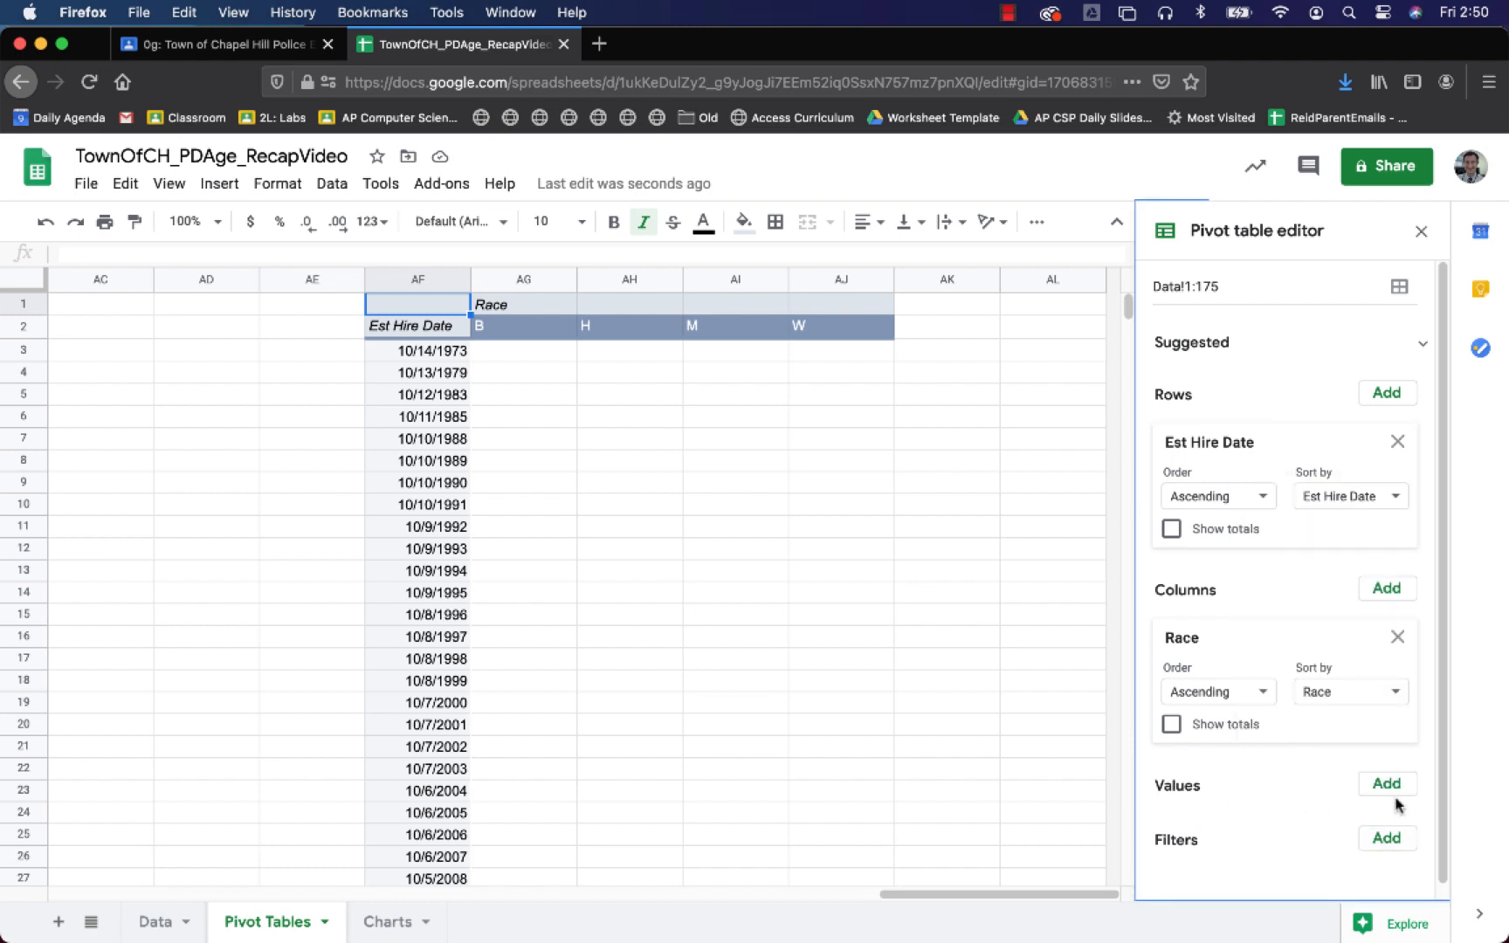
{"action": "left_click", "coordinate": [1387, 786]}
{"action": "left_click", "coordinate": [1302, 696]}
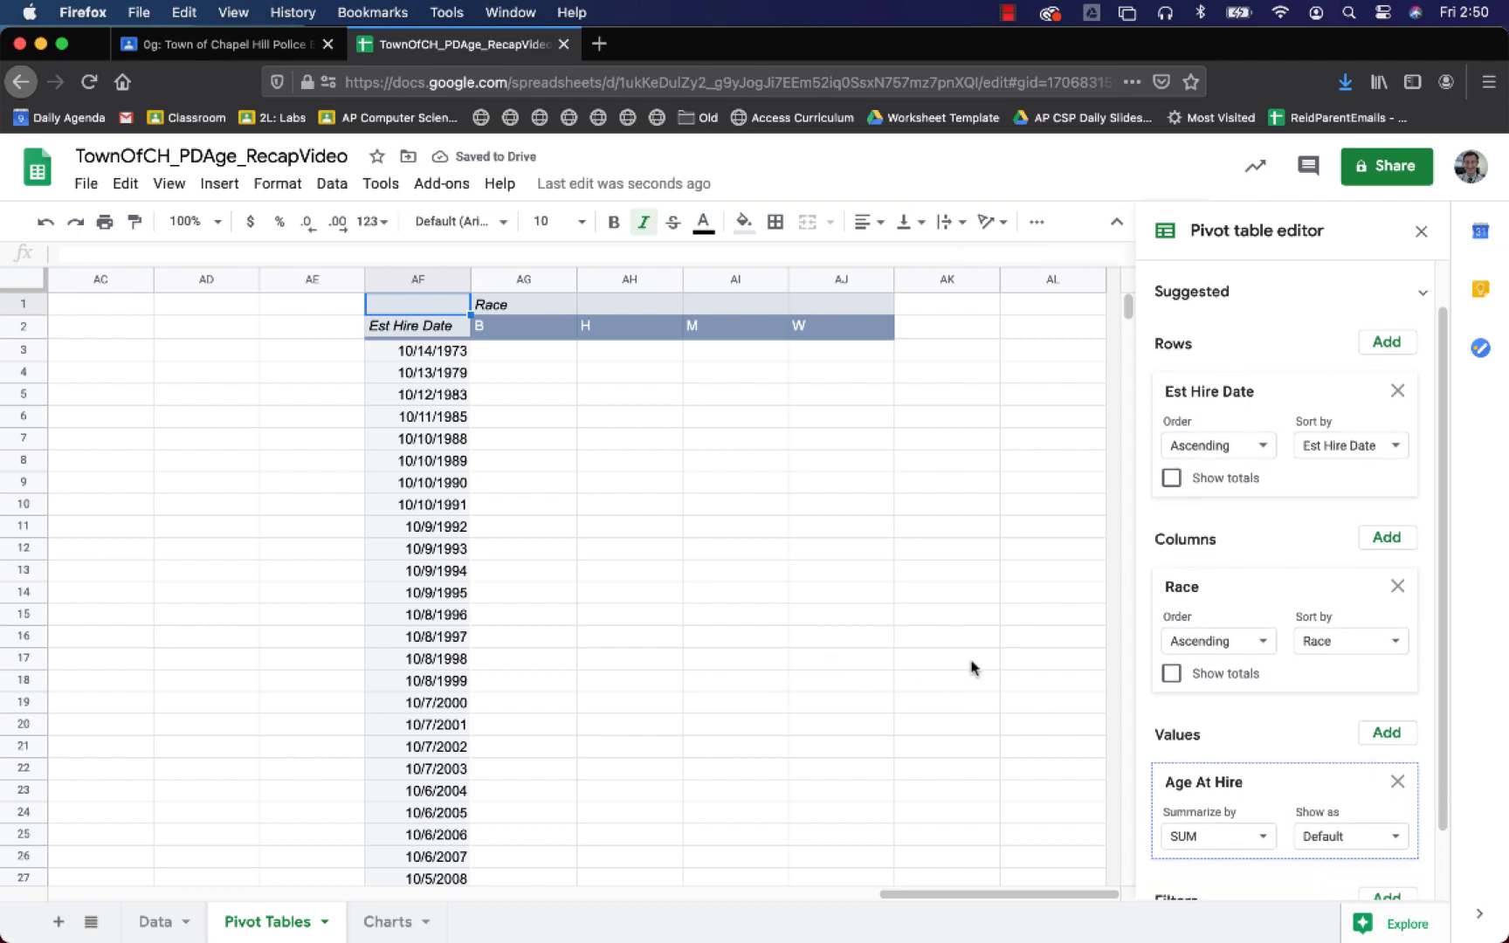
{"action": "left_click", "coordinate": [1210, 805]}
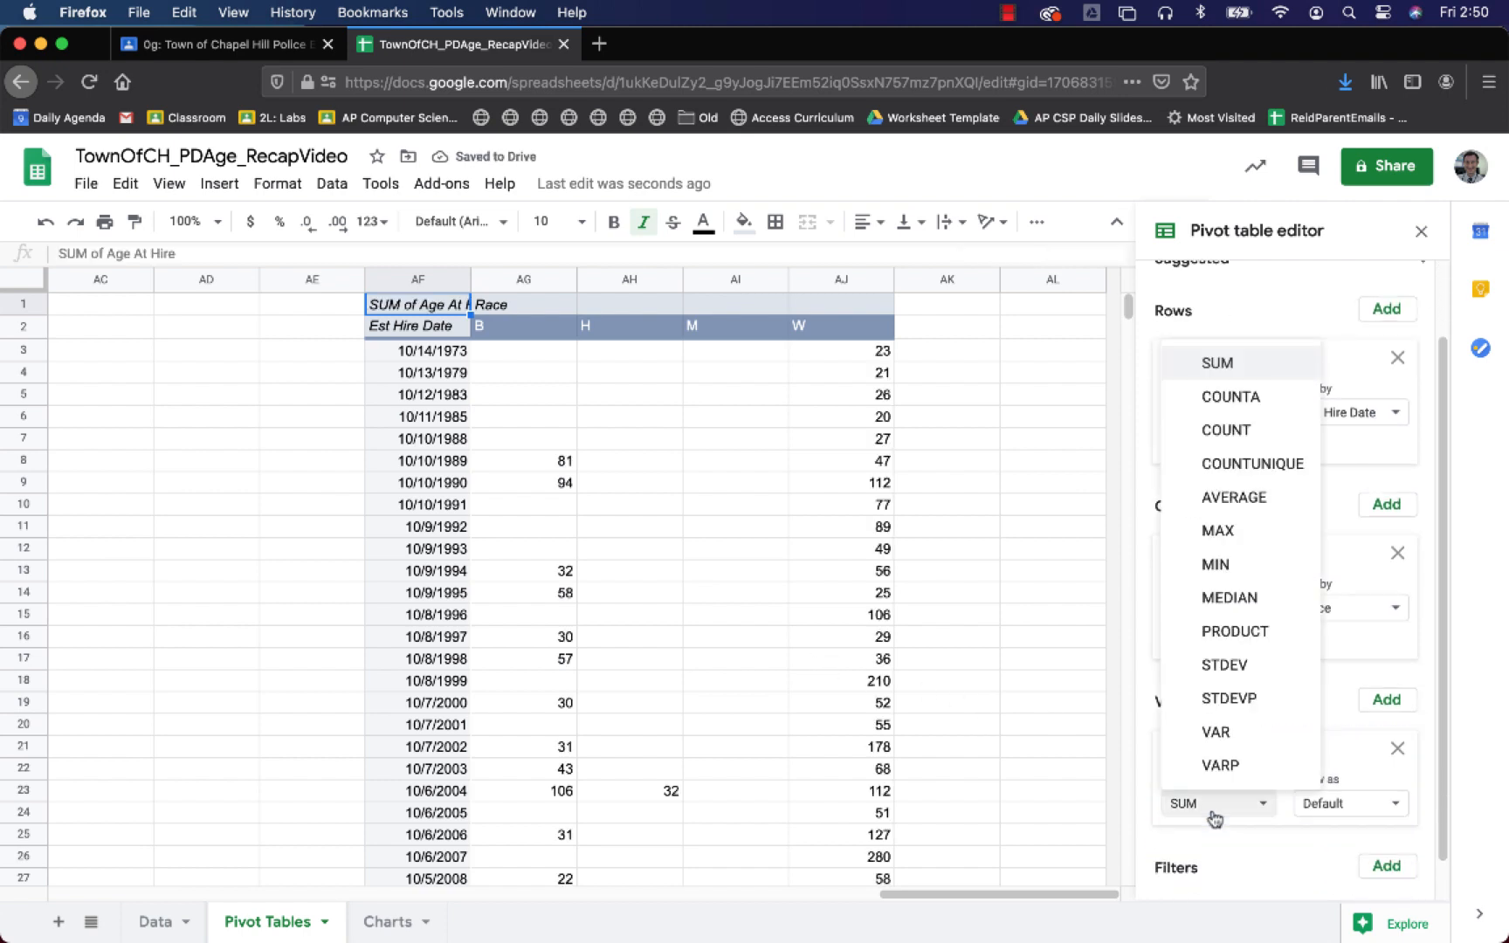
{"action": "left_click", "coordinate": [1240, 495]}
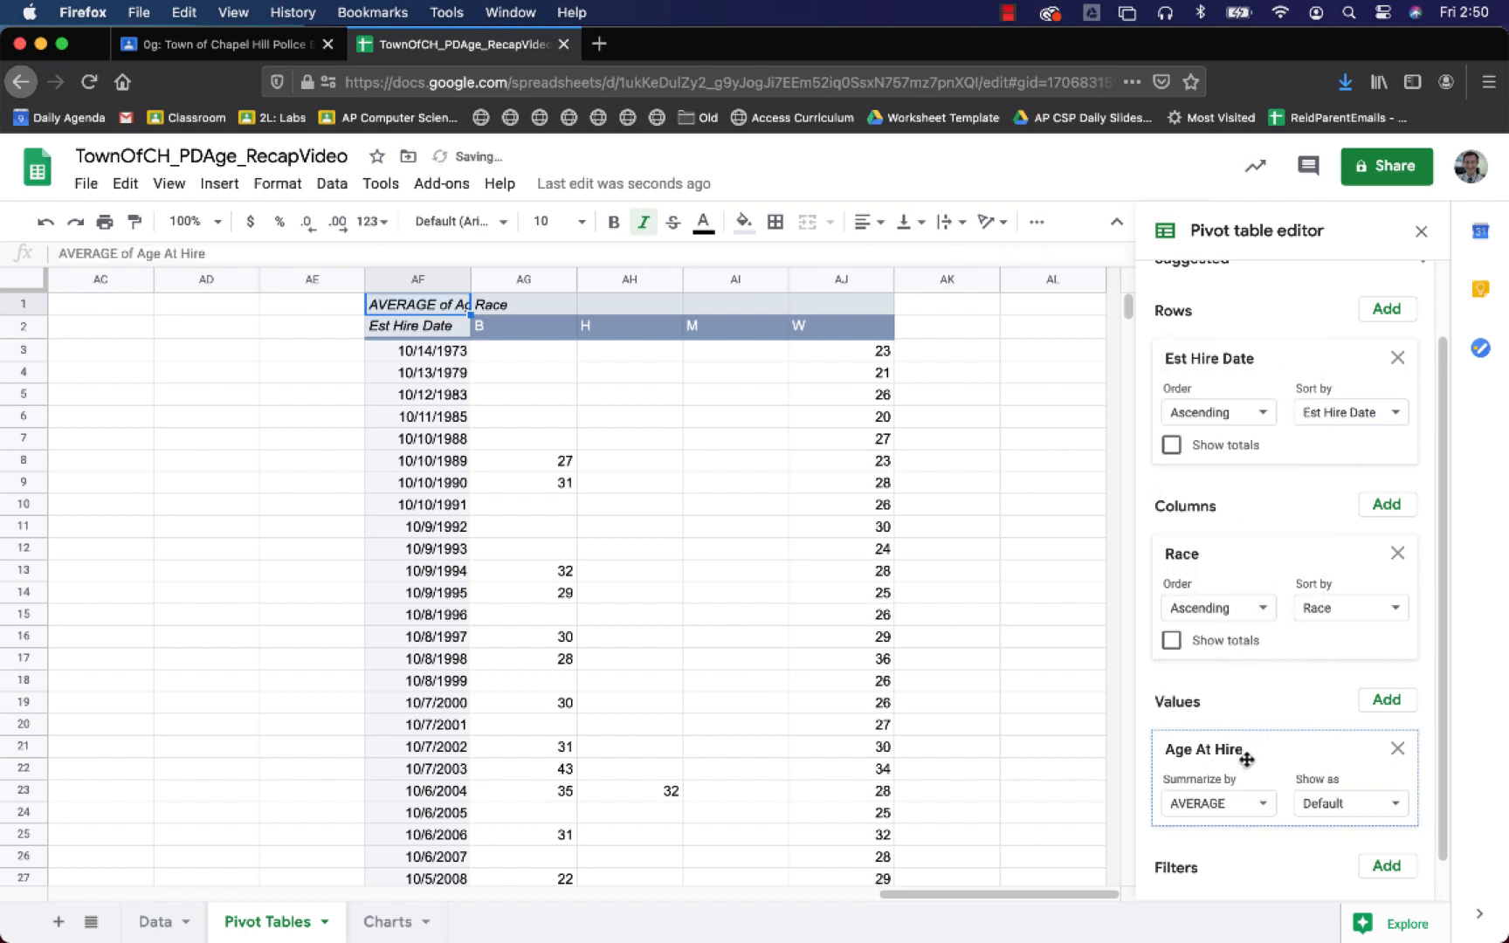
- Add a Race filter to the pivot table at AF1 that excludes W, keeping only B, H and M
{"action": "scroll", "coordinate": [1240, 751], "scroll_direction": "down", "scroll_amount": 1}
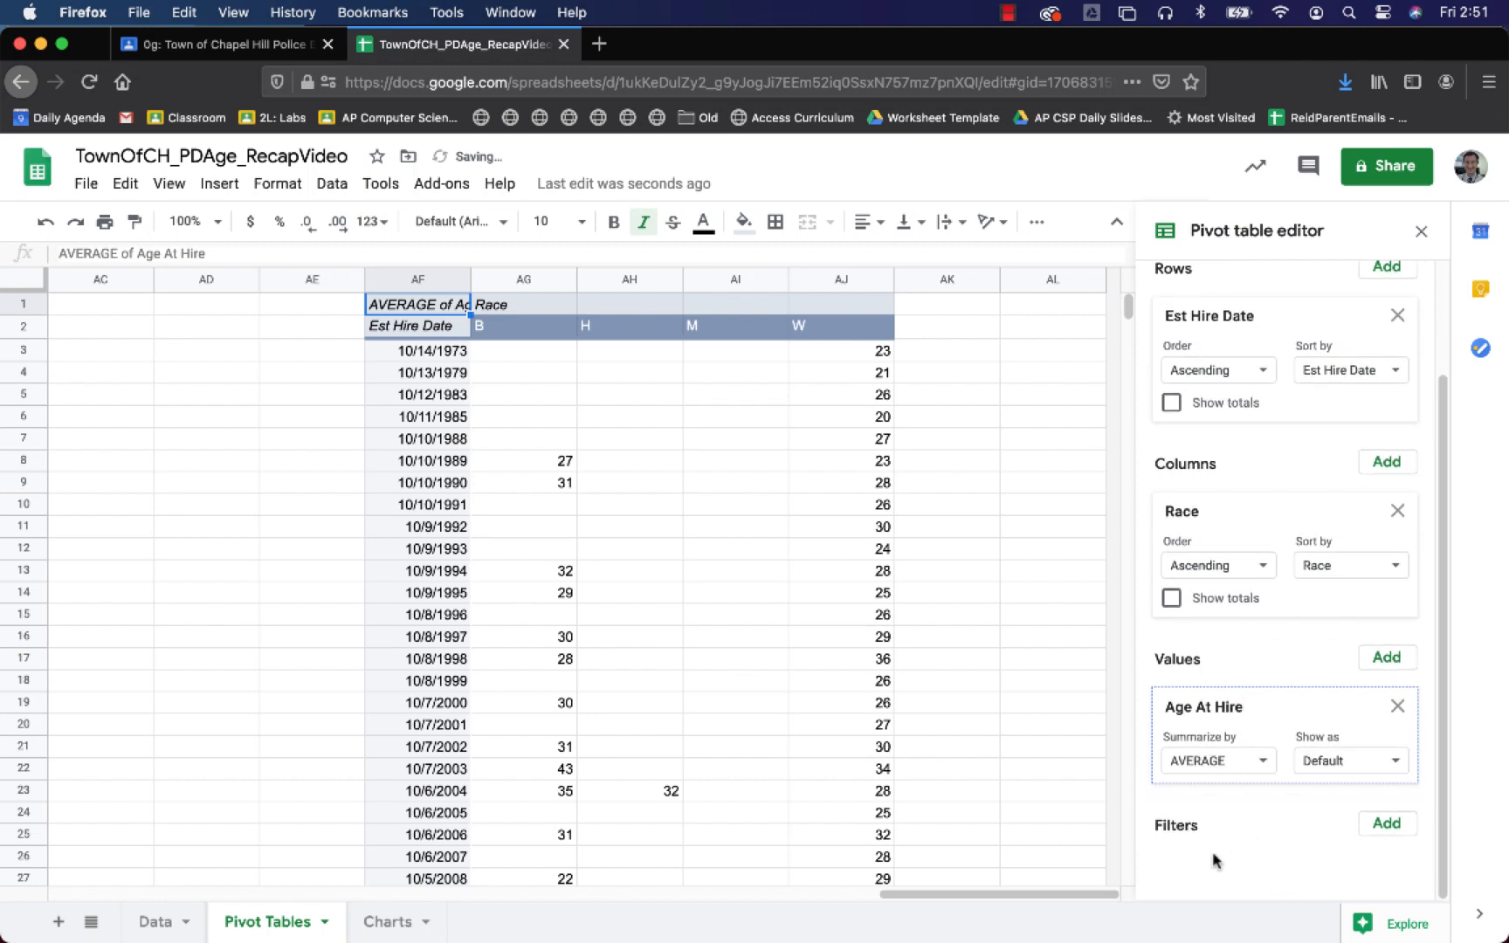
{"action": "left_click", "coordinate": [1386, 823]}
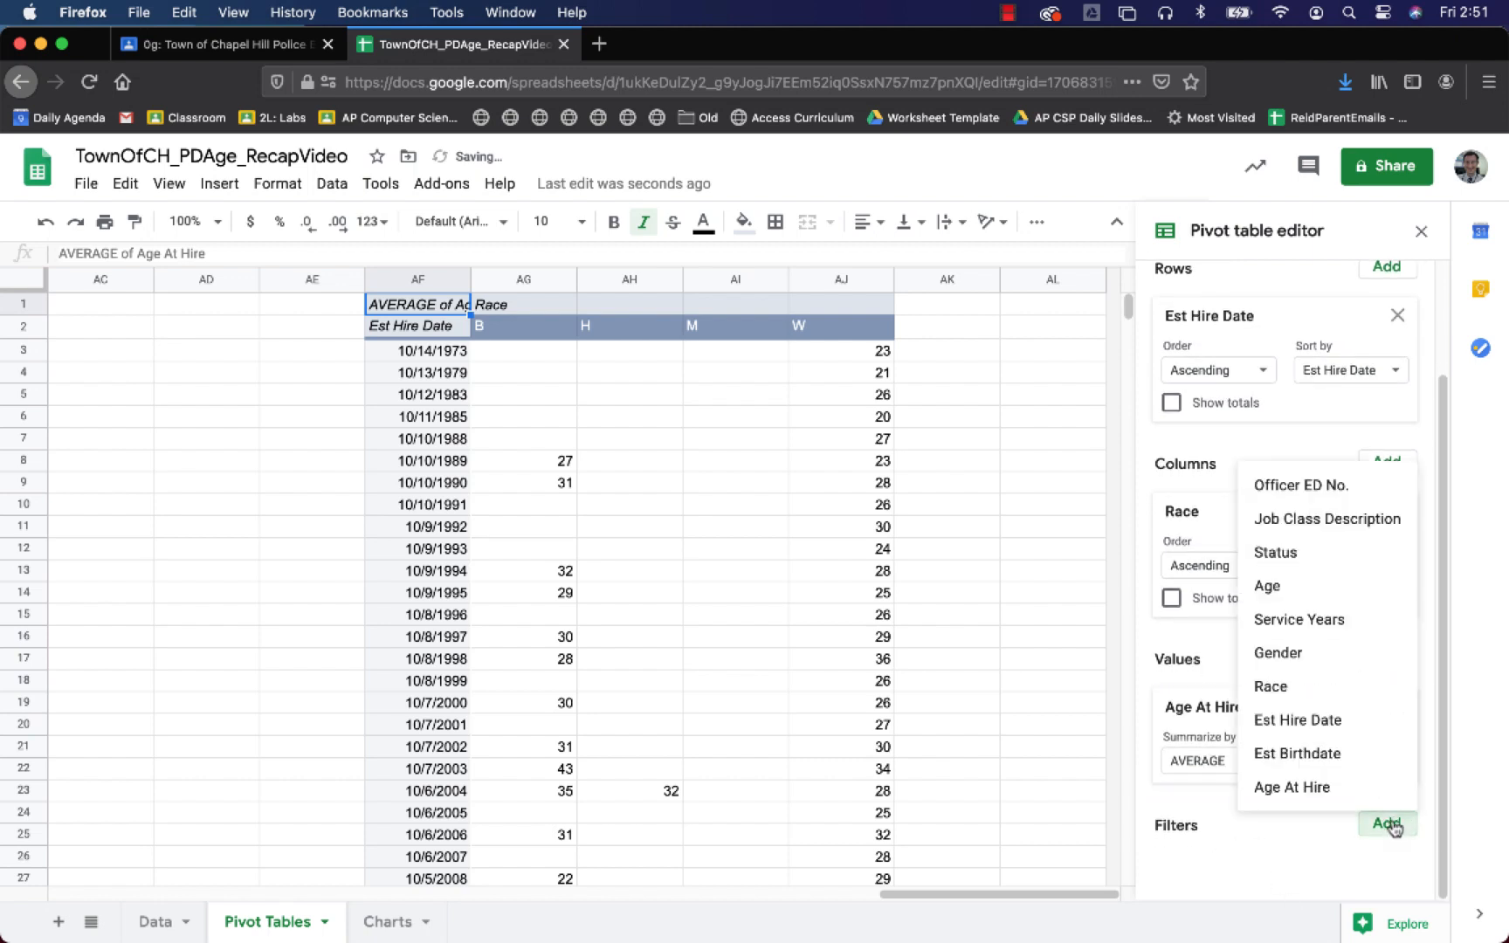
{"action": "left_click", "coordinate": [1307, 696]}
{"action": "scroll", "coordinate": [1236, 877], "scroll_direction": "down", "scroll_amount": 2}
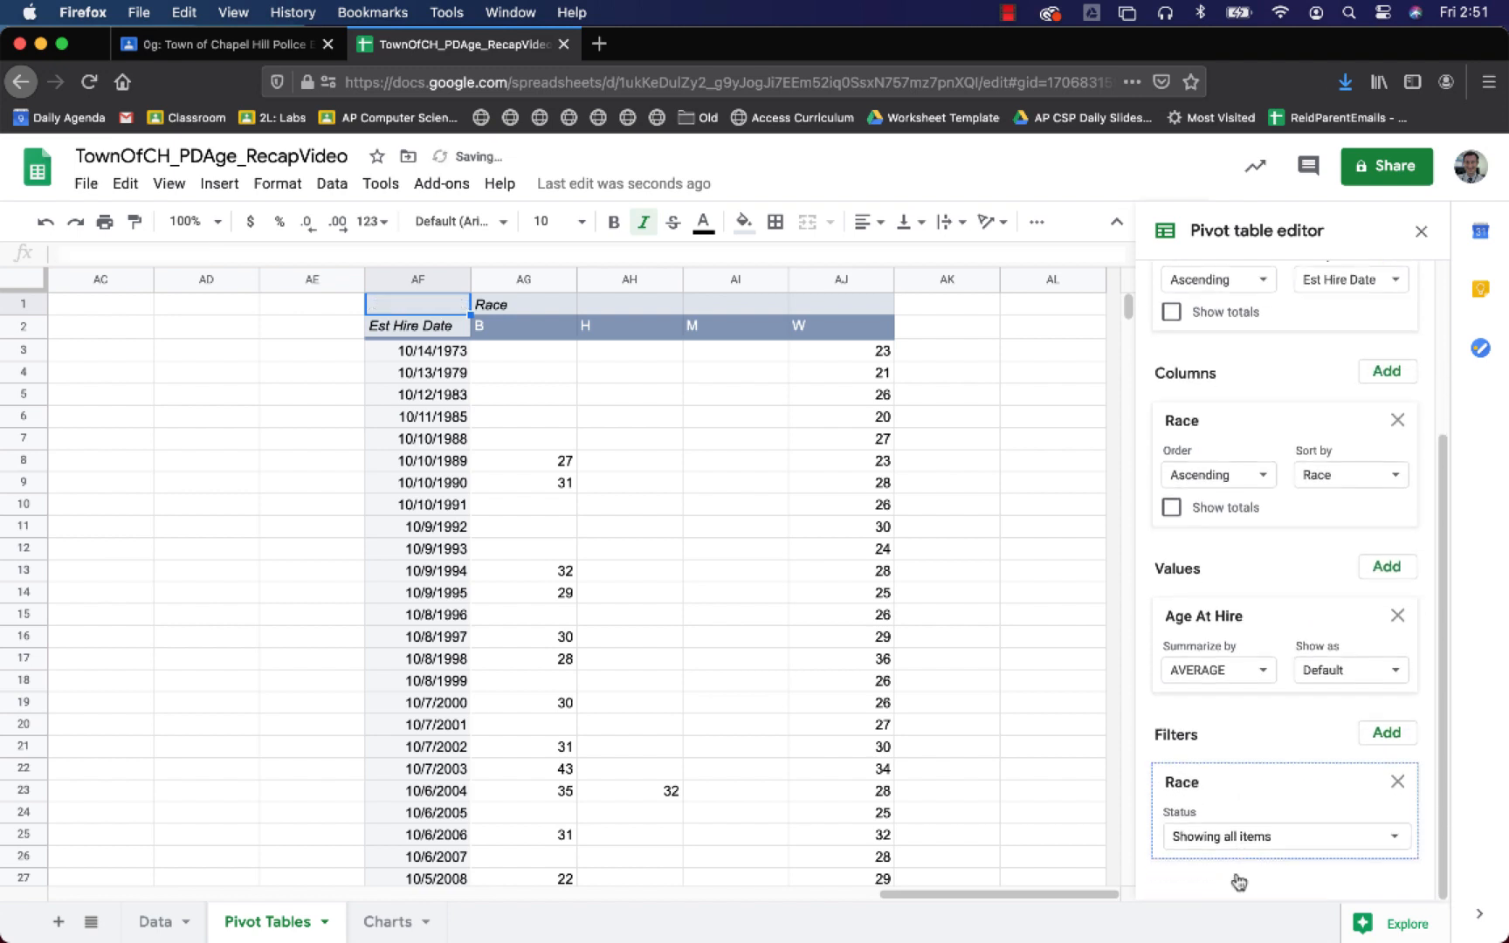
{"action": "left_click", "coordinate": [1239, 836]}
{"action": "left_click", "coordinate": [1241, 834]}
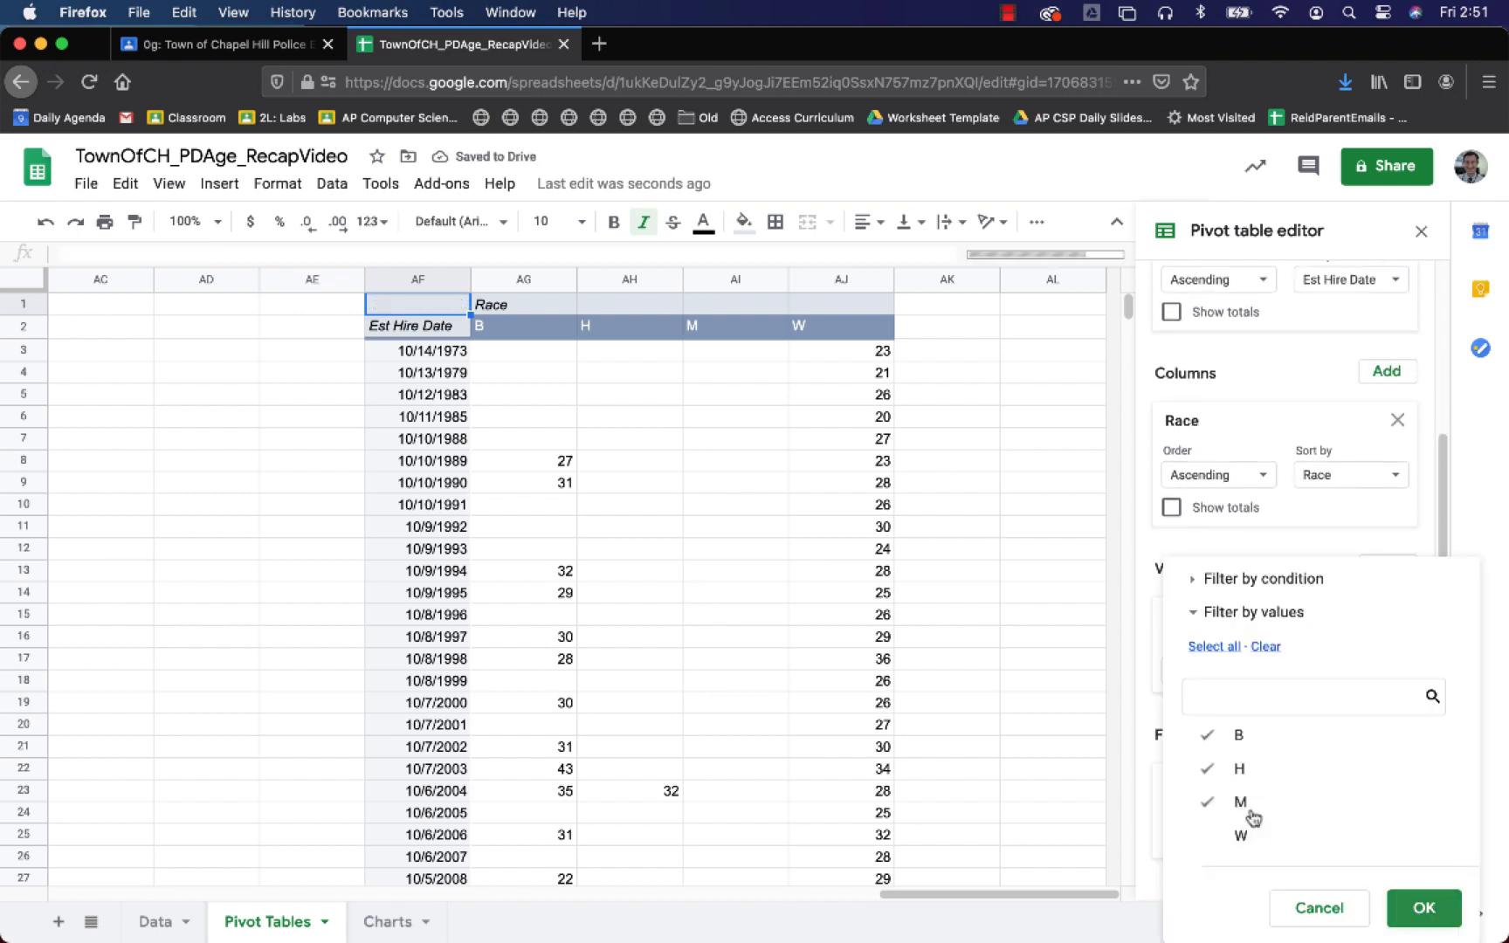
{"action": "left_click", "coordinate": [1430, 906]}
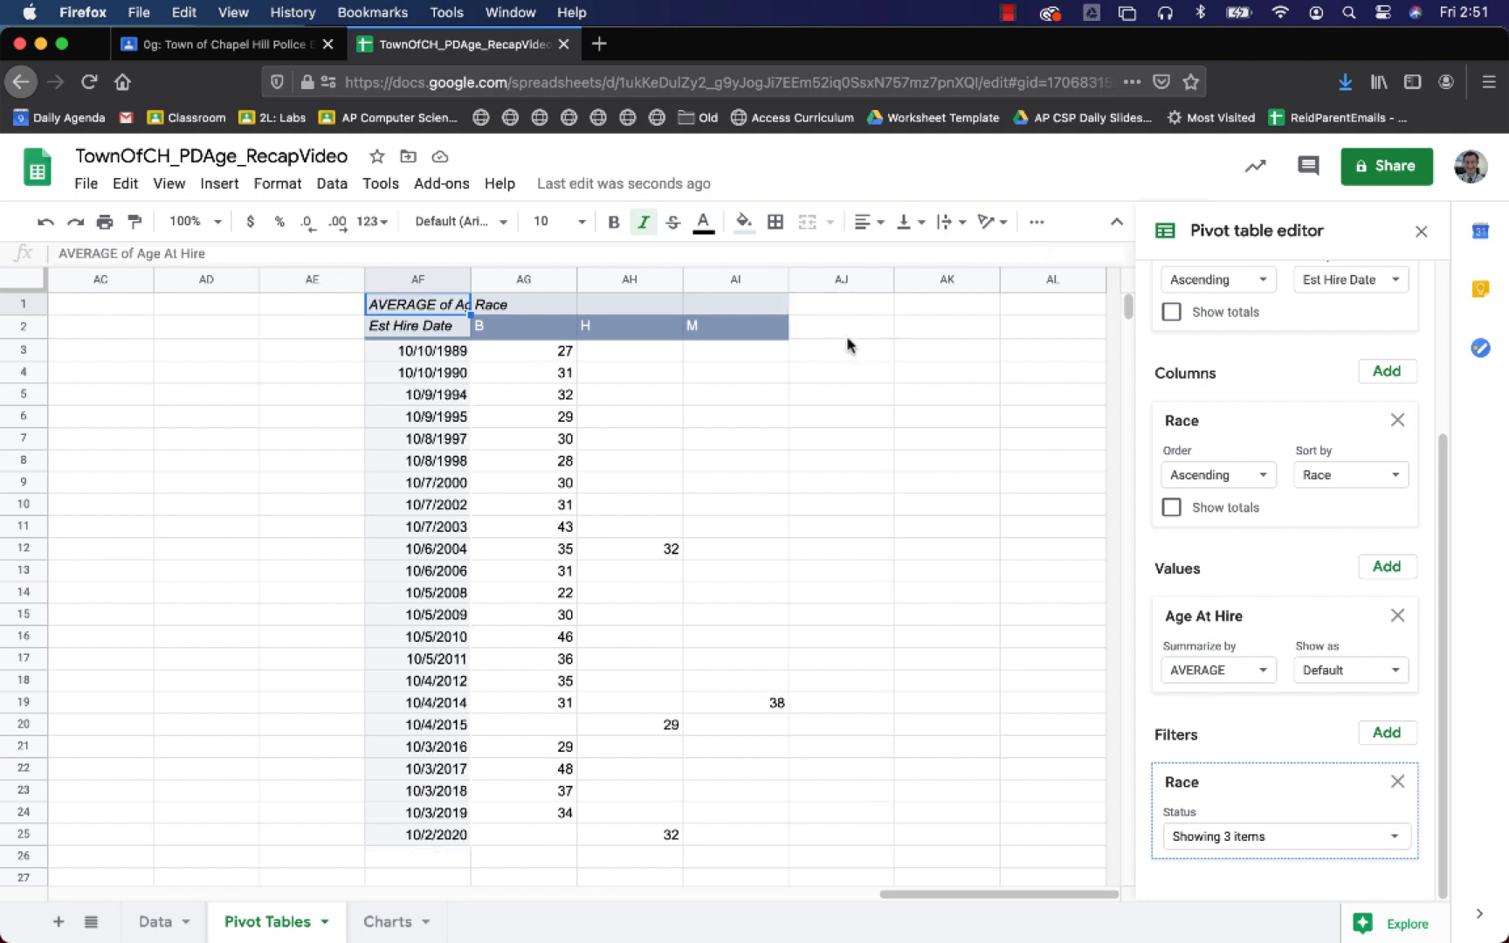
{"action": "left_click", "coordinate": [860, 356]}
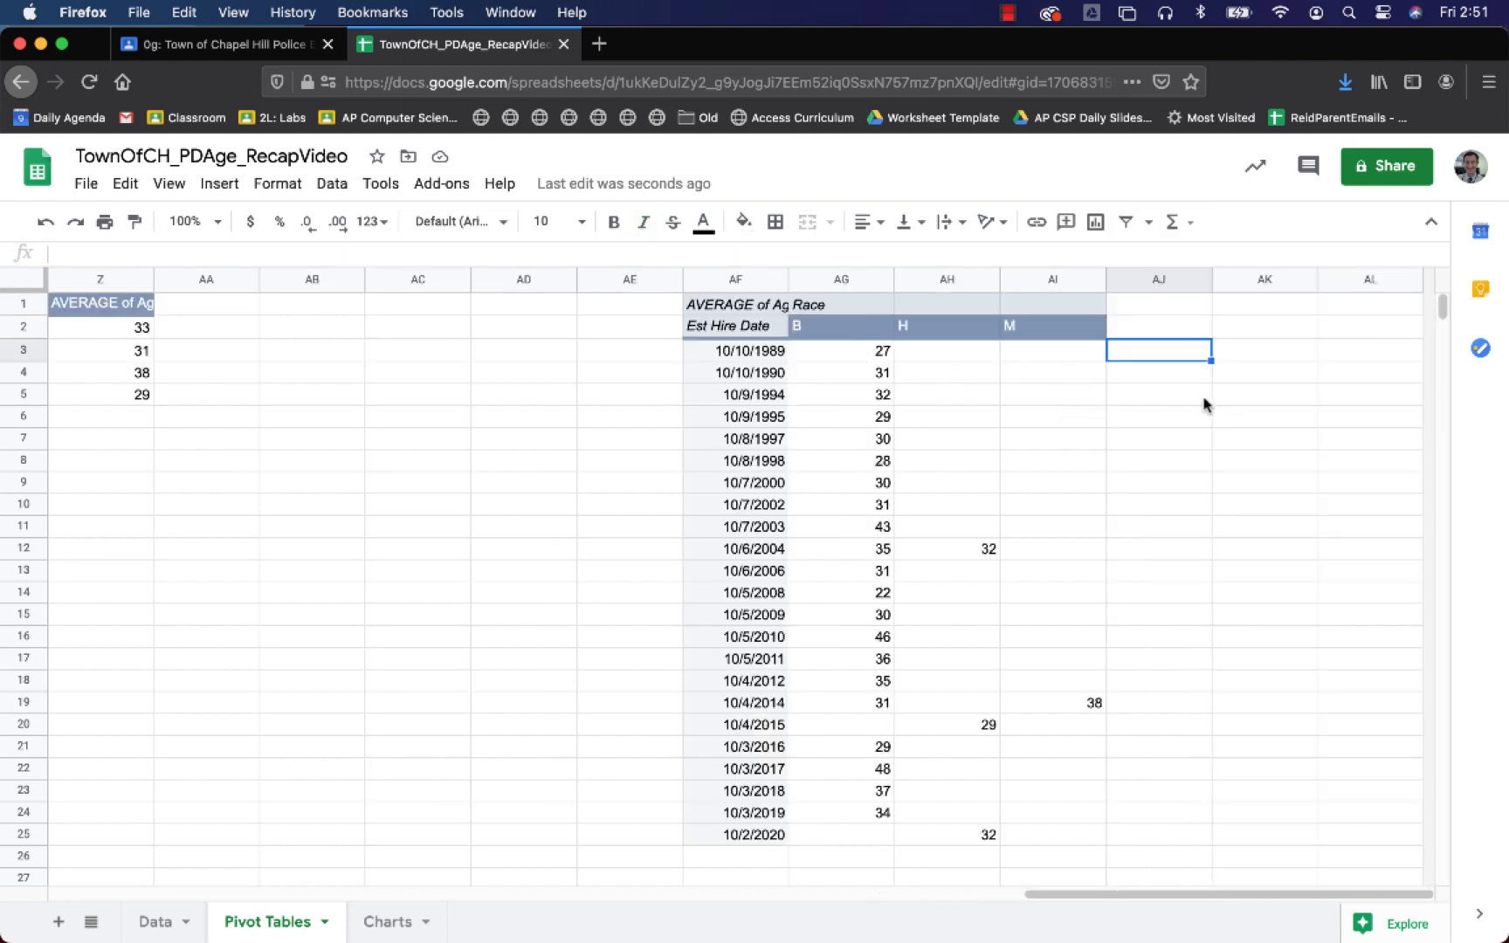
- Enter a YEAR formula in AK3 that extracts the year from the hire date in AF3
{"action": "key", "text": "Right"}
{"action": "key", "text": "Right"}
{"action": "key", "text": "Left"}
{"action": "key", "text": "Left"}
{"action": "key", "text": "Right"}
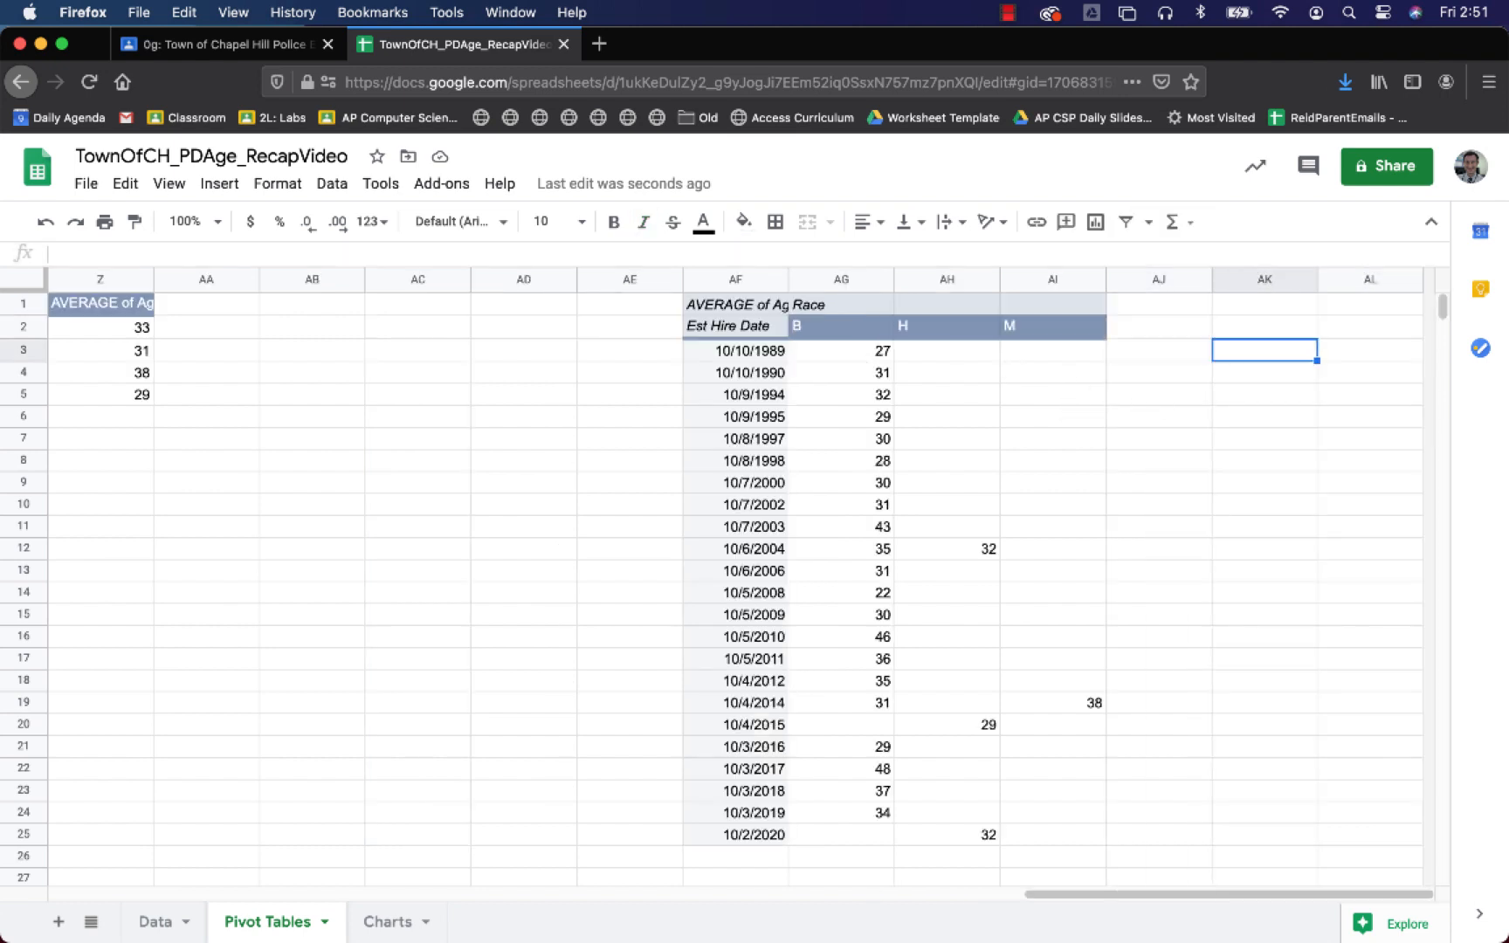
{"action": "type", "text": "="}
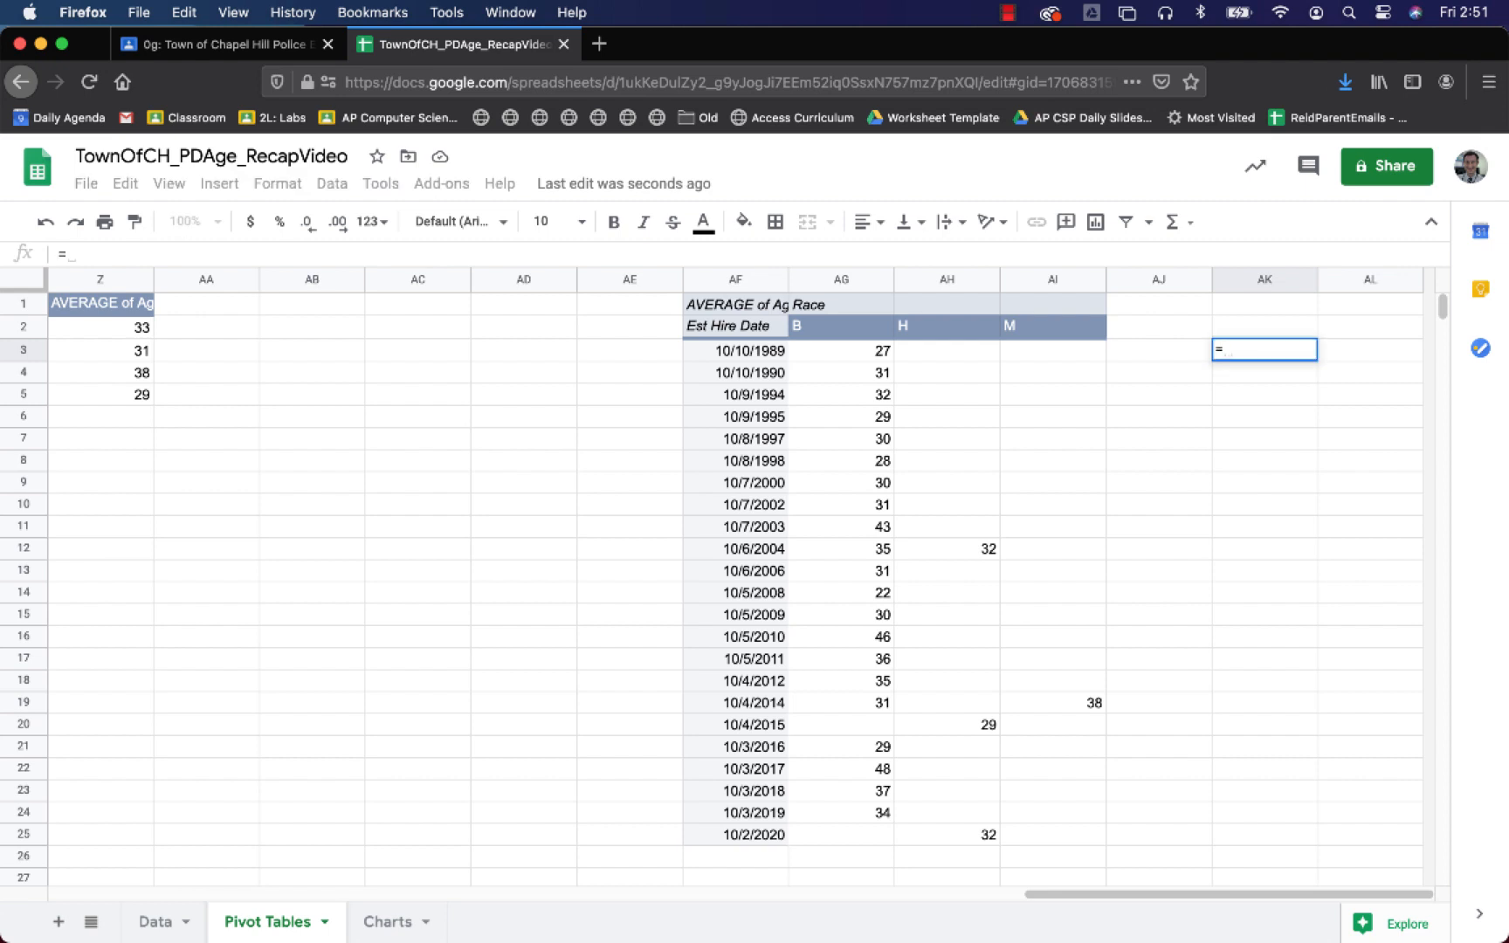
{"action": "type", "text": "year("}
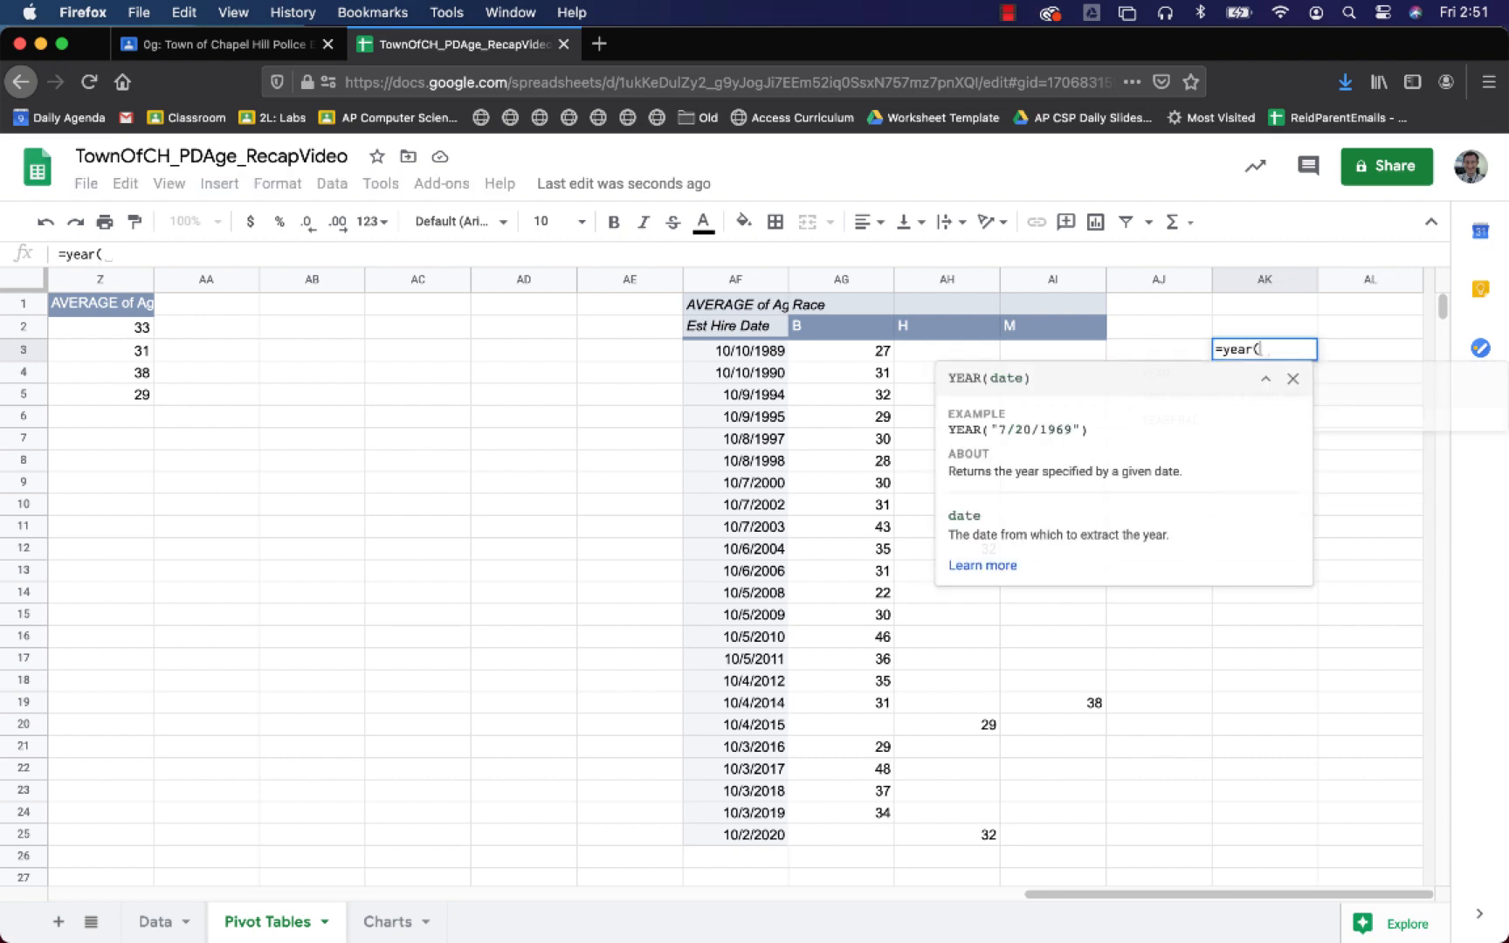
{"action": "key", "text": "Left"}
{"action": "key", "text": "Left"}
{"action": "key", "text": "Left"}
{"action": "key", "text": "Left"}
{"action": "key", "text": "Left"}
{"action": "key", "text": "Return"}
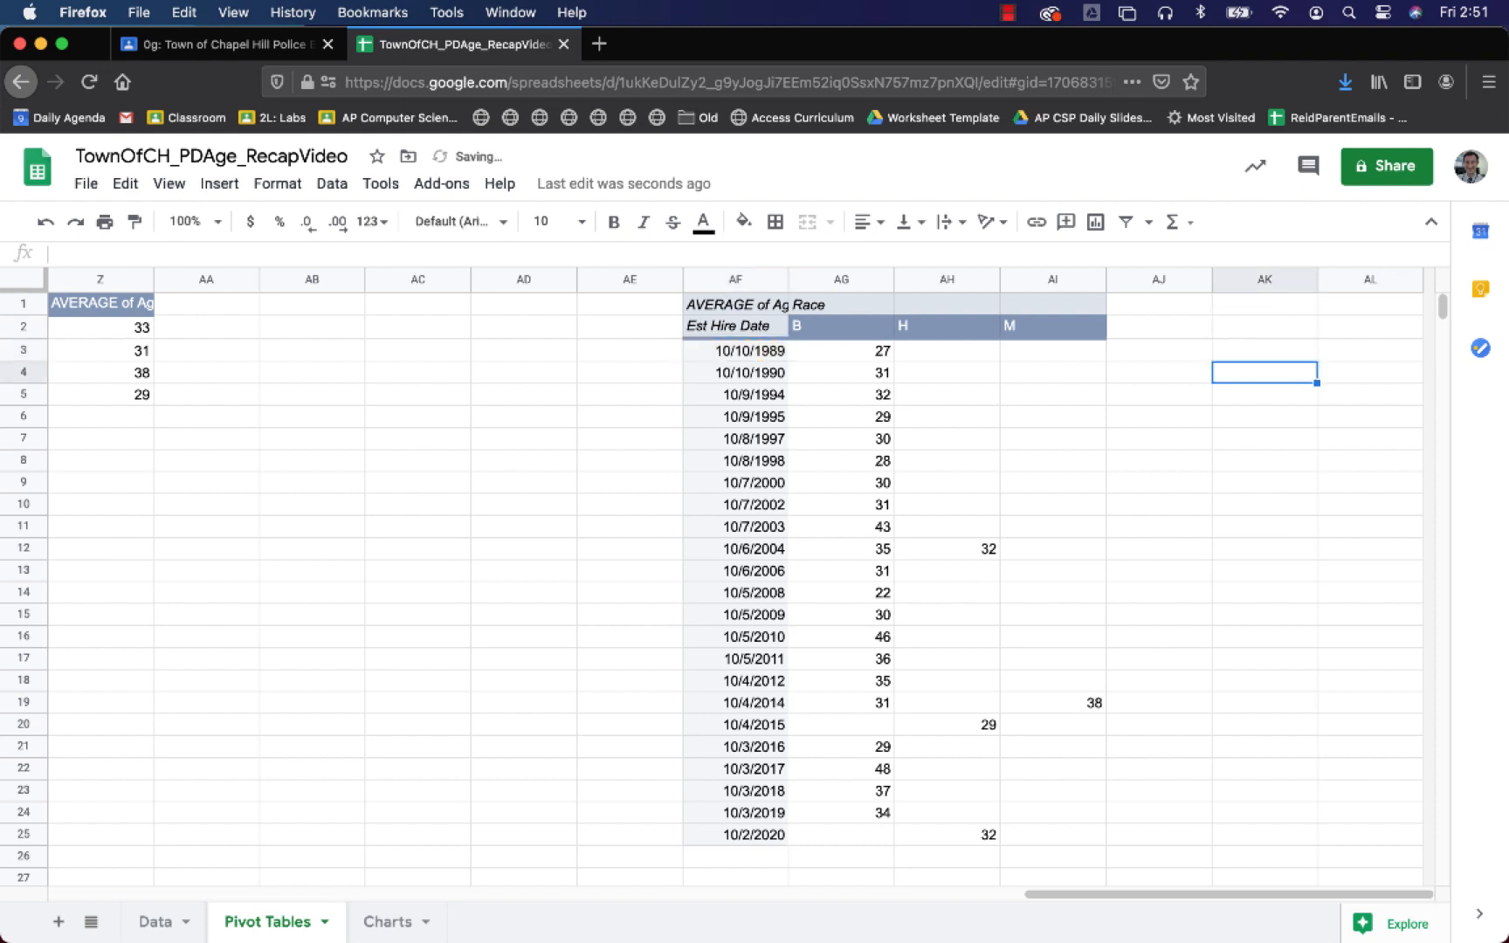
- Enter an AVERAGE formula in AL3 over the race columns of the same row, AG3:AI3
{"action": "key", "text": "Up"}
{"action": "key", "text": "Right"}
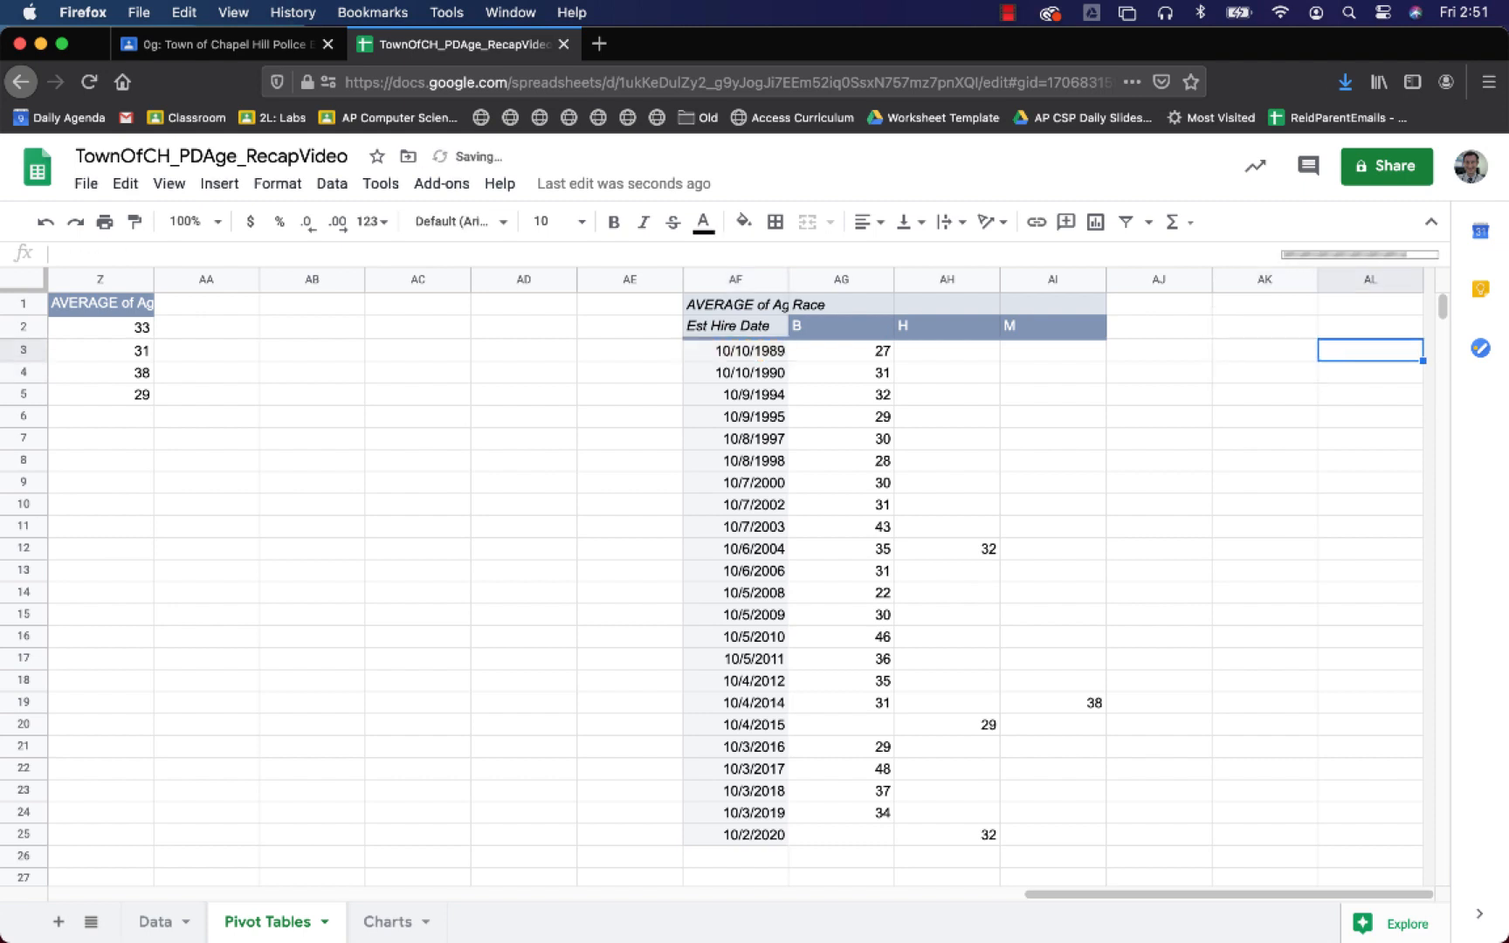
{"action": "type", "text": "=av"}
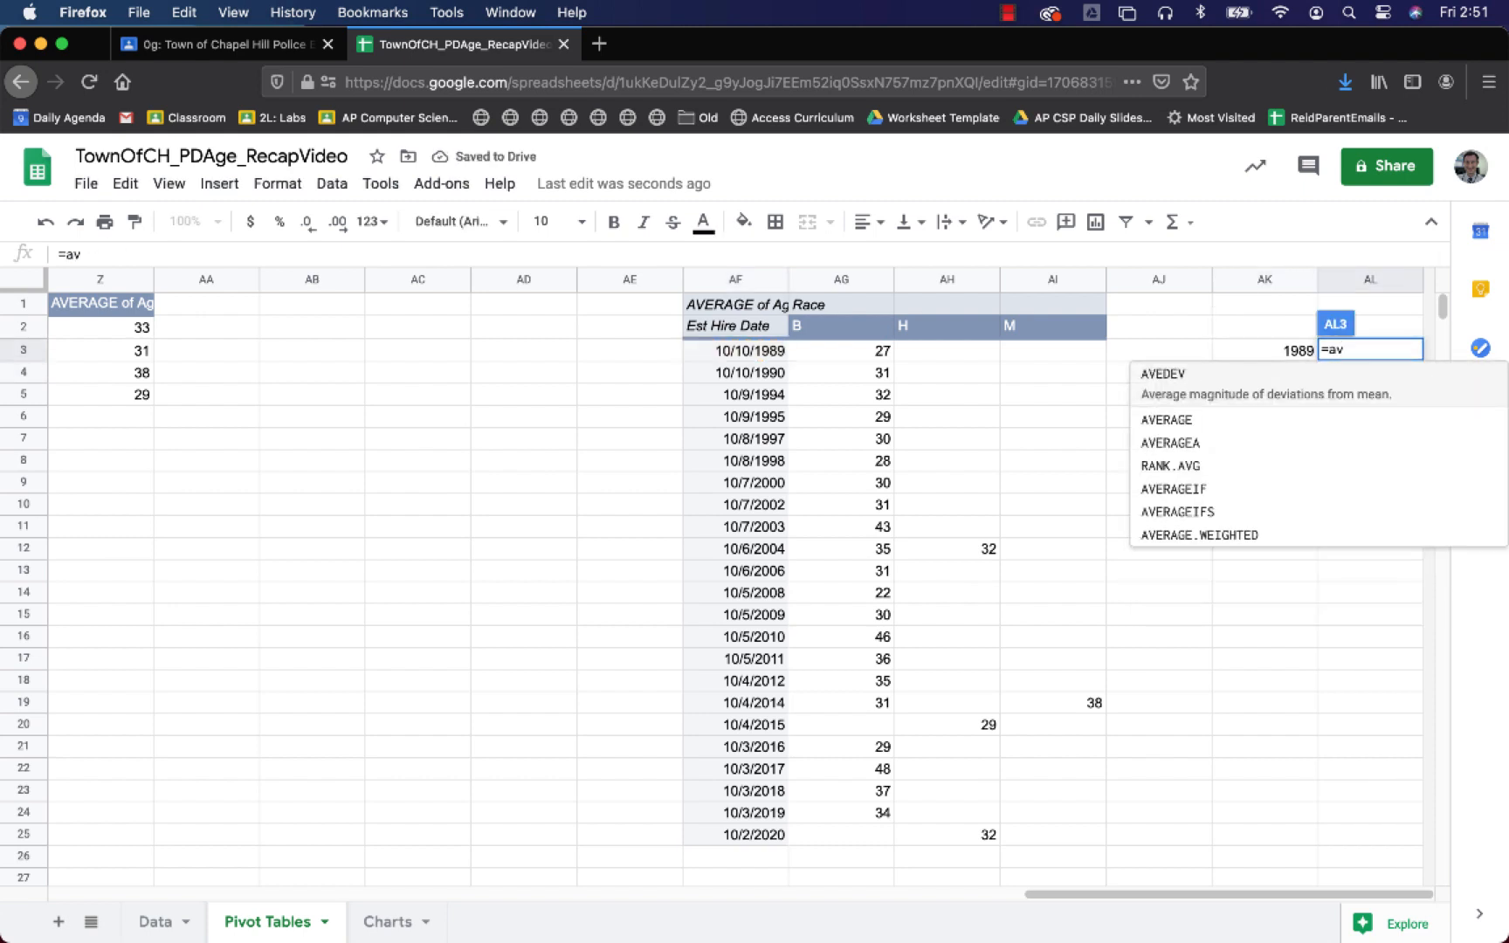
{"action": "key", "text": "Down"}
{"action": "key", "text": "Tab"}
{"action": "key", "text": "Left"}
{"action": "key", "text": "Left"}
{"action": "key", "text": "Left"}
{"action": "key", "text": "shift+Left"}
{"action": "key", "text": "shift+Left"}
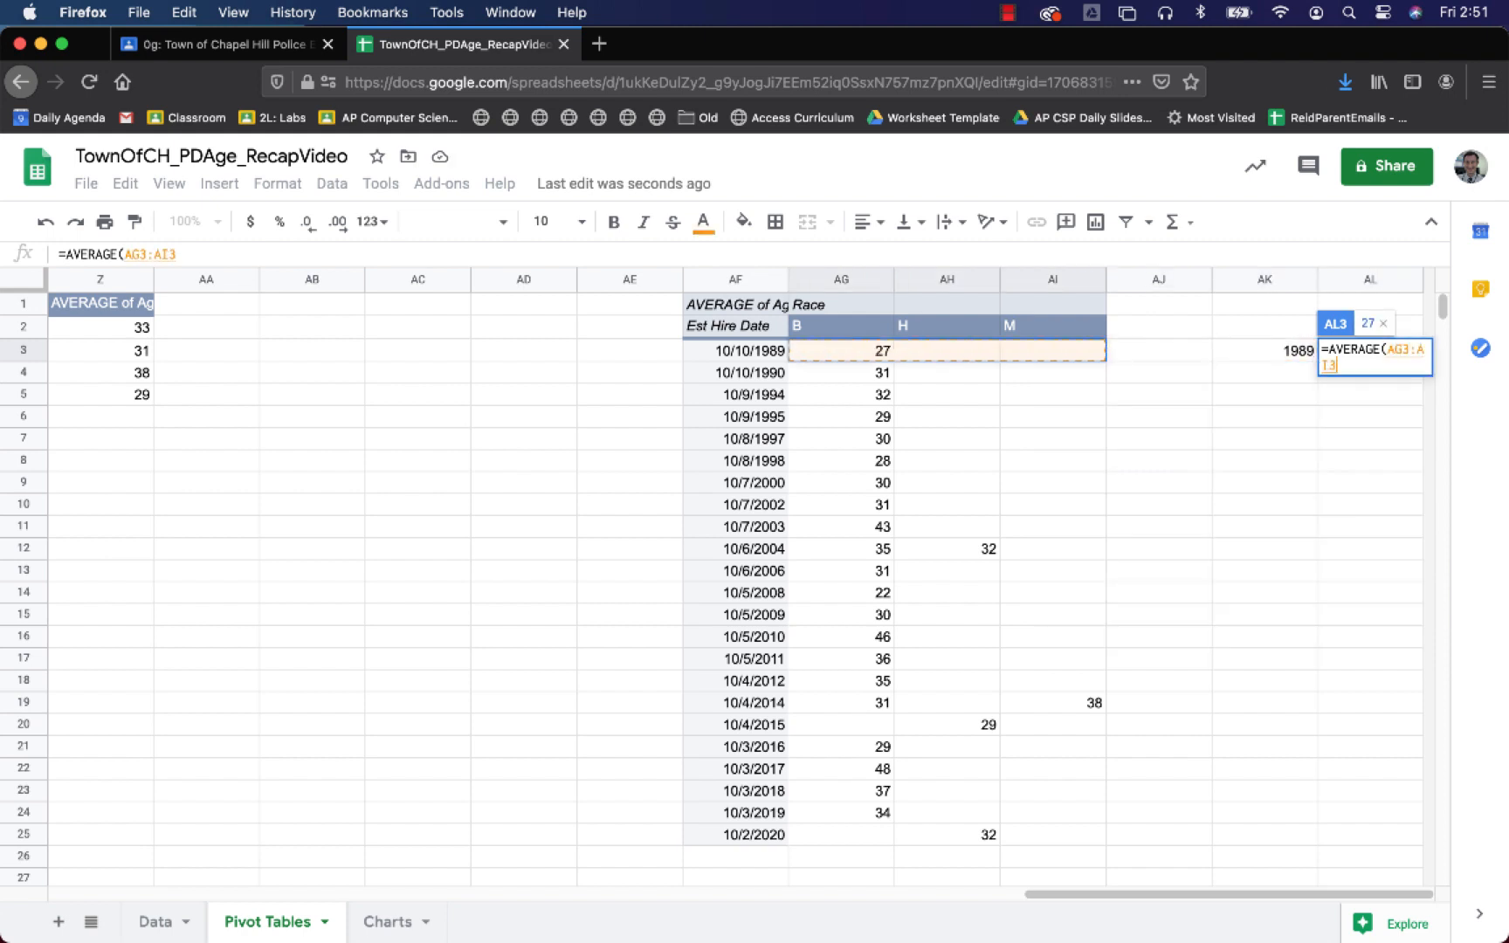
{"action": "key", "text": "Return"}
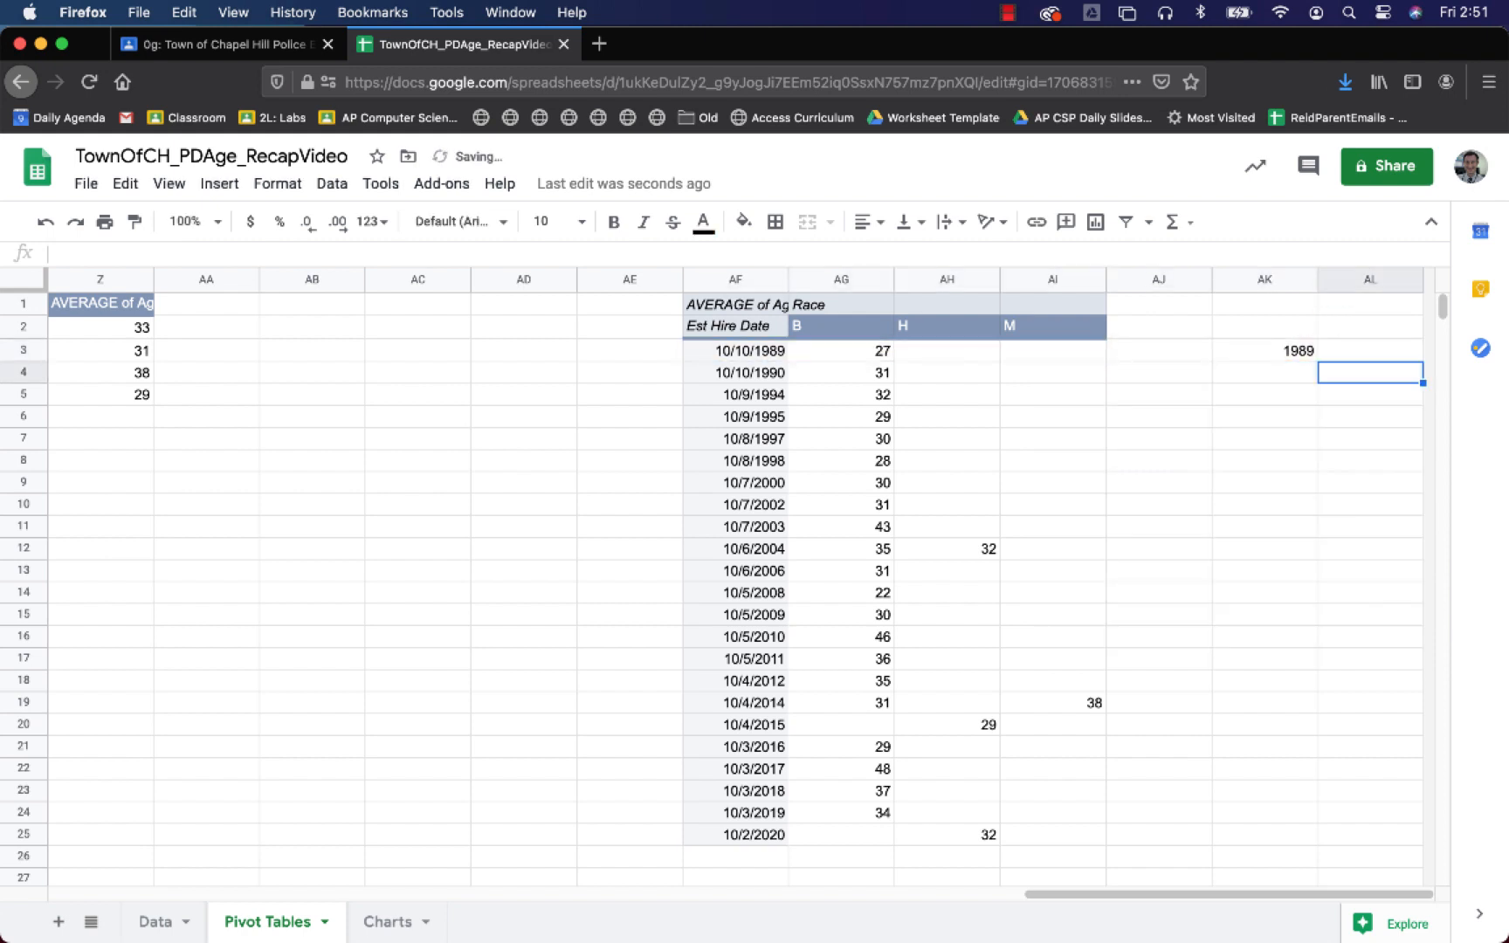
- Fill the formulas in AK3:AL3 down to row 25, and reduce the decimals so the filled range shows whole numbers
{"action": "key", "text": "Up"}
{"action": "key", "text": "Left"}
{"action": "key", "text": "shift+Right"}
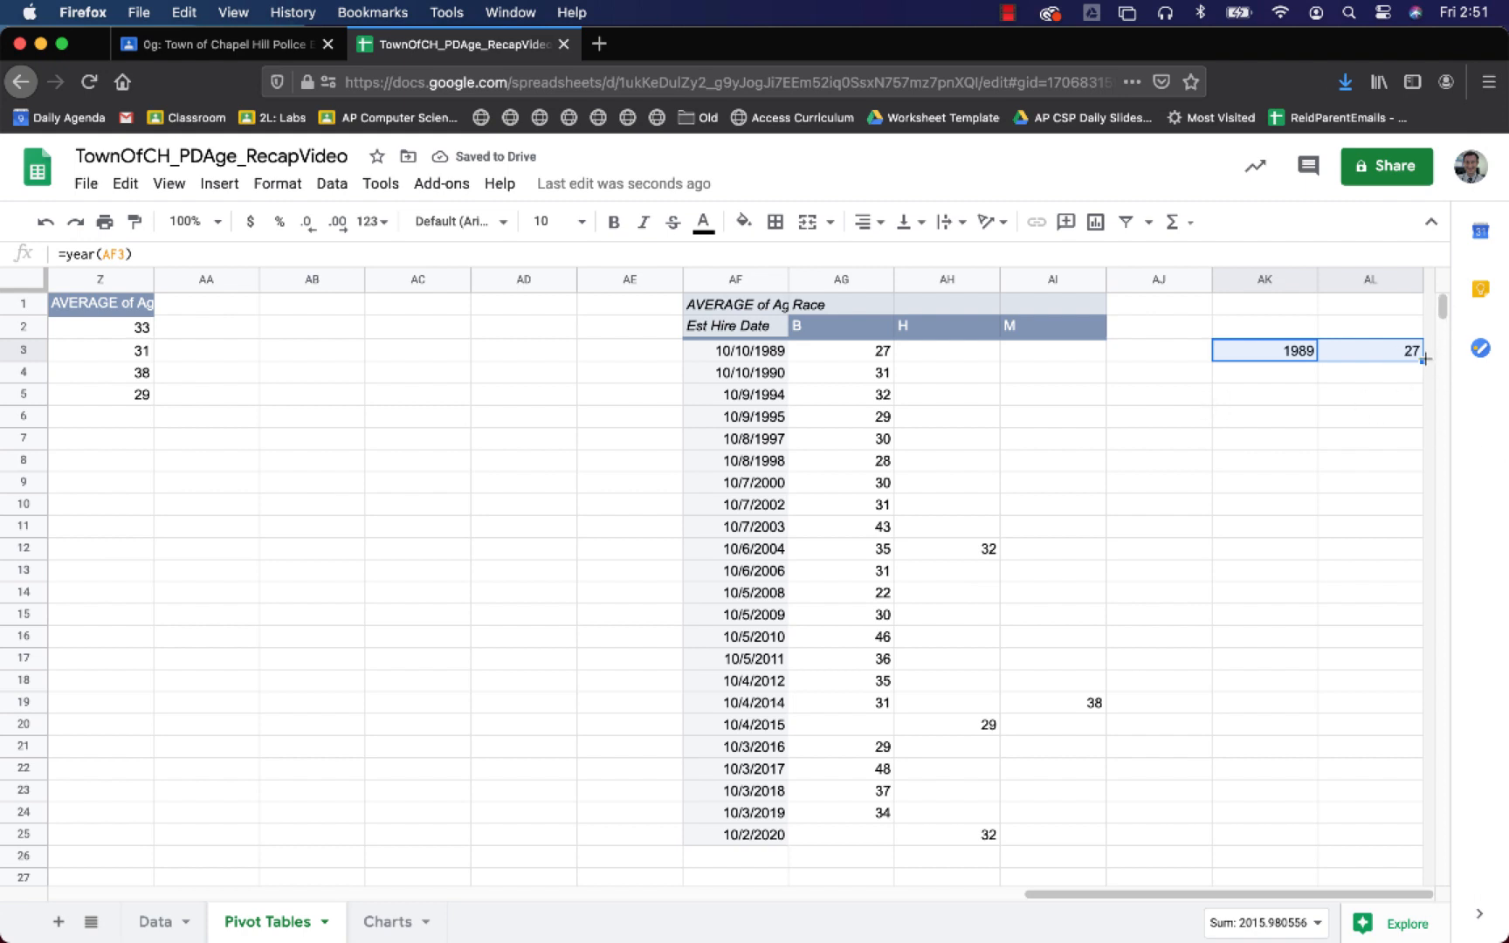
{"action": "left_click_drag", "start_coordinate": [1411, 750], "coordinate": [1389, 842]}
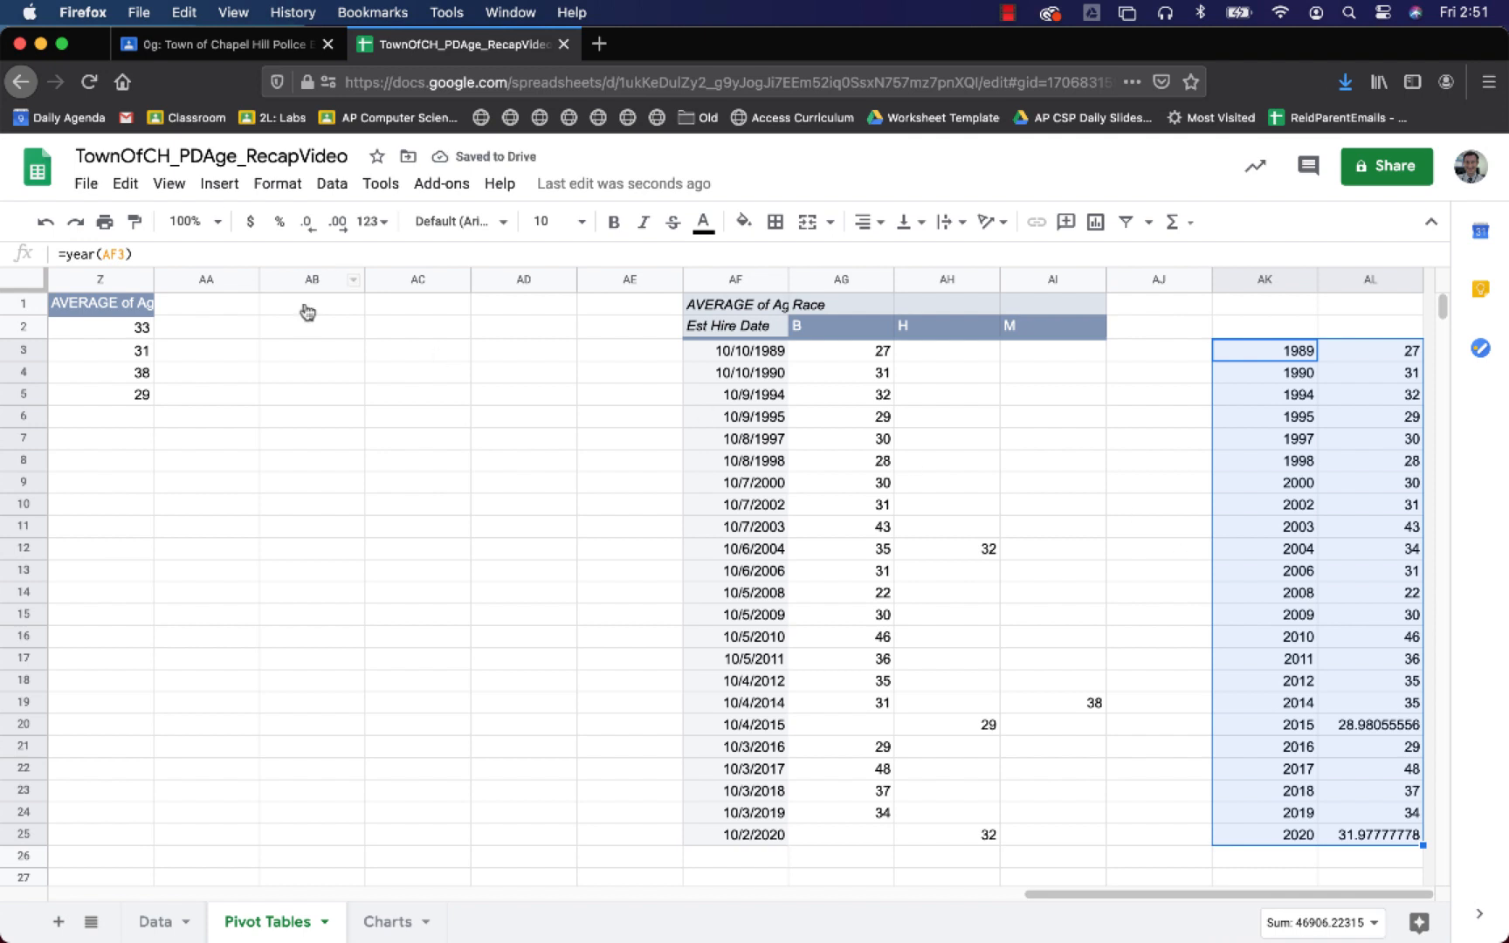
{"action": "left_click", "coordinate": [297, 227]}
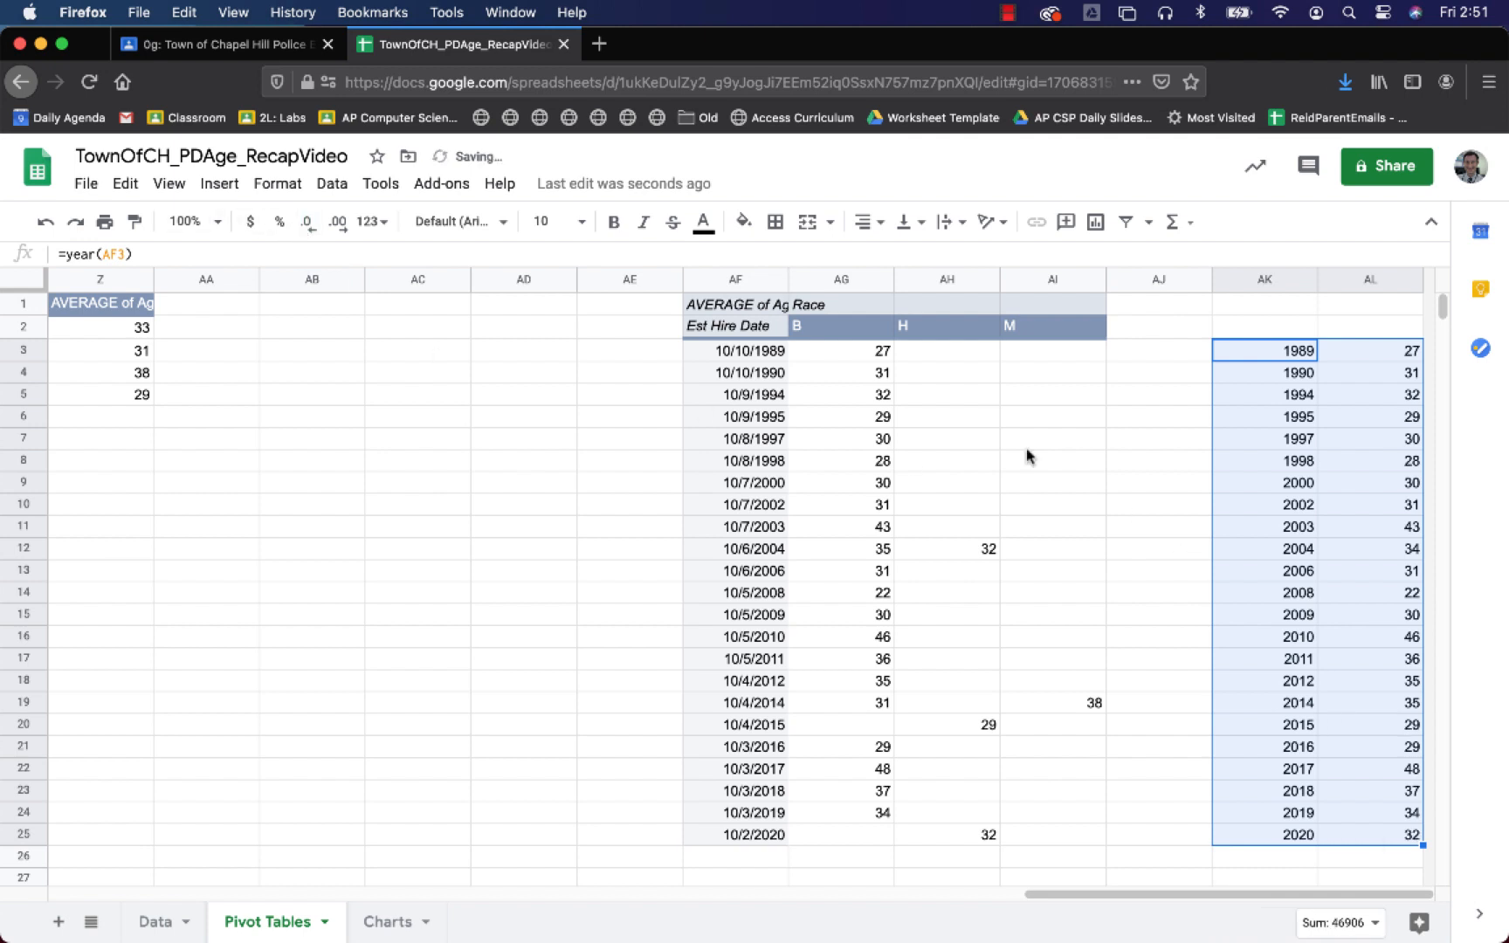
- Enter 2035 in AK26, directly below the last hire year
{"action": "left_click", "coordinate": [1232, 327]}
{"action": "scroll", "coordinate": [1121, 499], "scroll_direction": "down", "scroll_amount": 1}
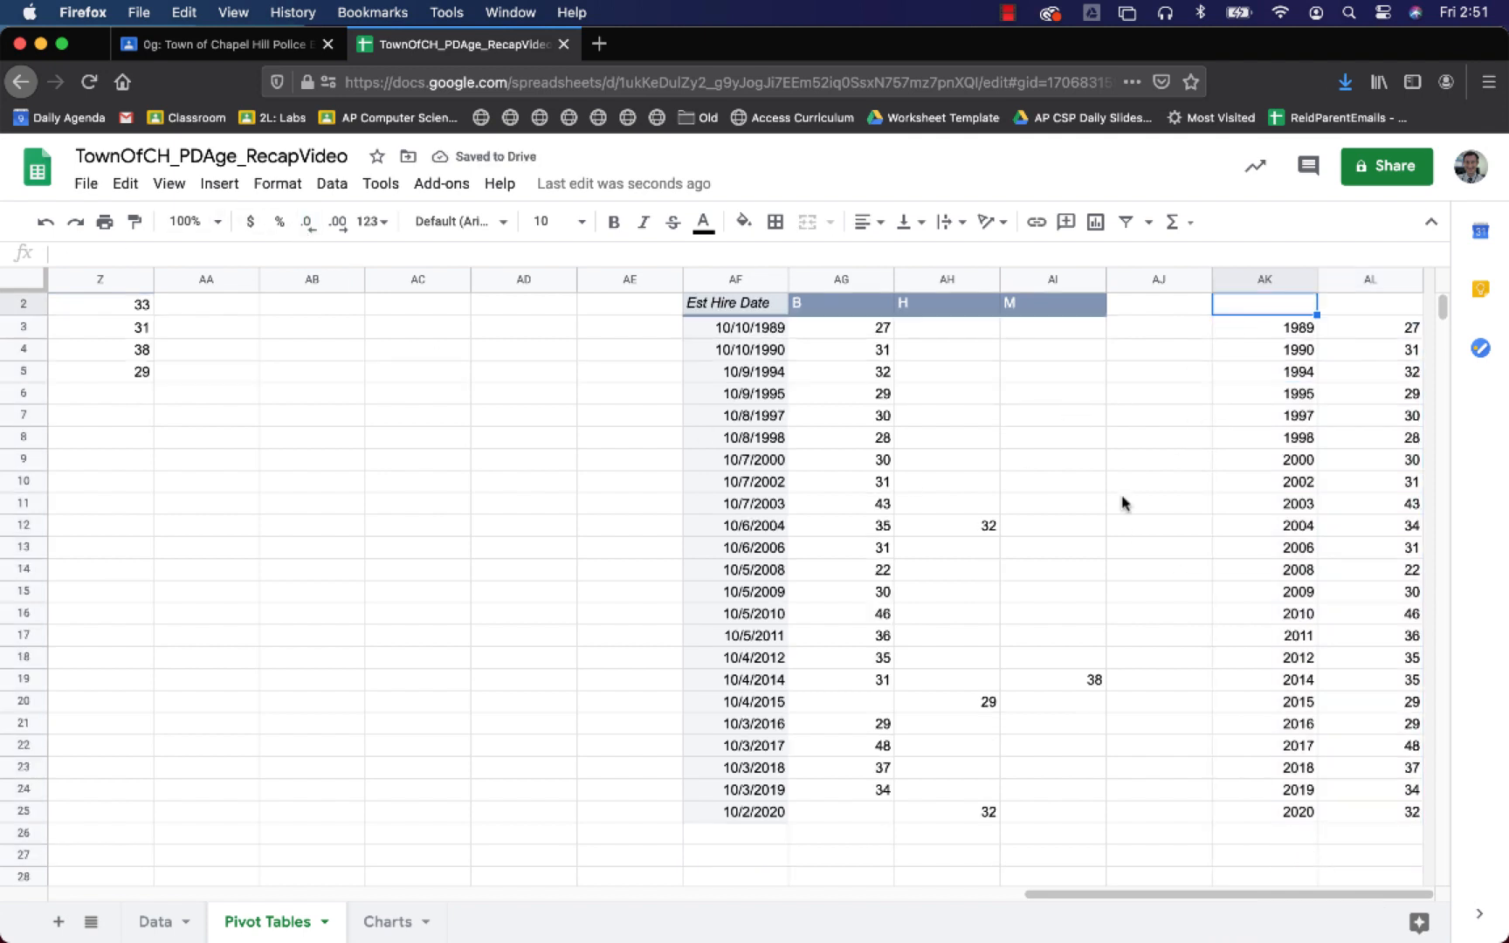
{"action": "scroll", "coordinate": [1315, 846], "scroll_direction": "up", "scroll_amount": 1}
{"action": "left_click", "coordinate": [1281, 863]}
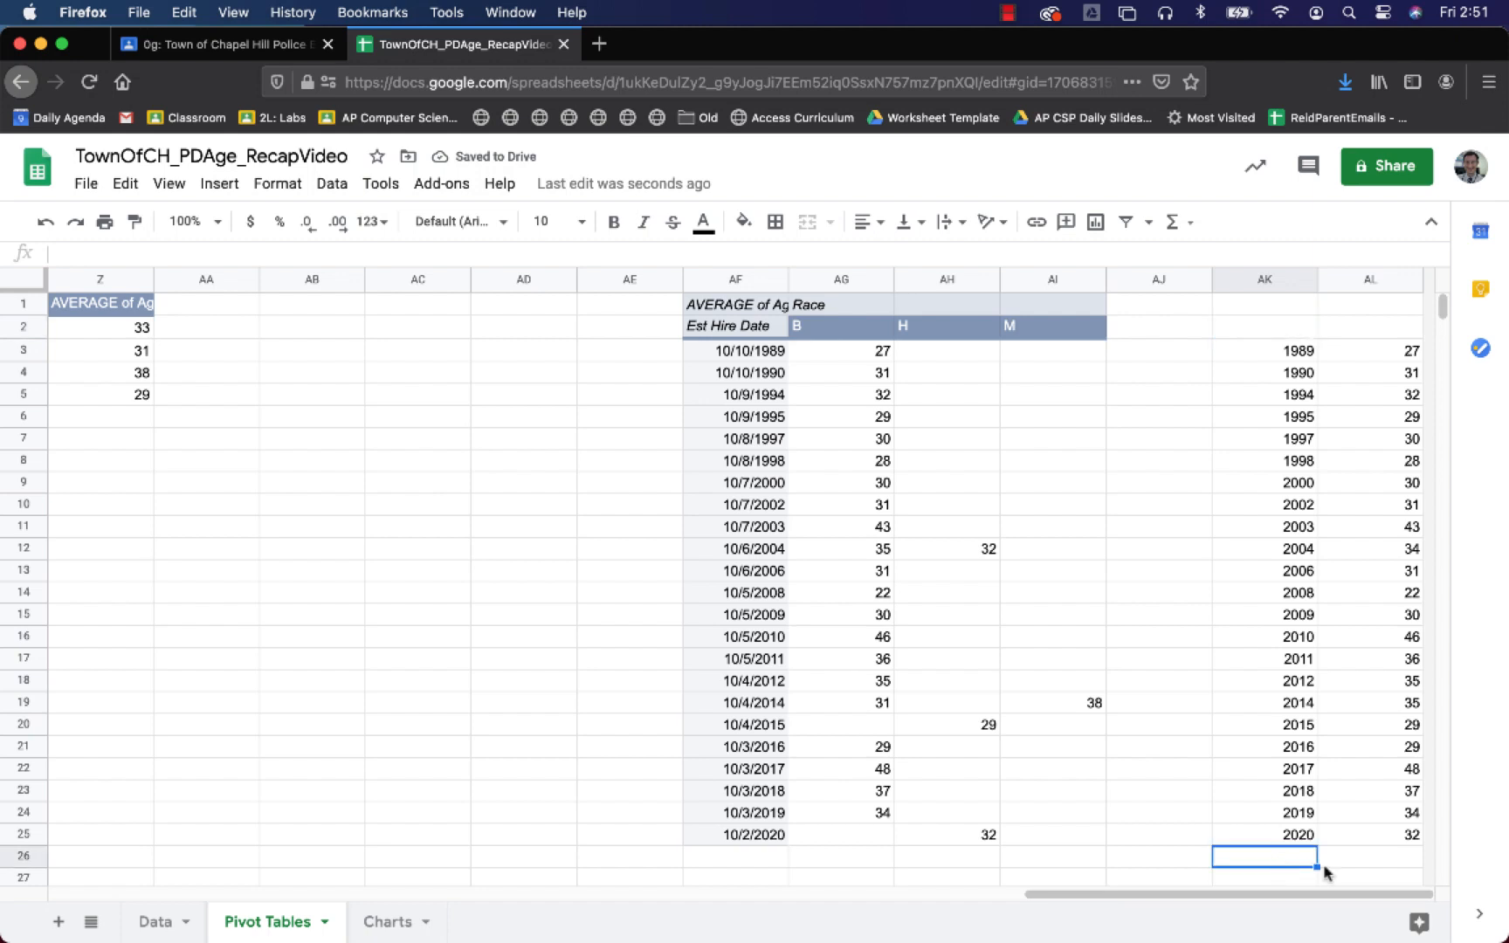
{"action": "type", "text": "2035"}
{"action": "key", "text": "Tab"}
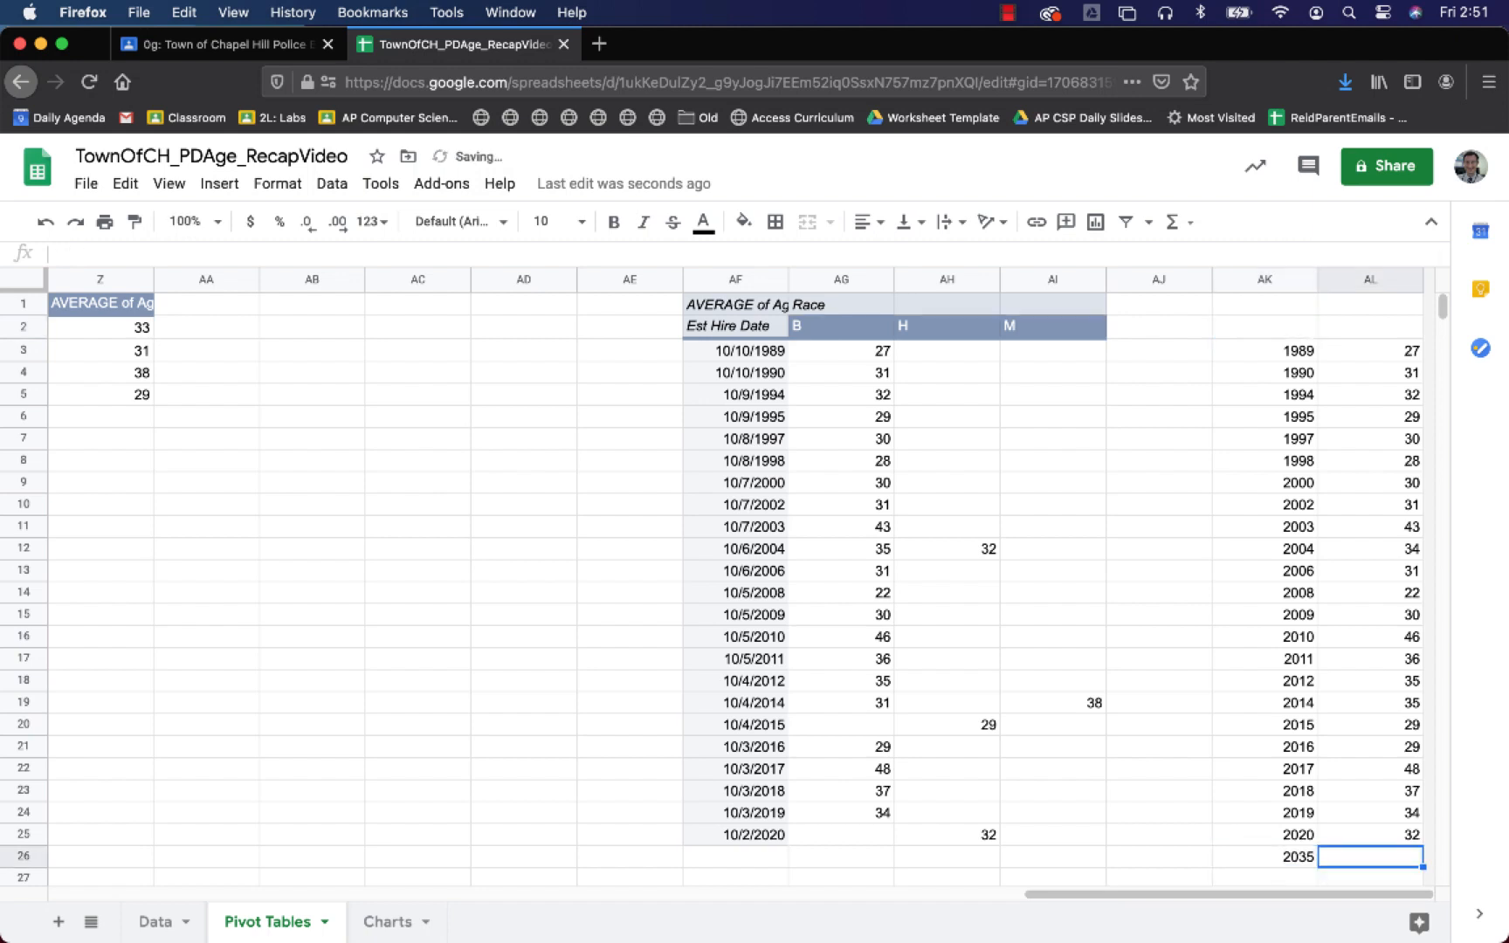
- Insert a chart from columns AK and AL and set its type to Scatter chart
{"action": "left_click_drag", "start_coordinate": [1246, 278], "coordinate": [1362, 279]}
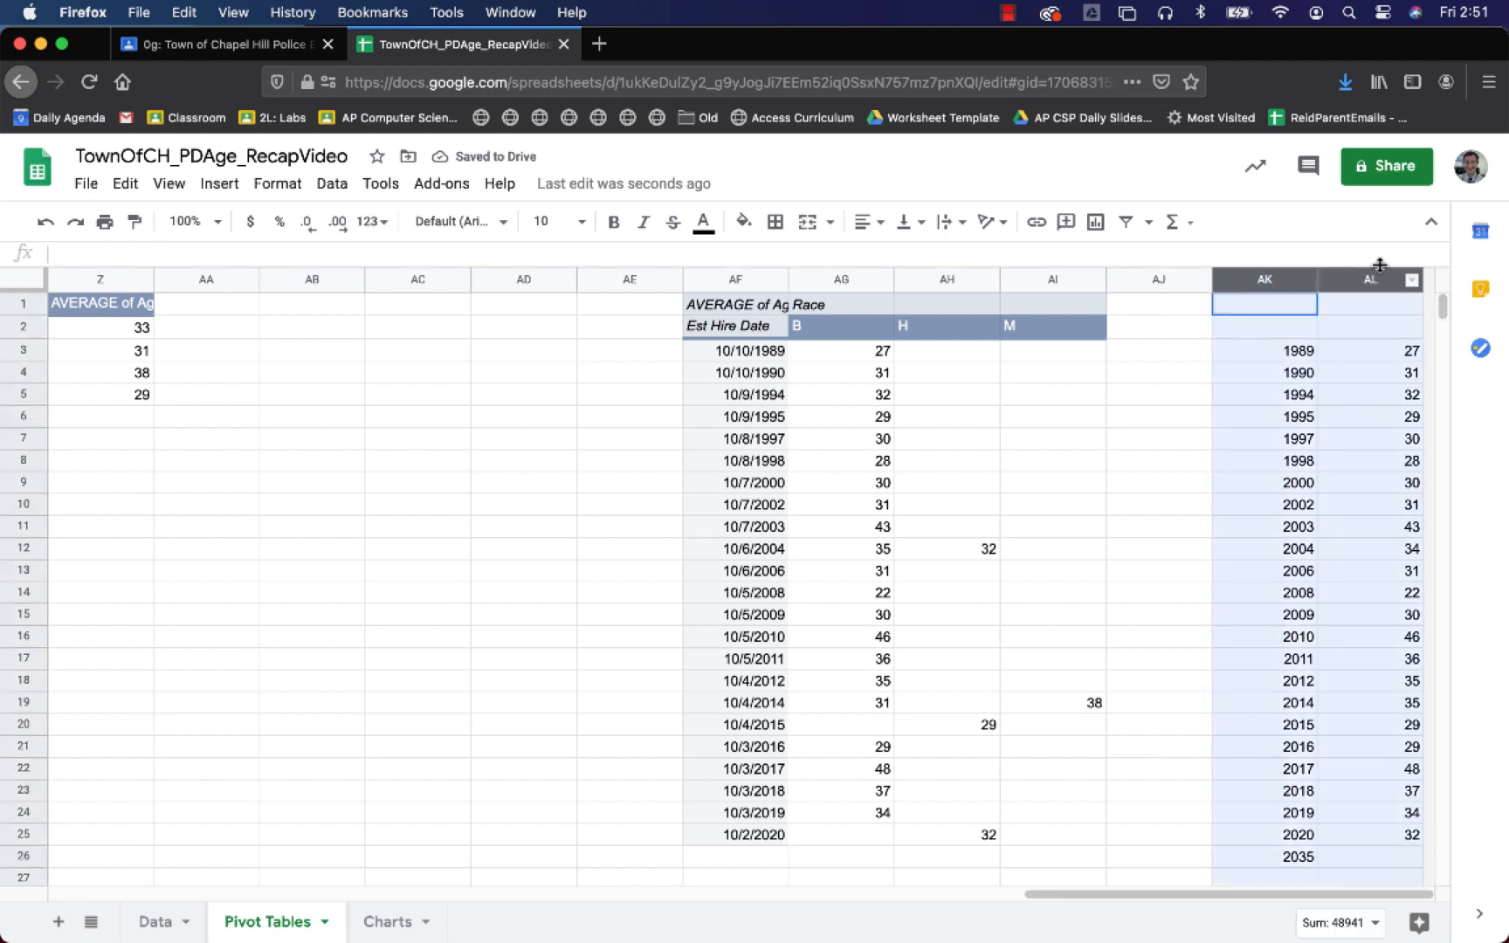
{"action": "left_click", "coordinate": [1096, 223]}
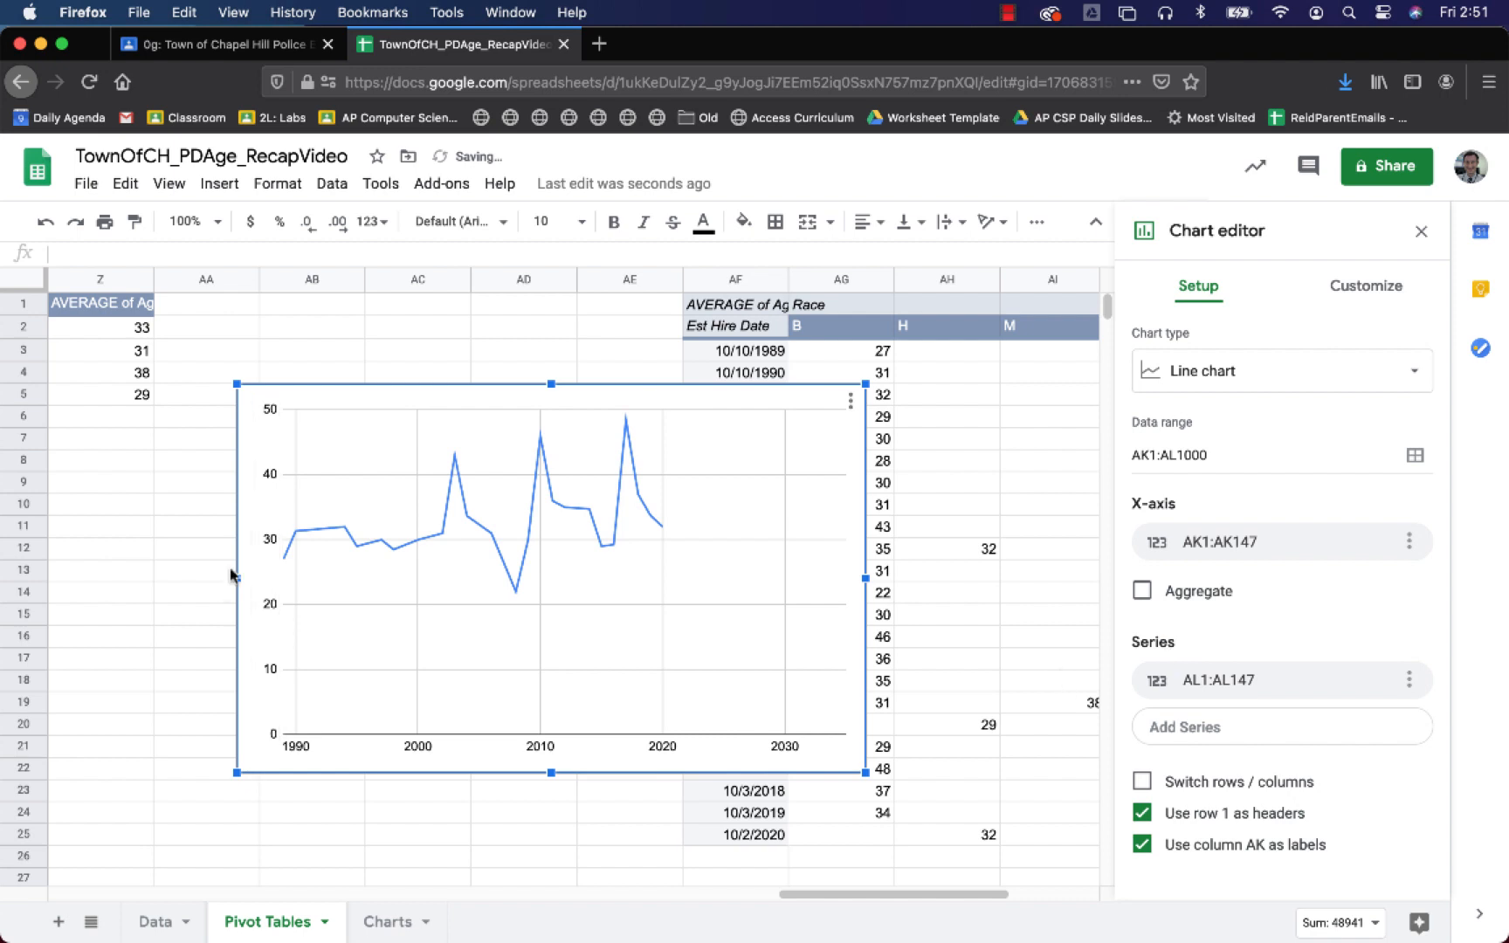
{"action": "left_click", "coordinate": [1290, 382]}
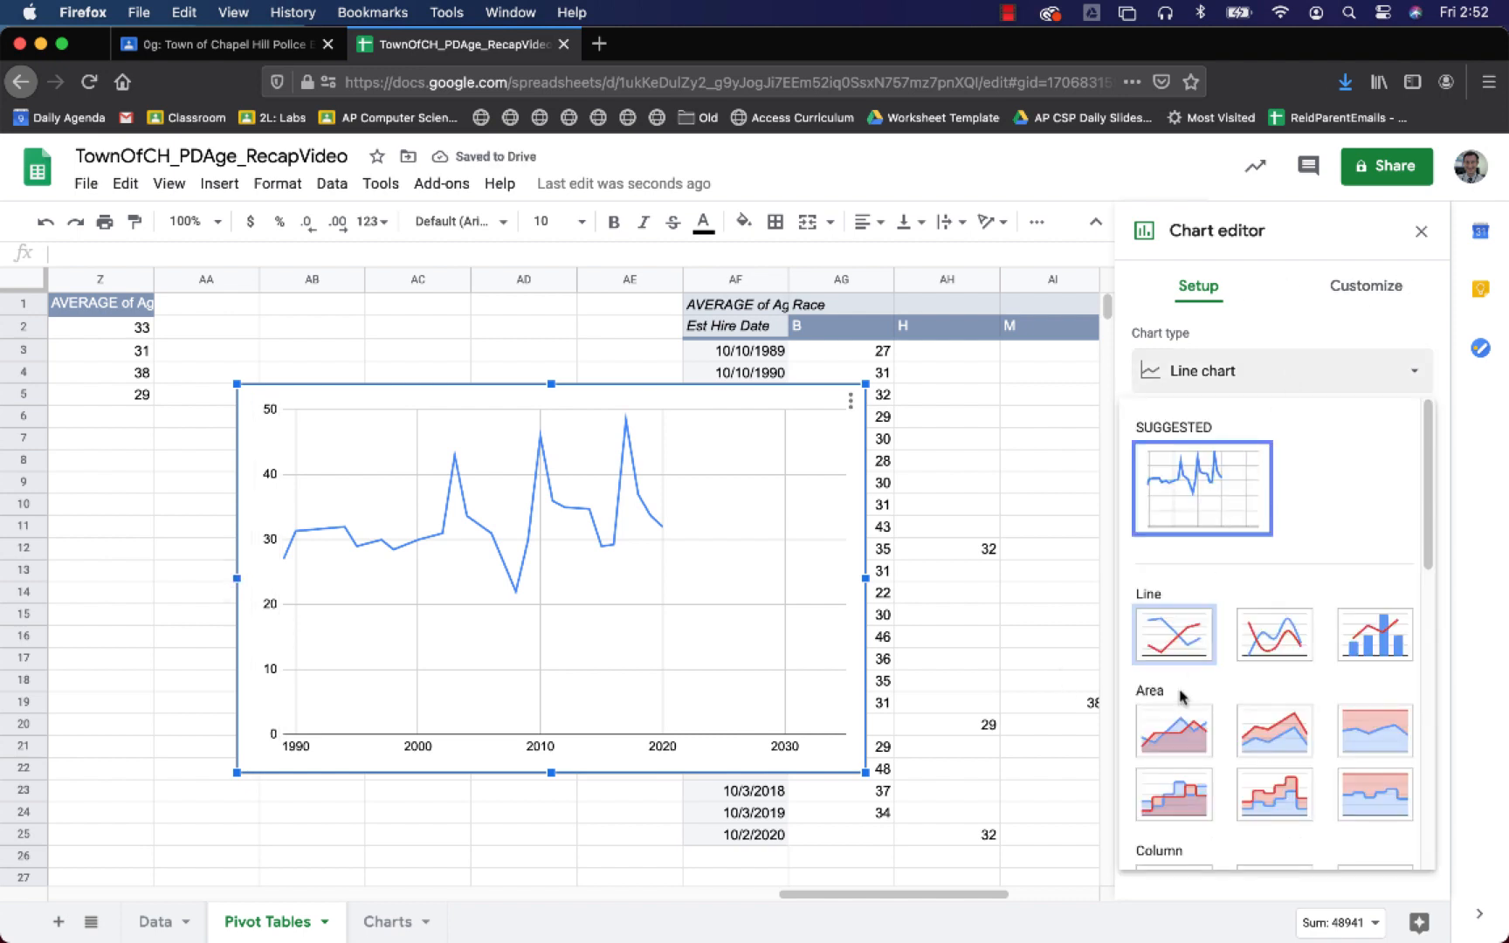
{"action": "scroll", "coordinate": [1181, 696], "scroll_direction": "down", "scroll_amount": 8}
{"action": "scroll", "coordinate": [1188, 664], "scroll_direction": "up", "scroll_amount": 3}
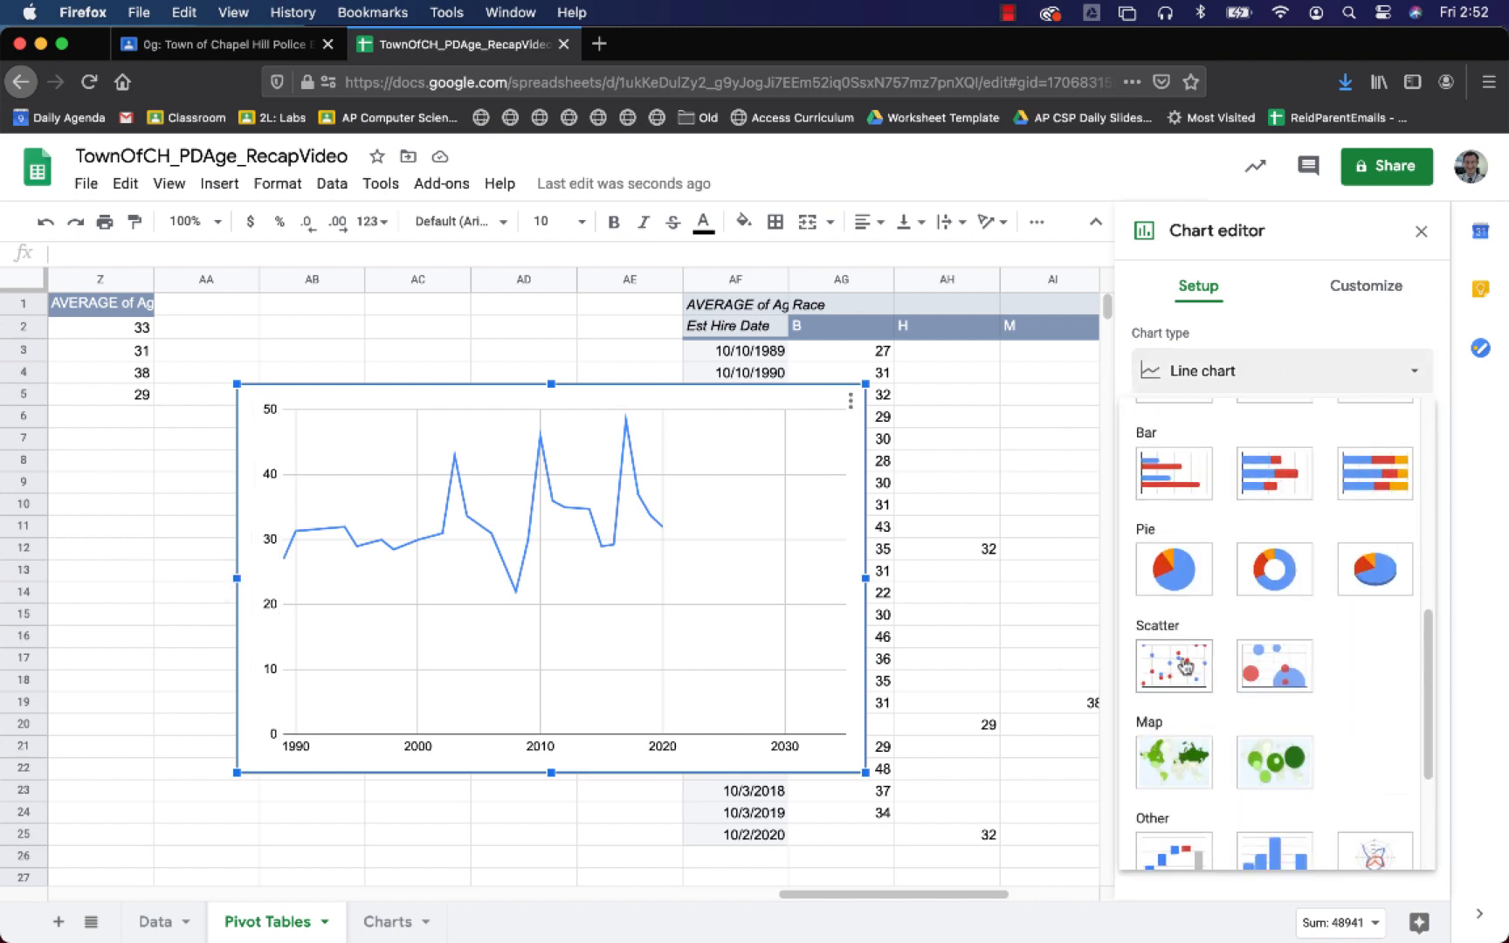
{"action": "left_click", "coordinate": [1174, 667]}
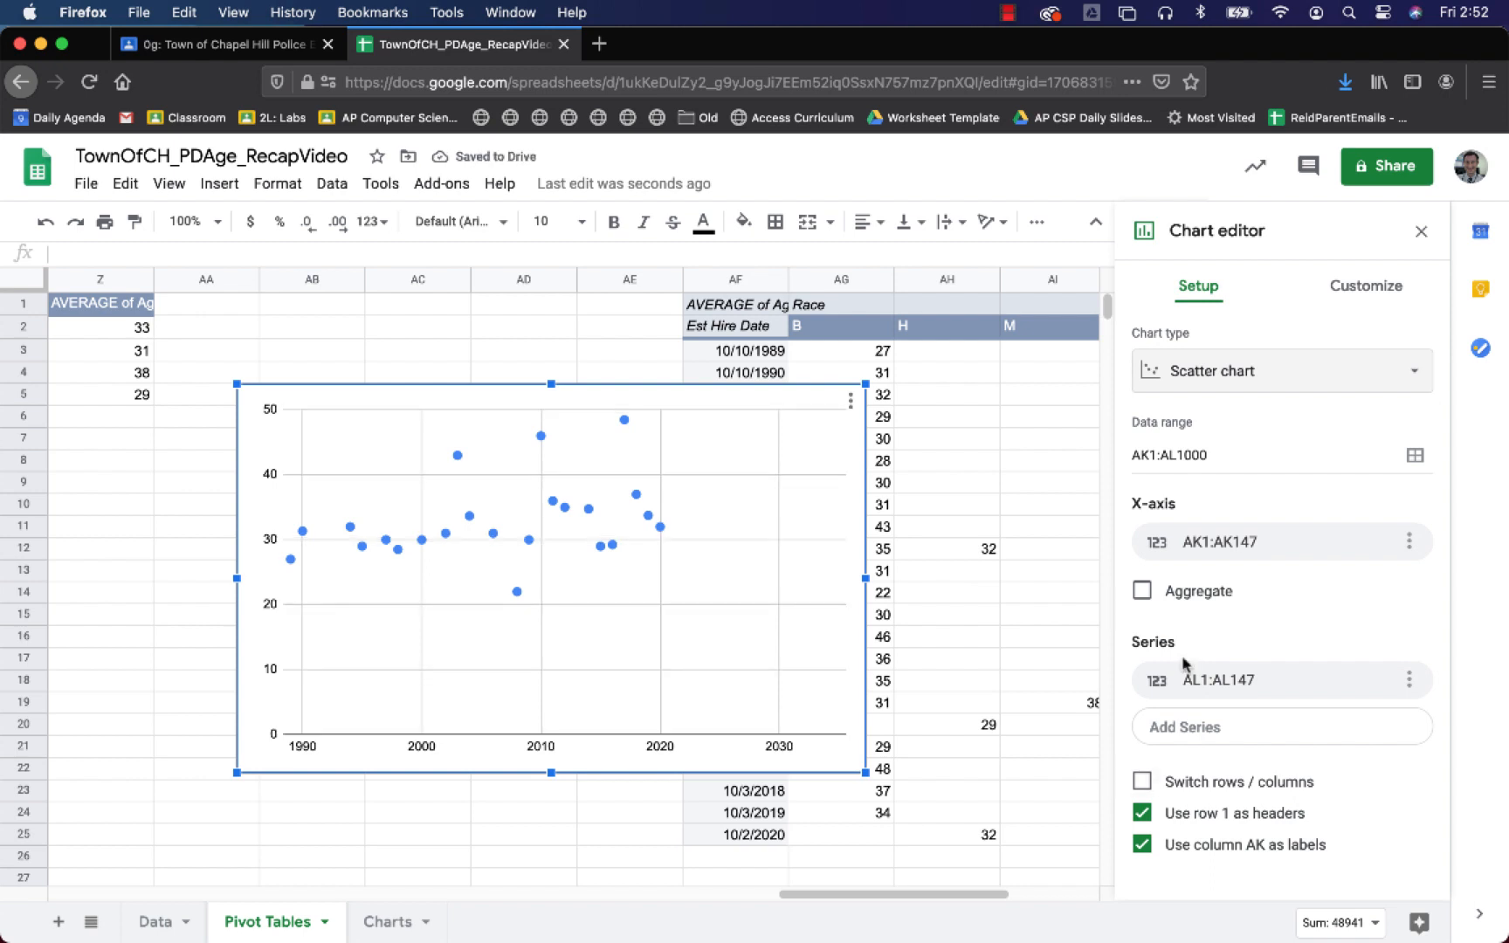
- Add a linear trendline to the scatter chart's data series and close the chart editor
{"action": "left_click", "coordinate": [1366, 286]}
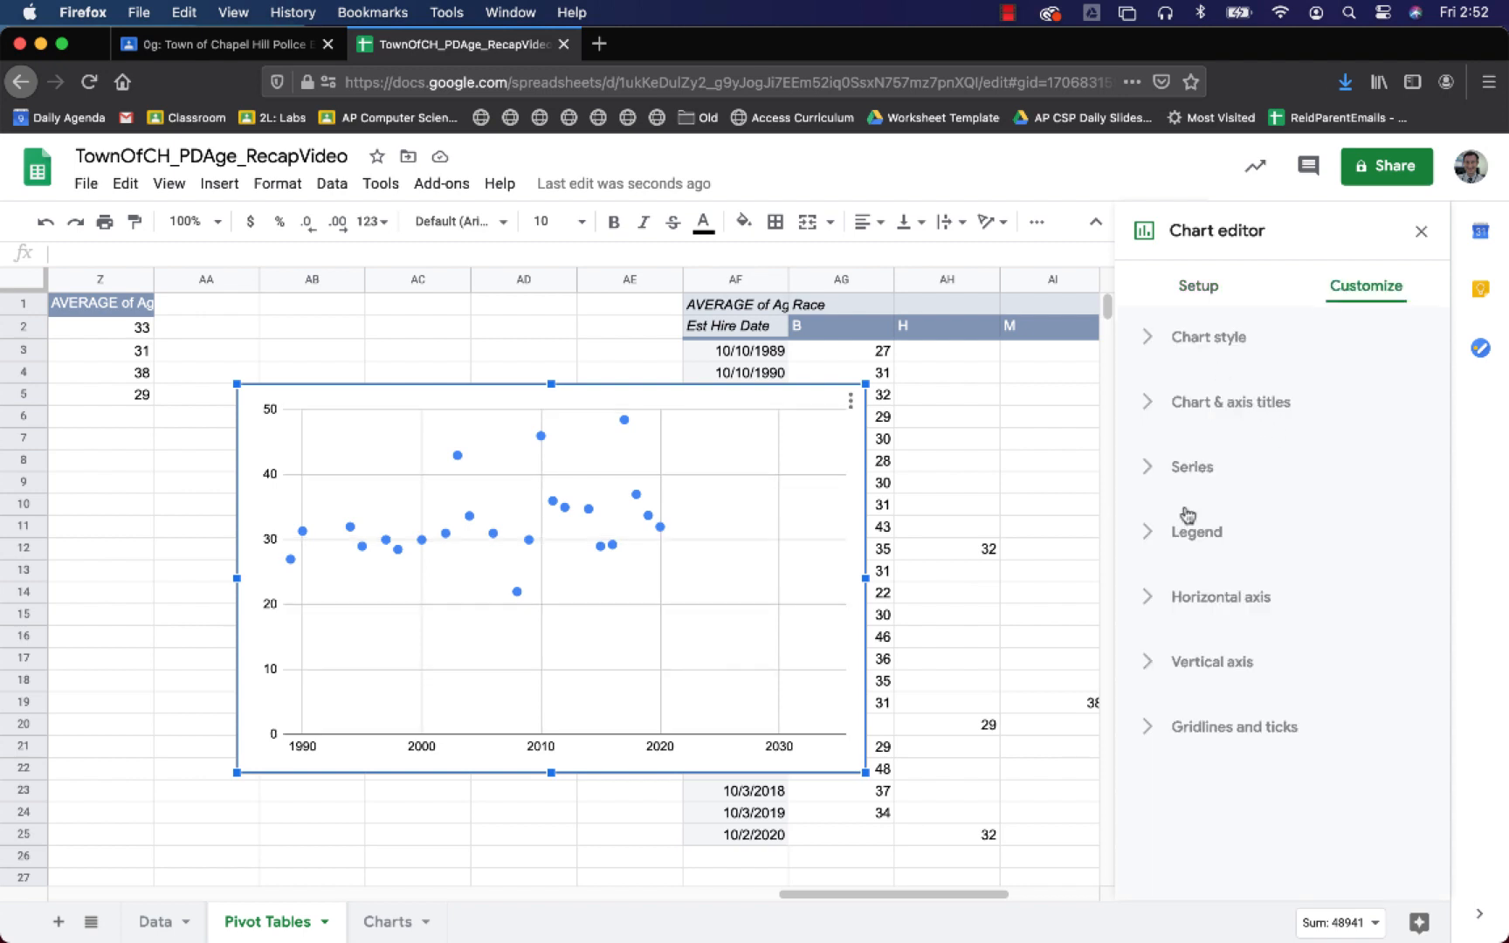
{"action": "left_click", "coordinate": [1186, 477]}
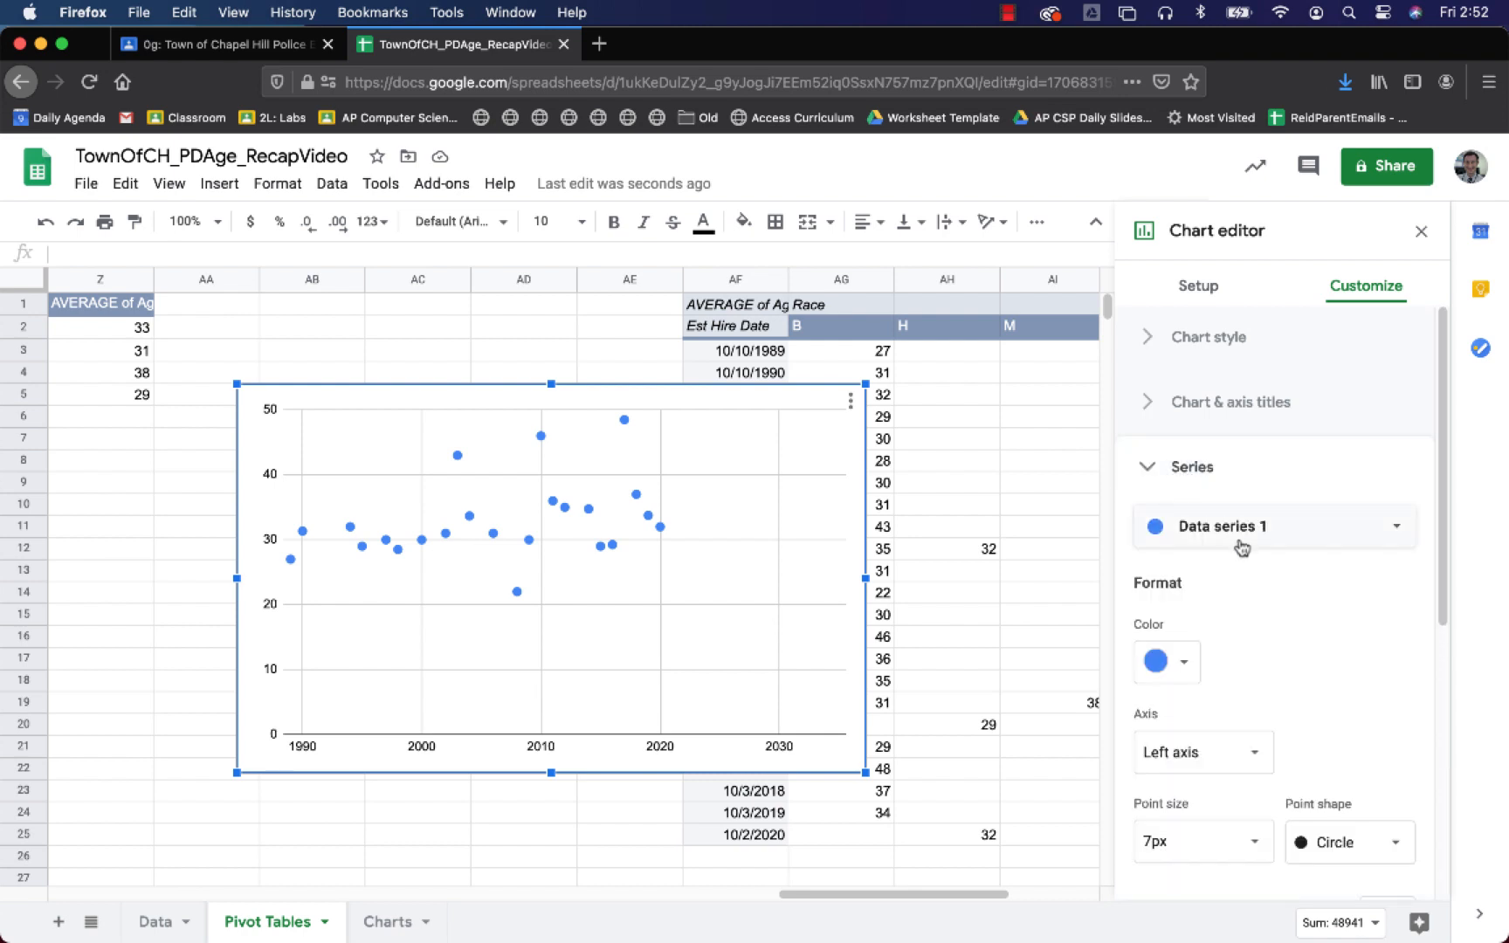
{"action": "scroll", "coordinate": [1222, 532], "scroll_direction": "down", "scroll_amount": 5}
{"action": "left_click", "coordinate": [1198, 614]}
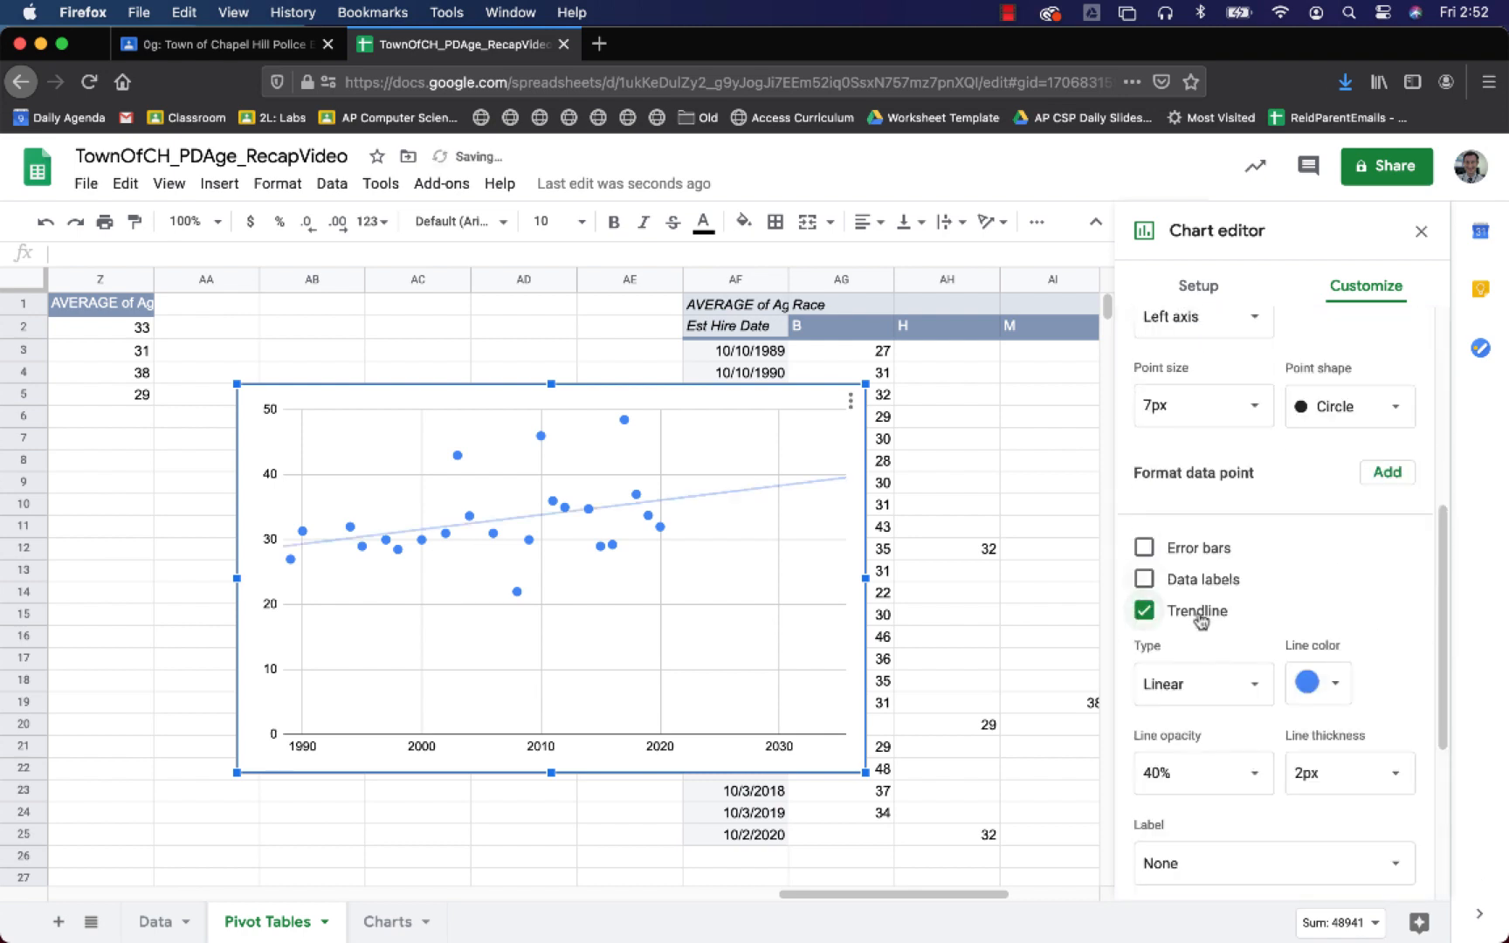
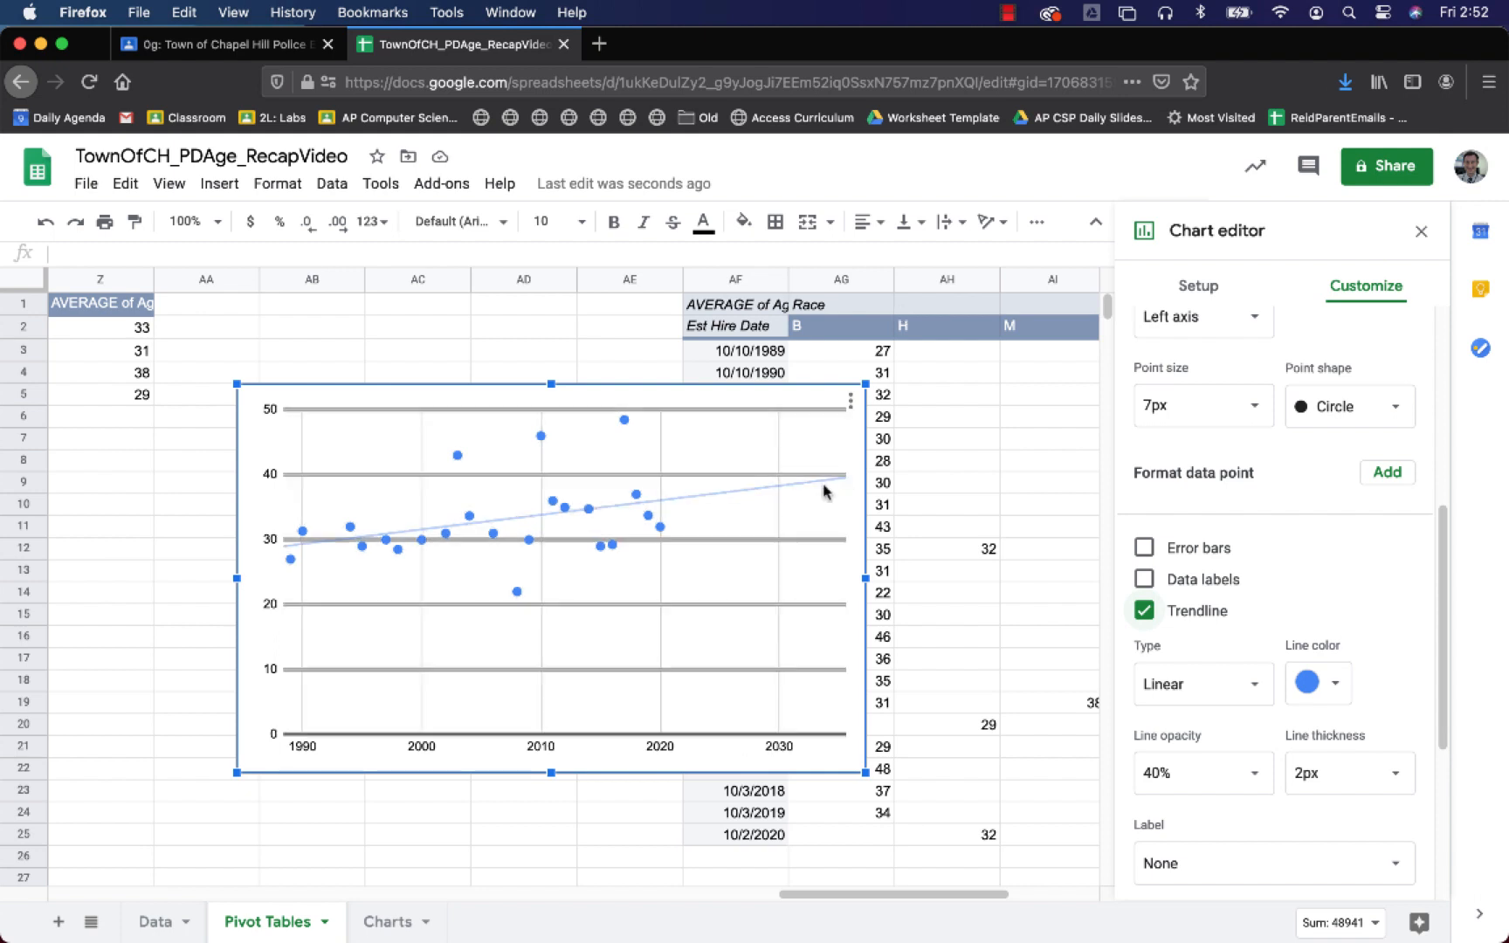
{"action": "left_click", "coordinate": [1421, 230]}
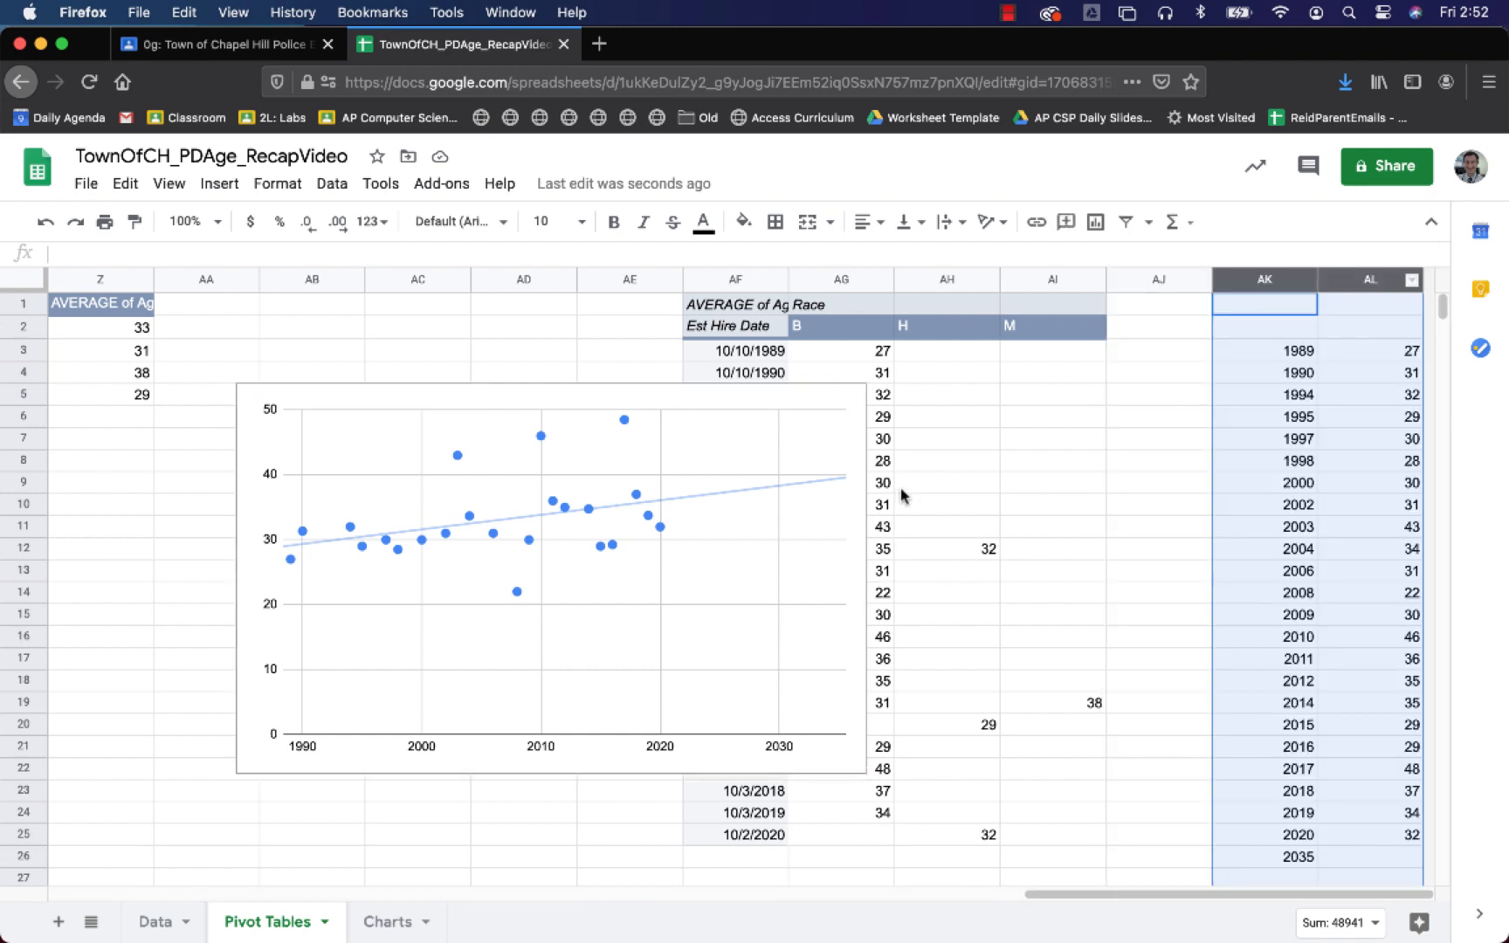
- Move the scatter chart closer to the year and age columns, and enter =FORECAST(AK26,AL3:AL25,AK3:AK25) in AL26
{"action": "left_click_drag", "start_coordinate": [851, 508], "coordinate": [1147, 586]}
{"action": "left_click", "coordinate": [1385, 859]}
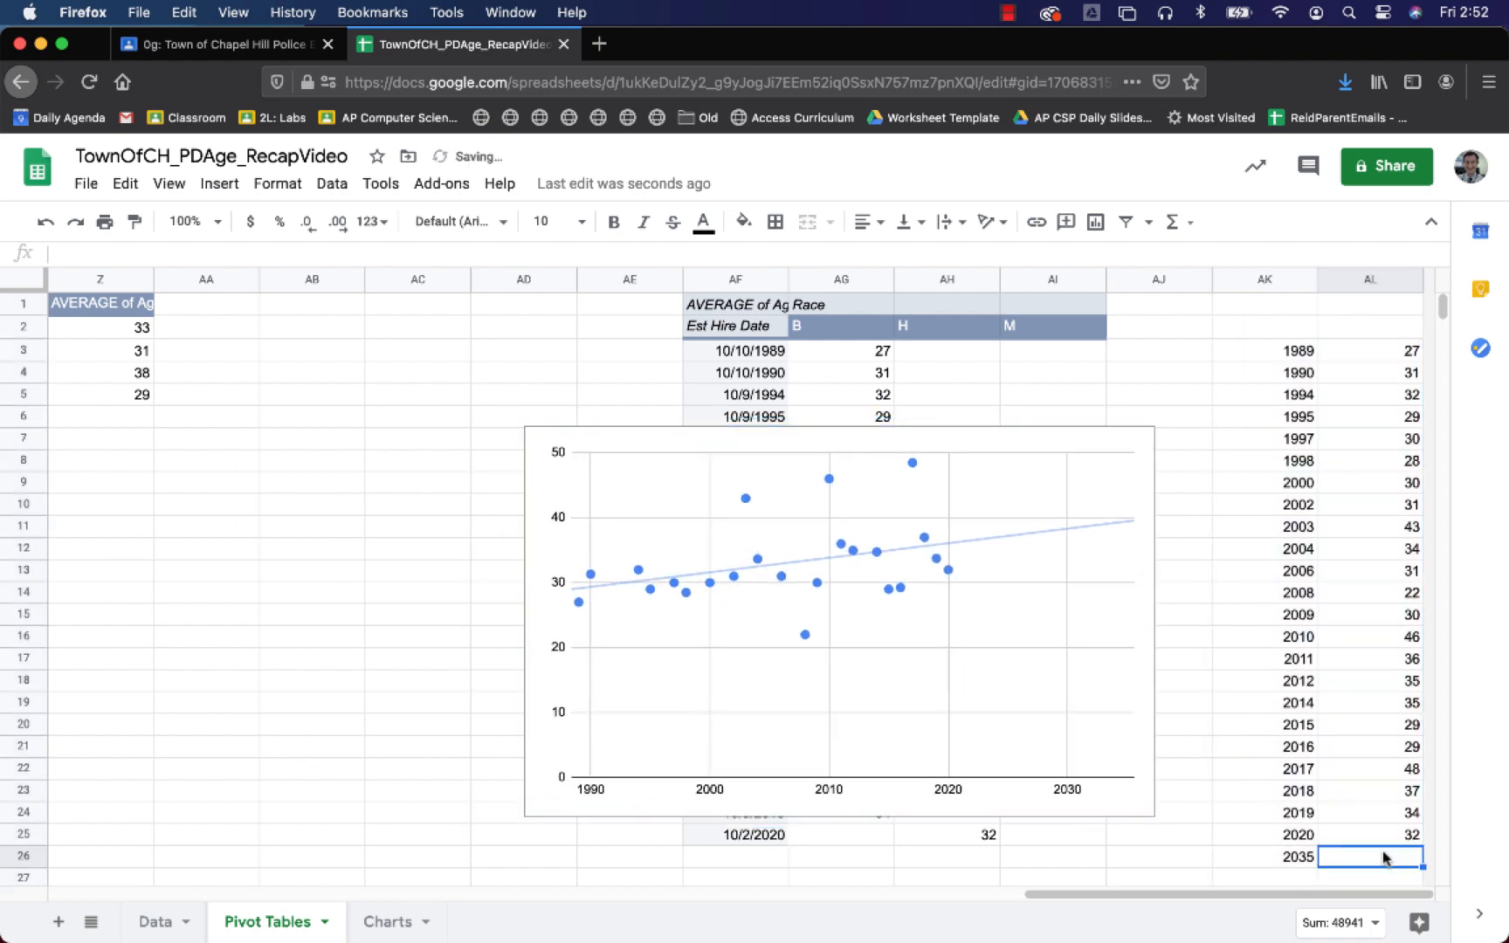
{"action": "type", "text": "="}
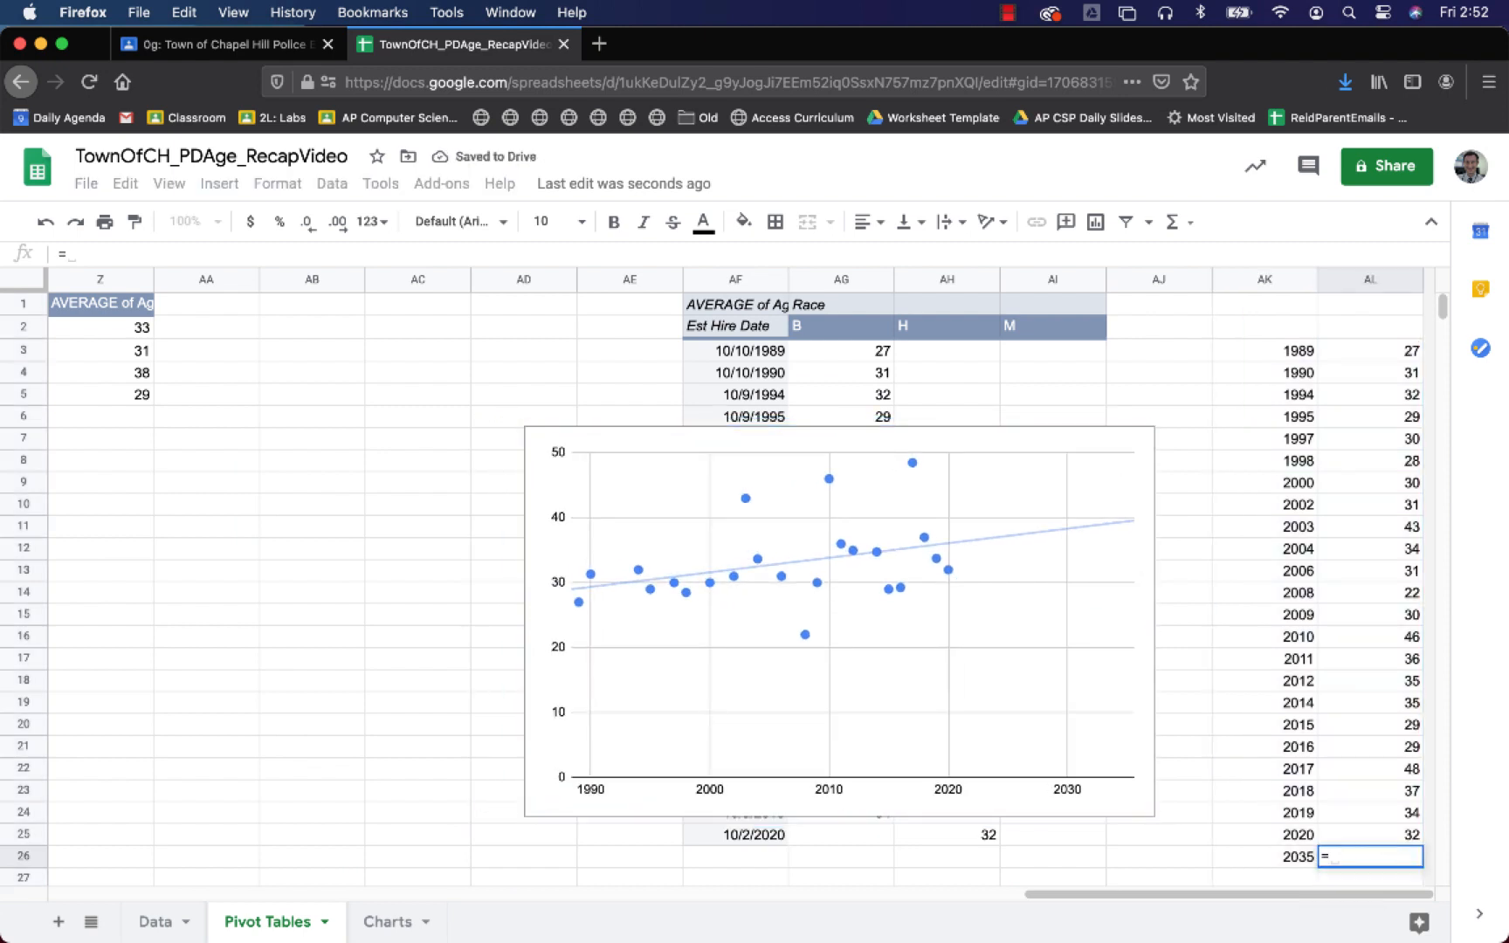
{"action": "type", "text": "fore"}
{"action": "key", "text": "Tab"}
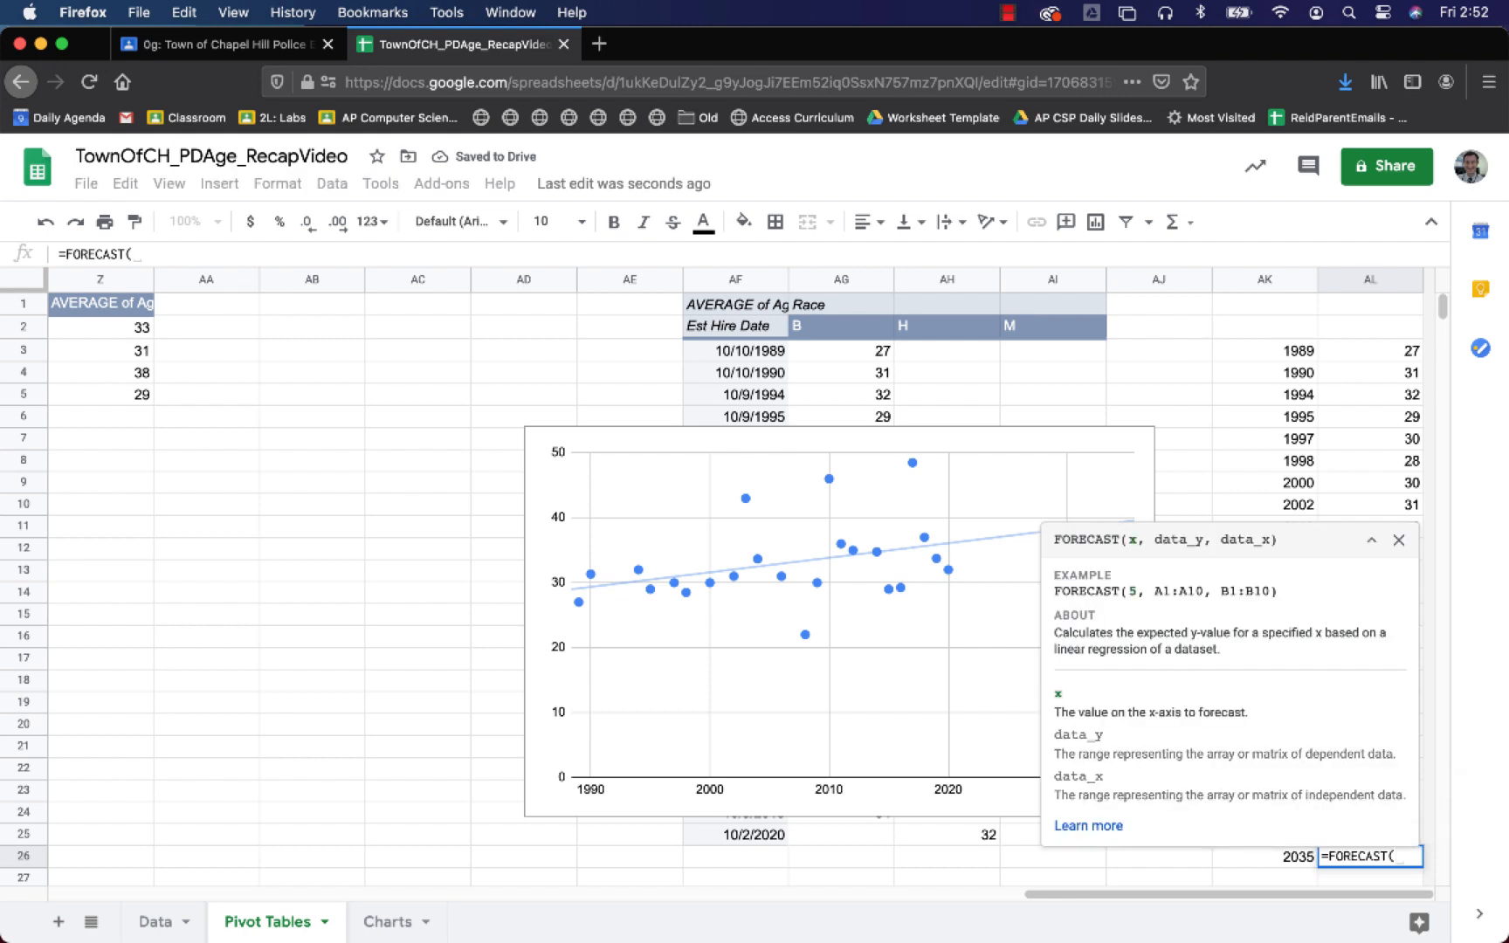
{"action": "key", "text": "Left"}
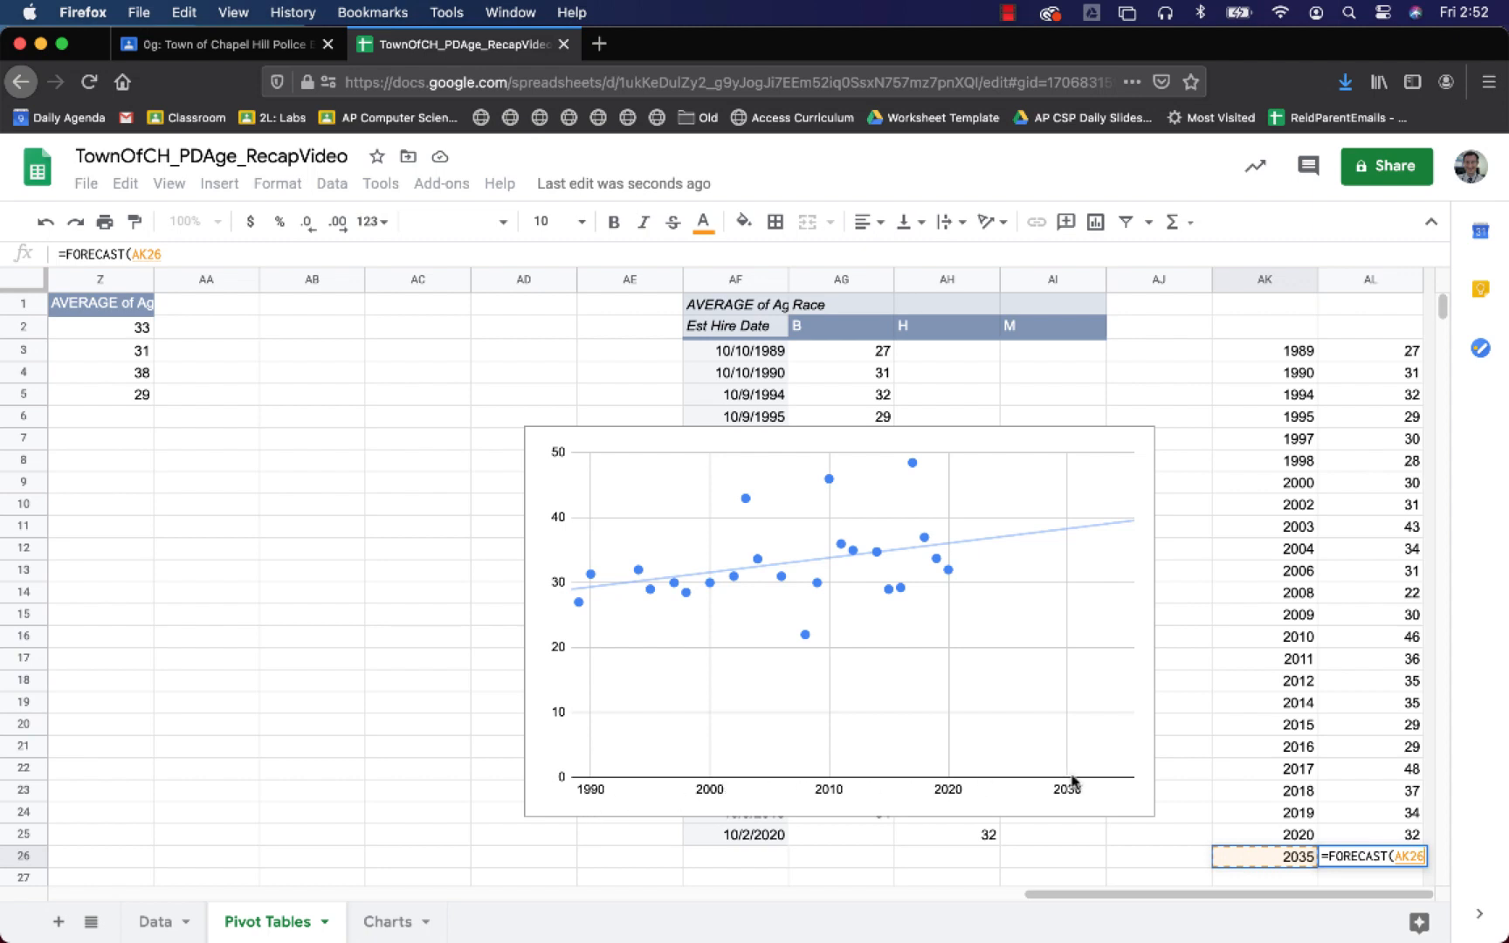
{"action": "type", "text": ","}
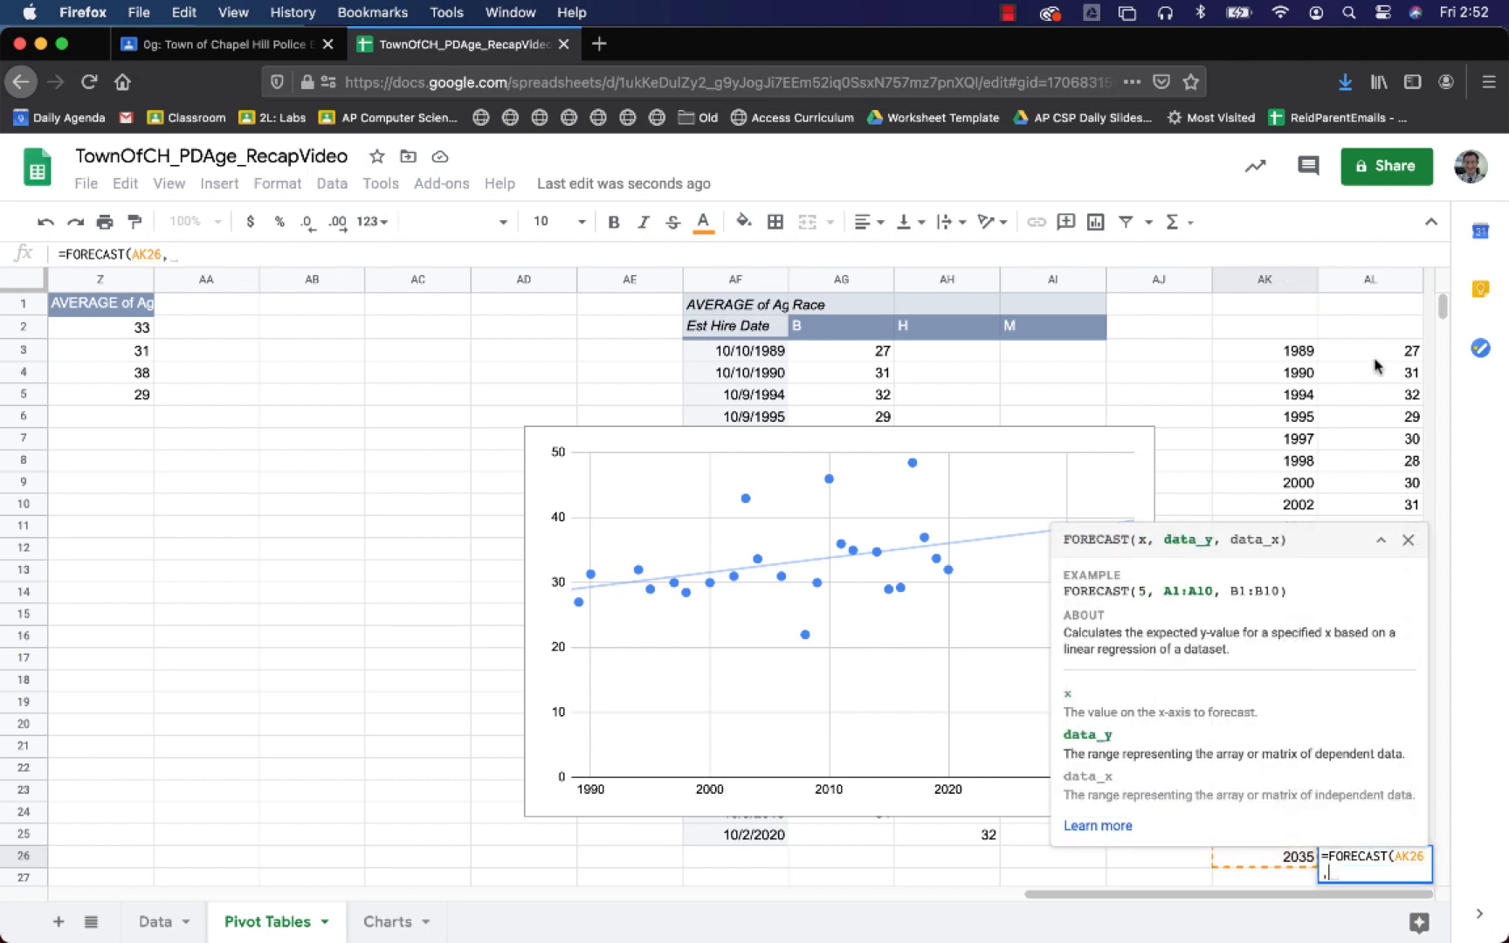
{"action": "left_click_drag", "start_coordinate": [1376, 347], "coordinate": [1373, 840]}
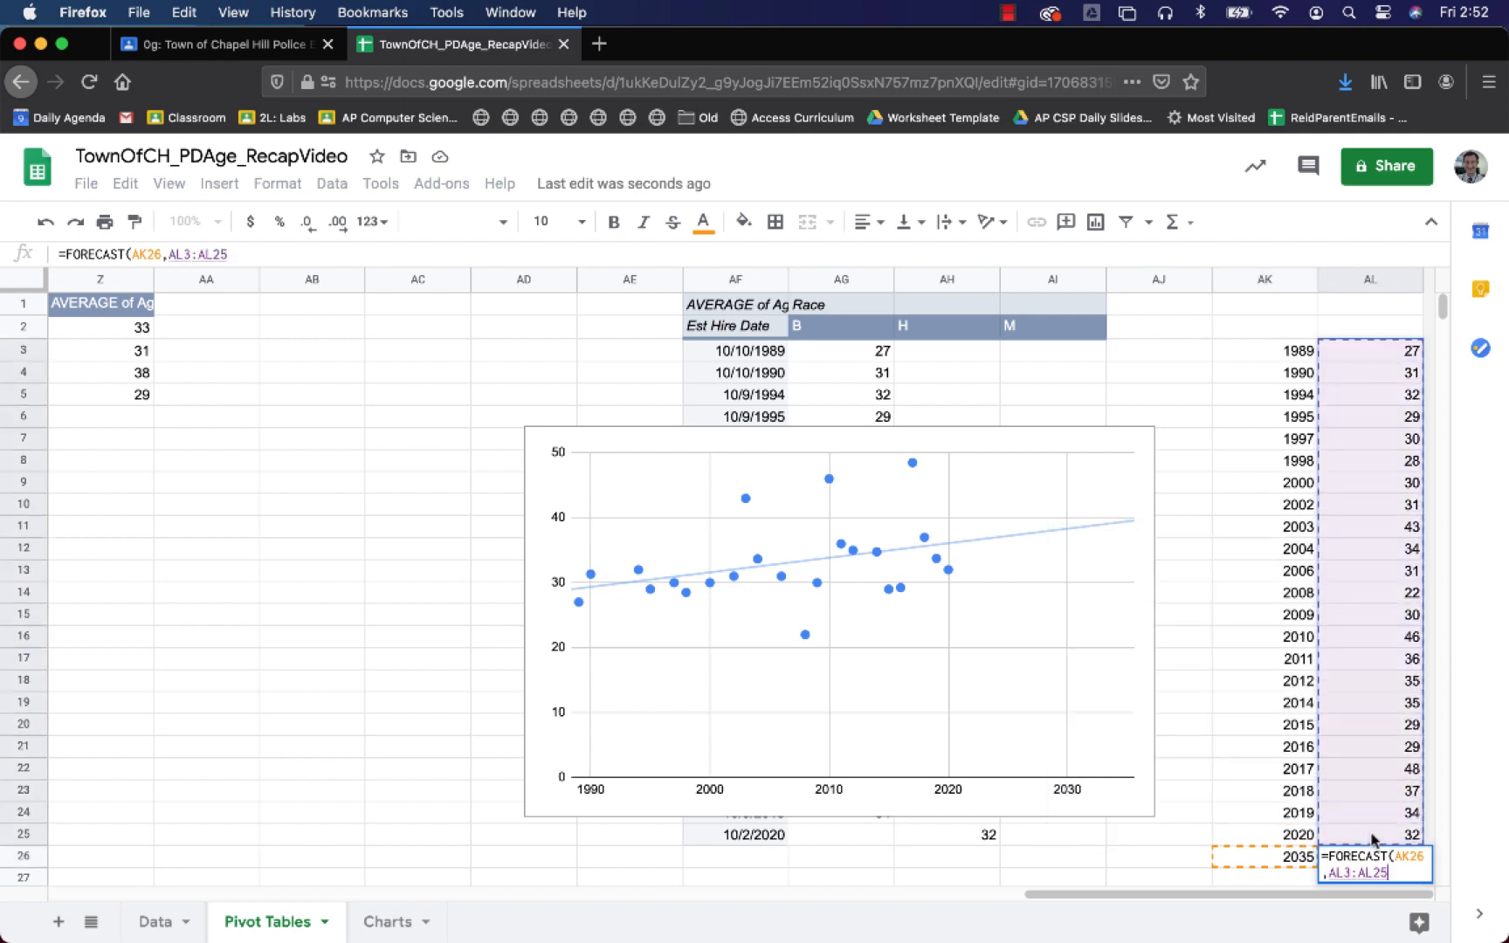
{"action": "type", "text": ","}
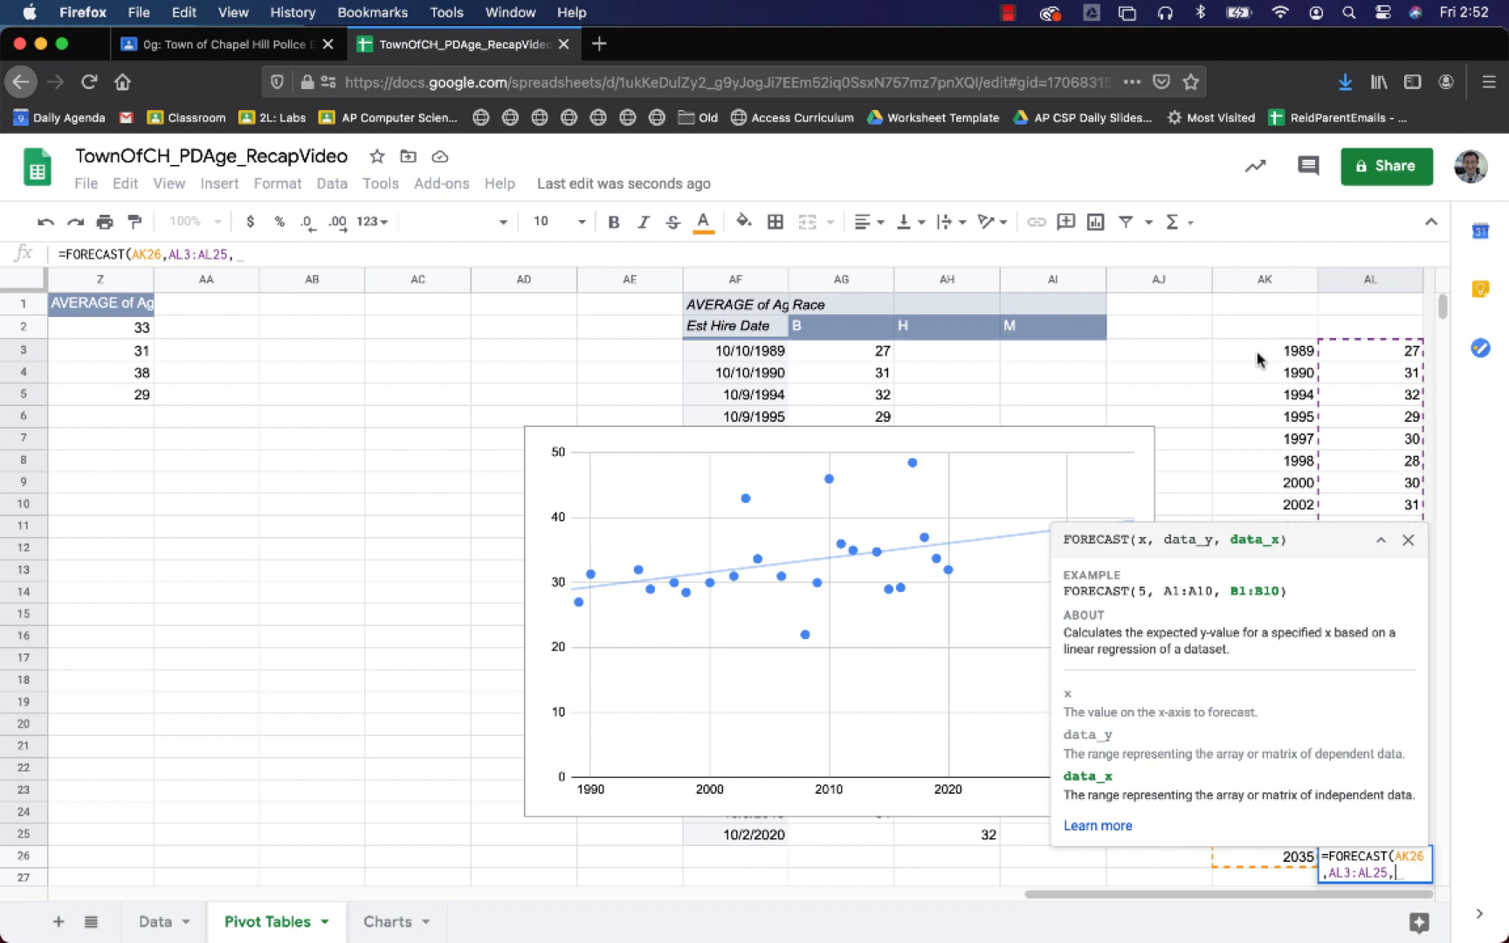
{"action": "left_click_drag", "start_coordinate": [1258, 353], "coordinate": [1266, 834]}
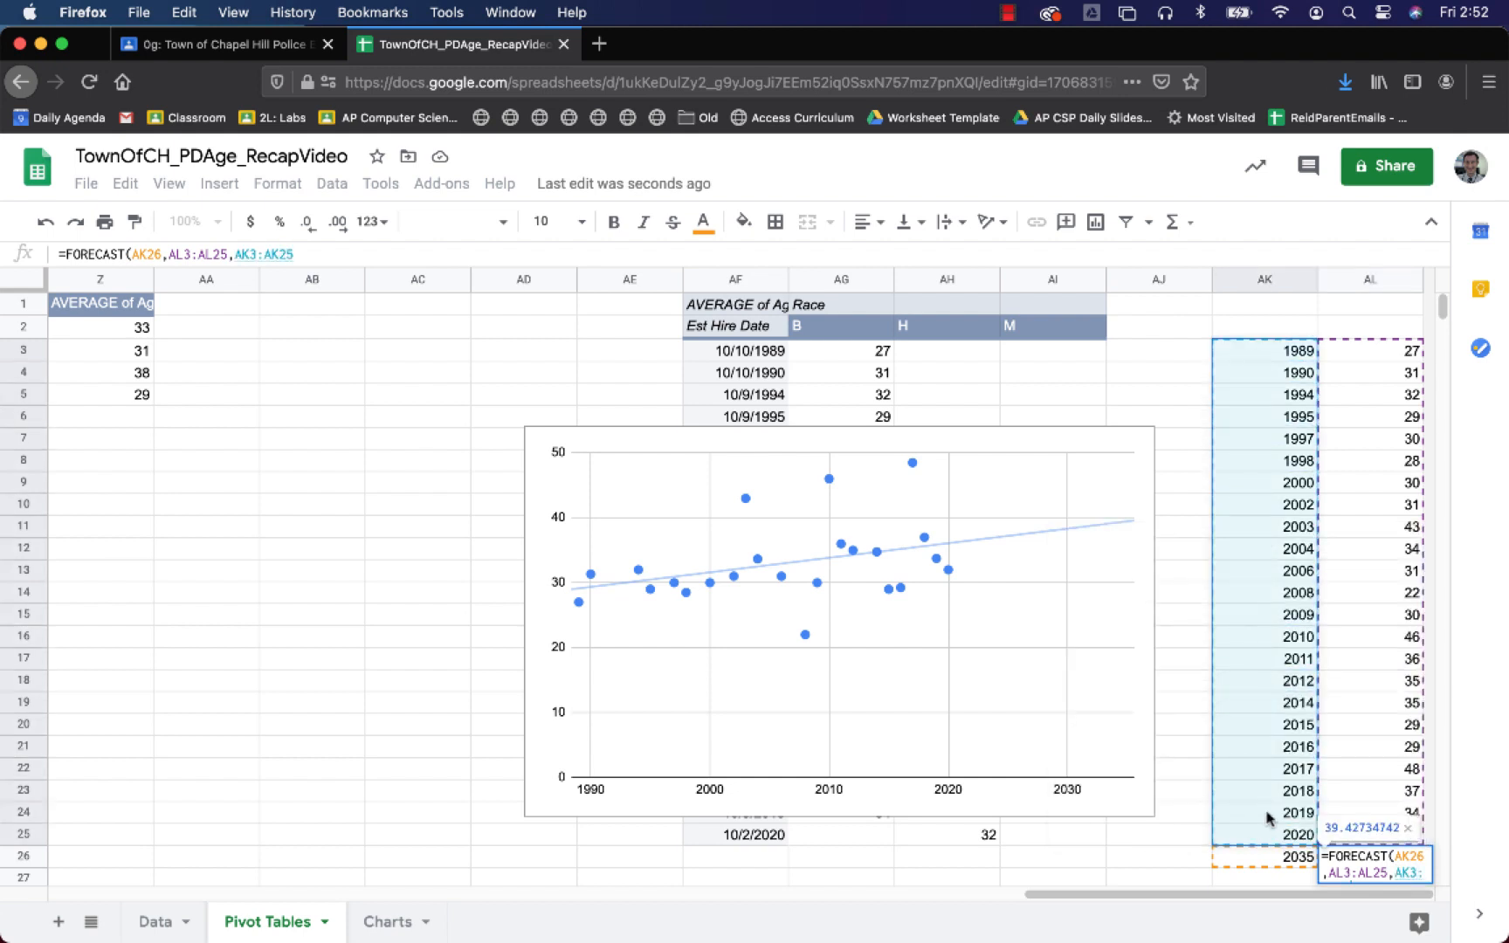
{"action": "key", "text": "Return"}
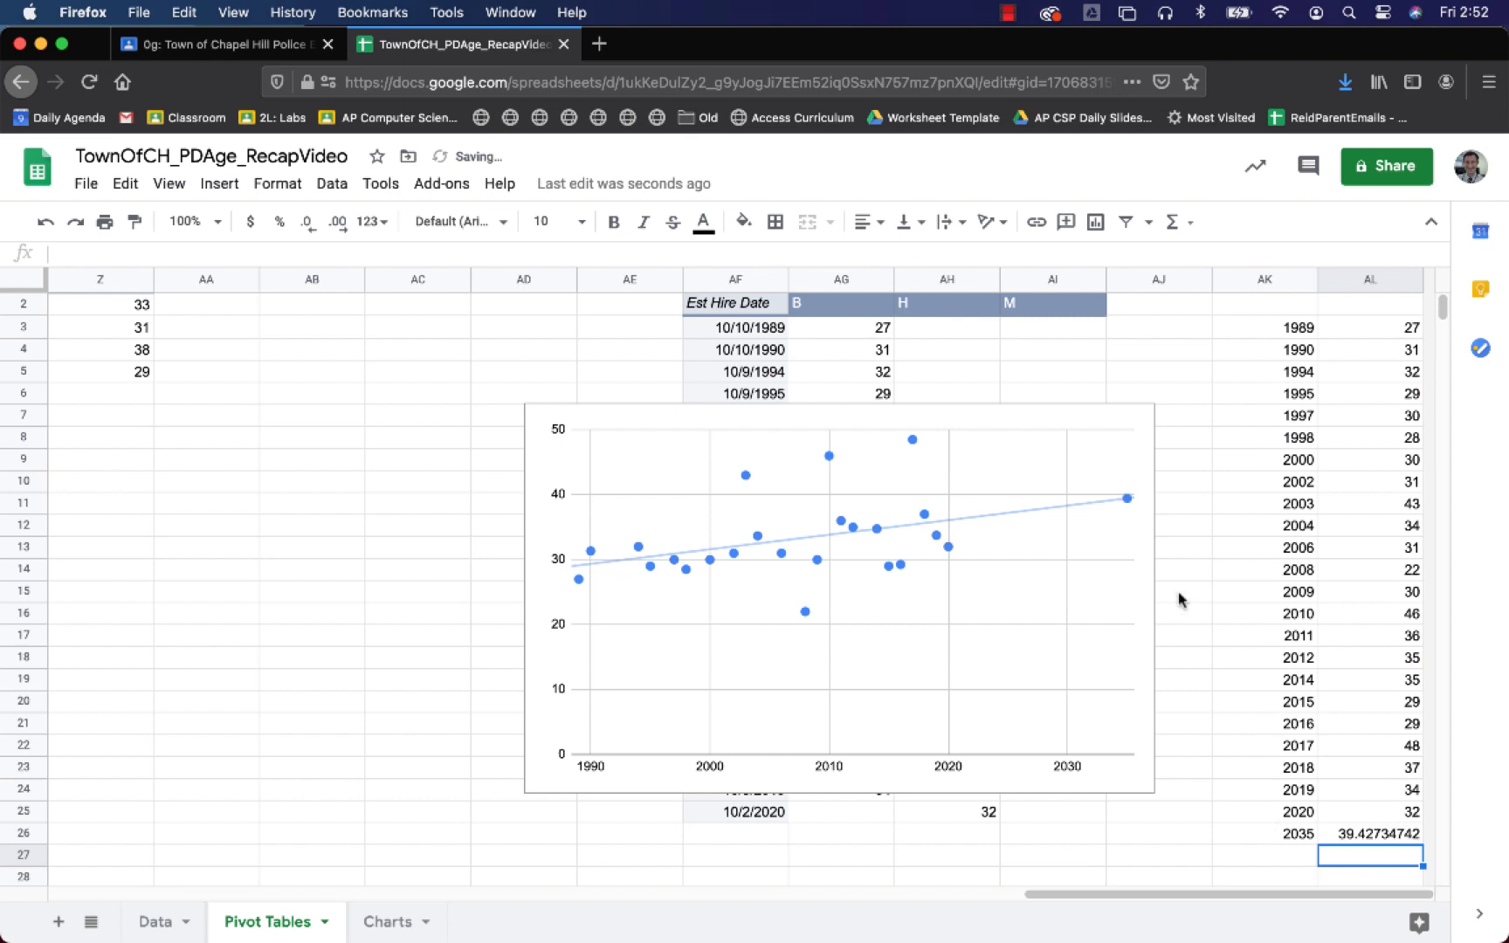
- Reduce the forecast value in AL26 to two decimal places and inspect the 2035 point on the scatter chart
{"action": "left_click", "coordinate": [1352, 837]}
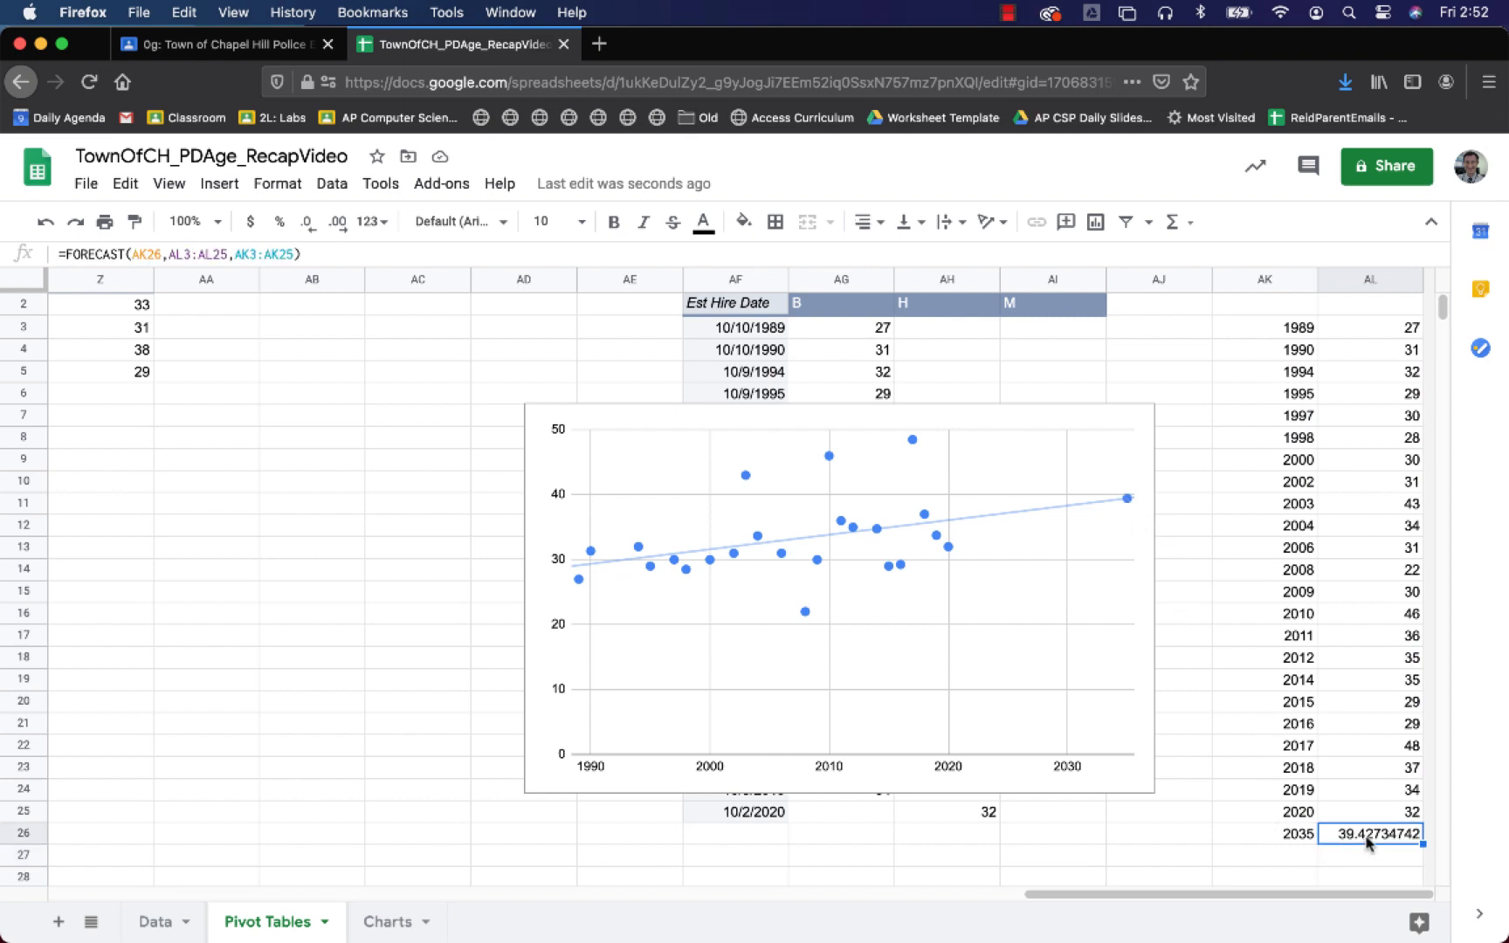
{"action": "left_click", "coordinate": [1126, 504]}
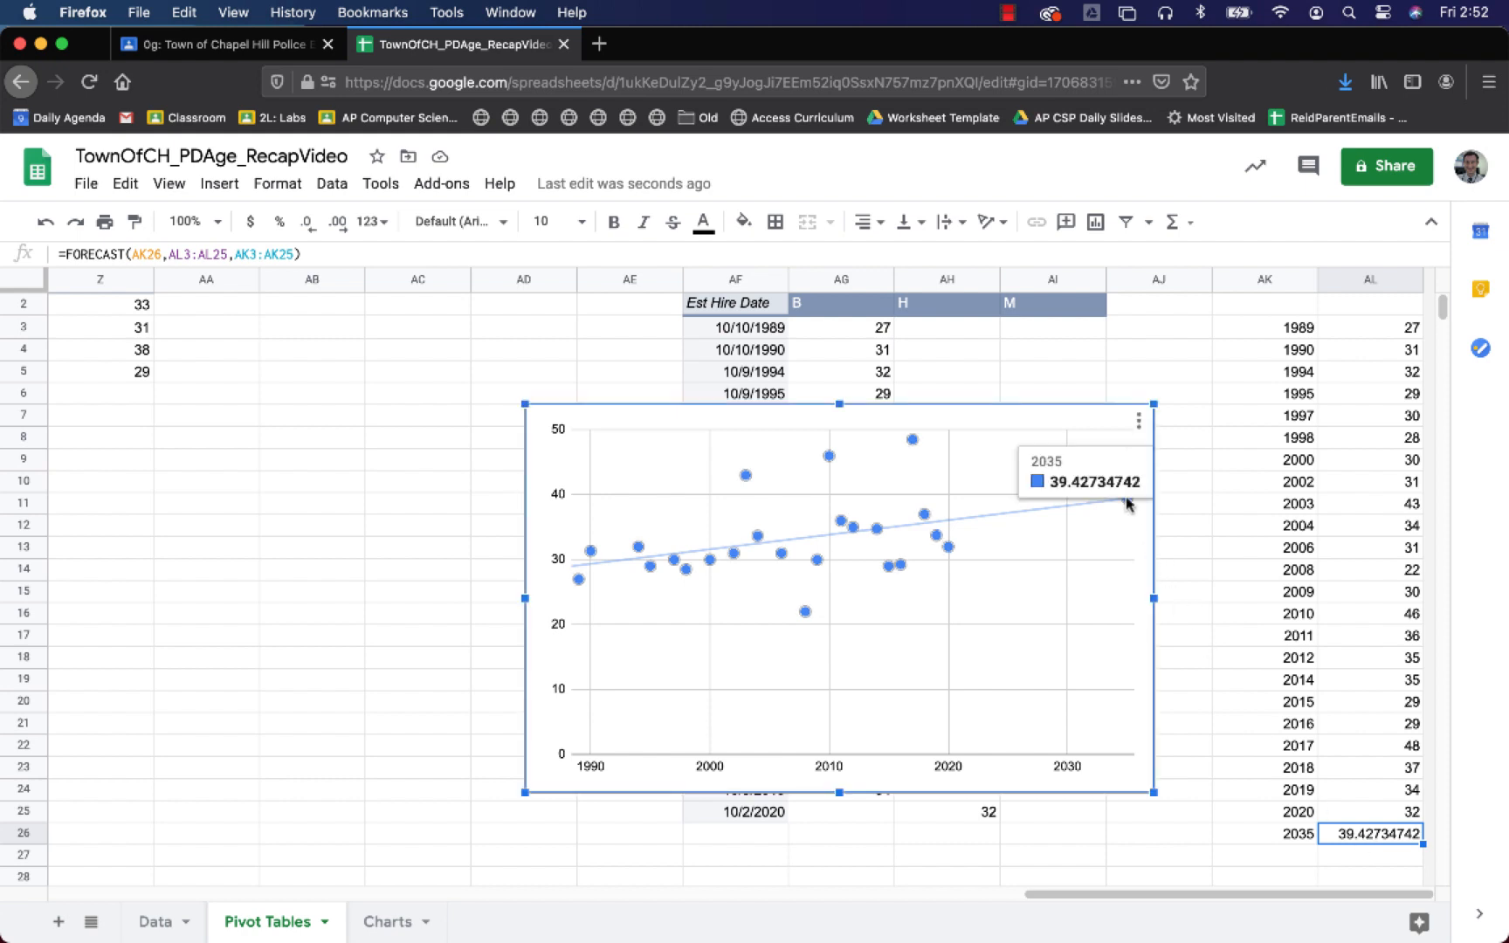
{"action": "left_click", "coordinate": [308, 225]}
{"action": "left_click", "coordinate": [308, 225]}
{"action": "left_click", "coordinate": [307, 225]}
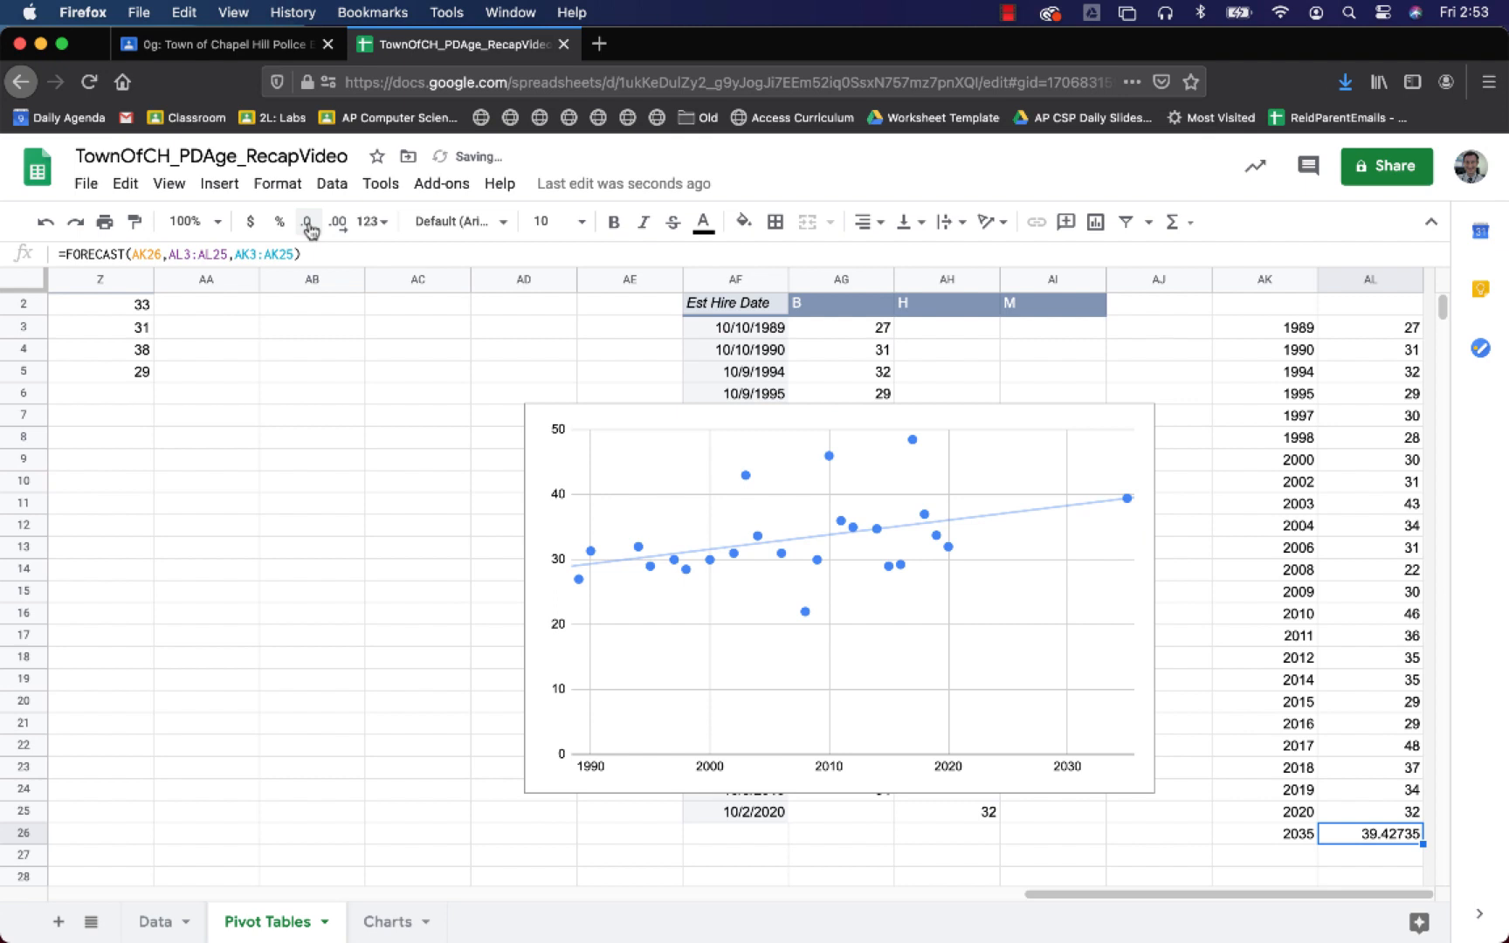
{"action": "left_click", "coordinate": [307, 226]}
{"action": "left_click", "coordinate": [307, 226]}
{"action": "left_click", "coordinate": [307, 225]}
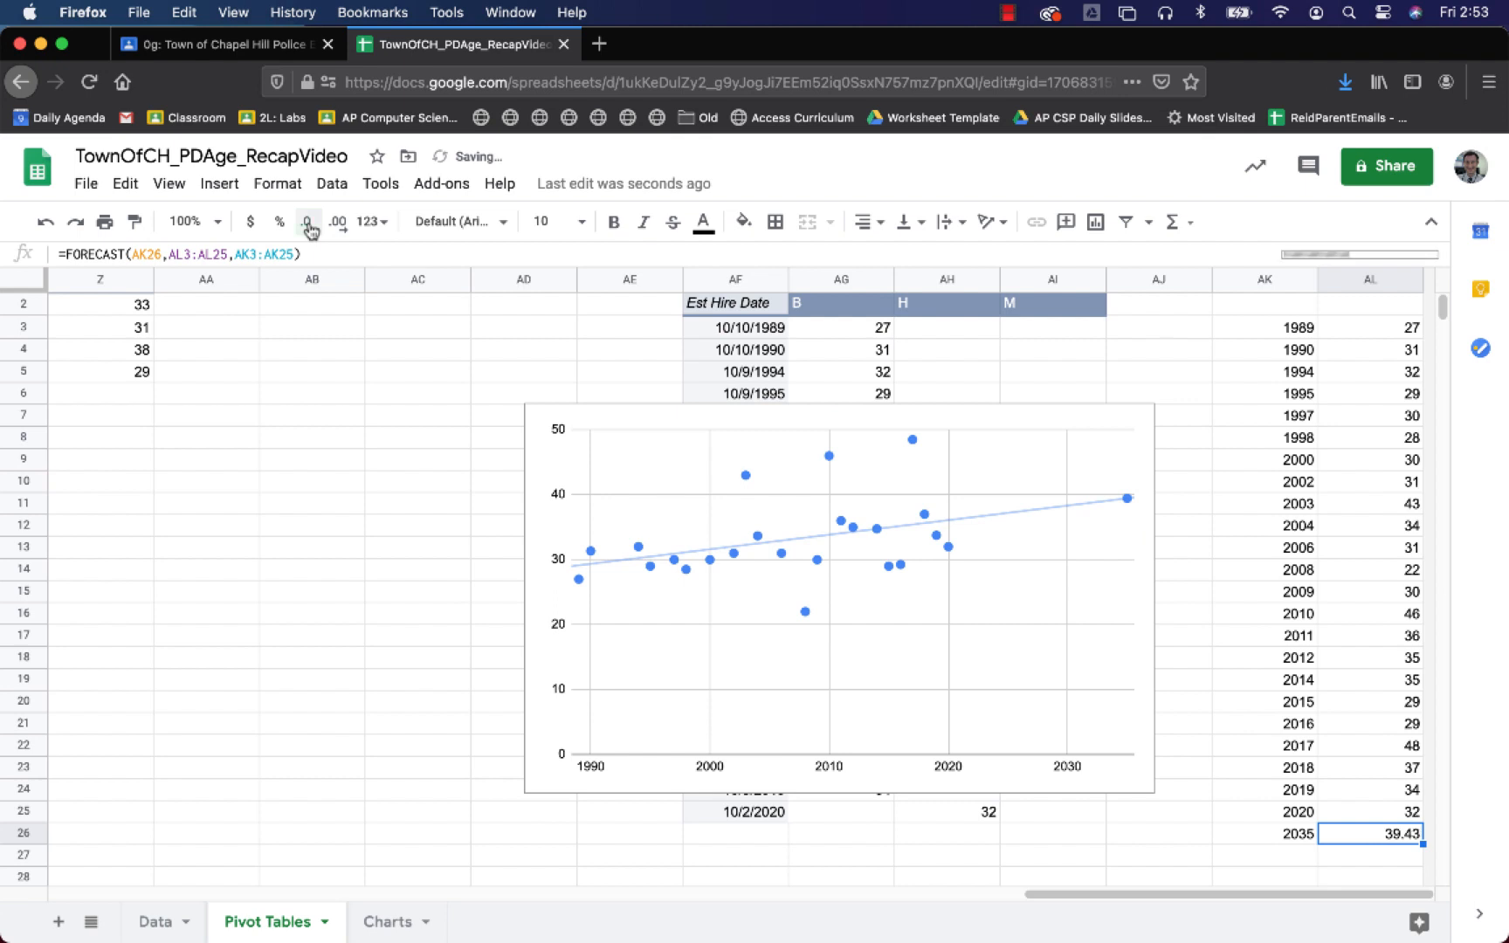
{"action": "left_click", "coordinate": [1124, 501]}
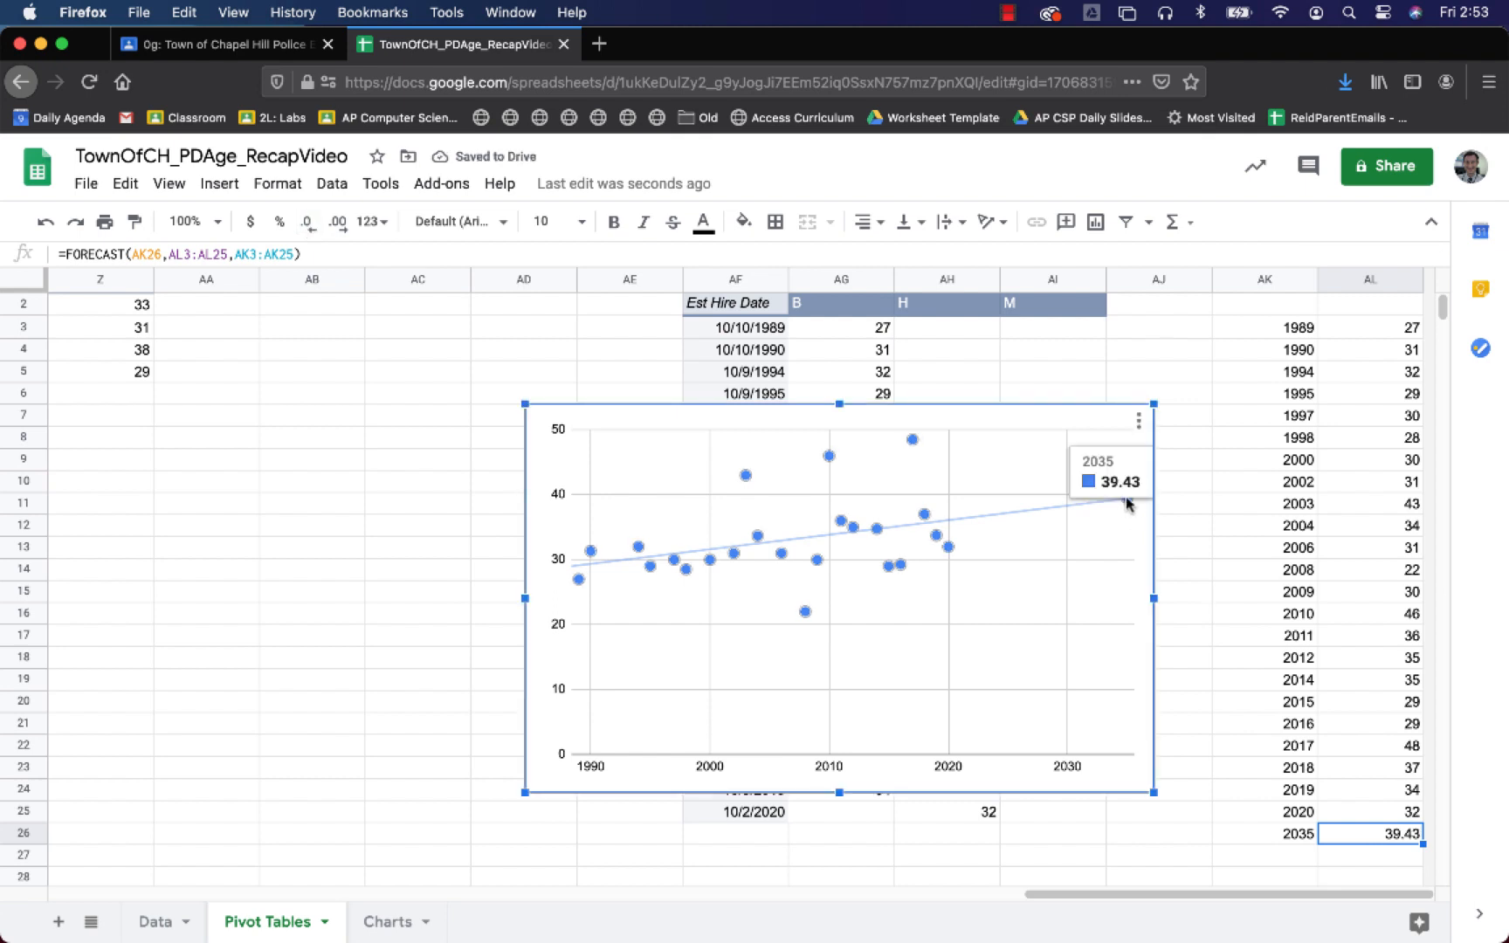
- Add individual formatting for the Series 1: 2035 data point in the scatter chart and color it red
{"action": "double_click", "coordinate": [1140, 566]}
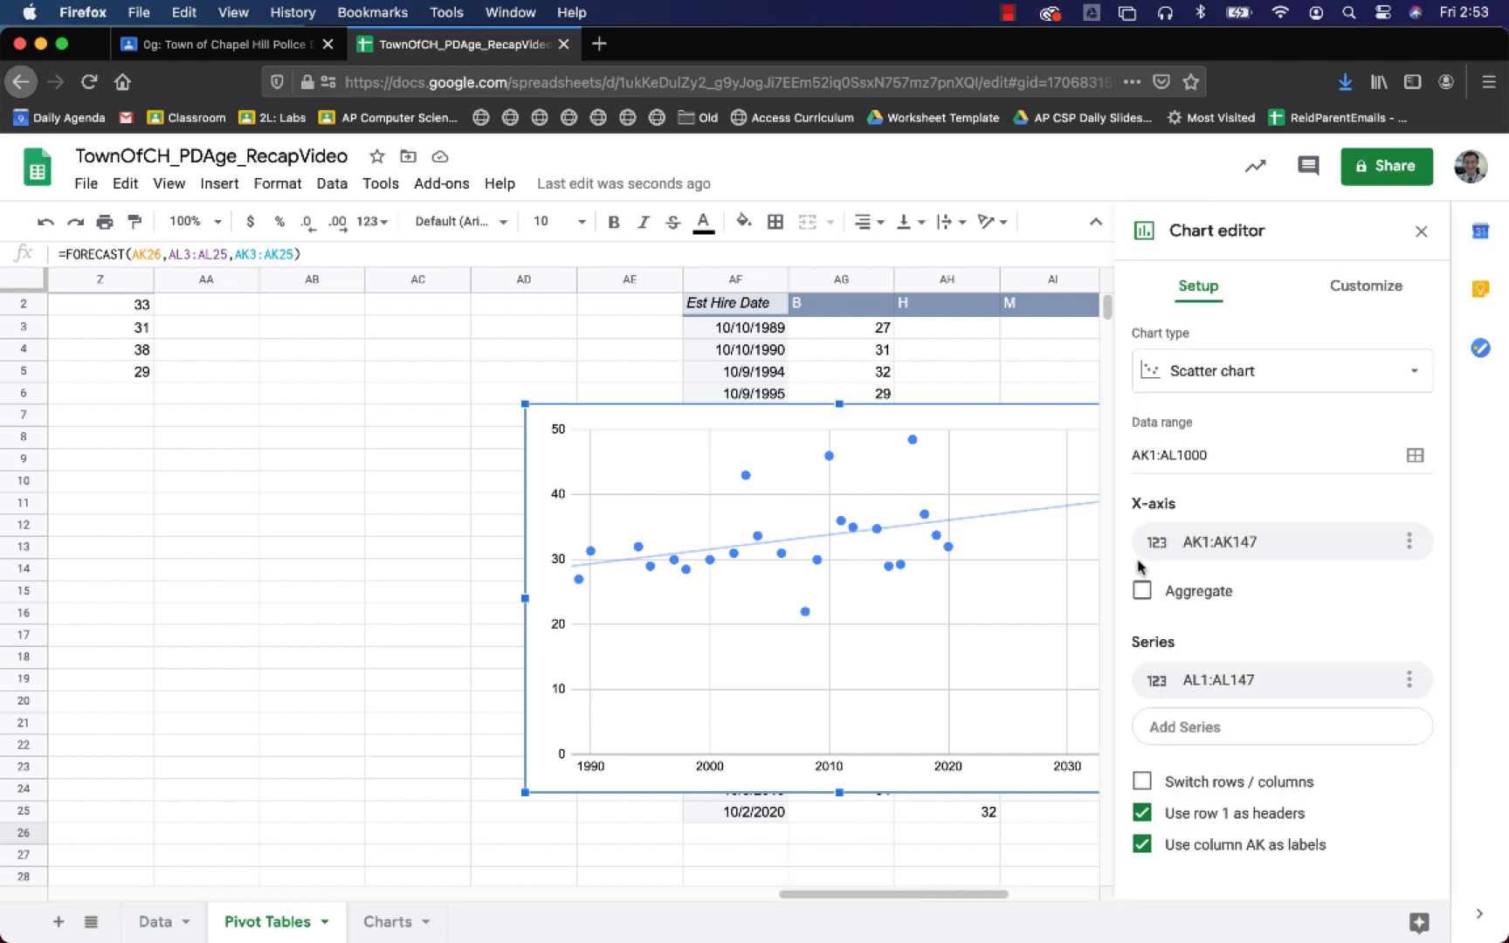
{"action": "left_click", "coordinate": [1346, 294]}
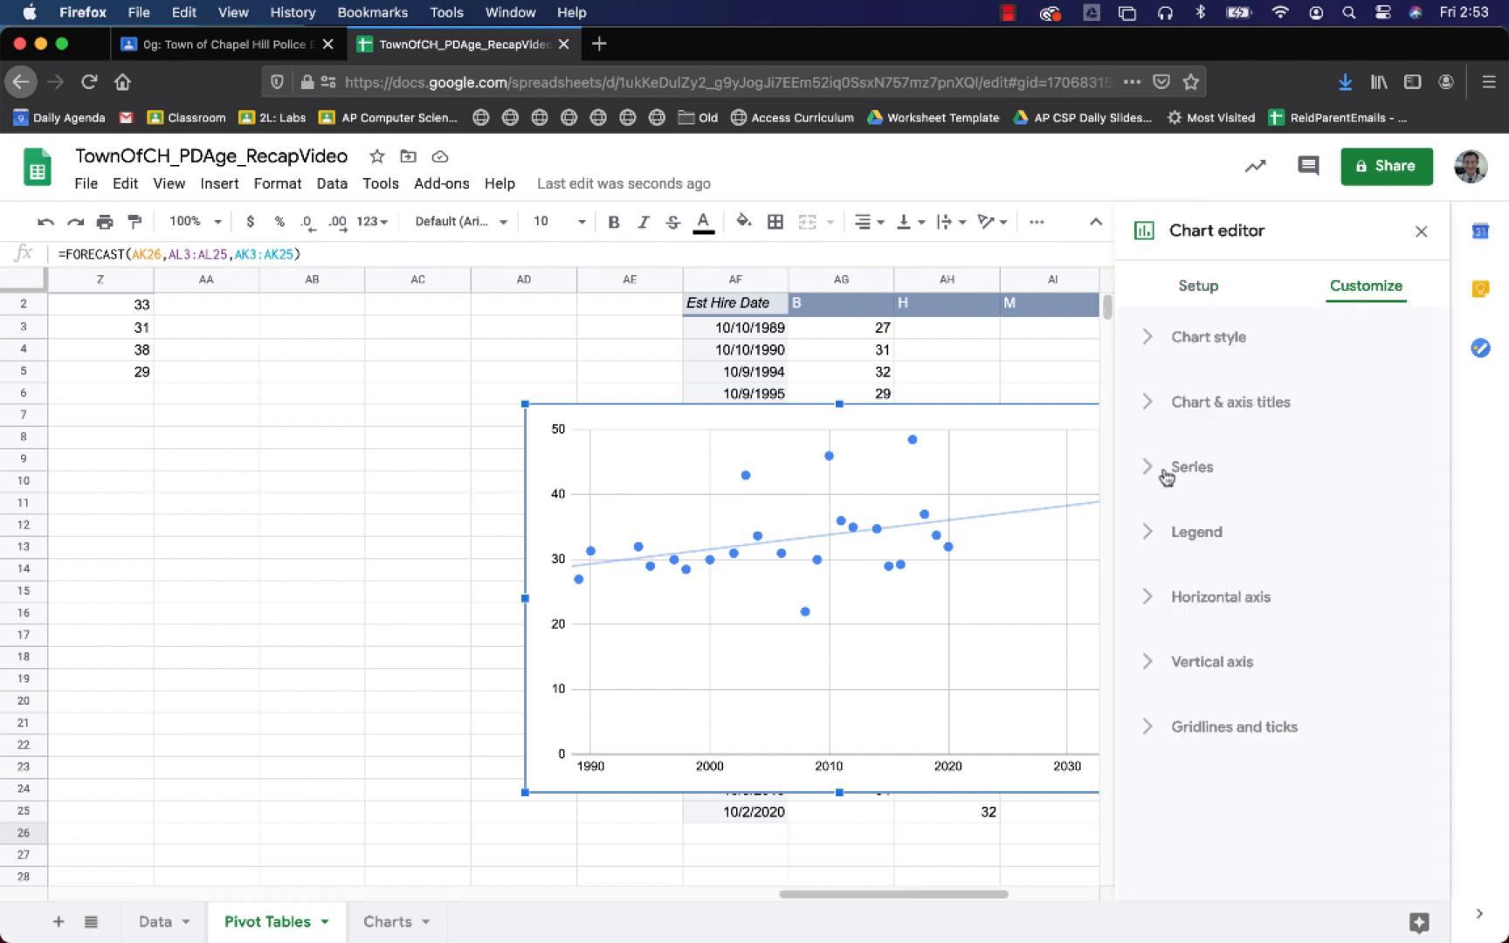
{"action": "left_click", "coordinate": [1175, 467]}
{"action": "scroll", "coordinate": [1266, 594], "scroll_direction": "down", "scroll_amount": 5}
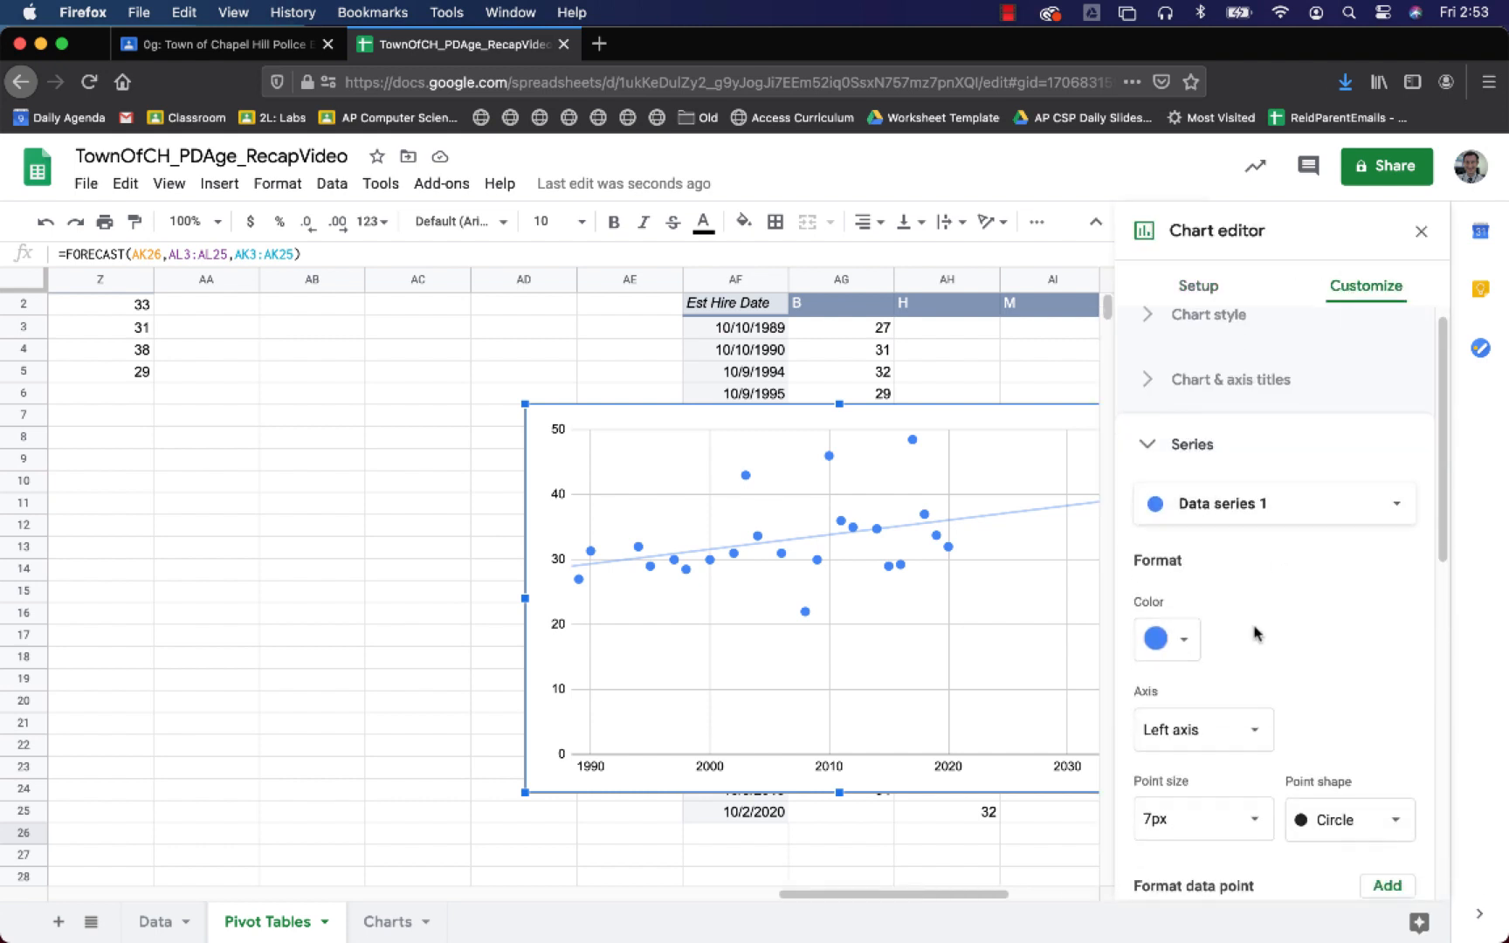
{"action": "left_click", "coordinate": [1388, 509]}
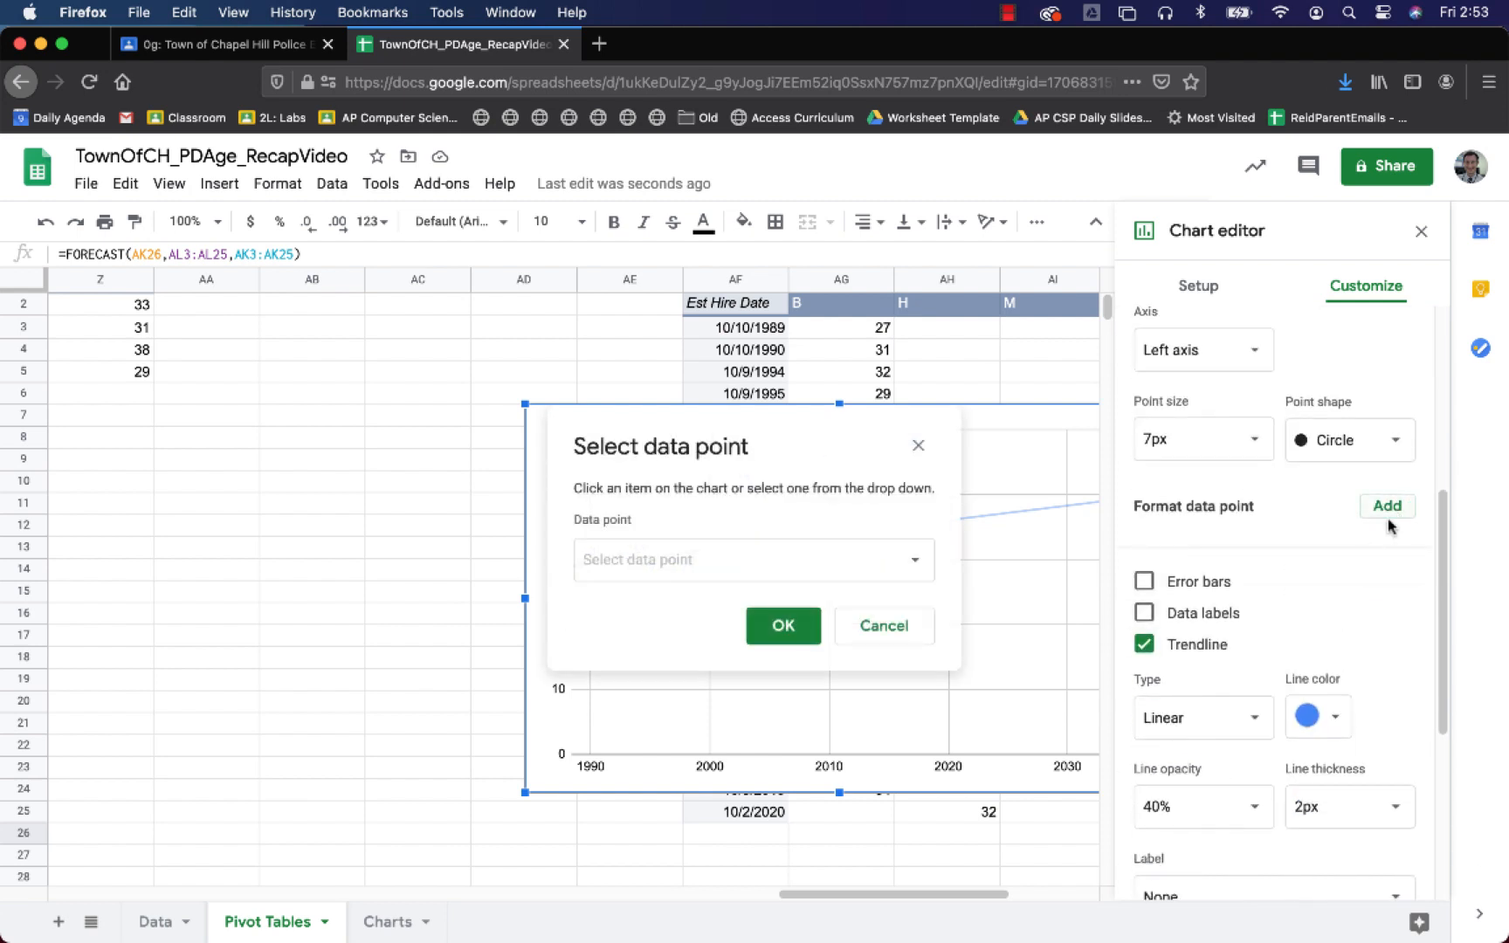
{"action": "left_click", "coordinate": [886, 578]}
{"action": "scroll", "coordinate": [759, 801], "scroll_direction": "down", "scroll_amount": 5}
{"action": "scroll", "coordinate": [742, 864], "scroll_direction": "down", "scroll_amount": 2}
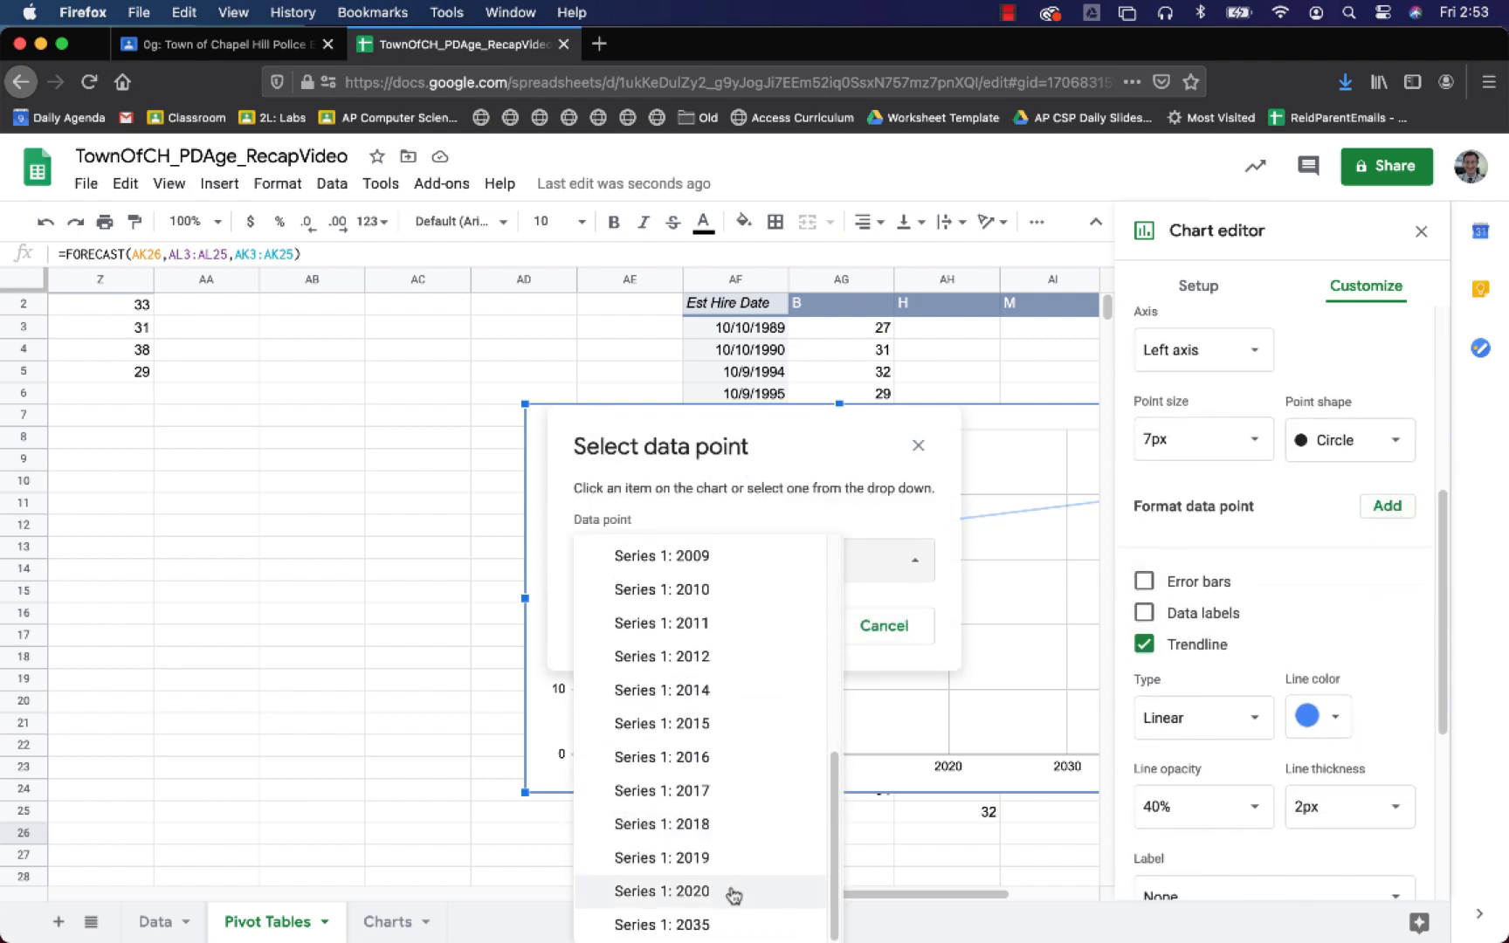
{"action": "left_click", "coordinate": [720, 921]}
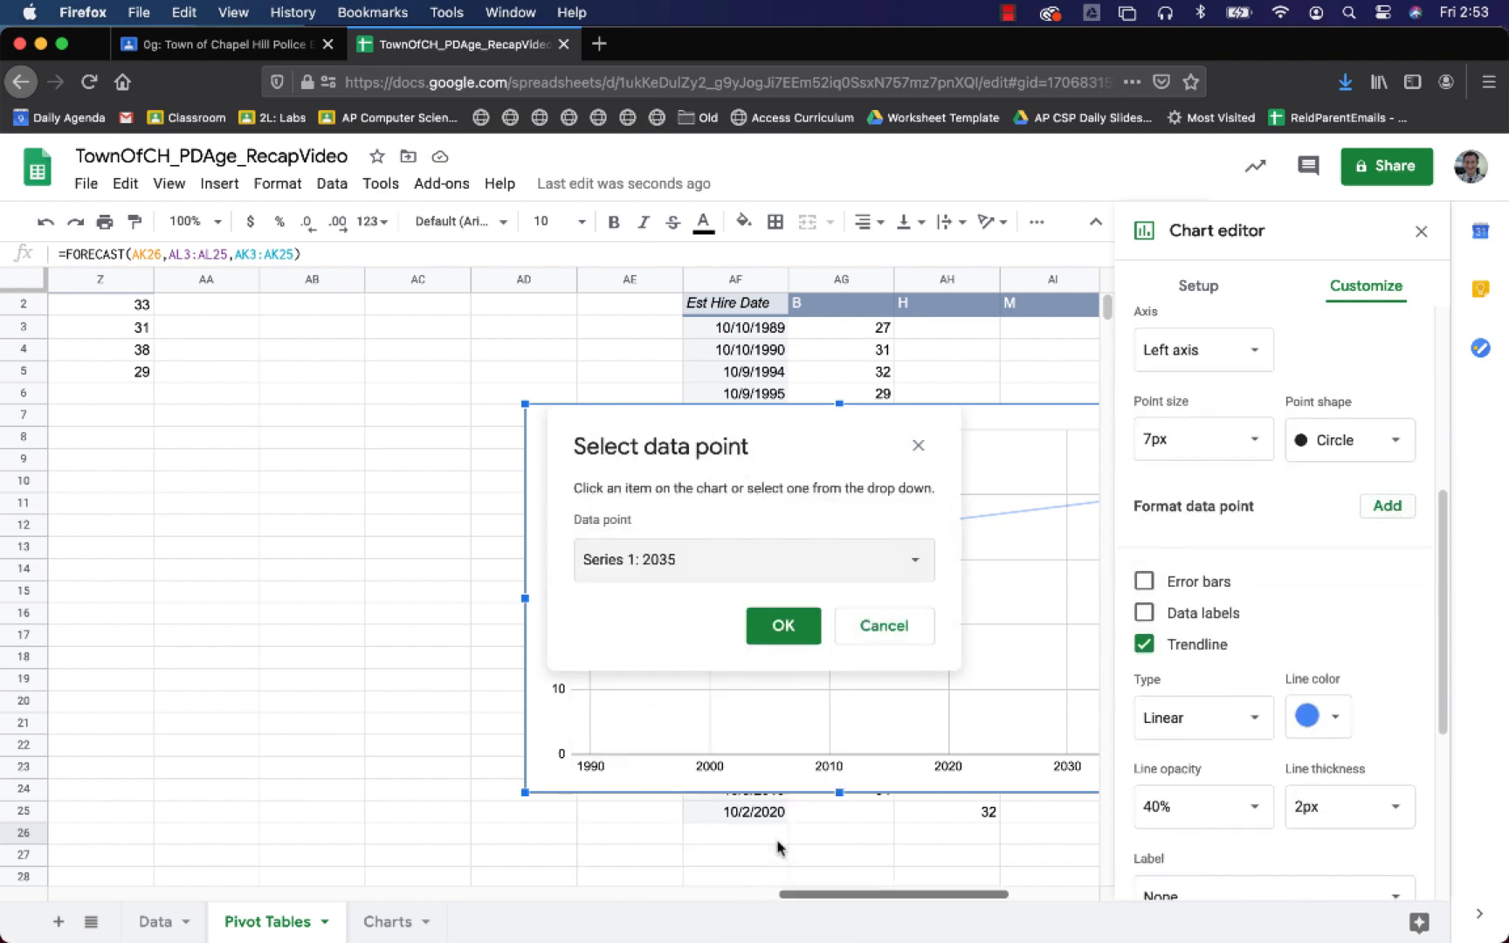
{"action": "left_click", "coordinate": [792, 641]}
{"action": "left_click", "coordinate": [1371, 622]}
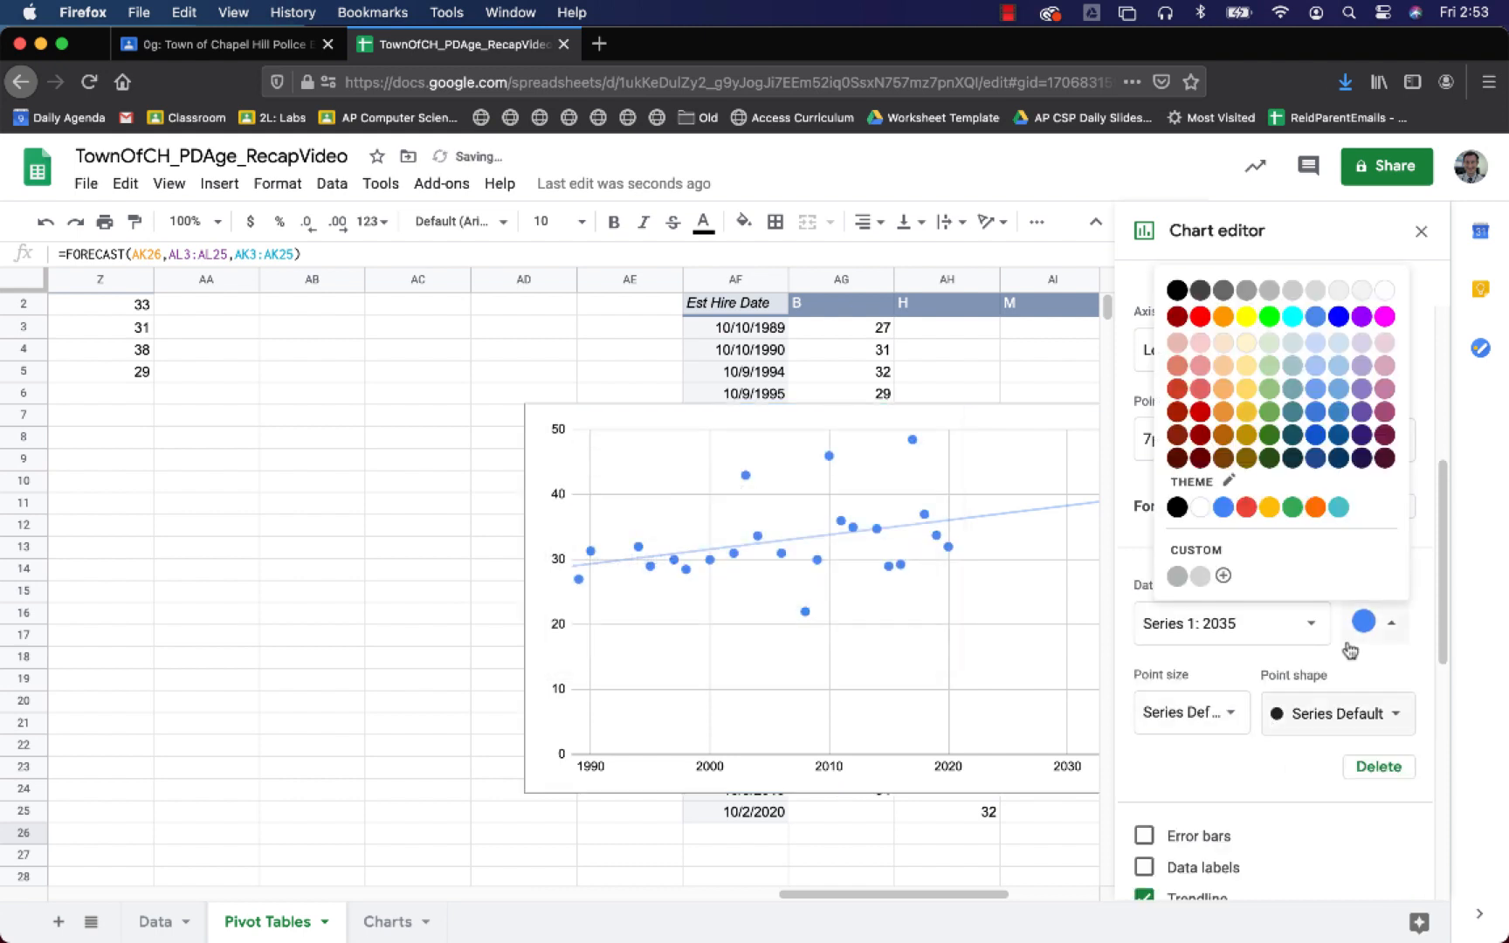
{"action": "left_click", "coordinate": [1246, 507]}
{"action": "scroll", "coordinate": [963, 559], "scroll_direction": "right", "scroll_amount": 1}
{"action": "scroll", "coordinate": [961, 558], "scroll_direction": "right", "scroll_amount": 1}
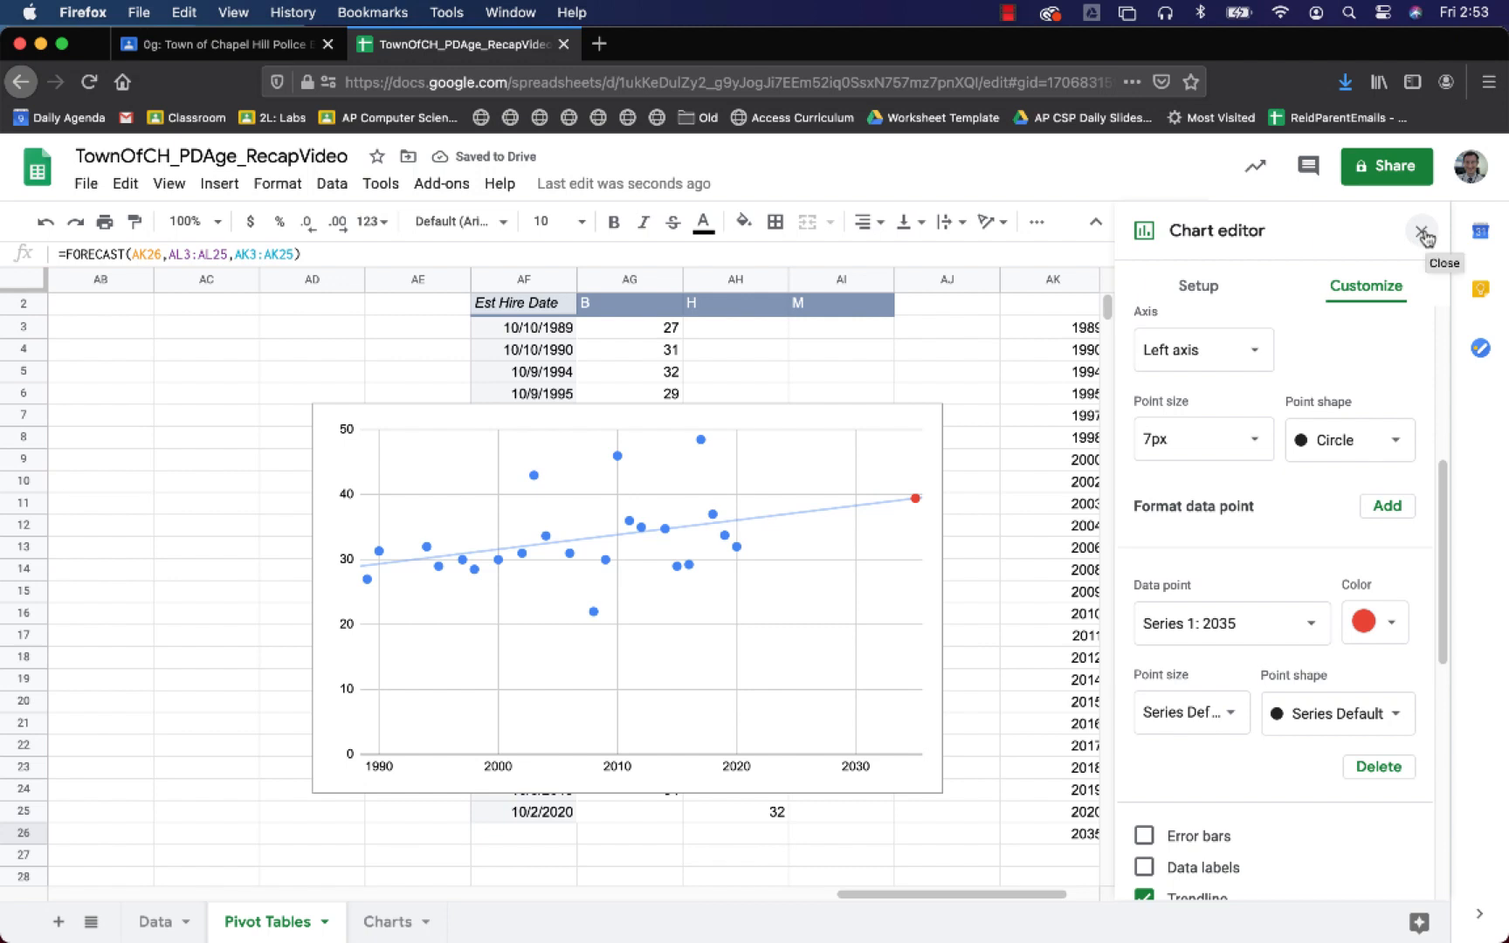
- Set the linear trendline's color to red and its line opacity to 10%
{"action": "scroll", "coordinate": [1183, 882], "scroll_direction": "down", "scroll_amount": 3}
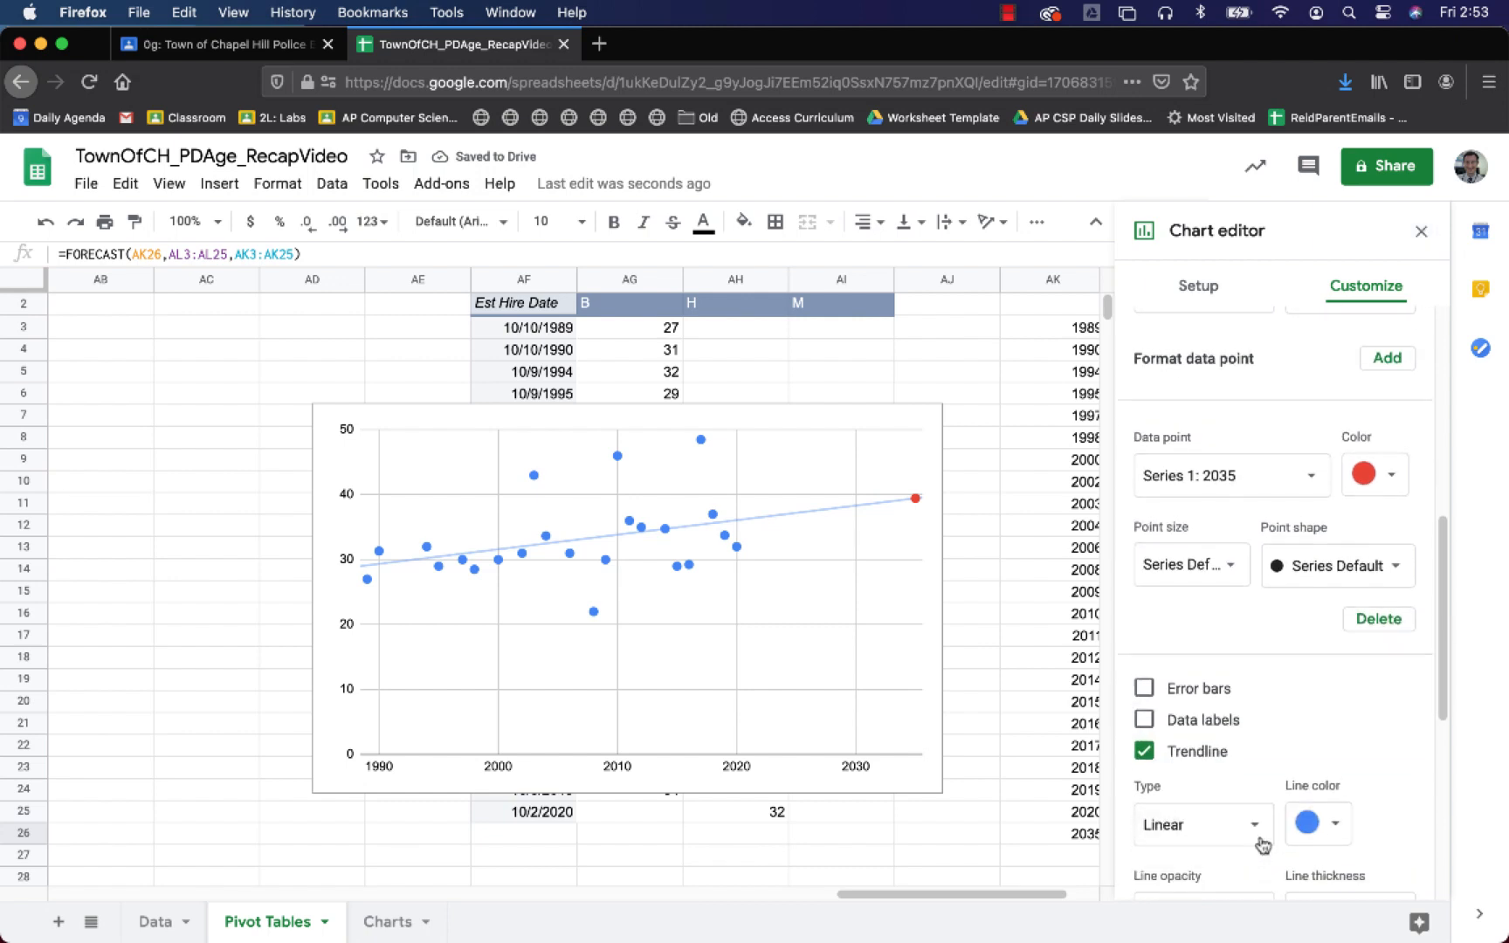
{"action": "left_click", "coordinate": [1310, 821]}
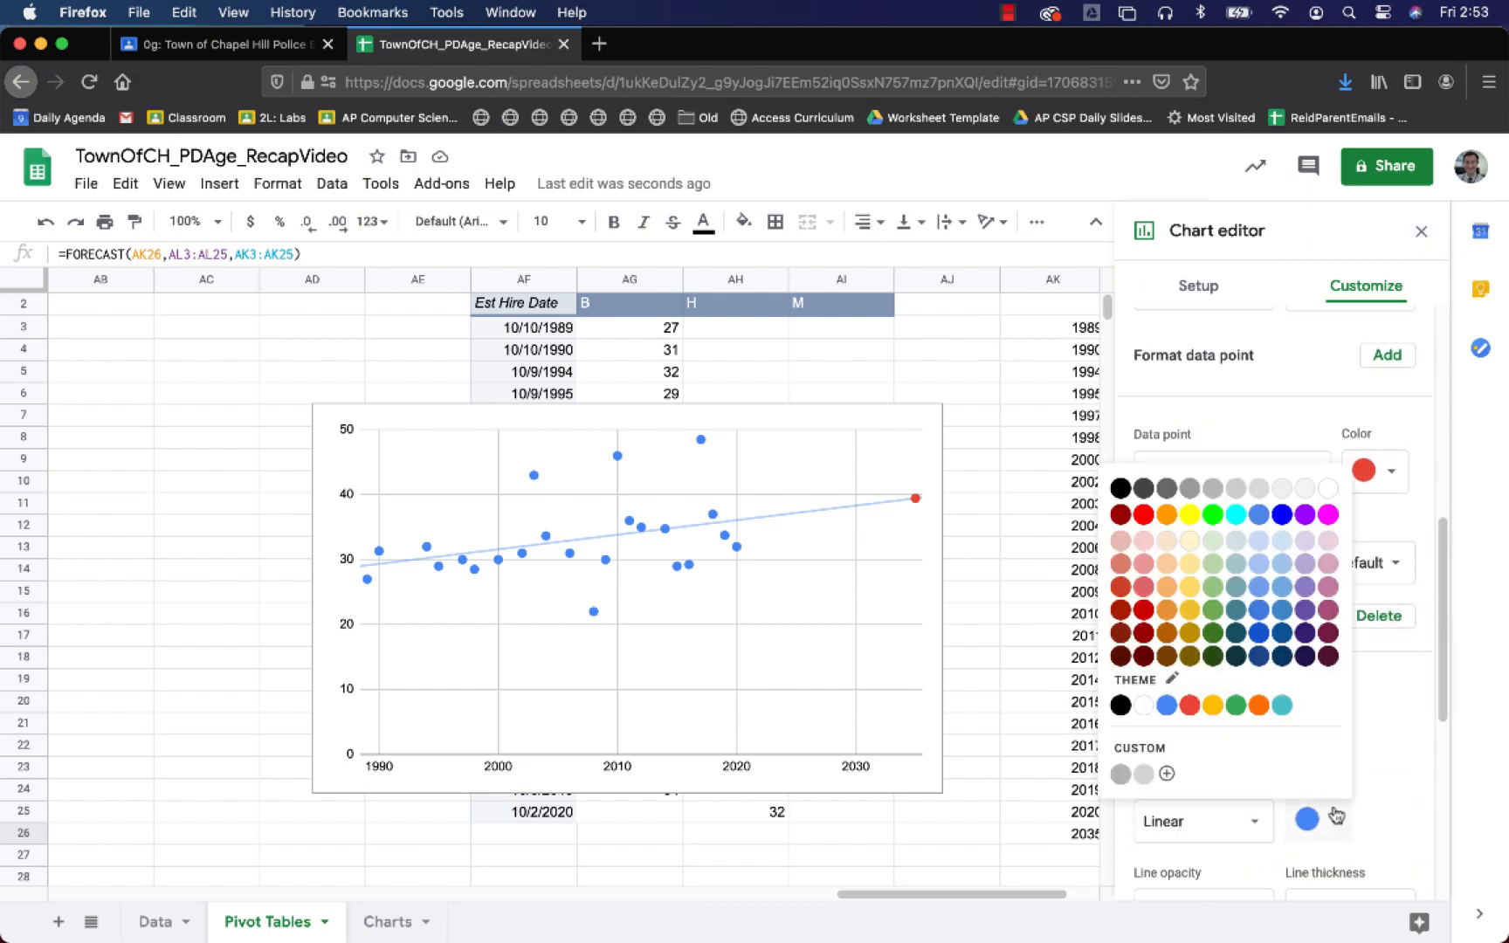
{"action": "left_click", "coordinate": [1191, 706]}
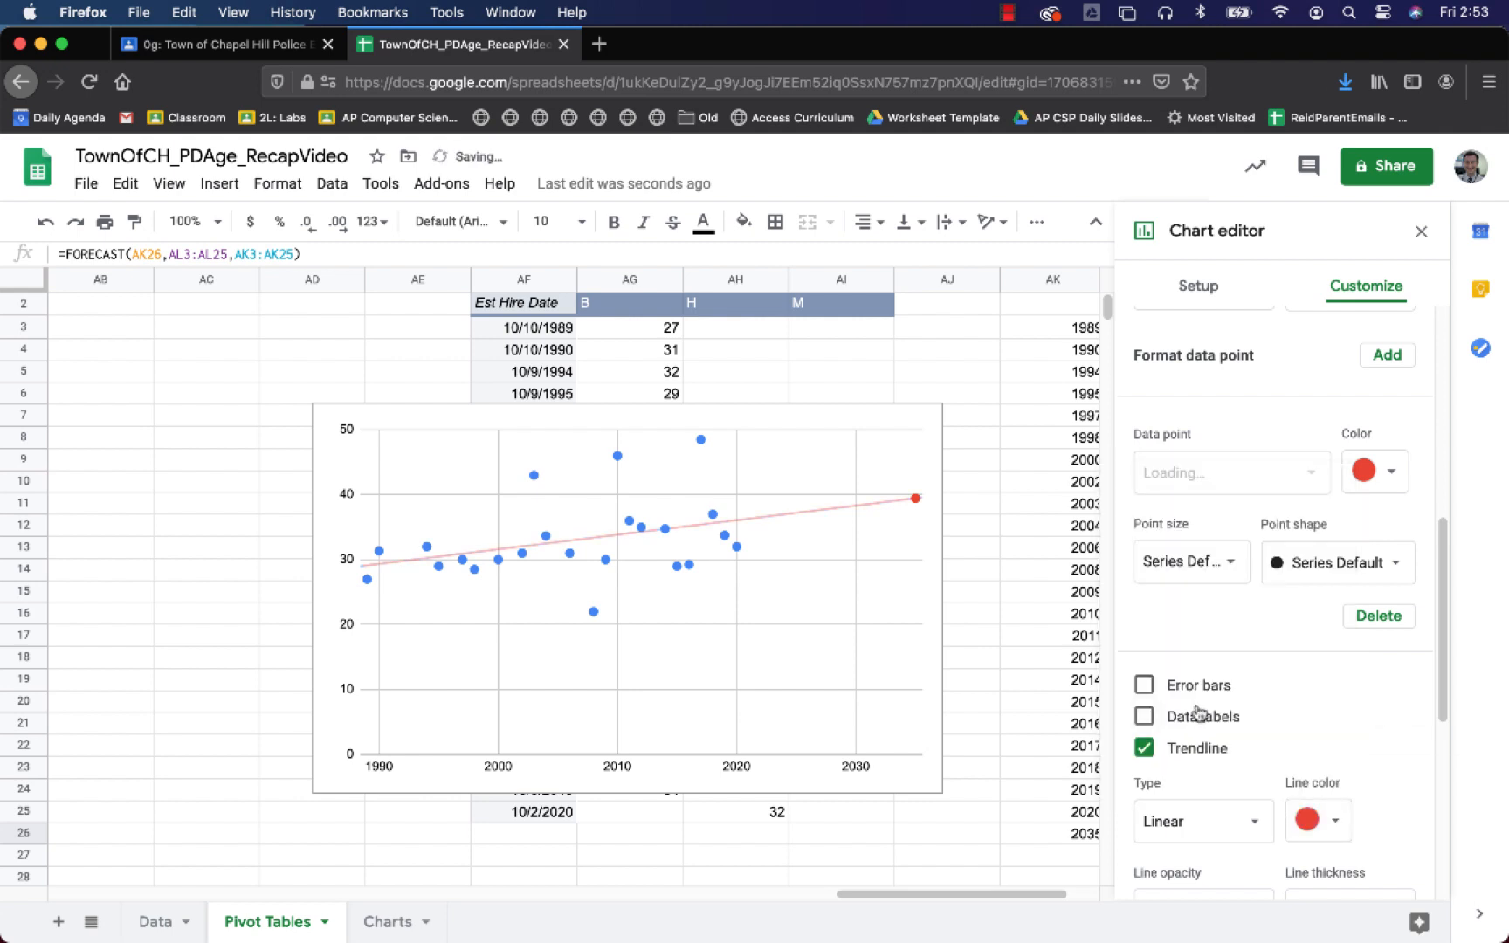
{"action": "scroll", "coordinate": [1195, 747], "scroll_direction": "down", "scroll_amount": 3}
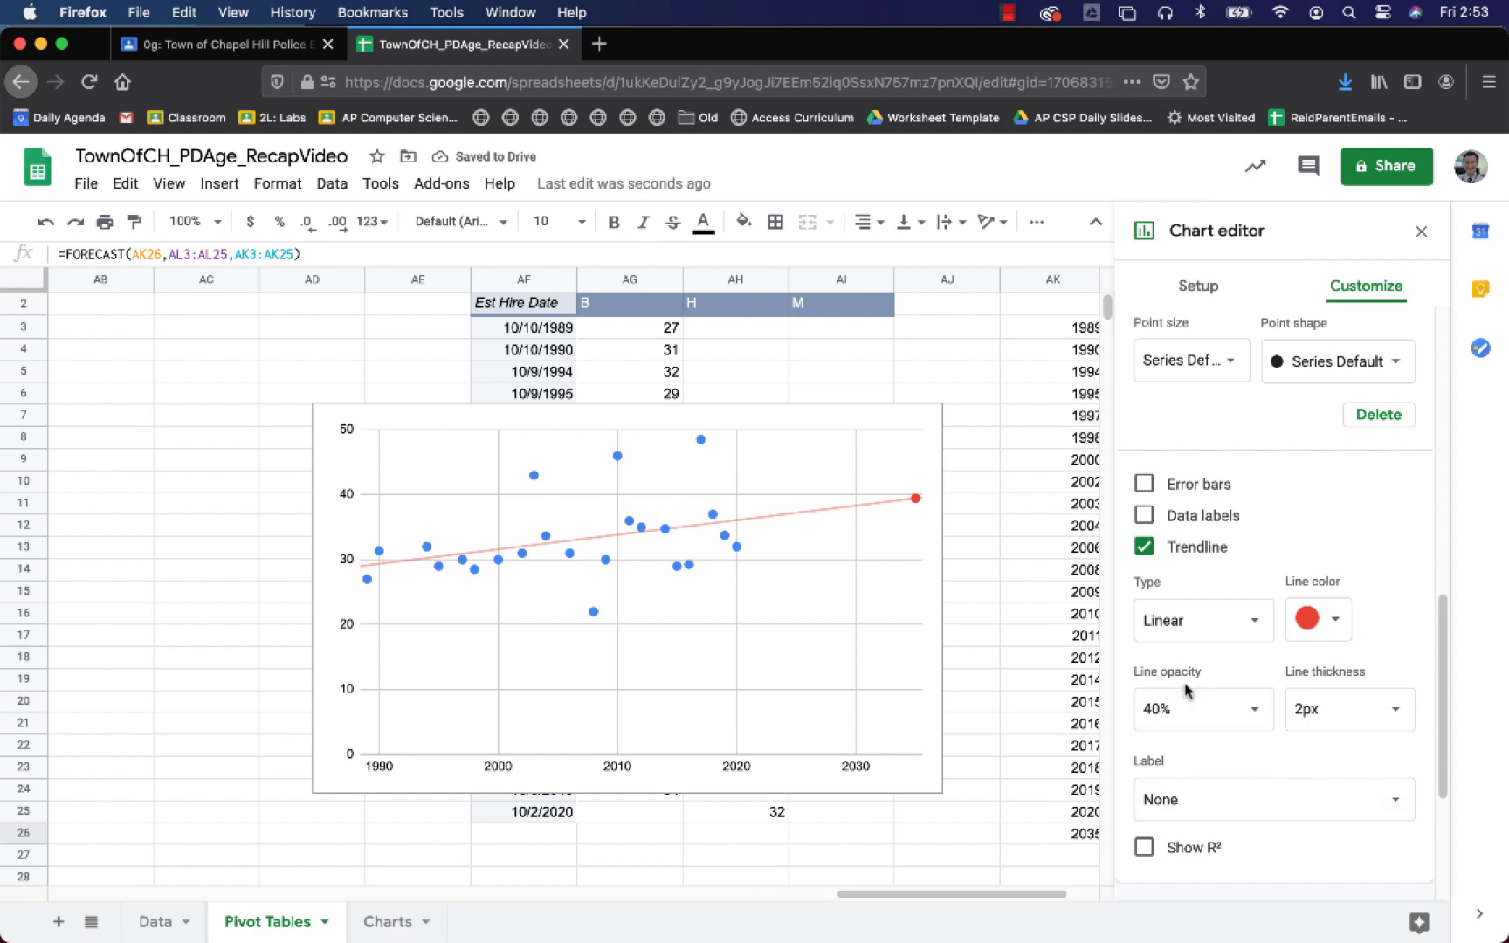
{"action": "left_click", "coordinate": [1193, 633]}
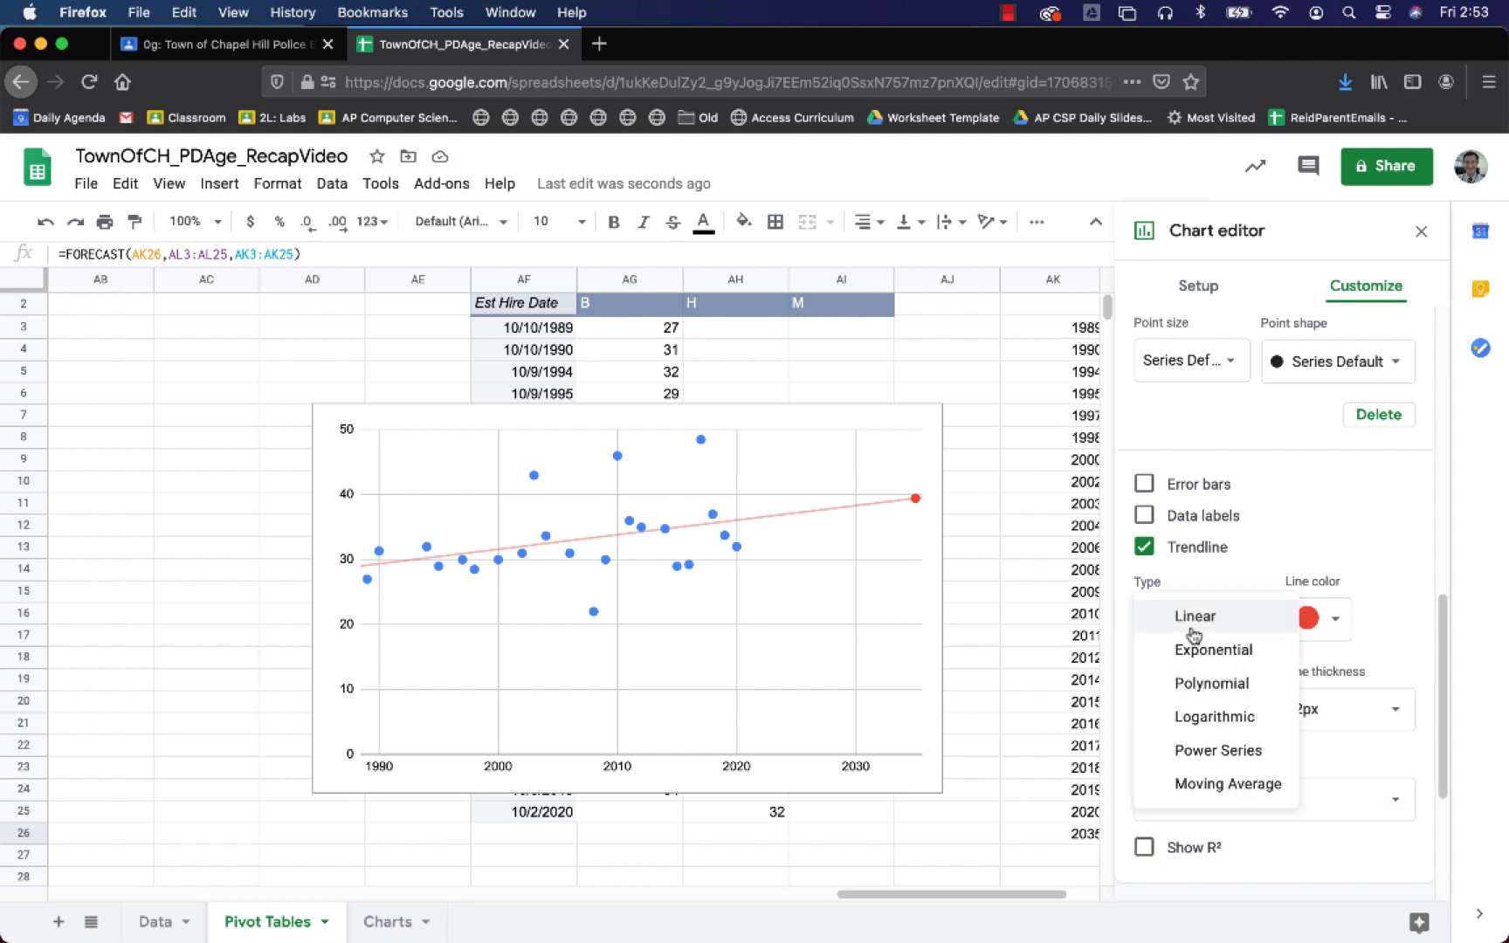
{"action": "left_click", "coordinate": [1404, 599]}
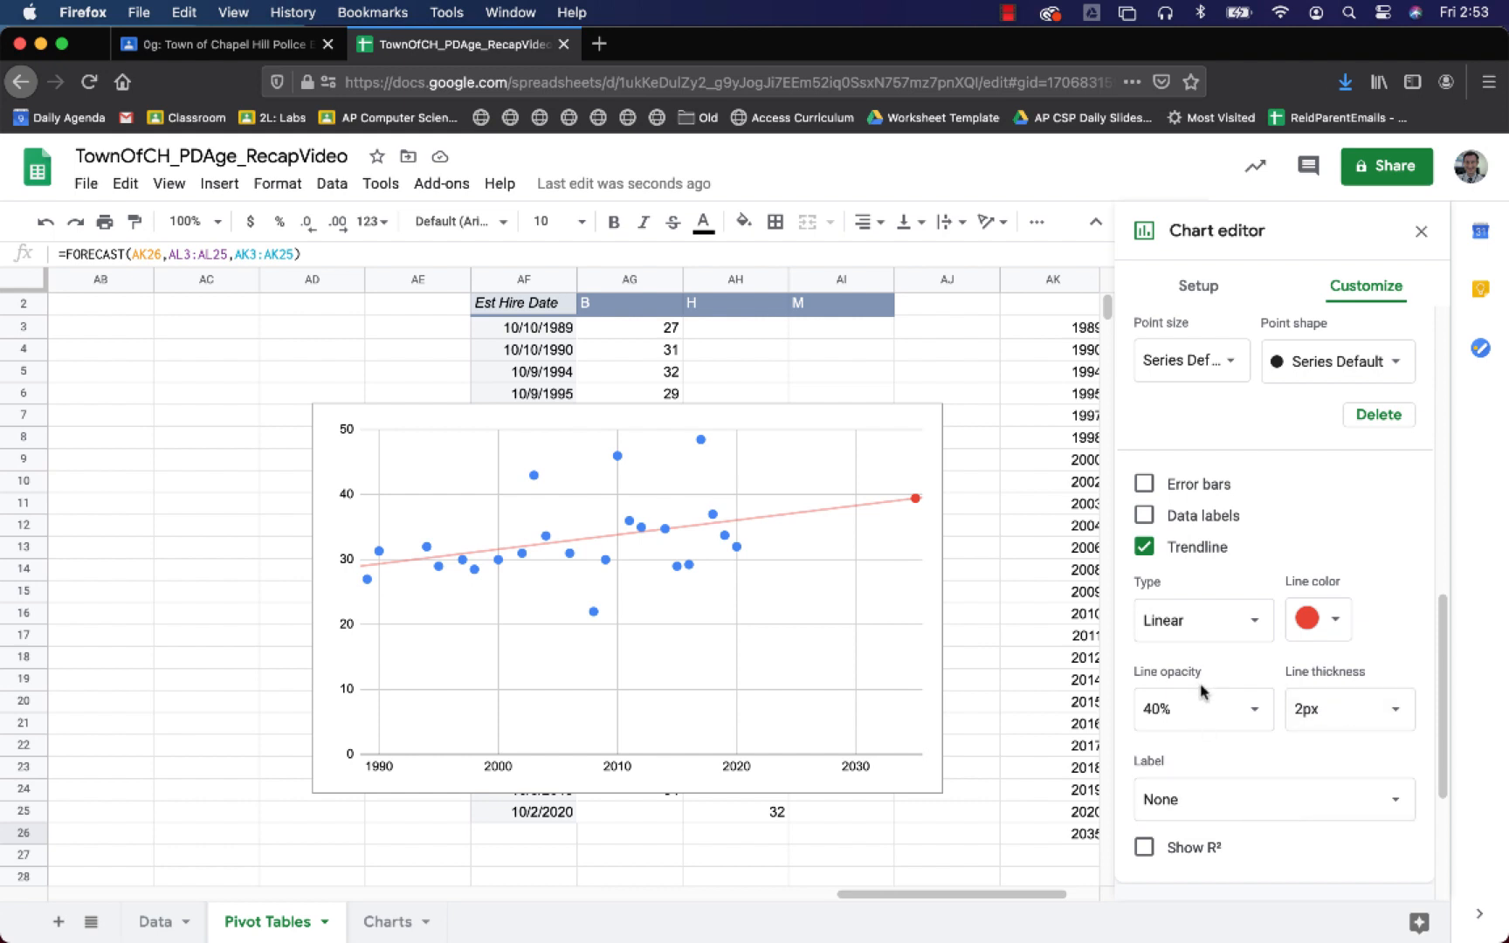
{"action": "left_click", "coordinate": [1210, 720]}
{"action": "left_click", "coordinate": [1209, 369]}
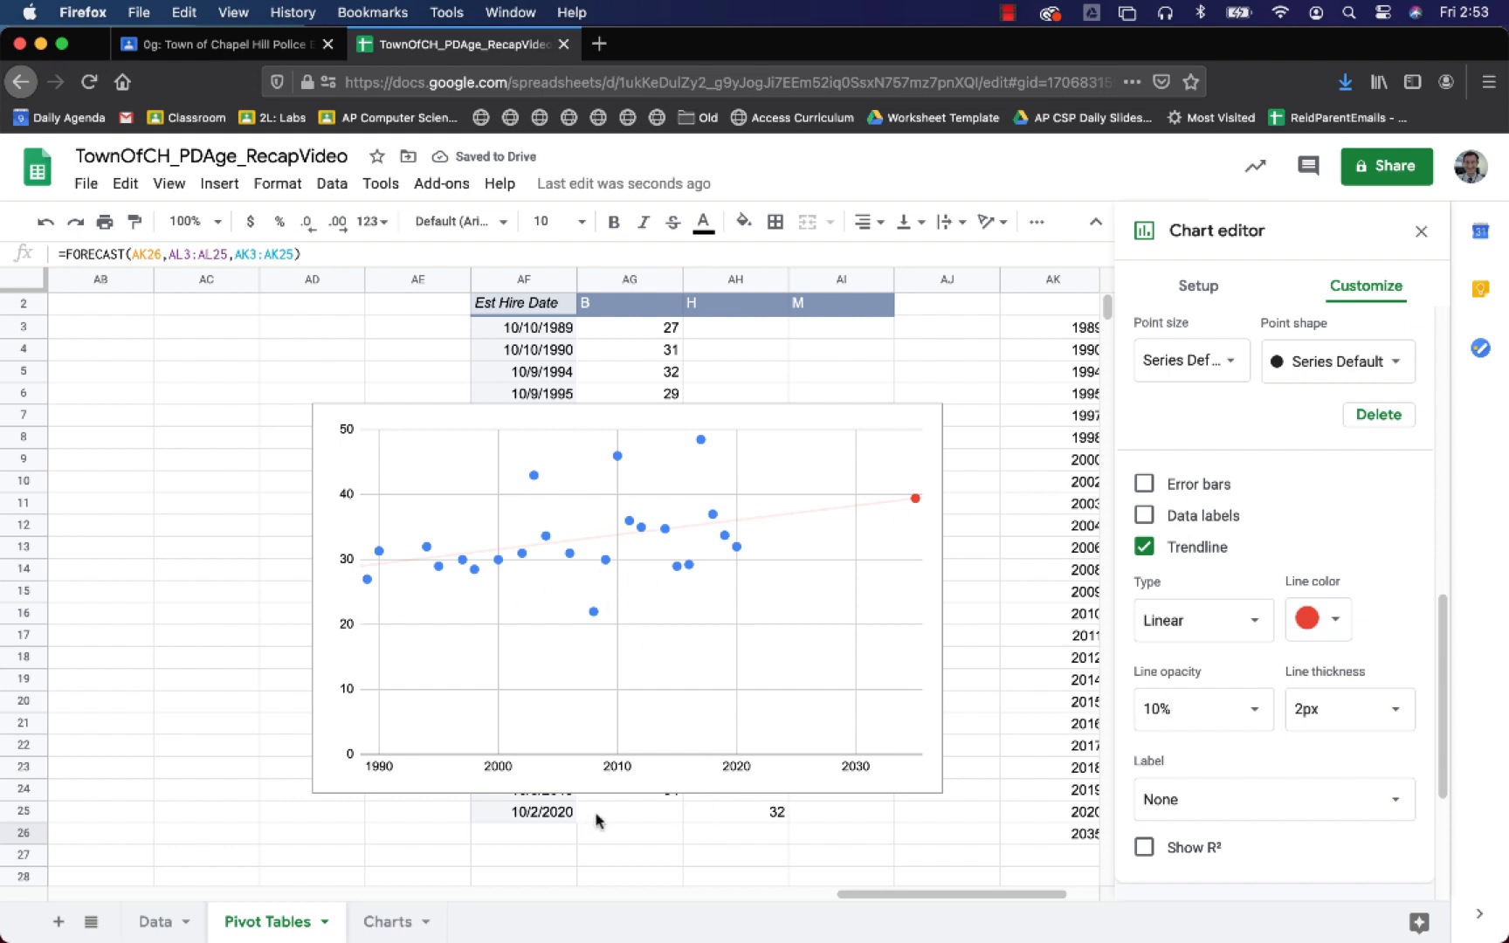
- Copy the scatter chart with the red 2035 point from the Pivot Tables sheet and paste it on the Charts sheet
{"action": "left_click", "coordinate": [452, 651]}
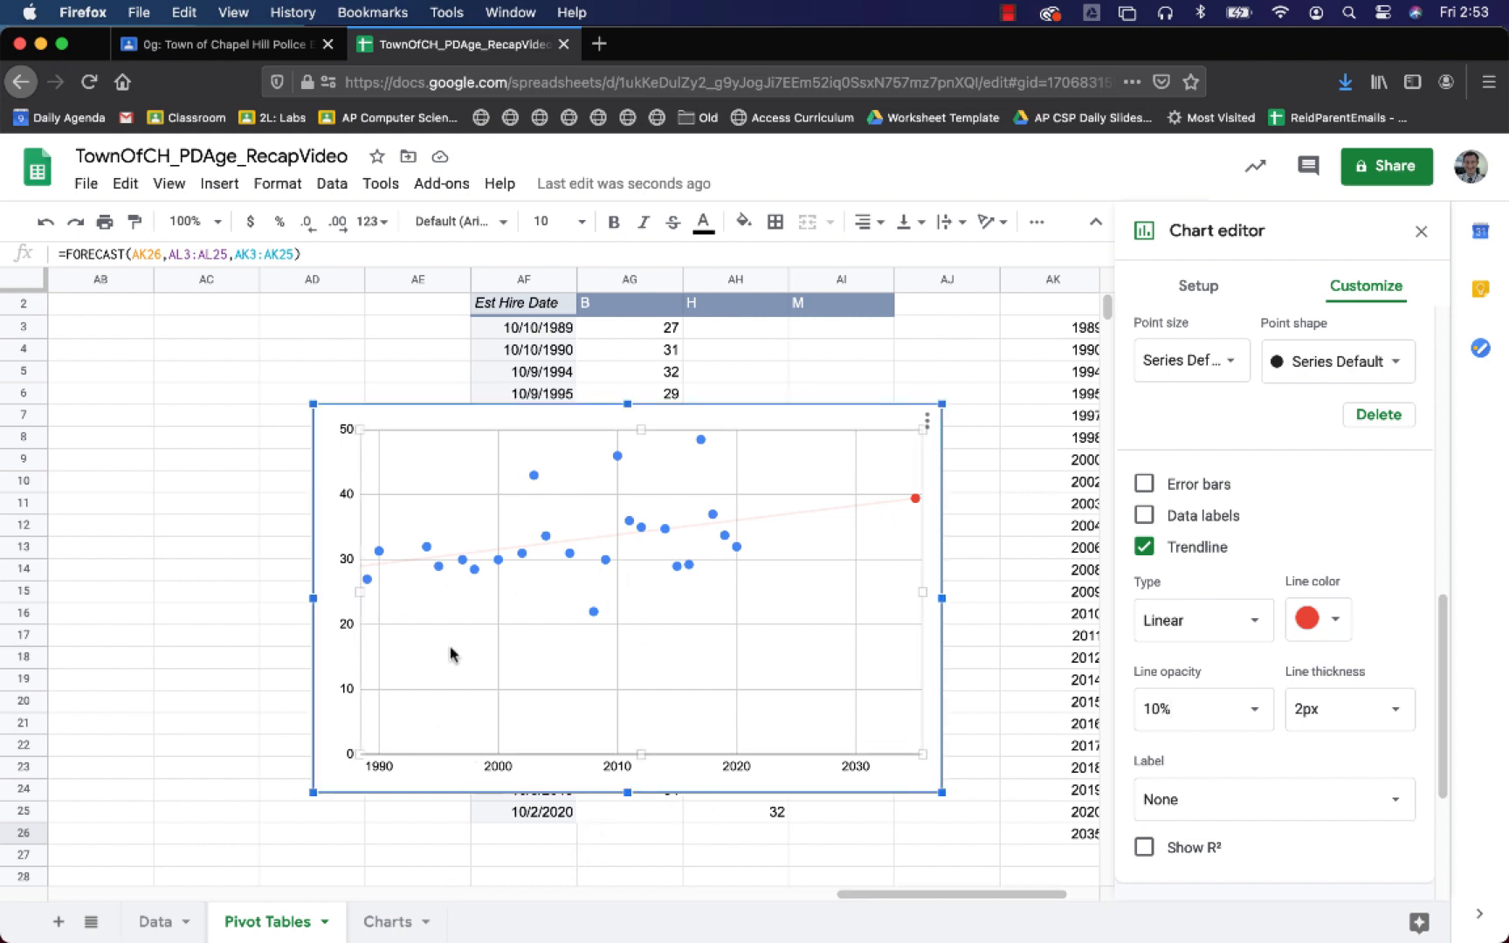
{"action": "scroll", "coordinate": [609, 694], "scroll_direction": "right", "scroll_amount": 2}
{"action": "scroll", "coordinate": [609, 695], "scroll_direction": "right", "scroll_amount": 1}
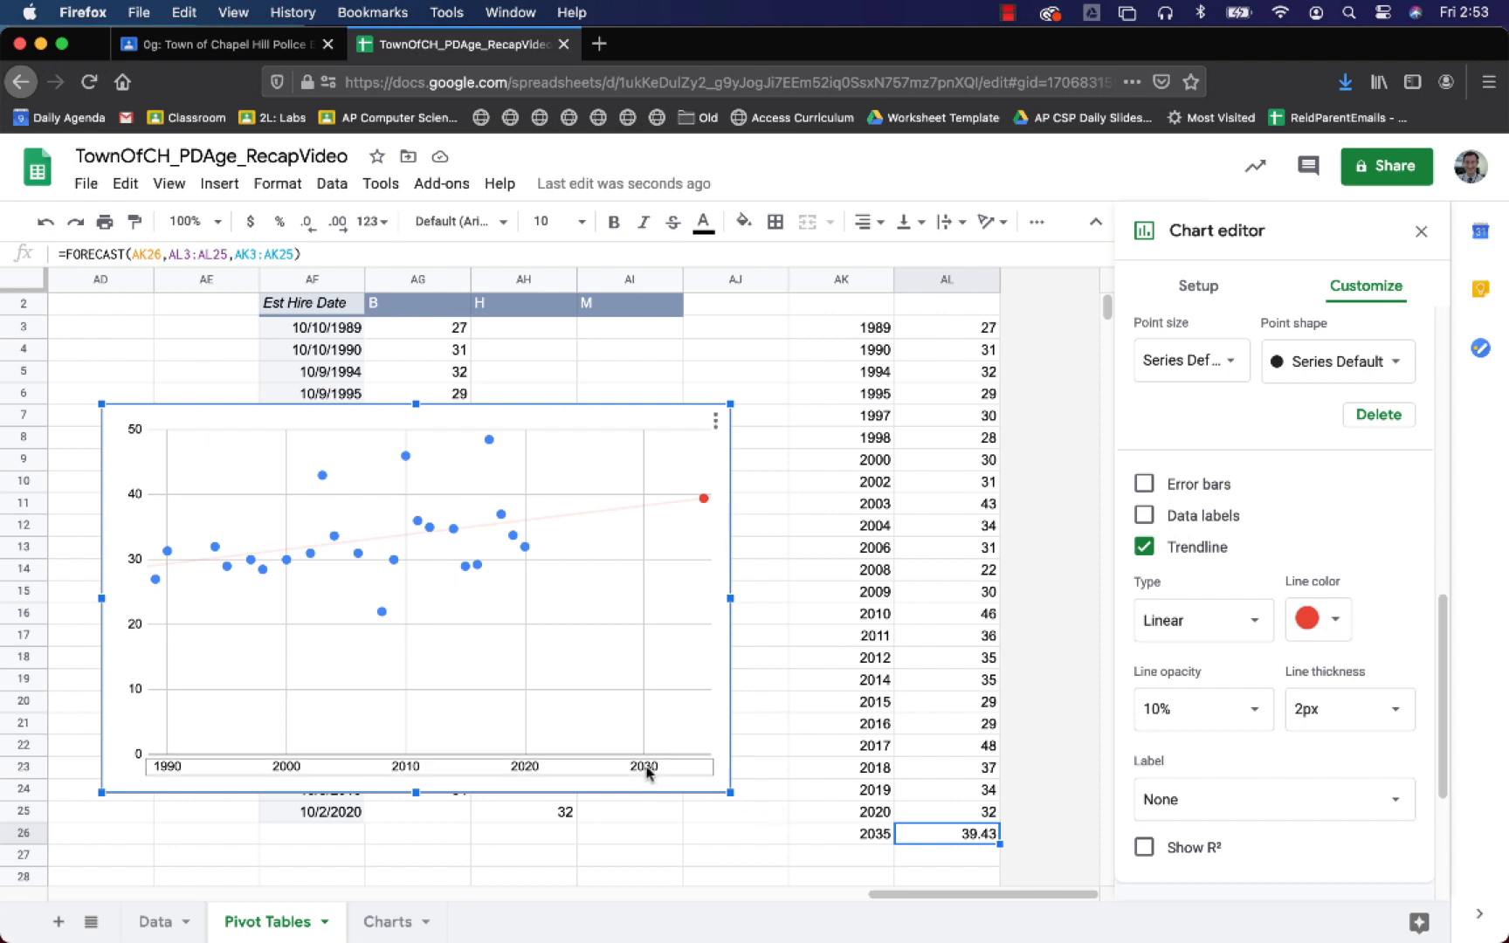
{"action": "left_click", "coordinate": [755, 786]}
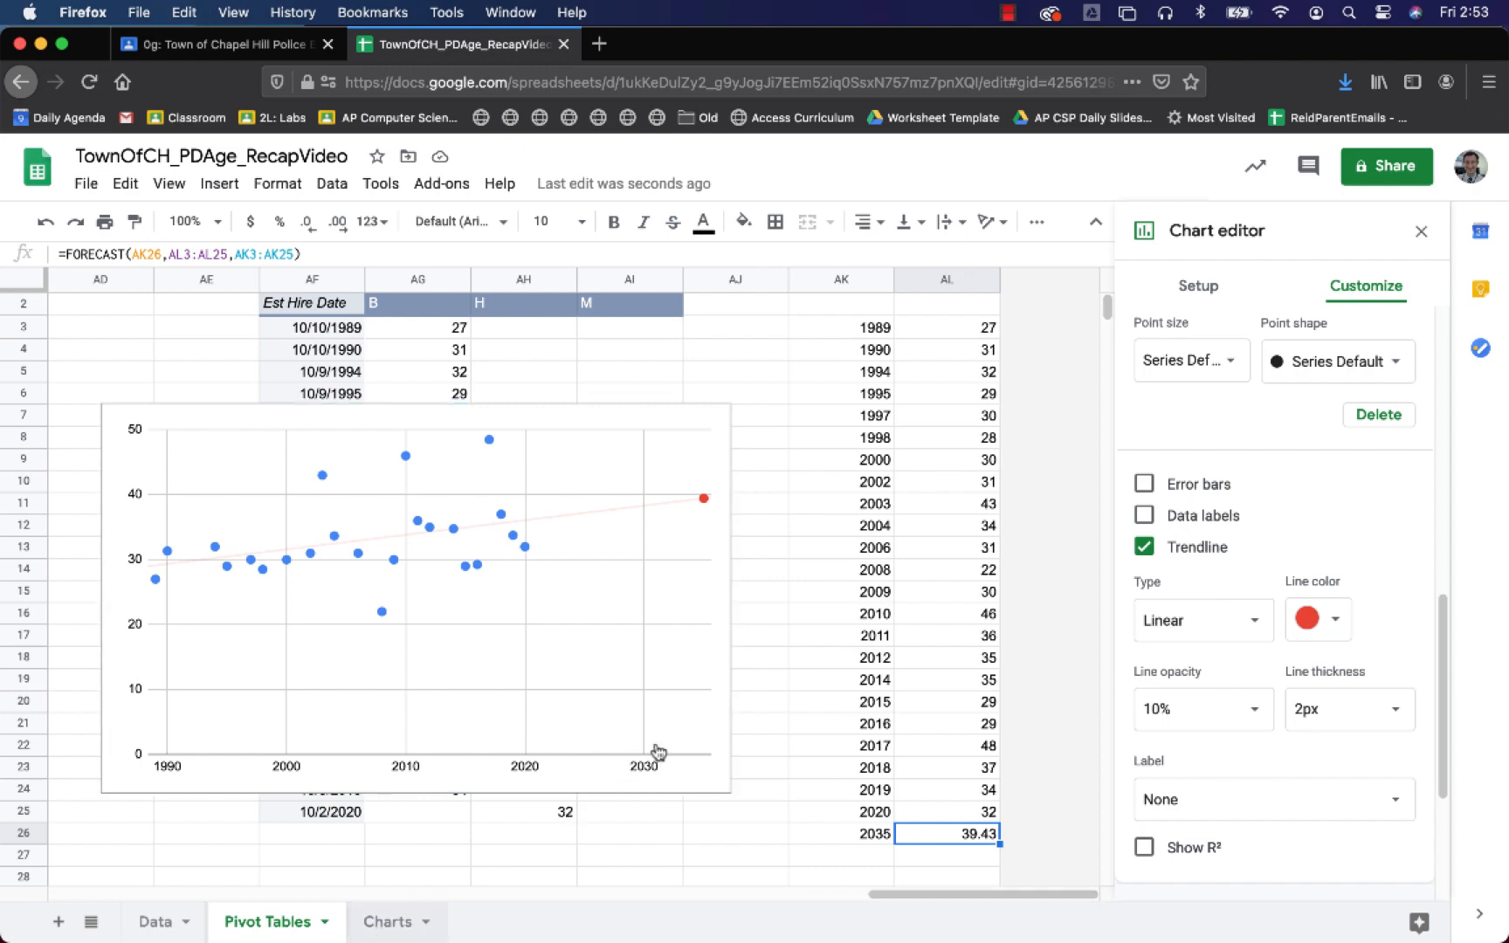
{"action": "scroll", "coordinate": [611, 790], "scroll_direction": "down", "scroll_amount": 5}
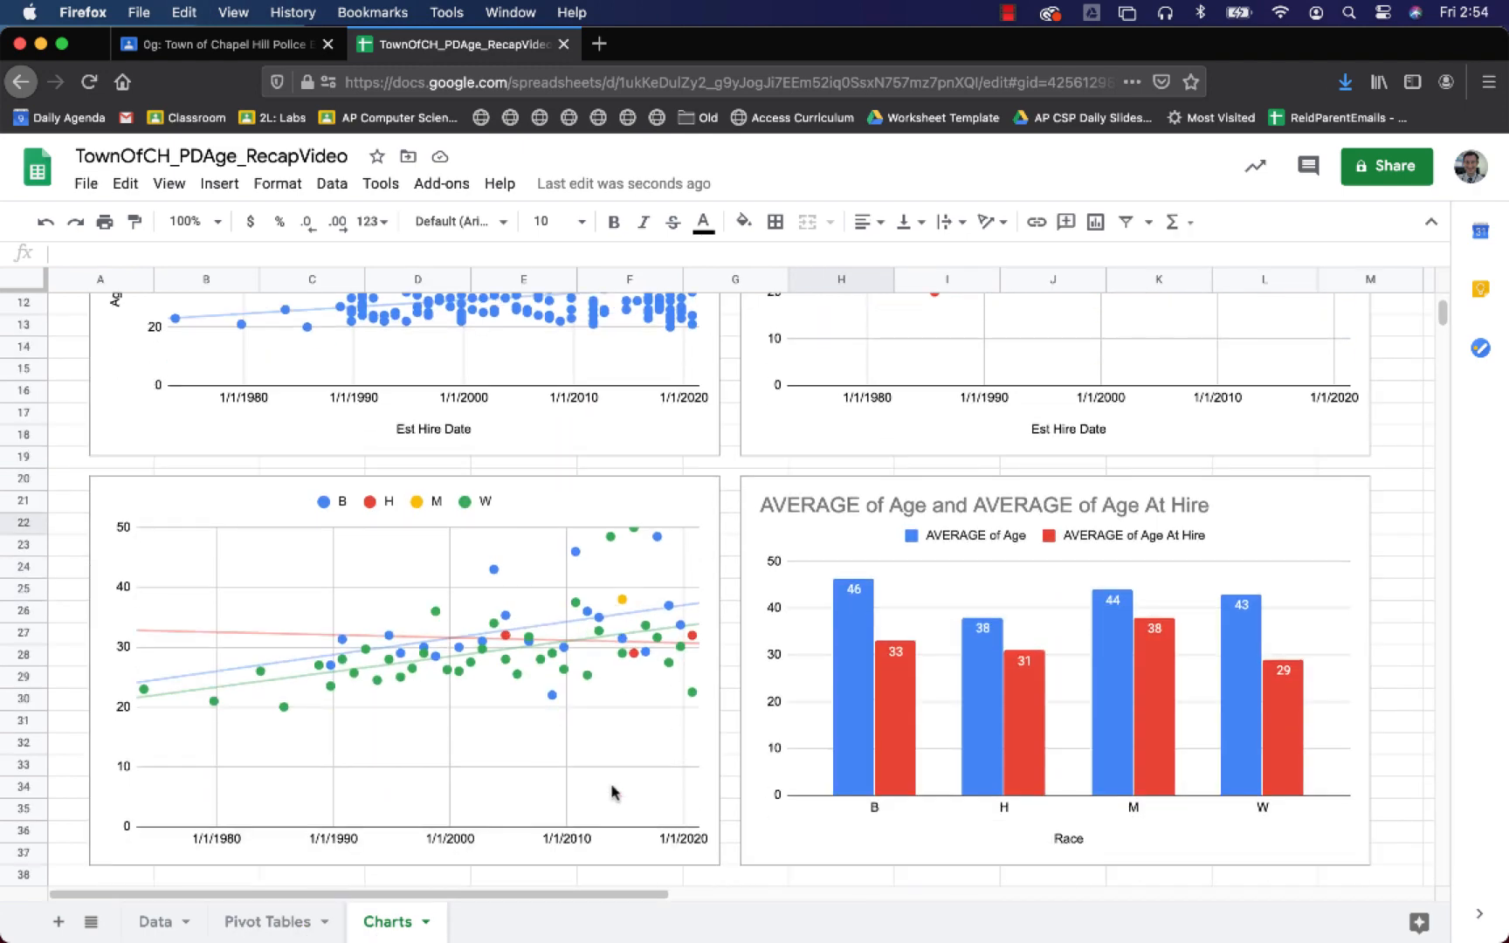
{"action": "scroll", "coordinate": [615, 792], "scroll_direction": "down", "scroll_amount": 1}
{"action": "key", "text": "super+v"}
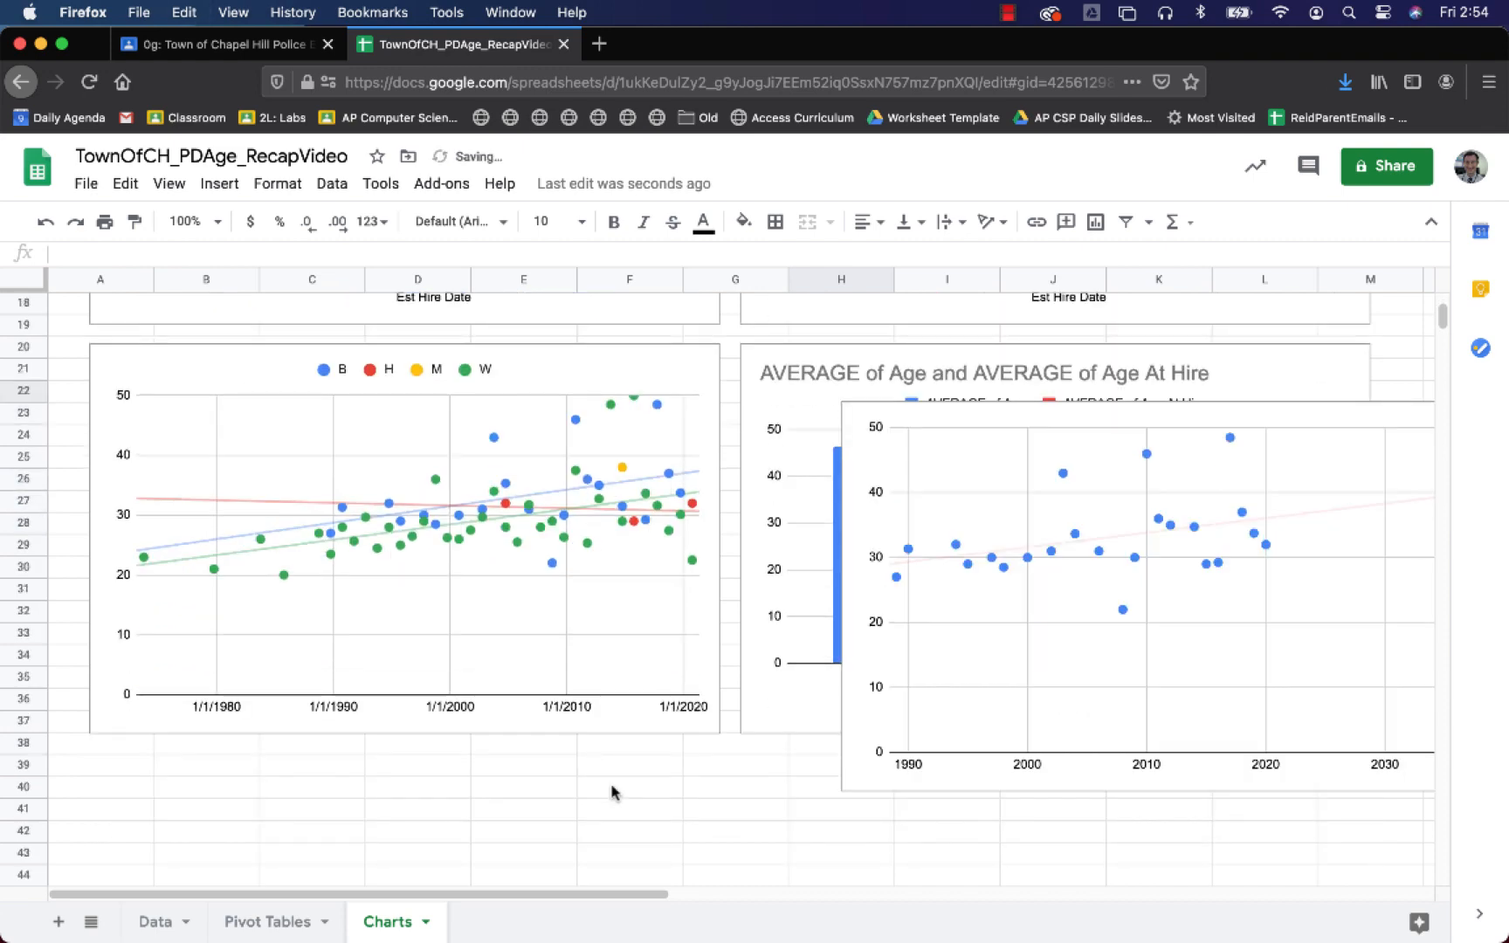
- Move the pasted forecast chart directly below the B, H, M and W scatter chart, aligned with its edges
{"action": "left_click", "coordinate": [860, 744]}
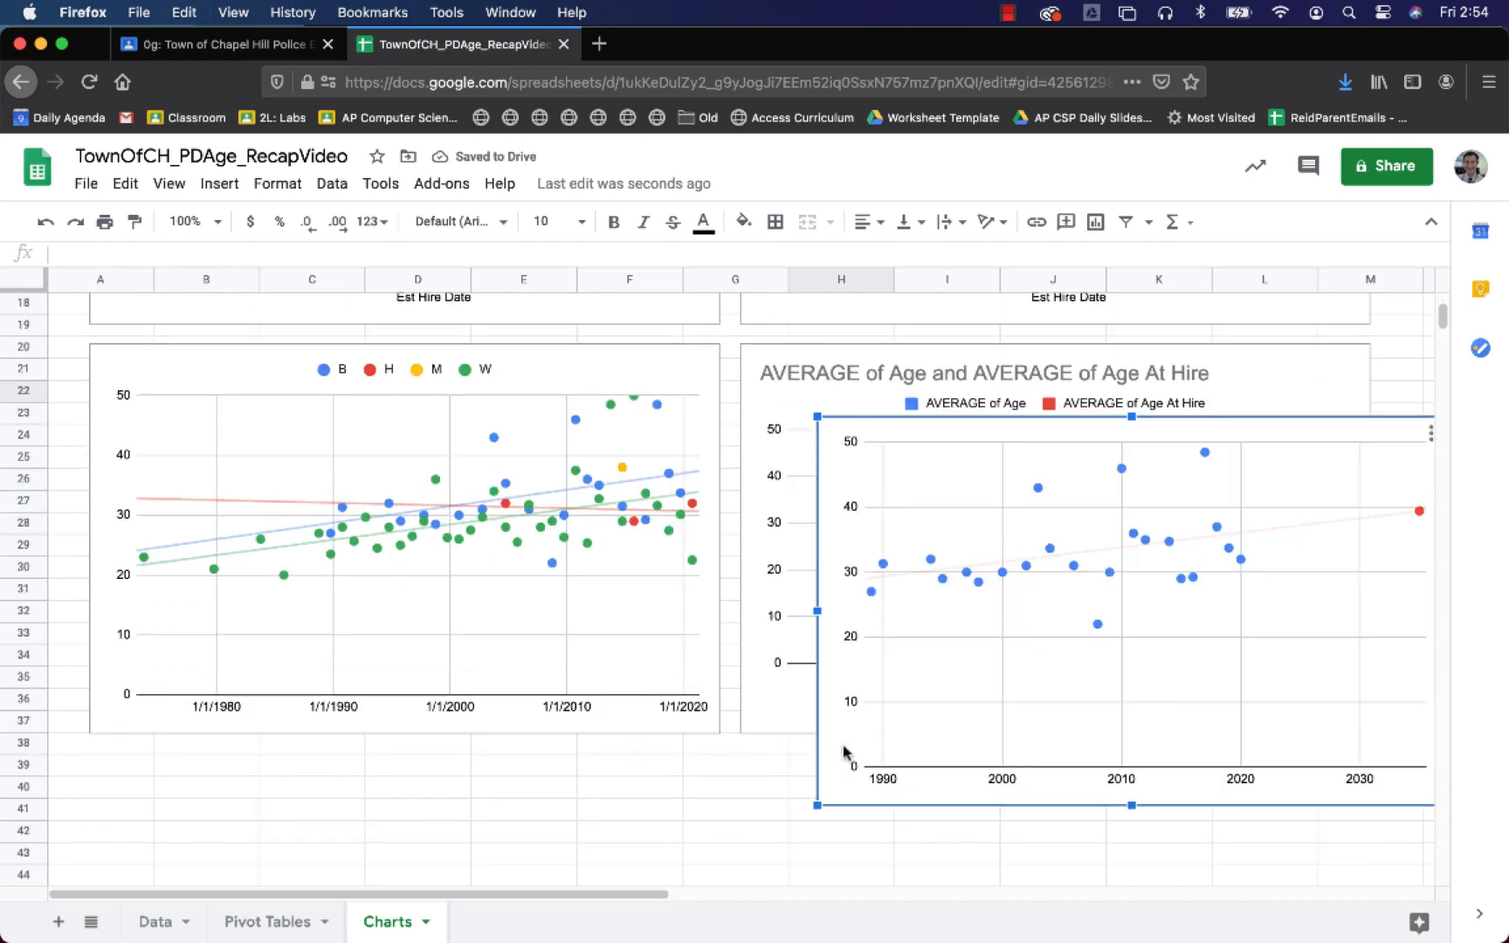
{"action": "left_click_drag", "start_coordinate": [860, 747], "coordinate": [127, 940]}
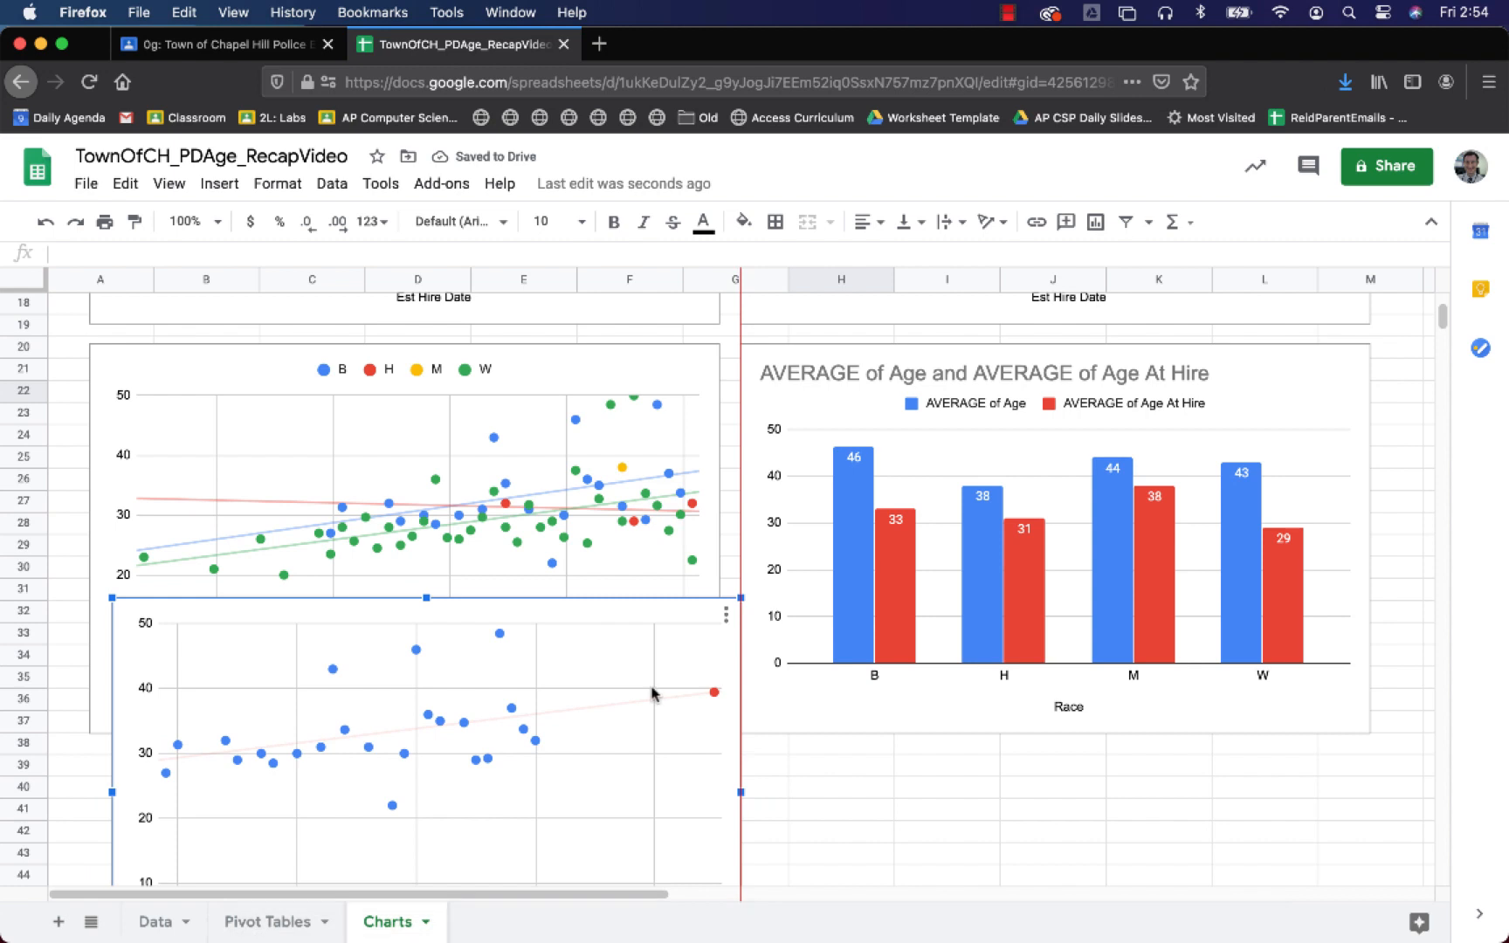
{"action": "scroll", "coordinate": [650, 691], "scroll_direction": "down", "scroll_amount": 8}
{"action": "left_click_drag", "start_coordinate": [721, 647], "coordinate": [687, 820]}
{"action": "scroll", "coordinate": [860, 719], "scroll_direction": "up", "scroll_amount": 10}
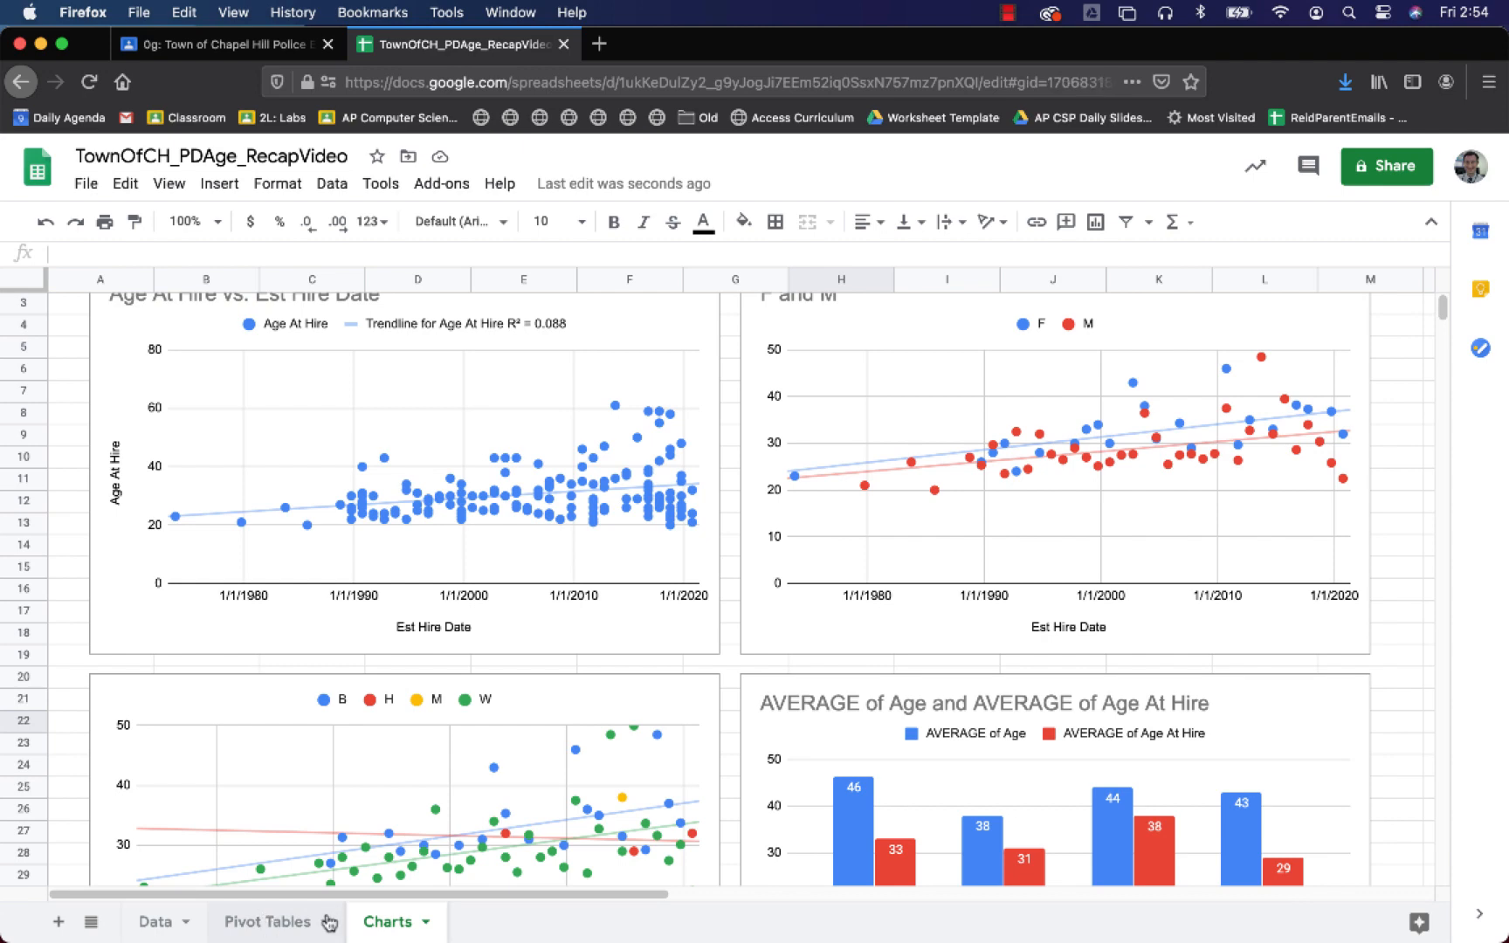
- Delete the original scatter chart that covers the non-white pivot table on the Pivot Tables sheet
{"action": "left_click", "coordinate": [287, 929]}
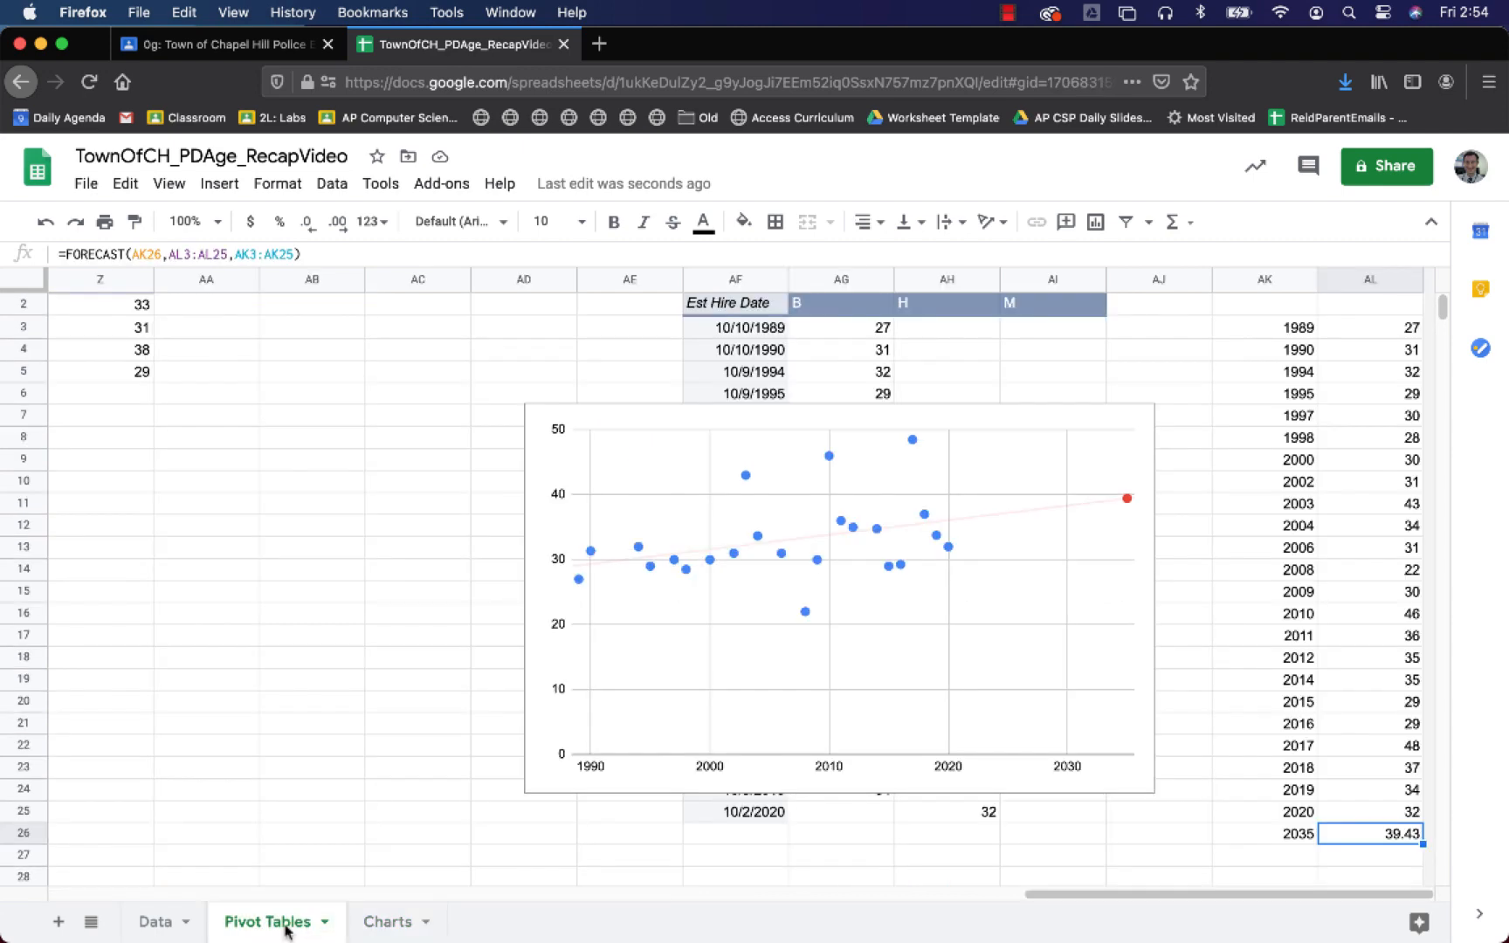
{"action": "left_click", "coordinate": [747, 312]}
{"action": "left_click", "coordinate": [606, 428]}
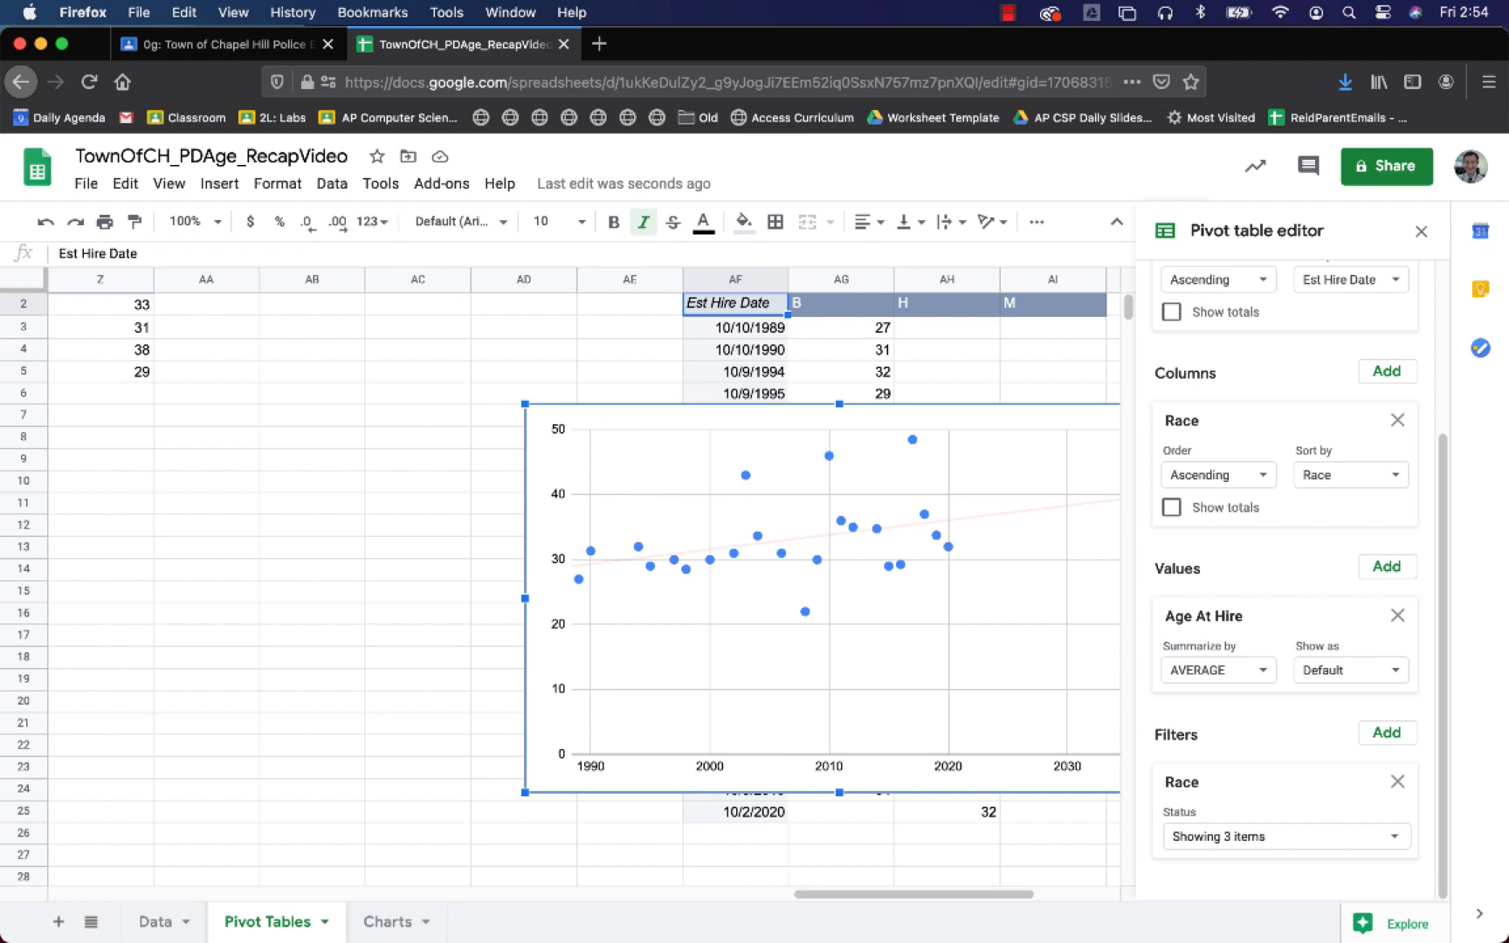
{"action": "key", "text": "Delete"}
- Copy the forecast formula from AL26 and enter it in AI27 as plain text, '=FORECAST(AK26,AL3:AL25,AK3:AK25)
{"action": "scroll", "coordinate": [1191, 603], "scroll_direction": "up", "scroll_amount": 5}
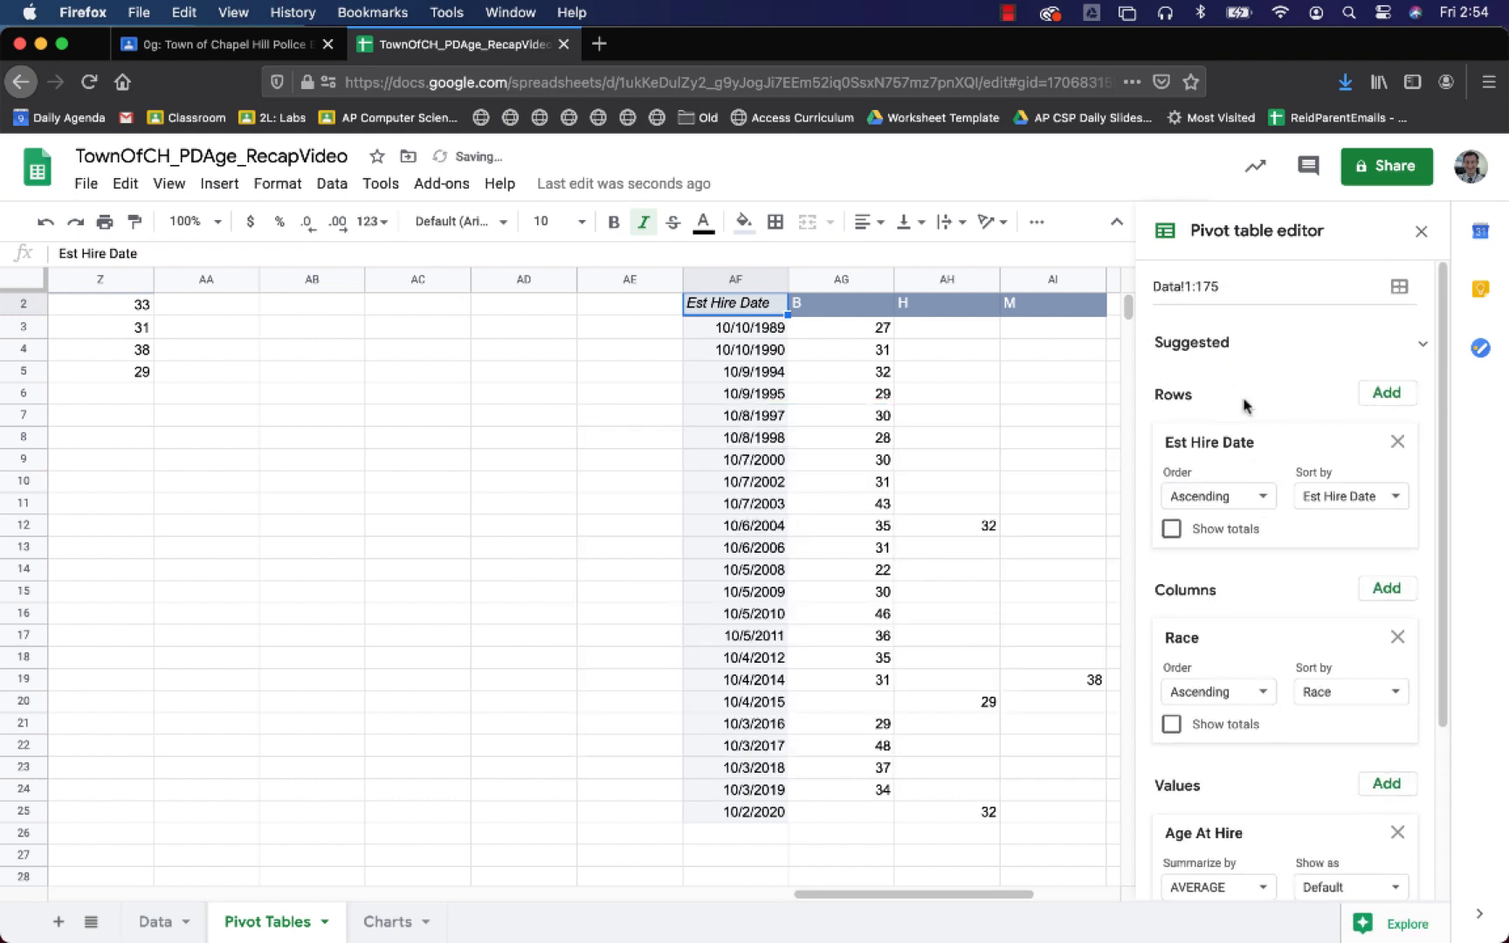
{"action": "scroll", "coordinate": [709, 582], "scroll_direction": "right", "scroll_amount": 2}
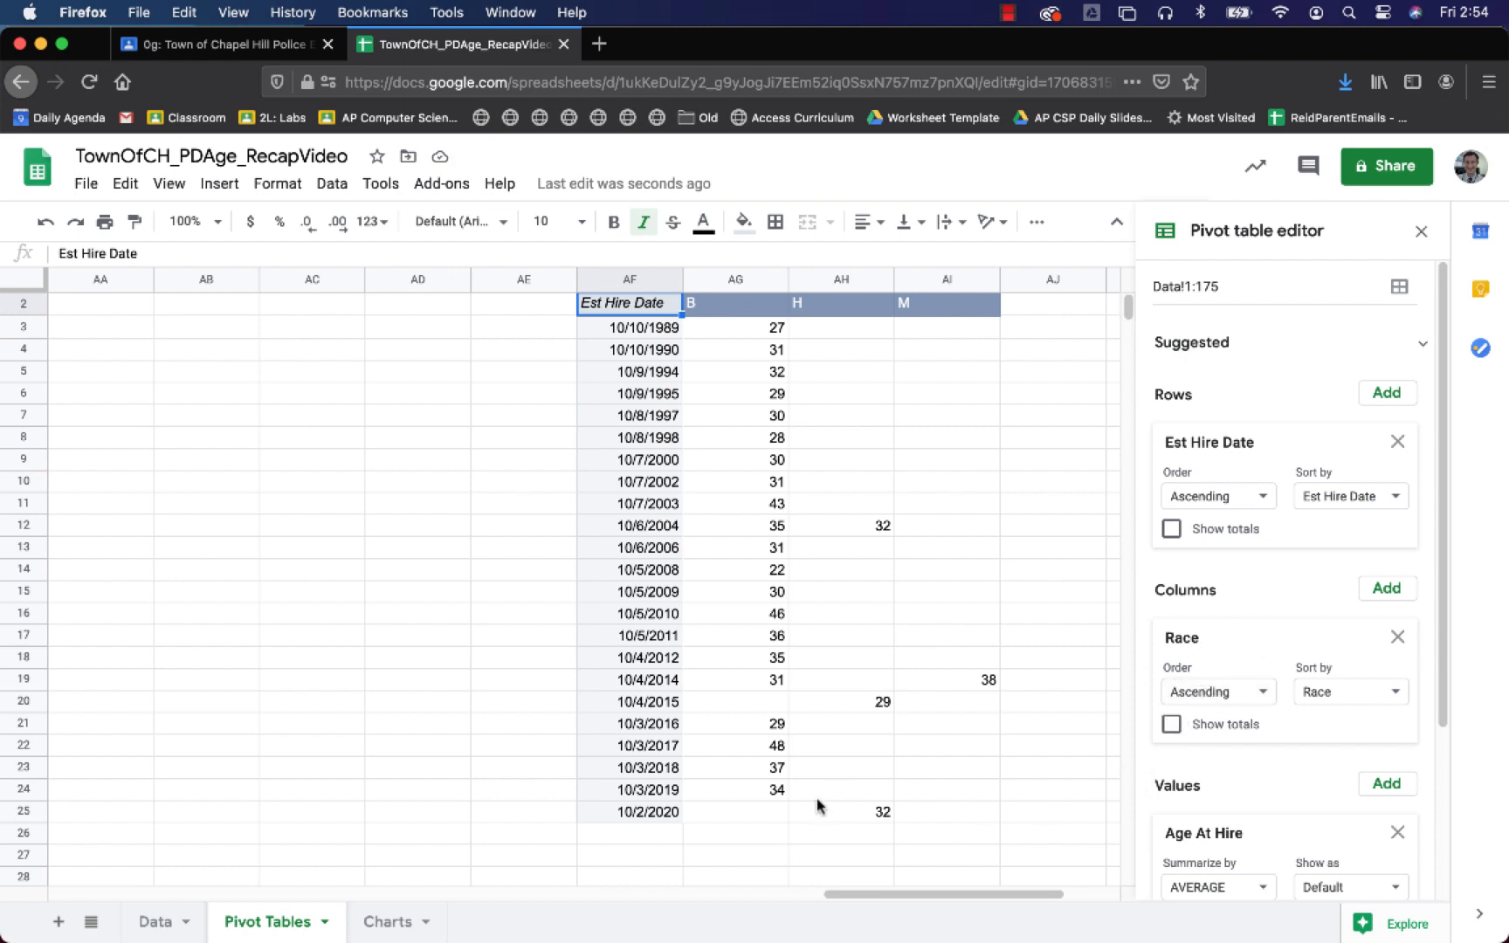
{"action": "scroll", "coordinate": [1291, 750], "scroll_direction": "down", "scroll_amount": 3}
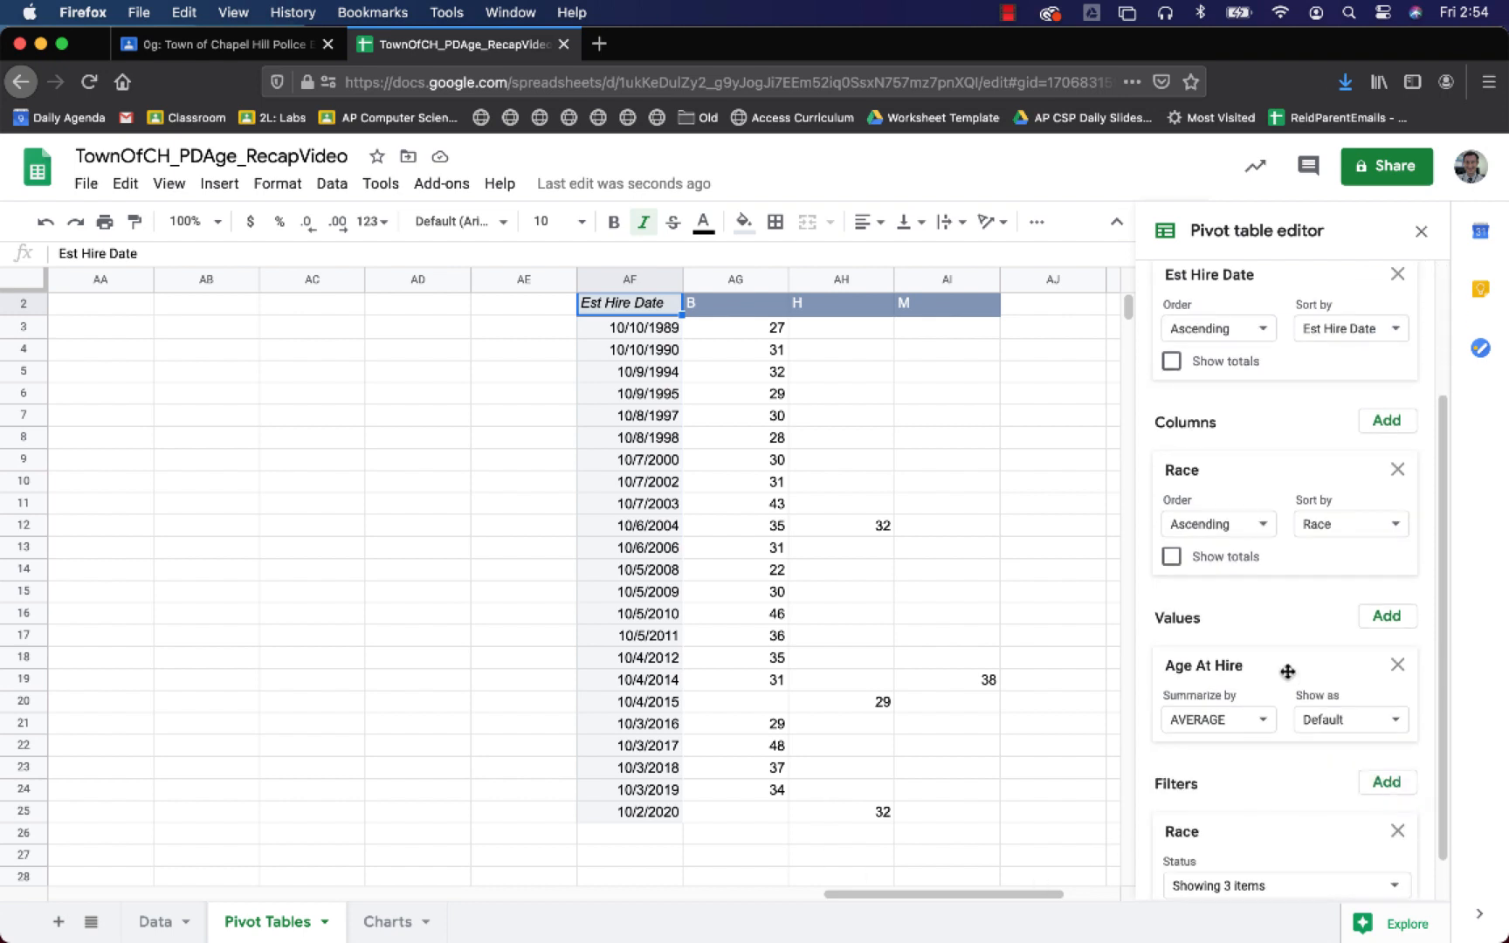
{"action": "scroll", "coordinate": [725, 664], "scroll_direction": "right", "scroll_amount": 2}
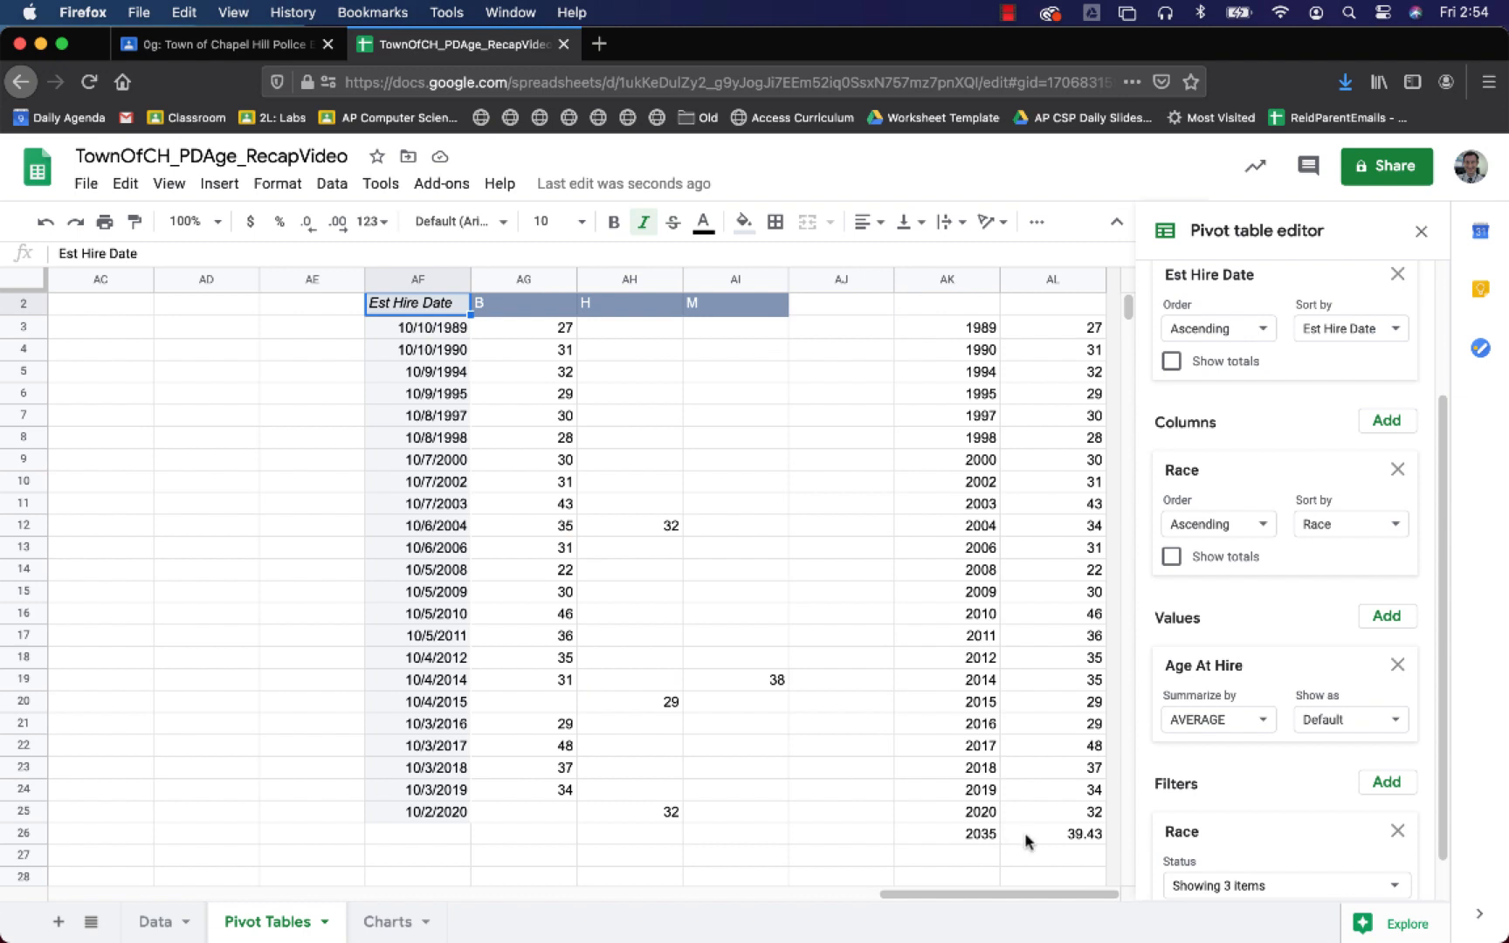
{"action": "left_click", "coordinate": [1027, 841]}
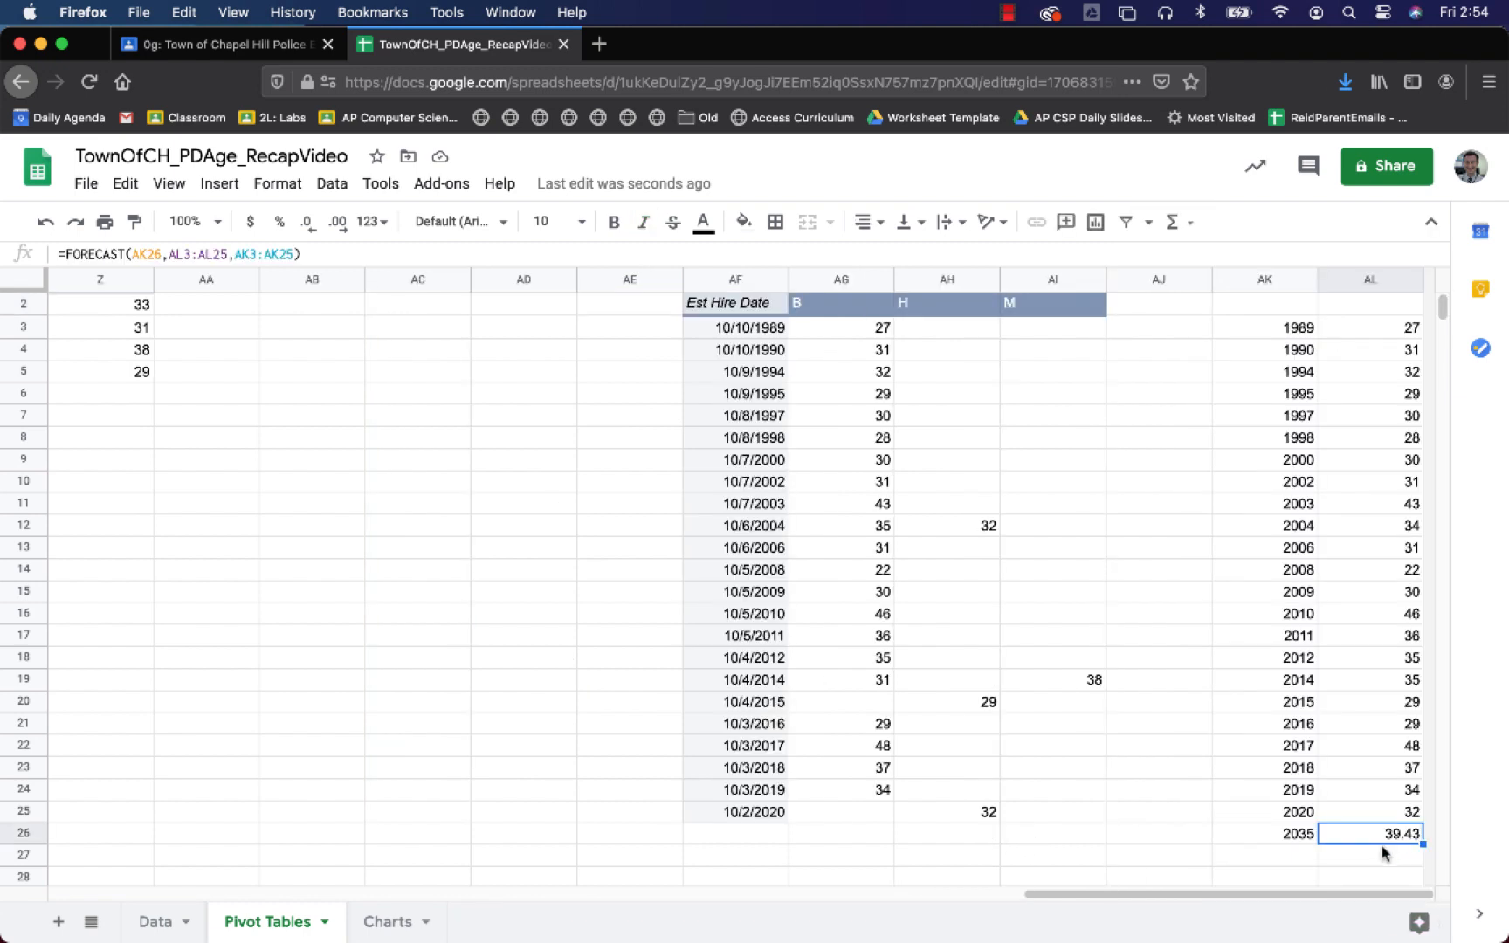
{"action": "key", "text": "Return"}
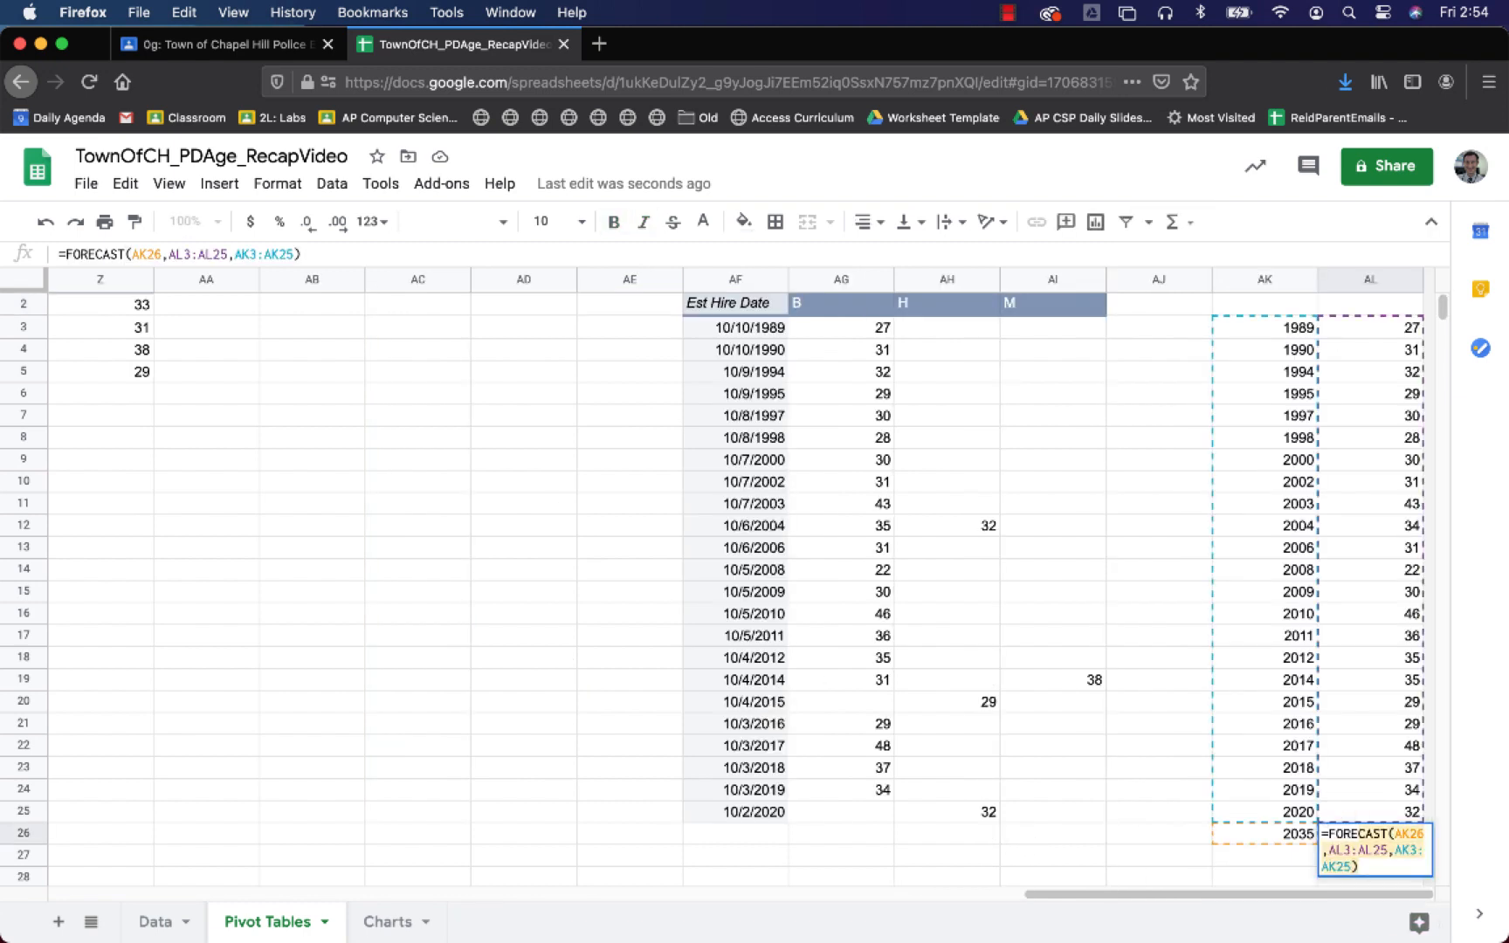
{"action": "key", "text": "Return"}
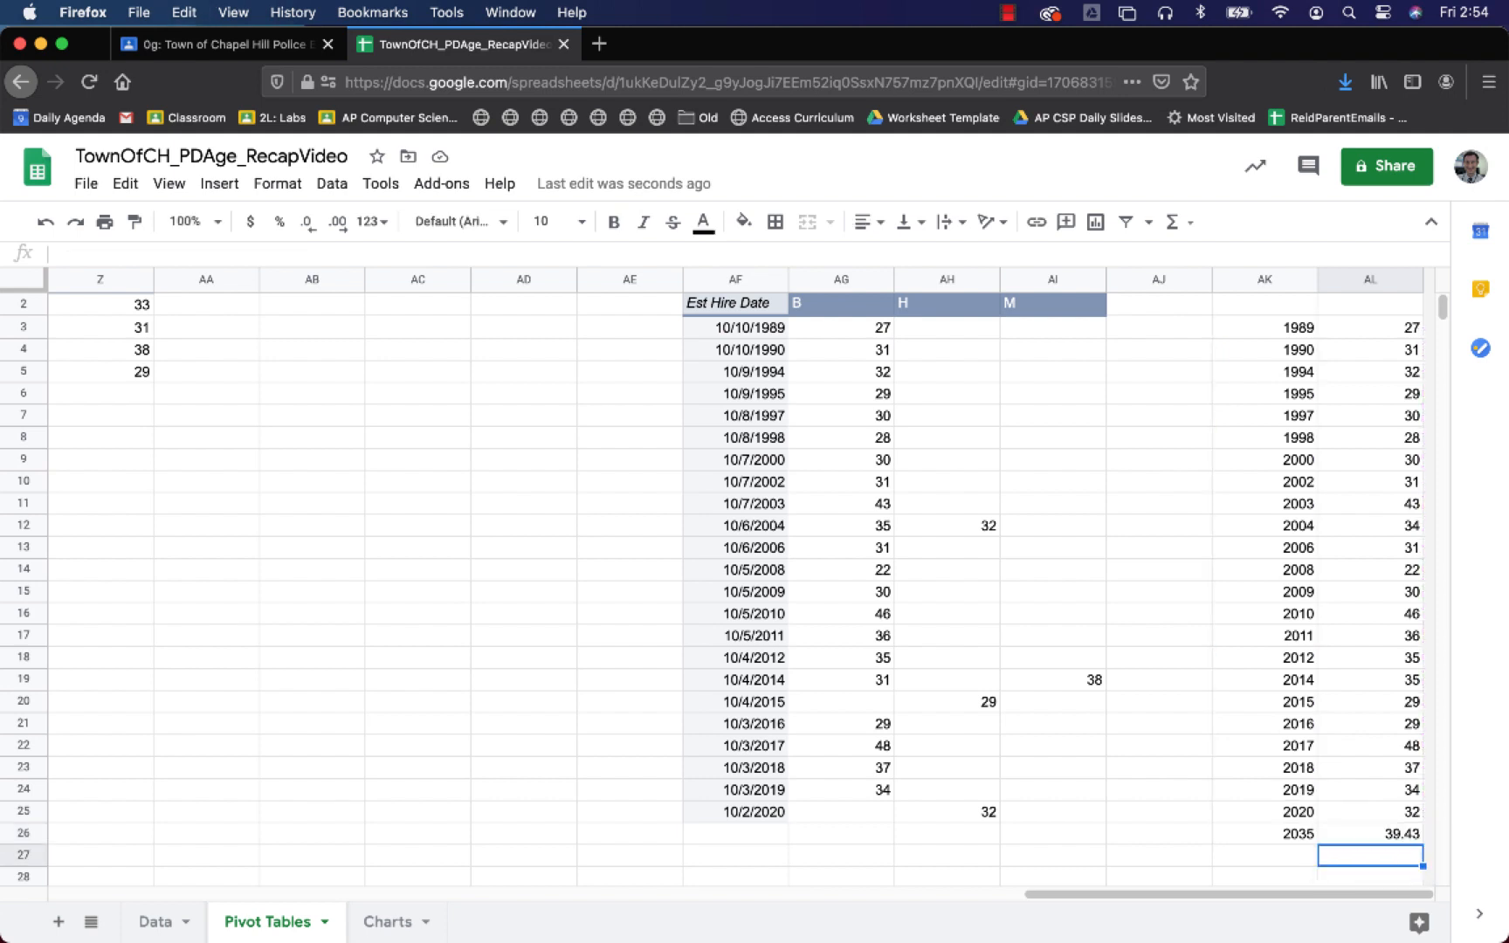
{"action": "key", "text": "Left"}
{"action": "key", "text": "Left"}
{"action": "key", "text": "Left"}
{"action": "type", "text": "=FORECAST(AK26,AL3:AL25,AK3:AK25)"}
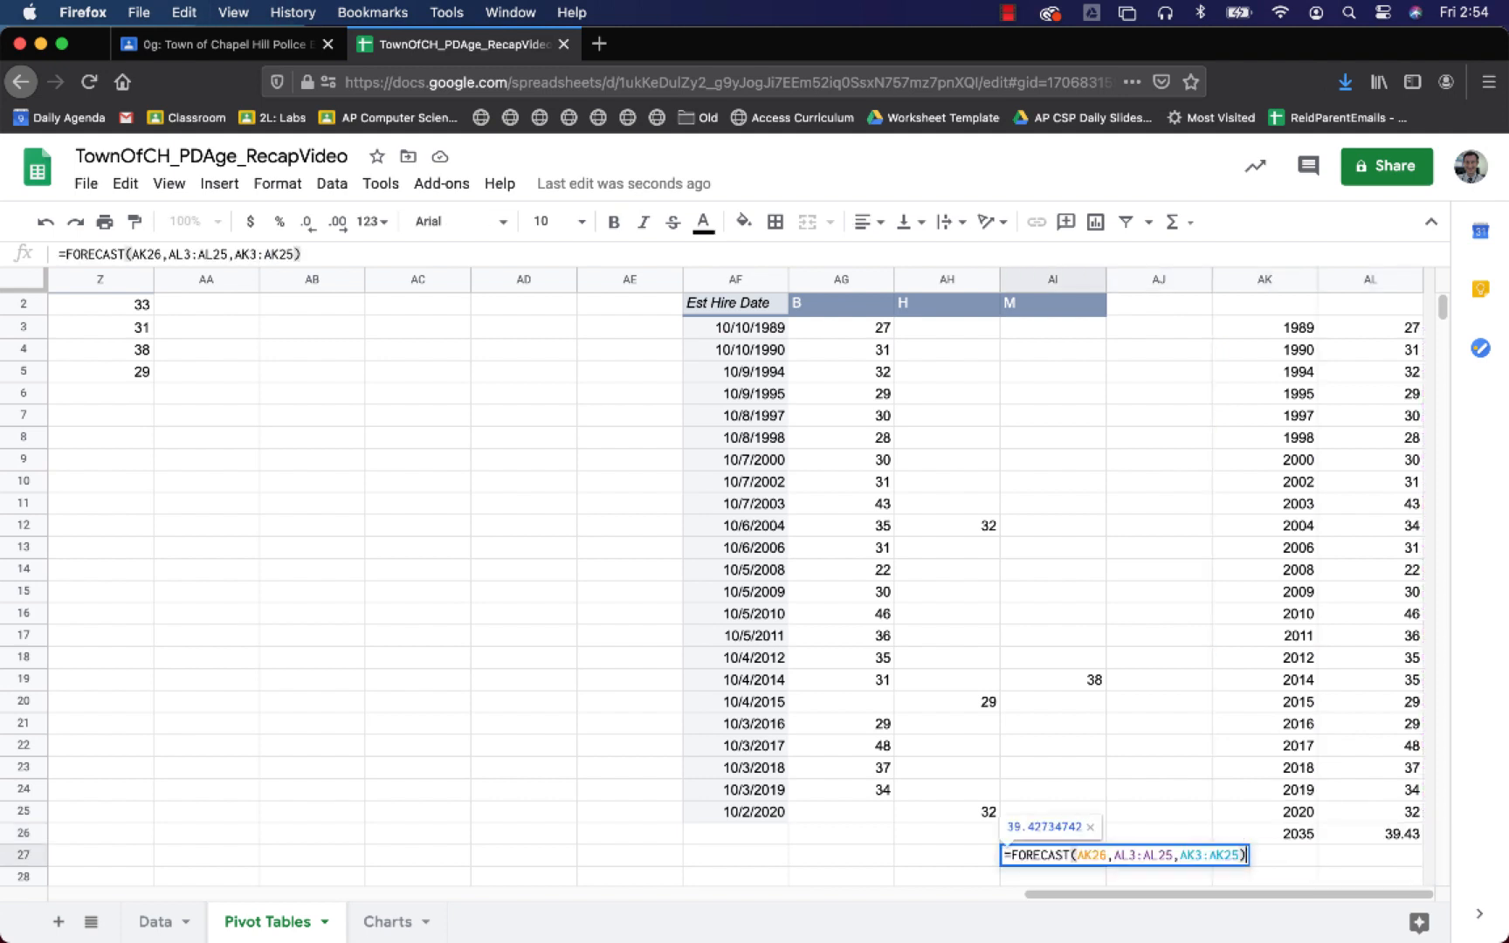
{"action": "key", "text": "Home"}
{"action": "type", "text": "'"}
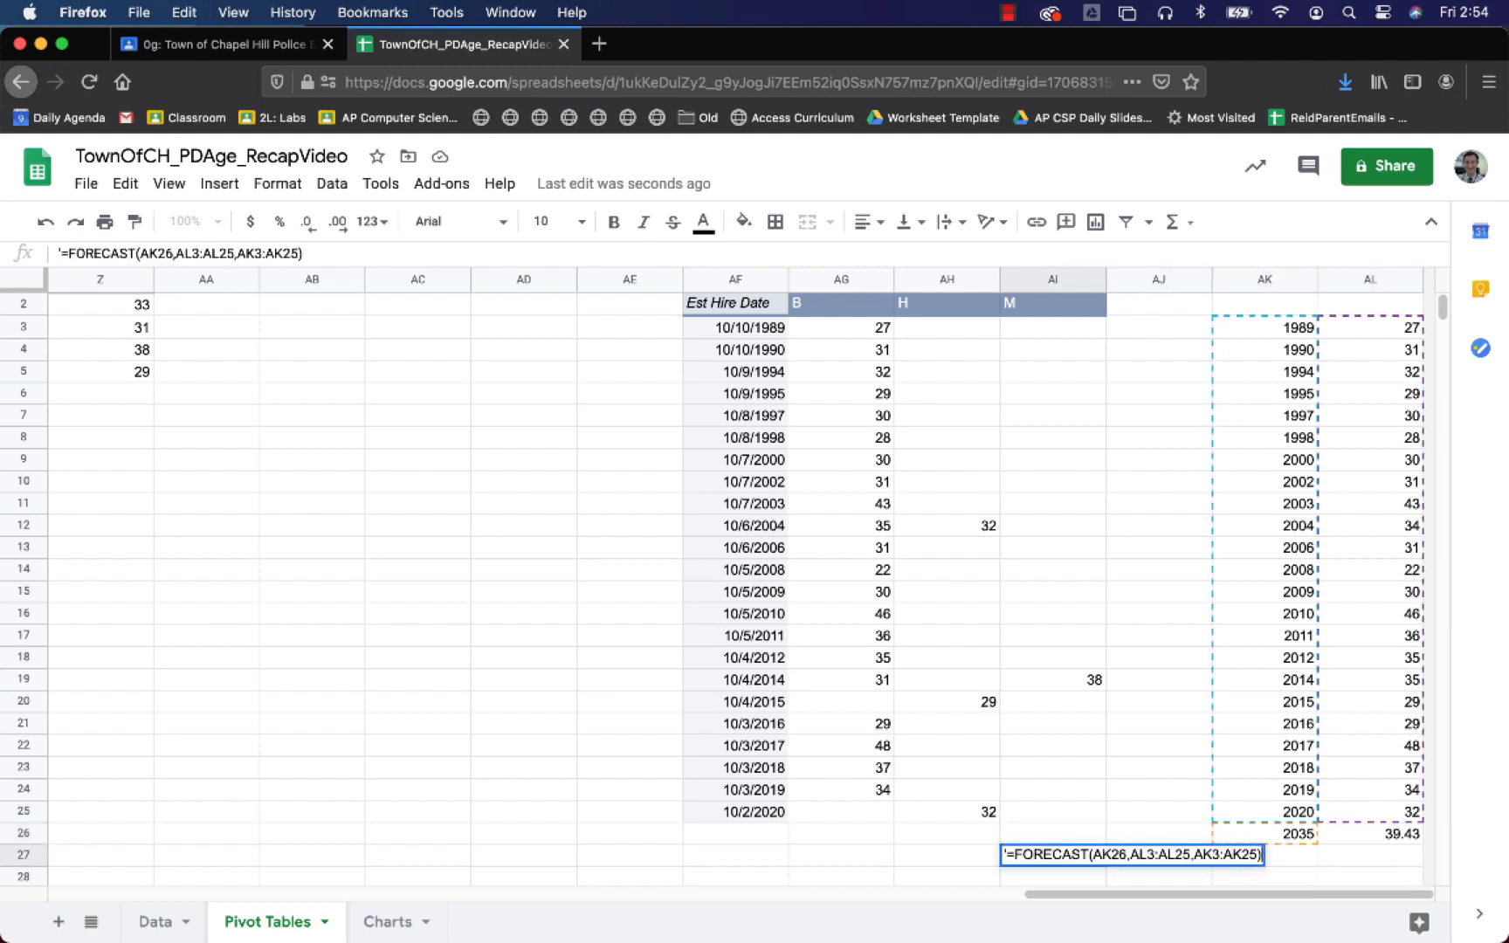
{"action": "key", "text": "Return"}
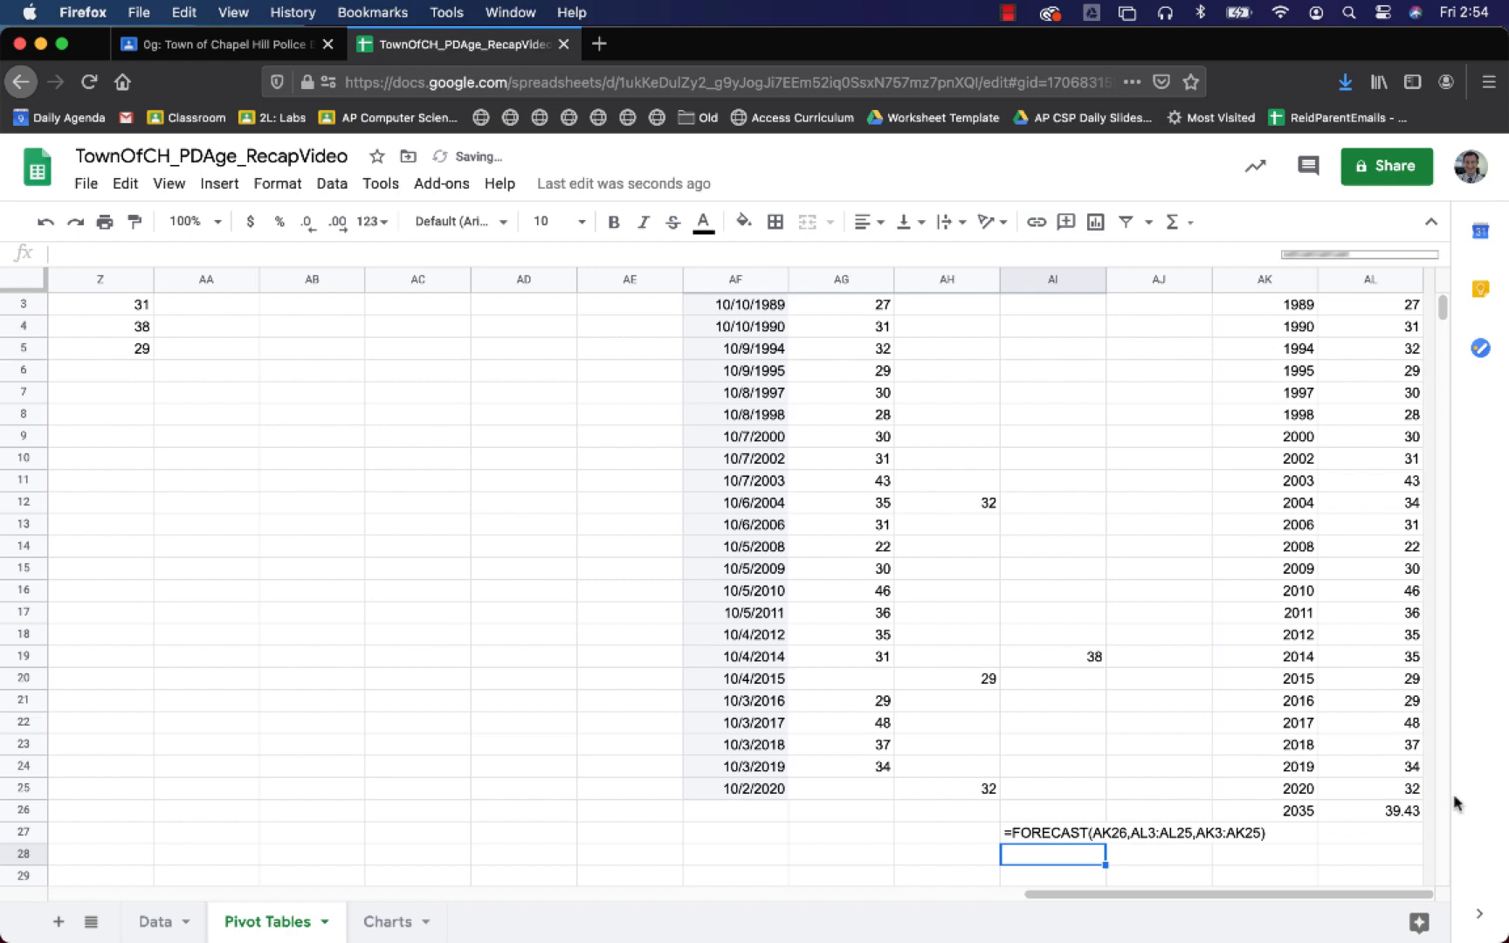
- Make the AK26 reference bold within the formula text in AI27
{"action": "scroll", "coordinate": [1454, 801], "scroll_direction": "up", "scroll_amount": 2}
{"action": "scroll", "coordinate": [1096, 797], "scroll_direction": "down", "scroll_amount": 3}
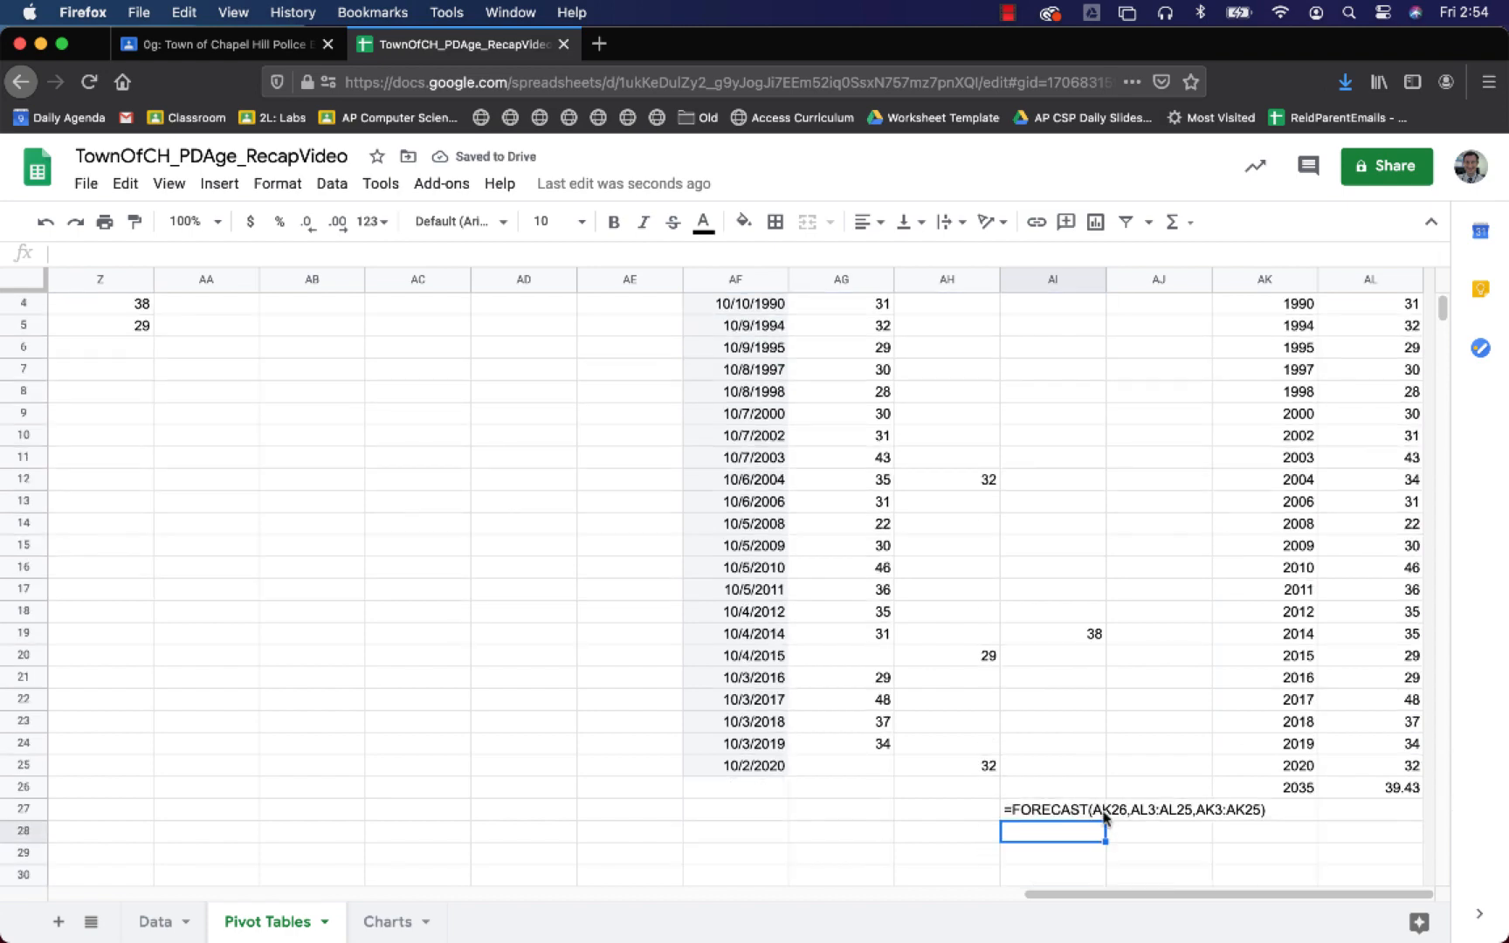
{"action": "left_click", "coordinate": [1069, 810]}
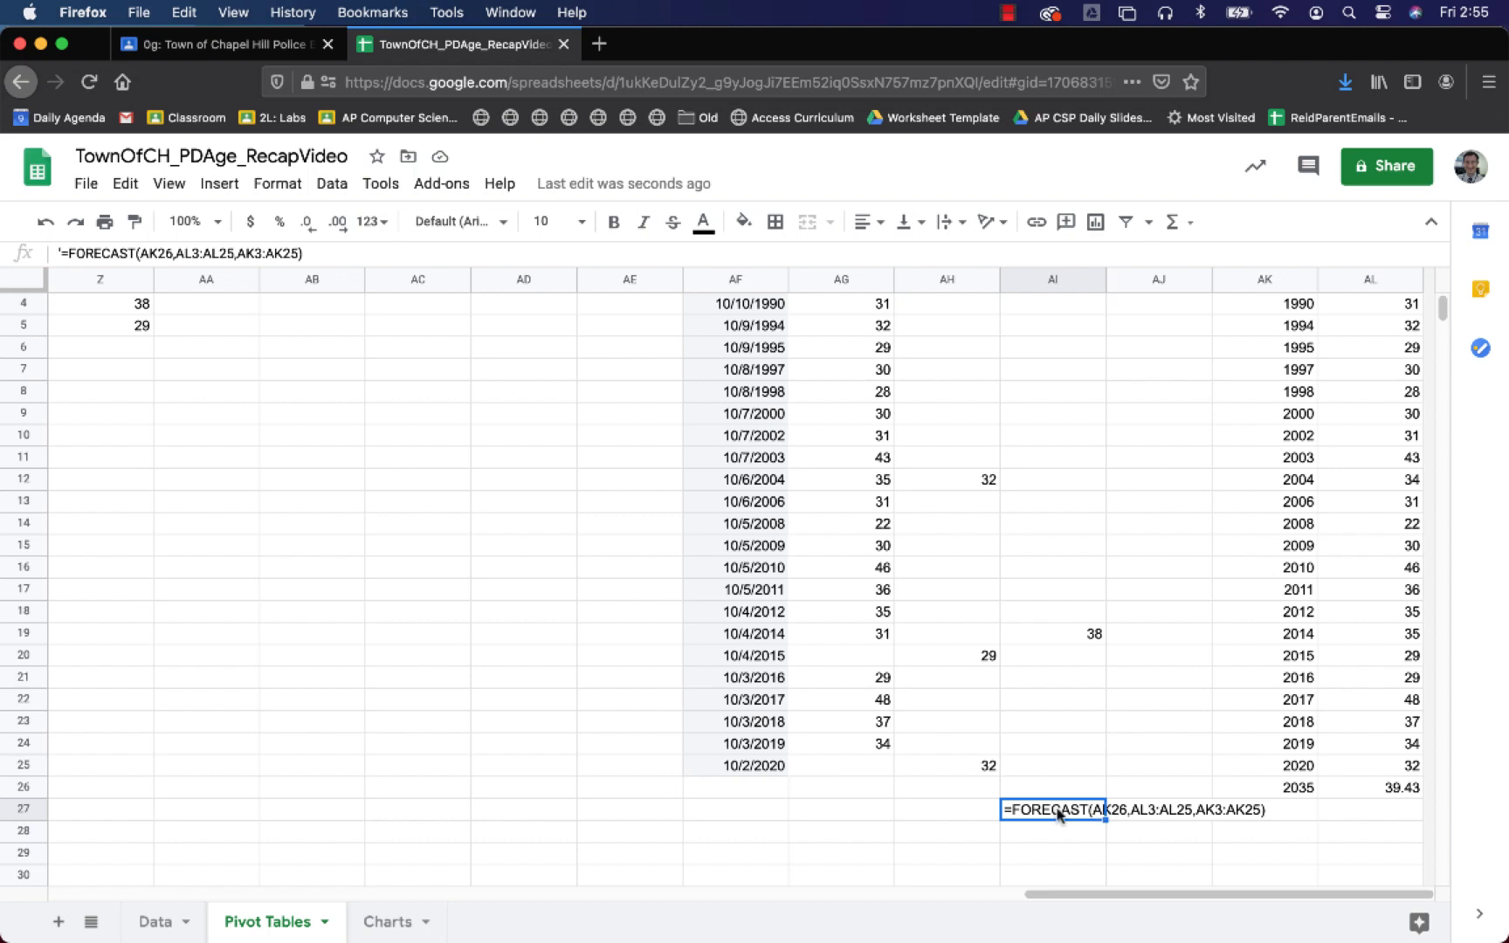
{"action": "left_click", "coordinate": [161, 253]}
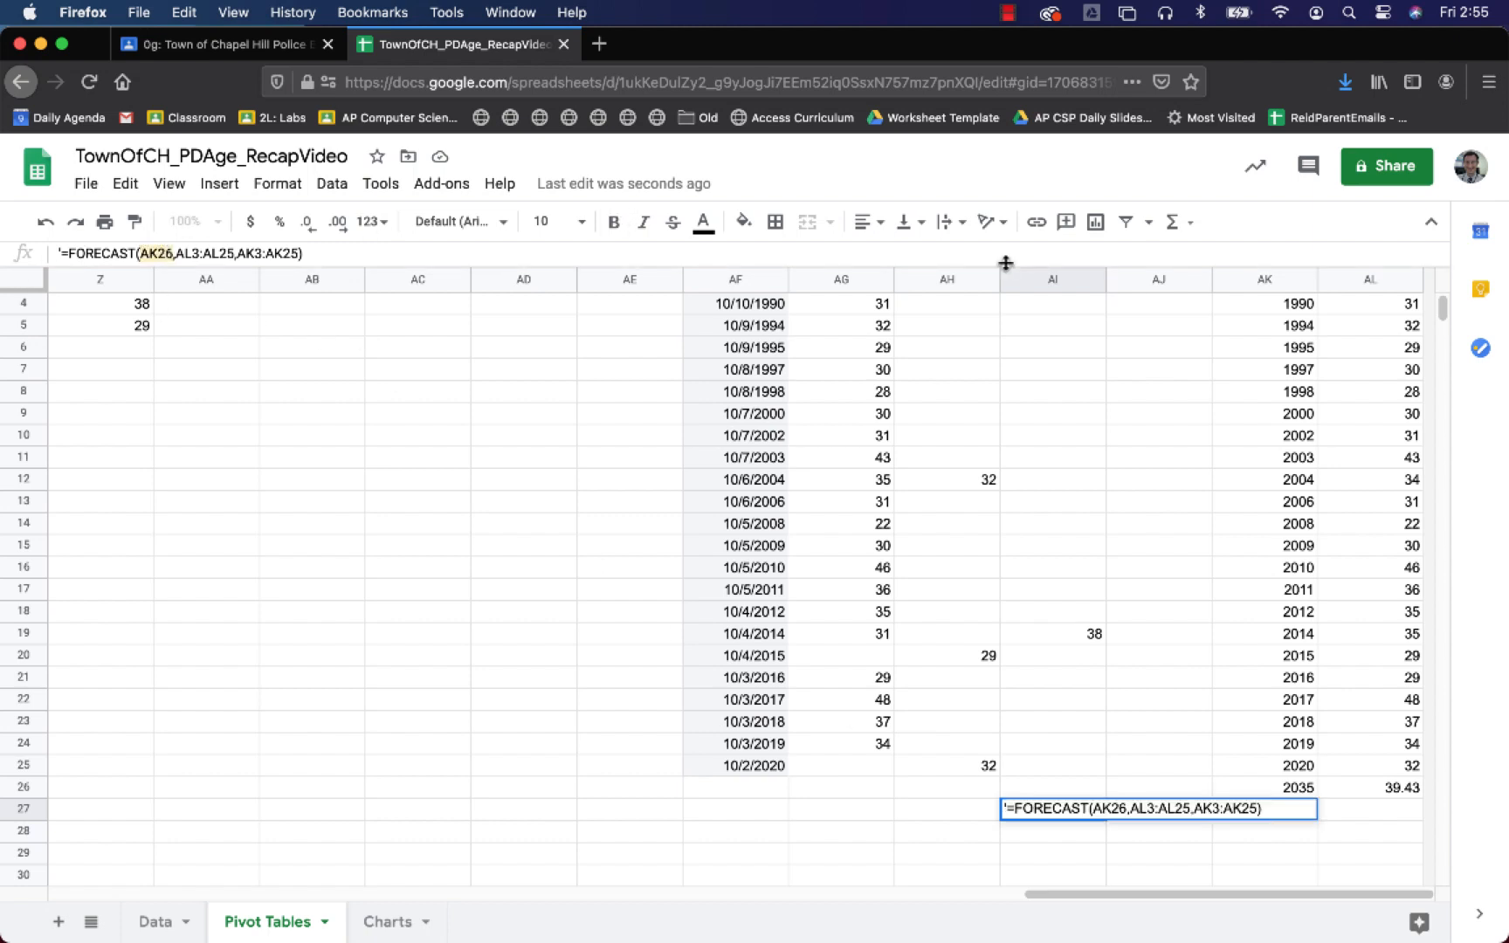
{"action": "key", "text": "super+b"}
{"action": "key", "text": "Return"}
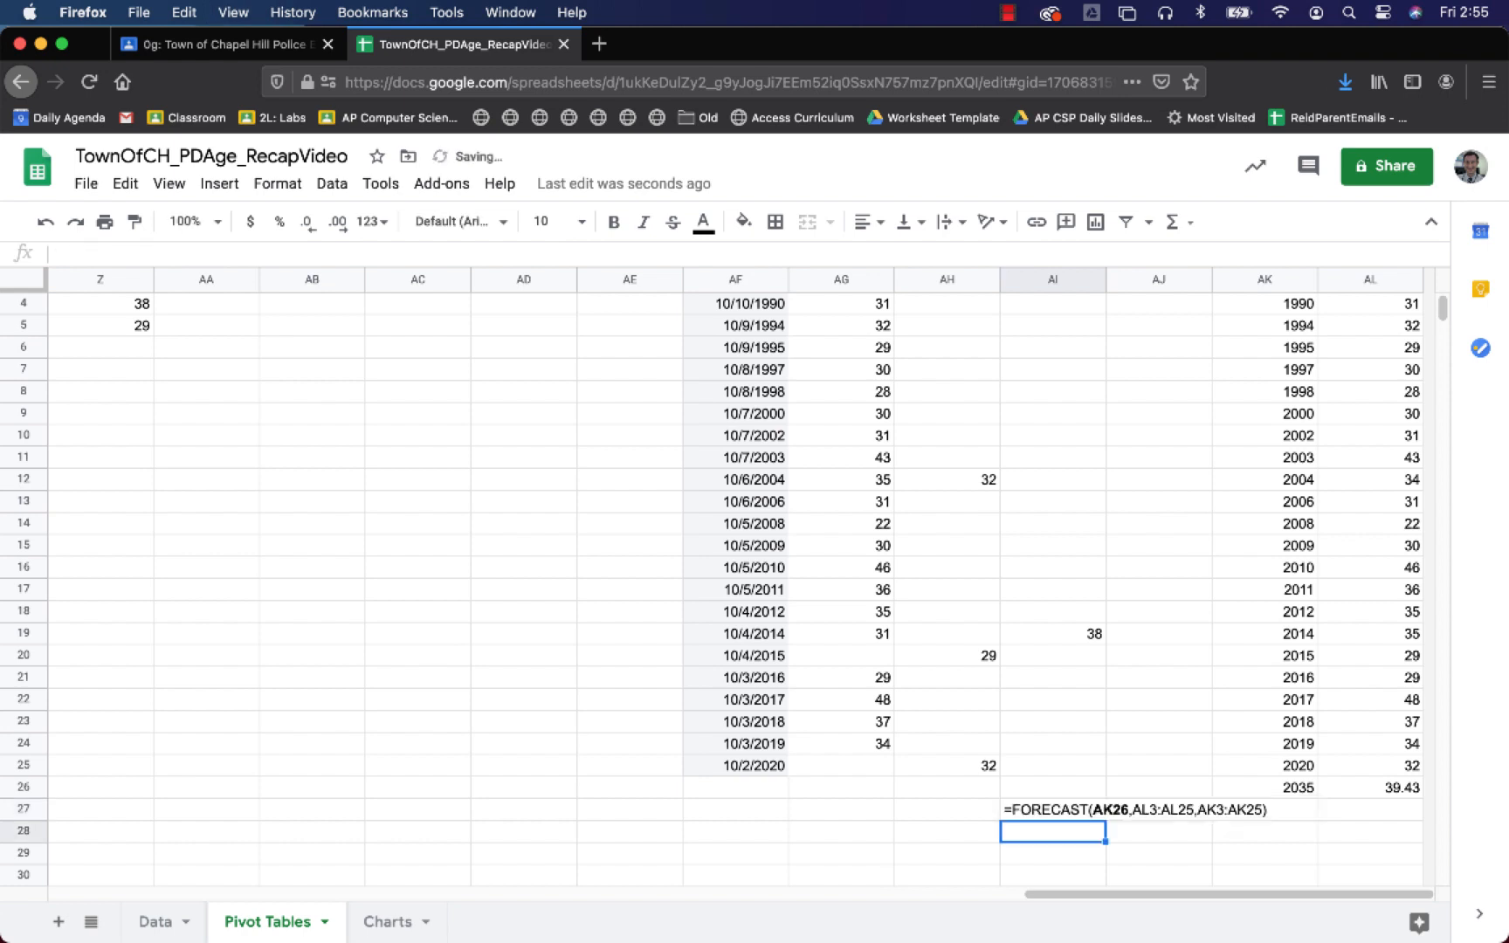
{"action": "key", "text": "Up"}
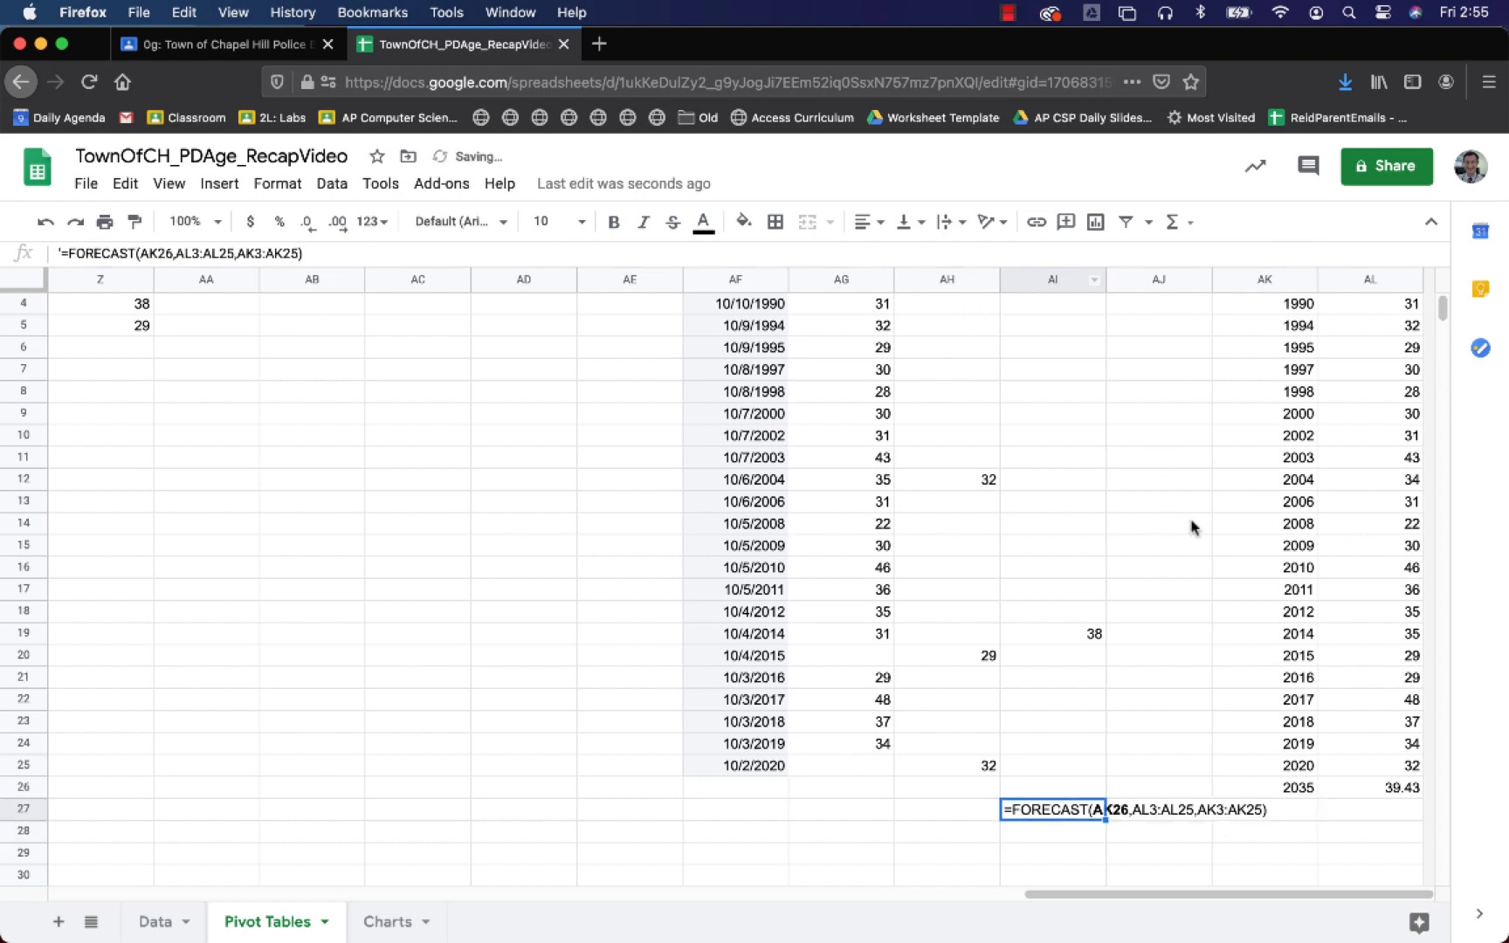
- Label the forecast data columns by entering Year in AK2 and Hiring Age in AL2
{"action": "scroll", "coordinate": [1307, 514], "scroll_direction": "up", "scroll_amount": 3}
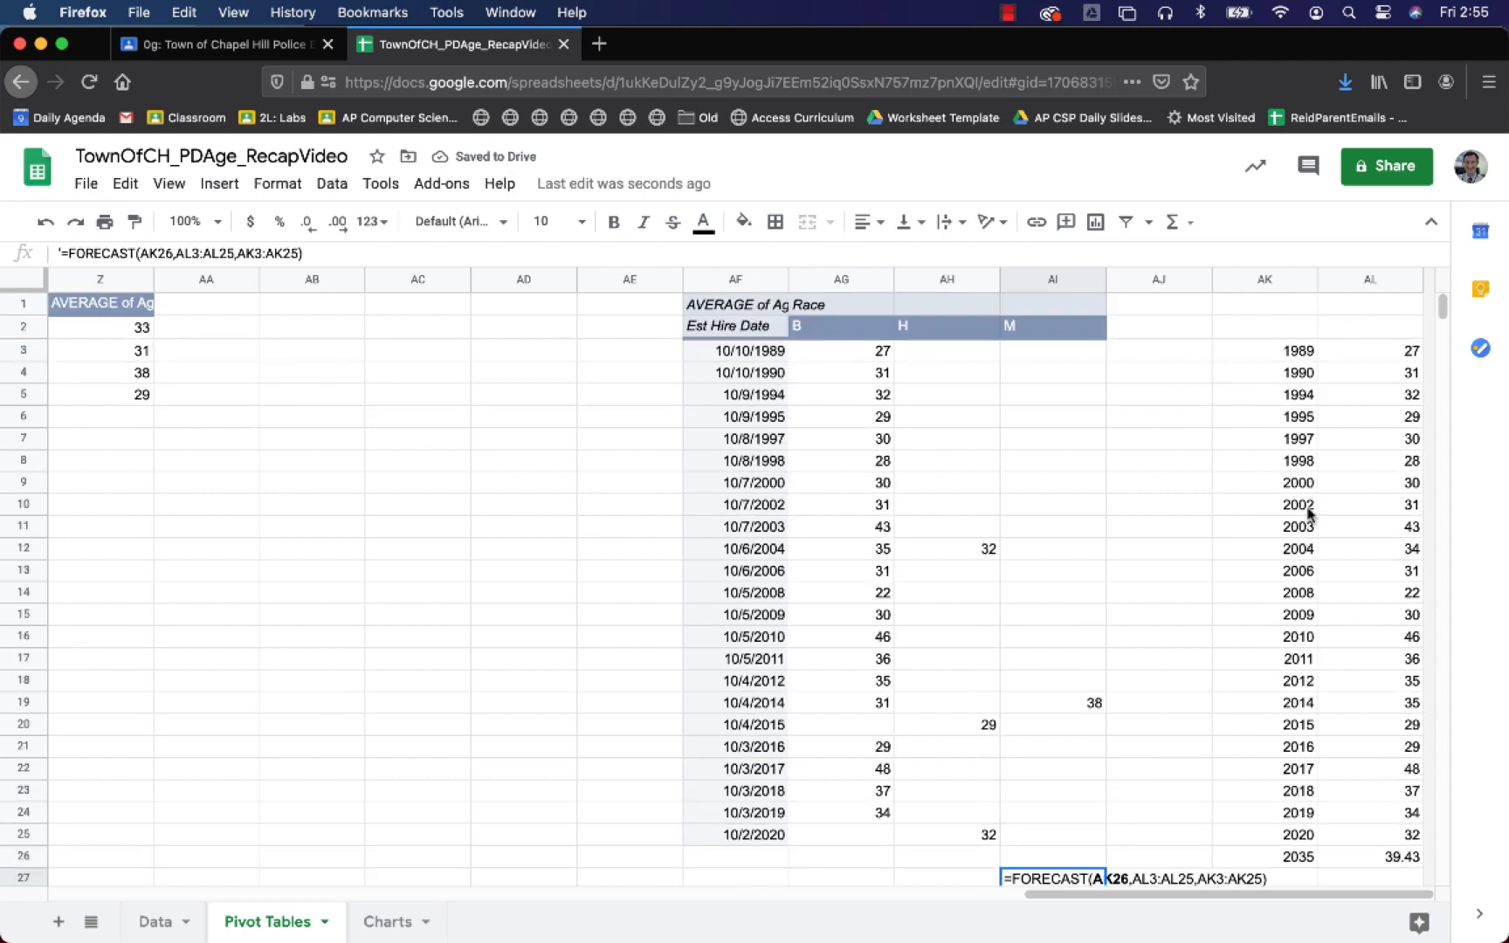
{"action": "left_click", "coordinate": [1272, 330]}
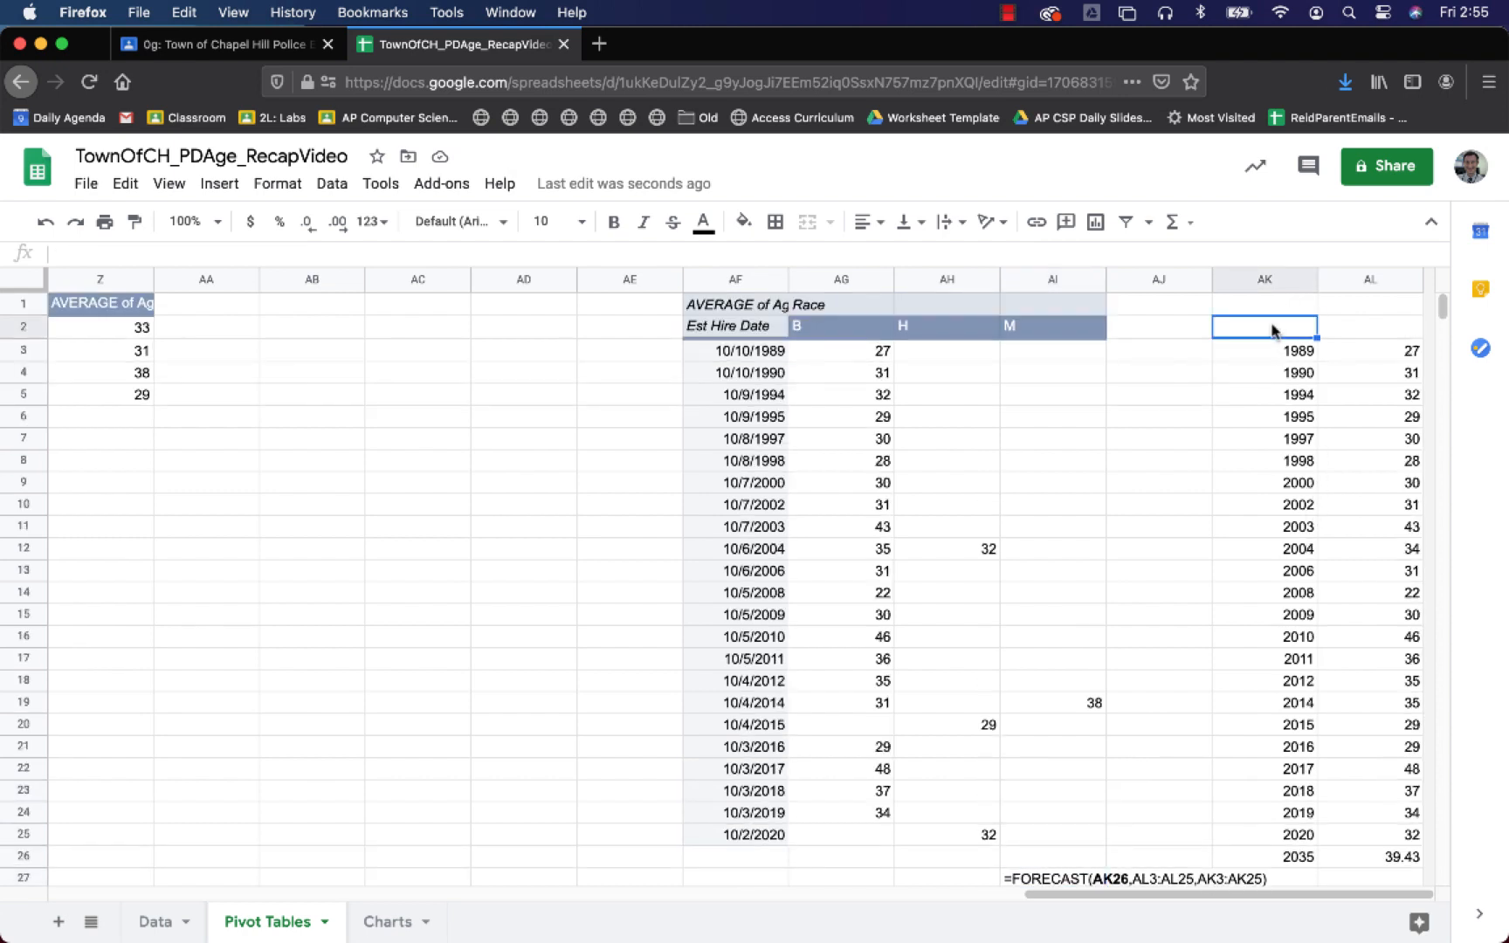
{"action": "type", "text": "Year"}
{"action": "key", "text": "Tab"}
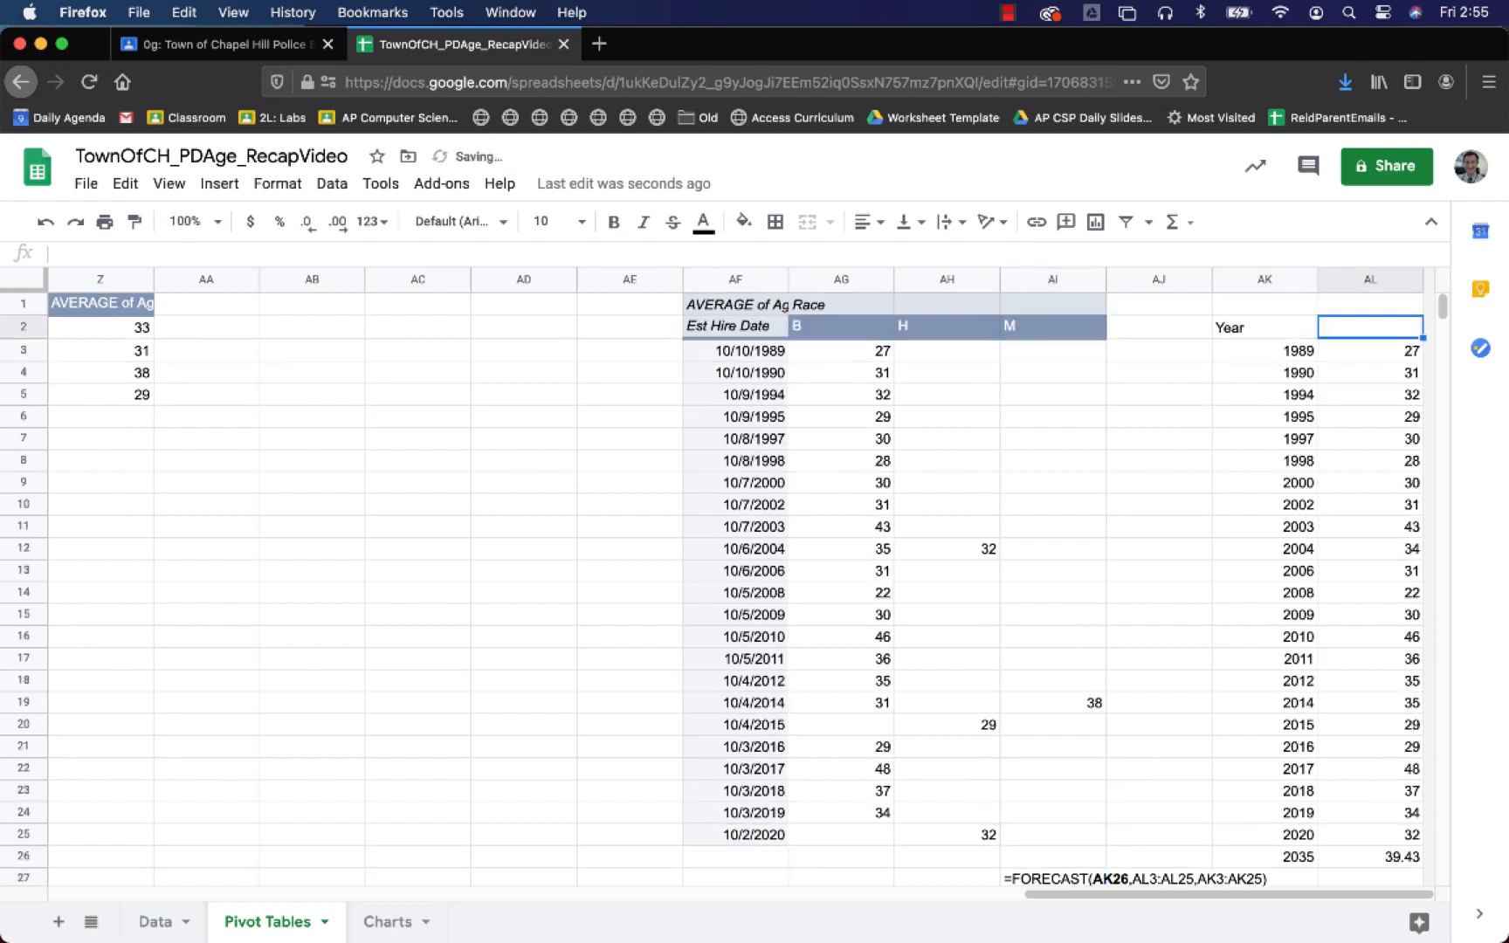
{"action": "type", "text": "Hiring Age"}
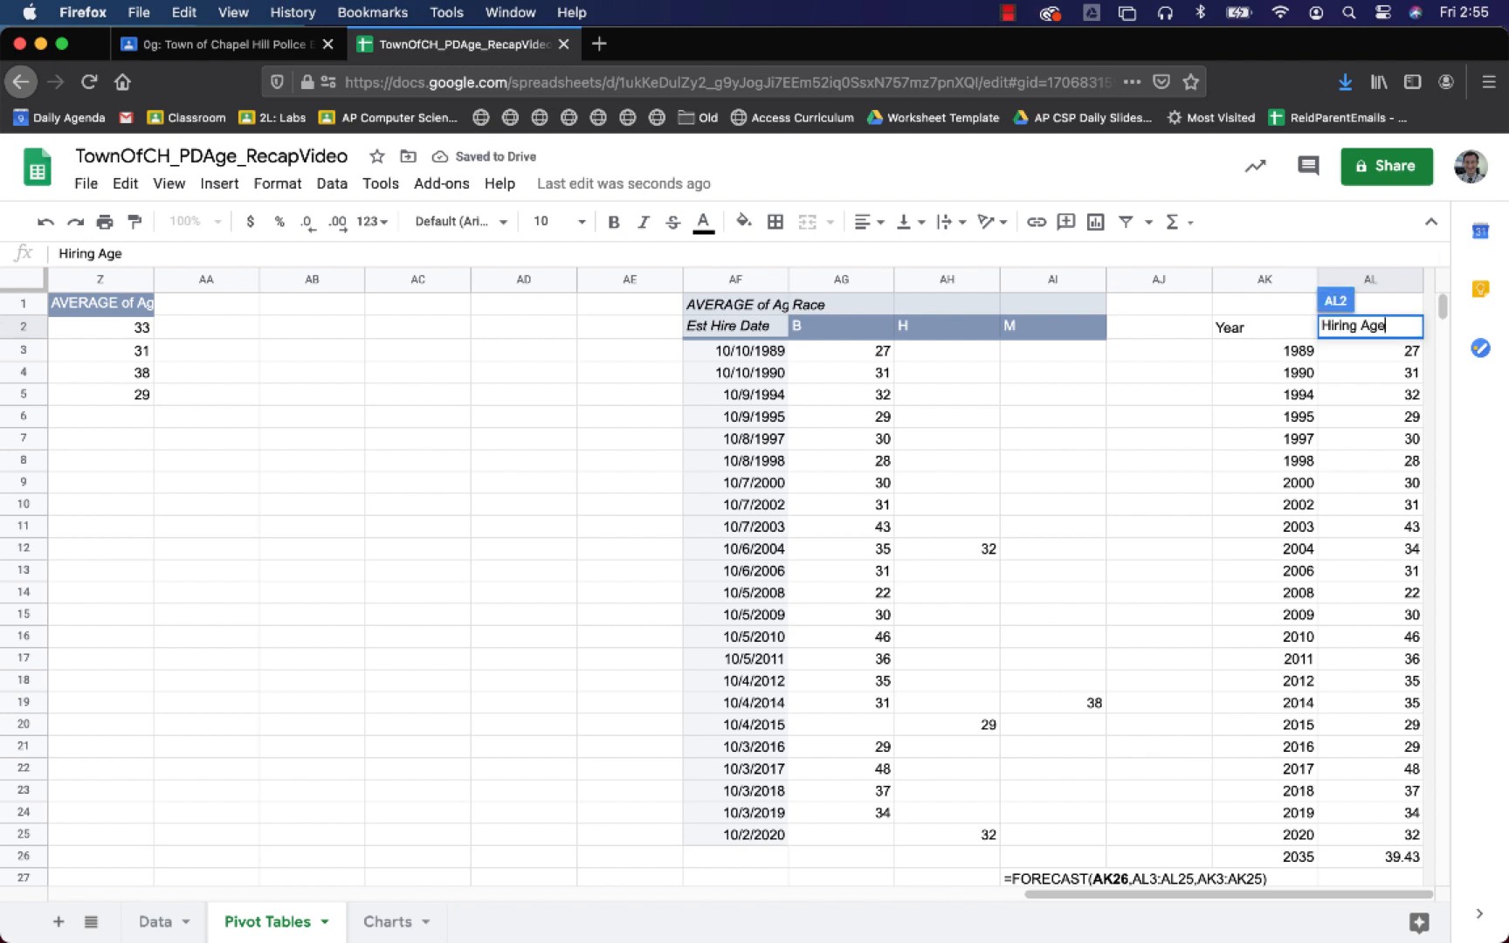
{"action": "key", "text": "Left"}
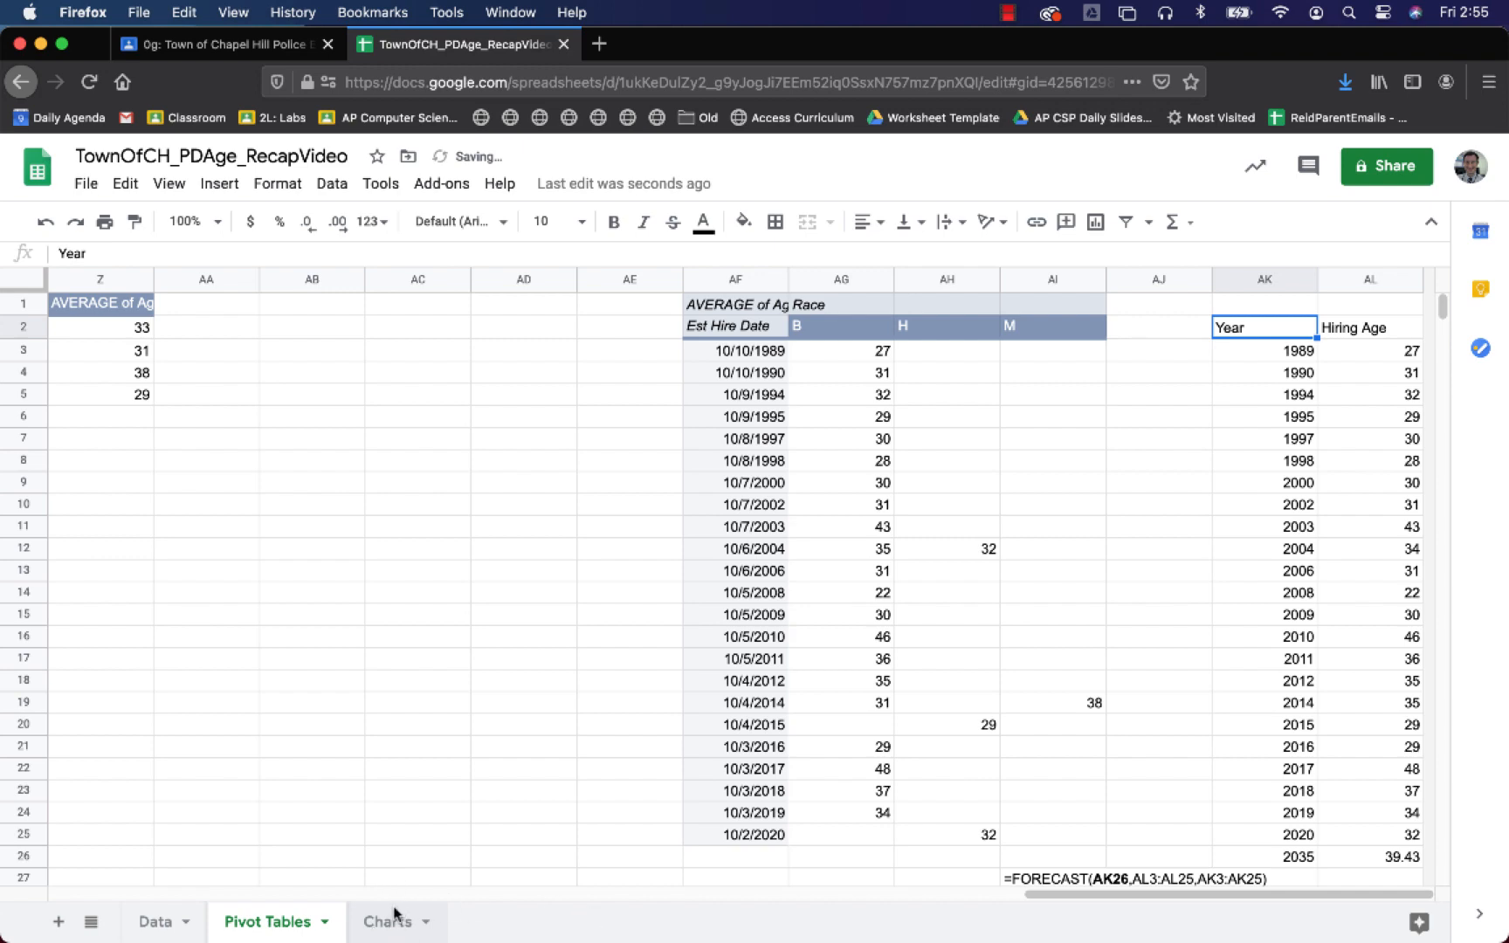
- Review all the collected charts on the Charts sheet, including the 2035 forecast scatter chart
{"action": "left_click", "coordinate": [393, 914]}
{"action": "scroll", "coordinate": [757, 609], "scroll_direction": "down", "scroll_amount": 5}
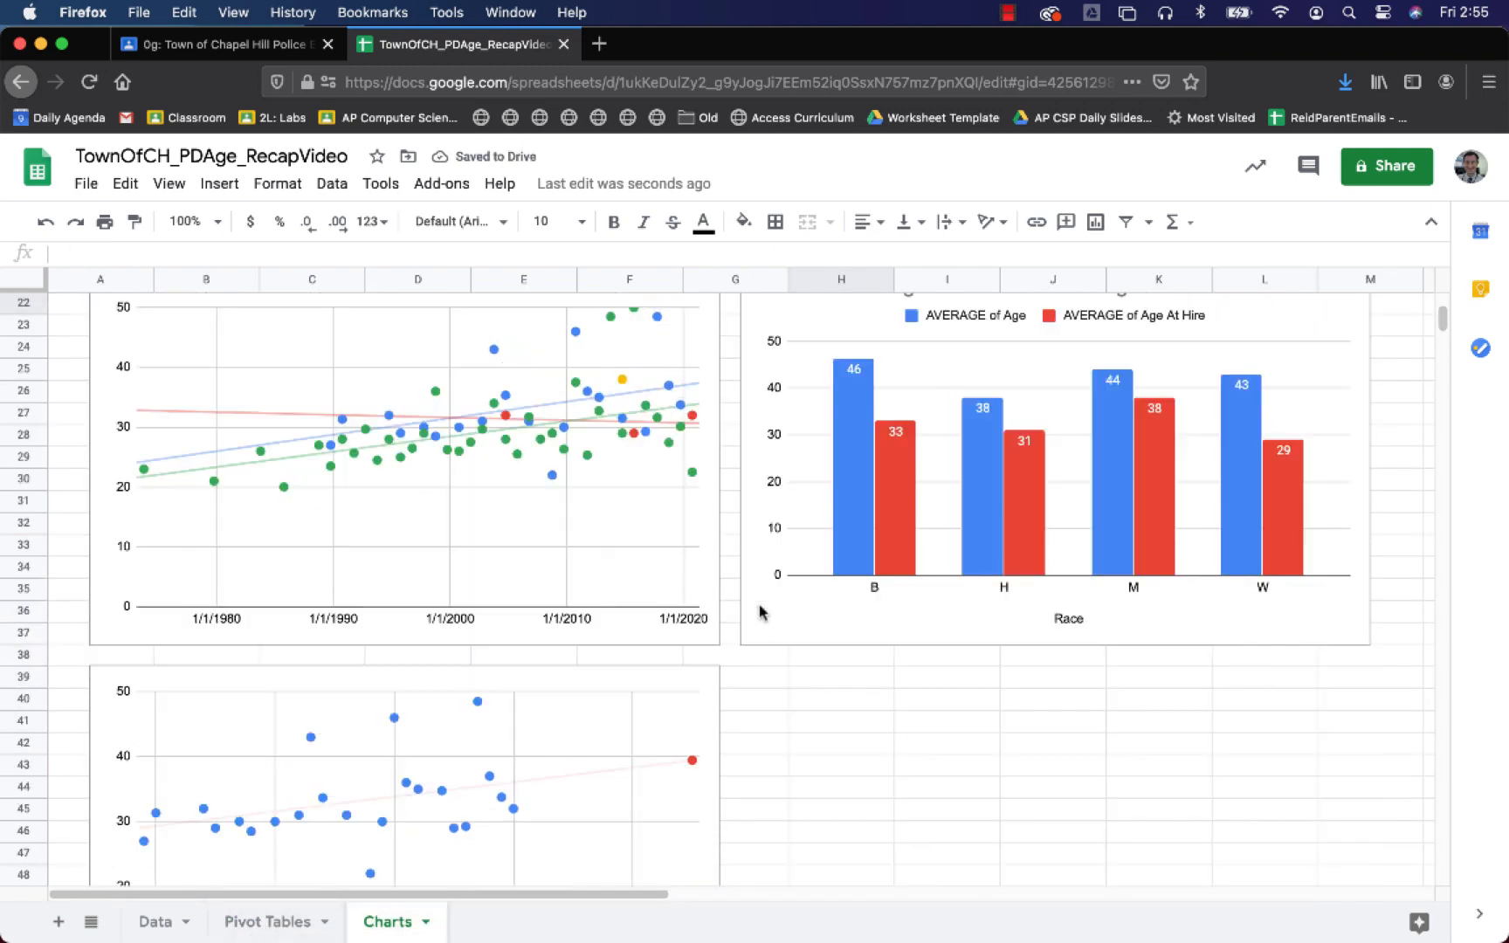
{"action": "scroll", "coordinate": [758, 610], "scroll_direction": "down", "scroll_amount": 5}
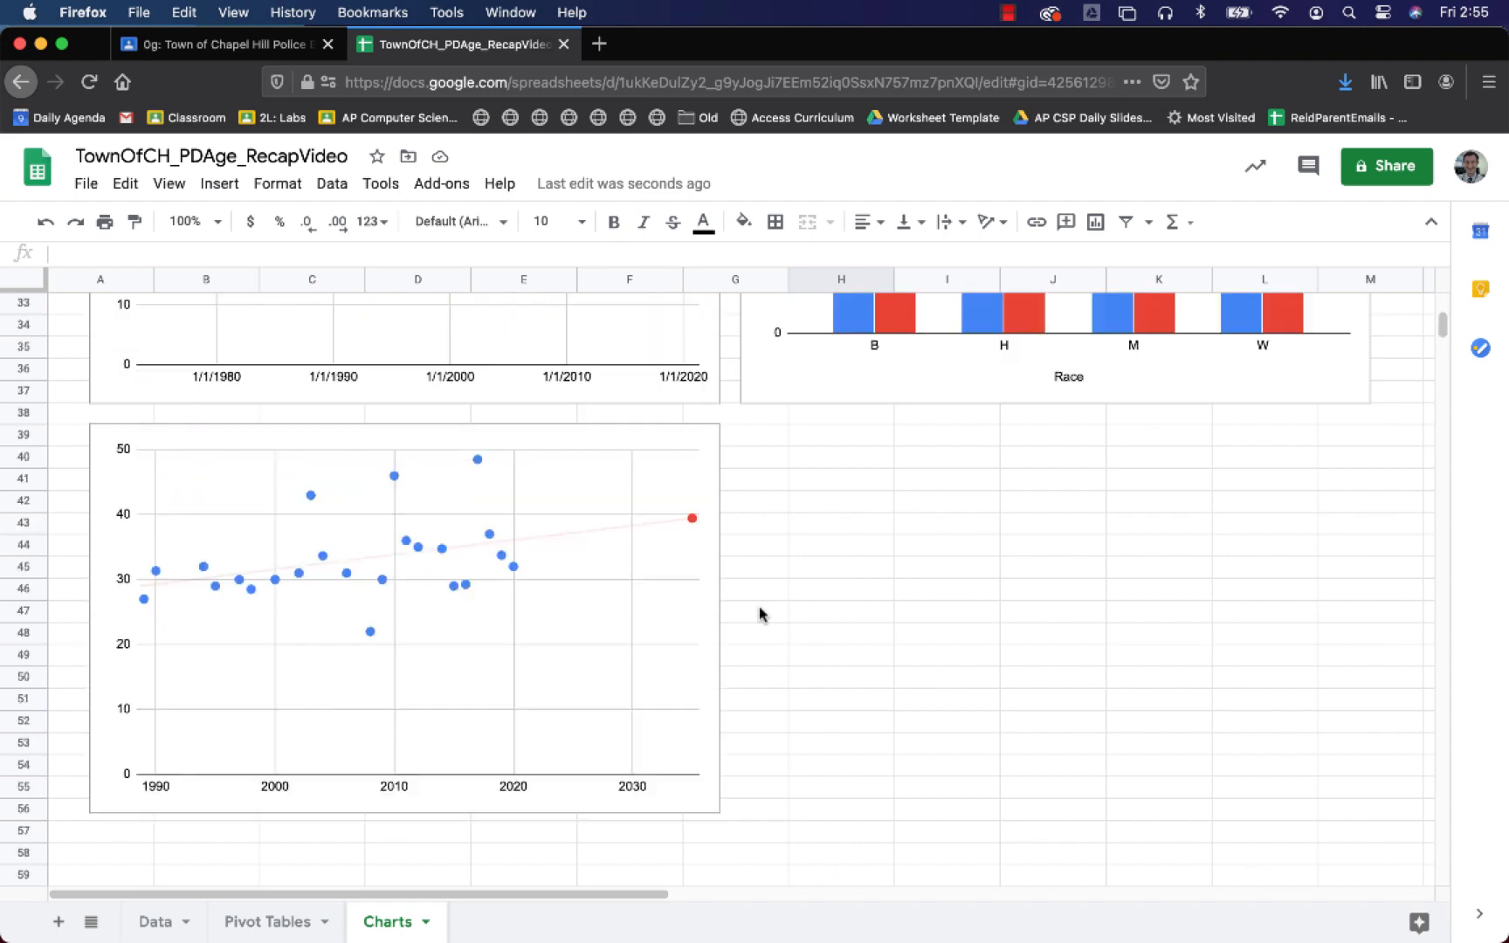
{"action": "scroll", "coordinate": [753, 646], "scroll_direction": "up", "scroll_amount": 10}
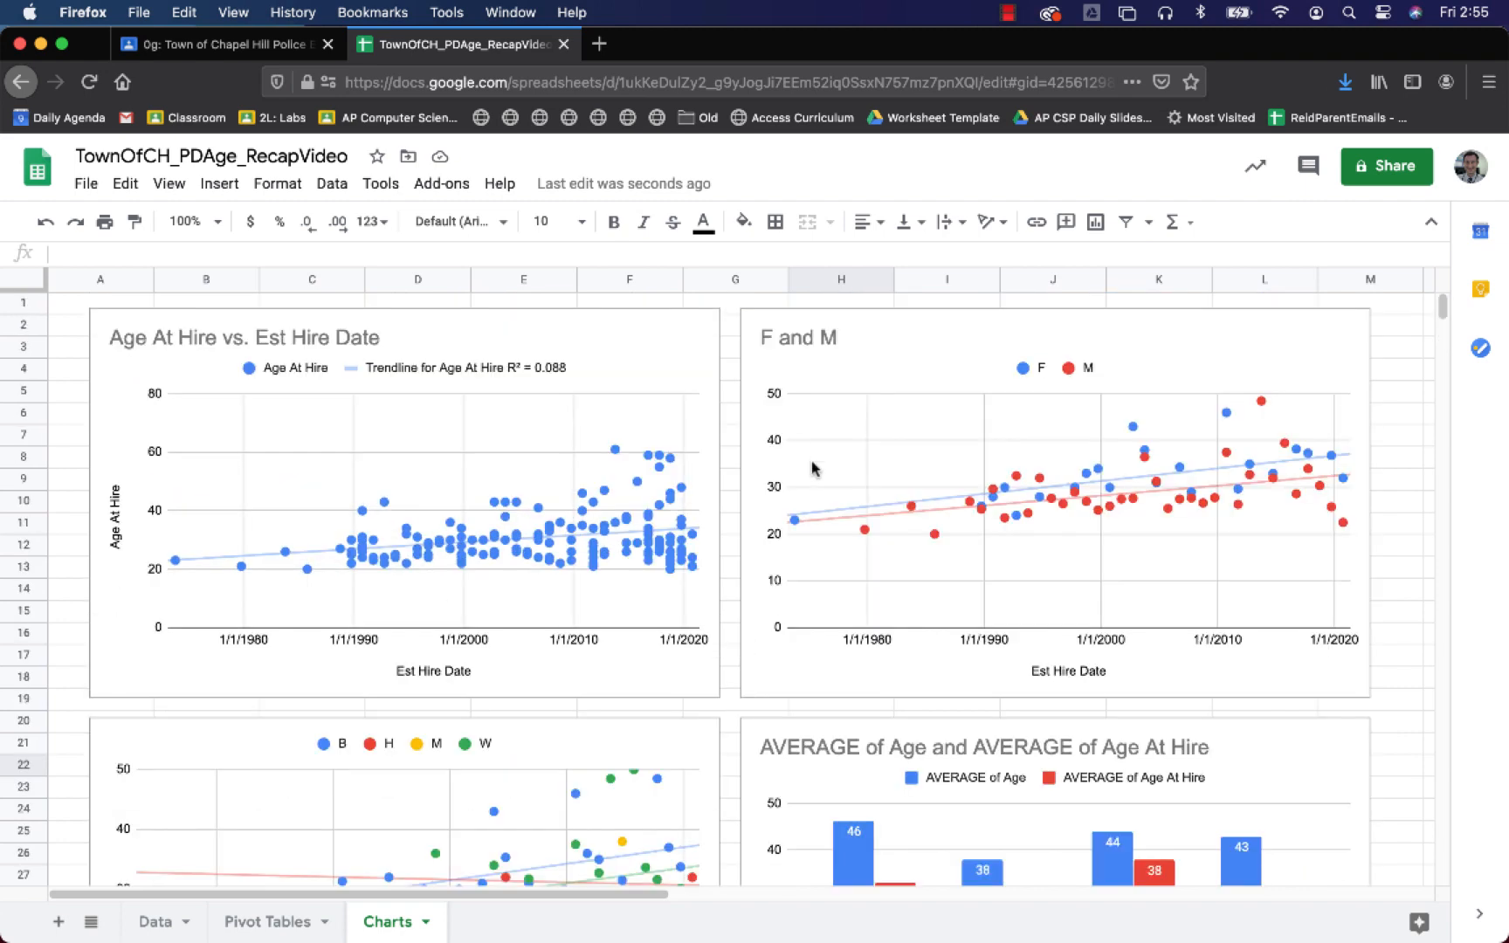
{"action": "left_click", "coordinate": [1008, 13]}
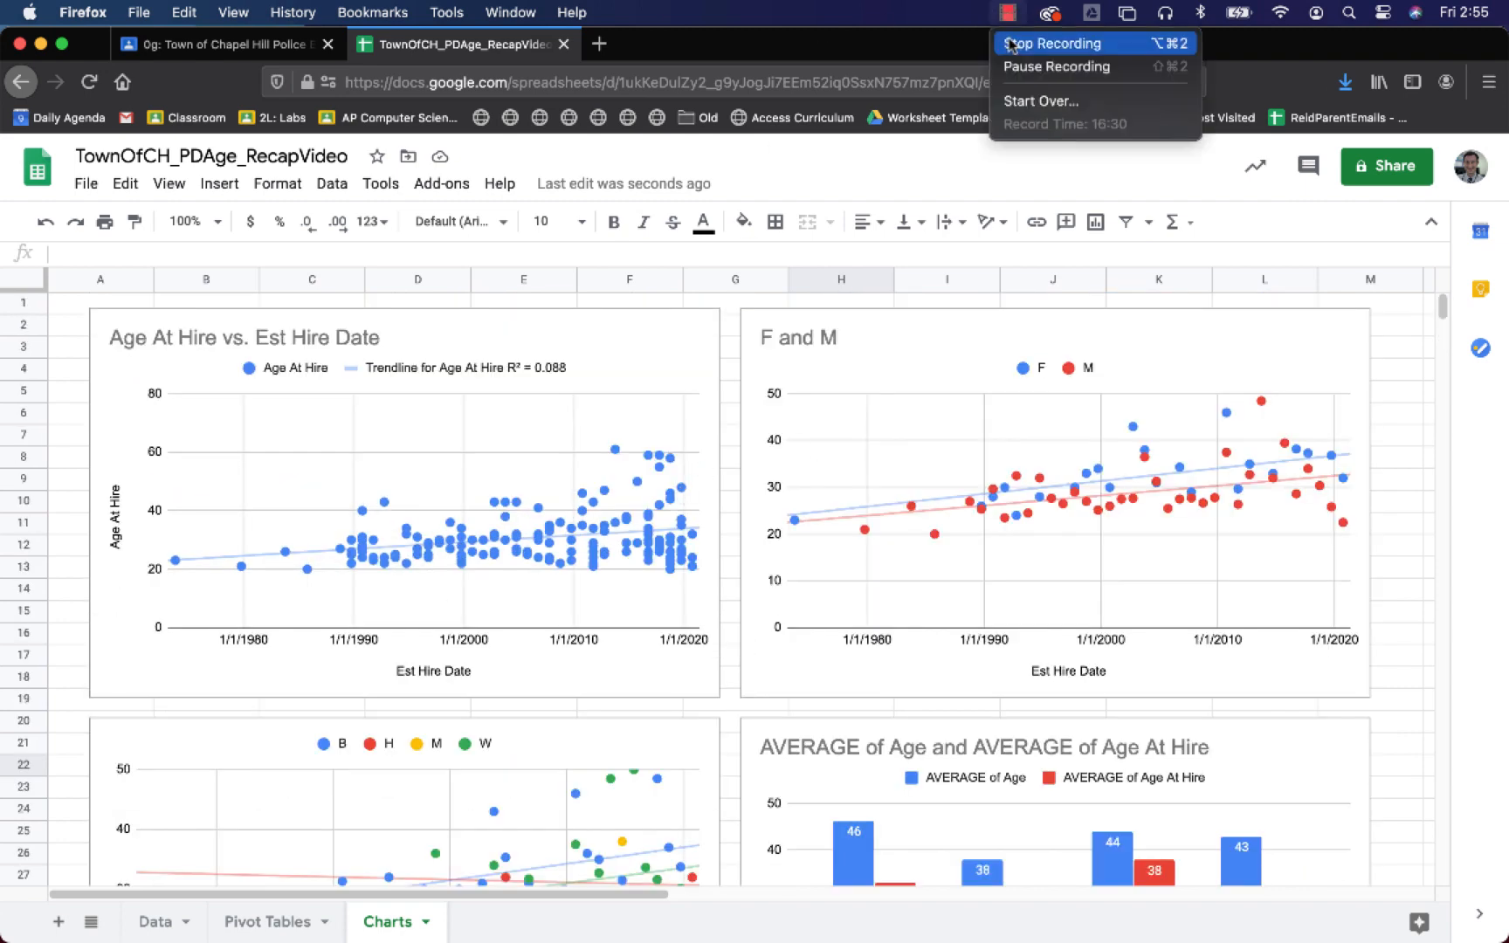
{"action": "left_click", "coordinate": [1012, 44]}
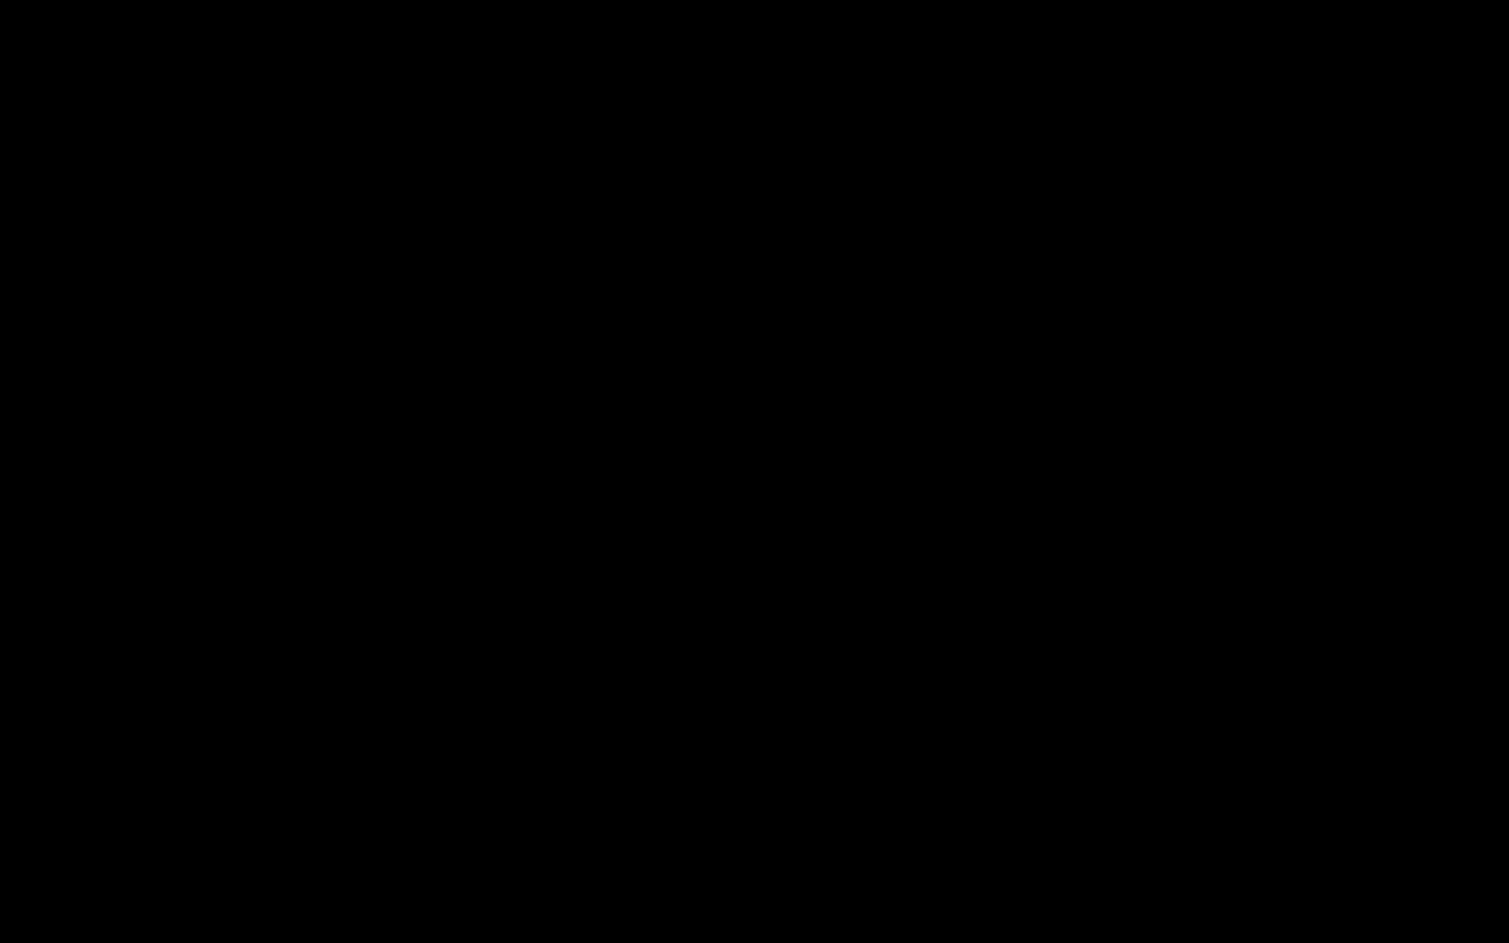